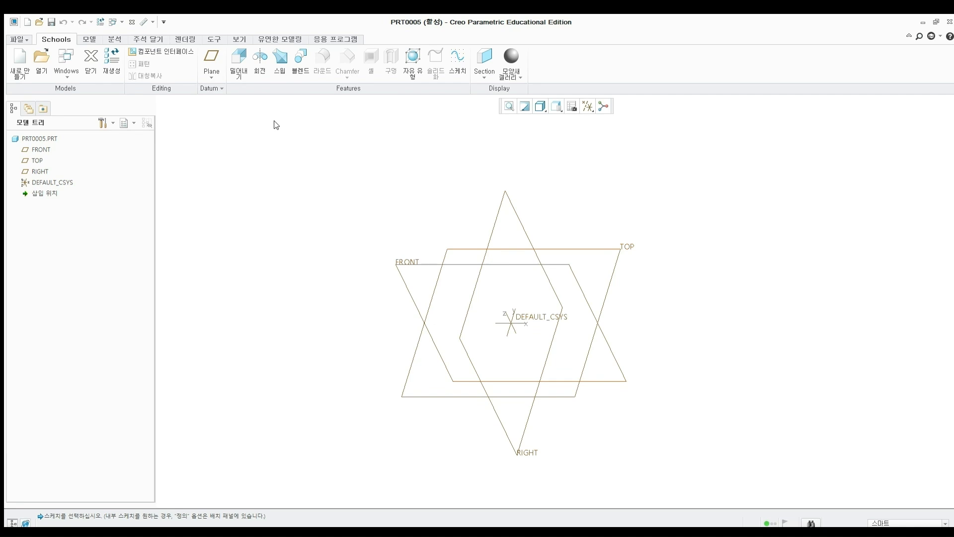
Start a Revolve feature with its sketch on the TOP plane and place a horizontal axis centerline along the FRONT plane.
{"action": "left_click", "coordinate": [259, 59]}
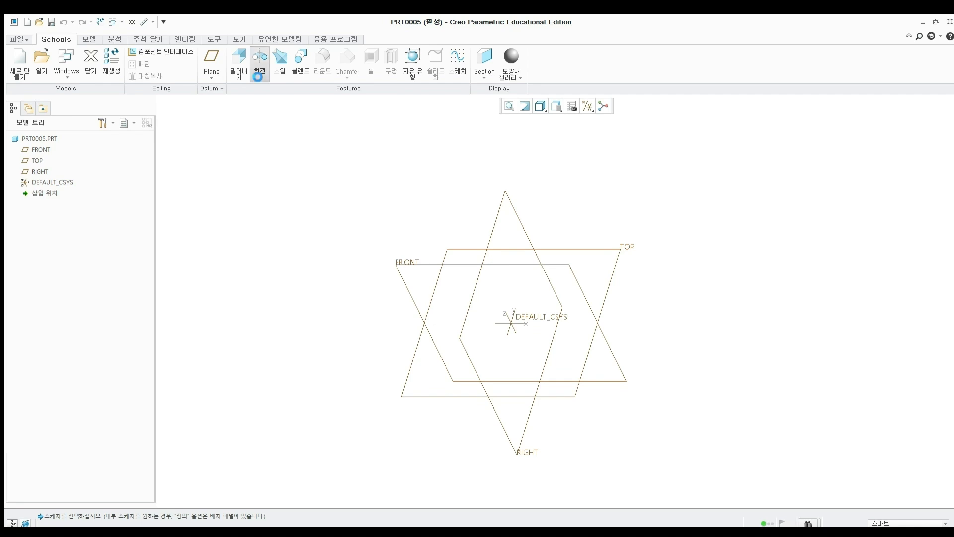
{"action": "left_click", "coordinate": [457, 246]}
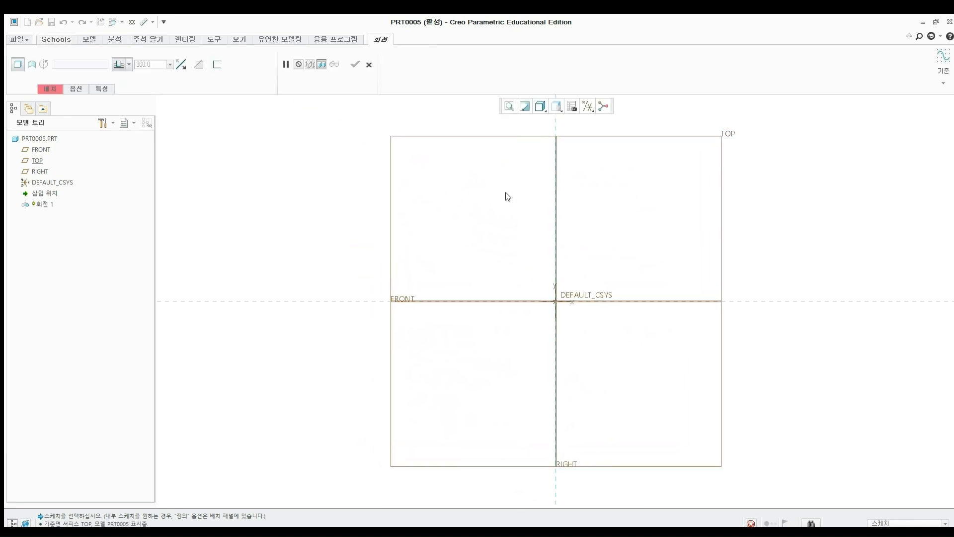
{"action": "left_click", "coordinate": [95, 65]}
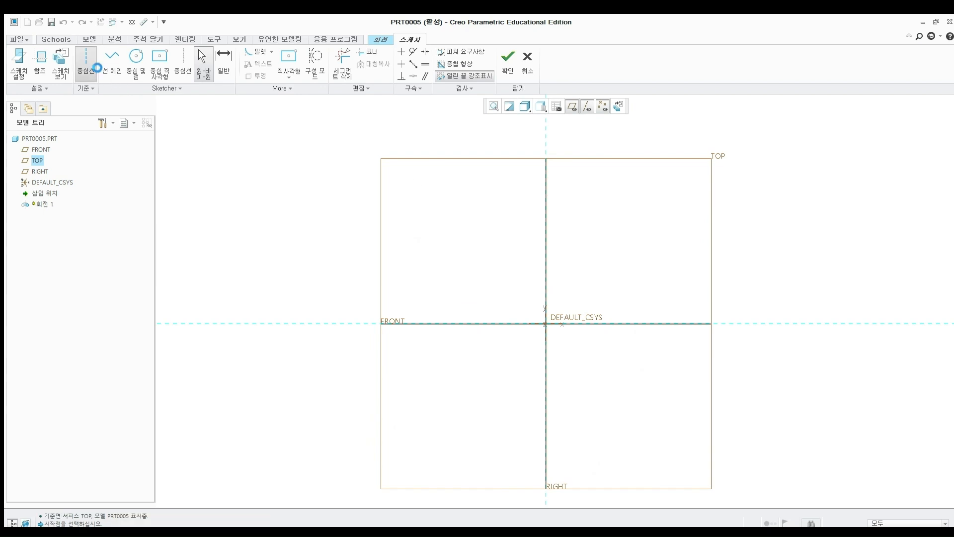
{"action": "left_click", "coordinate": [510, 324]}
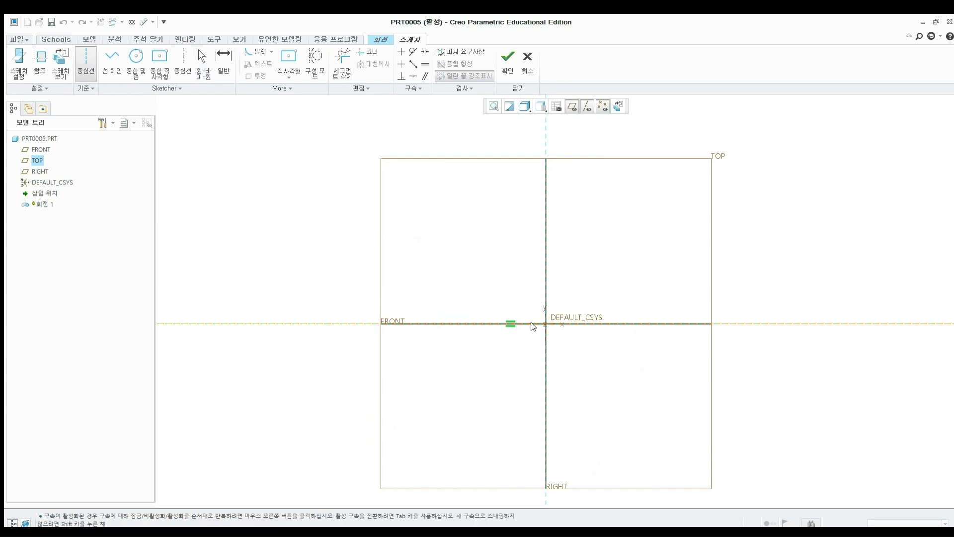
{"action": "left_click", "coordinate": [588, 322]}
{"action": "middle_click", "coordinate": [618, 250]}
{"action": "middle_click_drag", "start_coordinate": [620, 234], "coordinate": [528, 249], "text": "shift"}
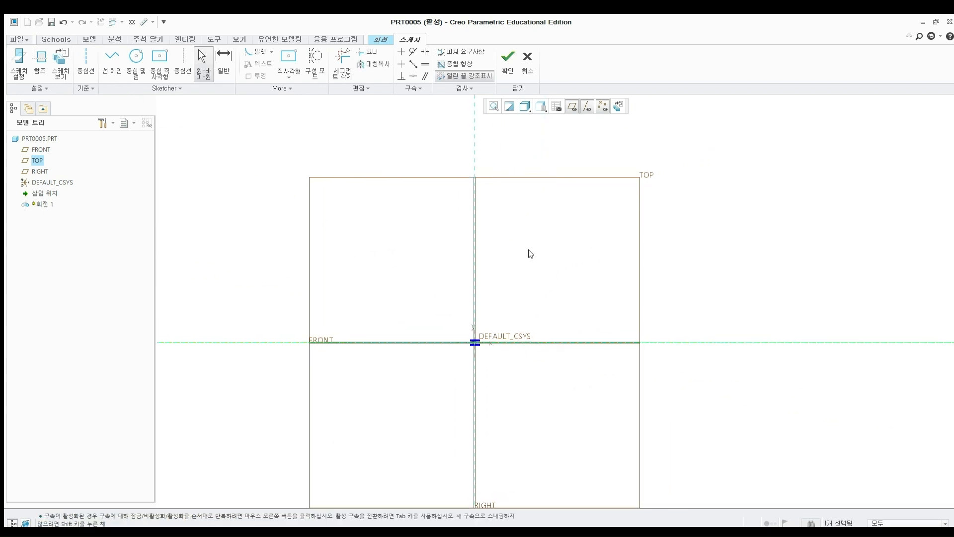
Sketch a stepped profile about 165 wide above the axis, right of the RIGHT plane, with three steps rising outward along its lower edge.
{"action": "key", "text": "l"}
{"action": "scroll", "coordinate": [512, 230], "scroll_direction": "down", "scroll_amount": 3}
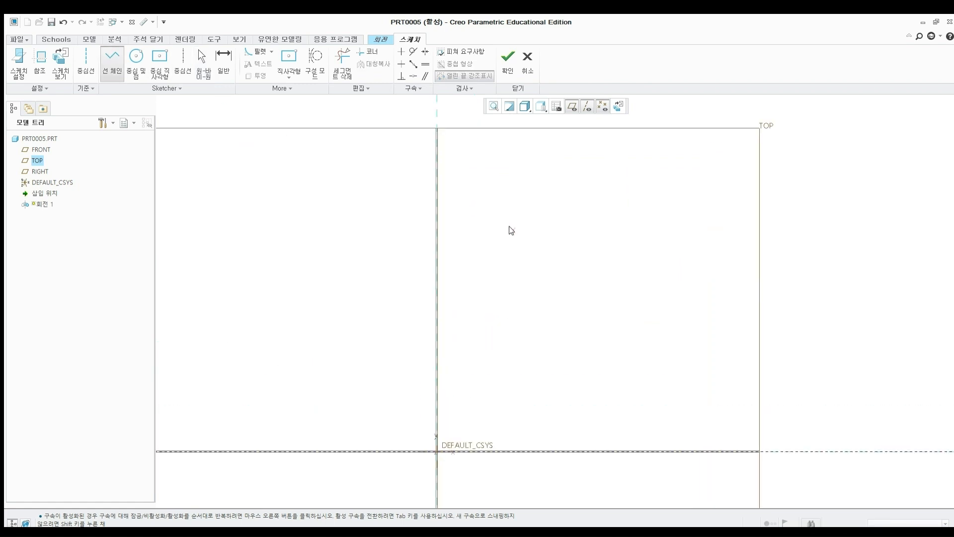
{"action": "left_click", "coordinate": [509, 226]}
{"action": "left_click", "coordinate": [509, 340]}
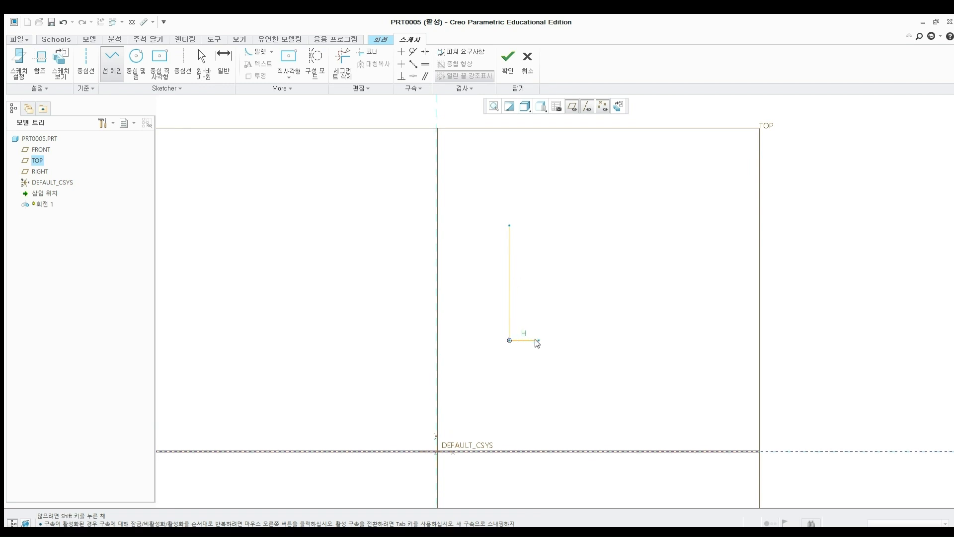
{"action": "left_click", "coordinate": [547, 340]}
{"action": "left_click", "coordinate": [546, 313]}
{"action": "left_click", "coordinate": [616, 313]}
{"action": "left_click", "coordinate": [616, 295]}
{"action": "left_click", "coordinate": [675, 295]}
{"action": "left_click", "coordinate": [675, 284]}
{"action": "left_click", "coordinate": [718, 284]}
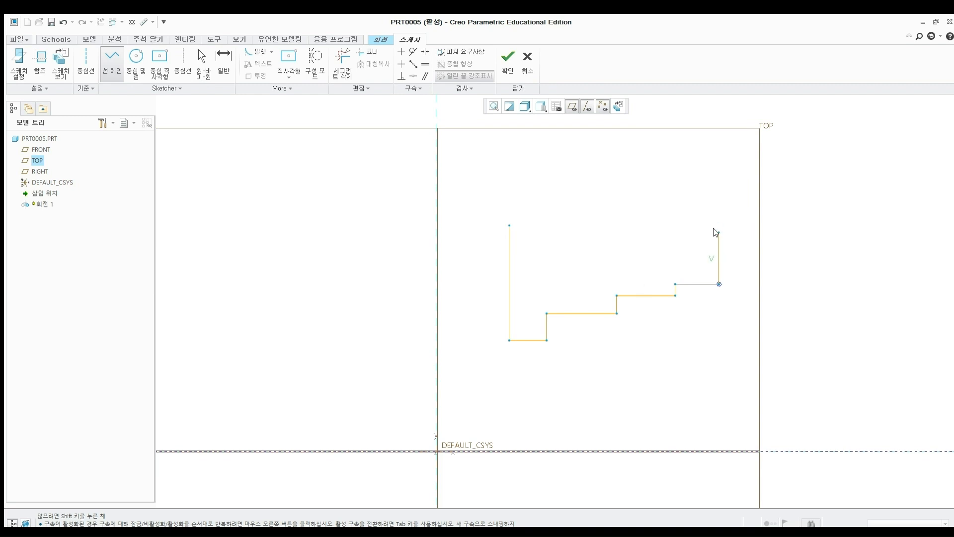
{"action": "left_click", "coordinate": [719, 232]}
{"action": "left_click", "coordinate": [507, 236]}
{"action": "middle_click", "coordinate": [530, 194]}
{"action": "middle_click", "coordinate": [530, 194]}
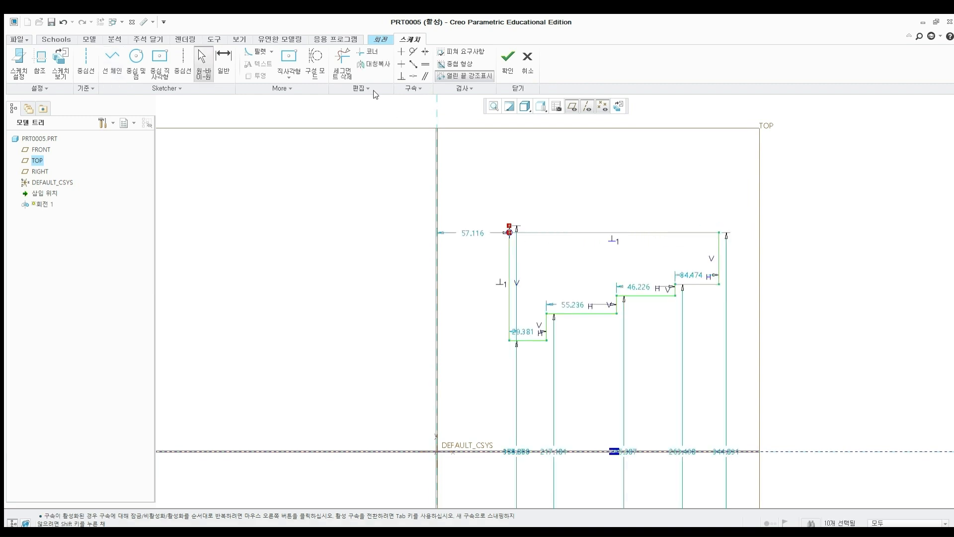
Trim the overhanging line stub at the upper inner corner of the stepped profile.
{"action": "left_click", "coordinate": [345, 64]}
{"action": "scroll", "coordinate": [505, 228], "scroll_direction": "down", "scroll_amount": 2}
{"action": "left_click_drag", "start_coordinate": [494, 219], "coordinate": [519, 219]}
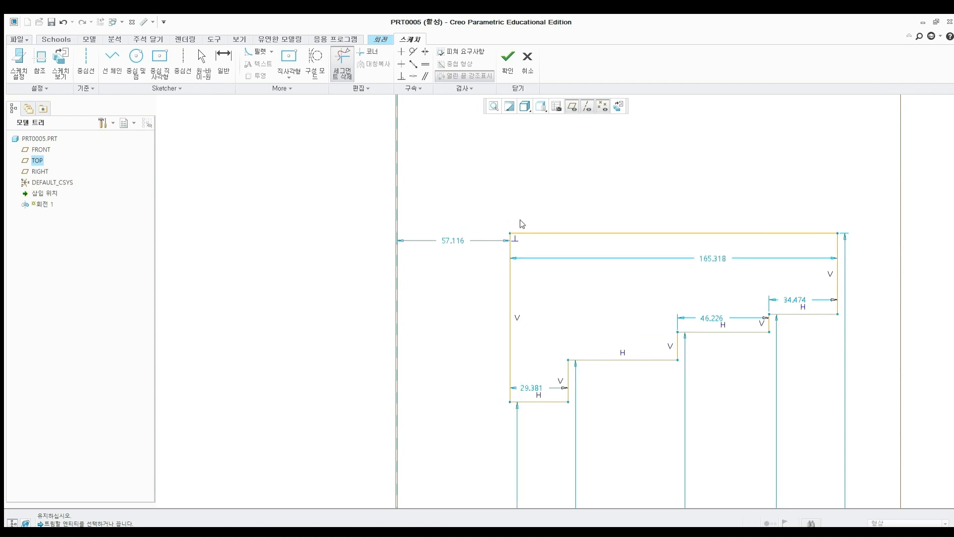
{"action": "middle_click", "coordinate": [527, 214]}
{"action": "scroll", "coordinate": [526, 213], "scroll_direction": "up", "scroll_amount": 2}
{"action": "scroll", "coordinate": [528, 218], "scroll_direction": "up", "scroll_amount": 2}
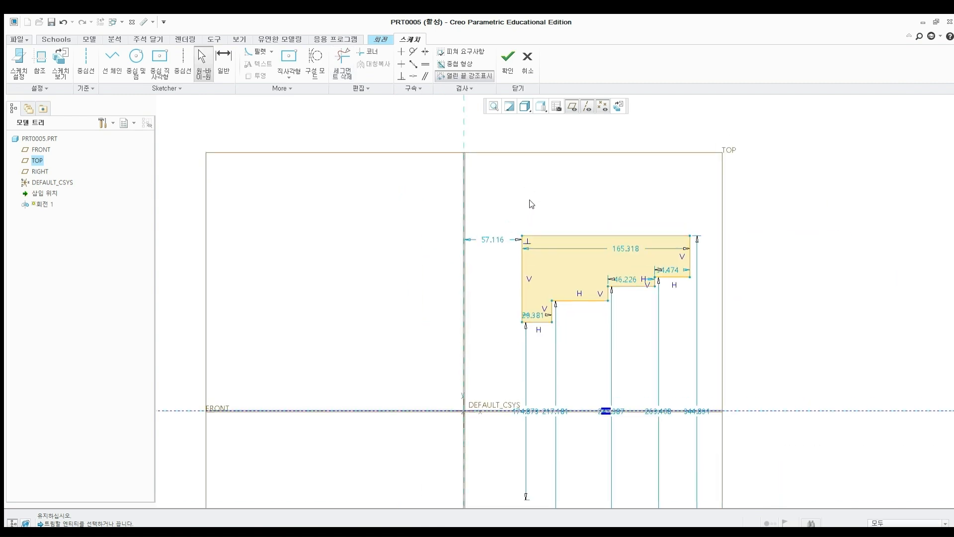
Add a vertical sketch centerline along the RIGHT plane.
{"action": "left_click", "coordinate": [183, 62]}
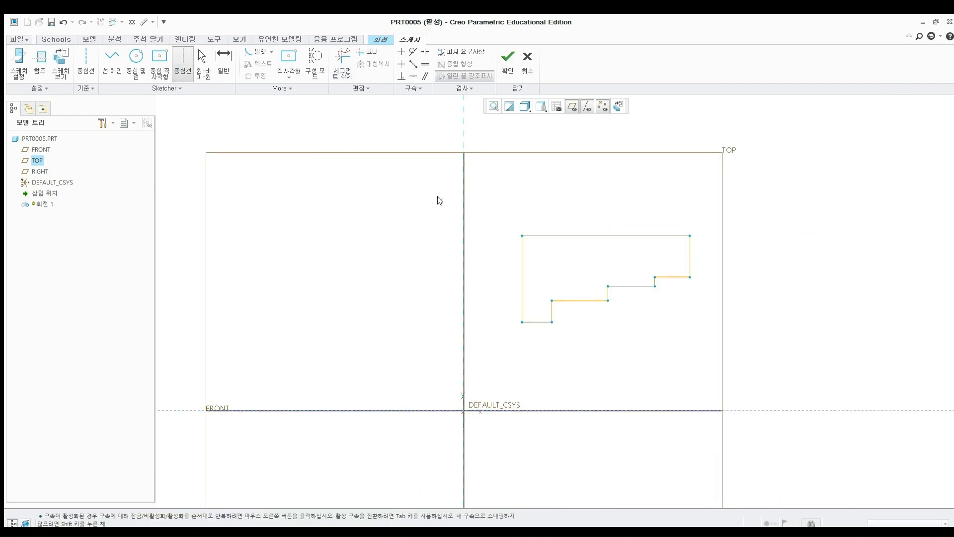
{"action": "left_click", "coordinate": [462, 240]}
{"action": "middle_click", "coordinate": [484, 226]}
{"action": "middle_click_drag", "start_coordinate": [473, 215], "coordinate": [540, 211], "text": "shift"}
{"action": "left_click", "coordinate": [203, 74]}
Sketch a second closed stepped profile about 134 wide left of the vertical centerline, its lower edge stepping down toward the centerline.
{"action": "left_click", "coordinate": [101, 69]}
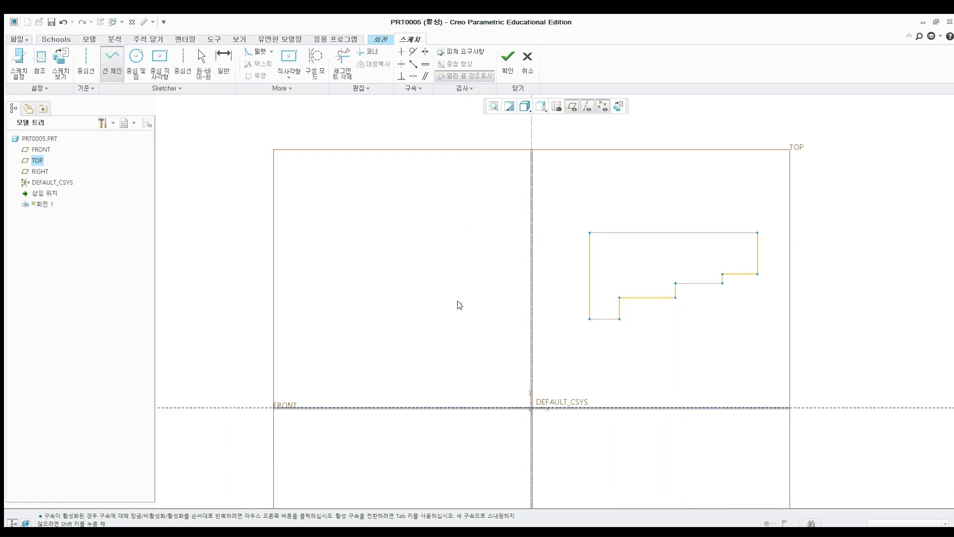
{"action": "left_click", "coordinate": [466, 323]}
{"action": "left_click", "coordinate": [467, 236]}
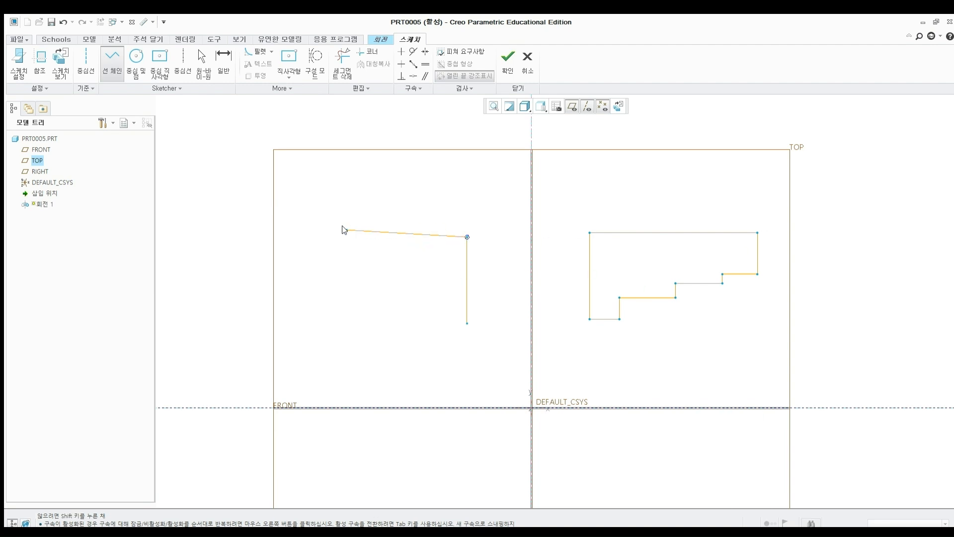
{"action": "left_click", "coordinate": [331, 237]}
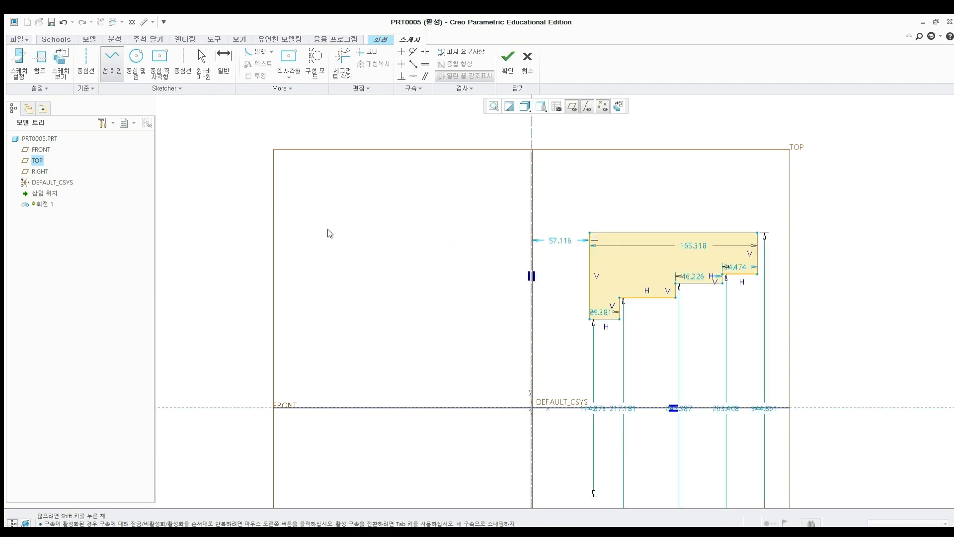
{"action": "scroll", "coordinate": [332, 269], "scroll_direction": "down", "scroll_amount": 2}
{"action": "left_click", "coordinate": [332, 276]}
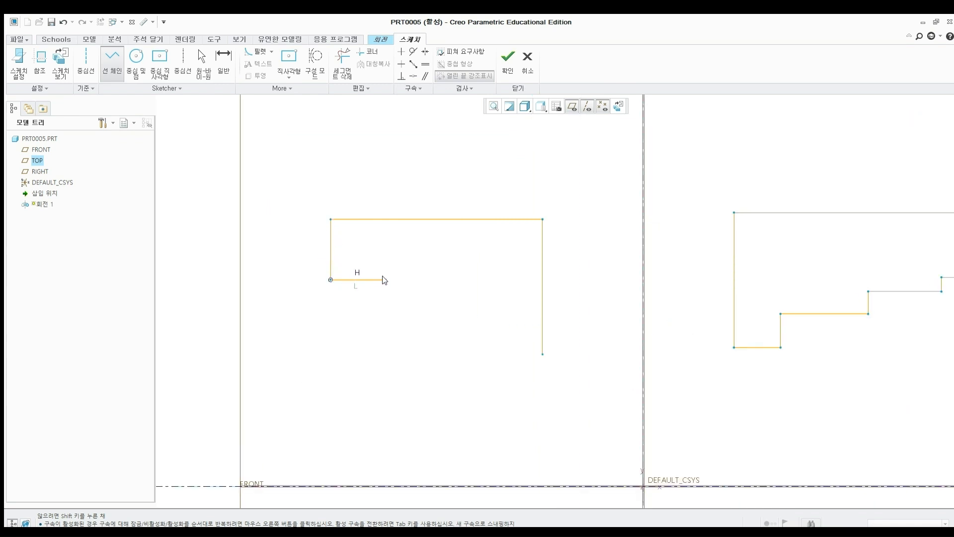
{"action": "left_click", "coordinate": [422, 279]}
{"action": "left_click", "coordinate": [423, 307]}
{"action": "left_click", "coordinate": [473, 308]}
{"action": "left_click", "coordinate": [512, 319]}
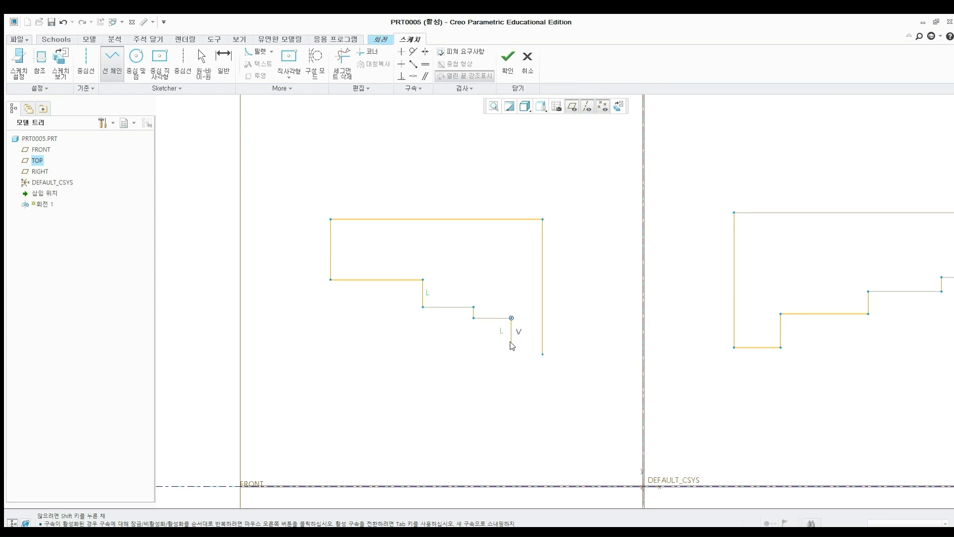
{"action": "scroll", "coordinate": [512, 354], "scroll_direction": "up", "scroll_amount": 3}
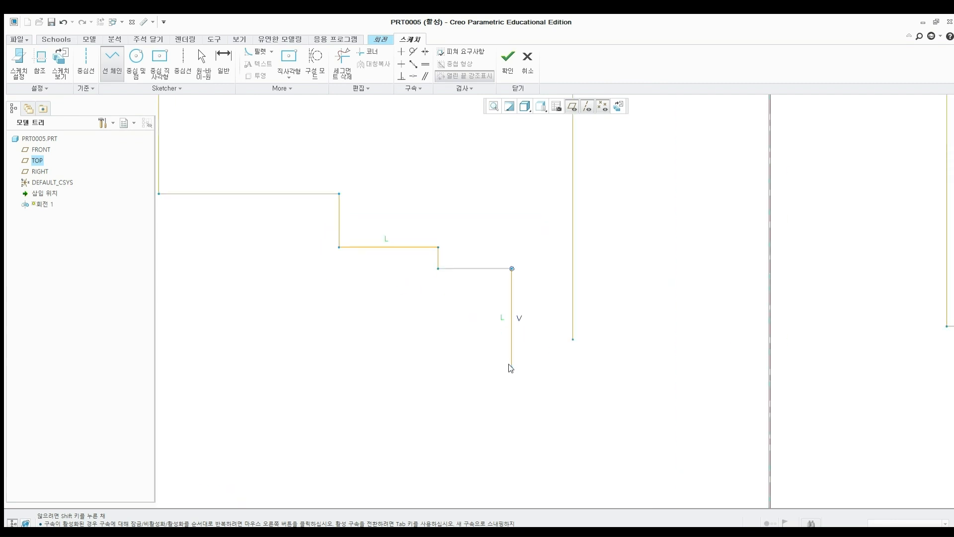
{"action": "left_click", "coordinate": [511, 339]}
{"action": "left_click", "coordinate": [573, 339]}
{"action": "middle_click", "coordinate": [590, 326]}
Scale the whole sketch proportionally by setting the smallest diameter of the right profile to 24.
{"action": "scroll", "coordinate": [591, 324], "scroll_direction": "down", "scroll_amount": 4}
{"action": "middle_click_drag", "start_coordinate": [578, 281], "coordinate": [477, 283], "text": "shift"}
{"action": "scroll", "coordinate": [590, 290], "scroll_direction": "down", "scroll_amount": 3}
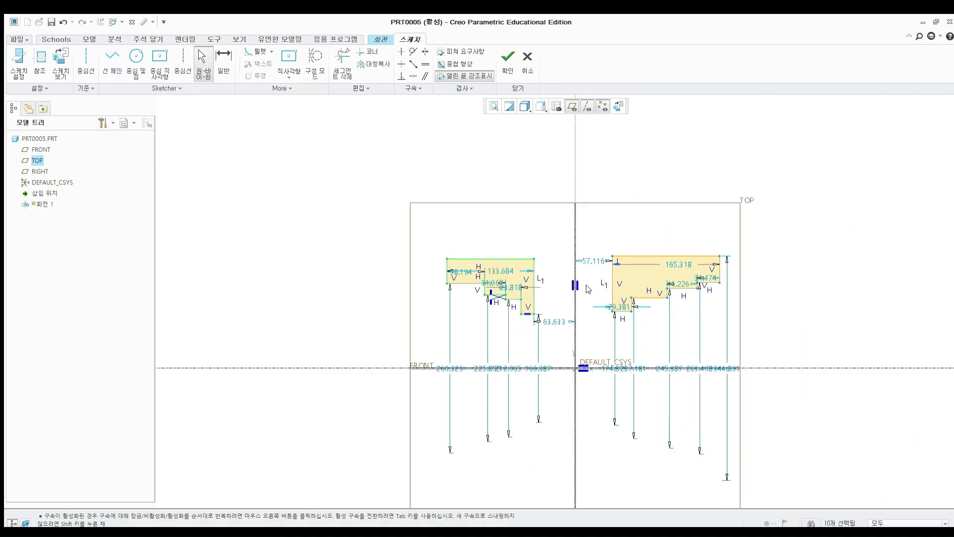
{"action": "left_click_drag", "start_coordinate": [788, 469], "coordinate": [392, 190]}
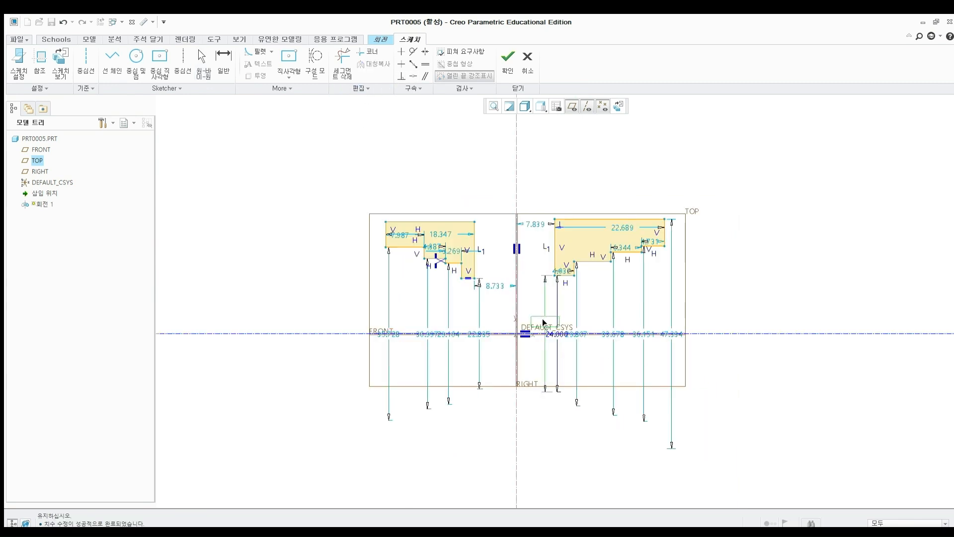
Spread out the right profile's dimensions and place the width and offset dimensions of both profiles above the geometry.
{"action": "left_click_drag", "start_coordinate": [543, 319], "coordinate": [708, 315]}
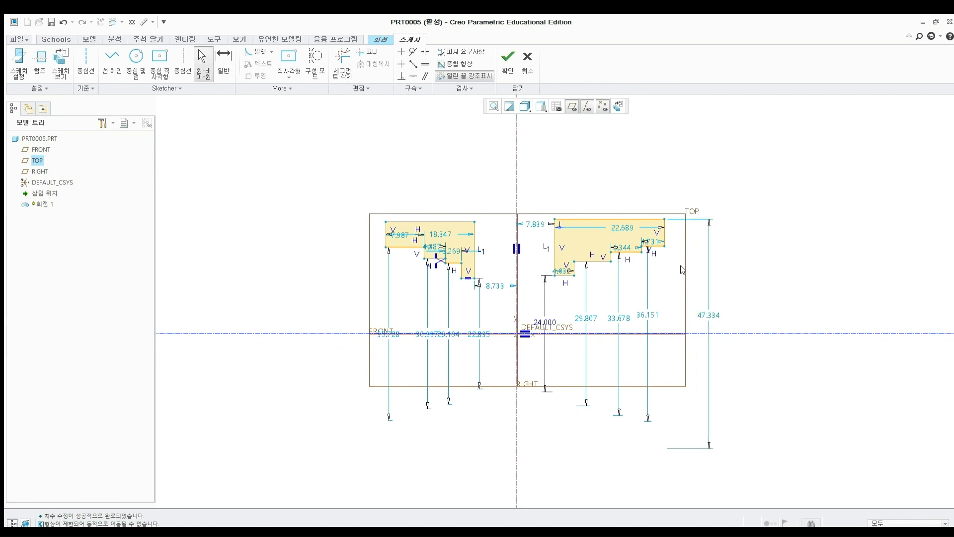
{"action": "left_click_drag", "start_coordinate": [623, 228], "coordinate": [616, 183]}
{"action": "left_click_drag", "start_coordinate": [535, 224], "coordinate": [531, 194]}
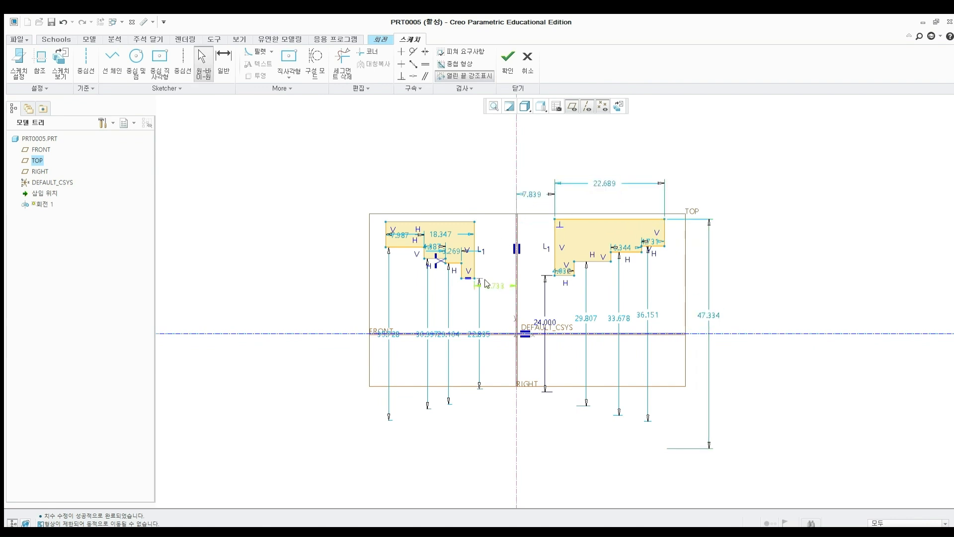
{"action": "left_click_drag", "start_coordinate": [487, 283], "coordinate": [486, 192]}
{"action": "left_click_drag", "start_coordinate": [441, 234], "coordinate": [437, 195]}
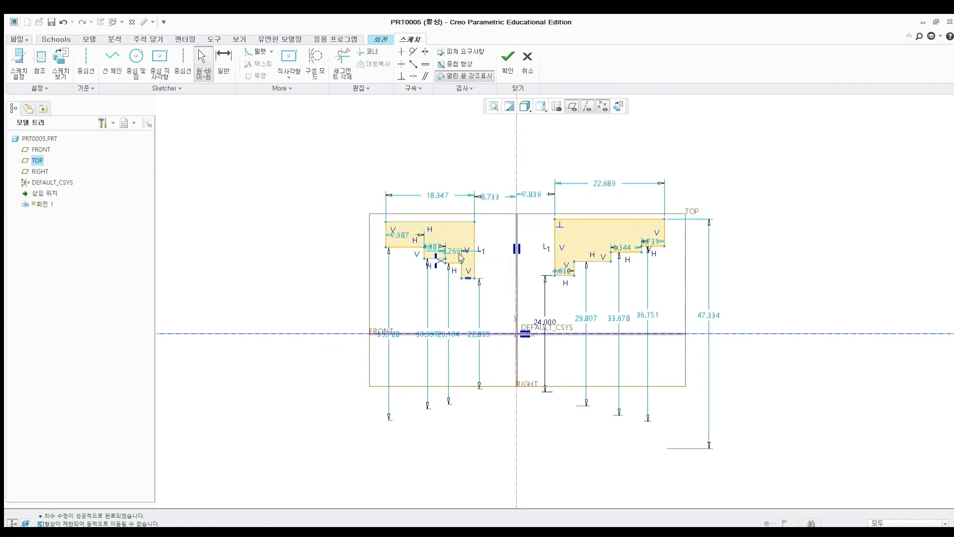
{"action": "mouse_move", "coordinate": [398, 236]}
{"action": "left_mouse_down"}
{"action": "mouse_move", "coordinate": [399, 253]}
{"action": "mouse_move", "coordinate": [400, 238]}
{"action": "left_mouse_up"}
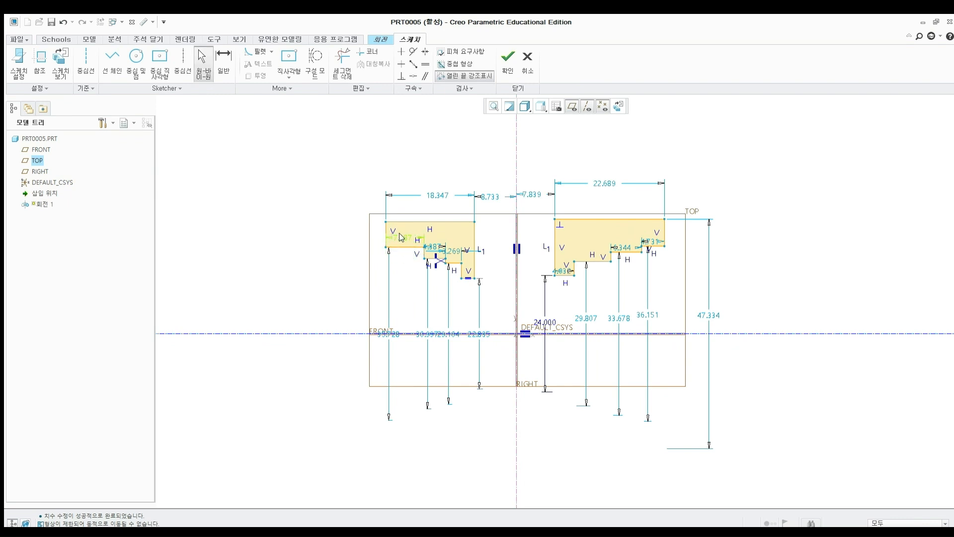
Delete the equal-length constraint on the left profile's inner vertical edge and space out its offset and diameter dimensions.
{"action": "left_click", "coordinate": [479, 249]}
{"action": "key", "text": "Delete"}
{"action": "left_click_drag", "start_coordinate": [491, 280], "coordinate": [493, 193]}
{"action": "left_click_drag", "start_coordinate": [392, 334], "coordinate": [360, 309]}
{"action": "left_click_drag", "start_coordinate": [428, 333], "coordinate": [399, 312]}
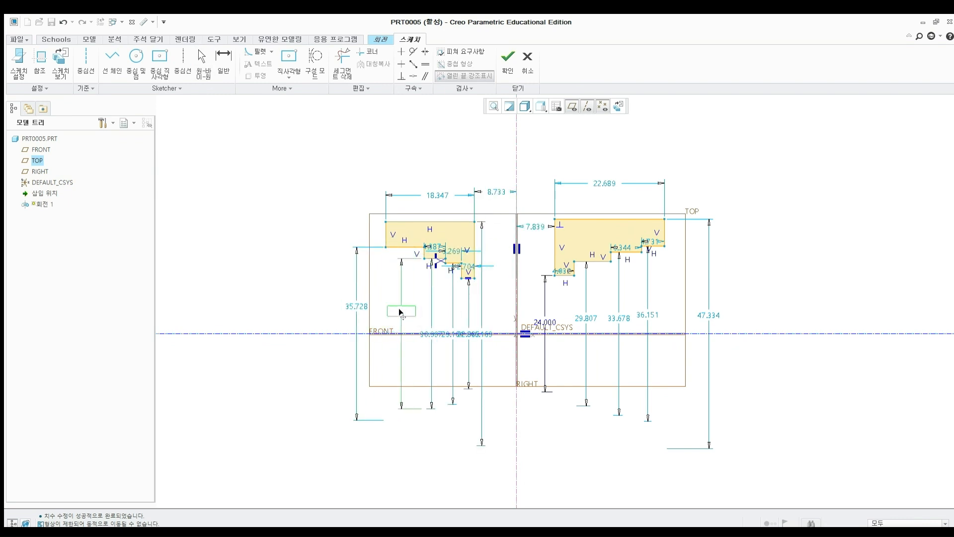
{"action": "mouse_move", "coordinate": [447, 333]}
{"action": "left_mouse_down"}
{"action": "mouse_move", "coordinate": [426, 316]}
{"action": "mouse_move", "coordinate": [456, 322]}
{"action": "left_mouse_up"}
{"action": "left_click_drag", "start_coordinate": [483, 334], "coordinate": [481, 326]}
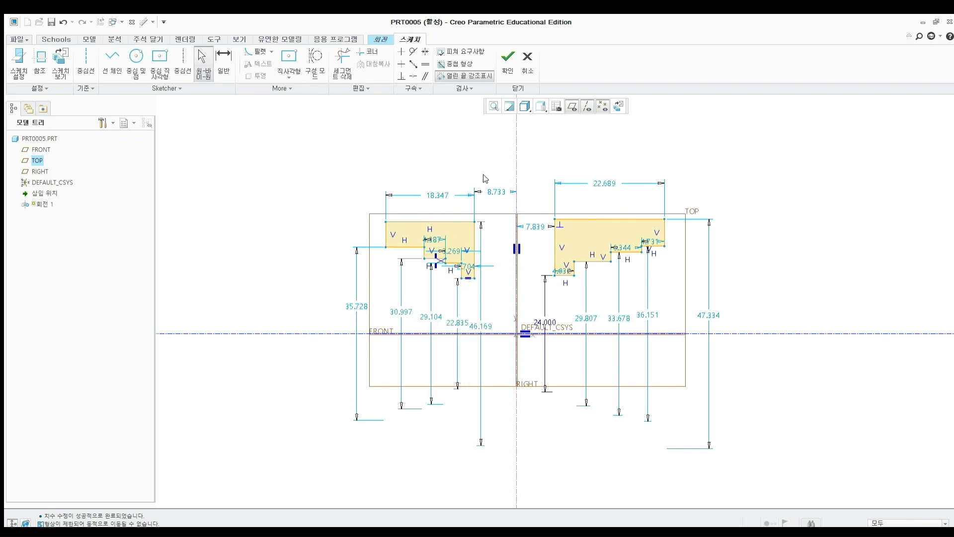
Set the distance from the vertical centerline to the inner edge of both profiles to 15.
{"action": "double_click", "coordinate": [535, 226]}
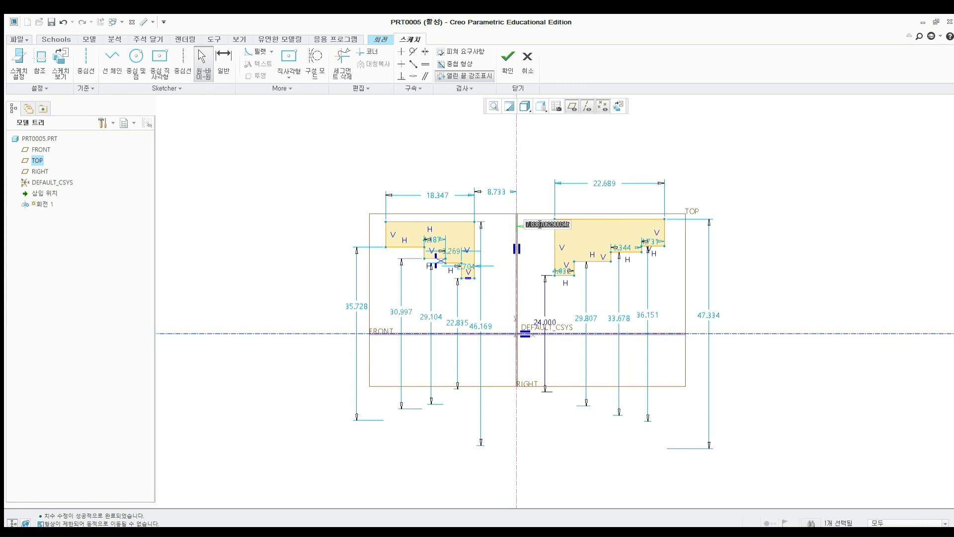
{"action": "type", "text": "15"}
{"action": "key", "text": "Return"}
{"action": "double_click", "coordinate": [497, 191]}
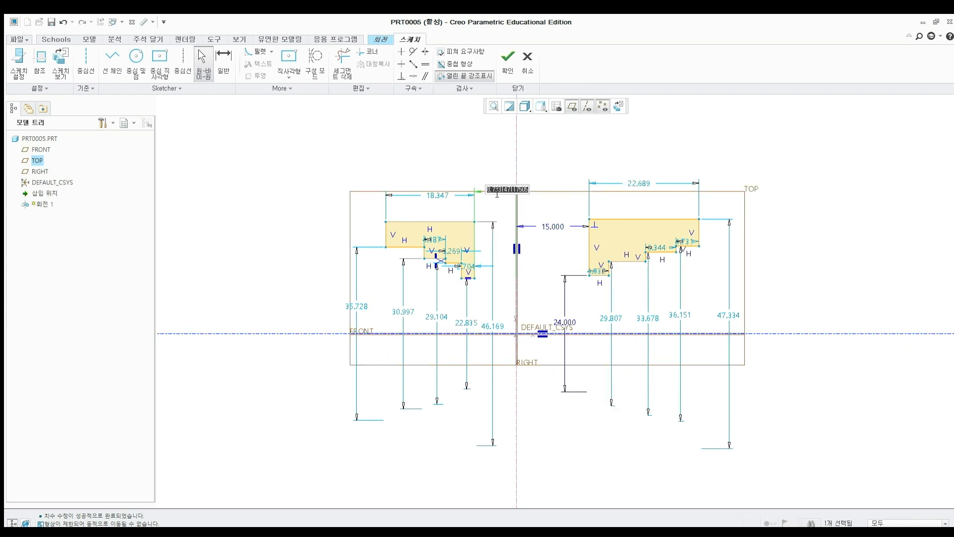
{"action": "type", "text": "15"}
{"action": "key", "text": "Return"}
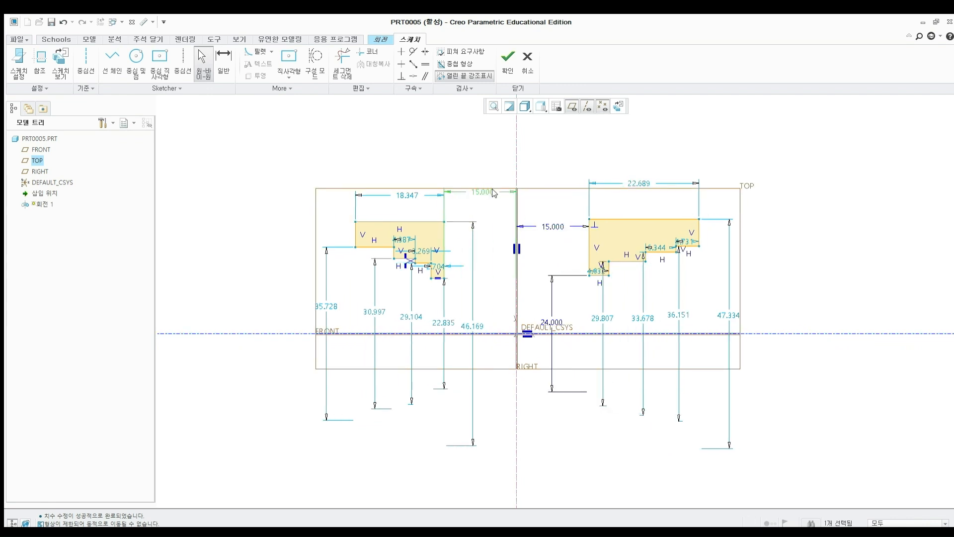
Set the overall width of both the right and left profiles to 30.
{"action": "double_click", "coordinate": [634, 184]}
{"action": "type", "text": "30"}
{"action": "key", "text": "Return"}
{"action": "double_click", "coordinate": [418, 194]}
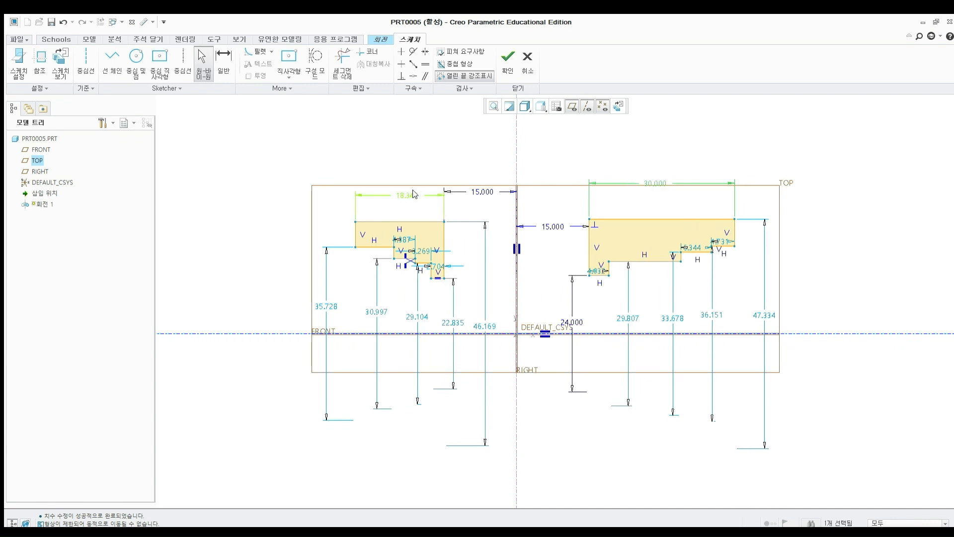
{"action": "type", "text": "30"}
{"action": "key", "text": "Return"}
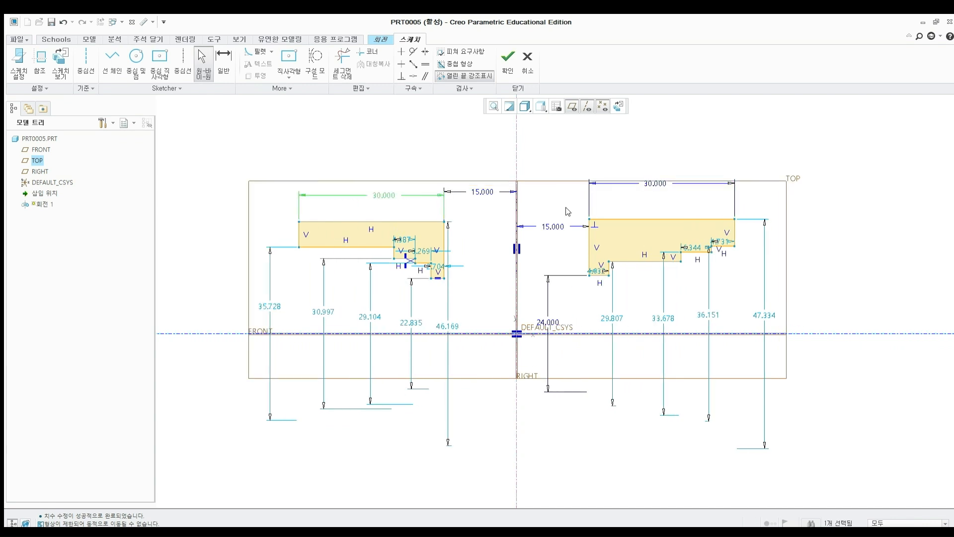
Set the outer diameter of the right profile to 64.
{"action": "scroll", "coordinate": [576, 214], "scroll_direction": "up", "scroll_amount": 2}
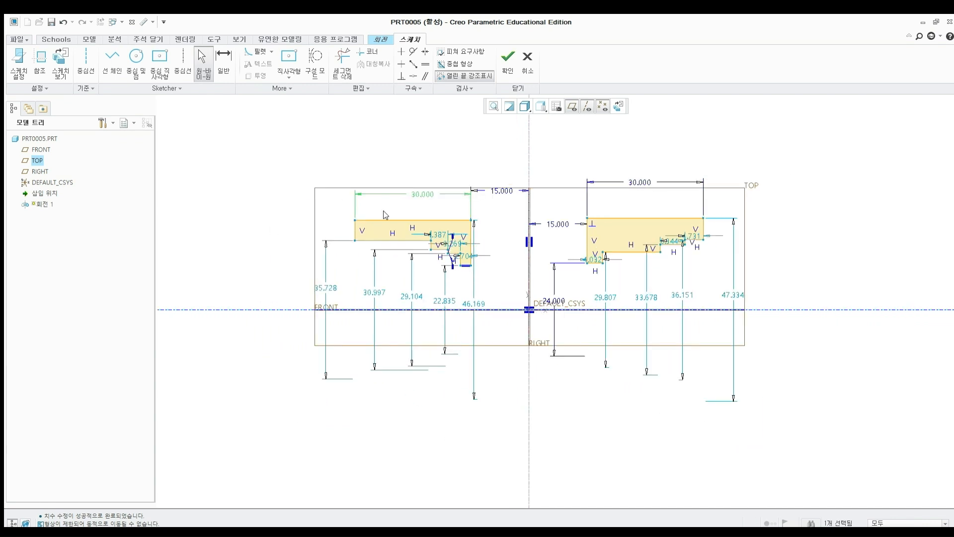
{"action": "middle_click_drag", "start_coordinate": [776, 208], "coordinate": [768, 217]}
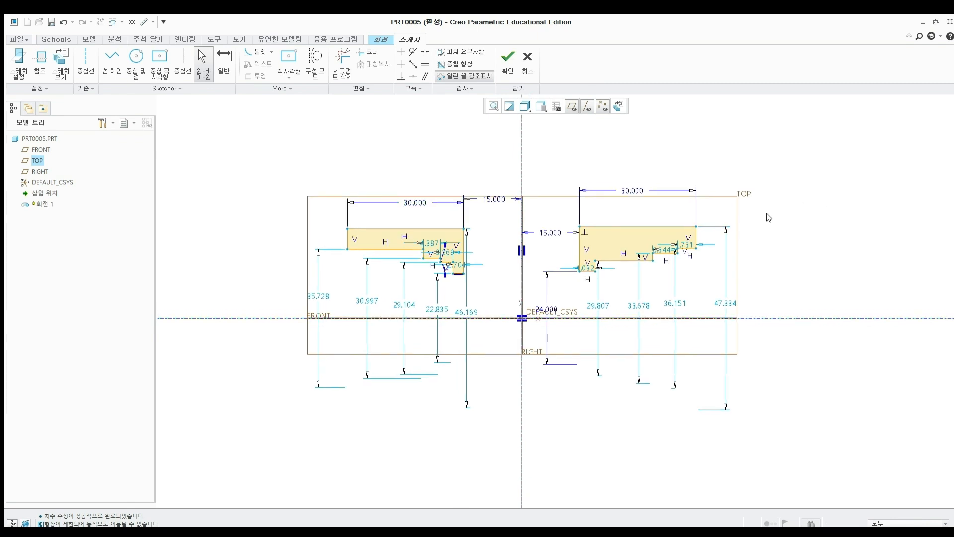
{"action": "double_click", "coordinate": [721, 304]}
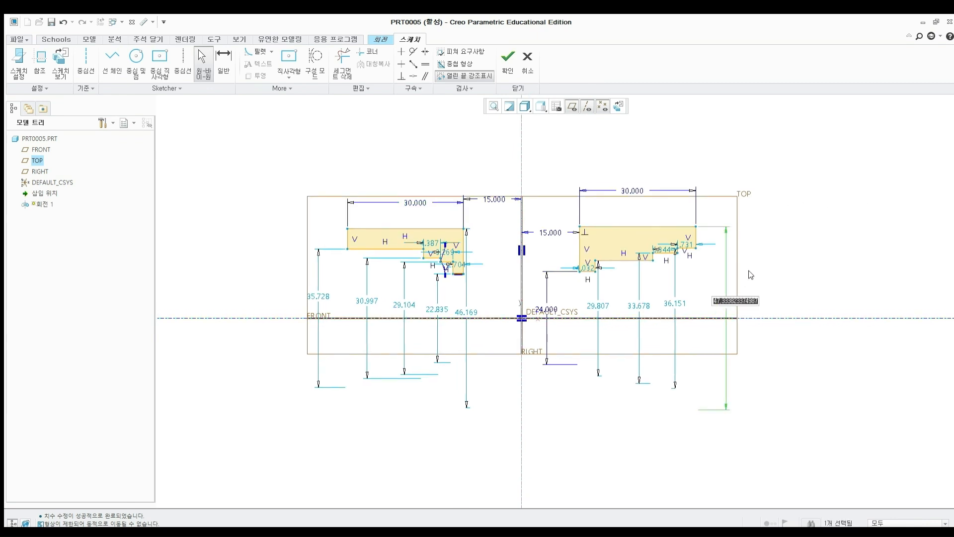
{"action": "type", "text": "64"}
{"action": "key", "text": "Return"}
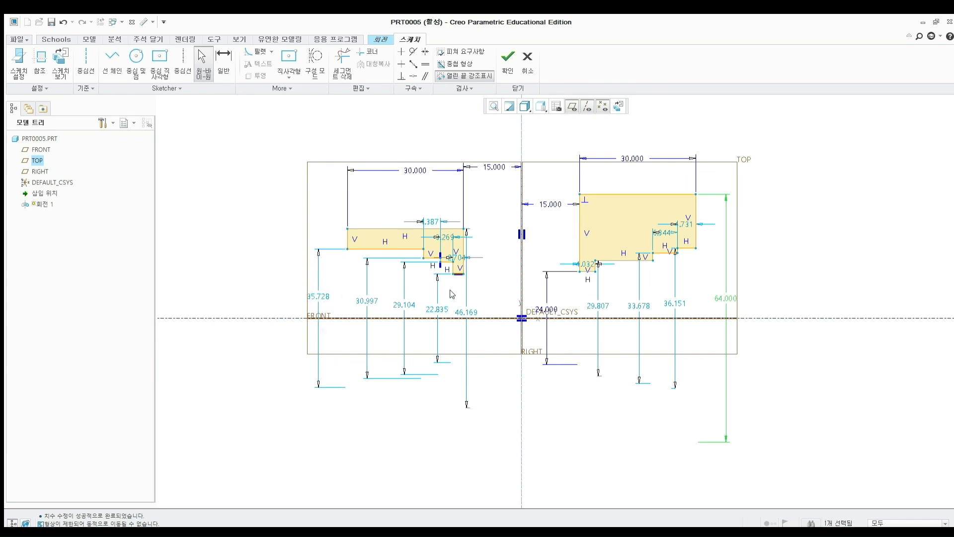
Set the outer diameter of the left profile to 64 and place its dimension to the left of the profile.
{"action": "left_click_drag", "start_coordinate": [460, 308], "coordinate": [476, 308]}
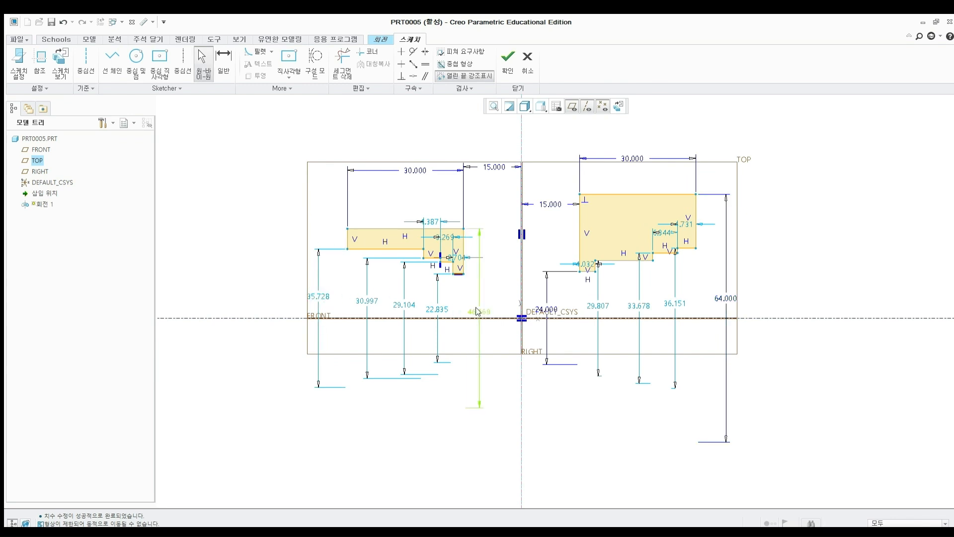
{"action": "double_click", "coordinate": [477, 310]}
{"action": "type", "text": "64"}
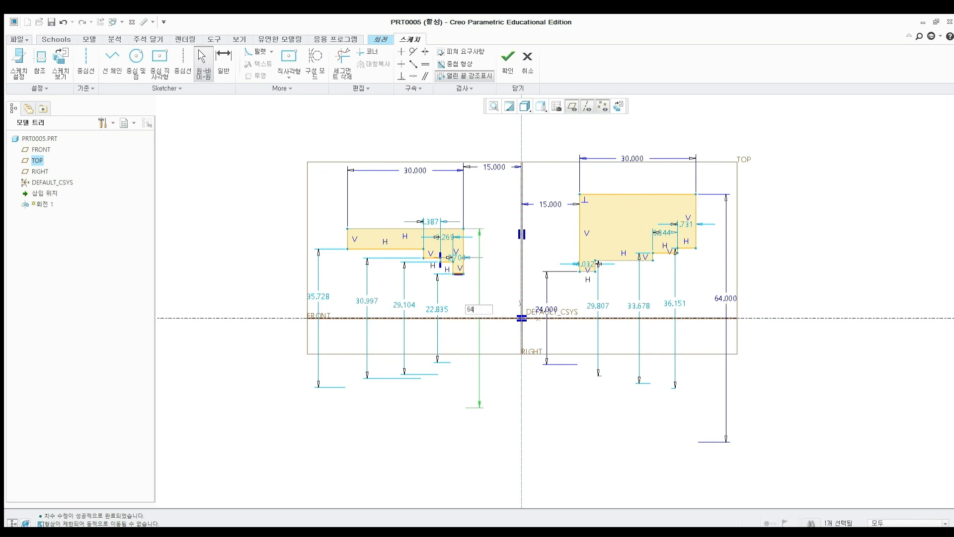
{"action": "key", "text": "Return"}
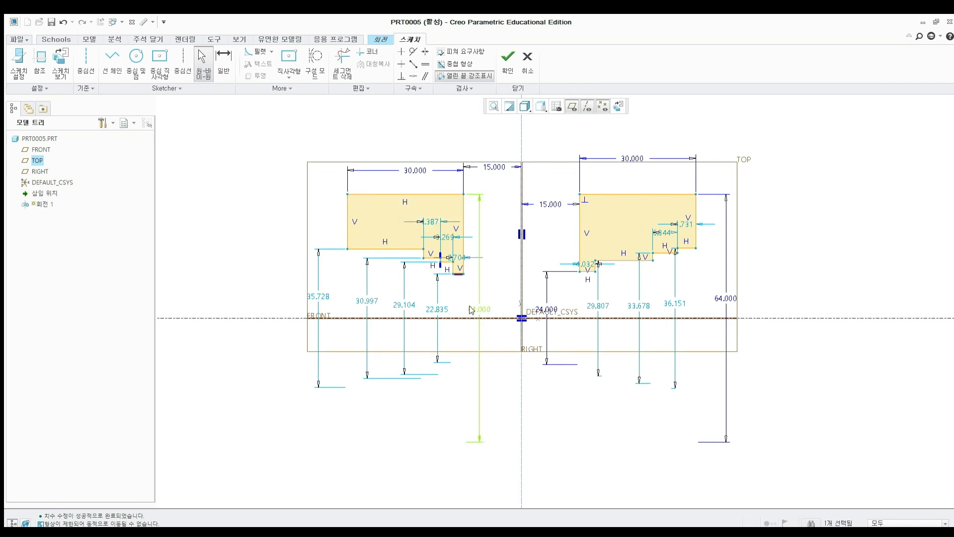
{"action": "left_click_drag", "start_coordinate": [471, 310], "coordinate": [223, 309]}
{"action": "left_click", "coordinate": [379, 186]}
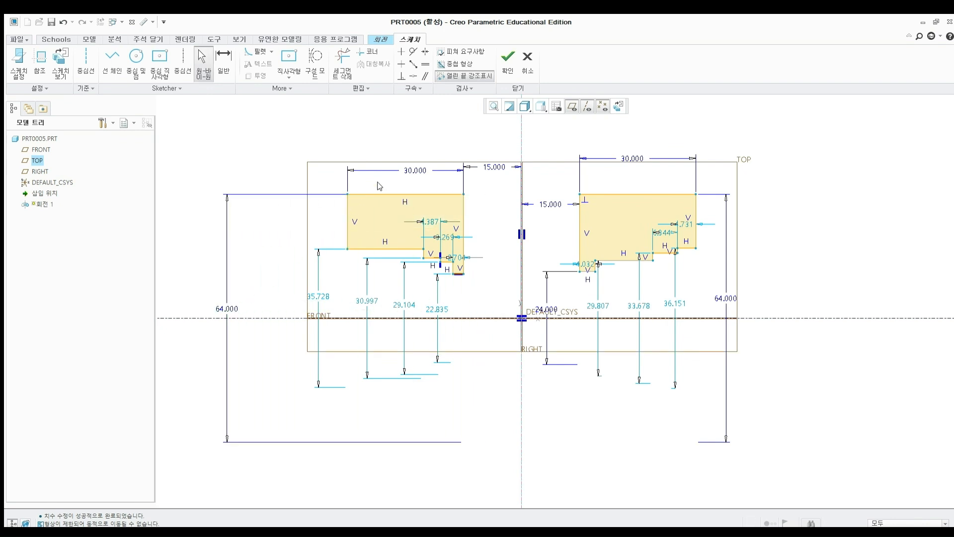
Move the left profile's innermost diameter dimension beside its inner edge and set it to 24.
{"action": "left_click_drag", "start_coordinate": [437, 309], "coordinate": [490, 311]}
{"action": "double_click", "coordinate": [490, 311]}
{"action": "type", "text": "24"}
{"action": "key", "text": "Return"}
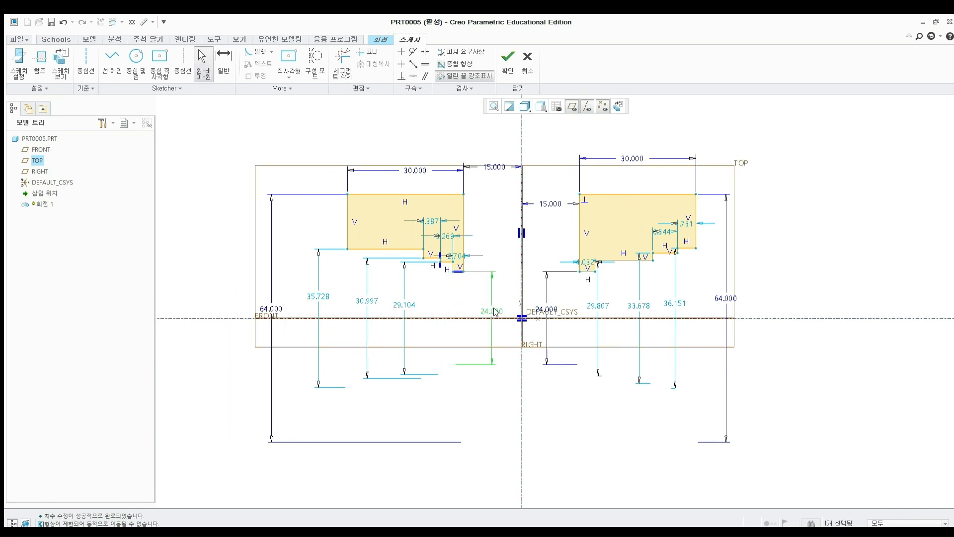
Set the right profile's stepped bore diameters to 30, 35 and 42, from the inner side outward.
{"action": "double_click", "coordinate": [597, 305]}
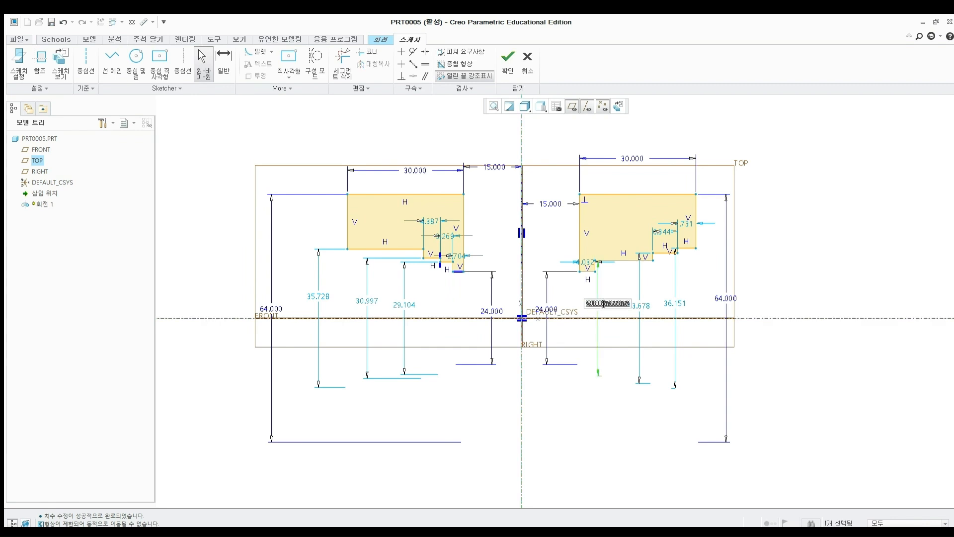
{"action": "type", "text": "30"}
{"action": "key", "text": "Return"}
{"action": "double_click", "coordinate": [636, 305]}
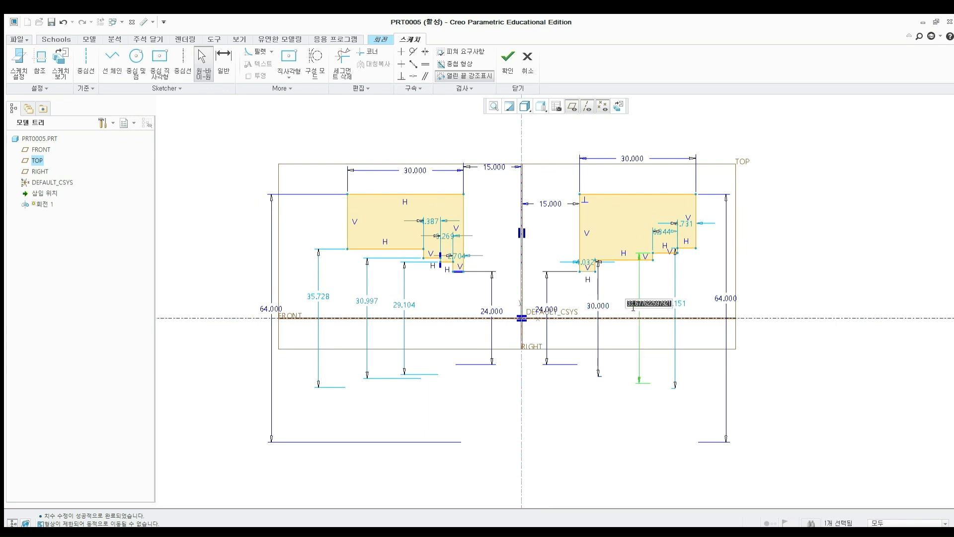
{"action": "type", "text": "35"}
{"action": "key", "text": "Return"}
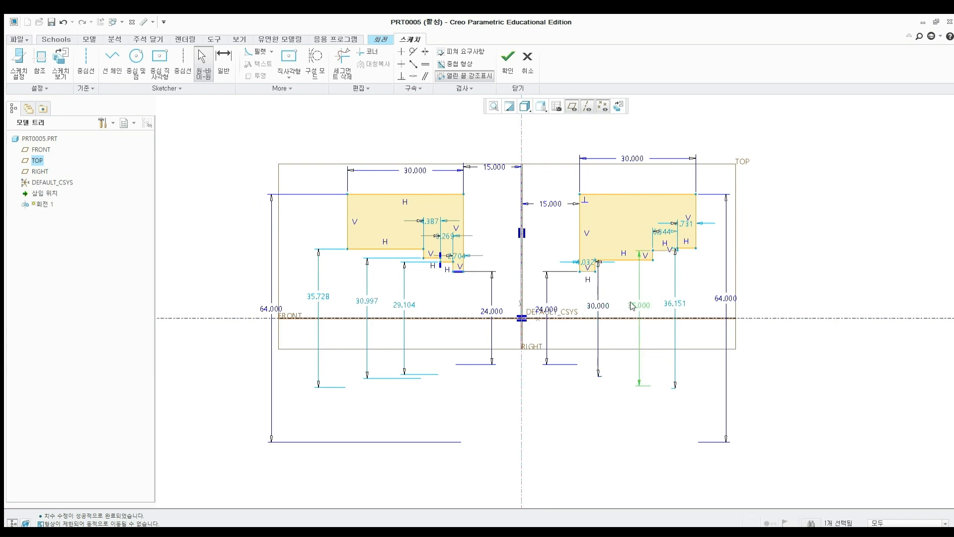
{"action": "double_click", "coordinate": [677, 304]}
{"action": "type", "text": "5.7"}
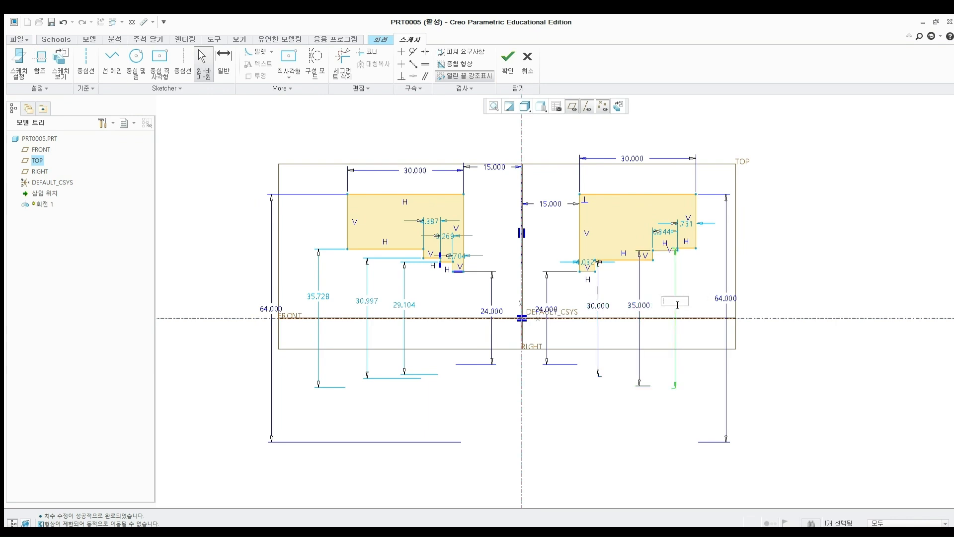
{"action": "type", "text": "2"}
{"action": "key", "text": "Return"}
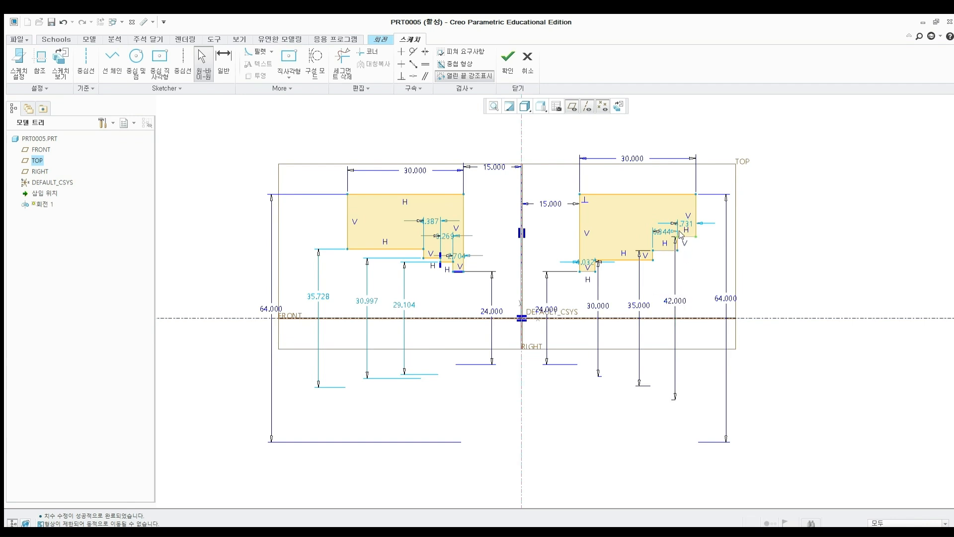
Set the right profile's step widths to 3 at the outer edge, 15 for the adjacent step and 3 at the inner edge.
{"action": "double_click", "coordinate": [686, 223]}
{"action": "type", "text": "3"}
{"action": "key", "text": "Return"}
{"action": "double_click", "coordinate": [671, 230]}
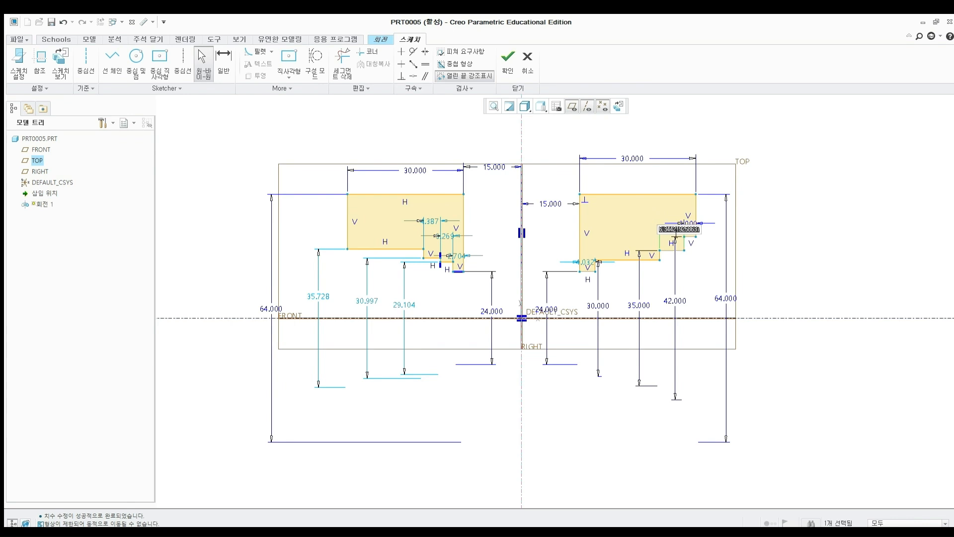
{"action": "type", "text": "15"}
{"action": "key", "text": "Return"}
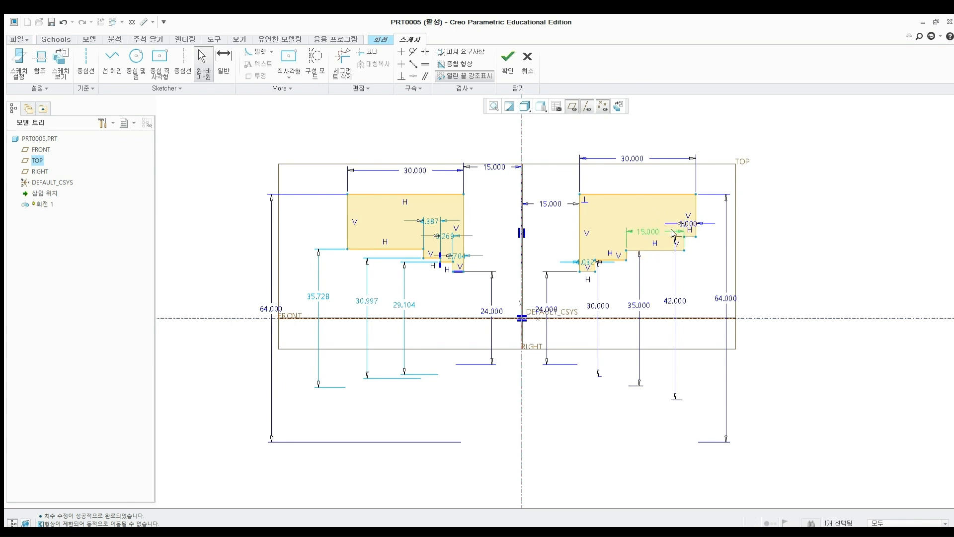
{"action": "double_click", "coordinate": [586, 263]}
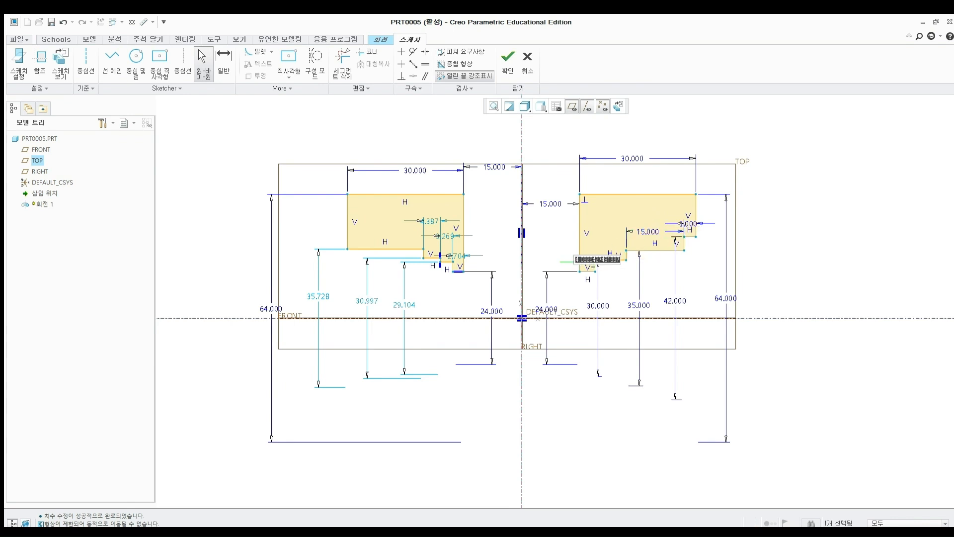
{"action": "type", "text": "3"}
{"action": "key", "text": "Return"}
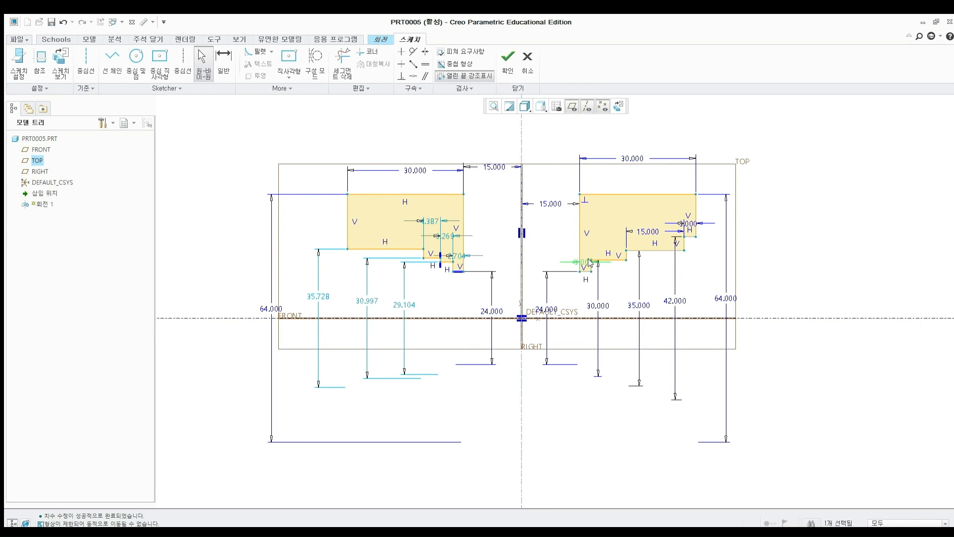
Dimension the left profile's three step widths, using 3 at the inner edge and 5 for the adjacent step.
{"action": "left_click", "coordinate": [490, 131]}
{"action": "left_click", "coordinate": [143, 23]}
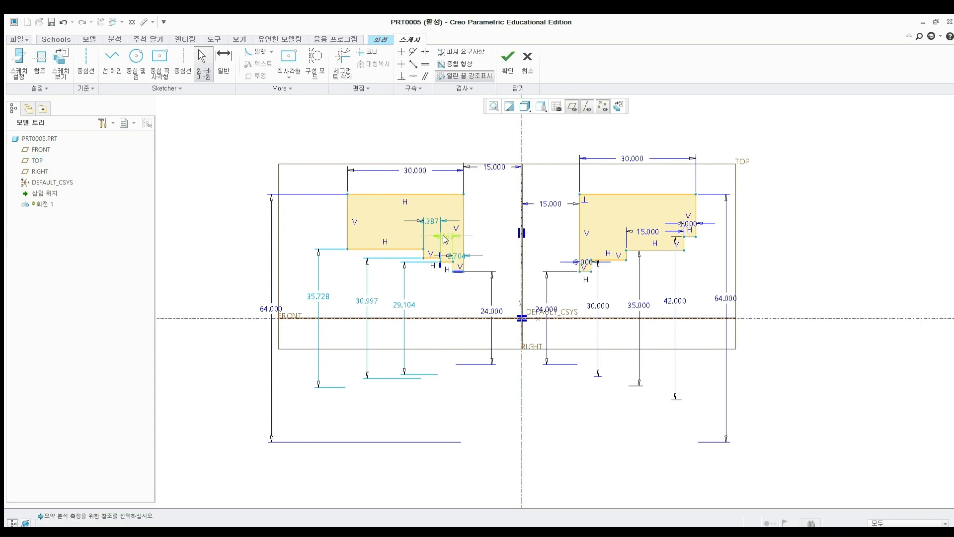
{"action": "left_click", "coordinate": [460, 256]}
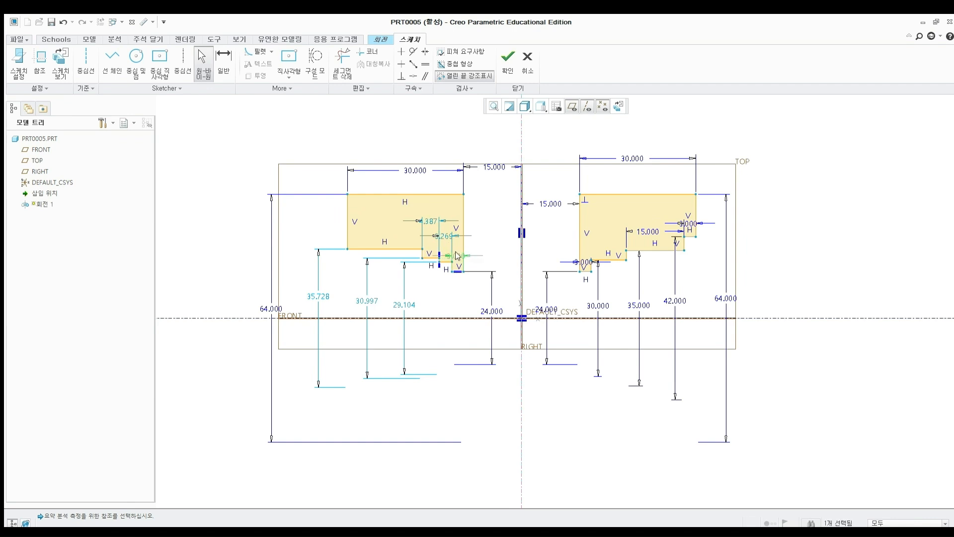
{"action": "left_click", "coordinate": [447, 237]}
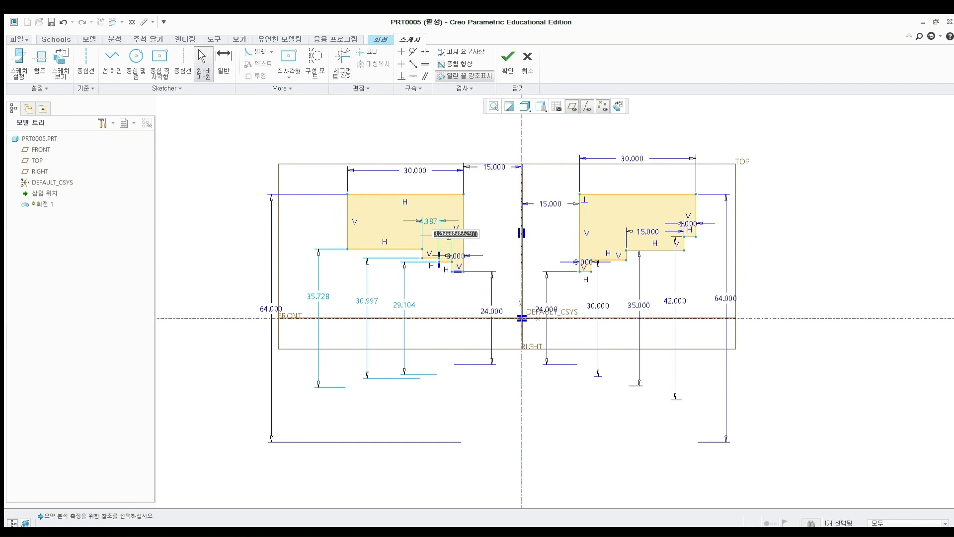
{"action": "type", "text": "5"}
{"action": "key", "text": "Return"}
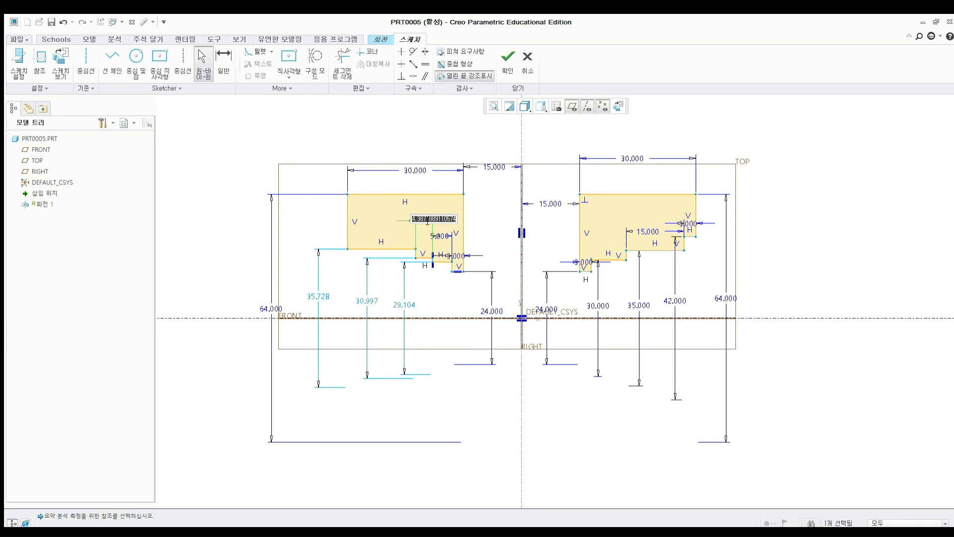
{"action": "type", "text": "3"}
{"action": "key", "text": "Return"}
{"action": "left_click", "coordinate": [401, 132]}
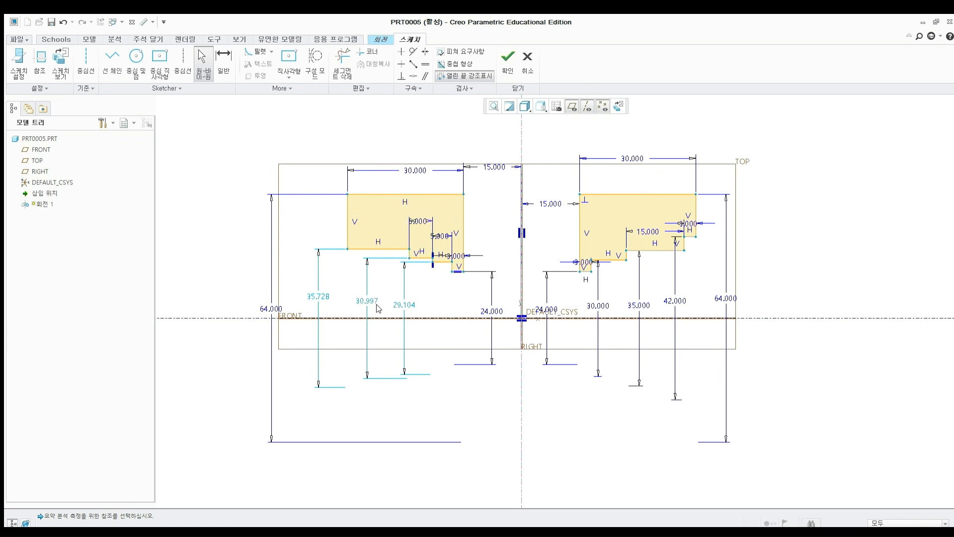
Set the left profile's remaining stepped bore diameters to 42, 36 and 32, from the outer side inward.
{"action": "double_click", "coordinate": [318, 296]}
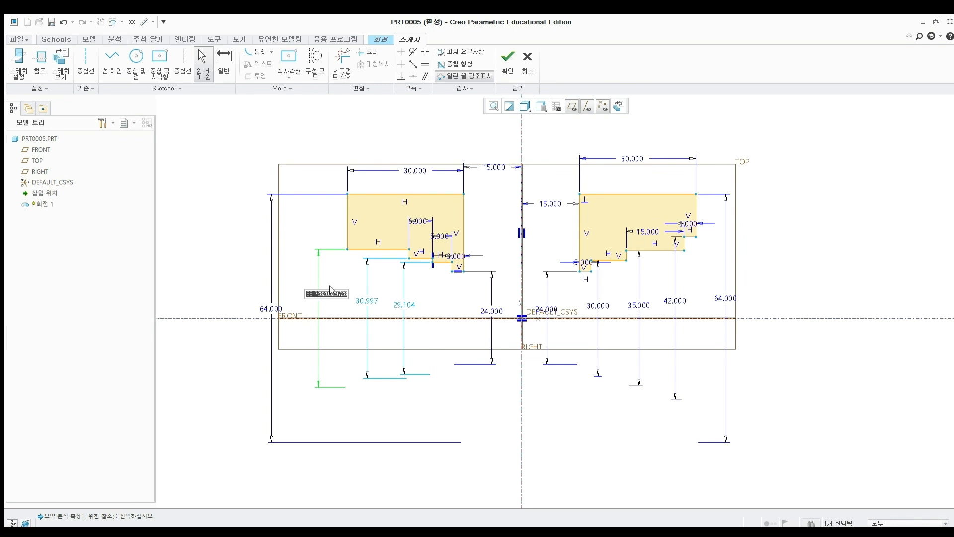
{"action": "type", "text": "42"}
{"action": "key", "text": "Return"}
{"action": "double_click", "coordinate": [359, 295]}
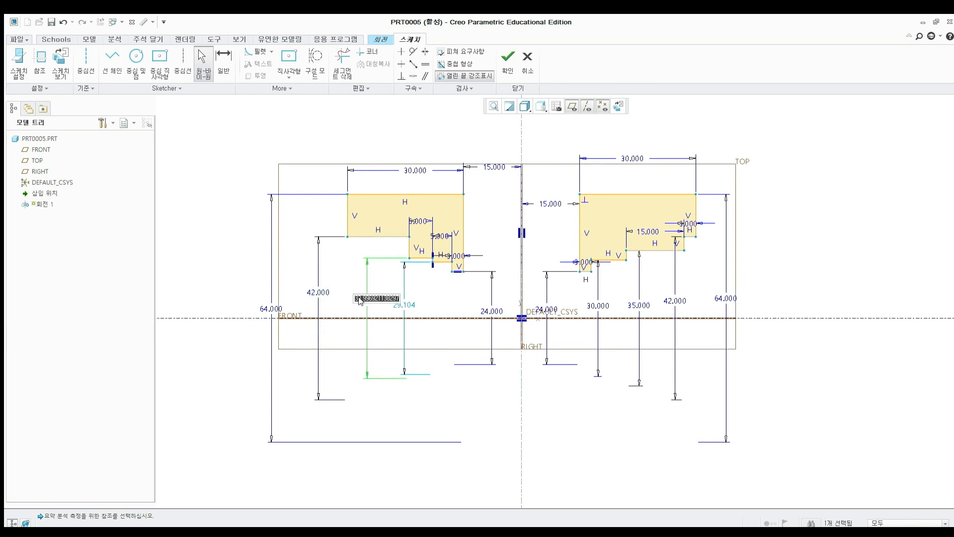
{"action": "type", "text": "36"}
{"action": "key", "text": "Return"}
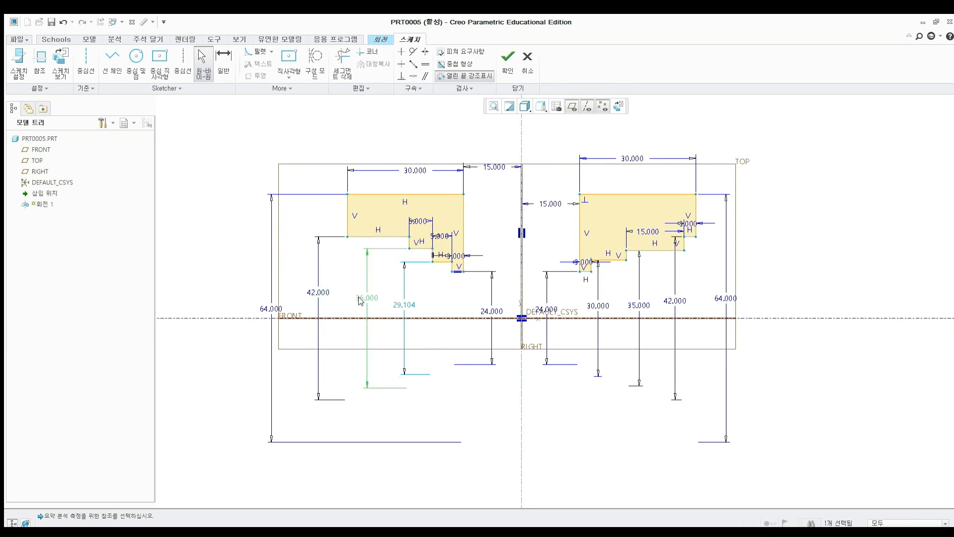
{"action": "double_click", "coordinate": [399, 303]}
{"action": "type", "text": "32"}
{"action": "key", "text": "Return"}
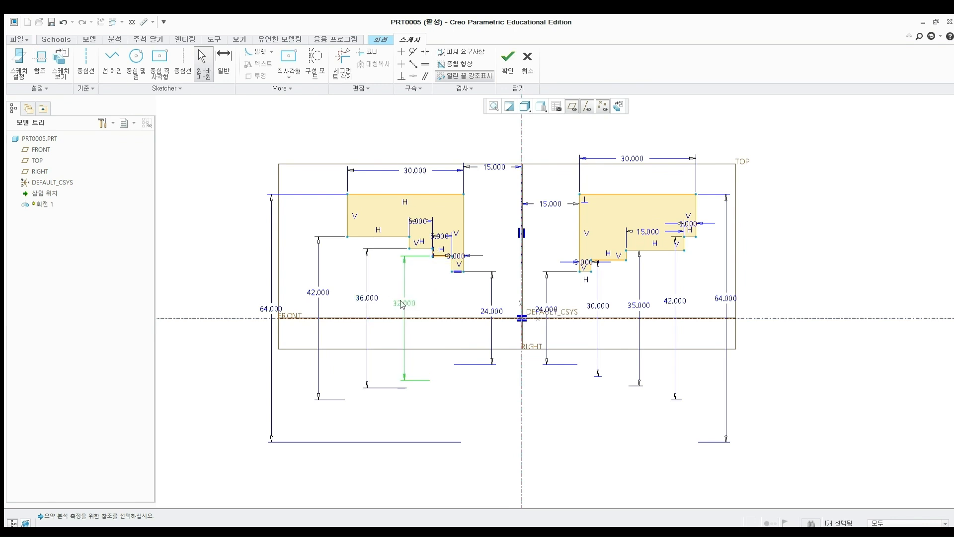
Finish the sketch and complete the 360° revolve of both profiles.
{"action": "left_click", "coordinate": [507, 63]}
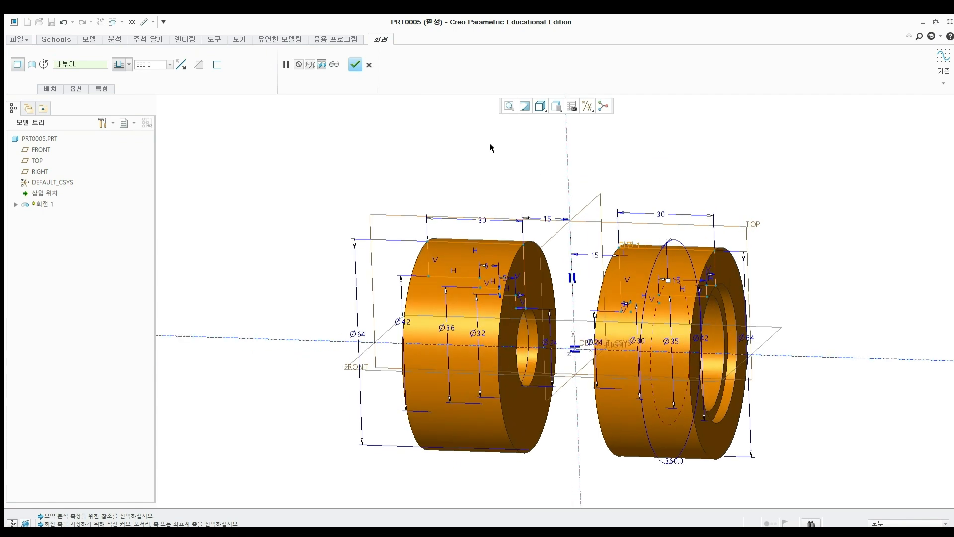
{"action": "scroll", "coordinate": [497, 158], "scroll_direction": "up", "scroll_amount": 3}
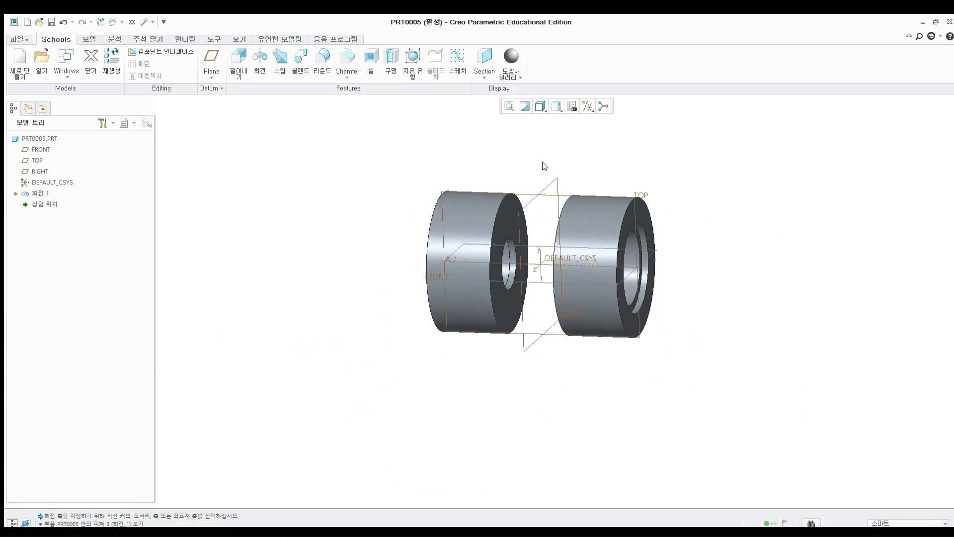
{"action": "middle_click_drag", "start_coordinate": [541, 161], "coordinate": [449, 152], "text": "shift"}
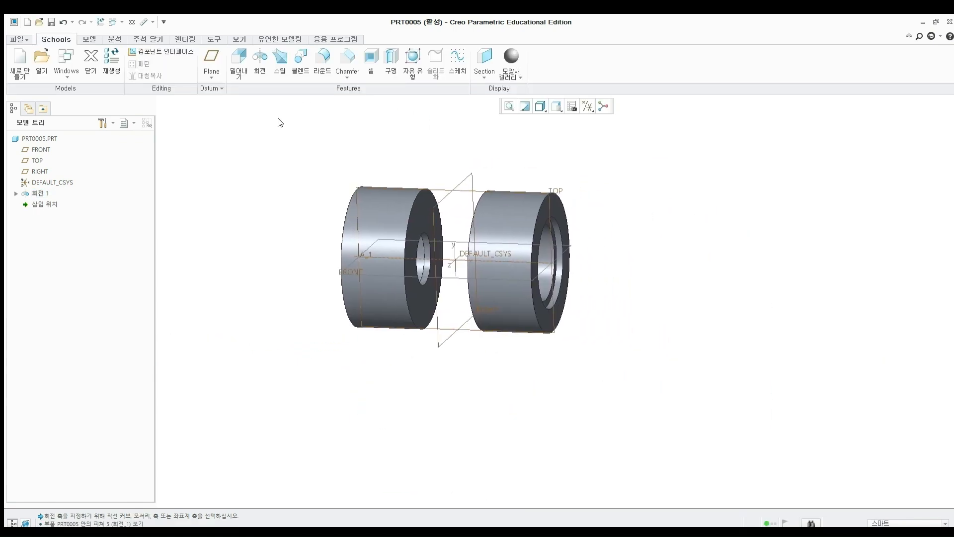
Create a datum plane offset 60 from the FRONT plane, below the two revolved cylinders.
{"action": "left_click", "coordinate": [214, 70]}
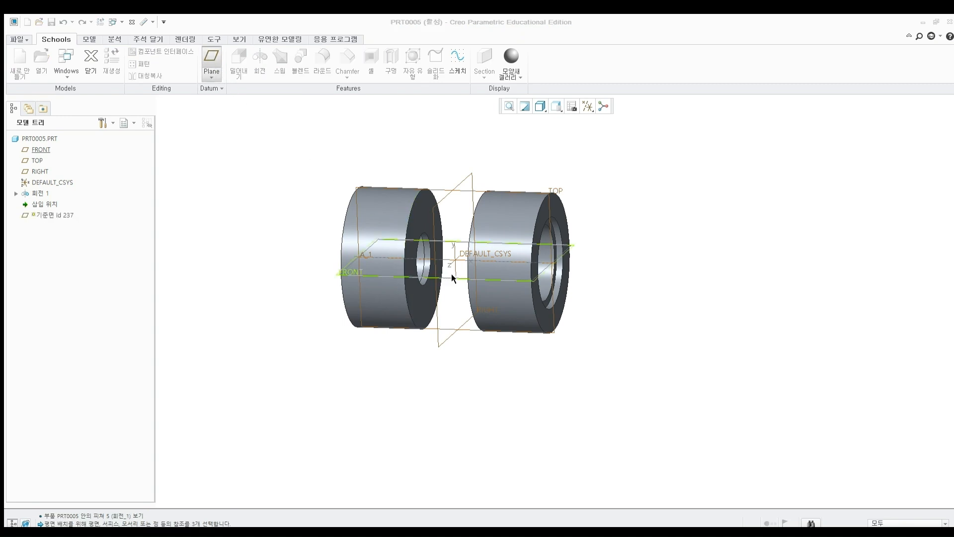
{"action": "left_click", "coordinate": [476, 278]}
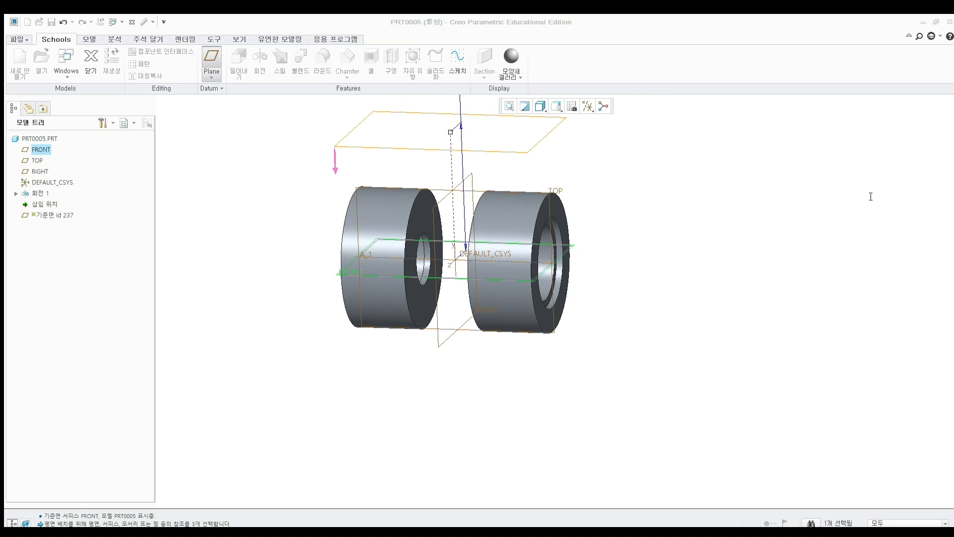
{"action": "left_click", "coordinate": [871, 196]}
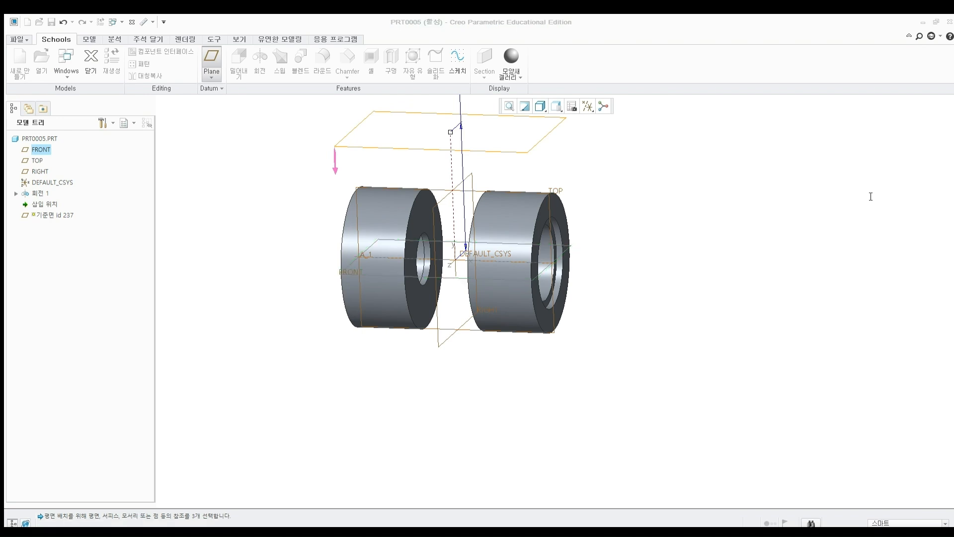
{"action": "key", "text": "Return"}
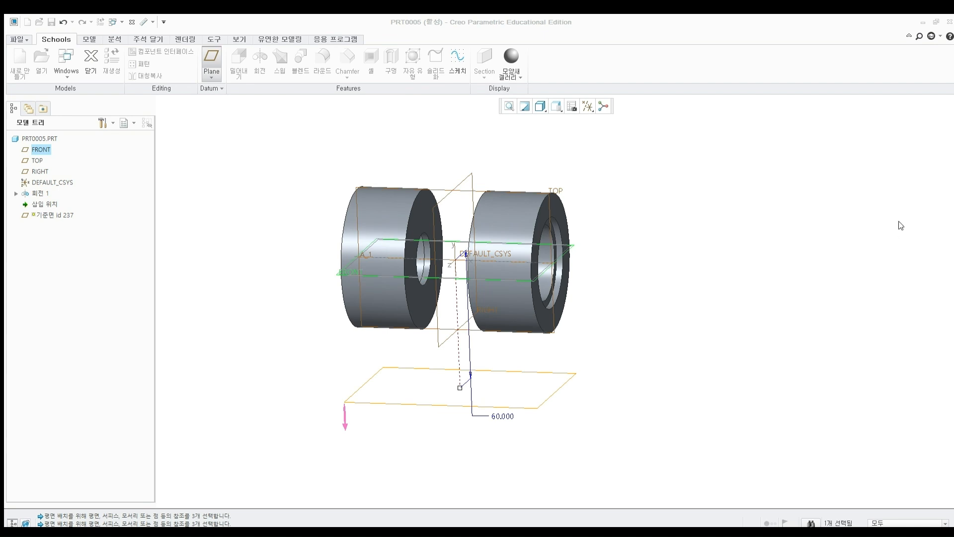
{"action": "left_click", "coordinate": [903, 227]}
{"action": "left_click", "coordinate": [721, 329]}
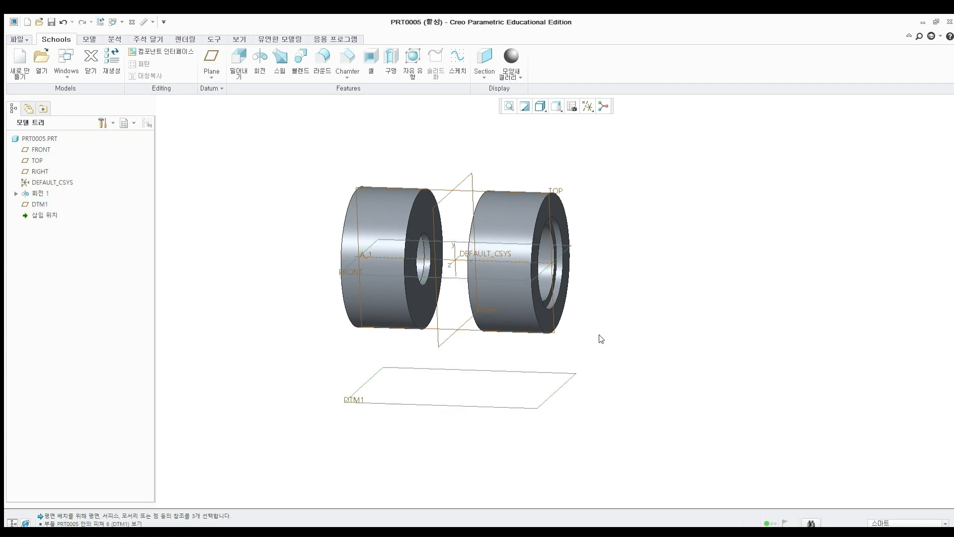
Start an Extrude feature with its sketch on the DTM1 plane.
{"action": "middle_click_drag", "start_coordinate": [601, 336], "coordinate": [609, 314]}
{"action": "left_click", "coordinate": [239, 60]}
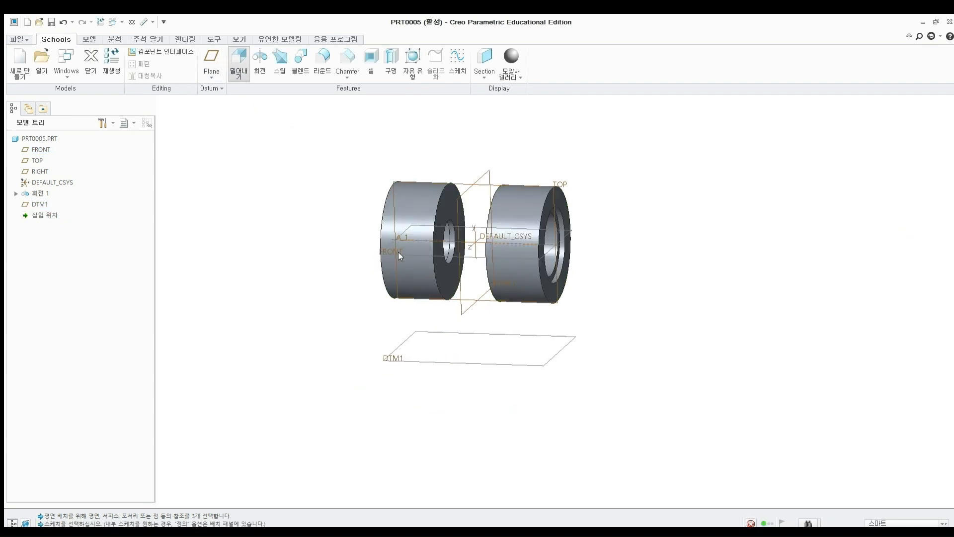
{"action": "left_click", "coordinate": [432, 360]}
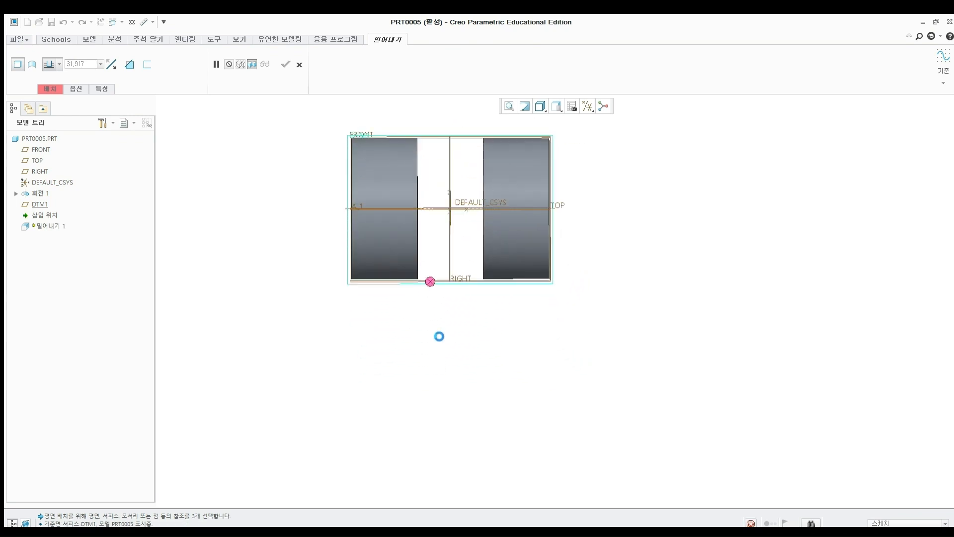
{"action": "middle_click_drag", "start_coordinate": [302, 141], "coordinate": [258, 115]}
Sketch a center rectangle about 84 × 36 on the sketch origin of the DTM1 plane.
{"action": "left_click", "coordinate": [277, 55]}
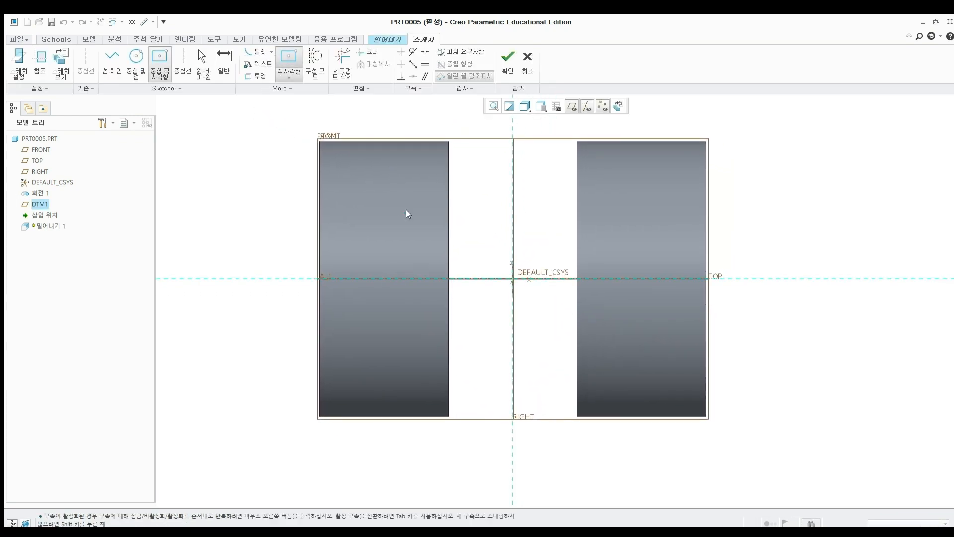
{"action": "left_click", "coordinate": [513, 279]}
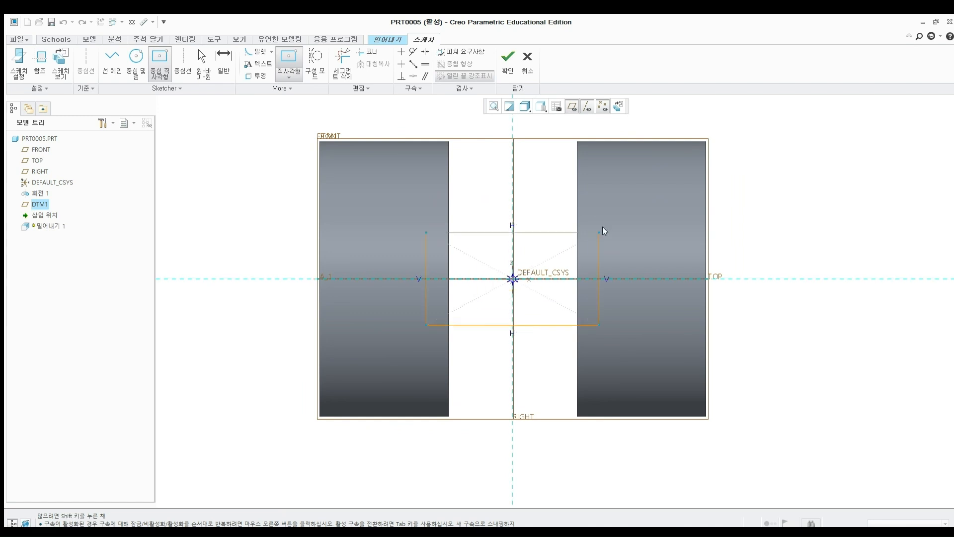
{"action": "left_click", "coordinate": [692, 201]}
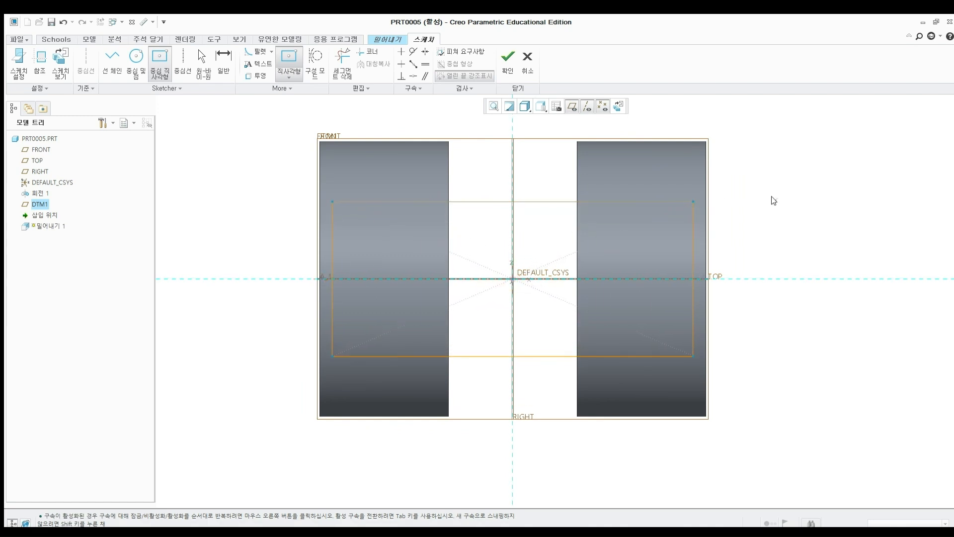
{"action": "middle_click", "coordinate": [773, 200]}
Set the base rectangle's width to 78 and its height to 62.
{"action": "double_click", "coordinate": [469, 174]}
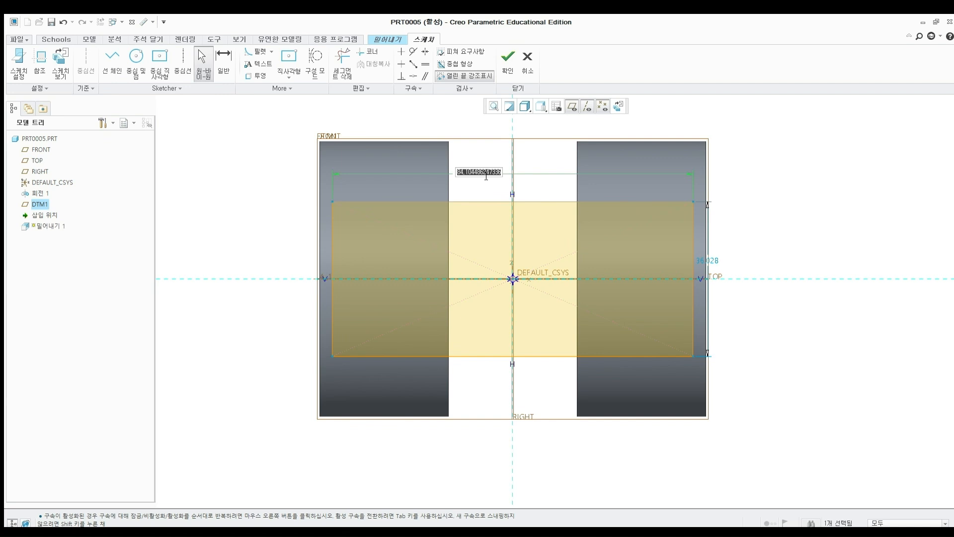
{"action": "type", "text": "78"}
{"action": "key", "text": "Return"}
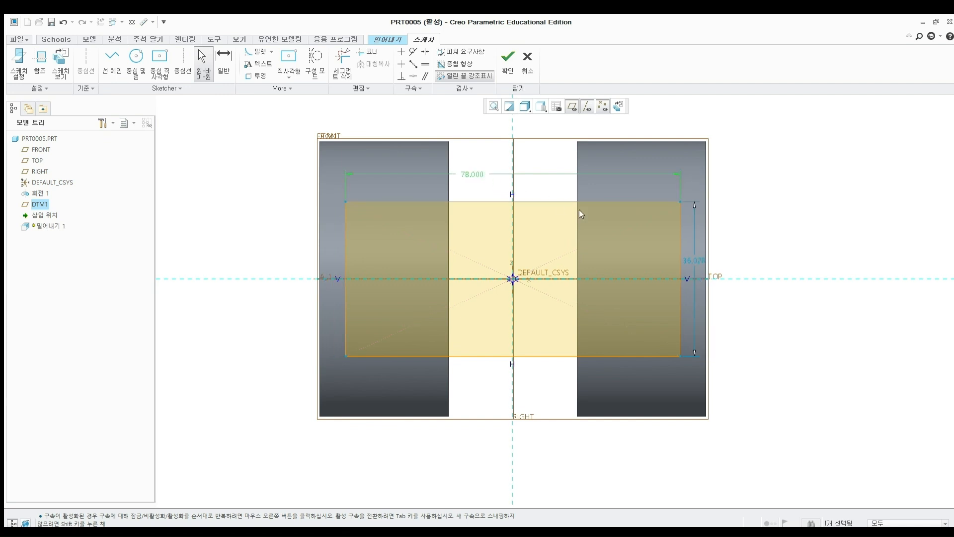
{"action": "double_click", "coordinate": [698, 260]}
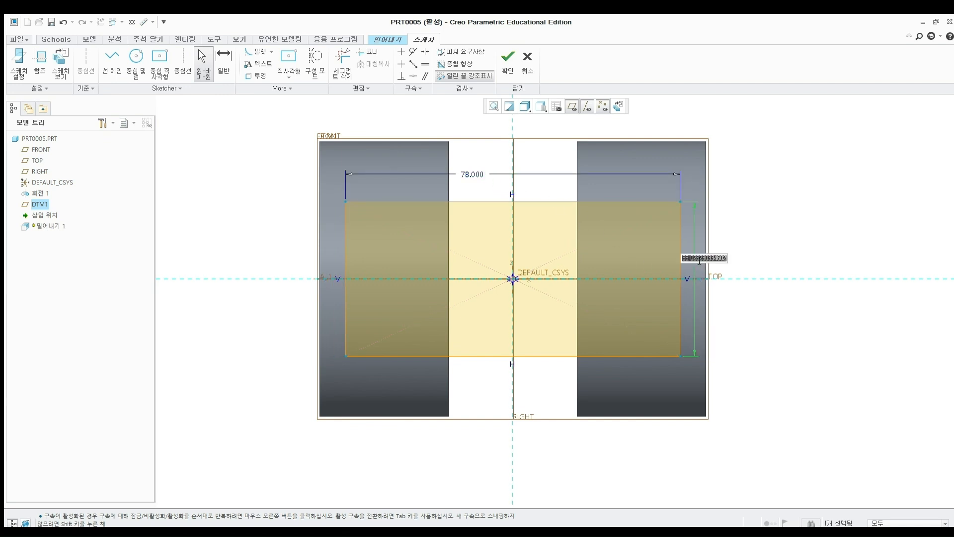
{"action": "type", "text": "62"}
{"action": "key", "text": "Return"}
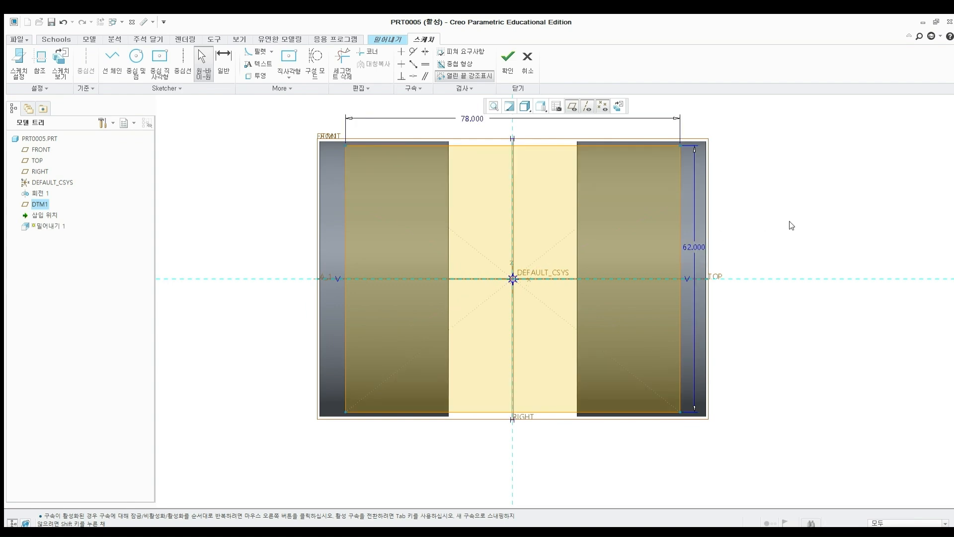
Finish the sketch and extrude the base plate 10 in the reversed direction, towards the cylinders.
{"action": "left_click", "coordinate": [504, 54]}
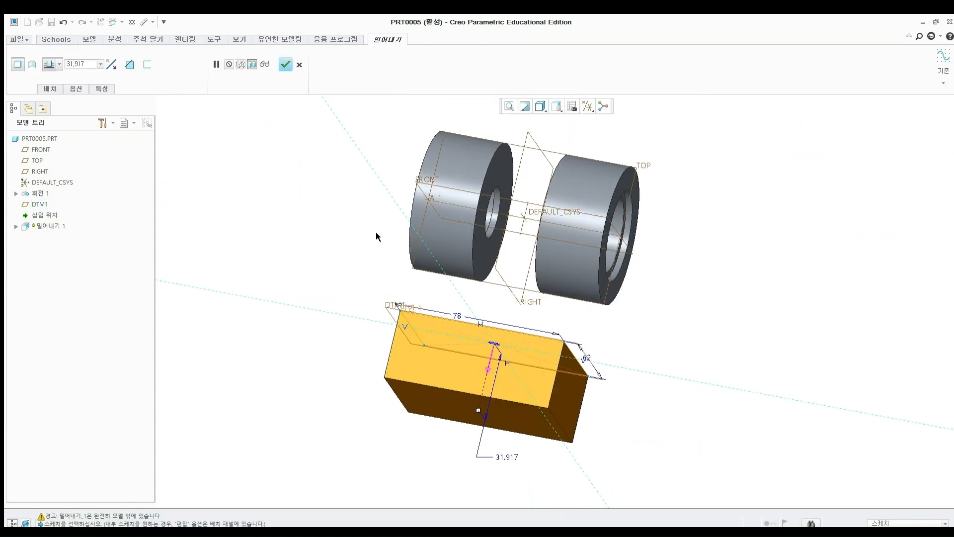
{"action": "left_click", "coordinate": [111, 64]}
{"action": "double_click", "coordinate": [84, 66]}
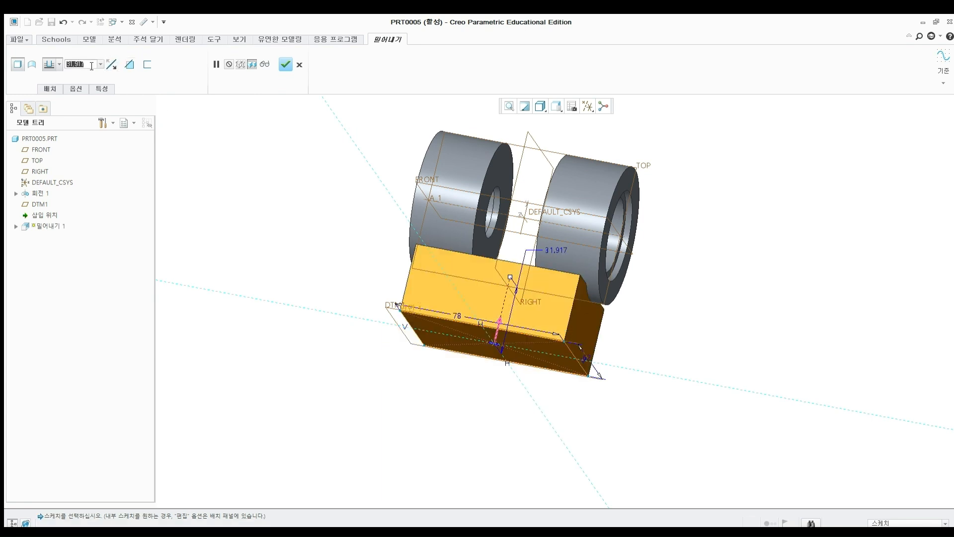
{"action": "type", "text": "10"}
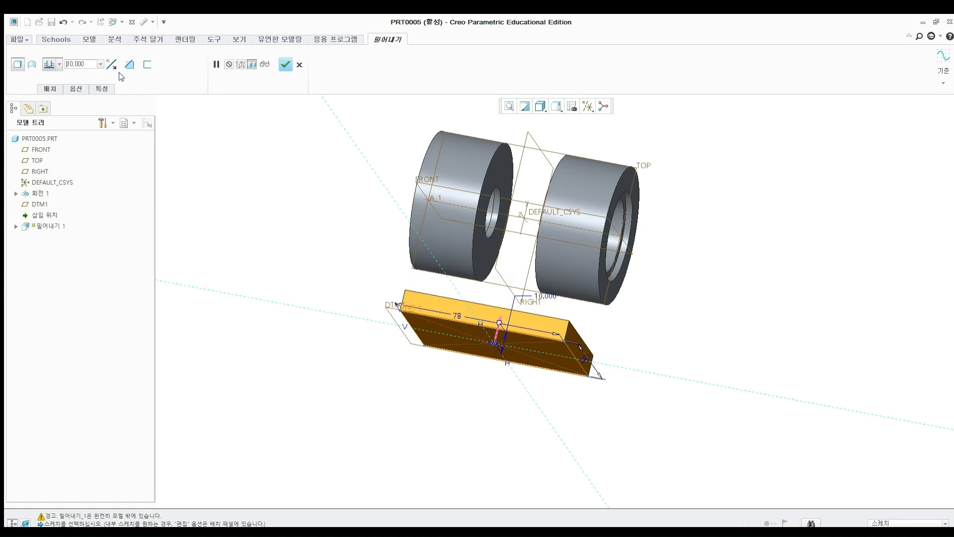
{"action": "left_click", "coordinate": [285, 64]}
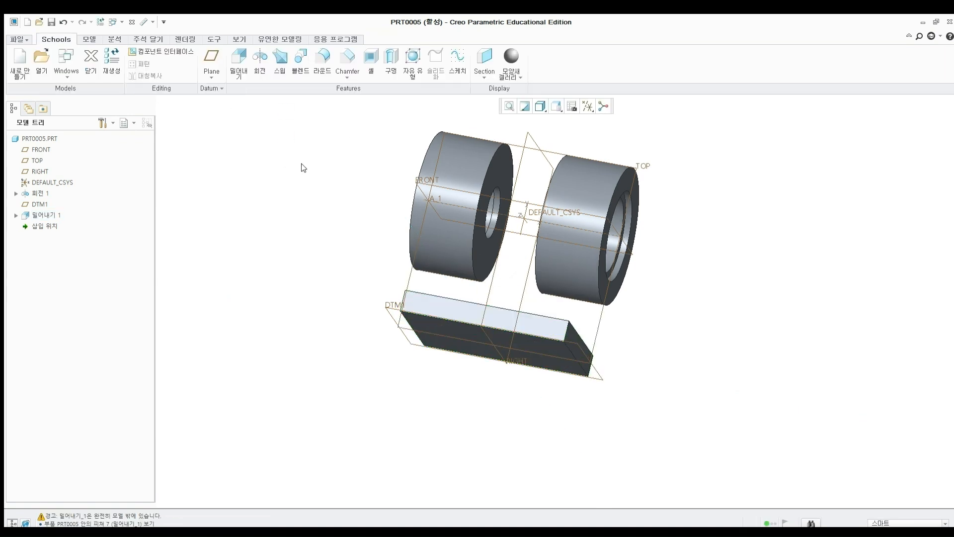
Start an Extrude sketch on the base plate's underside and draw a center rectangle about 67 × 14 on the origin.
{"action": "left_click", "coordinate": [239, 60]}
{"action": "middle_click_drag", "start_coordinate": [423, 255], "coordinate": [460, 290]}
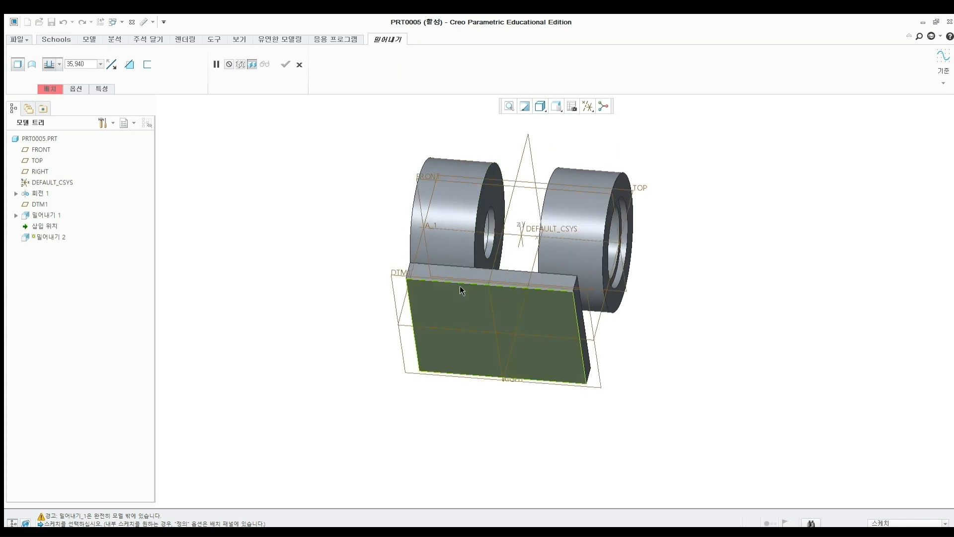
{"action": "left_click", "coordinate": [460, 297]}
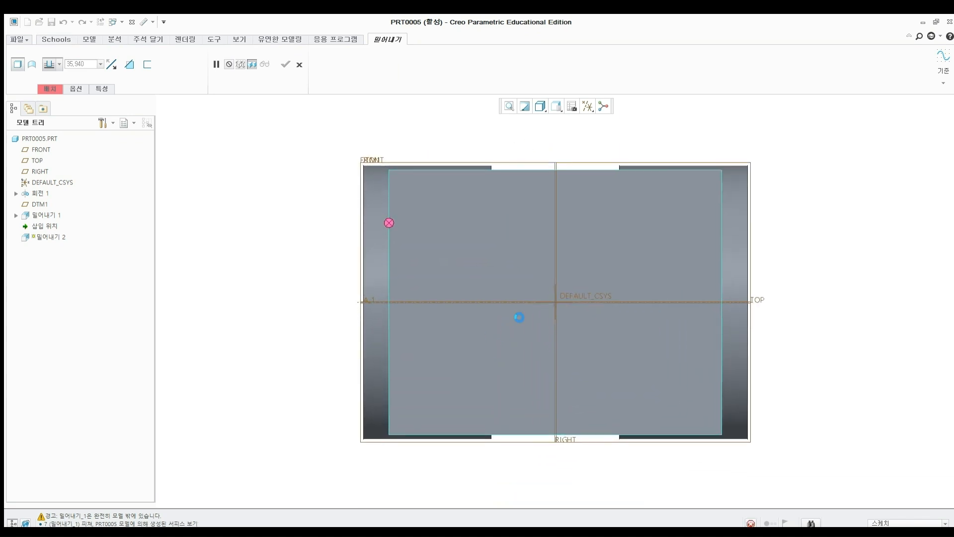
{"action": "left_click", "coordinate": [282, 66]}
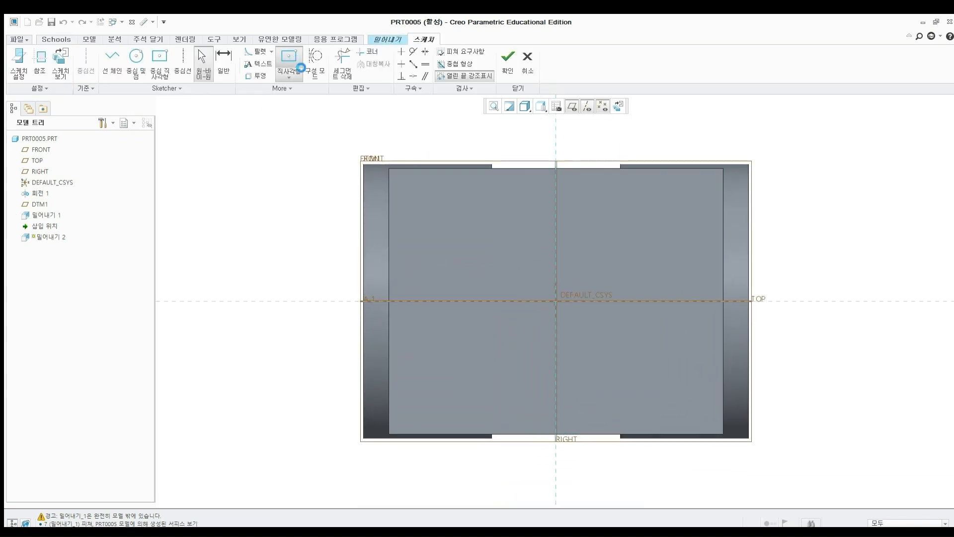
{"action": "left_click", "coordinate": [556, 301]}
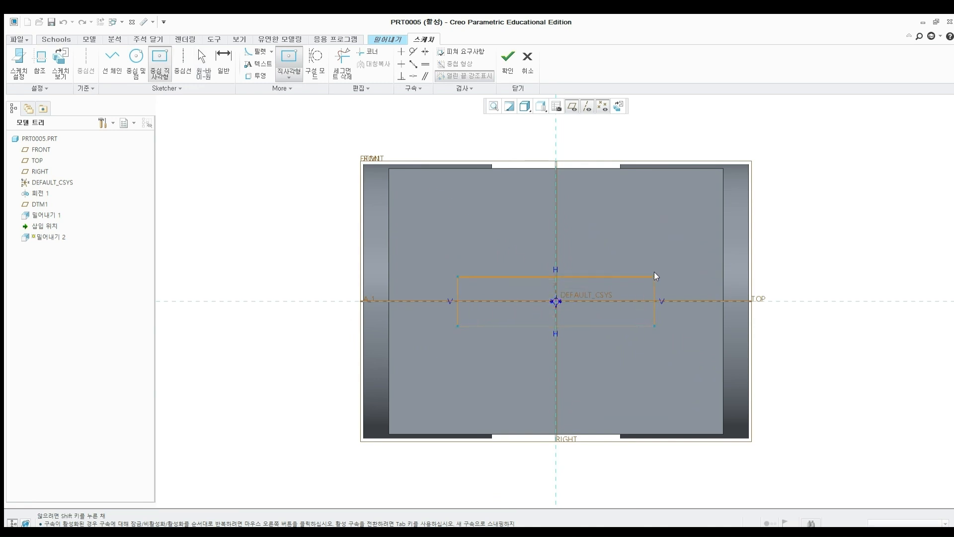
{"action": "left_click", "coordinate": [698, 270]}
{"action": "middle_click", "coordinate": [785, 264]}
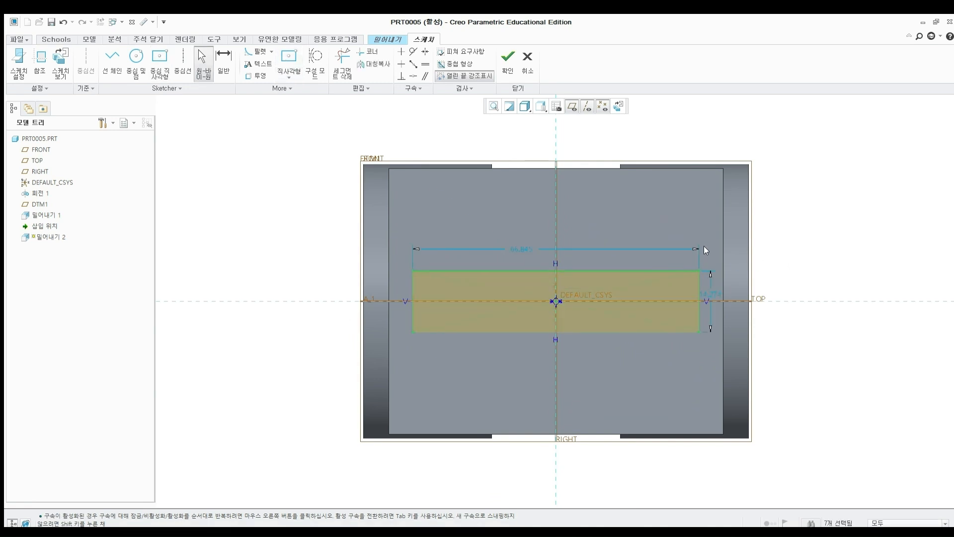
Make the rectangle's short side coincident with the base plate's side edge and set its height to 12.
{"action": "middle_click_drag", "start_coordinate": [596, 206], "coordinate": [527, 201], "text": "shift"}
{"action": "left_click", "coordinate": [431, 108]}
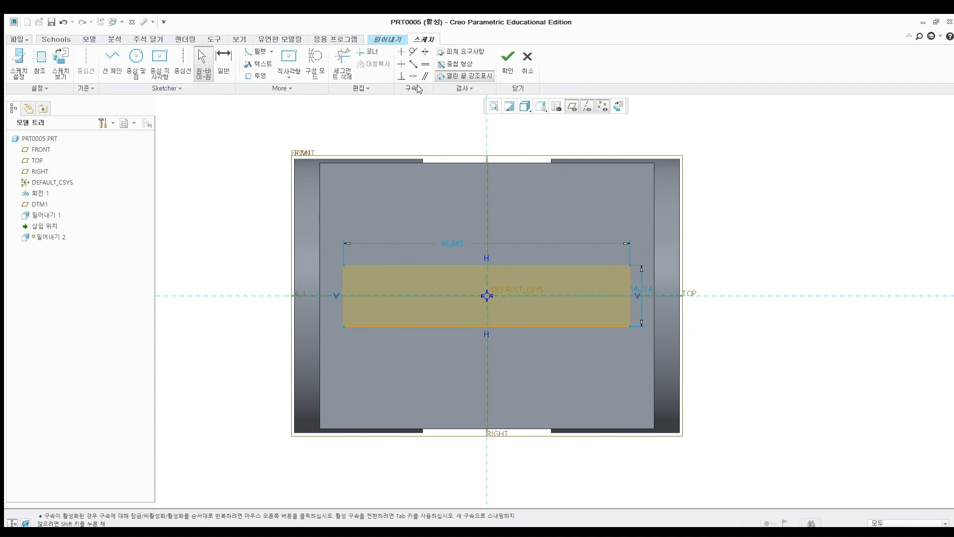
{"action": "left_click", "coordinate": [411, 76]}
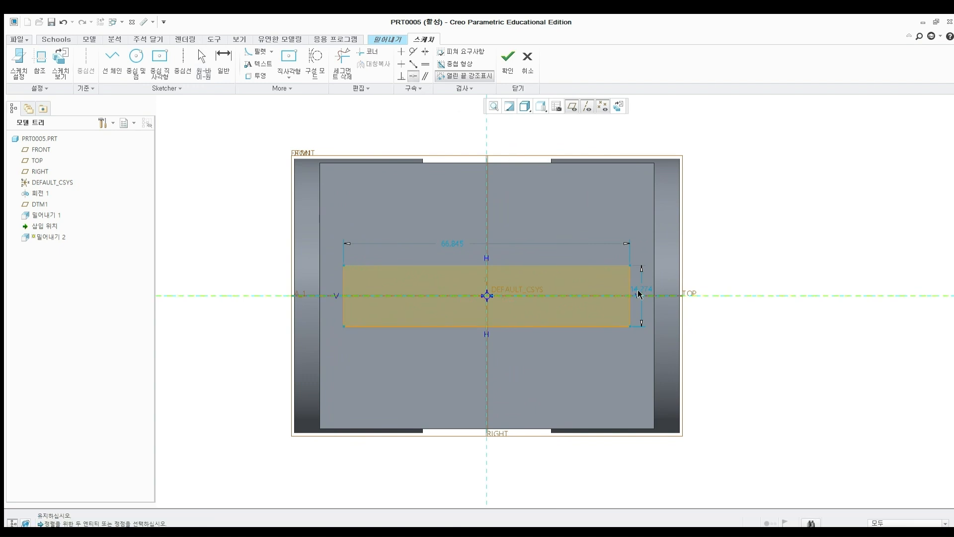
{"action": "left_click", "coordinate": [628, 286]}
{"action": "left_click", "coordinate": [654, 279]}
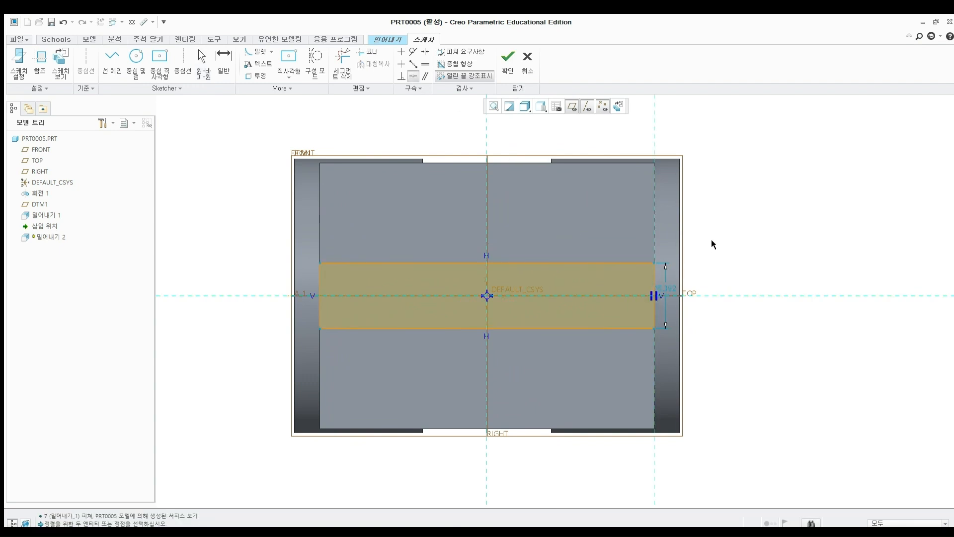
{"action": "middle_click", "coordinate": [681, 274]}
{"action": "double_click", "coordinate": [661, 289]}
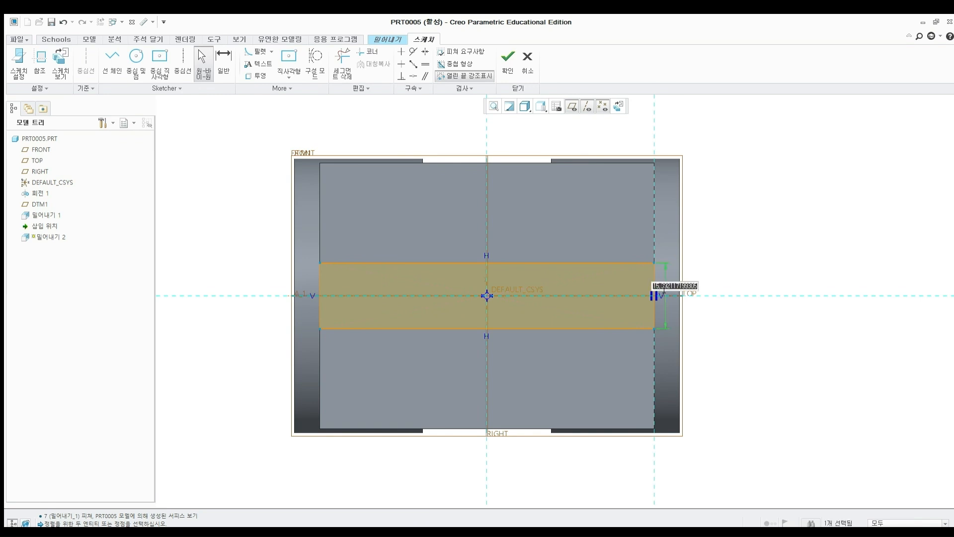
{"action": "type", "text": "12"}
{"action": "key", "text": "Return"}
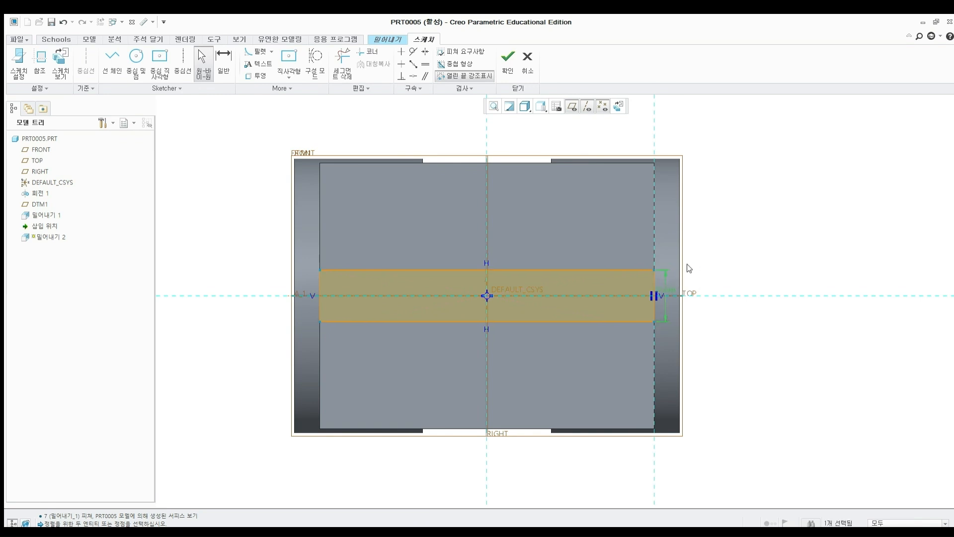
Finish the sketch and extrude the key strip 5 outward from the plate's underside.
{"action": "left_click", "coordinate": [499, 68]}
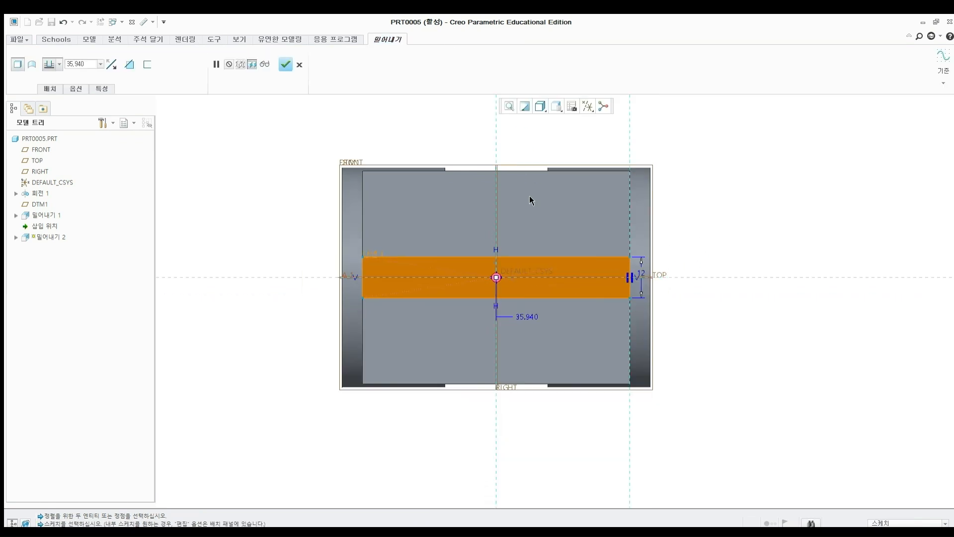
{"action": "middle_click_drag", "start_coordinate": [417, 121], "coordinate": [404, 221], "text": "shift"}
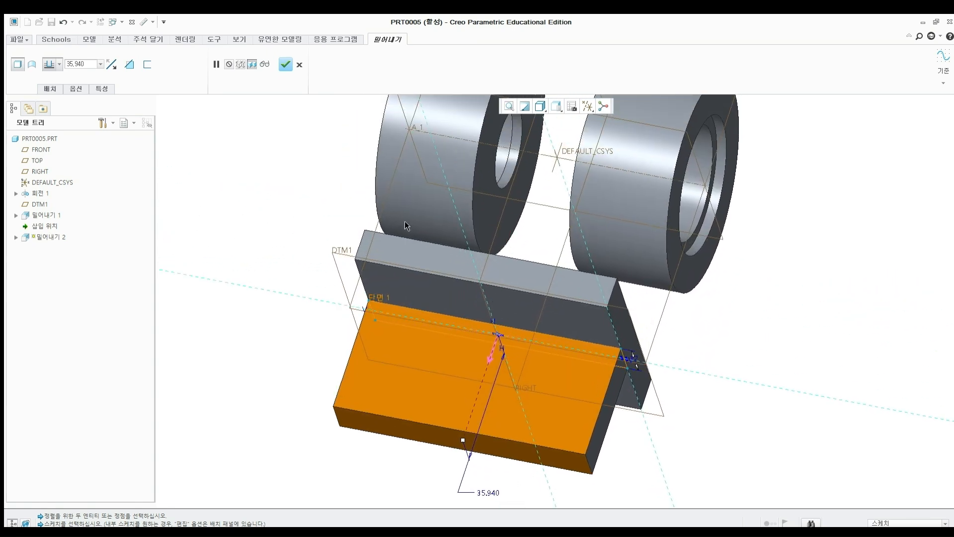
{"action": "scroll", "coordinate": [404, 221], "scroll_direction": "up", "scroll_amount": 1}
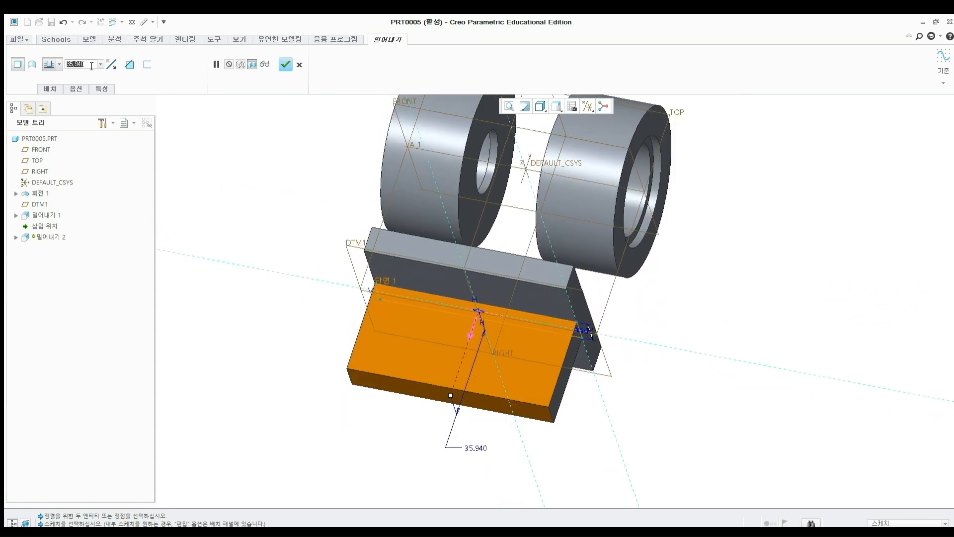
{"action": "type", "text": "5"}
{"action": "key", "text": "Return"}
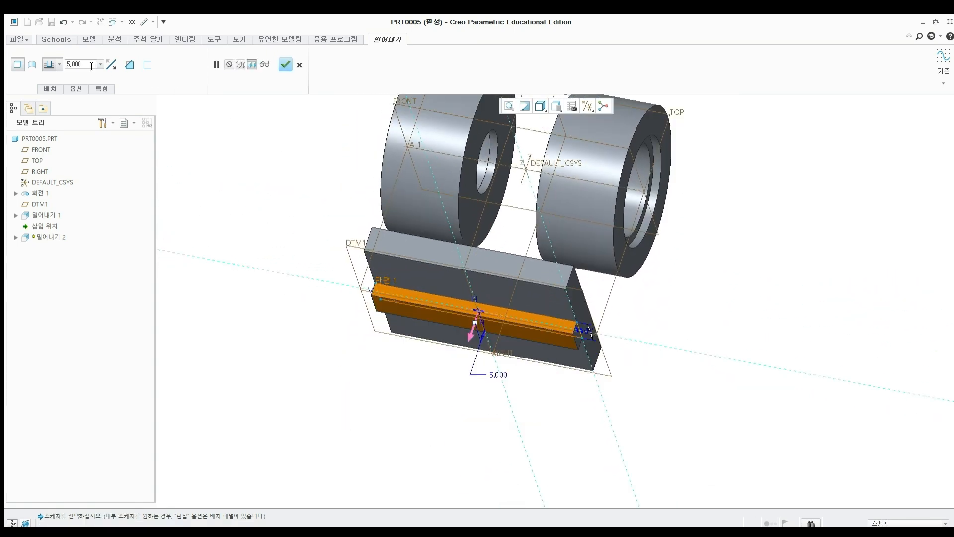
{"action": "left_click", "coordinate": [282, 64]}
Start an Extrude sketch on the rear cylinder's inner end face and project the cylinder's outer circle and the plate's upper edge.
{"action": "scroll", "coordinate": [275, 159], "scroll_direction": "up", "scroll_amount": 2}
{"action": "middle_click_drag", "start_coordinate": [273, 153], "coordinate": [285, 264], "text": "shift"}
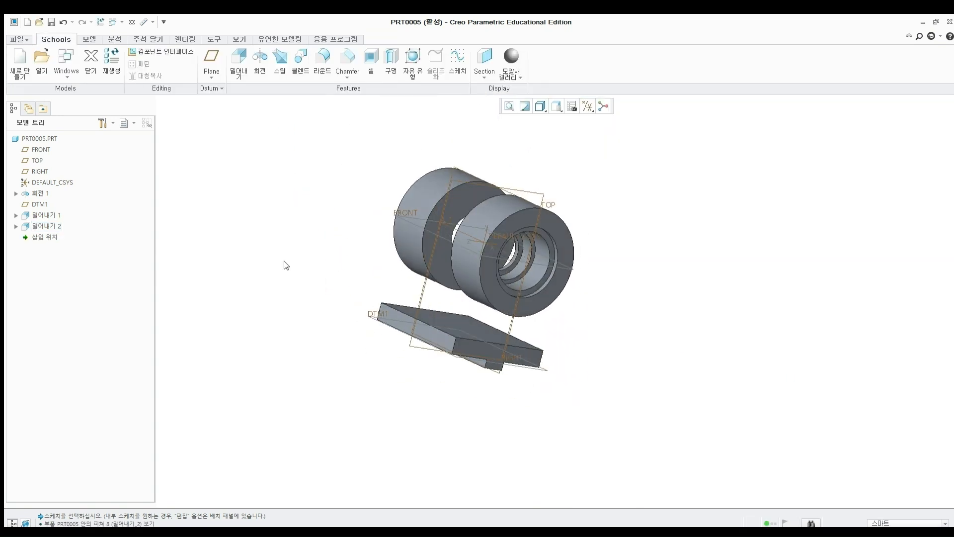
{"action": "left_click", "coordinate": [236, 62]}
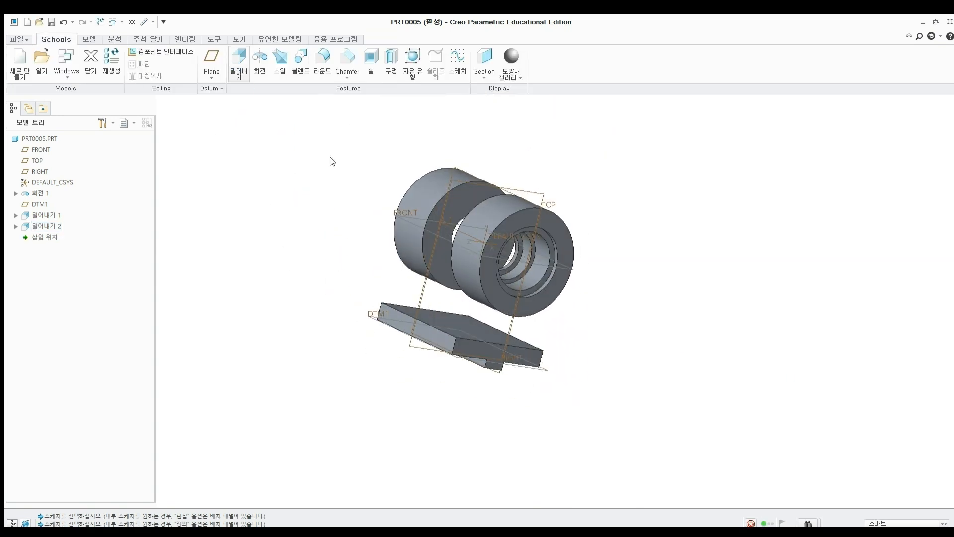
{"action": "left_click", "coordinate": [459, 200]}
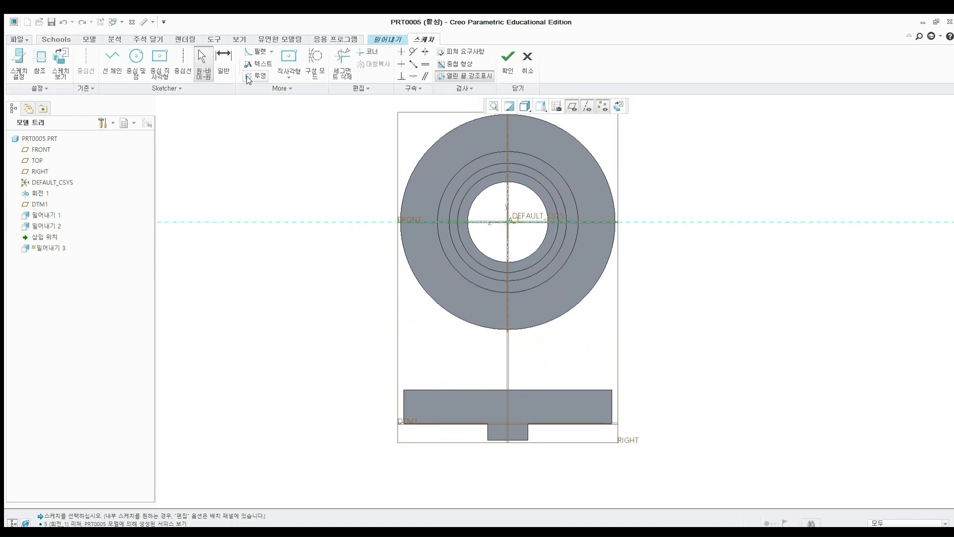
{"action": "left_click", "coordinate": [247, 76]}
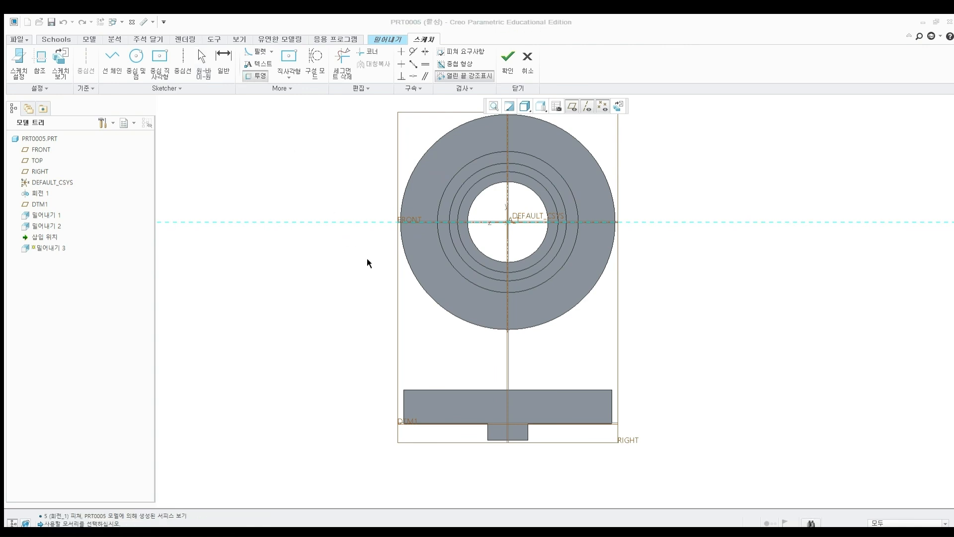
{"action": "left_click", "coordinate": [420, 289]}
{"action": "left_click", "coordinate": [530, 327]}
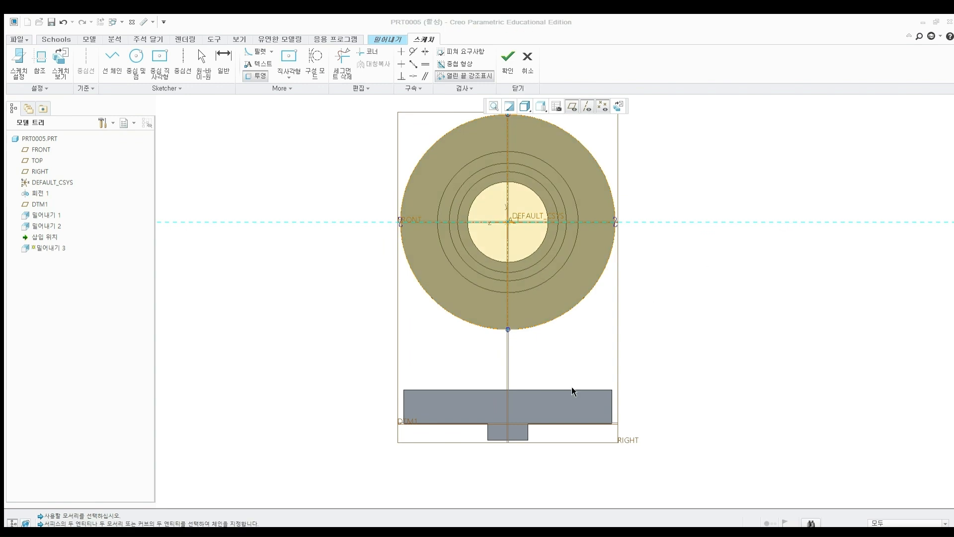
{"action": "middle_click", "coordinate": [673, 277]}
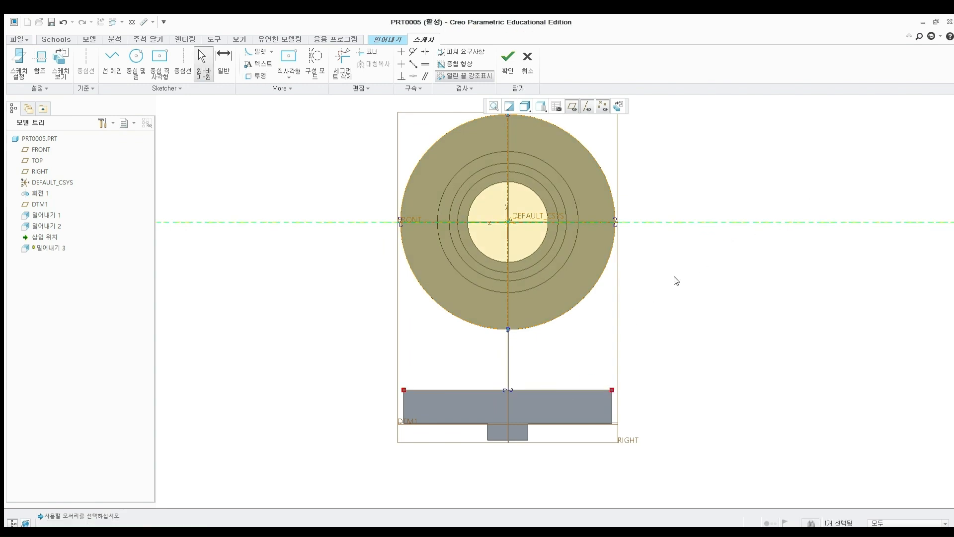
Draw two vertical lines from the ends of the plate's projected upper edge up to the projected circle.
{"action": "middle_click_drag", "start_coordinate": [670, 278], "coordinate": [650, 290], "text": "shift"}
{"action": "left_click", "coordinate": [114, 65]}
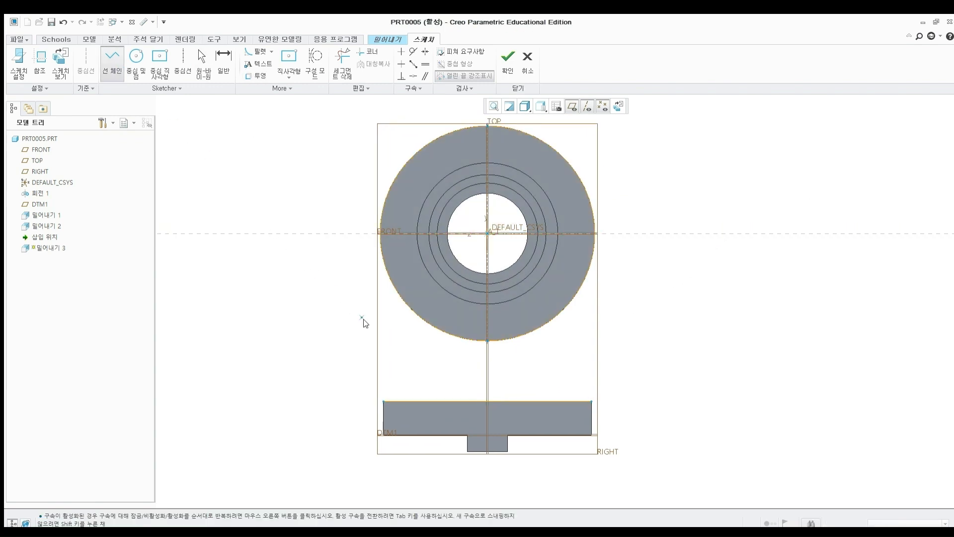
{"action": "left_click", "coordinate": [383, 401]}
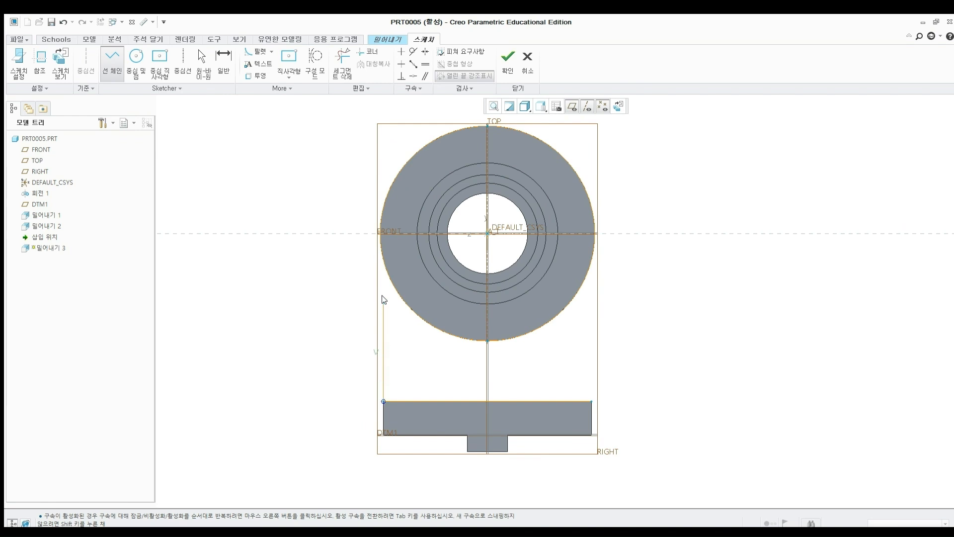
{"action": "left_click", "coordinate": [383, 261]}
{"action": "middle_click", "coordinate": [384, 261]}
{"action": "left_click", "coordinate": [591, 400]}
{"action": "left_click", "coordinate": [591, 260]}
{"action": "middle_click", "coordinate": [644, 269]}
{"action": "middle_click", "coordinate": [645, 268]}
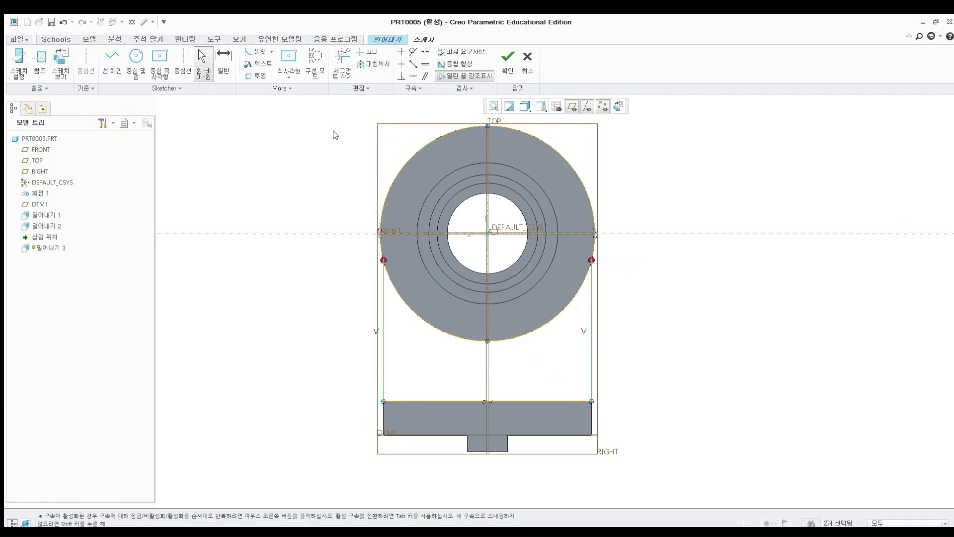
Trim away the upper part of the projected circle, leaving a closed support profile between the cylinder and the base plate.
{"action": "left_click", "coordinate": [334, 67]}
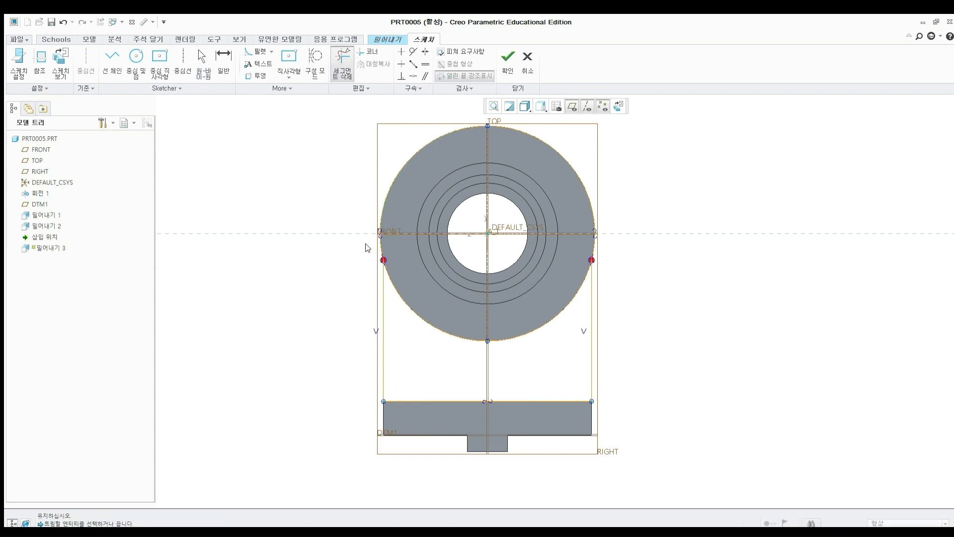
{"action": "left_click_drag", "start_coordinate": [367, 244], "coordinate": [389, 237]}
{"action": "left_click_drag", "start_coordinate": [367, 194], "coordinate": [414, 187]}
{"action": "left_click_drag", "start_coordinate": [557, 172], "coordinate": [585, 171]}
{"action": "middle_click", "coordinate": [628, 243]}
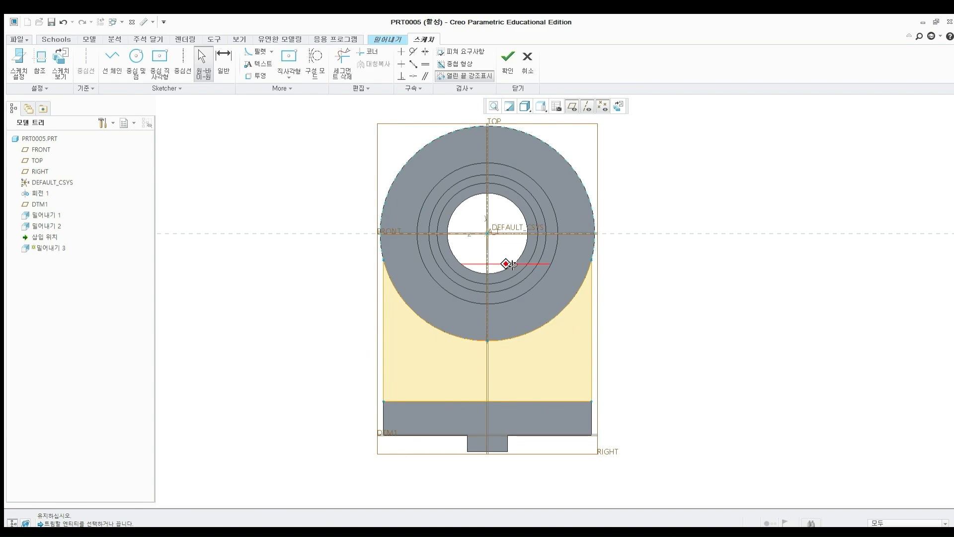
Finish the sketch and extrude the support 10 with its direction flipped to lie beneath the rear cylinder.
{"action": "middle_click_drag", "start_coordinate": [509, 261], "coordinate": [628, 286]}
{"action": "left_click", "coordinate": [508, 59]}
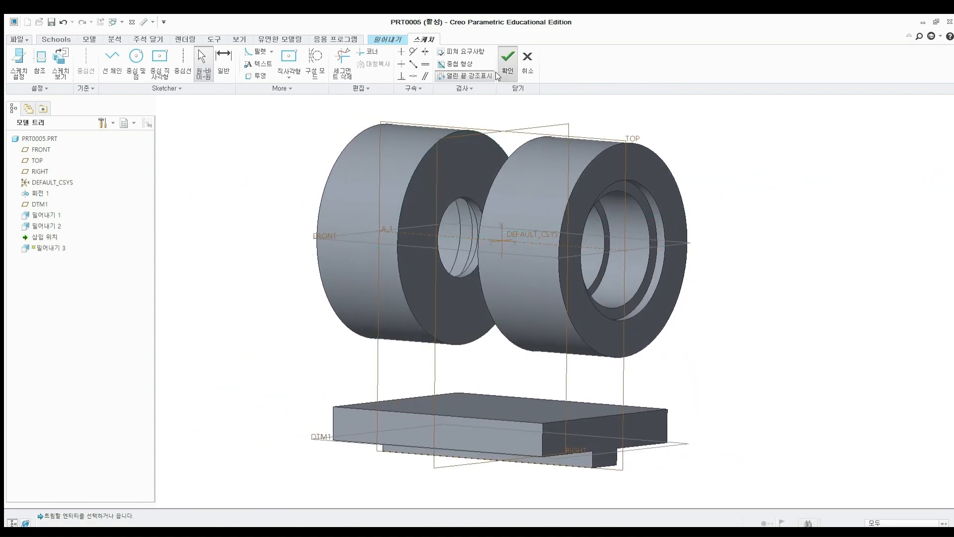
{"action": "left_click", "coordinate": [112, 64]}
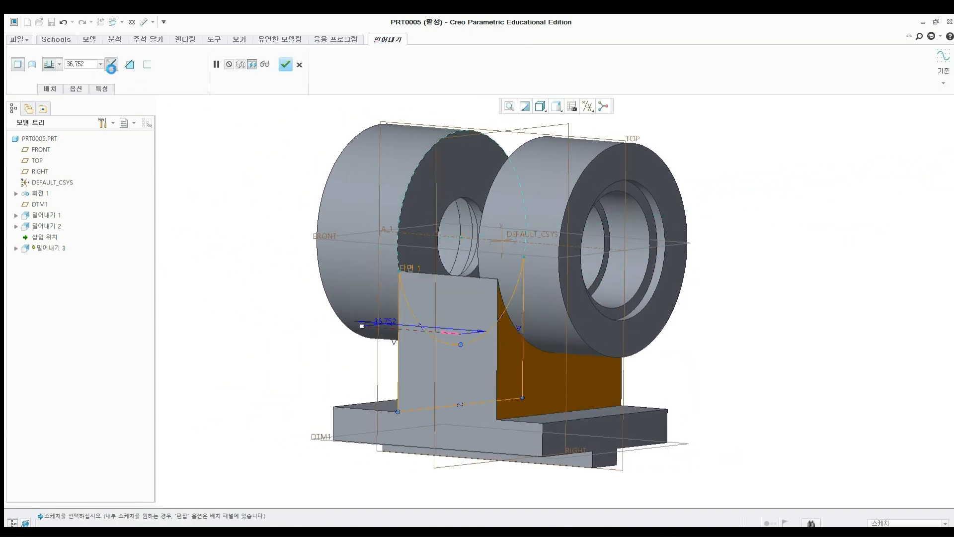
{"action": "double_click", "coordinate": [86, 65]}
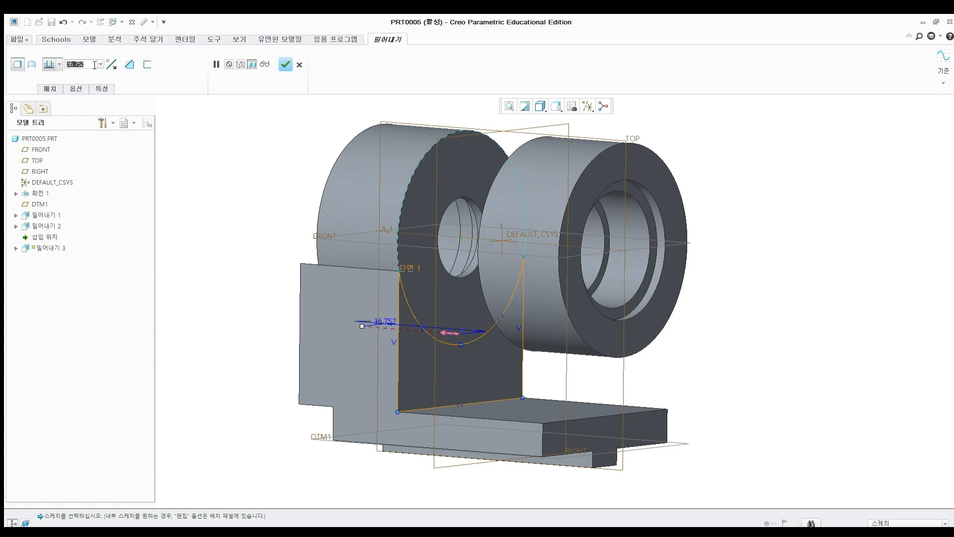
{"action": "type", "text": "10"}
{"action": "key", "text": "Return"}
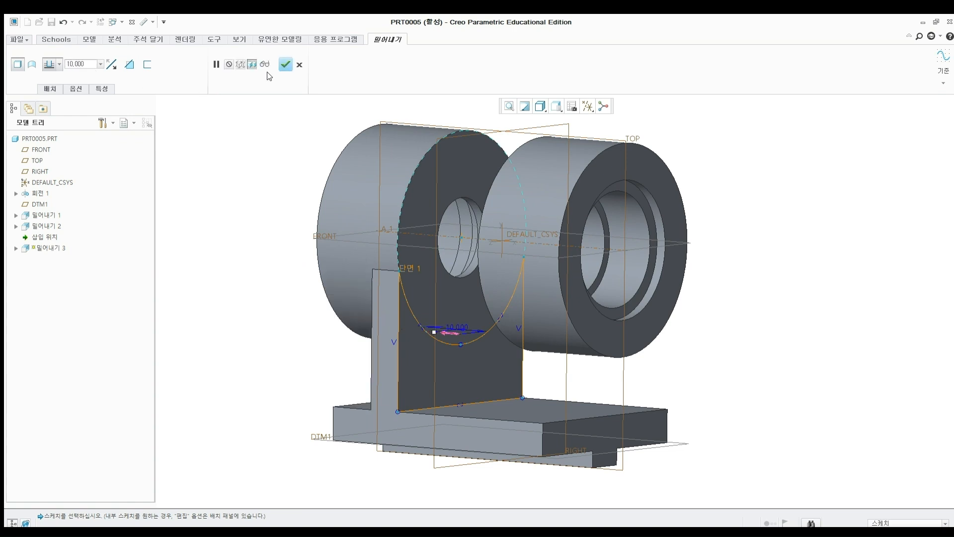
{"action": "left_click", "coordinate": [283, 65]}
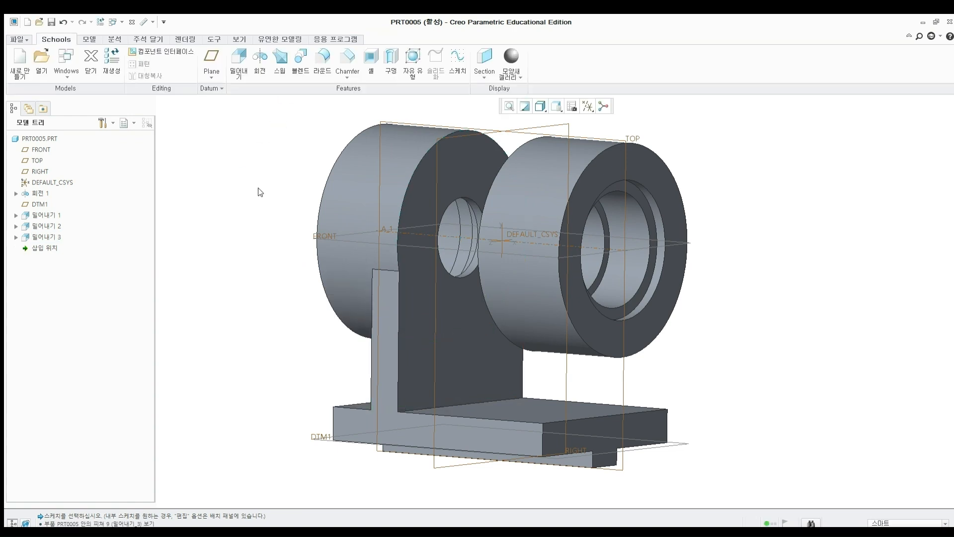
Start a Profile Rib sketch on the TOP plane, referencing the support's outer face, the plate's upper and end edges, and the cylinder's lower edge.
{"action": "middle_click_drag", "start_coordinate": [260, 192], "coordinate": [287, 189]}
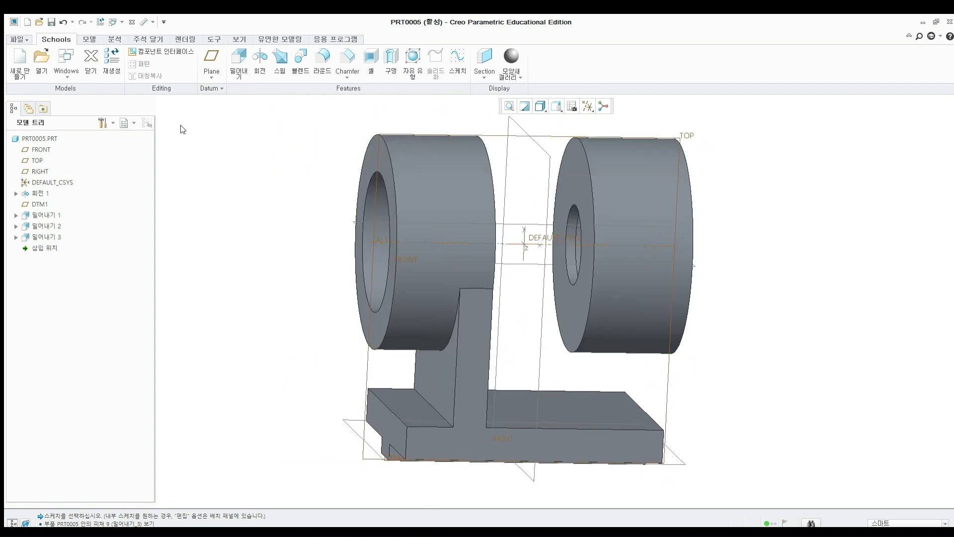
{"action": "scroll", "coordinate": [264, 157], "scroll_direction": "down", "scroll_amount": 2}
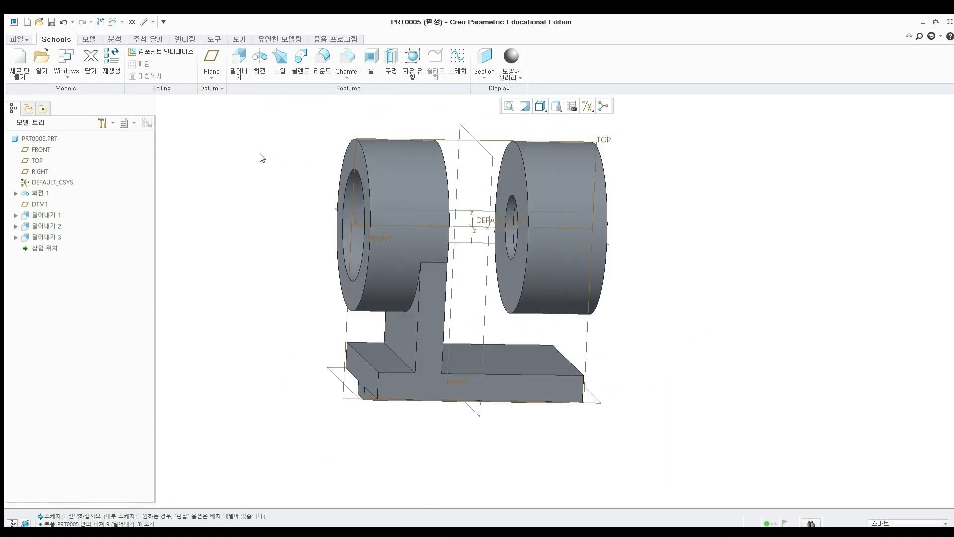
{"action": "left_click", "coordinate": [90, 39]}
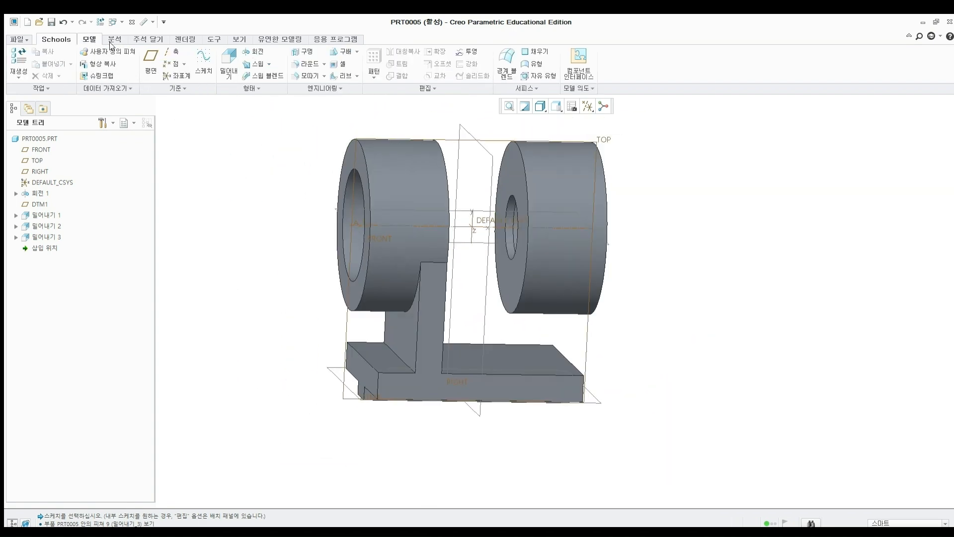
{"action": "left_click", "coordinate": [344, 76]}
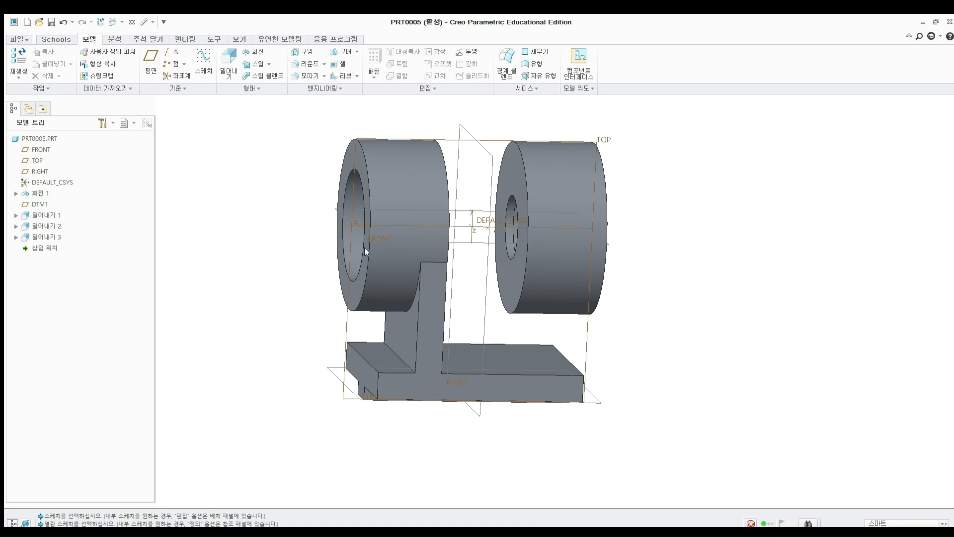
{"action": "left_click", "coordinate": [342, 322]}
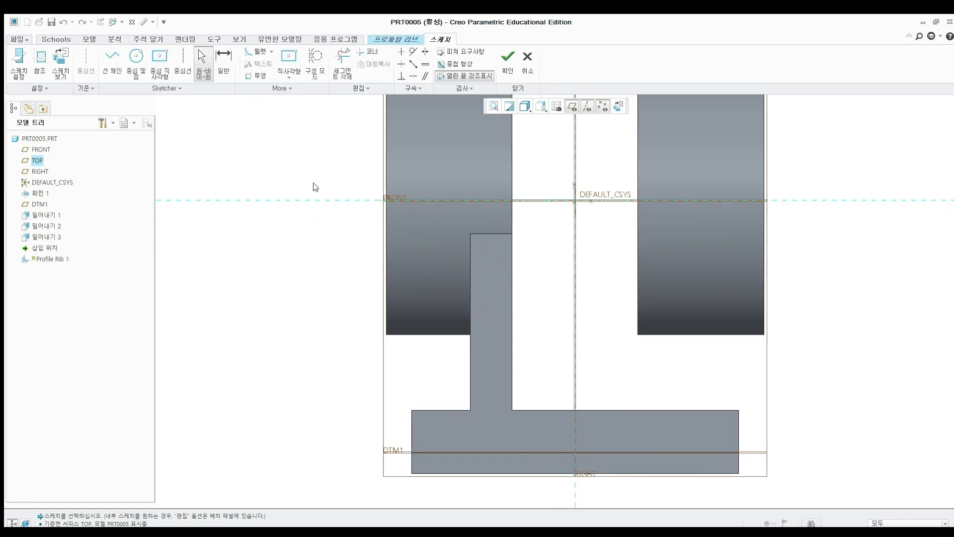
{"action": "left_click", "coordinate": [470, 366]}
{"action": "left_click", "coordinate": [437, 409]}
{"action": "left_click", "coordinate": [413, 415]}
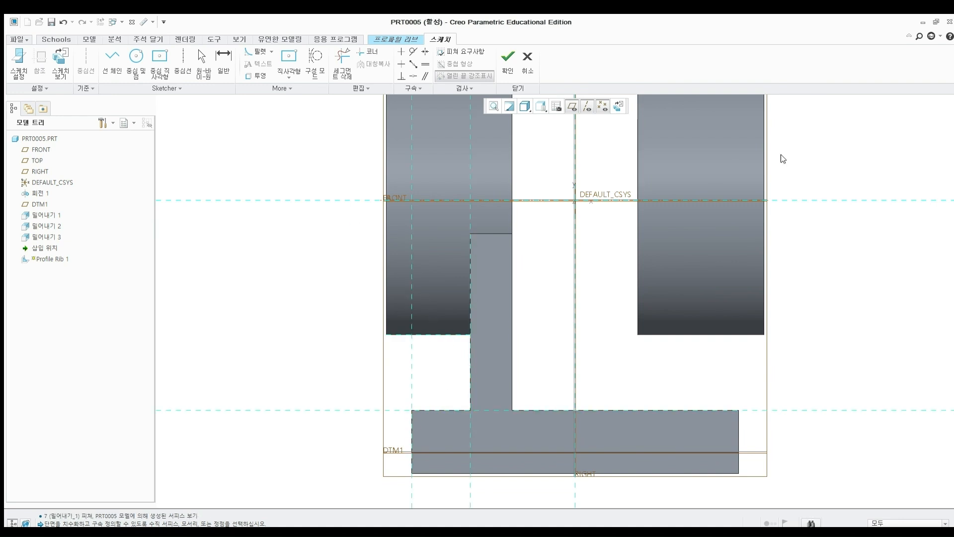
{"action": "left_click", "coordinate": [930, 161]}
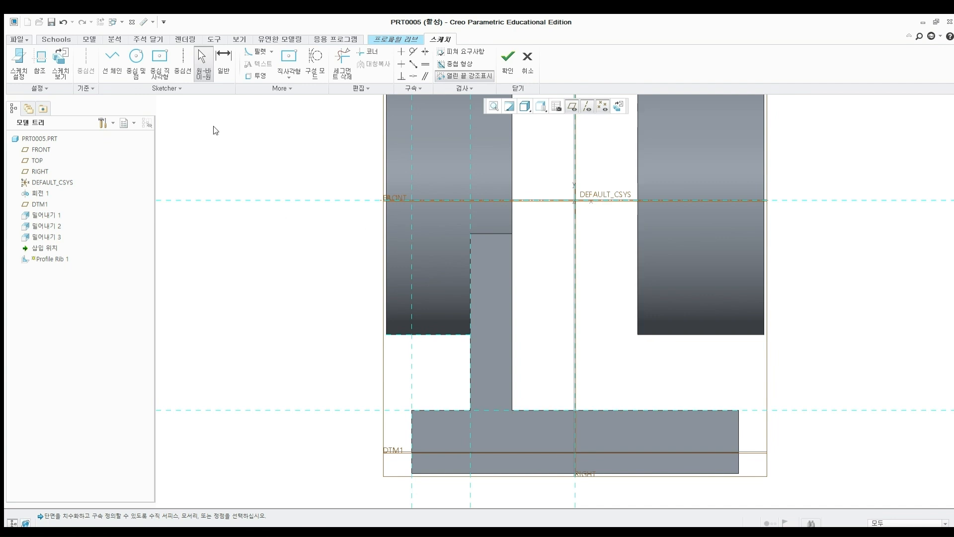
Draw a vertical line from the plate's upper end corner to the cylinder's lower edge and finish the rib sketch.
{"action": "left_click", "coordinate": [117, 66]}
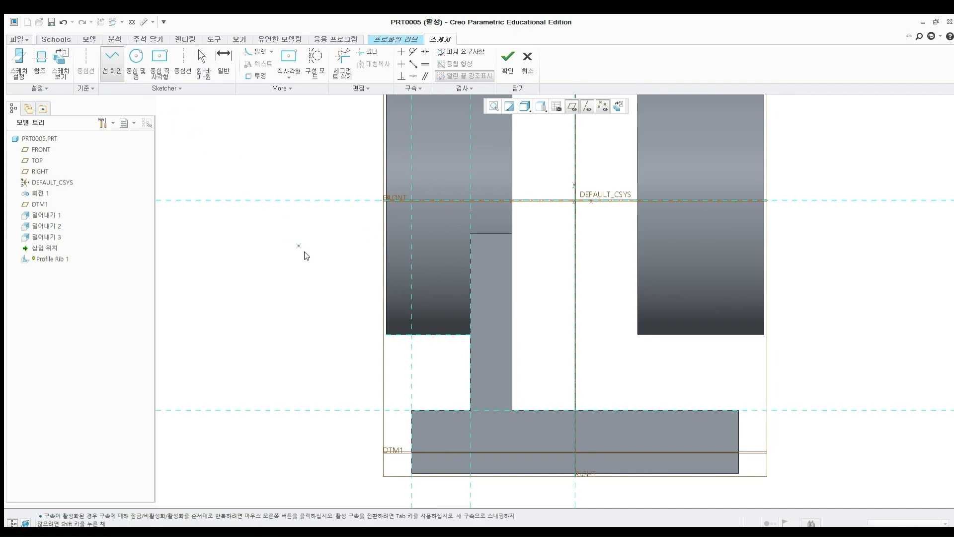
{"action": "left_click", "coordinate": [412, 410]}
{"action": "left_click", "coordinate": [412, 335]}
{"action": "middle_click", "coordinate": [435, 355]}
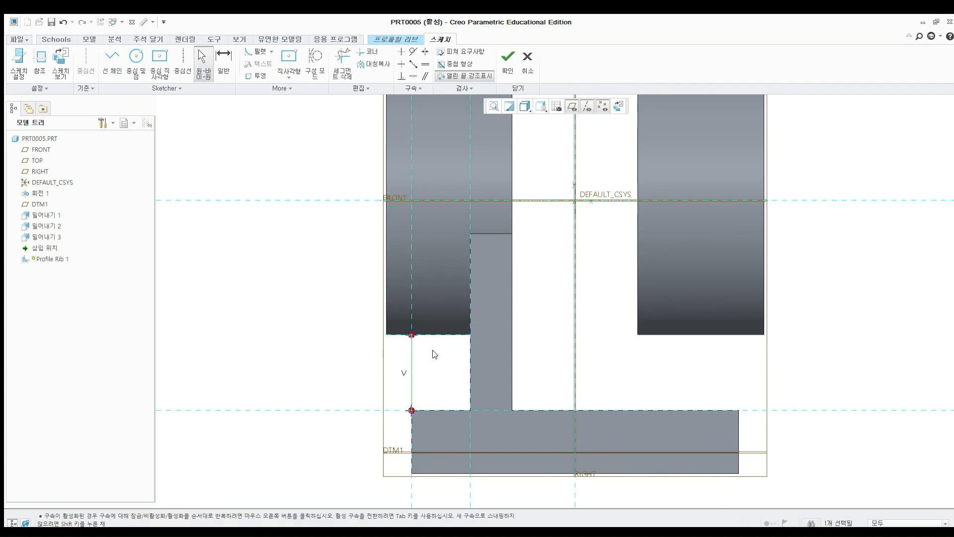
{"action": "left_click", "coordinate": [507, 59]}
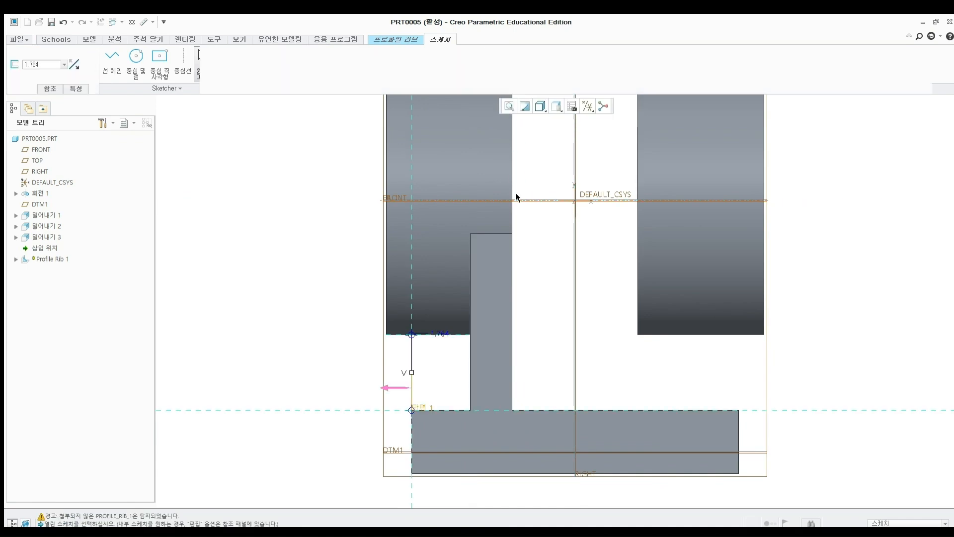
Flip the rib's fill direction toward the support, set its thickness to 8, and complete the rib.
{"action": "middle_click_drag", "start_coordinate": [545, 208], "coordinate": [551, 211]}
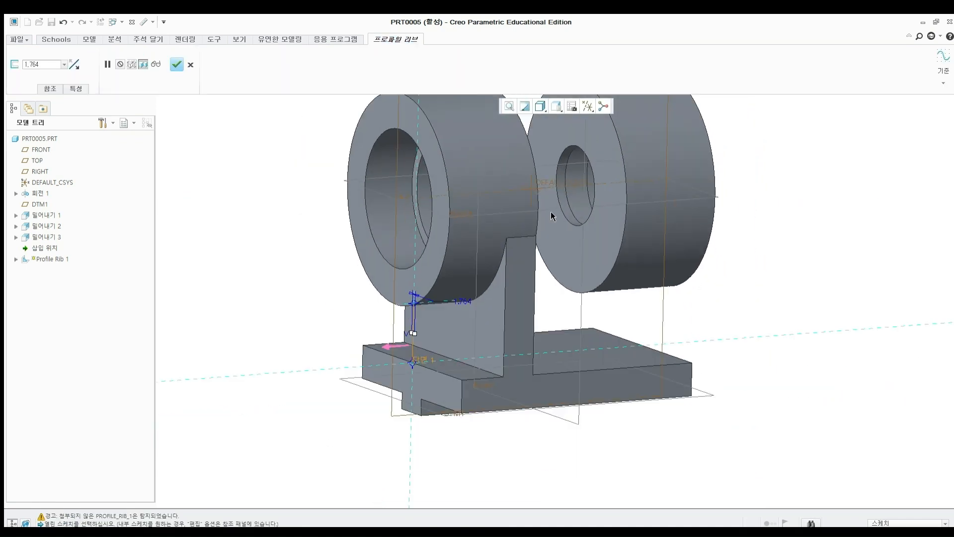
{"action": "left_click", "coordinate": [394, 346]}
{"action": "middle_click_drag", "start_coordinate": [317, 221], "coordinate": [333, 219]}
{"action": "type", "text": "8"}
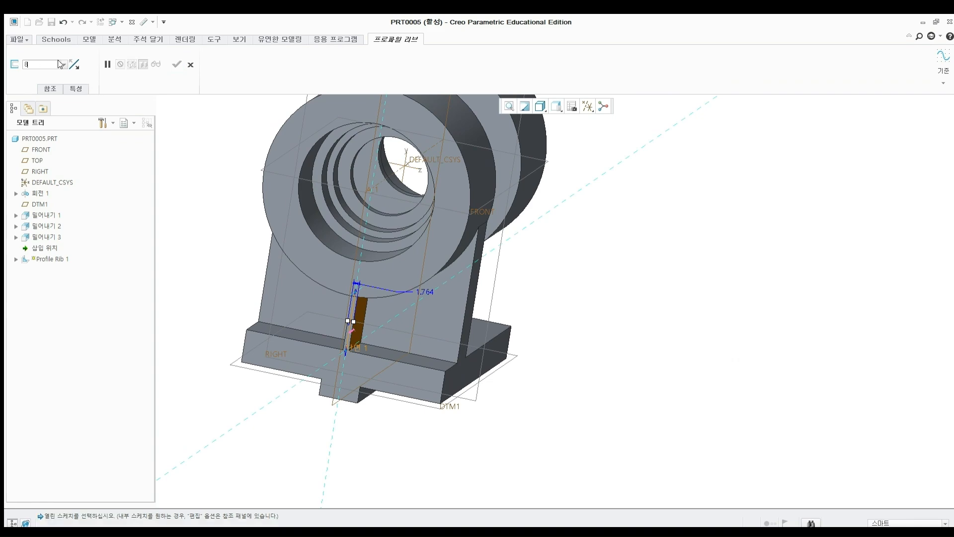
{"action": "key", "text": "Return"}
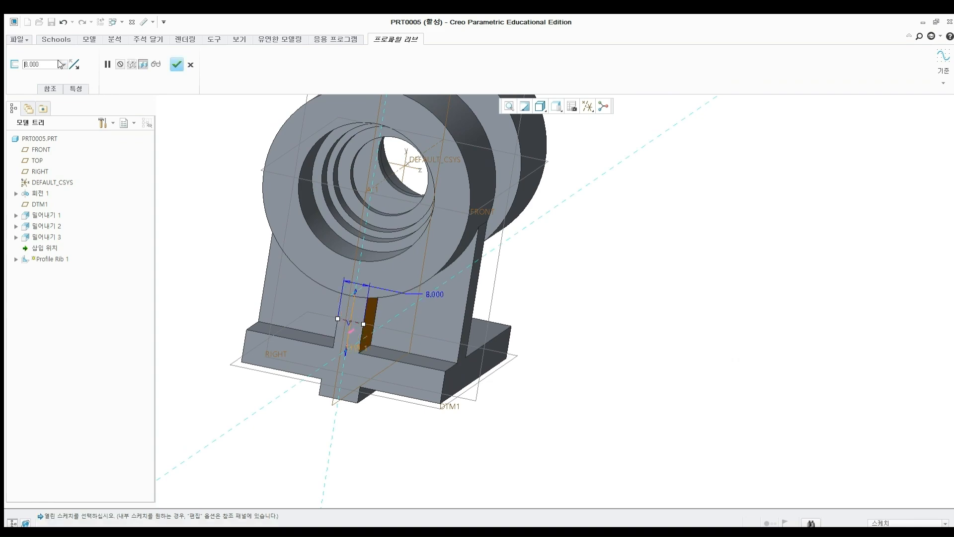
{"action": "left_click", "coordinate": [173, 63]}
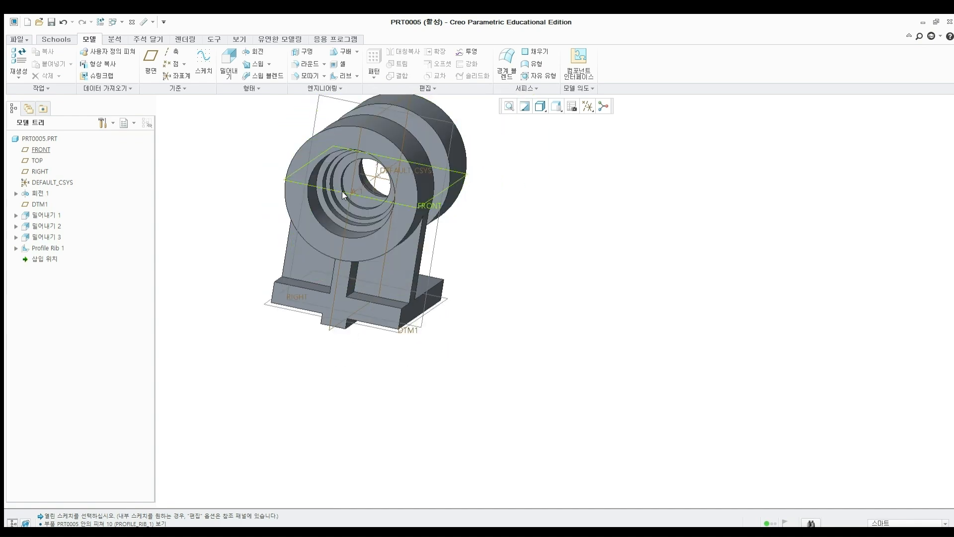
Mirror the support extrusion and the profile rib about the RIGHT plane.
{"action": "middle_click_drag", "start_coordinate": [342, 191], "coordinate": [309, 188]}
{"action": "middle_click_drag", "start_coordinate": [361, 188], "coordinate": [380, 240], "text": "shift"}
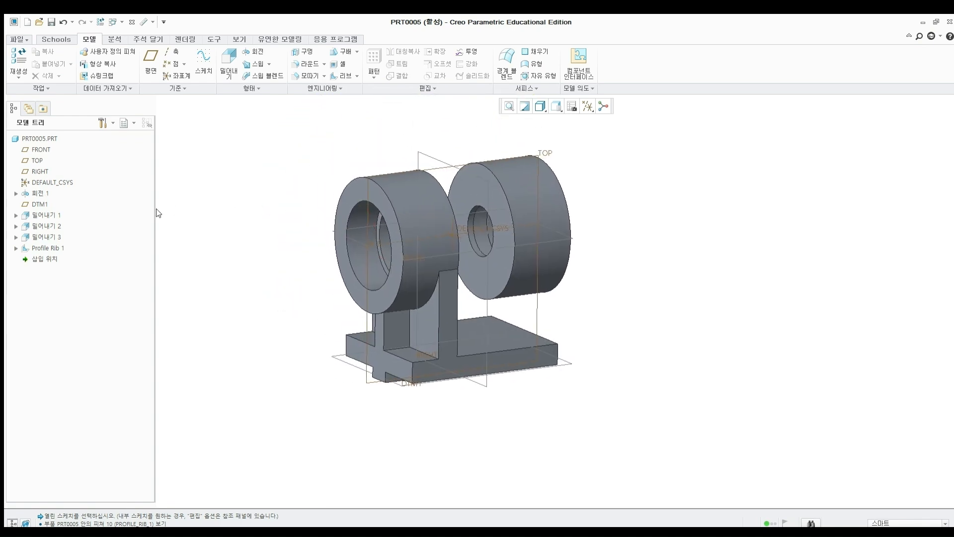
{"action": "left_click", "coordinate": [46, 236]}
{"action": "left_click", "coordinate": [48, 247], "text": "ctrl"}
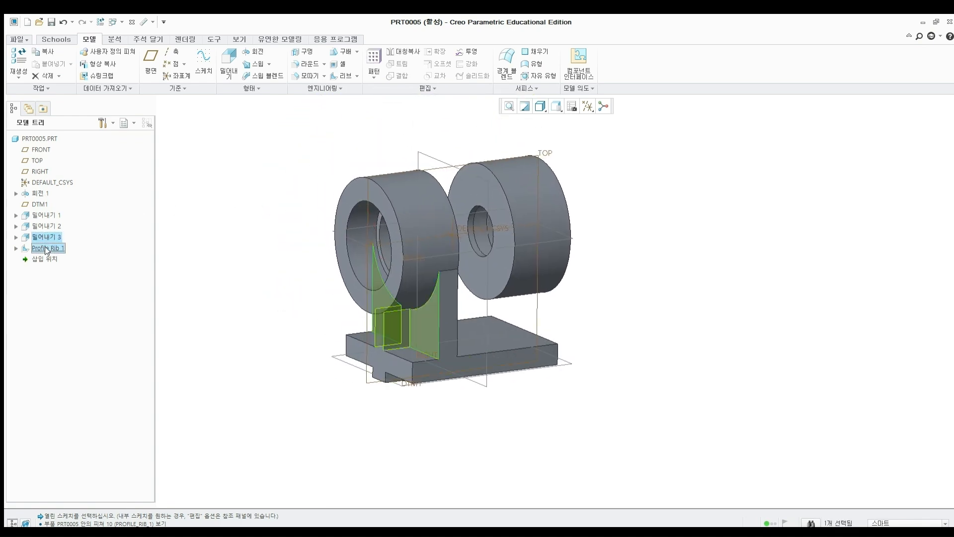
{"action": "middle_click_drag", "start_coordinate": [363, 187], "coordinate": [385, 211]}
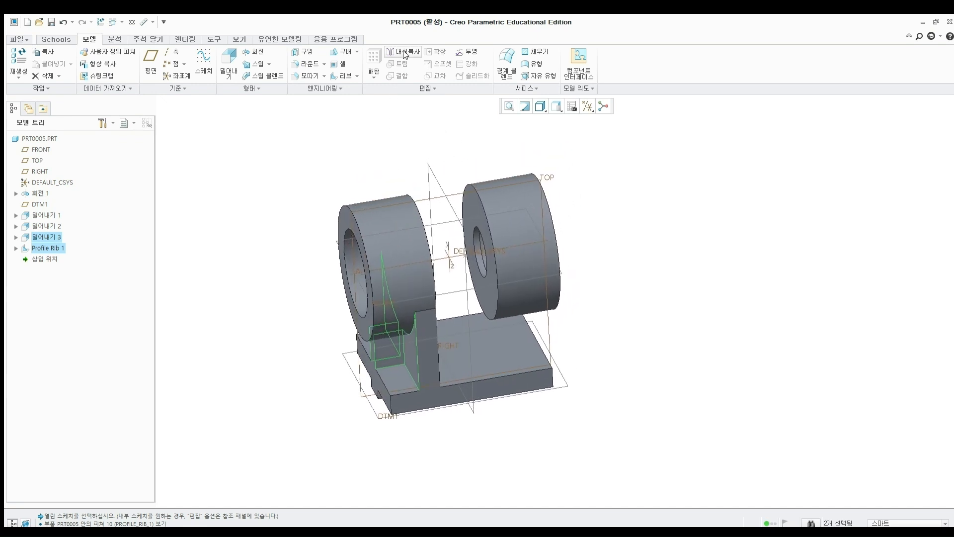
{"action": "left_click", "coordinate": [403, 52]}
{"action": "left_click", "coordinate": [427, 166]}
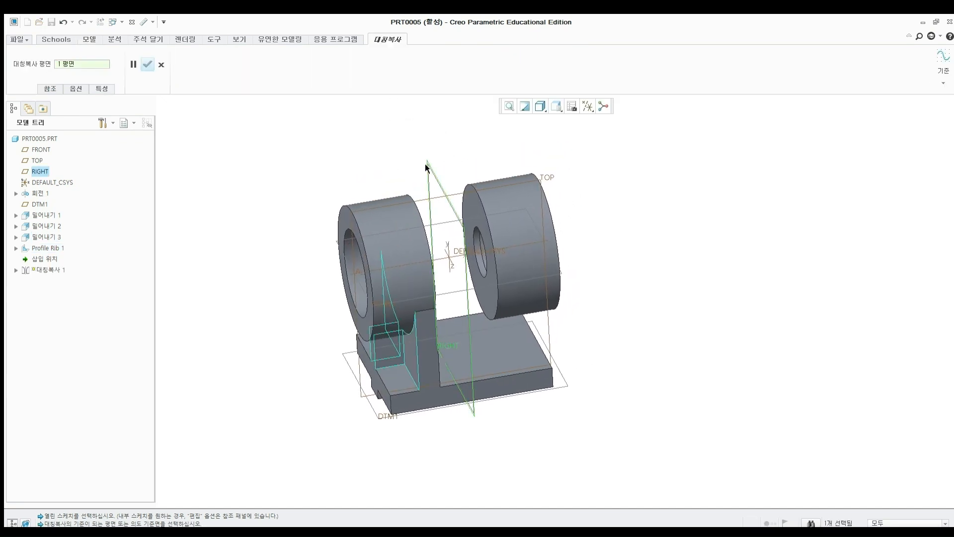
{"action": "left_click", "coordinate": [148, 64]}
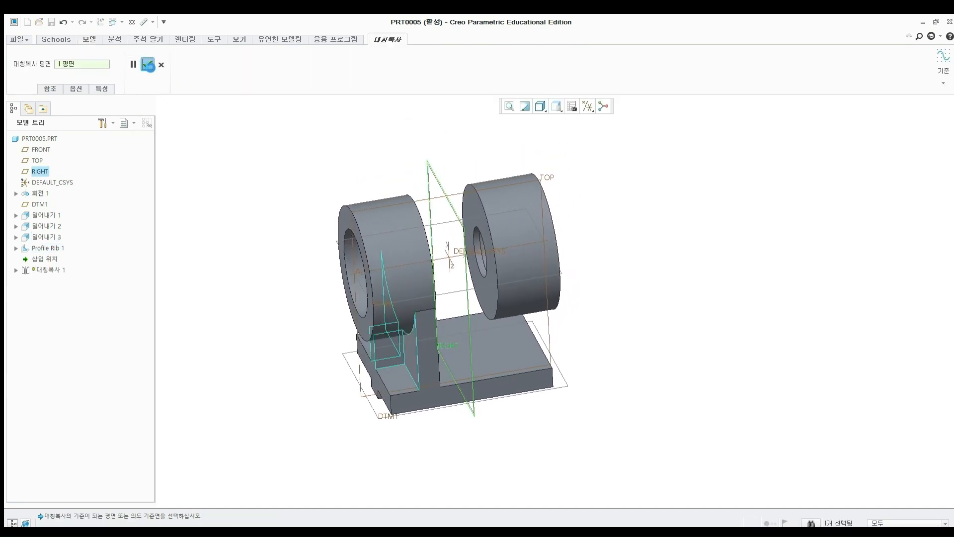
Start an Extrude sketch on the first support's inner face and project its two side edges and its lower edge along the plate.
{"action": "mouse_move", "coordinate": [301, 166]}
{"action": "middle_mouse_down"}
{"action": "mouse_move", "coordinate": [345, 176]}
{"action": "mouse_move", "coordinate": [313, 160]}
{"action": "middle_mouse_up"}
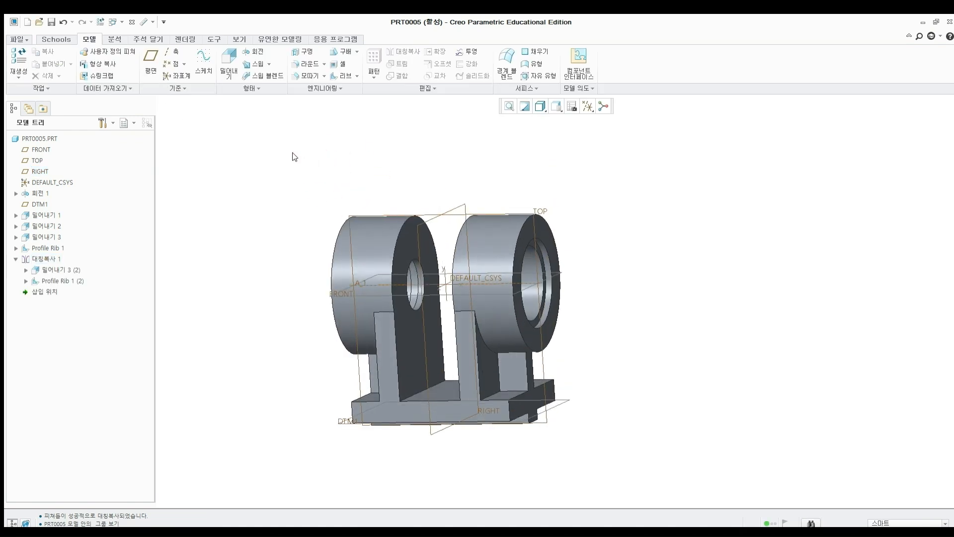
{"action": "left_click", "coordinate": [218, 68]}
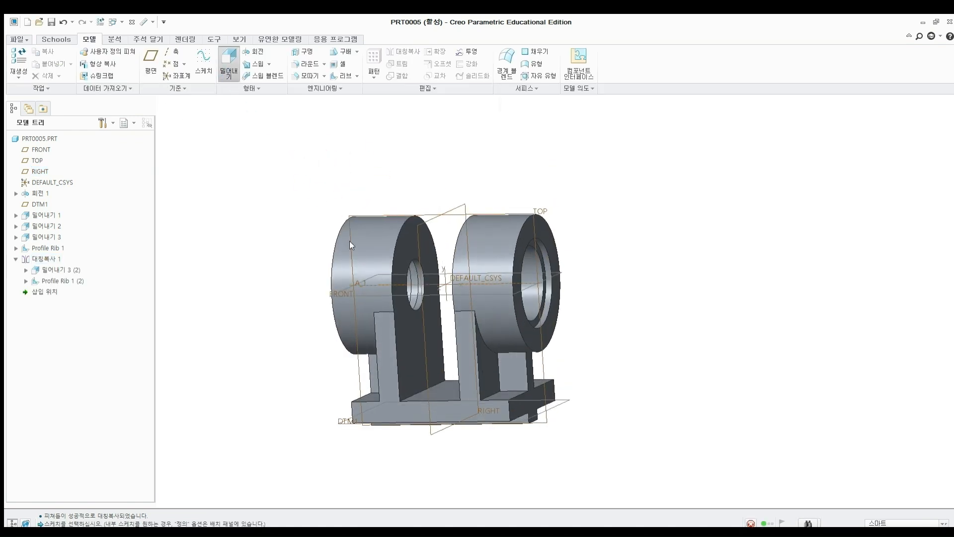
{"action": "left_click", "coordinate": [405, 352]}
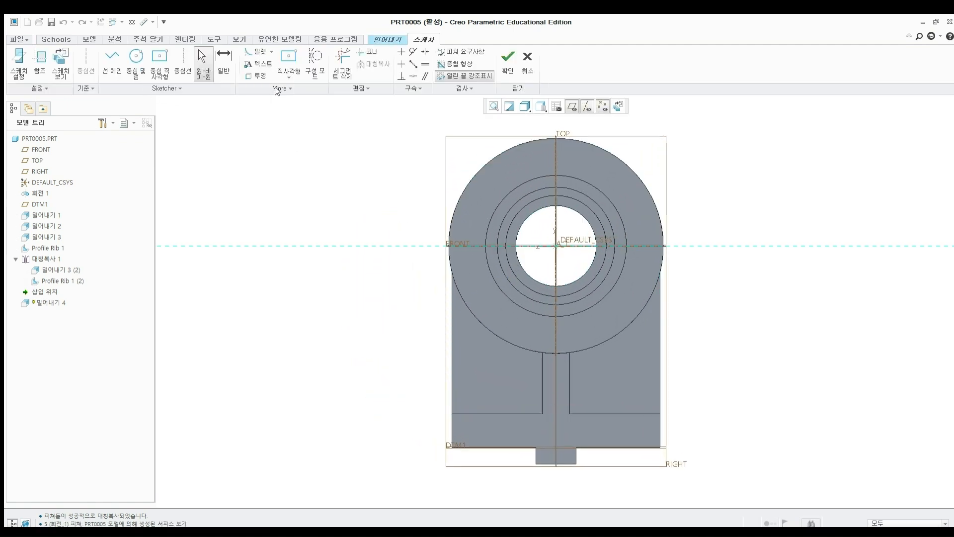
{"action": "left_click", "coordinate": [257, 76]}
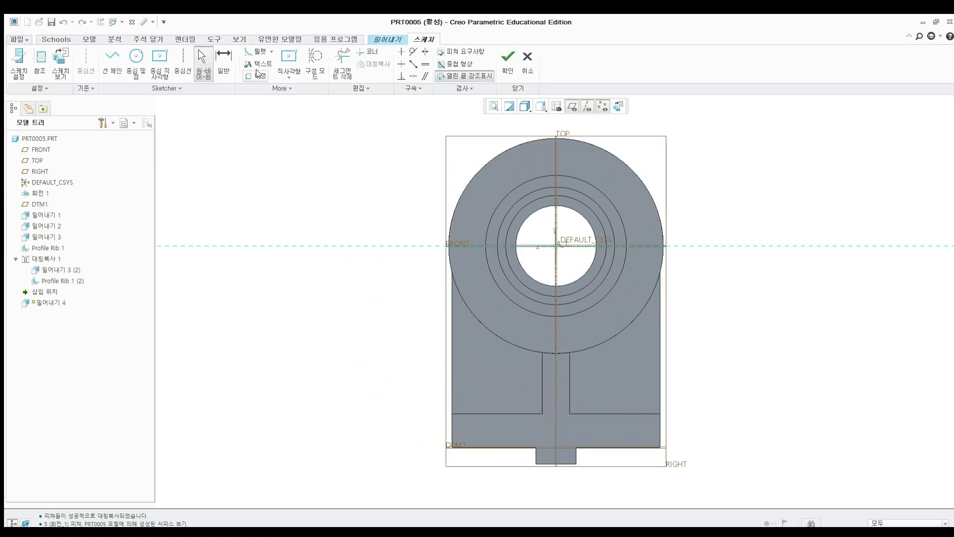
{"action": "left_click", "coordinate": [452, 374]}
{"action": "left_click", "coordinate": [661, 370]}
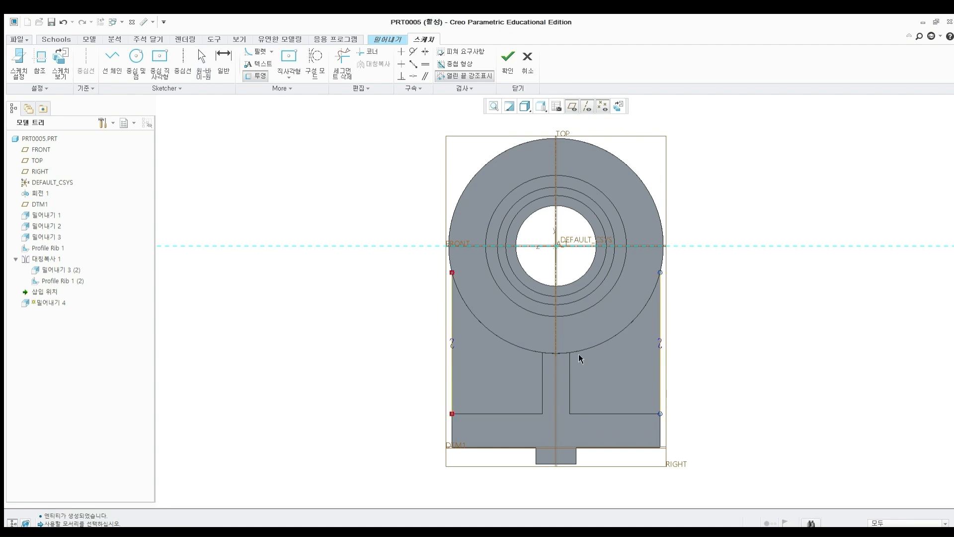
{"action": "key", "text": "ctrl+d"}
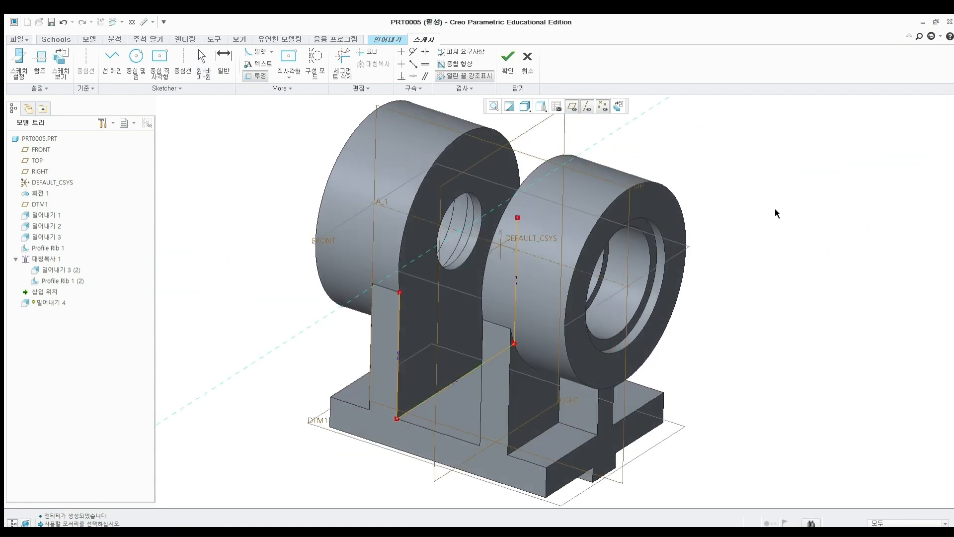
{"action": "middle_click", "coordinate": [866, 206]}
{"action": "left_click", "coordinate": [618, 106]}
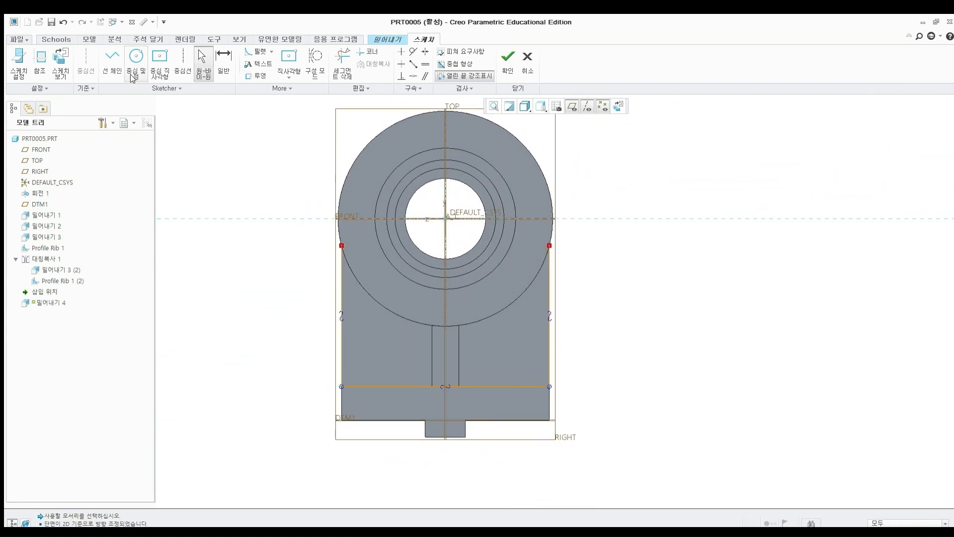
Draw a horizontal line between the two projected side edges, about 24.7 above the plate's upper edge.
{"action": "key", "text": "l"}
{"action": "left_click", "coordinate": [341, 303]}
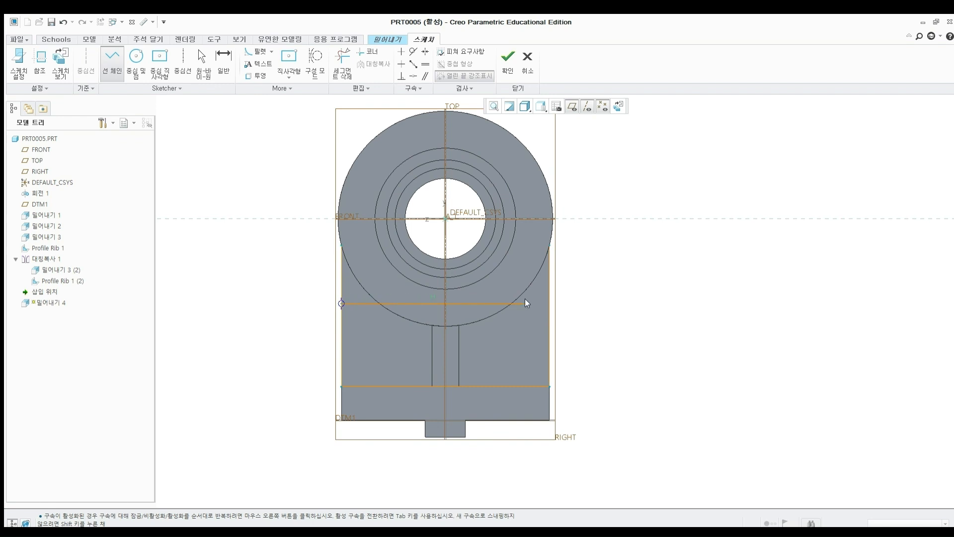
{"action": "left_click", "coordinate": [548, 302]}
{"action": "middle_click", "coordinate": [601, 278]}
{"action": "middle_click", "coordinate": [600, 277]}
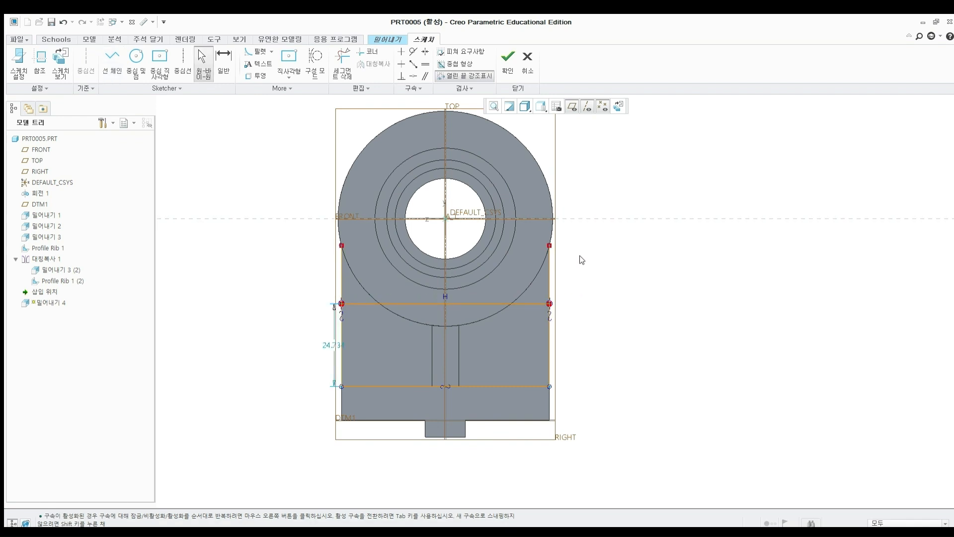
Trim off the two projected side edges above the horizontal line to leave a closed rectangular profile.
{"action": "left_click", "coordinate": [345, 70]}
{"action": "left_click_drag", "start_coordinate": [328, 265], "coordinate": [374, 275]}
{"action": "left_click_drag", "start_coordinate": [561, 270], "coordinate": [570, 269]}
{"action": "middle_click", "coordinate": [570, 269]}
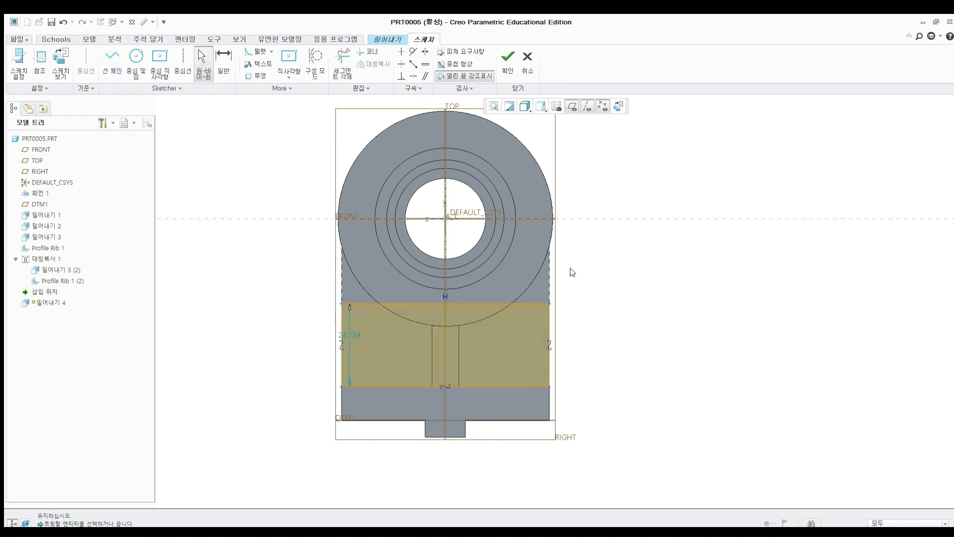
Place the profile's height dimension outside the part and set it to 24.
{"action": "left_click_drag", "start_coordinate": [350, 335], "coordinate": [304, 339]}
{"action": "double_click", "coordinate": [304, 341]}
{"action": "type", "text": "24"}
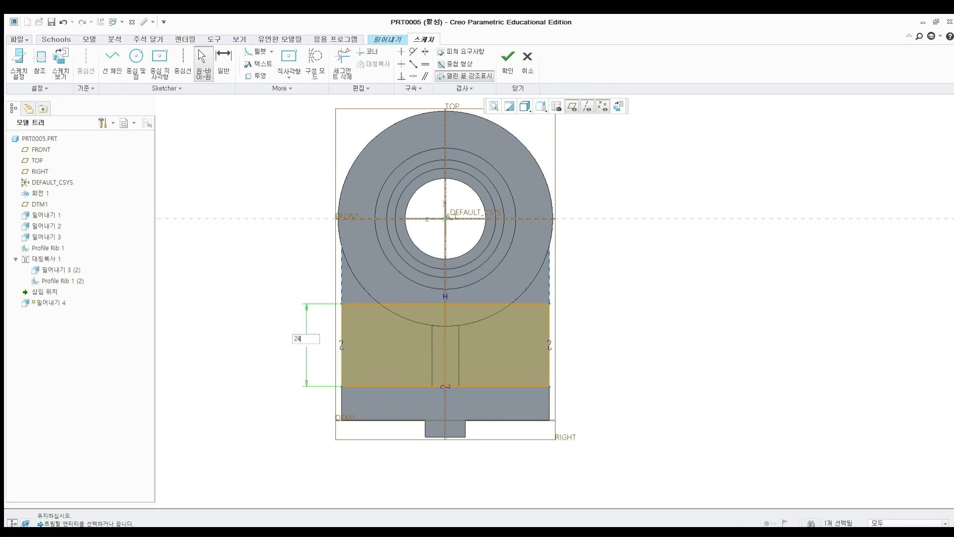
{"action": "key", "text": "Return"}
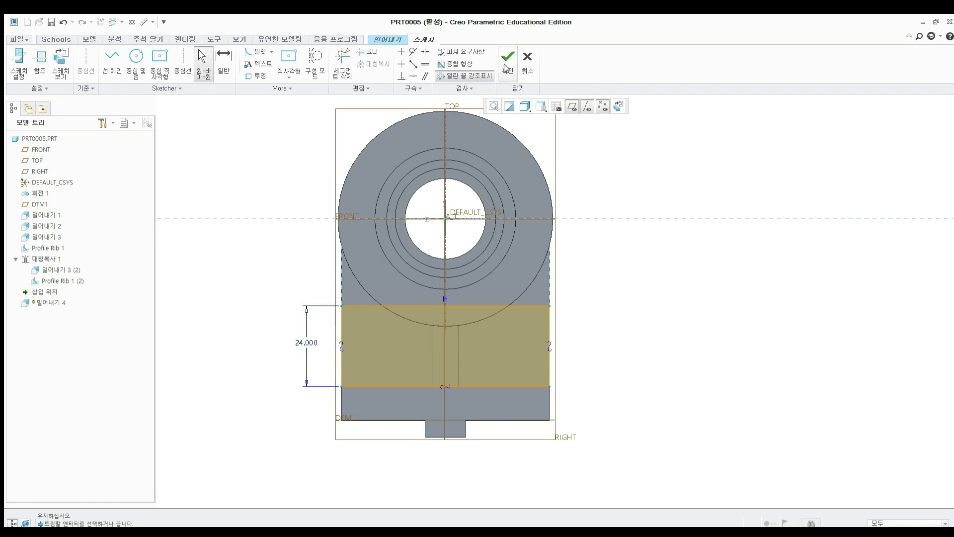
Finish the sketch and extrude the profile 36.752 toward the opposite support.
{"action": "left_click", "coordinate": [506, 64]}
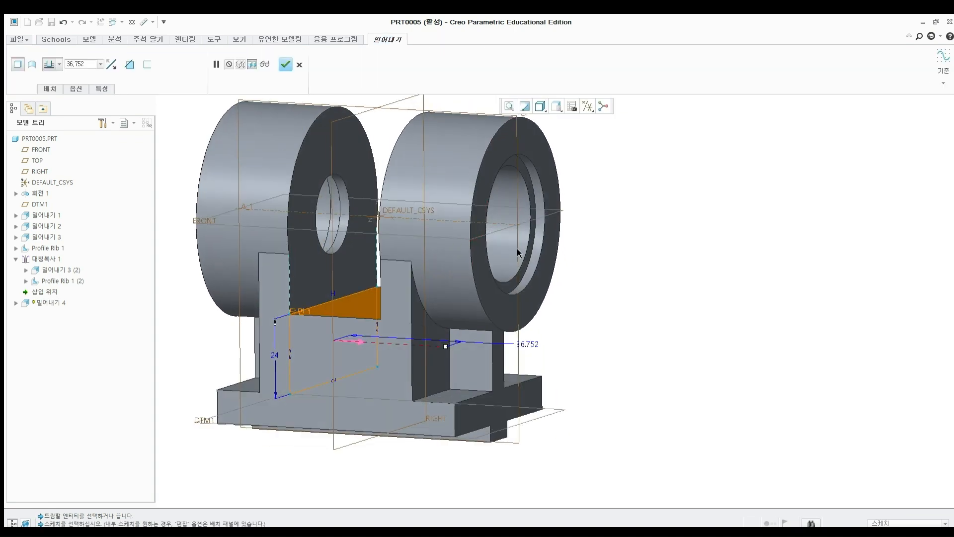
{"action": "left_click", "coordinate": [286, 65]}
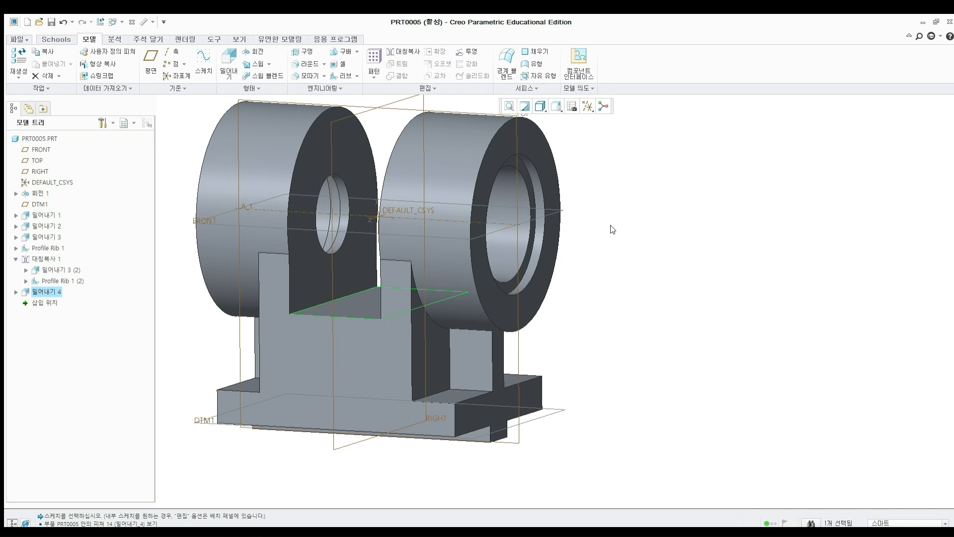
{"action": "left_click", "coordinate": [616, 243]}
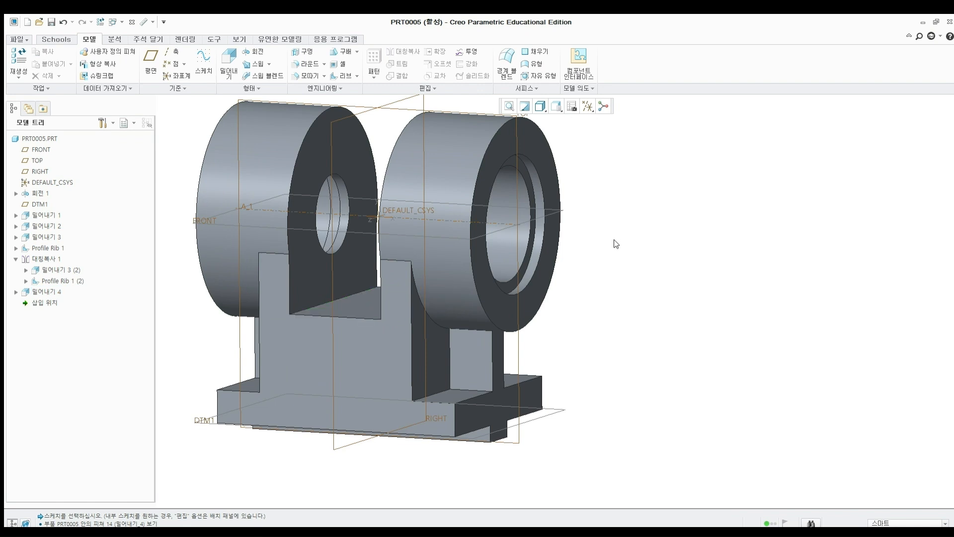
{"action": "mouse_move", "coordinate": [616, 243]}
{"action": "middle_mouse_down"}
{"action": "mouse_move", "coordinate": [645, 237]}
{"action": "mouse_move", "coordinate": [606, 260]}
{"action": "middle_mouse_up"}
{"action": "scroll", "coordinate": [637, 244], "scroll_direction": "down", "scroll_amount": 3}
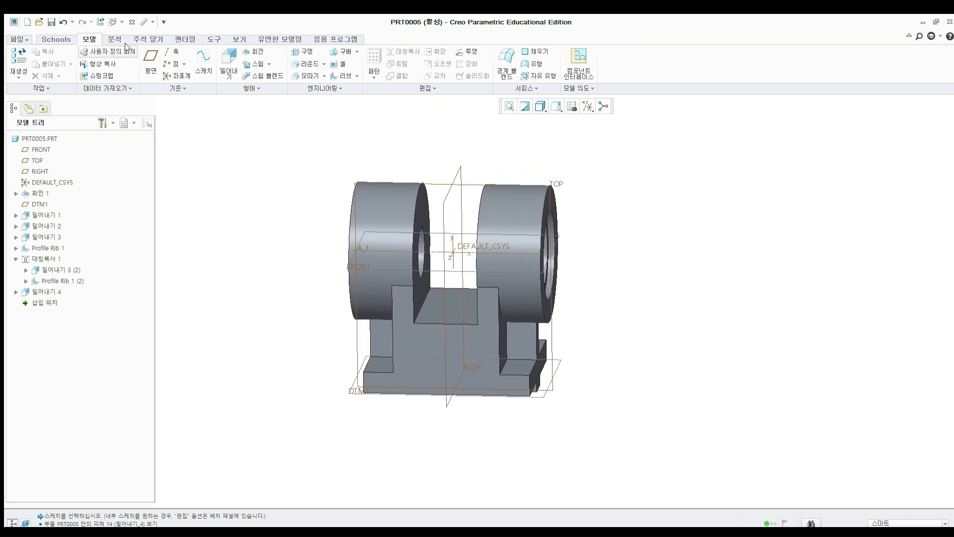
Place a hole on one cylinder's outer end face, offset 0 from the TOP plane and 26 from the FRONT plane.
{"action": "left_click", "coordinate": [56, 39]}
{"action": "left_click", "coordinate": [391, 69]}
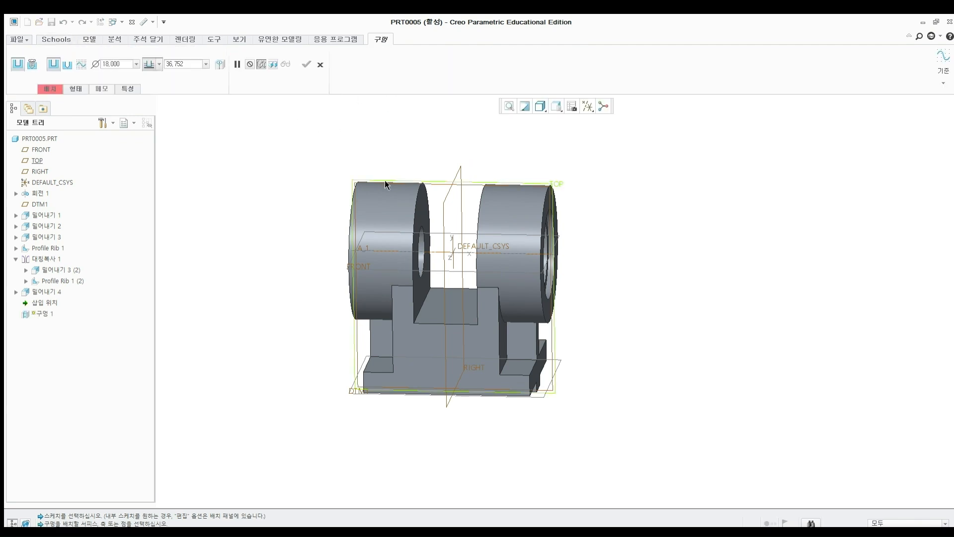
{"action": "middle_click_drag", "start_coordinate": [373, 194], "coordinate": [360, 198]}
{"action": "left_click", "coordinate": [360, 200]}
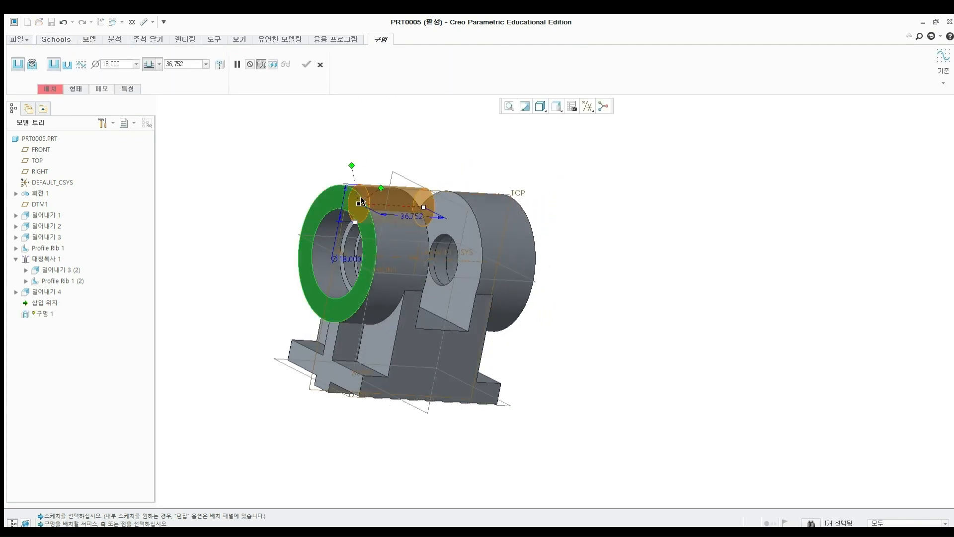
{"action": "left_click", "coordinate": [45, 88]}
{"action": "left_click", "coordinate": [65, 161]}
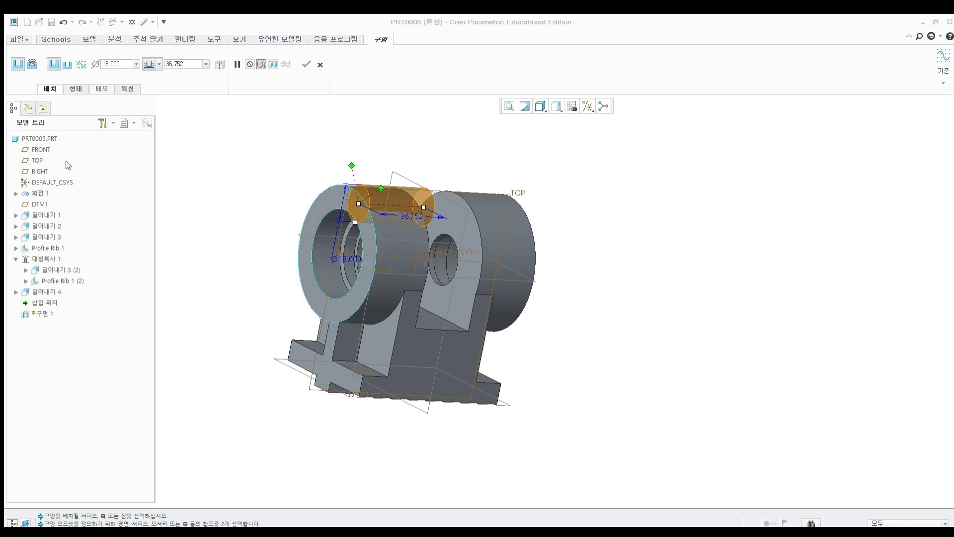
{"action": "left_click", "coordinate": [435, 185]}
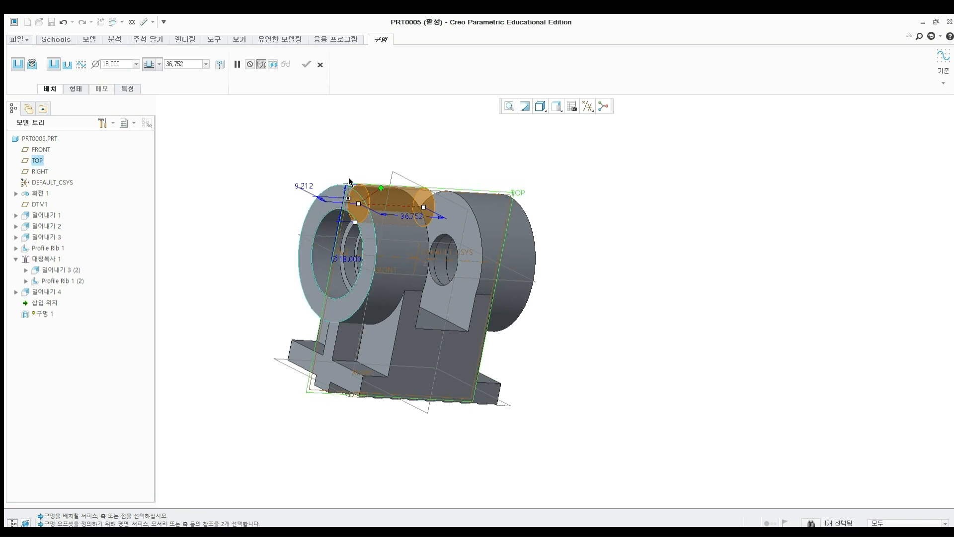
{"action": "scroll", "coordinate": [302, 222], "scroll_direction": "up", "scroll_amount": 3}
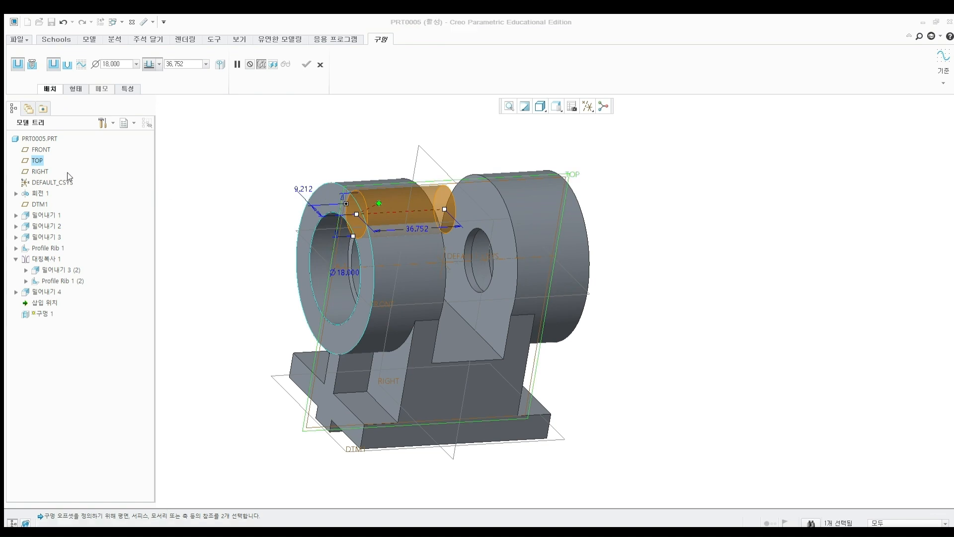
{"action": "left_click", "coordinate": [359, 304], "text": "ctrl"}
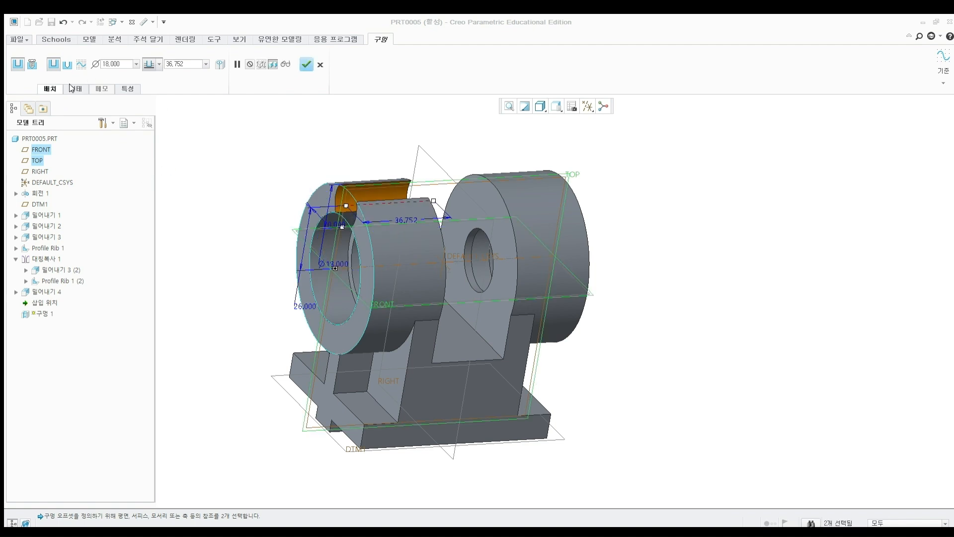
Make the hole a standard ISO M4x.7 tapped hole with a depth of 8 and complete it.
{"action": "left_click", "coordinate": [32, 63]}
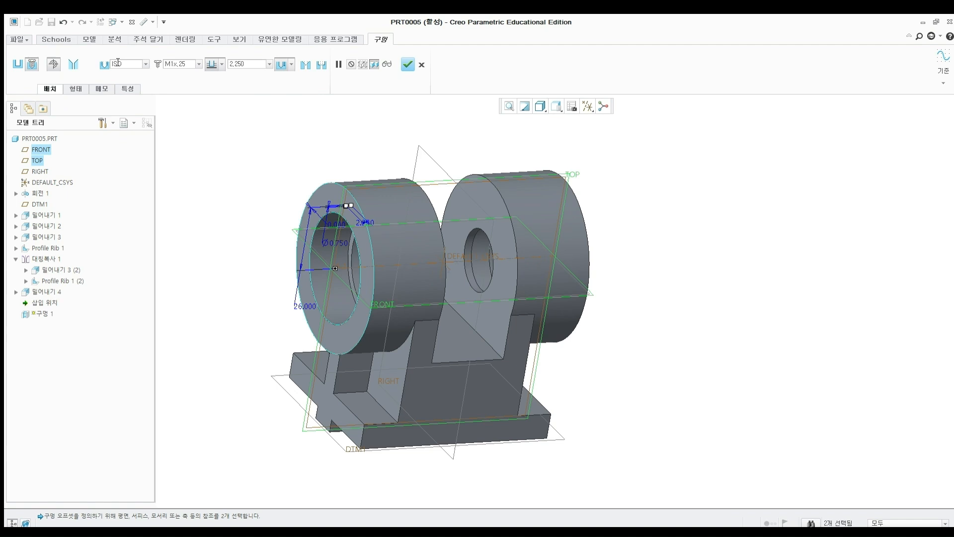
{"action": "left_click", "coordinate": [197, 64]}
{"action": "left_click", "coordinate": [184, 73]}
{"action": "scroll", "coordinate": [346, 205], "scroll_direction": "down", "scroll_amount": 2}
{"action": "double_click", "coordinate": [248, 63]}
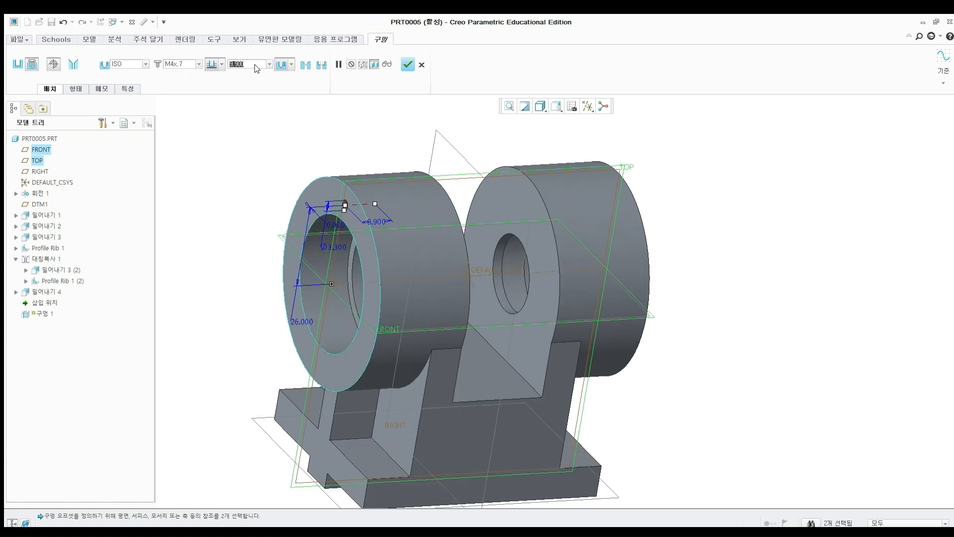
{"action": "type", "text": "8"}
{"action": "key", "text": "Return"}
{"action": "middle_click_drag", "start_coordinate": [313, 135], "coordinate": [325, 166], "text": "shift"}
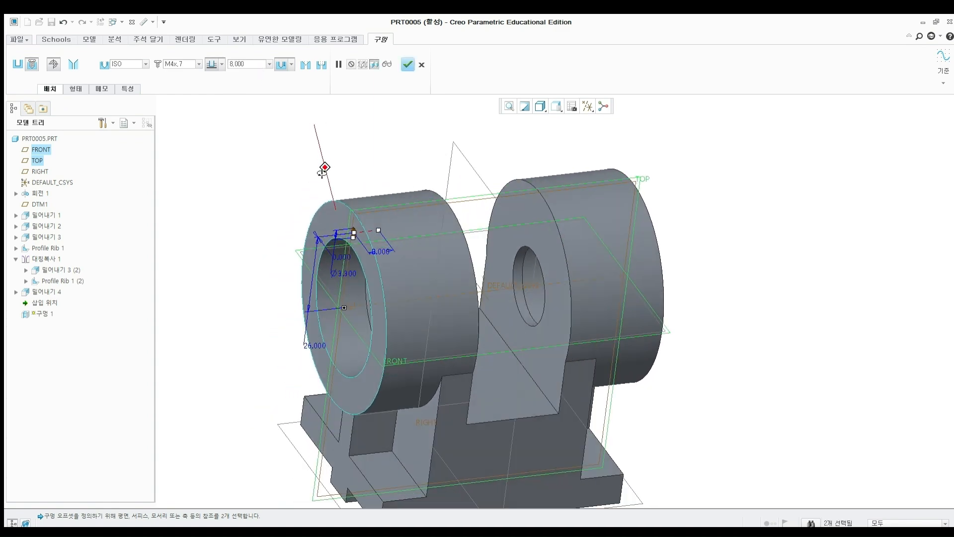
{"action": "scroll", "coordinate": [342, 213], "scroll_direction": "down", "scroll_amount": 2}
{"action": "scroll", "coordinate": [342, 214], "scroll_direction": "down", "scroll_amount": 1}
{"action": "scroll", "coordinate": [348, 199], "scroll_direction": "up", "scroll_amount": 3}
{"action": "scroll", "coordinate": [352, 169], "scroll_direction": "down", "scroll_amount": 2}
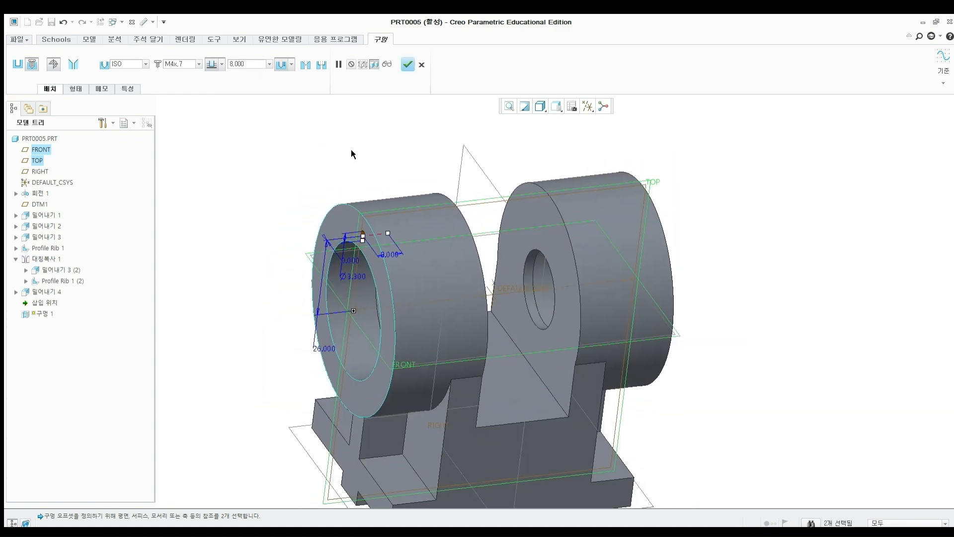
{"action": "left_click", "coordinate": [404, 64]}
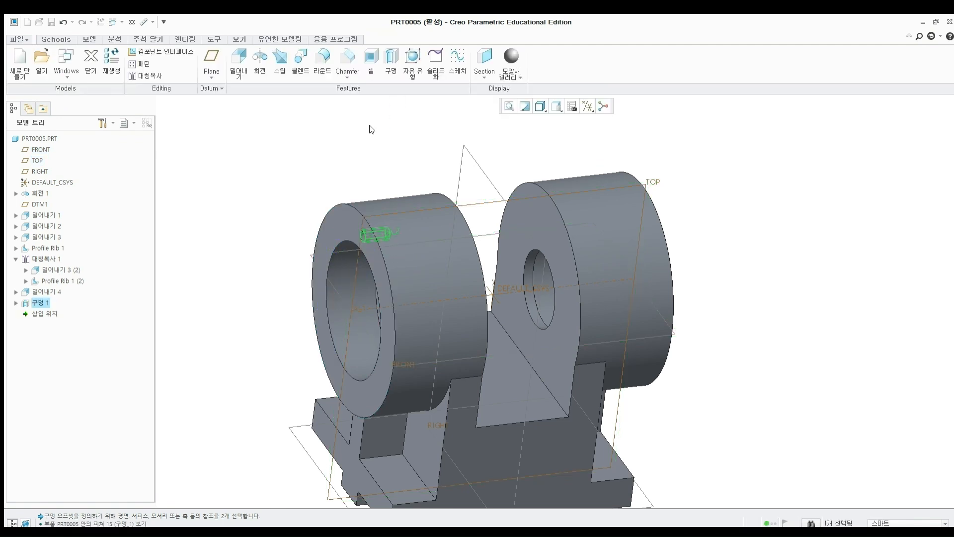
Pattern the 8-deep tapped hole around the cylinder's central axis with 4 instances at 90 degrees.
{"action": "scroll", "coordinate": [368, 128], "scroll_direction": "up", "scroll_amount": 1}
{"action": "left_click", "coordinate": [36, 303]}
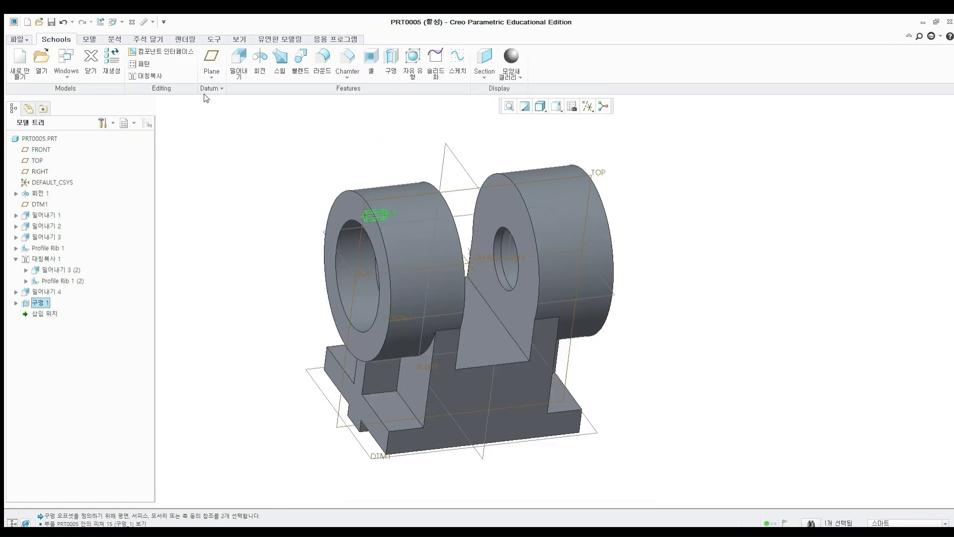
{"action": "left_click", "coordinate": [144, 65]}
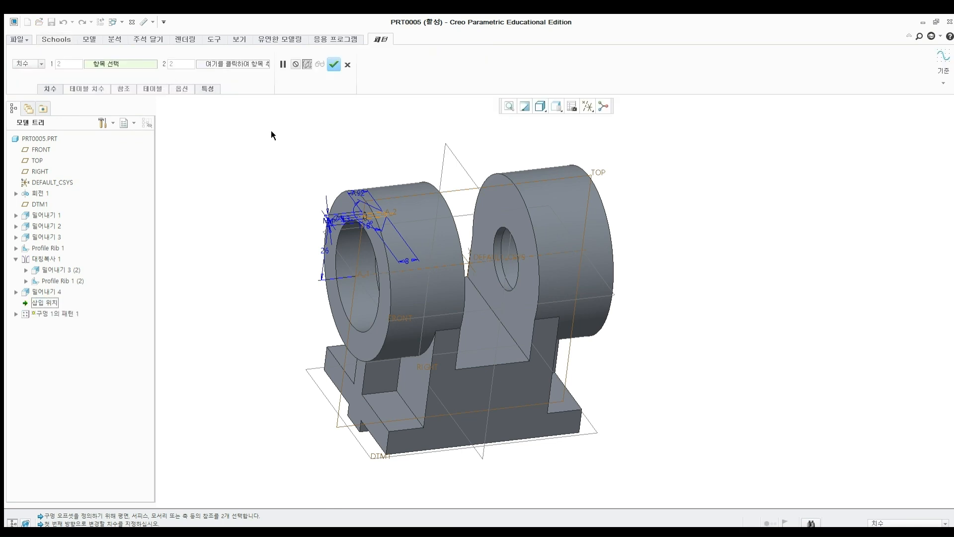
{"action": "left_click", "coordinate": [41, 63]}
{"action": "left_click", "coordinate": [25, 79]}
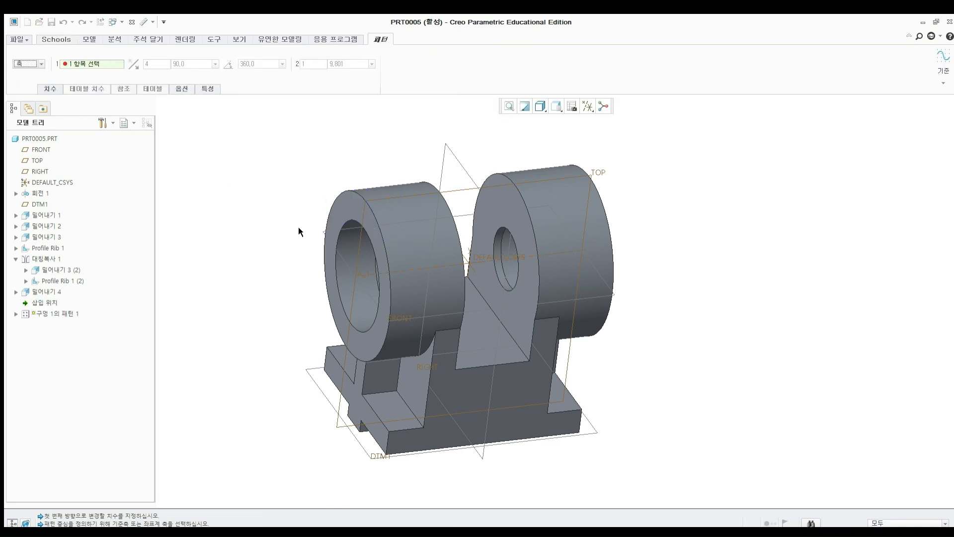
{"action": "left_click", "coordinate": [376, 273]}
{"action": "left_click", "coordinate": [377, 273]}
{"action": "middle_click_drag", "start_coordinate": [381, 176], "coordinate": [404, 151]}
{"action": "left_click", "coordinate": [440, 67]}
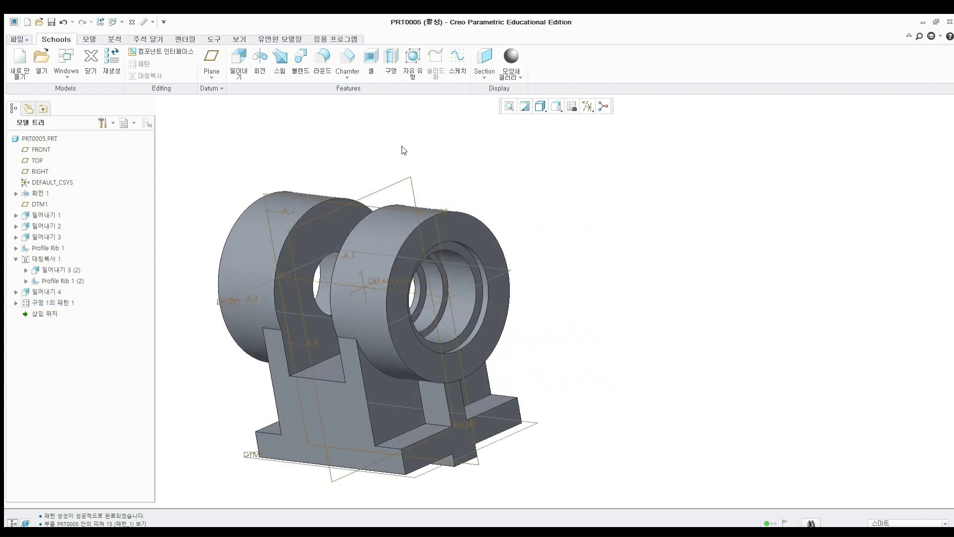
Place a hole on the opposite cylinder's outer end face, offset 0 from the TOP plane and 26 from the FRONT plane.
{"action": "left_click", "coordinate": [391, 61]}
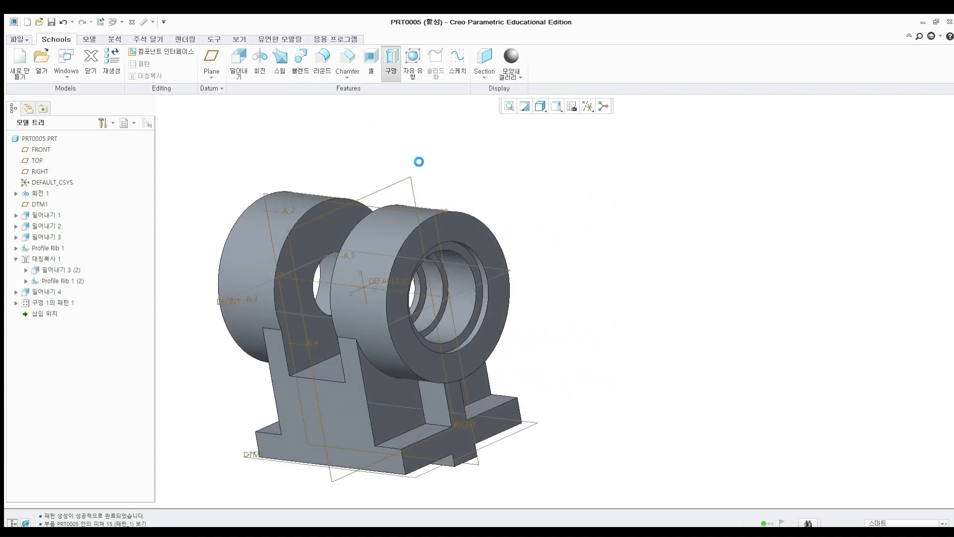
{"action": "left_click", "coordinate": [426, 230]}
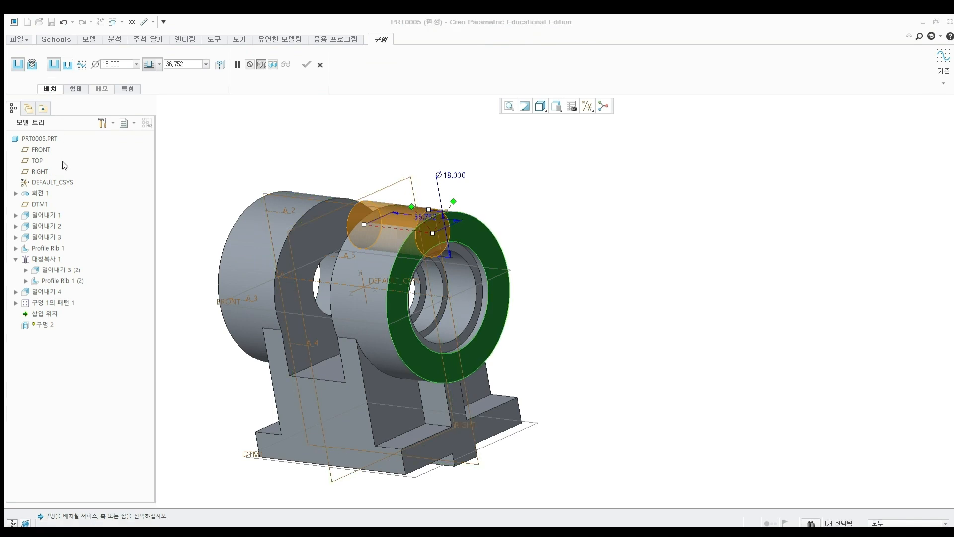
{"action": "left_click", "coordinate": [336, 196]}
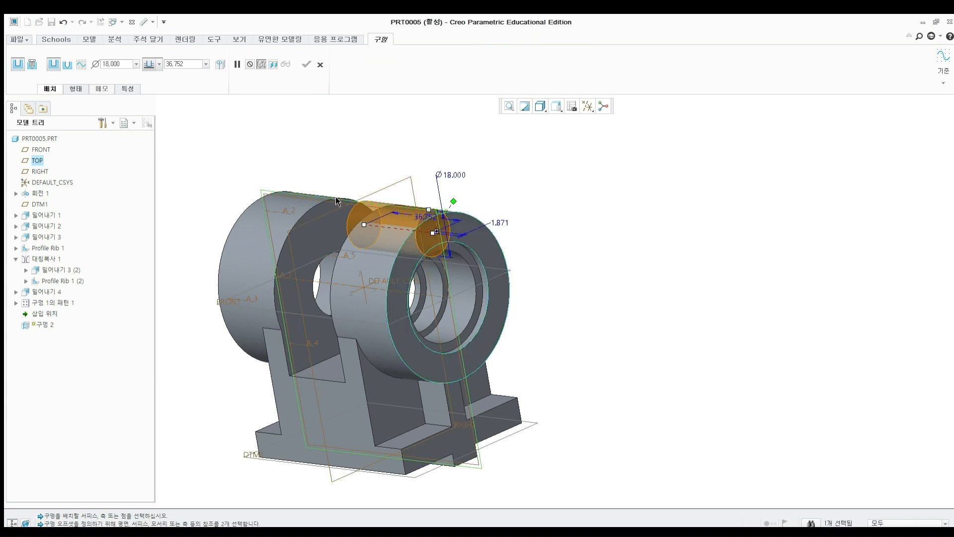
{"action": "left_click", "coordinate": [343, 312], "text": "ctrl"}
{"action": "double_click", "coordinate": [136, 165]}
{"action": "type", "text": "0"}
{"action": "key", "text": "Return"}
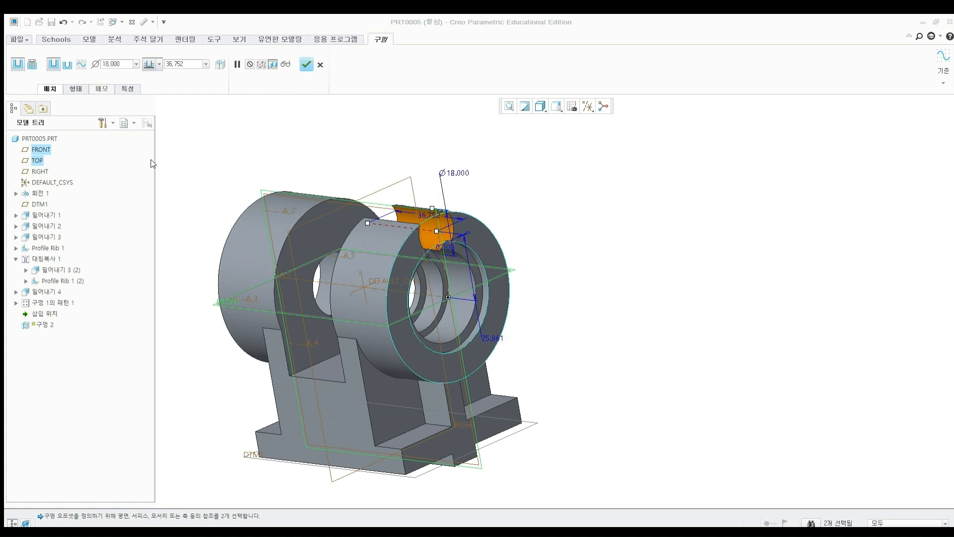
{"action": "left_click", "coordinate": [150, 159]}
{"action": "key", "text": "Return"}
Make the second hole a standard ISO M4x.7 tapped hole with a depth of 9 and complete it.
{"action": "left_click", "coordinate": [31, 64]}
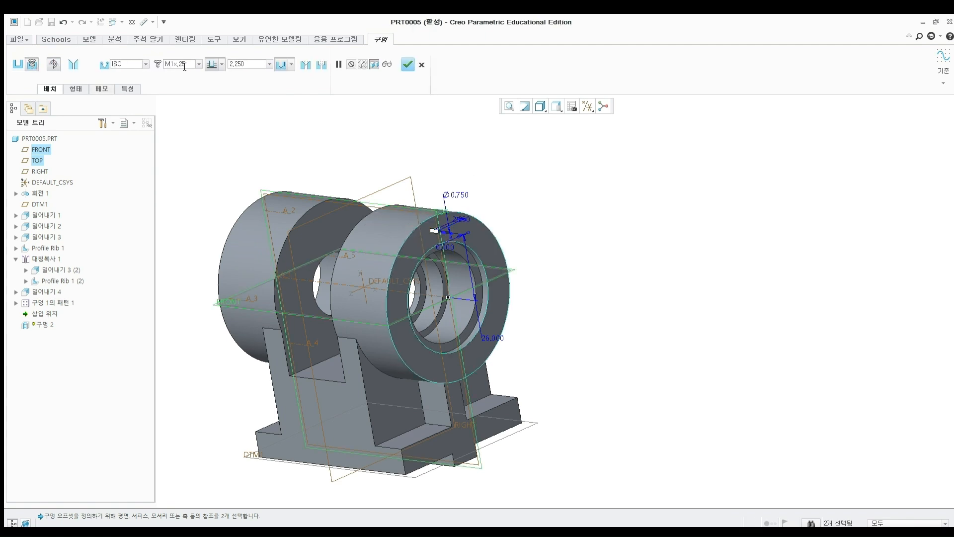
{"action": "left_click", "coordinate": [190, 64]}
{"action": "left_click", "coordinate": [182, 70]}
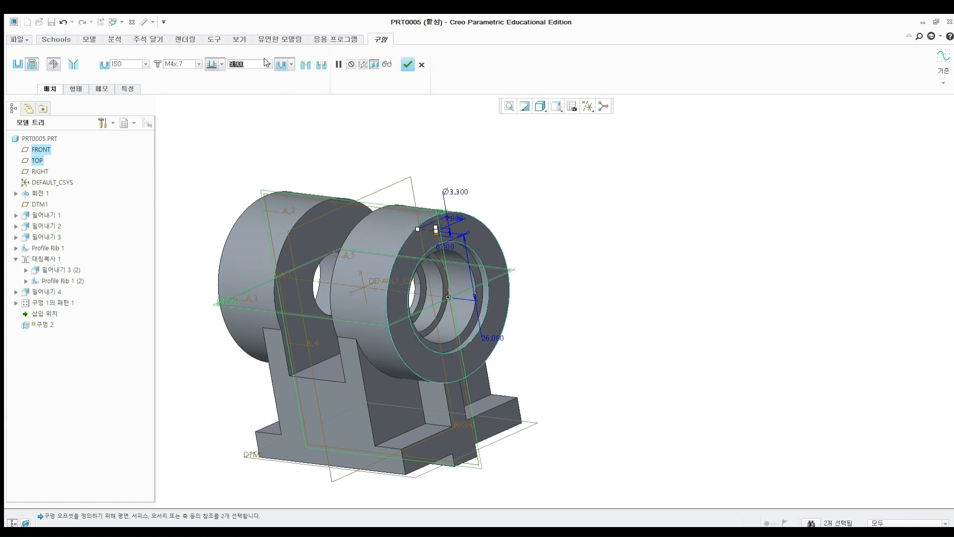
{"action": "type", "text": "9"}
{"action": "key", "text": "Return"}
{"action": "middle_click_drag", "start_coordinate": [410, 130], "coordinate": [419, 119]}
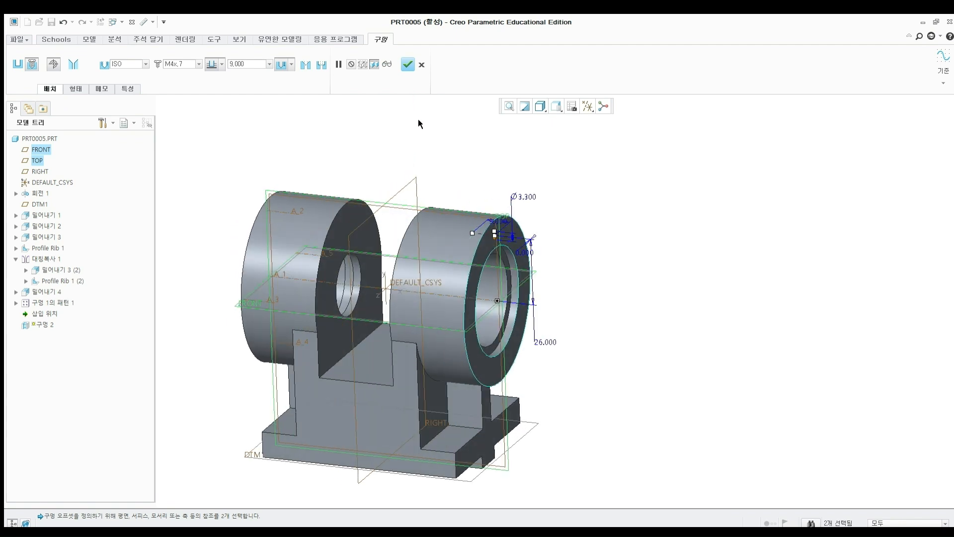
{"action": "left_click", "coordinate": [406, 65]}
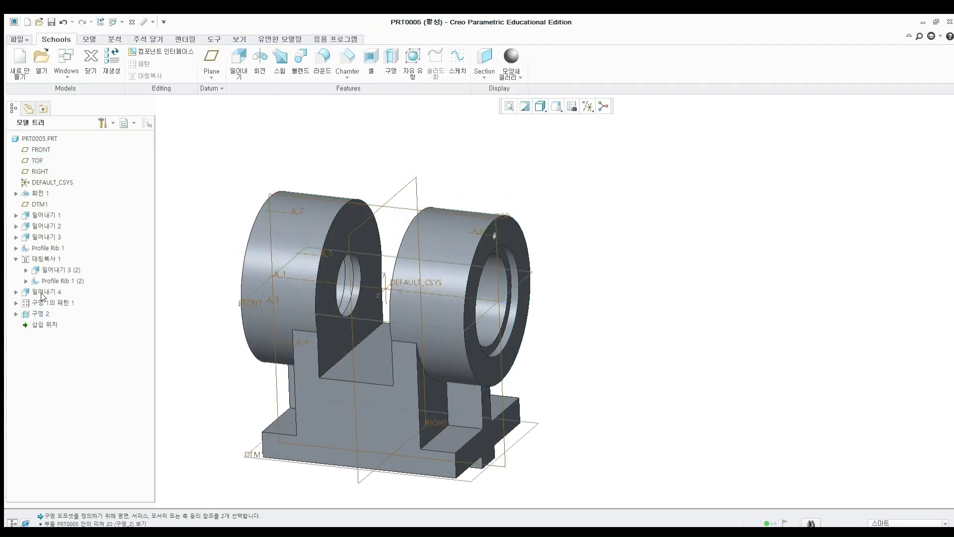
Pattern the 9-deep tapped hole around the cylinders' central axis A_1 with 4 instances at 90 degrees.
{"action": "left_click", "coordinate": [41, 313]}
{"action": "left_click", "coordinate": [140, 64]}
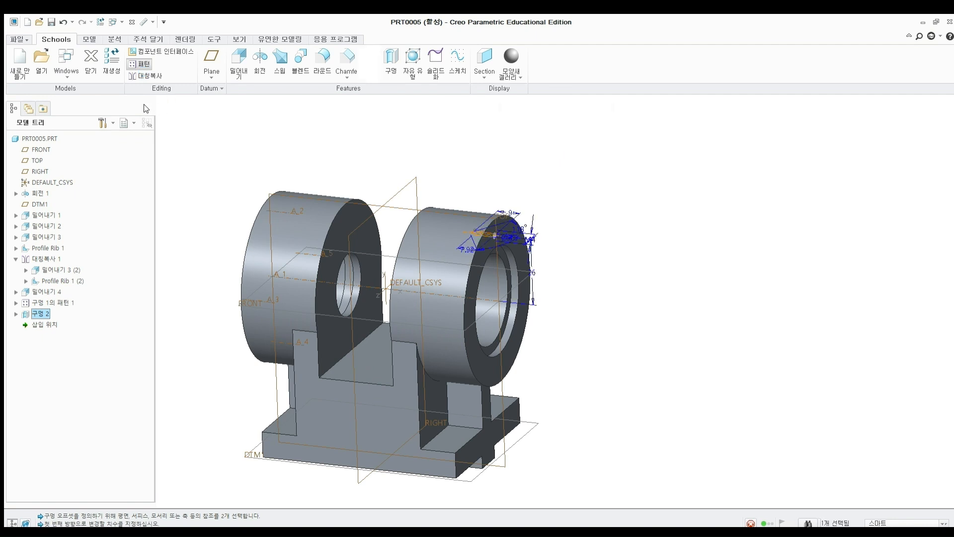
{"action": "left_click", "coordinate": [30, 88]}
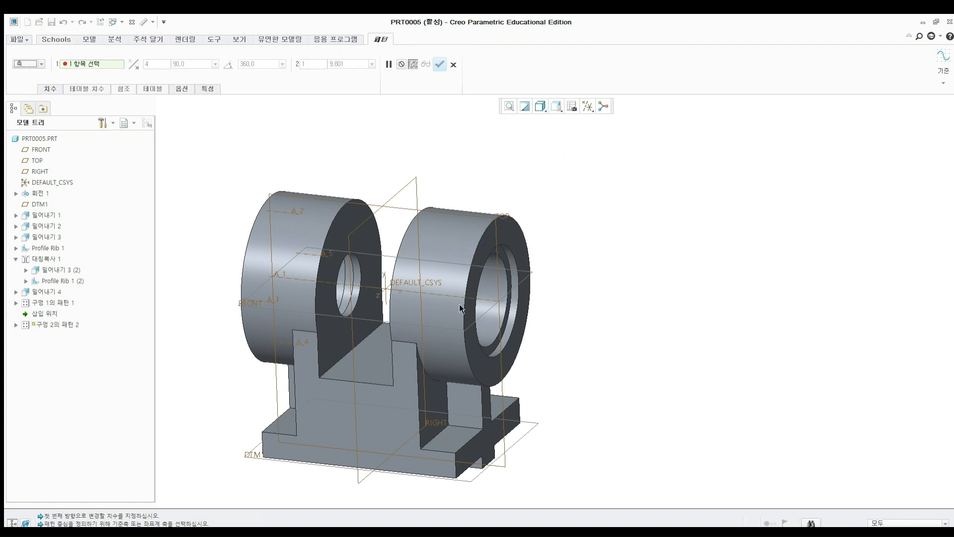
{"action": "left_click", "coordinate": [454, 296]}
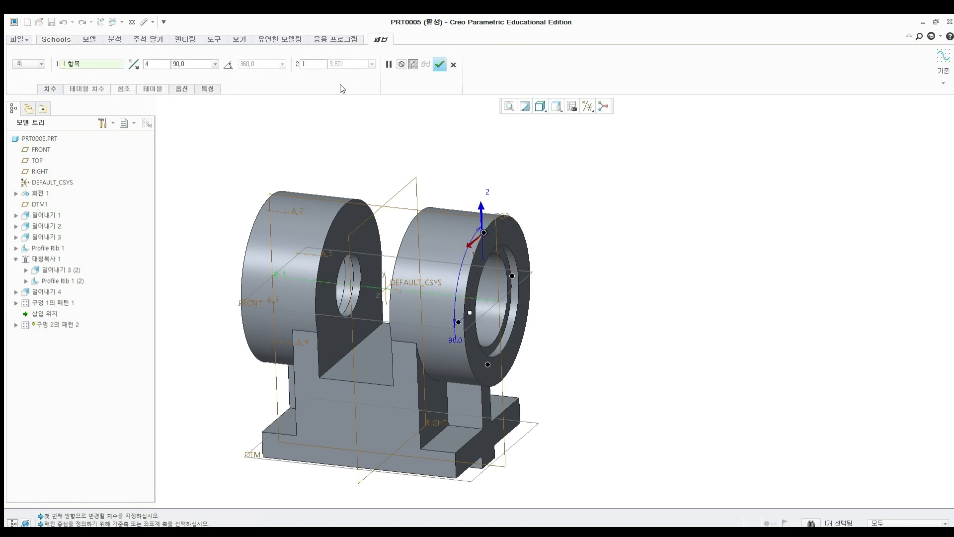
{"action": "left_click", "coordinate": [438, 64]}
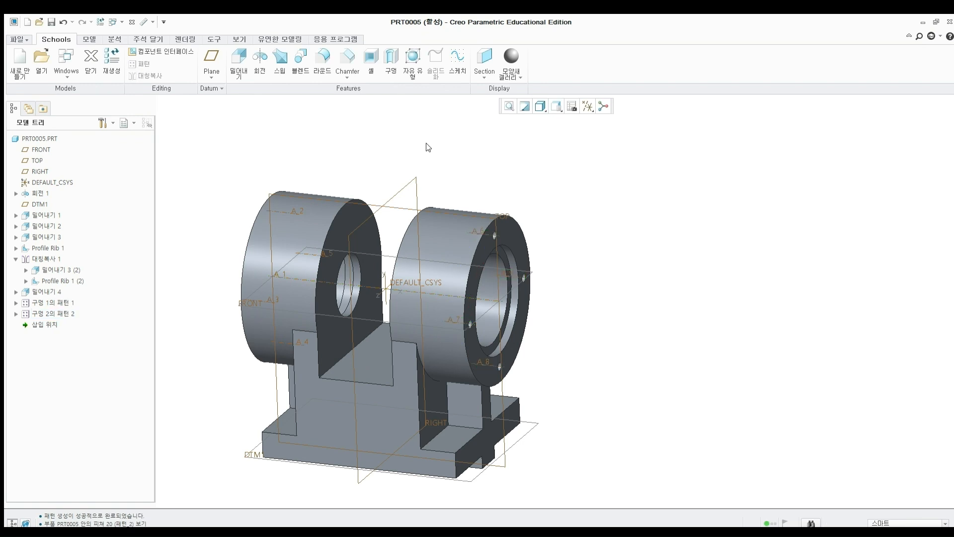
Place a hole on one cylinder's curved outer surface, at 0 degrees from the TOP plane and 19 from the cylinder's outer end face.
{"action": "left_click", "coordinate": [384, 68]}
{"action": "middle_click_drag", "start_coordinate": [318, 208], "coordinate": [342, 229]}
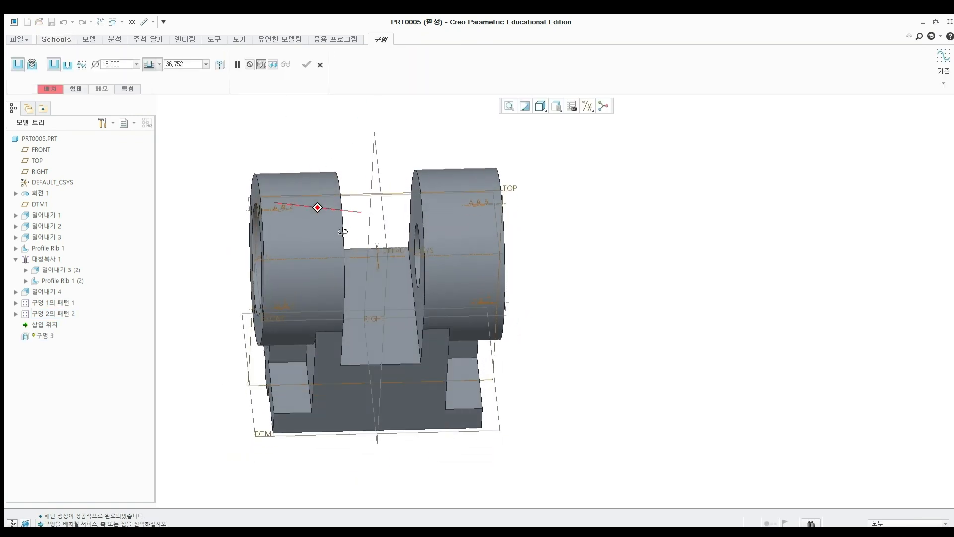
{"action": "left_click", "coordinate": [312, 201]}
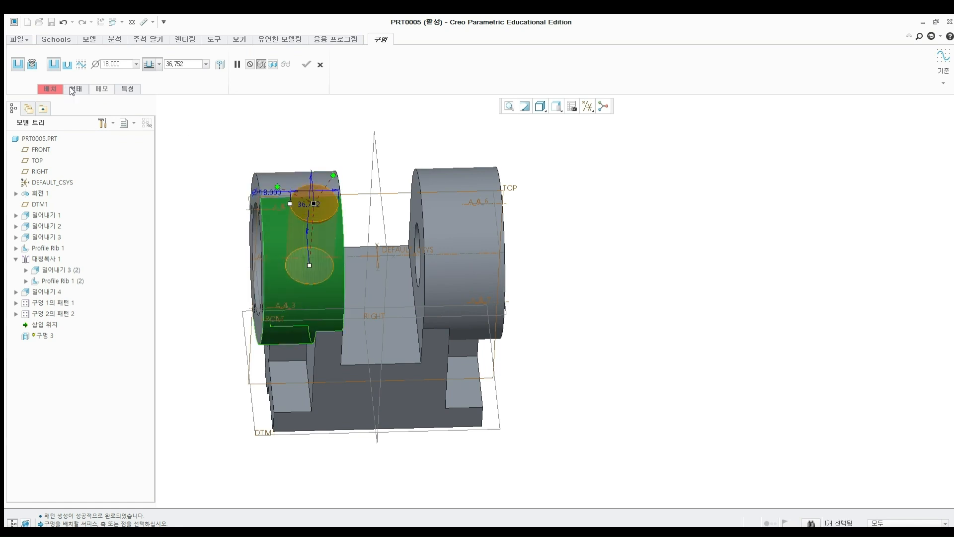
{"action": "left_click", "coordinate": [356, 188]}
{"action": "left_click", "coordinate": [254, 185], "text": "ctrl"}
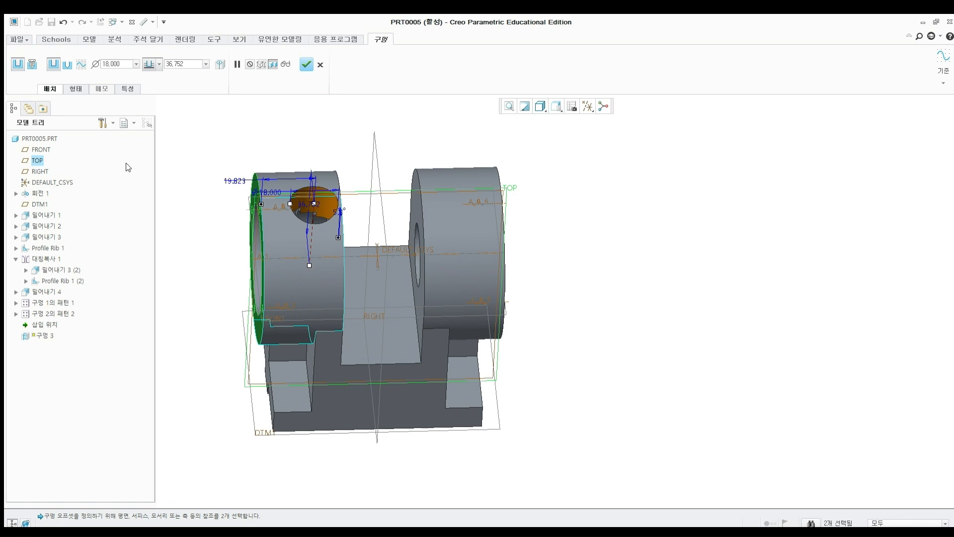
{"action": "left_click", "coordinate": [146, 165]}
{"action": "type", "text": "0"}
{"action": "key", "text": "Return"}
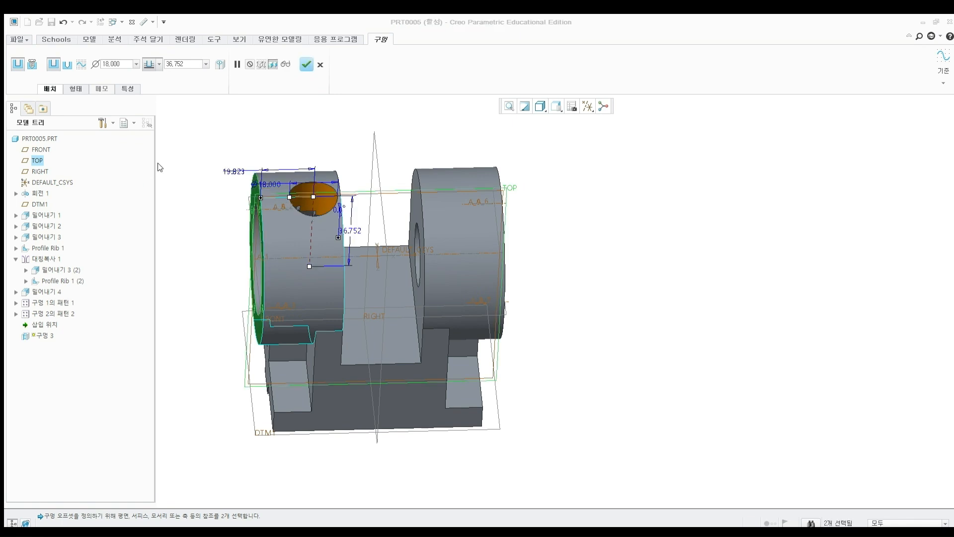
{"action": "type", "text": "19"}
{"action": "key", "text": "Return"}
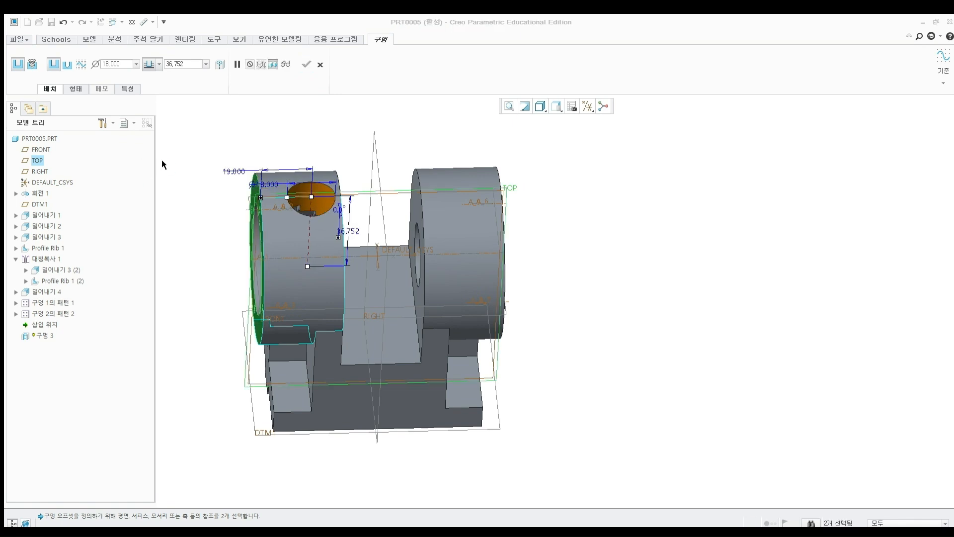
Make the hole a standard ISO M4x.7 tapped hole with a depth of 7 and a counterbore, and complete it.
{"action": "scroll", "coordinate": [261, 159], "scroll_direction": "down", "scroll_amount": 1}
{"action": "middle_click_drag", "start_coordinate": [261, 162], "coordinate": [283, 188], "text": "shift"}
{"action": "left_click", "coordinate": [32, 64]}
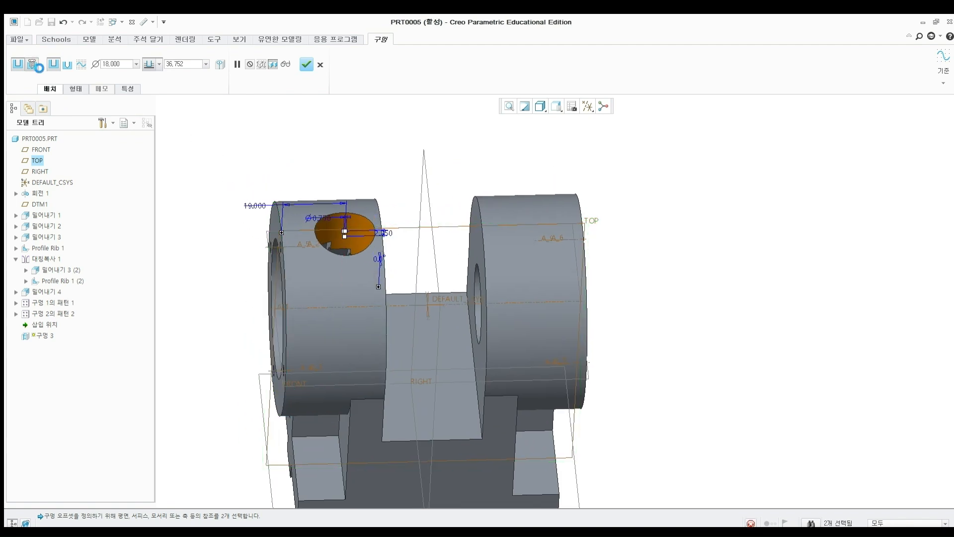
{"action": "left_click", "coordinate": [192, 64]}
{"action": "scroll", "coordinate": [190, 66], "scroll_direction": "down", "scroll_amount": 11}
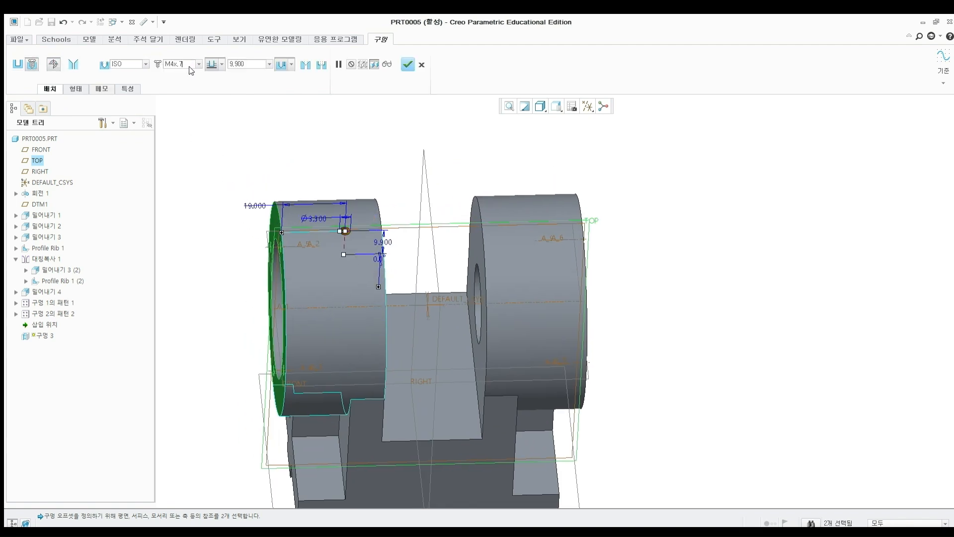
{"action": "double_click", "coordinate": [251, 62]}
{"action": "type", "text": "7"}
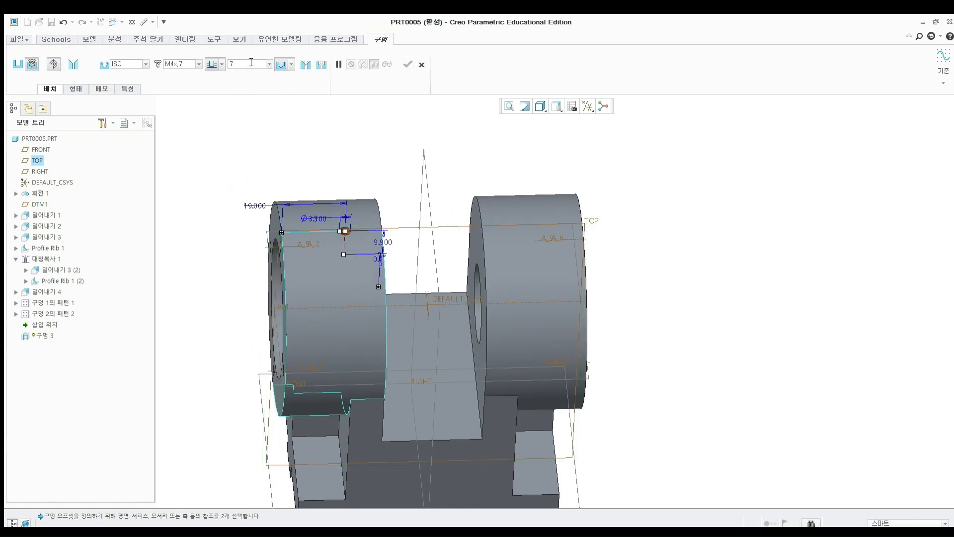
{"action": "key", "text": "Return"}
{"action": "left_click", "coordinate": [308, 66]}
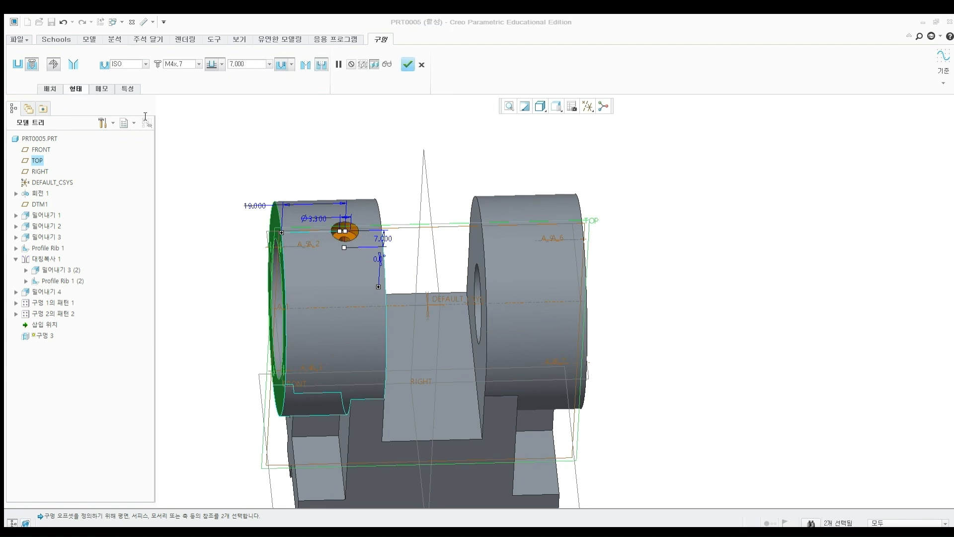
{"action": "left_click", "coordinate": [407, 64]}
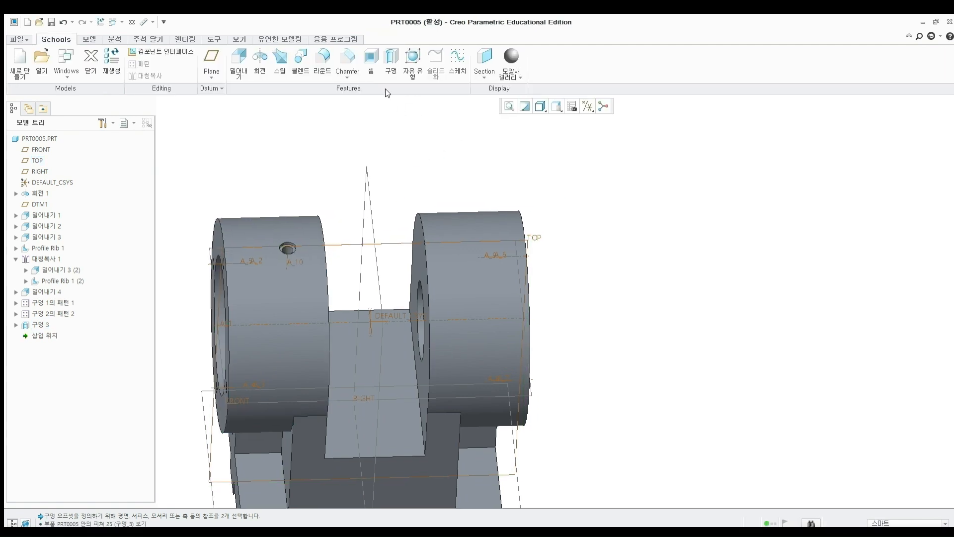
Place a hole on the other cylinder's curved surface, at 0 degrees from the TOP plane and 20 from its outer end face.
{"action": "left_click", "coordinate": [454, 230]}
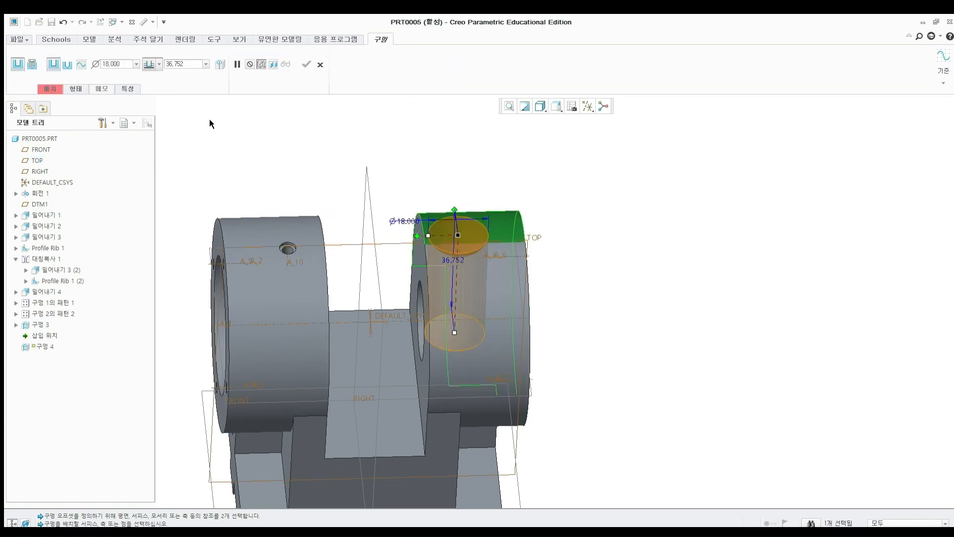
{"action": "left_click", "coordinate": [54, 85]}
{"action": "left_click", "coordinate": [65, 162]}
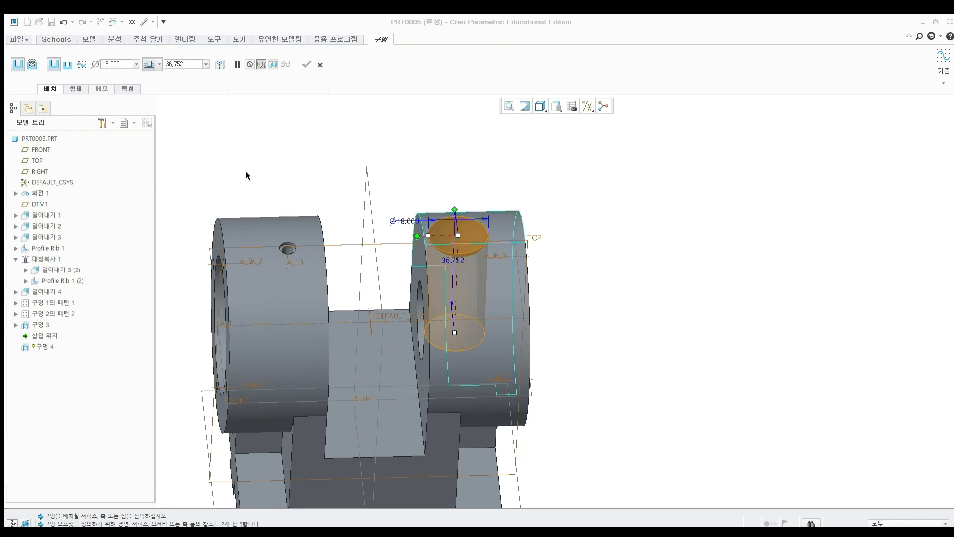
{"action": "left_click", "coordinate": [393, 238]}
{"action": "middle_click_drag", "start_coordinate": [580, 240], "coordinate": [499, 258]}
{"action": "left_click", "coordinate": [575, 213], "text": "ctrl"}
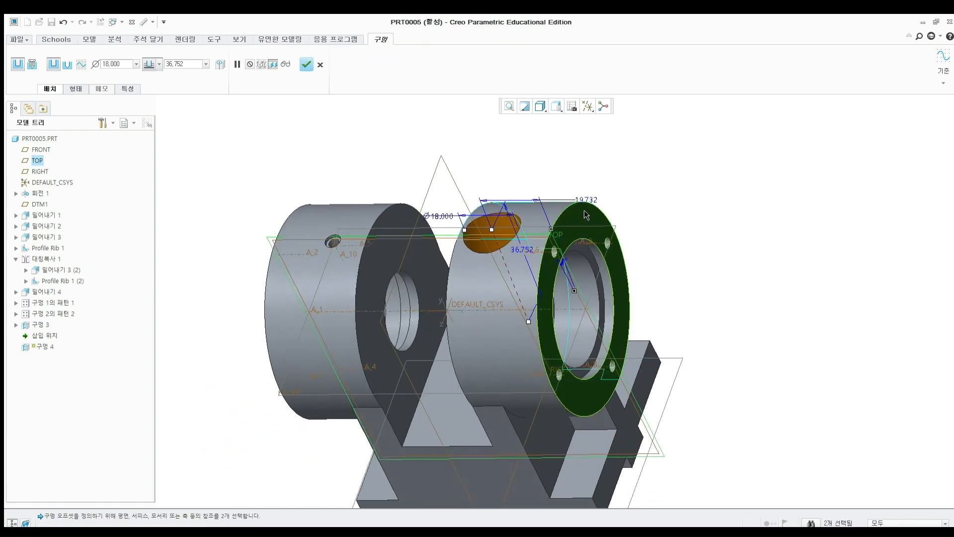
{"action": "middle_click_drag", "start_coordinate": [437, 211], "coordinate": [498, 196]}
{"action": "double_click", "coordinate": [129, 161]}
{"action": "type", "text": "0"}
{"action": "key", "text": "Return"}
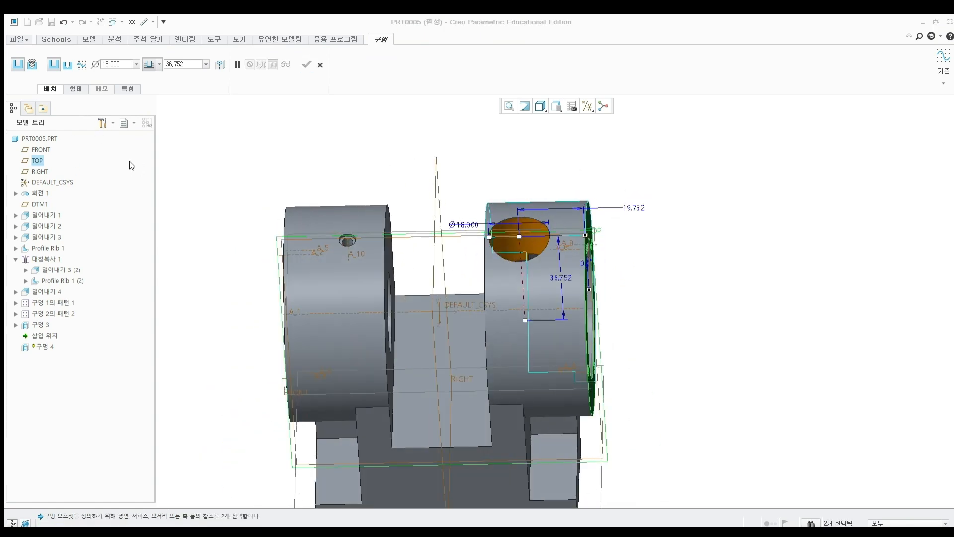
{"action": "double_click", "coordinate": [135, 171]}
{"action": "type", "text": "20"}
{"action": "key", "text": "Return"}
Make the second cylinder's radial hole a standard ISO M4x.7 tapped hole, 7 deep with a counterbore, and complete it.
{"action": "left_click", "coordinate": [32, 63]}
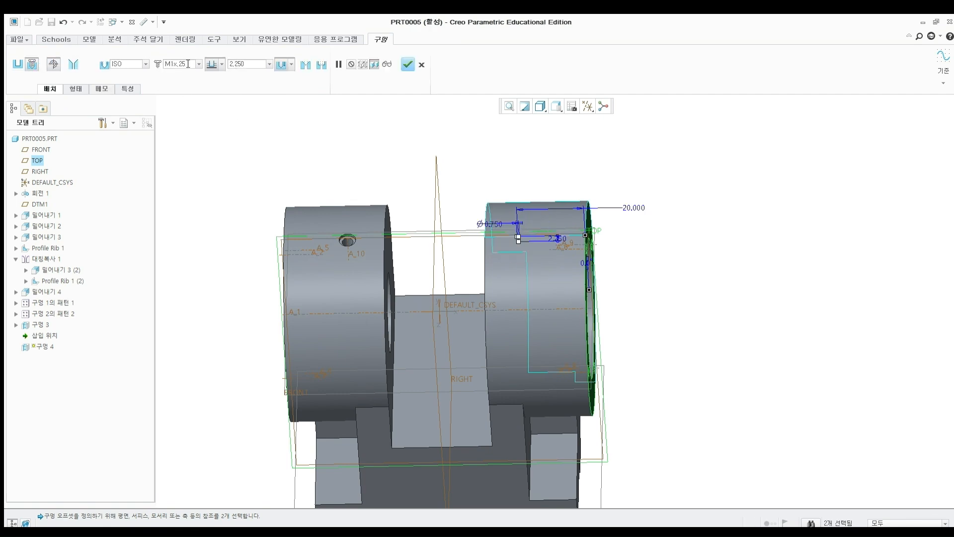
{"action": "left_click", "coordinate": [199, 65]}
{"action": "left_click", "coordinate": [193, 74]}
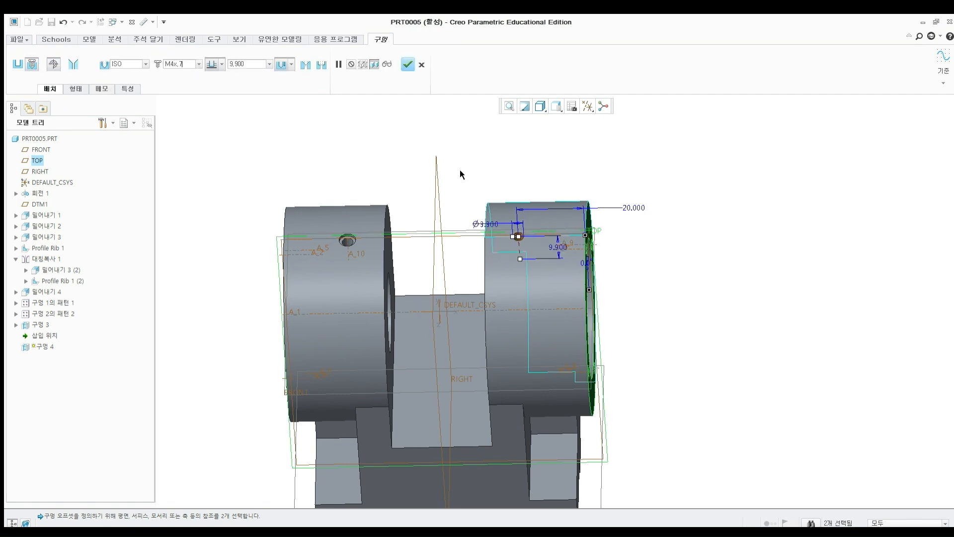
{"action": "middle_click_drag", "start_coordinate": [460, 170], "coordinate": [447, 207], "text": "shift"}
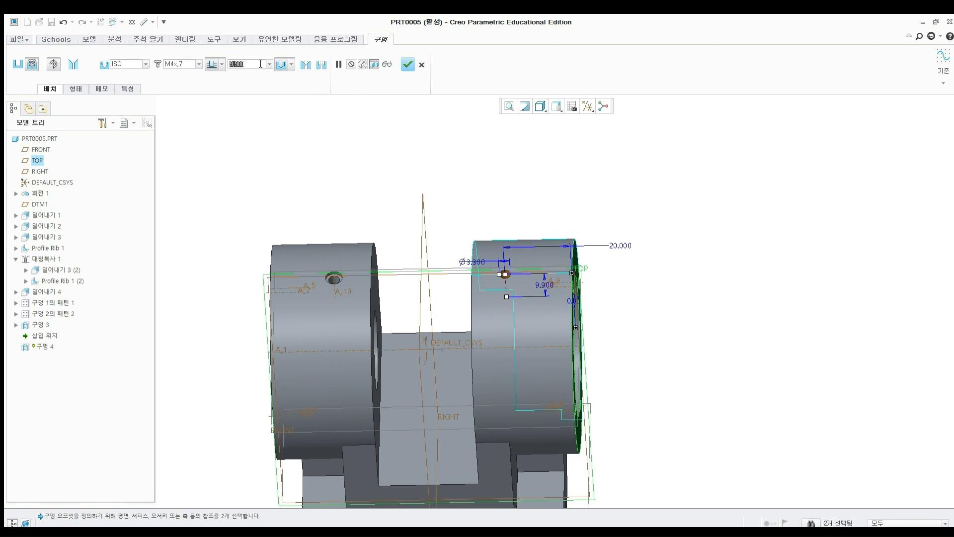
{"action": "type", "text": "7"}
{"action": "key", "text": "Return"}
{"action": "left_click", "coordinate": [309, 65]}
{"action": "left_click", "coordinate": [75, 89]}
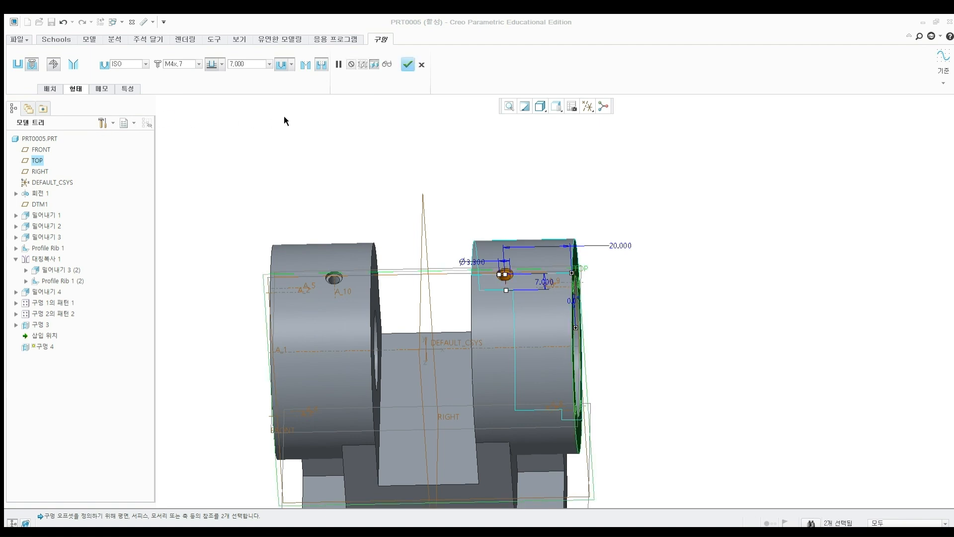
{"action": "left_click", "coordinate": [407, 64]}
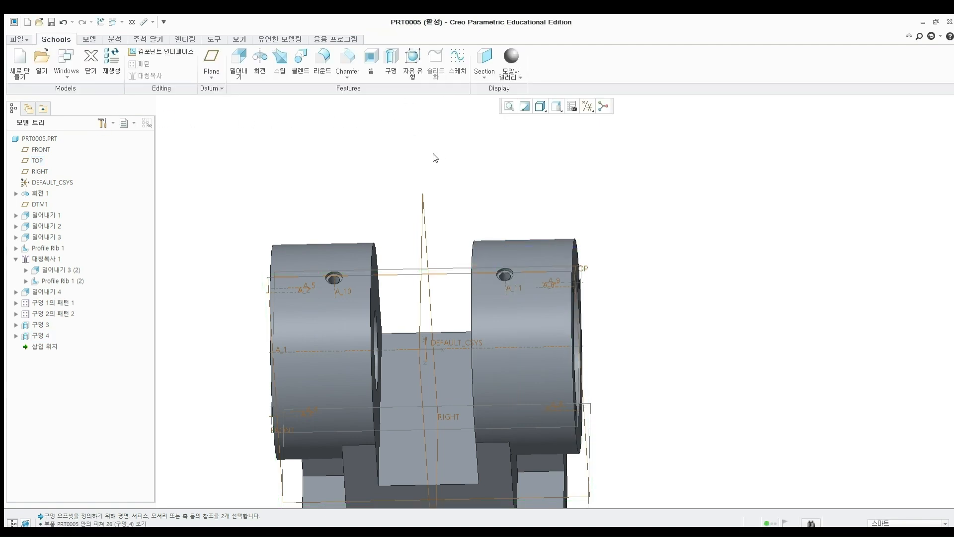
Place a hole on the groove face under the base plate, offset 0 from the TOP plane and 24 from the RIGHT plane.
{"action": "key", "text": "ctrl+d"}
{"action": "left_click", "coordinate": [391, 64]}
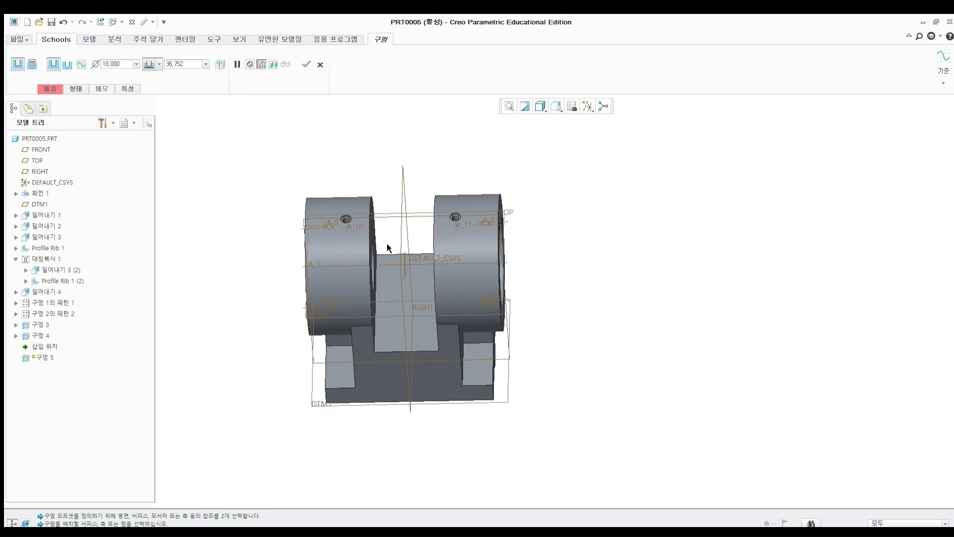
{"action": "middle_click_drag", "start_coordinate": [389, 249], "coordinate": [390, 149]}
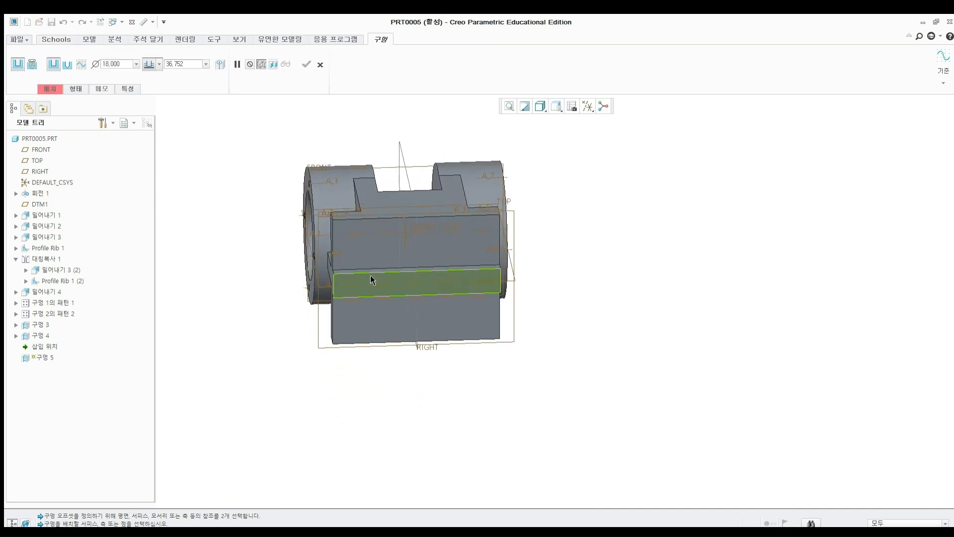
{"action": "left_click", "coordinate": [368, 282]}
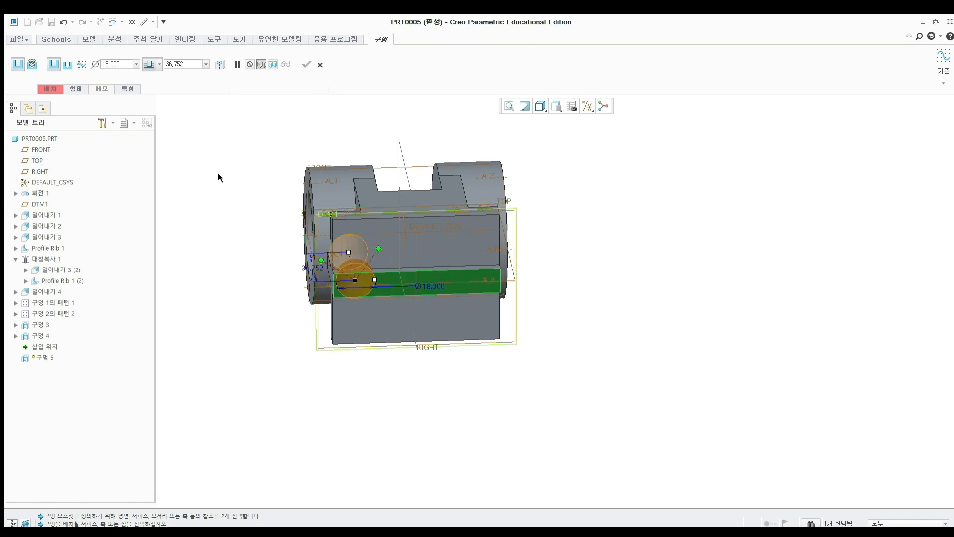
{"action": "left_click", "coordinate": [51, 88]}
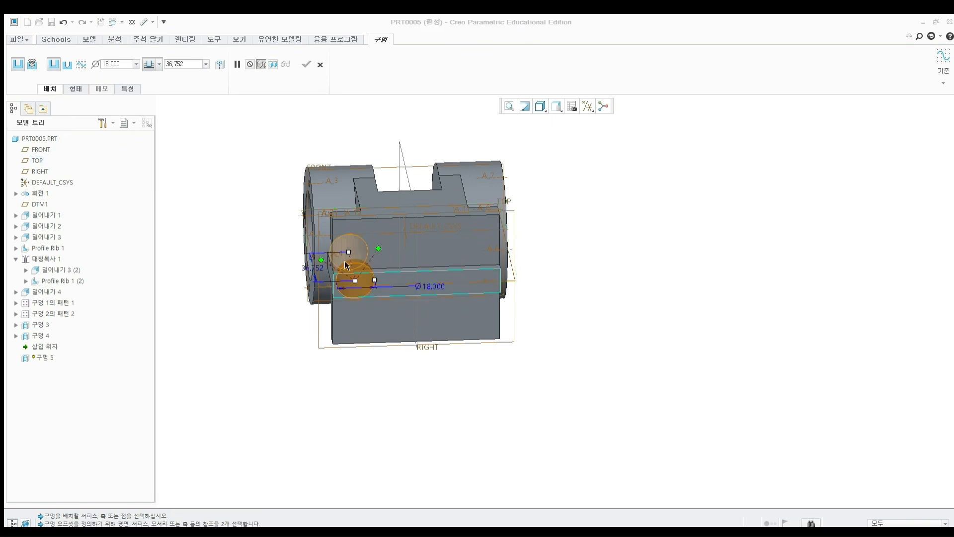
{"action": "left_click", "coordinate": [379, 279]}
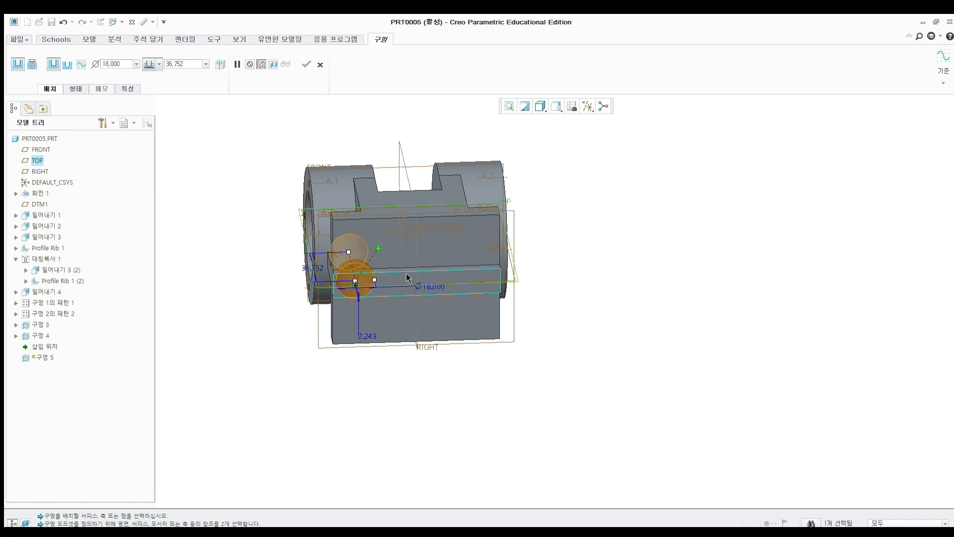
{"action": "left_click", "coordinate": [413, 263], "text": "ctrl"}
{"action": "middle_click_drag", "start_coordinate": [372, 220], "coordinate": [402, 213]}
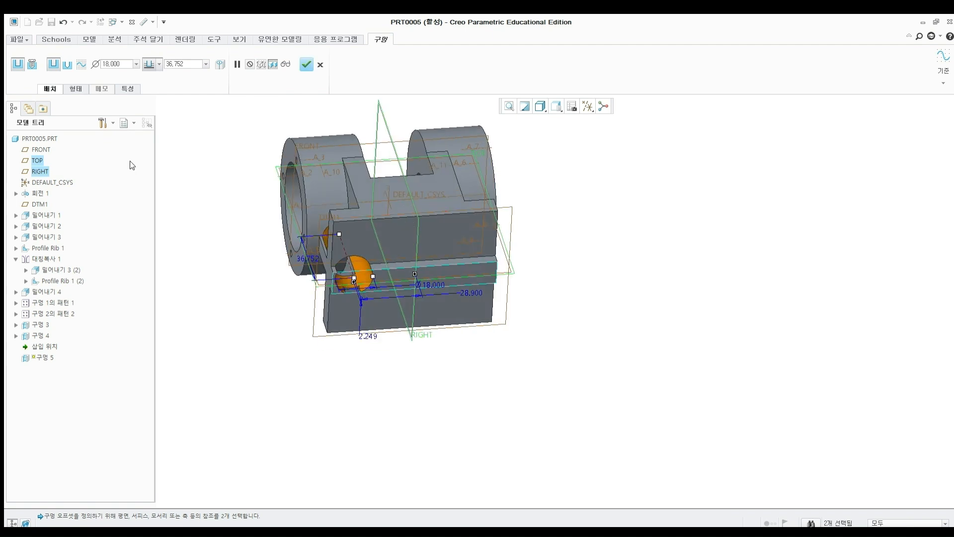
{"action": "left_click", "coordinate": [145, 162]}
{"action": "type", "text": "0"}
{"action": "key", "text": "Return"}
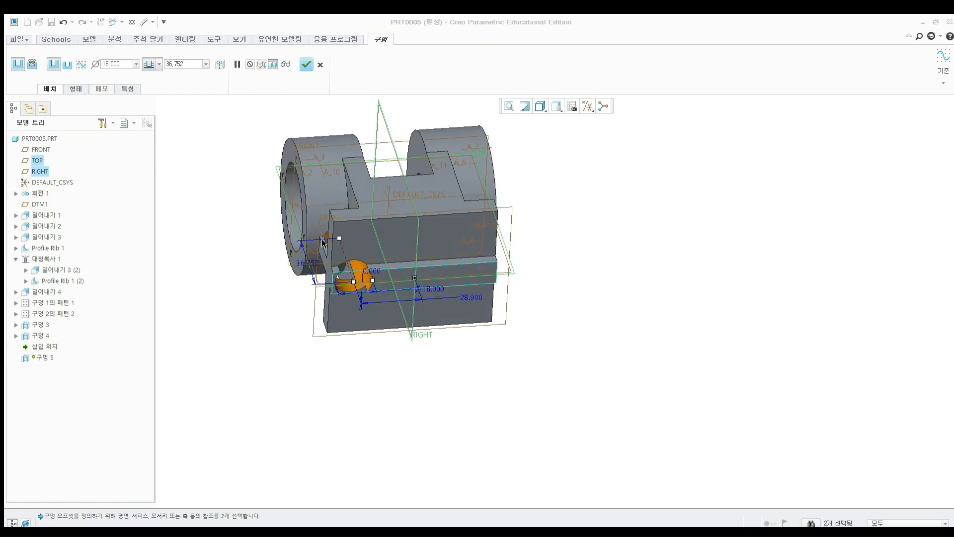
{"action": "scroll", "coordinate": [322, 242], "scroll_direction": "down", "scroll_amount": 3}
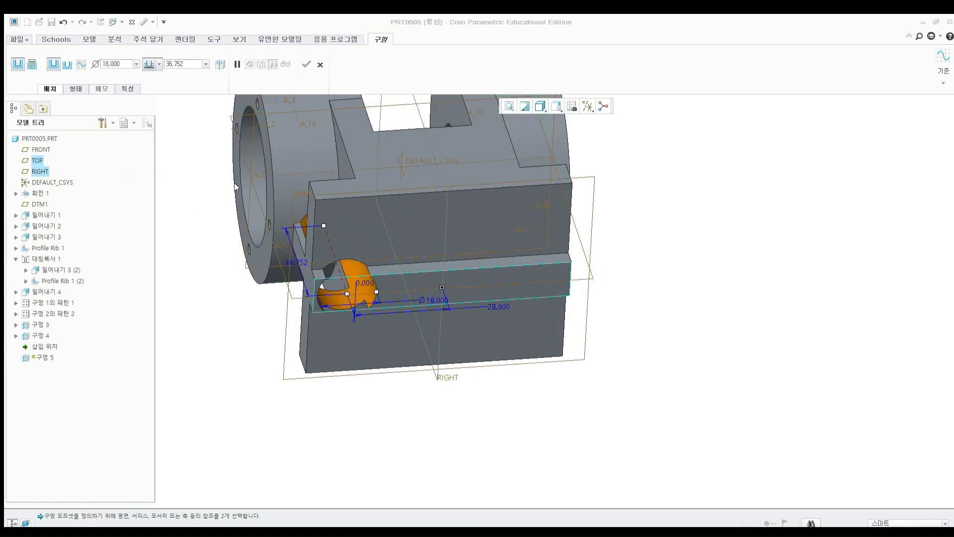
{"action": "key", "text": "Return"}
Make the underside hole a standard ISO M4x.7 tapped hole with a depth of 9.9 and complete it.
{"action": "left_click", "coordinate": [32, 63]}
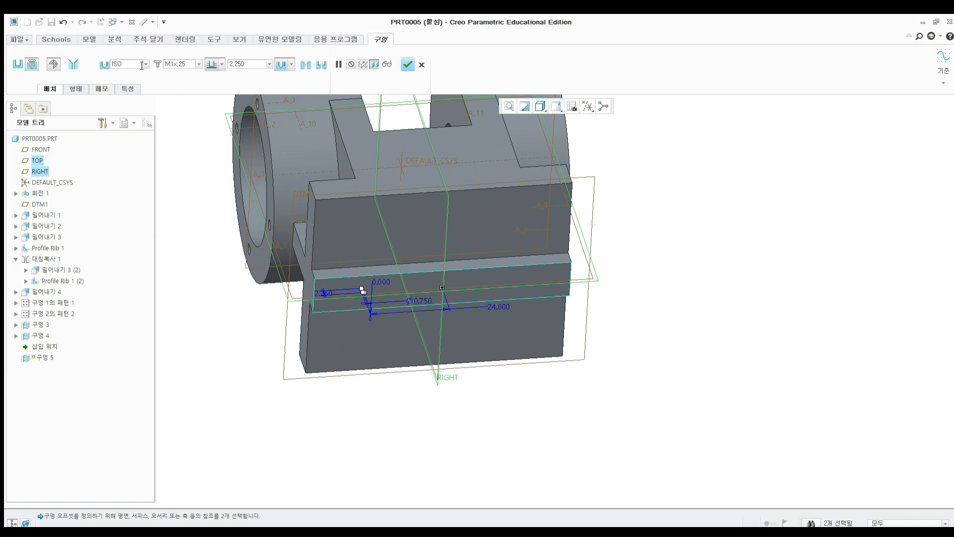
{"action": "left_click", "coordinate": [195, 63]}
{"action": "left_click", "coordinate": [185, 69]}
{"action": "type", "text": "9.900"}
{"action": "key", "text": "Return"}
{"action": "left_click", "coordinate": [406, 64]}
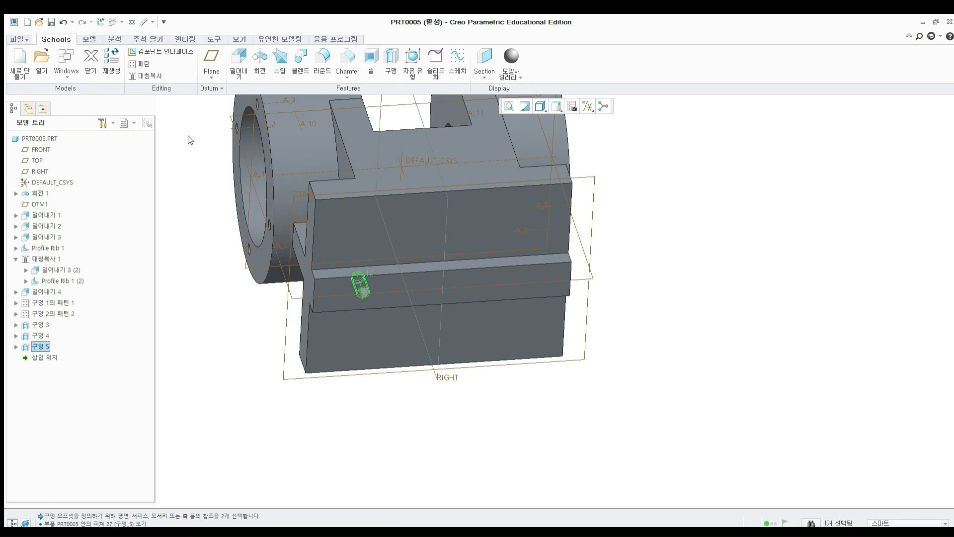
Pattern the underside tapped hole in the direction of the groove's long edge with 3 instances spaced 24 apart.
{"action": "left_click", "coordinate": [140, 64]}
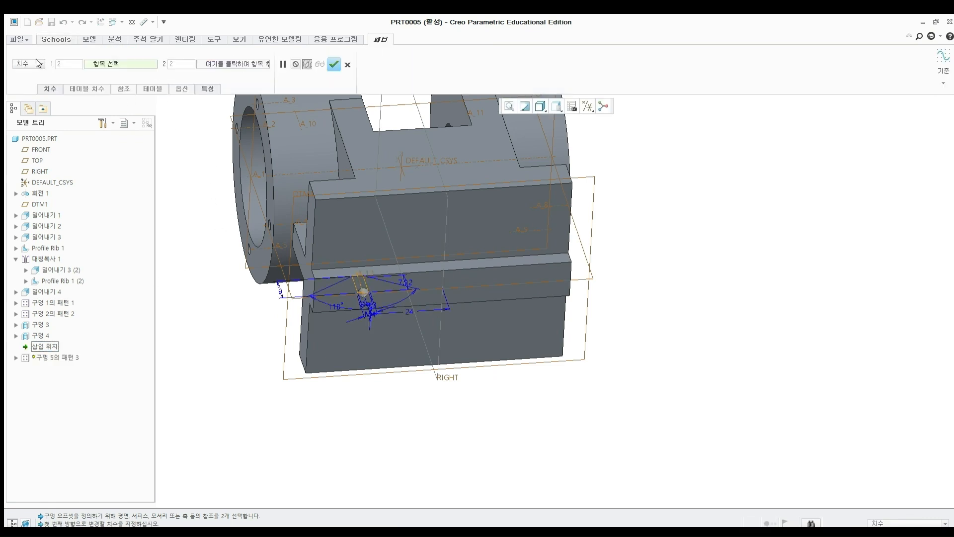
{"action": "left_click", "coordinate": [37, 64]}
{"action": "left_click", "coordinate": [28, 79]}
{"action": "left_click", "coordinate": [323, 263]}
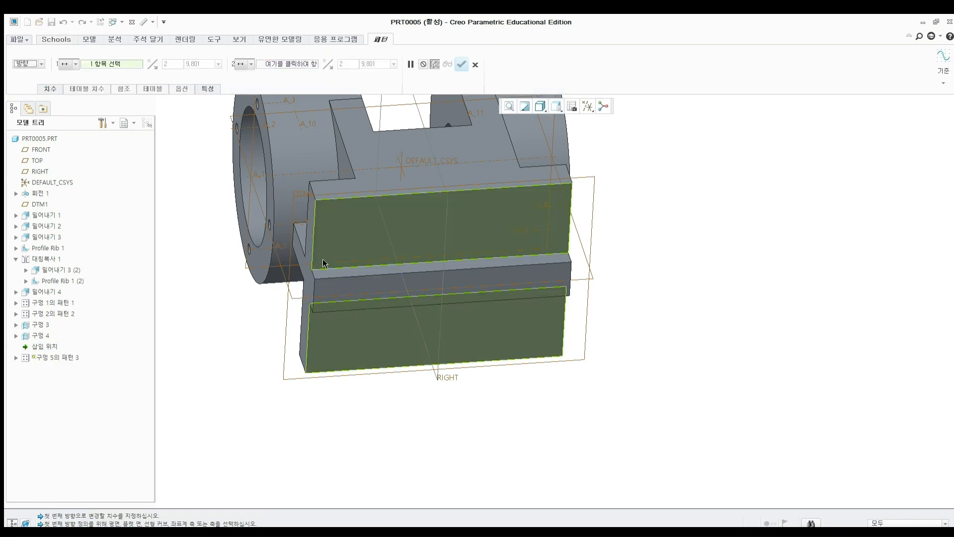
{"action": "left_click", "coordinate": [330, 264]}
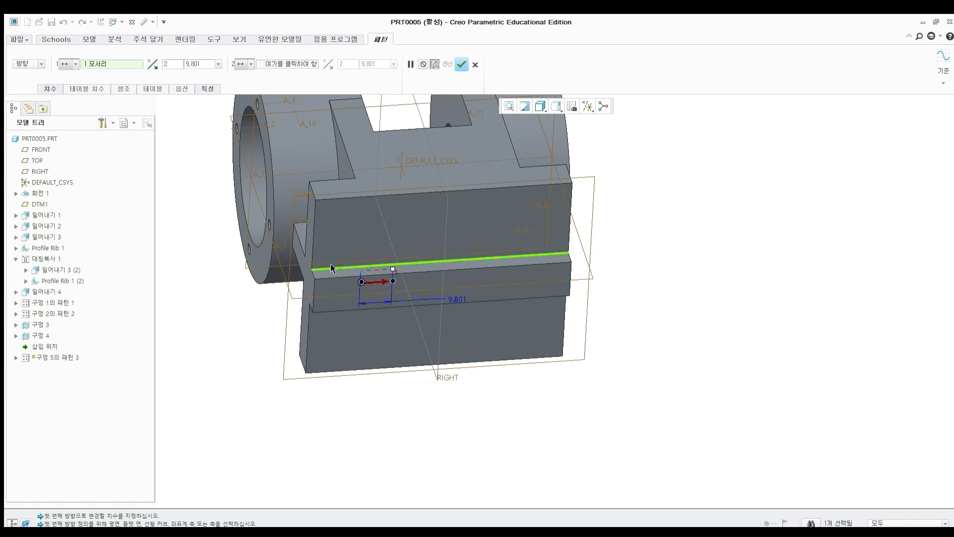
{"action": "type", "text": "3"}
{"action": "double_click", "coordinate": [199, 64]}
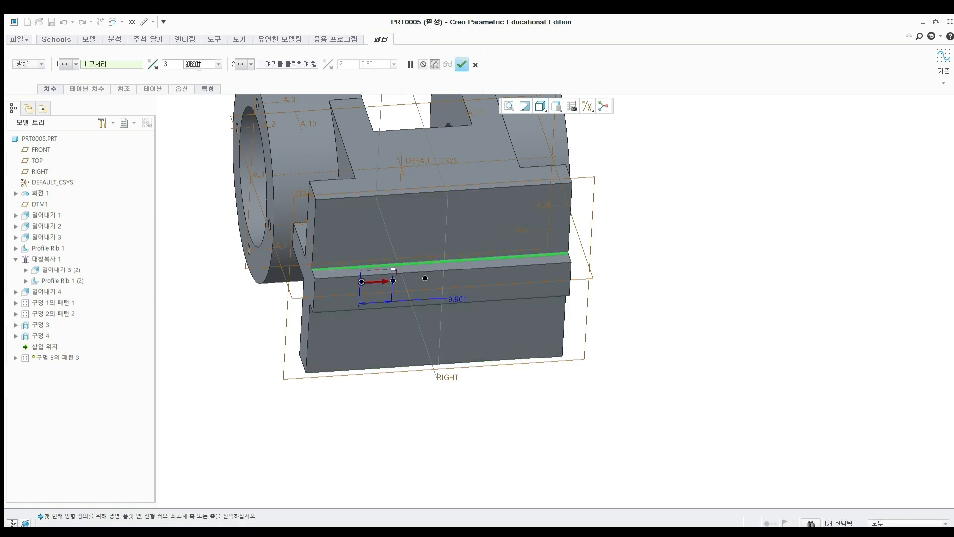
{"action": "type", "text": "24"}
{"action": "key", "text": "Return"}
{"action": "middle_click", "coordinate": [536, 237]}
Start an extrusion sketched on the counterbore floor of the first cylinder's radial hole.
{"action": "middle_click_drag", "start_coordinate": [600, 274], "coordinate": [577, 291]}
{"action": "scroll", "coordinate": [593, 270], "scroll_direction": "up", "scroll_amount": 3}
{"action": "scroll", "coordinate": [557, 200], "scroll_direction": "down", "scroll_amount": 3}
{"action": "middle_click_drag", "start_coordinate": [537, 192], "coordinate": [547, 211]}
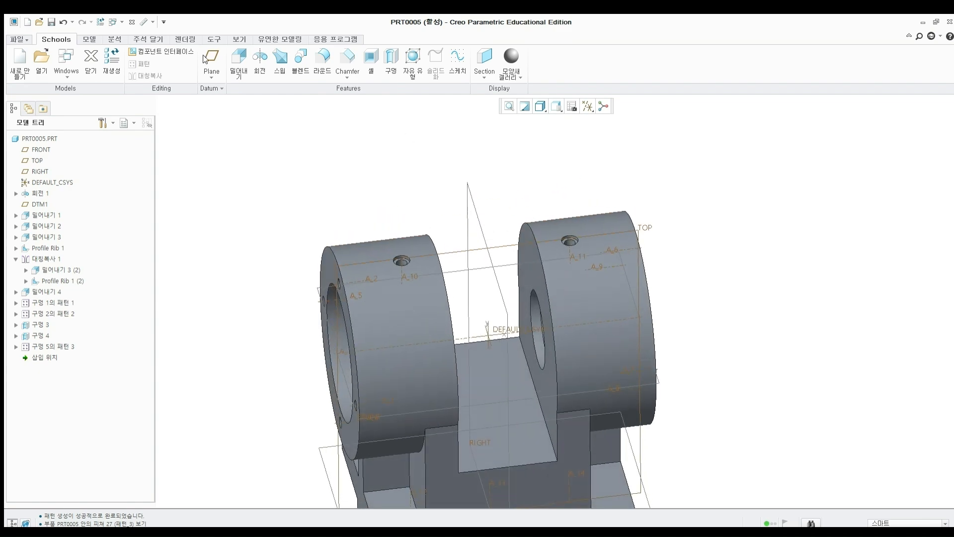
{"action": "left_click", "coordinate": [232, 63]}
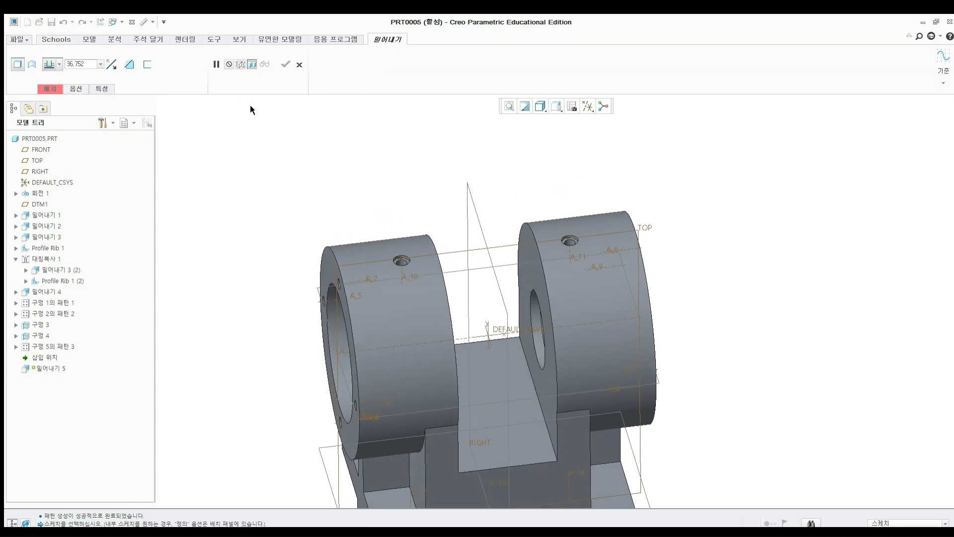
{"action": "scroll", "coordinate": [395, 257], "scroll_direction": "down", "scroll_amount": 5}
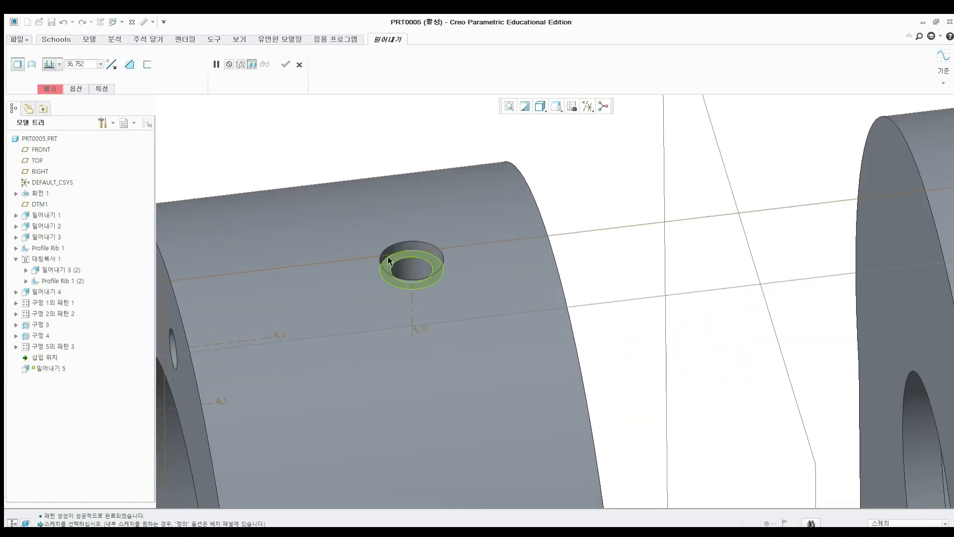
{"action": "left_click", "coordinate": [397, 255]}
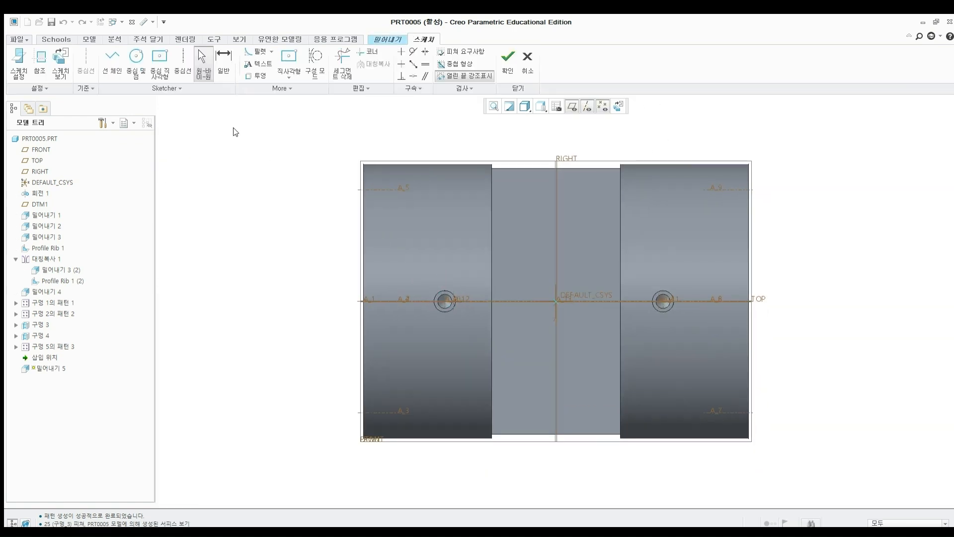
Sketch two equal small circles, each concentric with one of the cylinders' radial counterbored holes.
{"action": "left_click", "coordinate": [281, 89]}
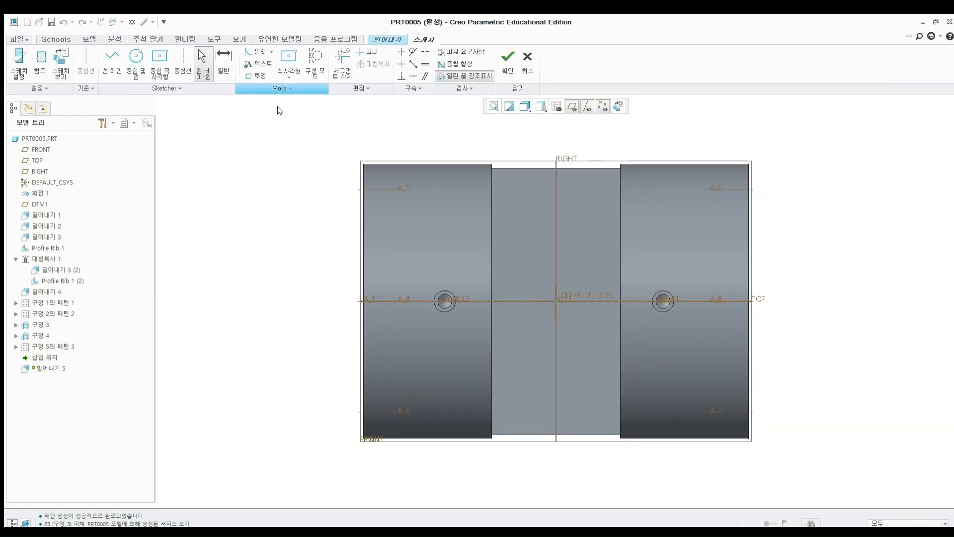
{"action": "scroll", "coordinate": [446, 300], "scroll_direction": "down", "scroll_amount": 3}
{"action": "left_click", "coordinate": [443, 298]}
{"action": "middle_click", "coordinate": [579, 295]}
{"action": "middle_click_drag", "start_coordinate": [731, 291], "coordinate": [683, 294], "text": "shift"}
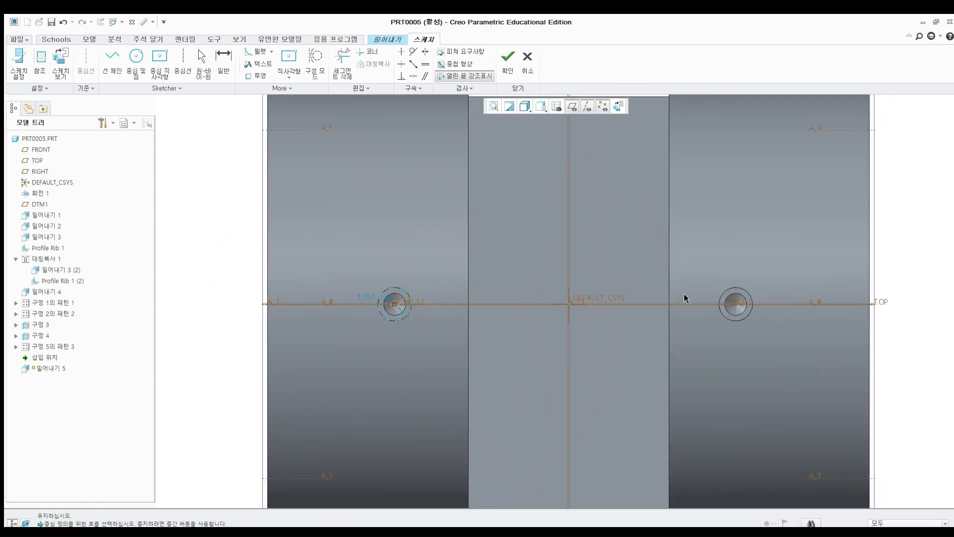
{"action": "left_click", "coordinate": [743, 296]}
{"action": "left_click", "coordinate": [737, 301]}
{"action": "middle_click", "coordinate": [747, 261]}
{"action": "middle_click", "coordinate": [745, 260]}
Set the small circles' diameter to 1 and finish the sketch.
{"action": "left_click_drag", "start_coordinate": [365, 297], "coordinate": [347, 270]}
{"action": "double_click", "coordinate": [345, 269]}
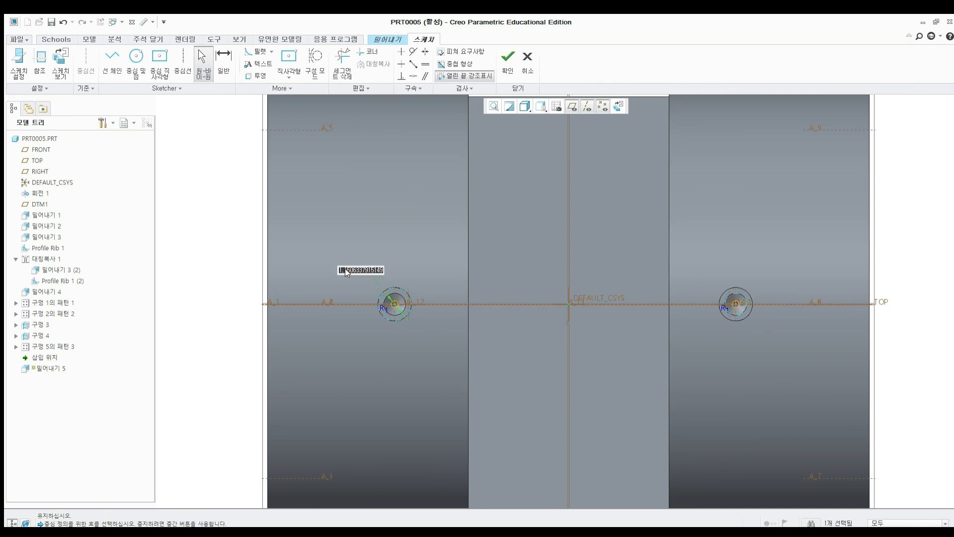
{"action": "key", "text": "Return"}
{"action": "left_click", "coordinate": [508, 58]}
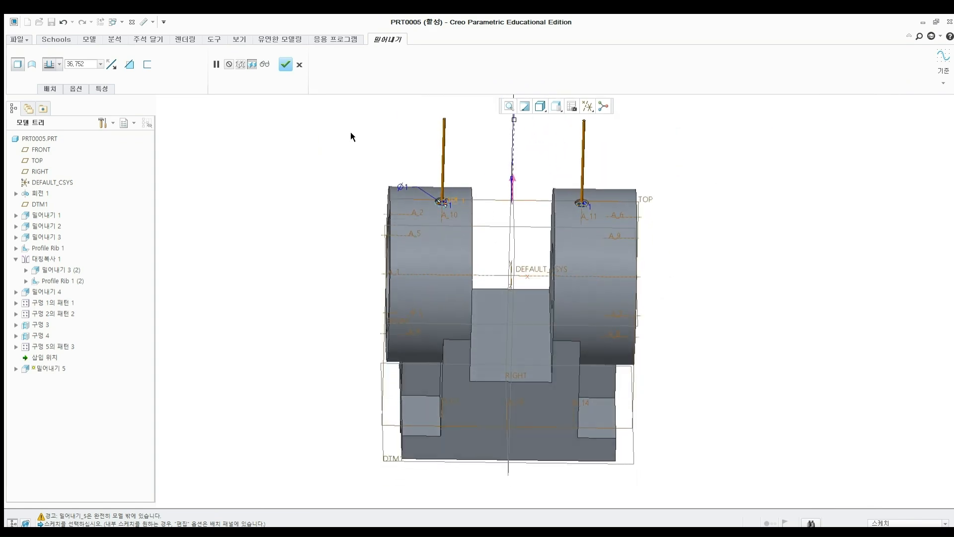
Extrude the two circles as a material-removing cut up to the selected inner bore surface and complete it.
{"action": "left_click", "coordinate": [128, 64]}
{"action": "middle_click_drag", "start_coordinate": [505, 200], "coordinate": [350, 132]}
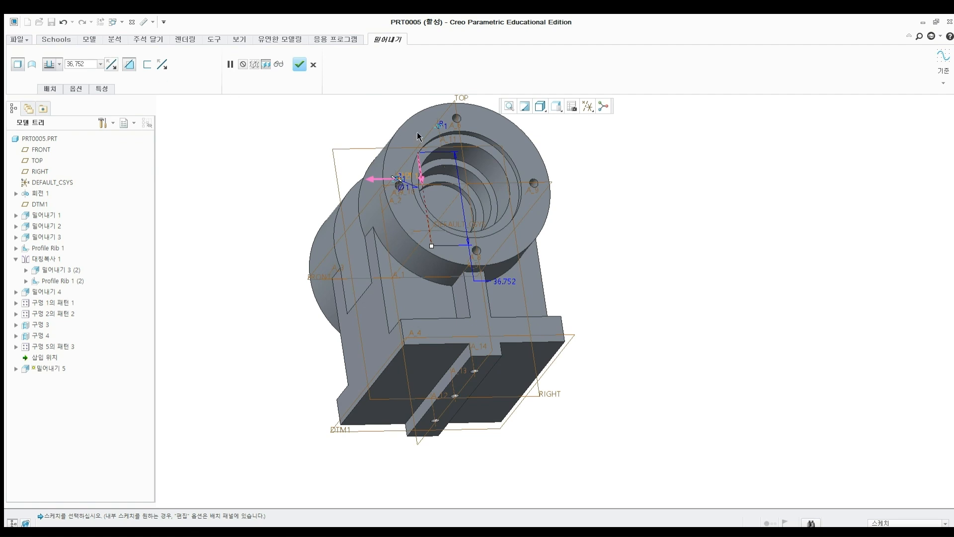
{"action": "scroll", "coordinate": [440, 145], "scroll_direction": "up", "scroll_amount": 3}
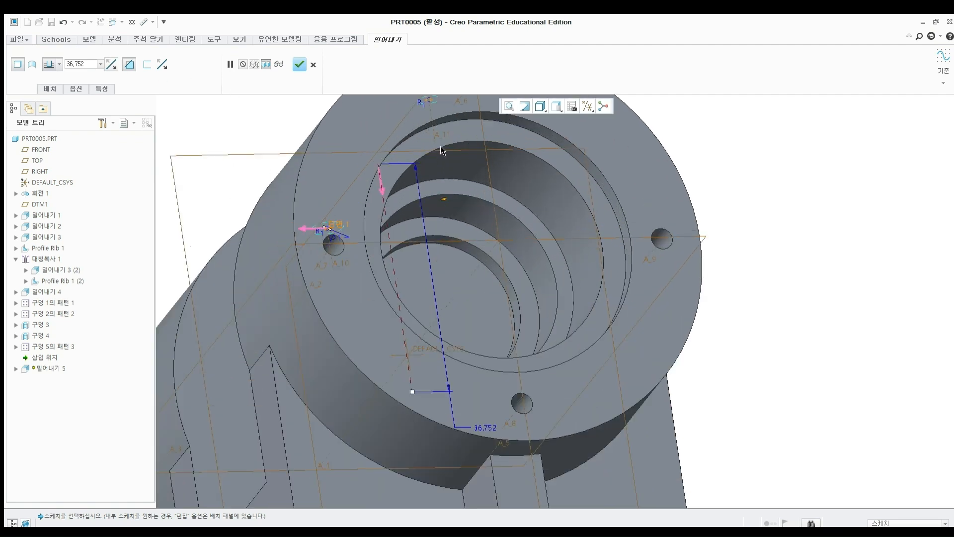
{"action": "left_click", "coordinate": [58, 66]}
{"action": "left_click", "coordinate": [52, 145]}
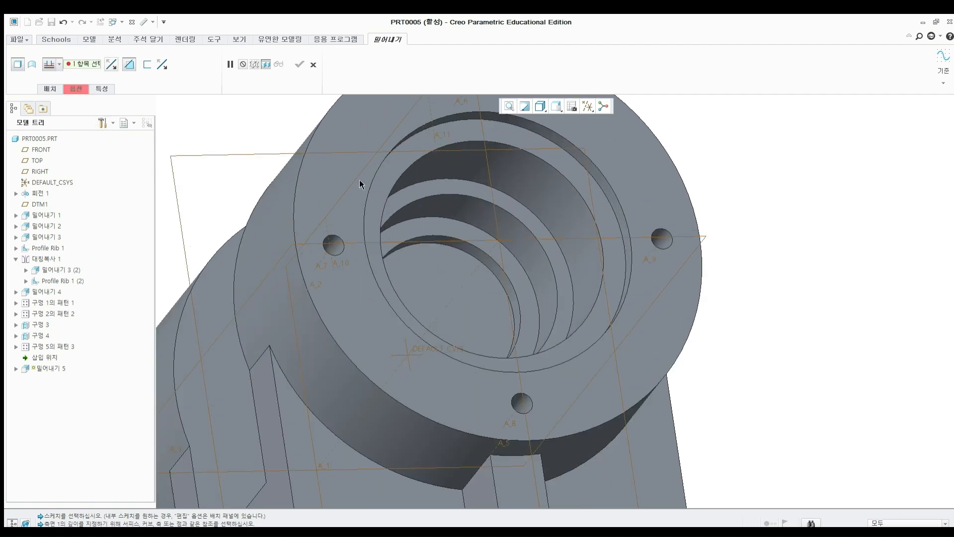
{"action": "left_click", "coordinate": [422, 208]}
{"action": "middle_click_drag", "start_coordinate": [351, 266], "coordinate": [398, 271]}
{"action": "scroll", "coordinate": [362, 260], "scroll_direction": "down", "scroll_amount": 3}
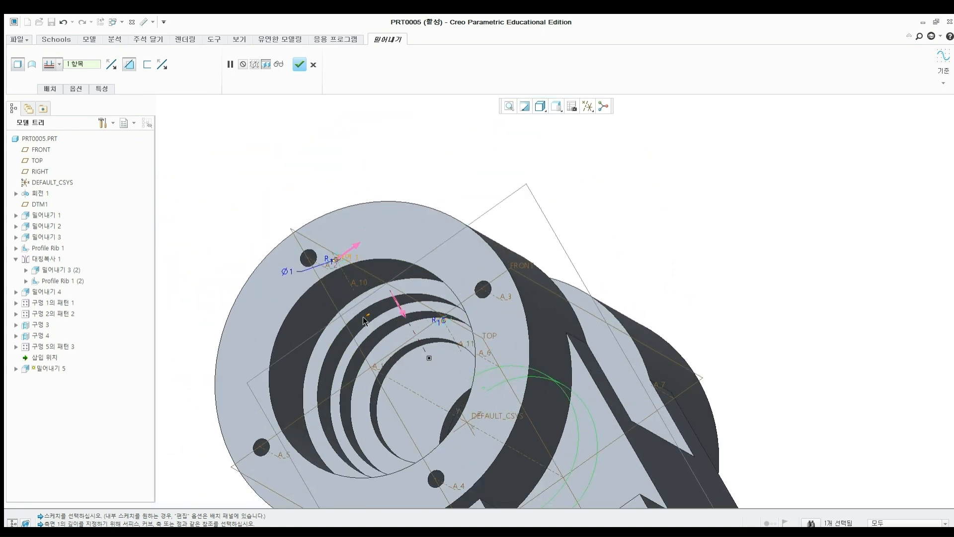
{"action": "left_click", "coordinate": [300, 64]}
Examine the small cut holes inside the stepped bores of both cylinders.
{"action": "mouse_move", "coordinate": [462, 195]}
{"action": "middle_mouse_down"}
{"action": "mouse_move", "coordinate": [514, 185]}
{"action": "mouse_move", "coordinate": [503, 156]}
{"action": "mouse_move", "coordinate": [475, 189]}
{"action": "middle_mouse_up"}
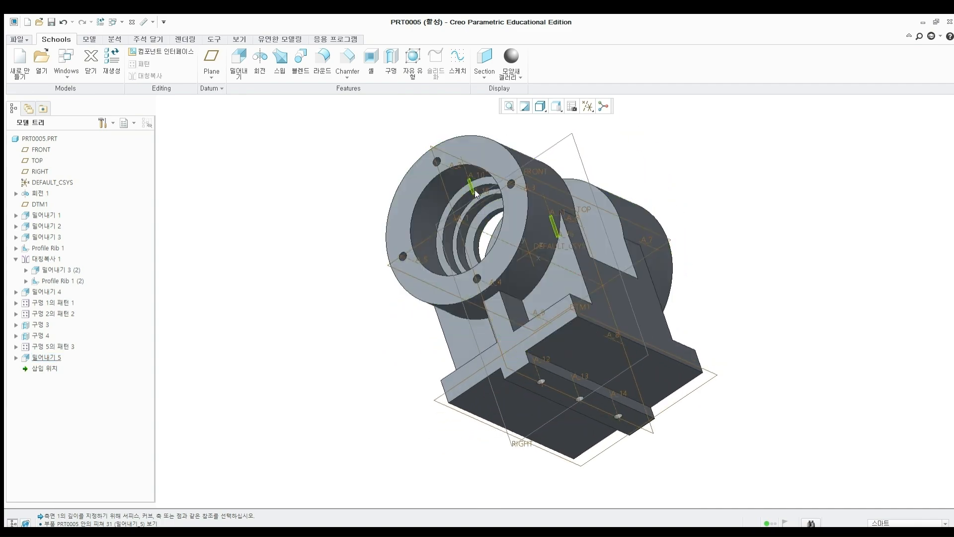
{"action": "scroll", "coordinate": [475, 189], "scroll_direction": "down", "scroll_amount": 3}
{"action": "scroll", "coordinate": [475, 190], "scroll_direction": "up", "scroll_amount": 3}
{"action": "middle_click_drag", "start_coordinate": [576, 197], "coordinate": [701, 159]}
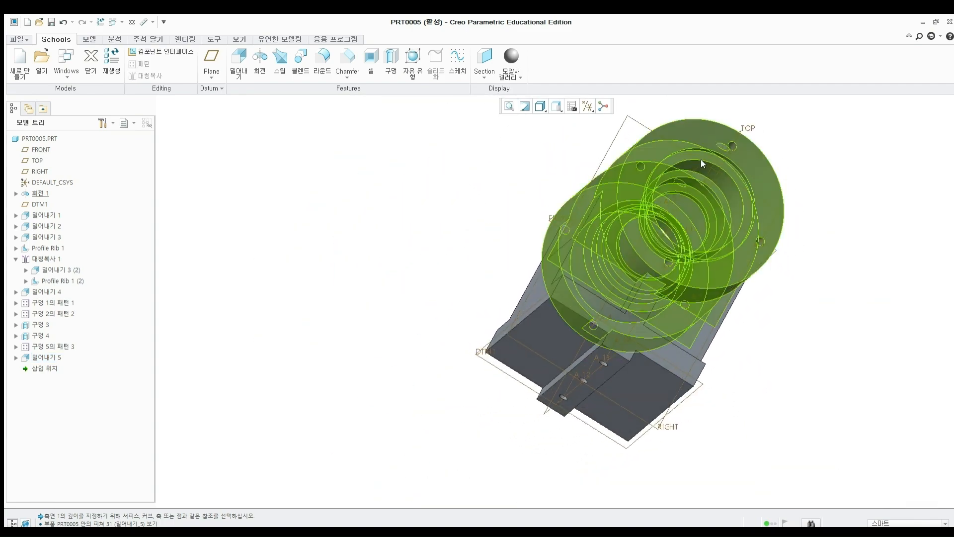
{"action": "scroll", "coordinate": [696, 181], "scroll_direction": "down", "scroll_amount": 8}
{"action": "scroll", "coordinate": [931, 113], "scroll_direction": "up", "scroll_amount": 8}
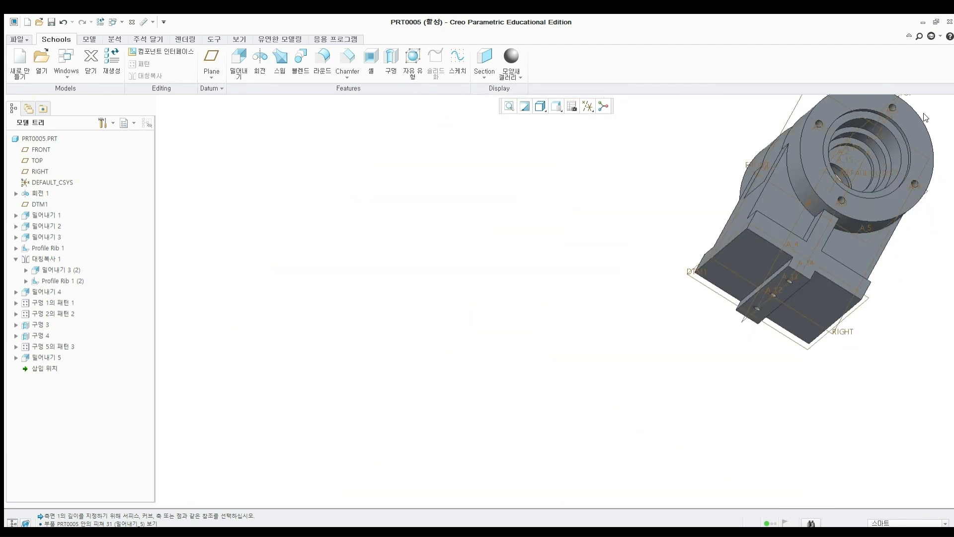
{"action": "middle_click_drag", "start_coordinate": [919, 129], "coordinate": [526, 263]}
{"action": "scroll", "coordinate": [446, 234], "scroll_direction": "down", "scroll_amount": 1}
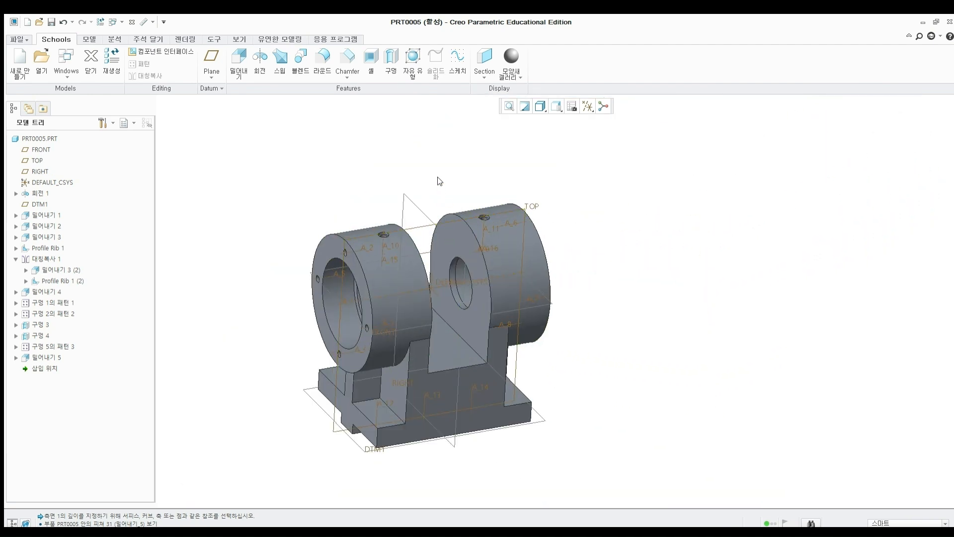
Apply a D x D edge chamfer of 1 to the outer bore rims of both cylinders.
{"action": "left_click", "coordinate": [338, 60]}
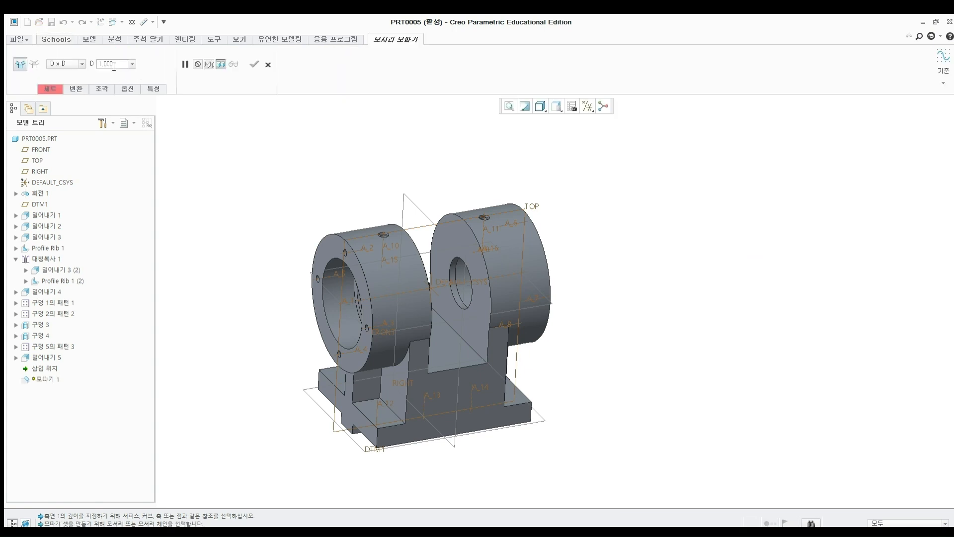
{"action": "left_click", "coordinate": [328, 323]}
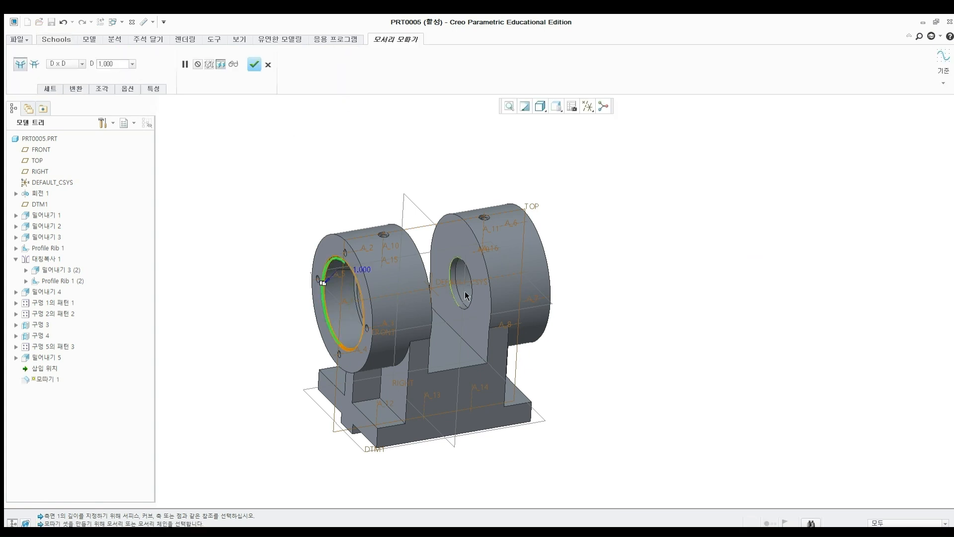
{"action": "middle_click_drag", "start_coordinate": [328, 323], "coordinate": [607, 320]}
{"action": "scroll", "coordinate": [608, 321], "scroll_direction": "up", "scroll_amount": 3}
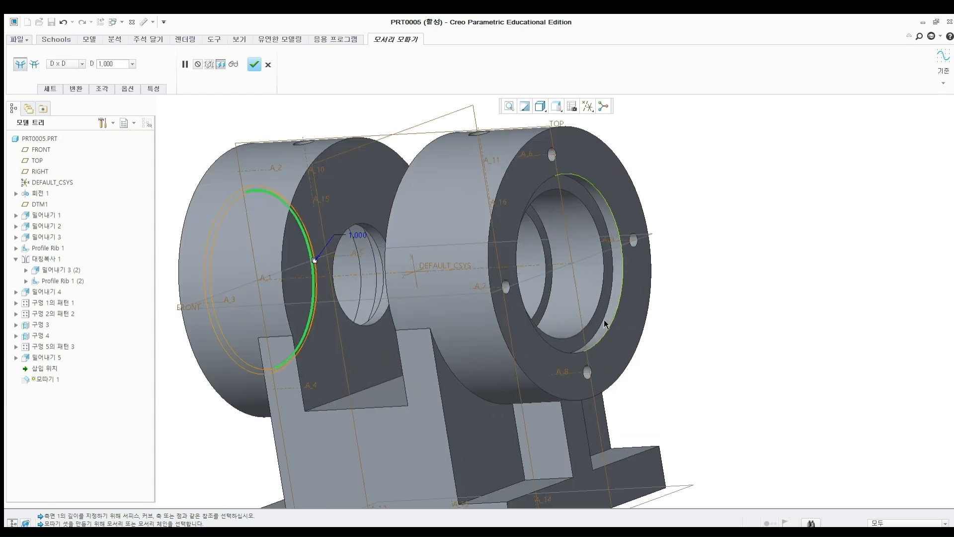
{"action": "left_click", "coordinate": [612, 330]}
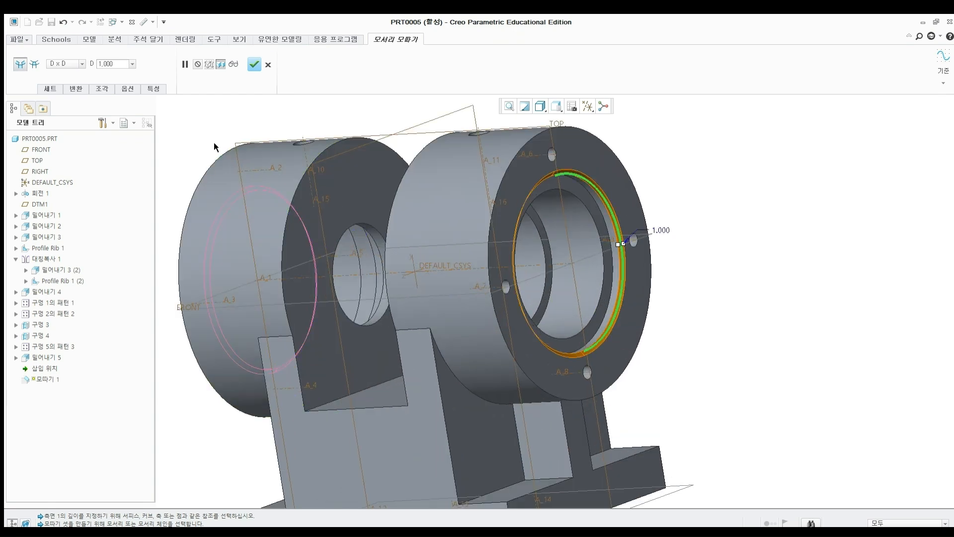
Combine both bore rims in one chamfer set, add the second cylinder's inner bore step edge, and complete the chamfer.
{"action": "left_click", "coordinate": [50, 89]}
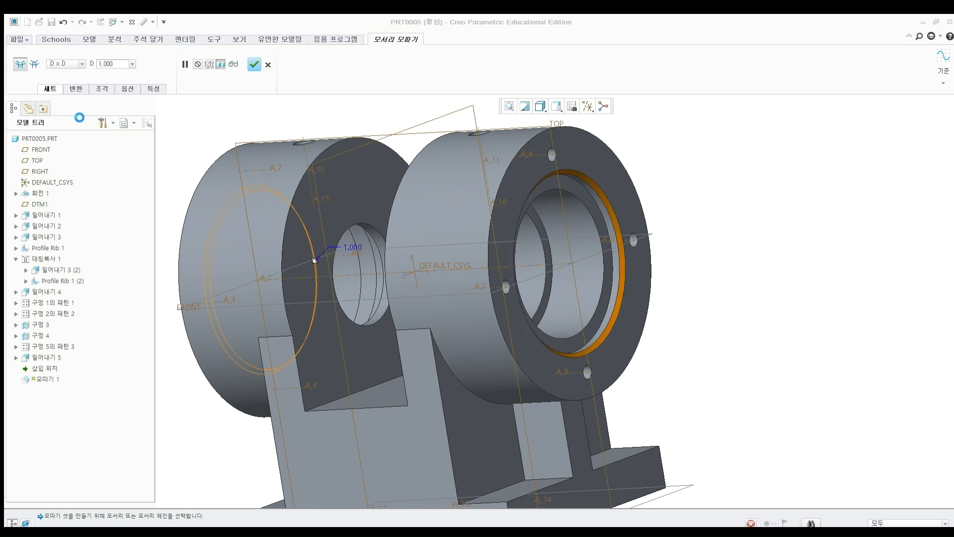
{"action": "left_click", "coordinate": [313, 258]}
{"action": "left_click", "coordinate": [608, 333], "text": "ctrl"}
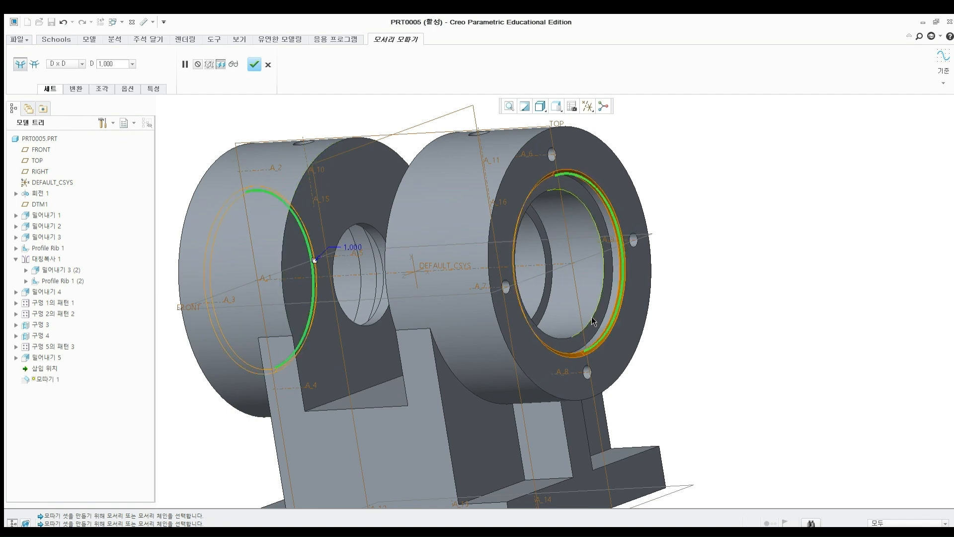
{"action": "left_click", "coordinate": [591, 317], "text": "ctrl"}
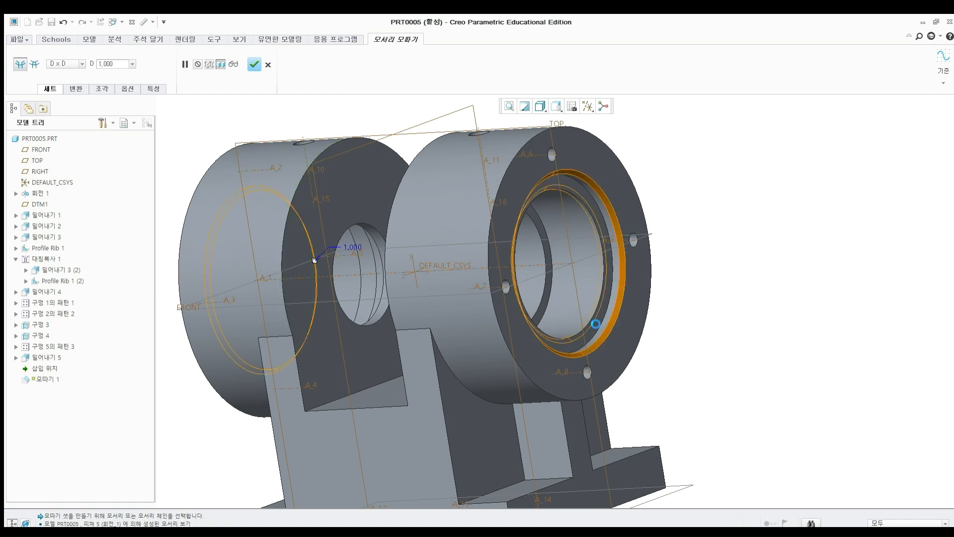
{"action": "left_click", "coordinate": [254, 63]}
{"action": "scroll", "coordinate": [666, 206], "scroll_direction": "up", "scroll_amount": 4}
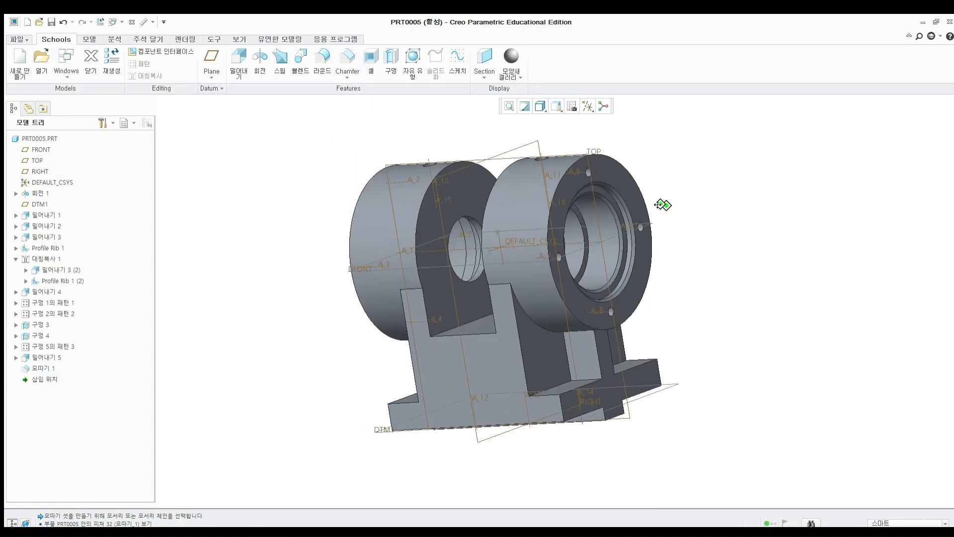
Start a round of radius 6 on the front and rear edges of the slot floor between the cylinders.
{"action": "left_click", "coordinate": [322, 61]}
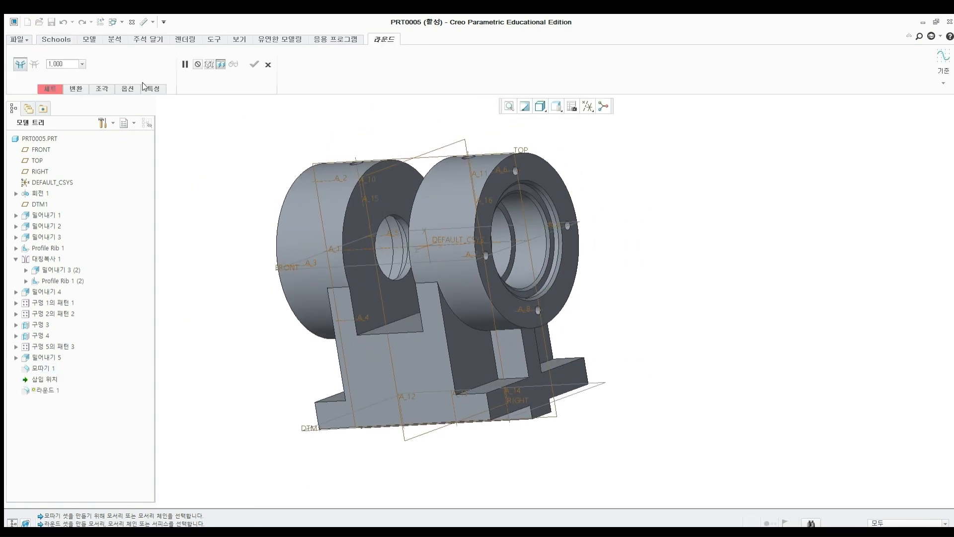
{"action": "double_click", "coordinate": [53, 65]}
{"action": "type", "text": "8"}
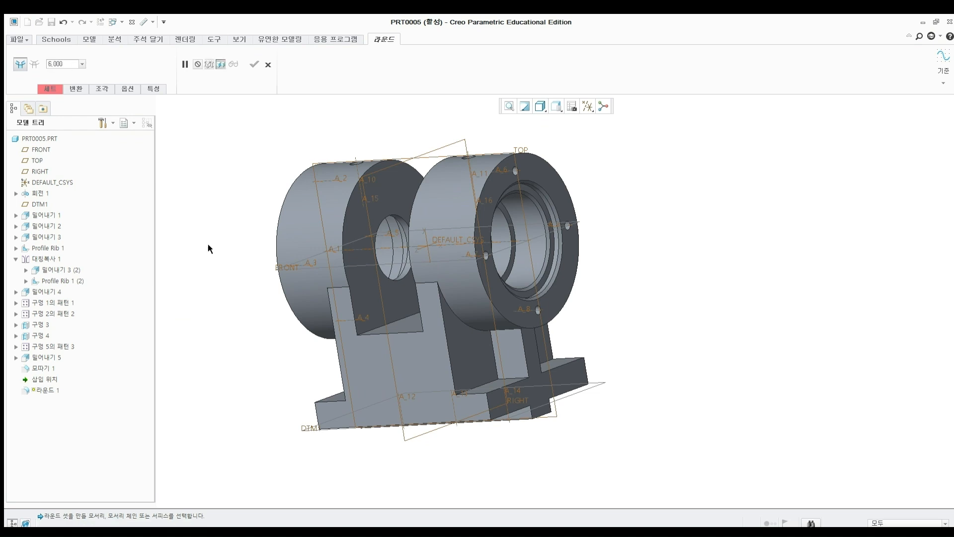
{"action": "middle_click_drag", "start_coordinate": [208, 248], "coordinate": [240, 240]}
{"action": "left_click", "coordinate": [351, 315]}
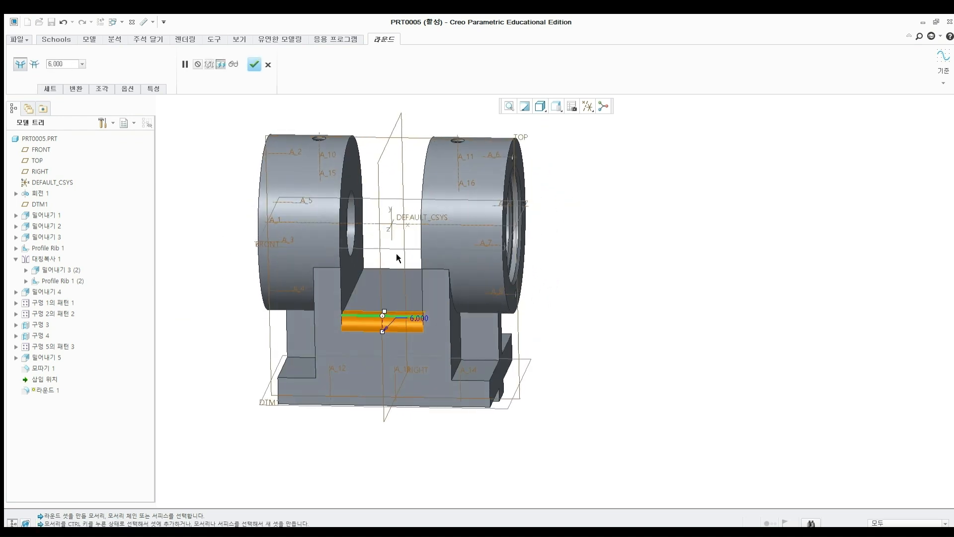
Add a new round set of radius 3 on the front and rear edges of the slot's side walls along both cylinders.
{"action": "left_click", "coordinate": [48, 89]}
{"action": "left_click", "coordinate": [55, 112]}
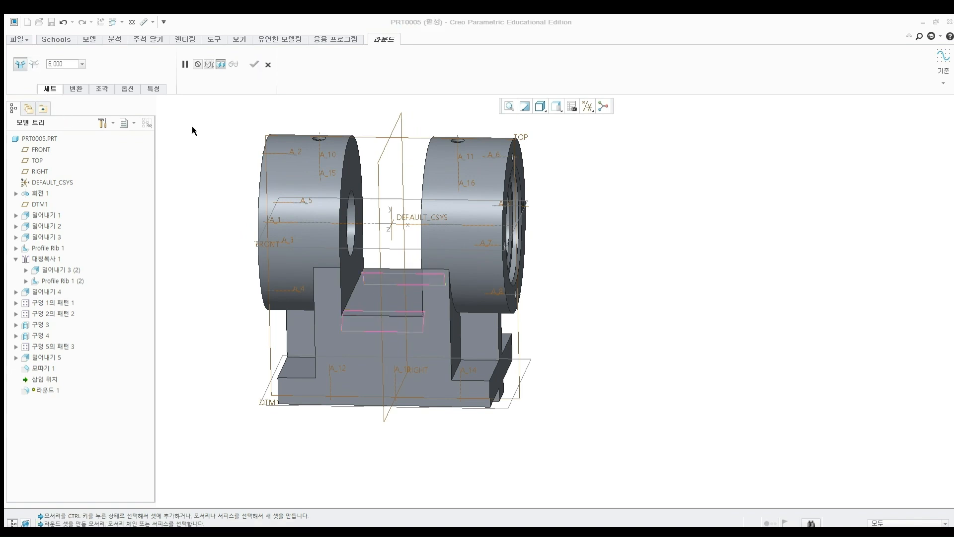
{"action": "left_click", "coordinate": [74, 64]}
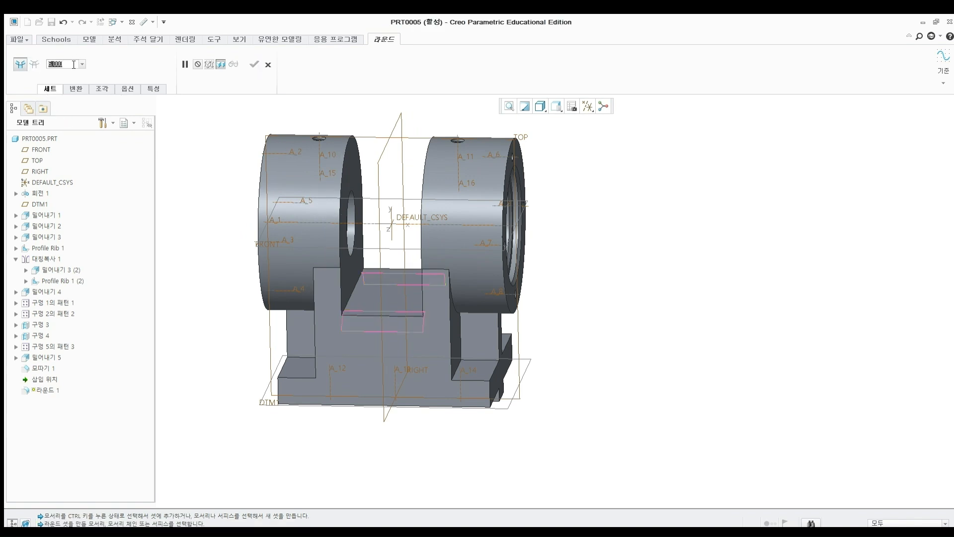
{"action": "left_click", "coordinate": [340, 172]}
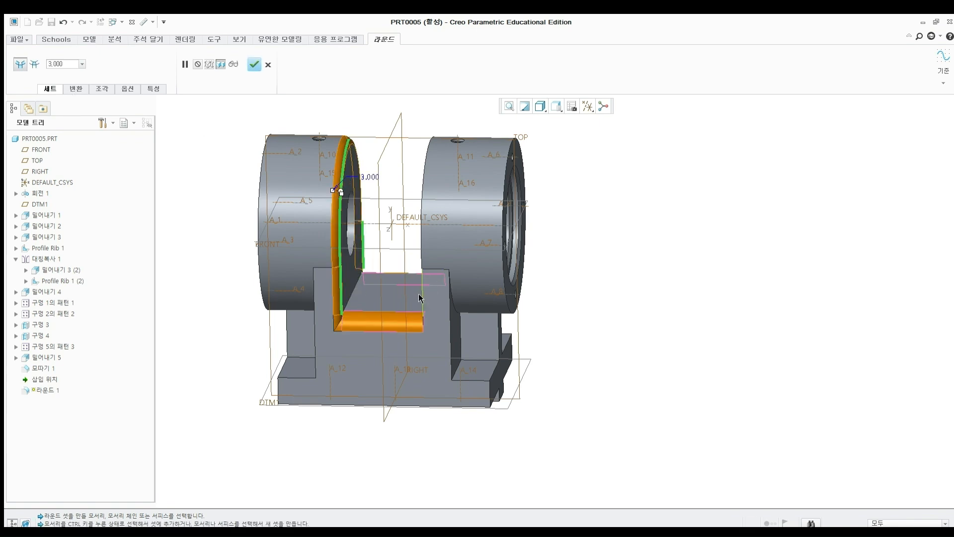
{"action": "left_click", "coordinate": [419, 255], "text": "ctrl"}
{"action": "middle_click_drag", "start_coordinate": [426, 254], "coordinate": [458, 247]}
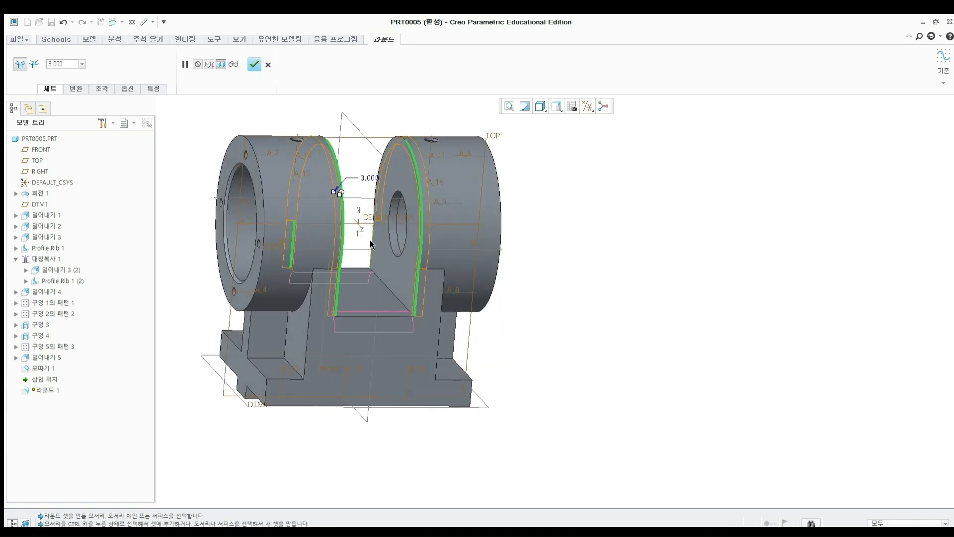
{"action": "left_click", "coordinate": [372, 245], "text": "ctrl"}
Add the support, rib, cylinder and base-flange edges of the pocket on one side under the first cylinder to the radius 3 round set.
{"action": "left_click", "coordinate": [298, 306], "text": "ctrl"}
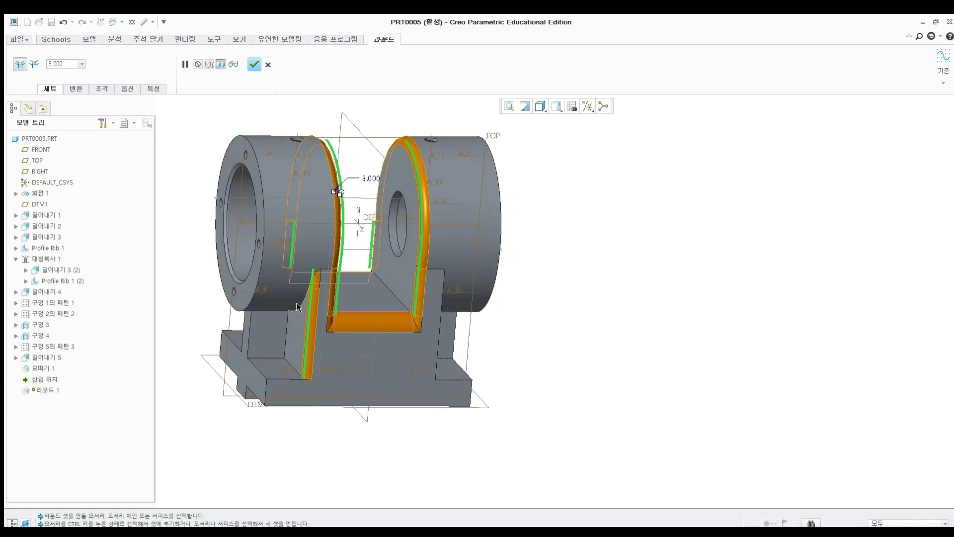
{"action": "left_click", "coordinate": [296, 304], "text": "ctrl"}
{"action": "left_click", "coordinate": [284, 323], "text": "ctrl"}
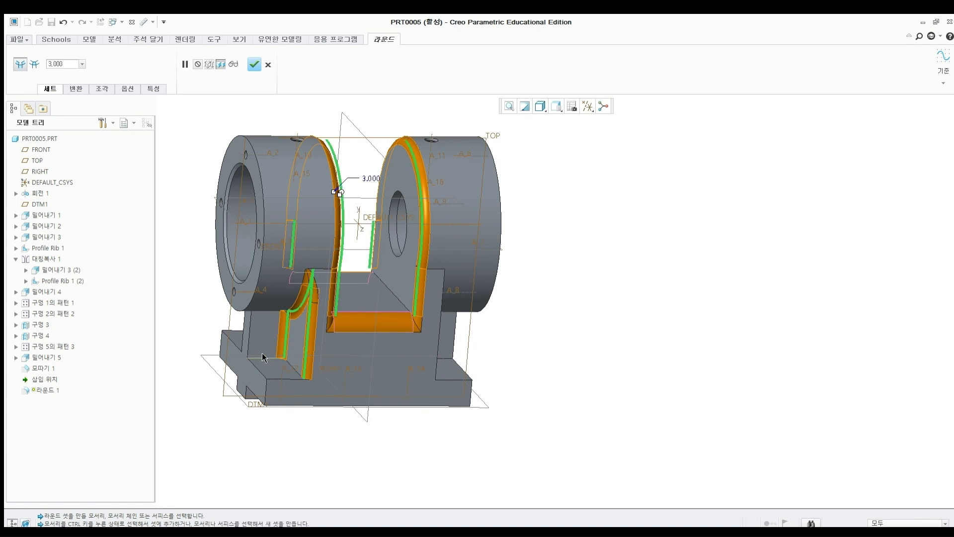
{"action": "left_click", "coordinate": [259, 376], "text": "ctrl"}
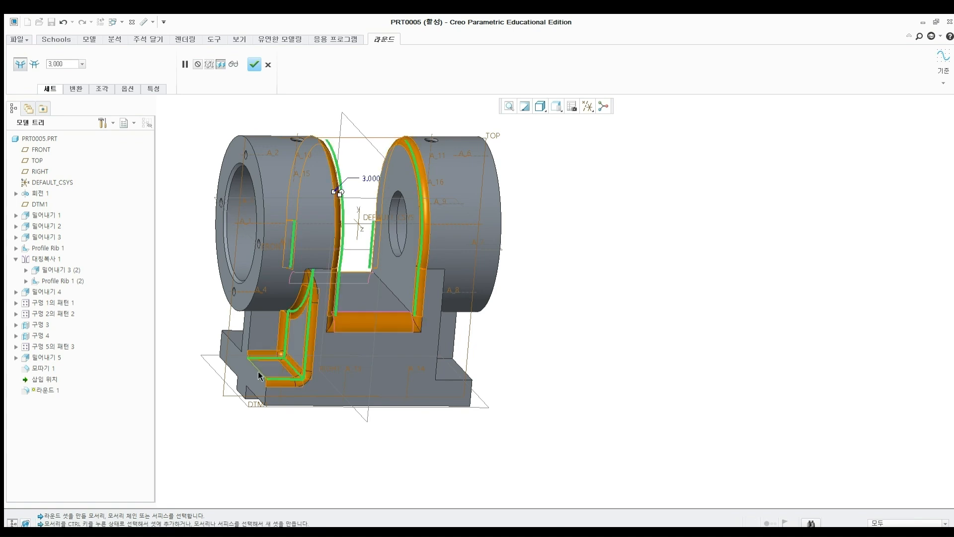
{"action": "left_click", "coordinate": [259, 371], "text": "ctrl"}
{"action": "left_click", "coordinate": [264, 390], "text": "ctrl"}
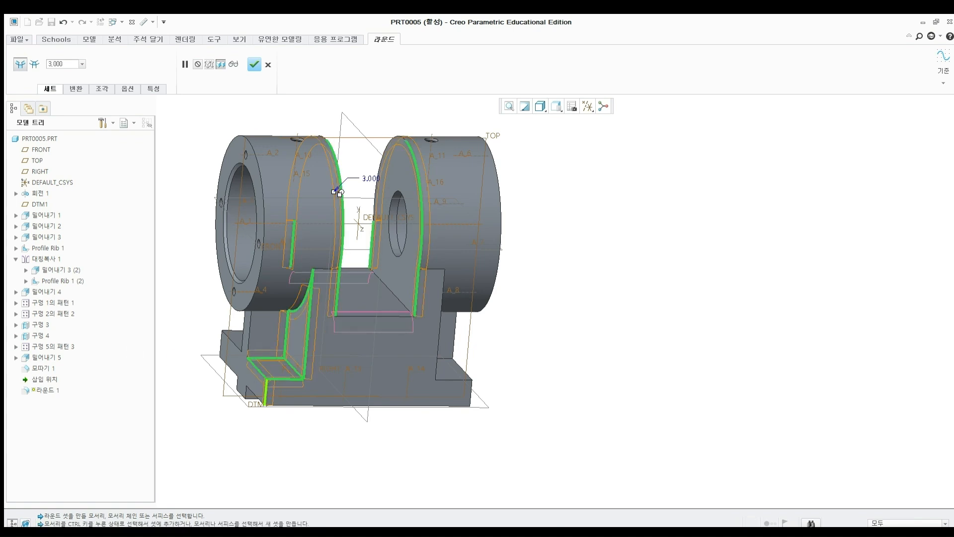
Extend the radius 3 set to the rib end and the rib, support, cylinder and flange edges on the first cylinder's other side.
{"action": "mouse_move", "coordinate": [272, 293]}
{"action": "middle_mouse_down"}
{"action": "mouse_move", "coordinate": [330, 325]}
{"action": "mouse_move", "coordinate": [339, 302]}
{"action": "mouse_move", "coordinate": [323, 297]}
{"action": "mouse_move", "coordinate": [366, 290]}
{"action": "mouse_move", "coordinate": [287, 295]}
{"action": "middle_mouse_up"}
{"action": "left_click", "coordinate": [291, 321], "text": "ctrl"}
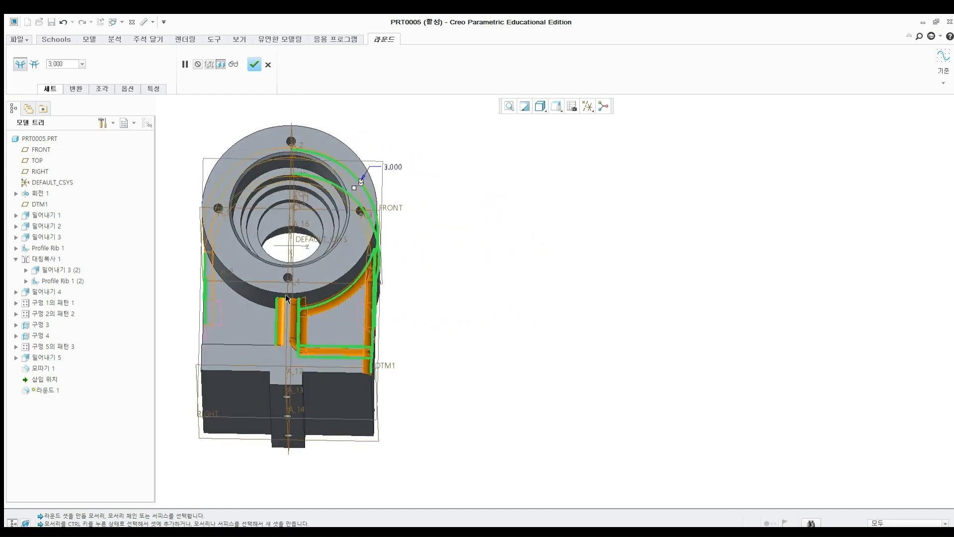
{"action": "scroll", "coordinate": [285, 294], "scroll_direction": "up", "scroll_amount": 5}
{"action": "scroll", "coordinate": [292, 294], "scroll_direction": "down", "scroll_amount": 5}
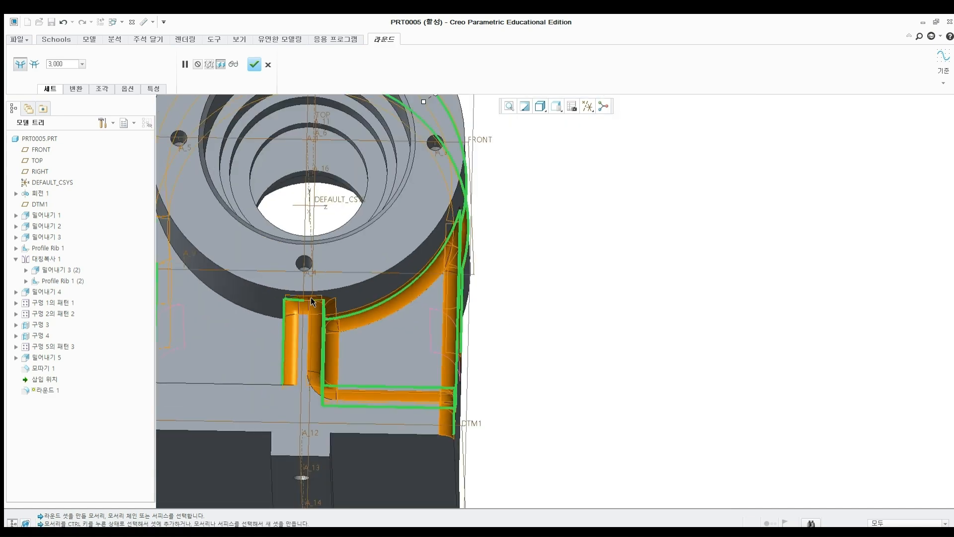
{"action": "middle_click_drag", "start_coordinate": [311, 297], "coordinate": [357, 299]}
{"action": "left_click", "coordinate": [356, 299], "text": "ctrl"}
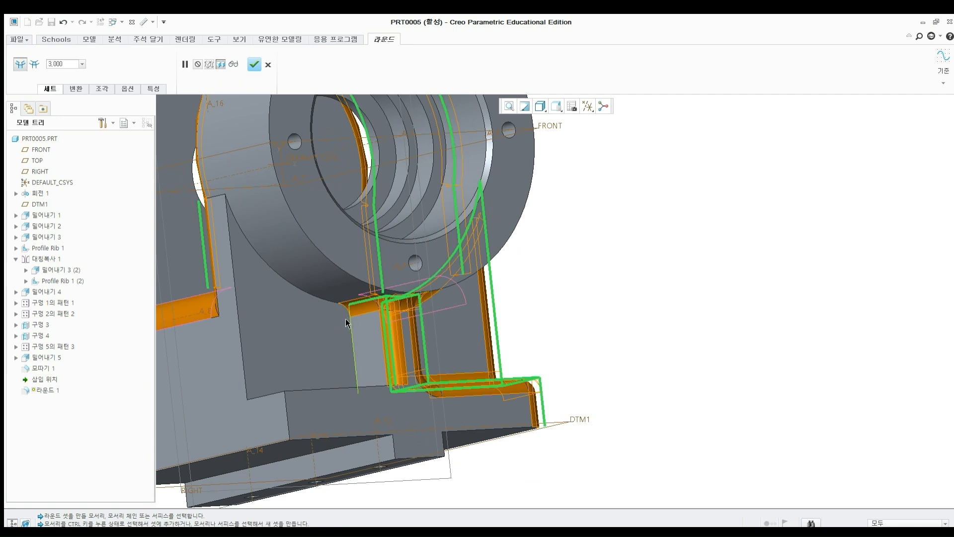
{"action": "left_click", "coordinate": [320, 301], "text": "ctrl"}
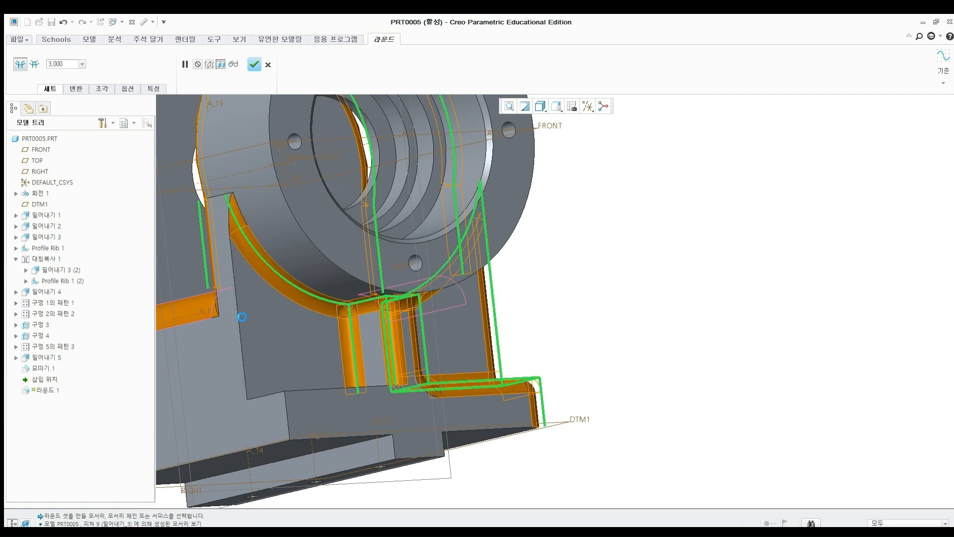
{"action": "left_click", "coordinate": [328, 394], "text": "ctrl"}
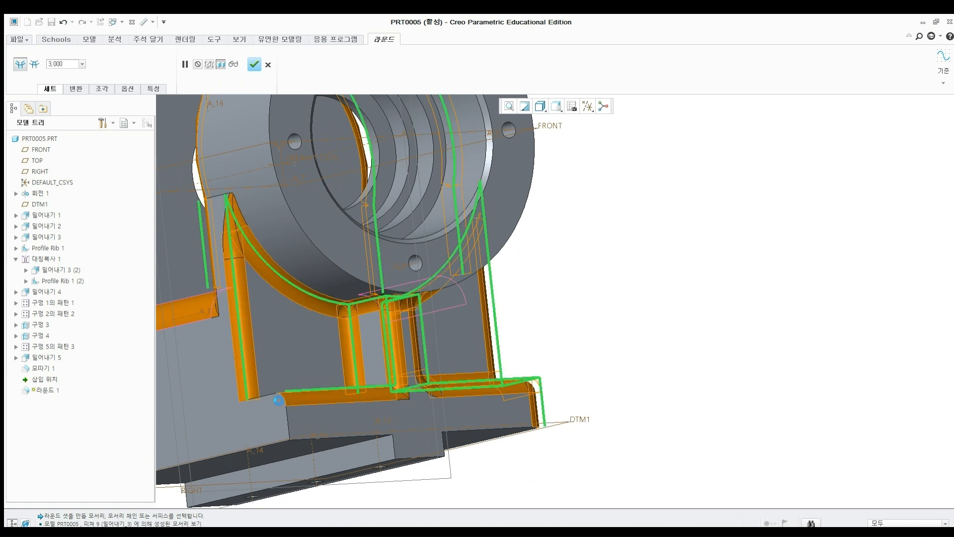
{"action": "middle_click_drag", "start_coordinate": [369, 378], "coordinate": [433, 326]}
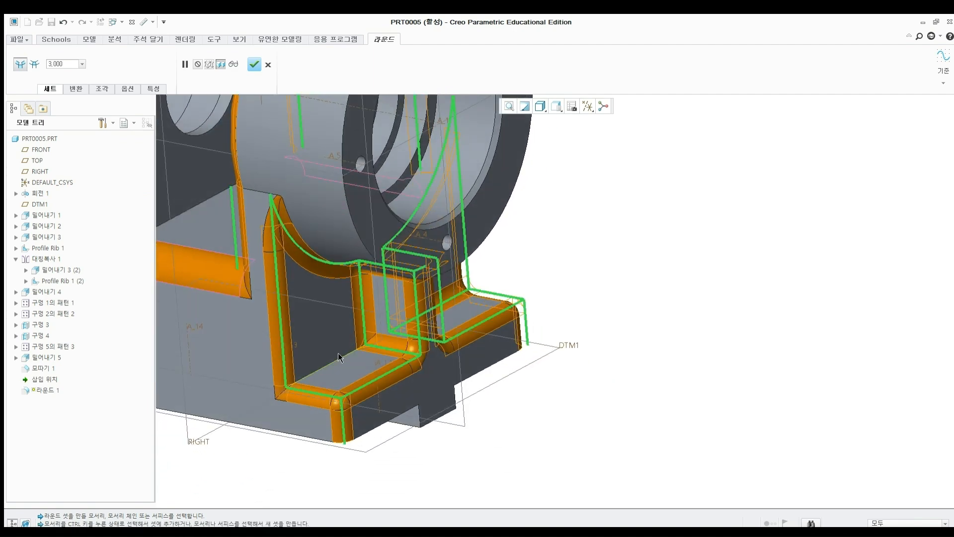
Add the flange, rib, support and cylinder edges on one side under the second cylinder to the radius 3 round set.
{"action": "middle_click_drag", "start_coordinate": [319, 341], "coordinate": [465, 338], "text": "shift"}
{"action": "scroll", "coordinate": [463, 335], "scroll_direction": "up", "scroll_amount": 3}
{"action": "middle_click_drag", "start_coordinate": [371, 324], "coordinate": [463, 330]}
{"action": "middle_click_drag", "start_coordinate": [323, 316], "coordinate": [462, 350], "text": "shift"}
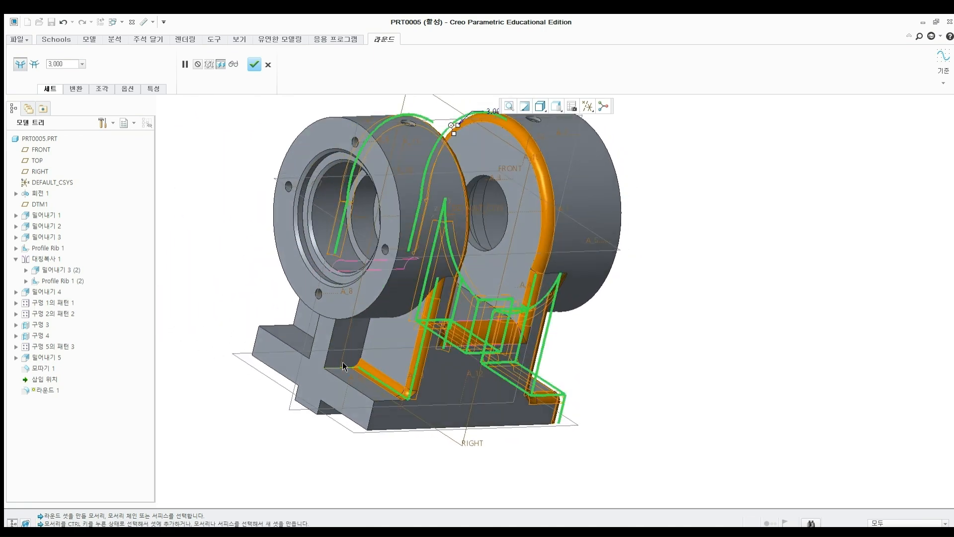
{"action": "left_click", "coordinate": [351, 369], "text": "ctrl"}
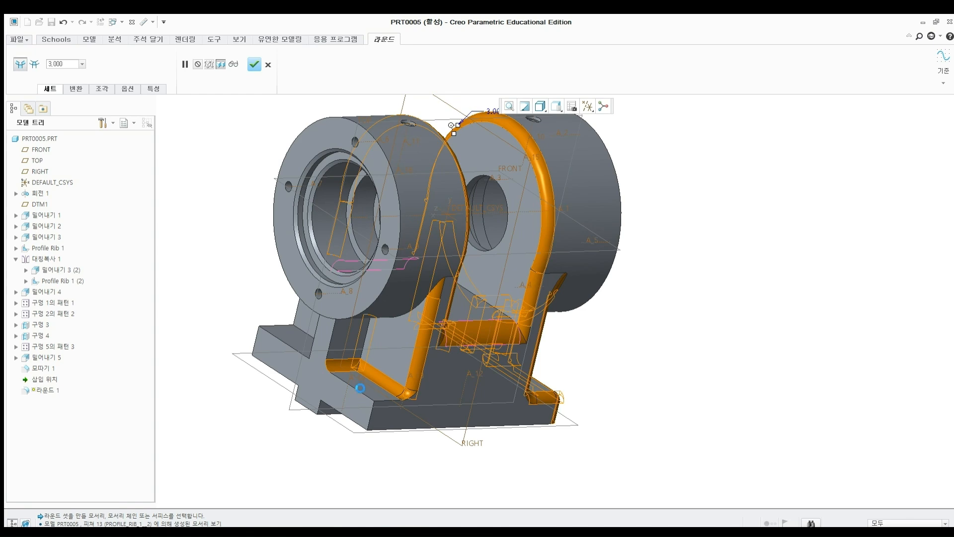
{"action": "left_click", "coordinate": [356, 388], "text": "ctrl"}
{"action": "left_click", "coordinate": [388, 400], "text": "ctrl"}
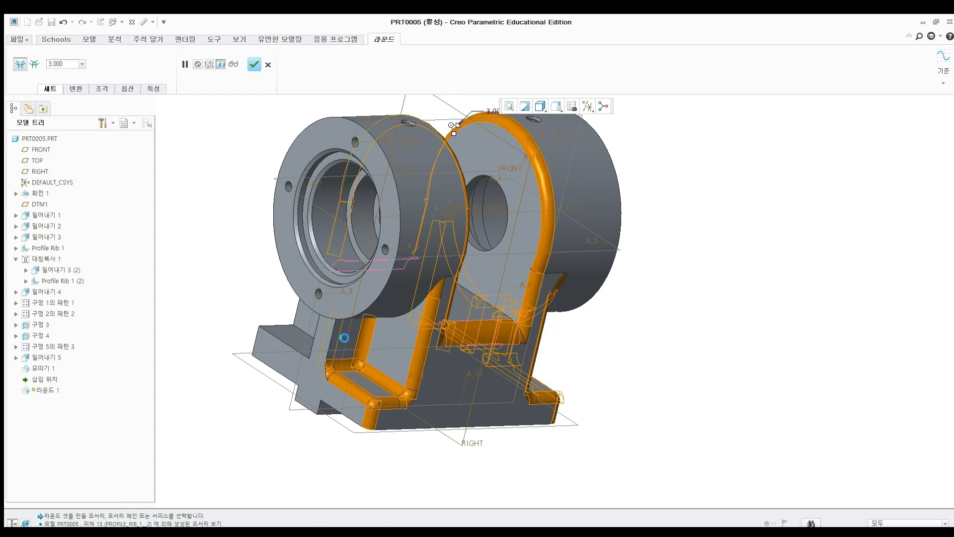
{"action": "scroll", "coordinate": [367, 321], "scroll_direction": "down", "scroll_amount": 4}
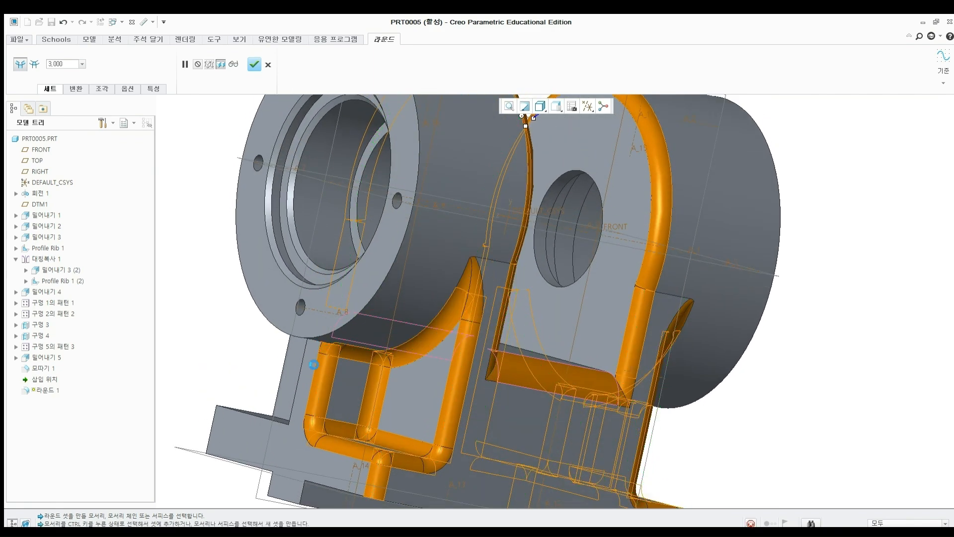
{"action": "left_click", "coordinate": [298, 366]}
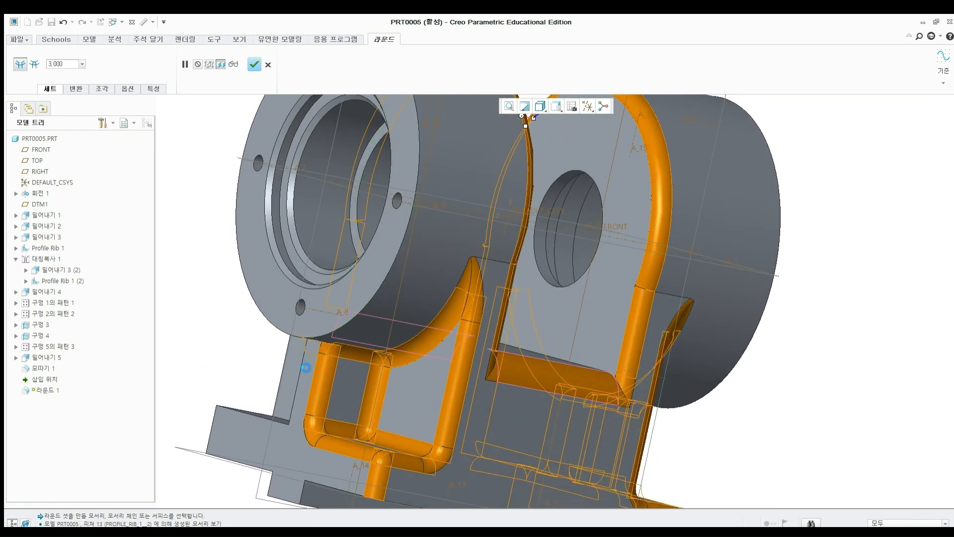
{"action": "middle_click_drag", "start_coordinate": [297, 360], "coordinate": [408, 406]}
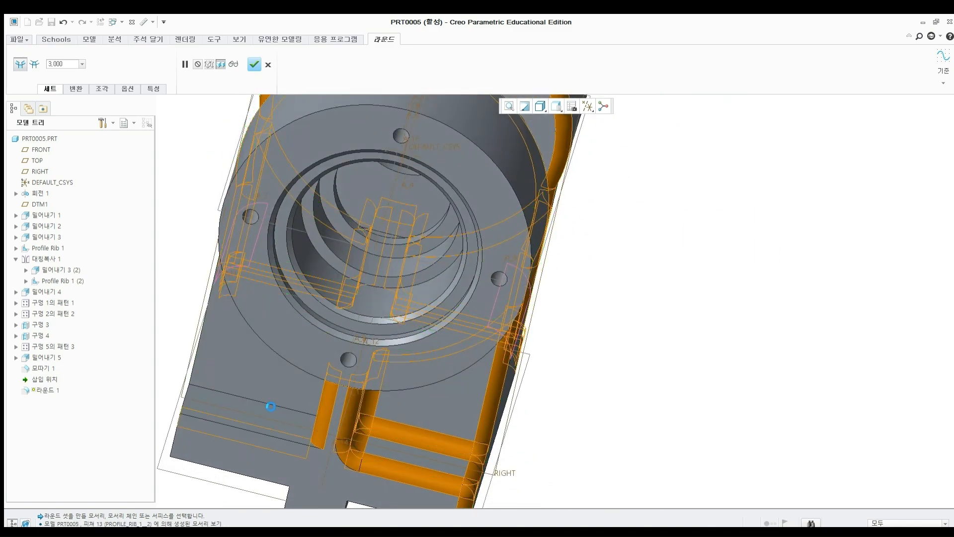
Add the remaining rib, support and base-flange edges on the second cylinder's other side to the radius 3 set, including the flange's vertical corner.
{"action": "scroll", "coordinate": [407, 343], "scroll_direction": "up", "scroll_amount": 3}
{"action": "middle_click_drag", "start_coordinate": [399, 352], "coordinate": [506, 296], "text": "shift"}
{"action": "middle_click_drag", "start_coordinate": [505, 297], "coordinate": [545, 278]}
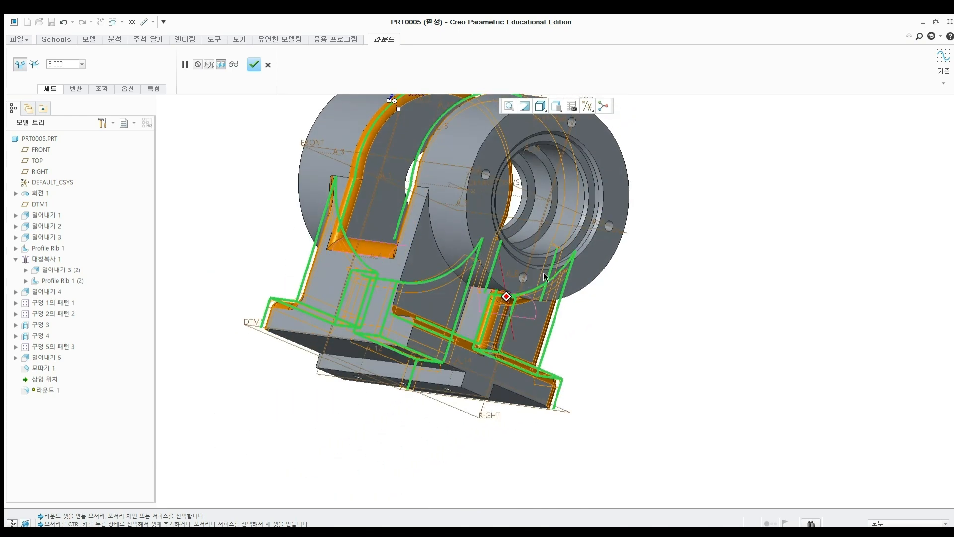
{"action": "left_click", "coordinate": [461, 317], "text": "ctrl"}
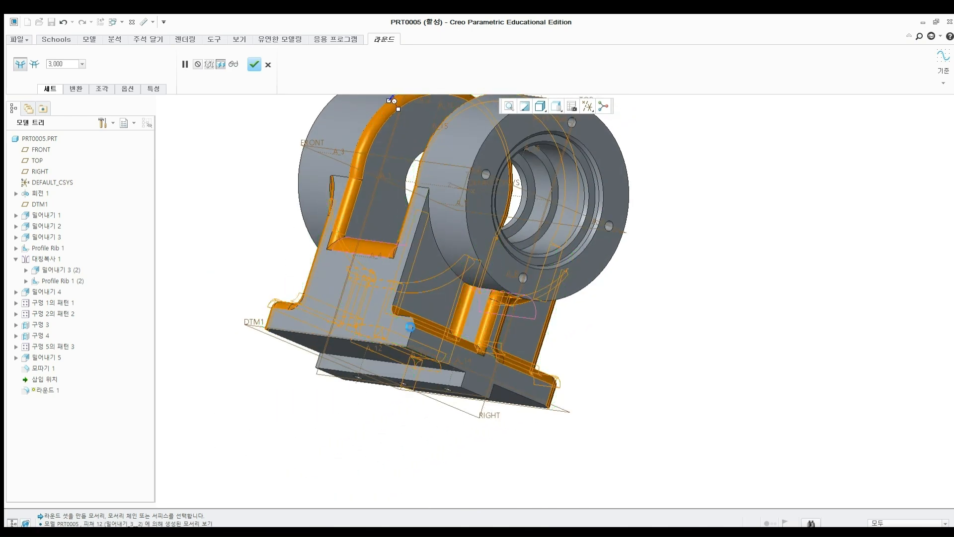
{"action": "scroll", "coordinate": [401, 324], "scroll_direction": "down", "scroll_amount": 3}
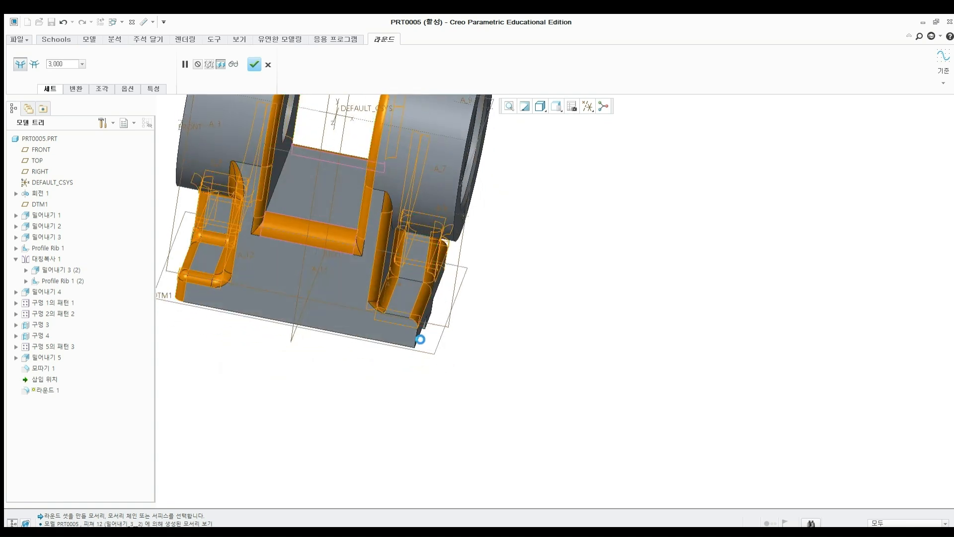
{"action": "left_click", "coordinate": [420, 341], "text": "ctrl"}
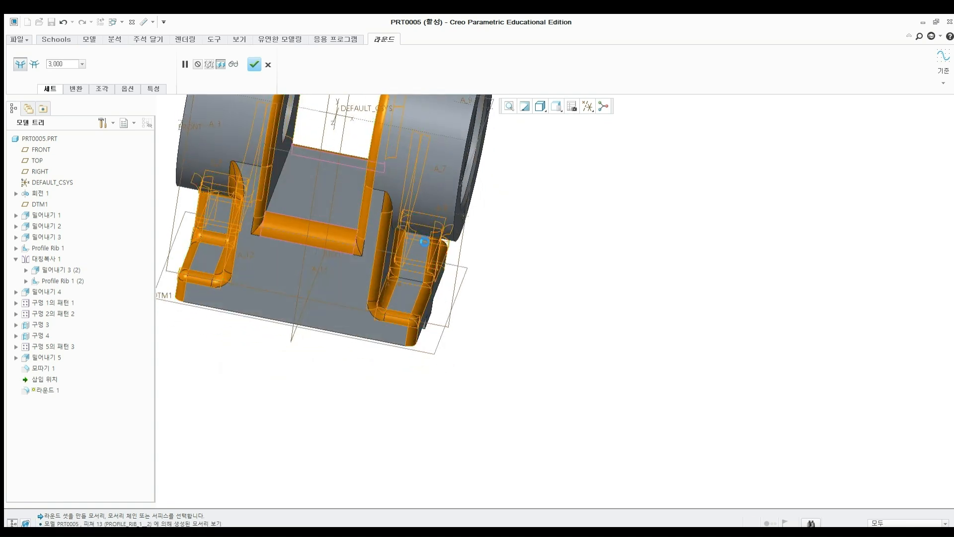
Add a new round set of radius 0.2 on the inner bore step edge of one cylinder.
{"action": "middle_click_drag", "start_coordinate": [415, 232], "coordinate": [281, 253]}
{"action": "middle_click", "coordinate": [64, 123]}
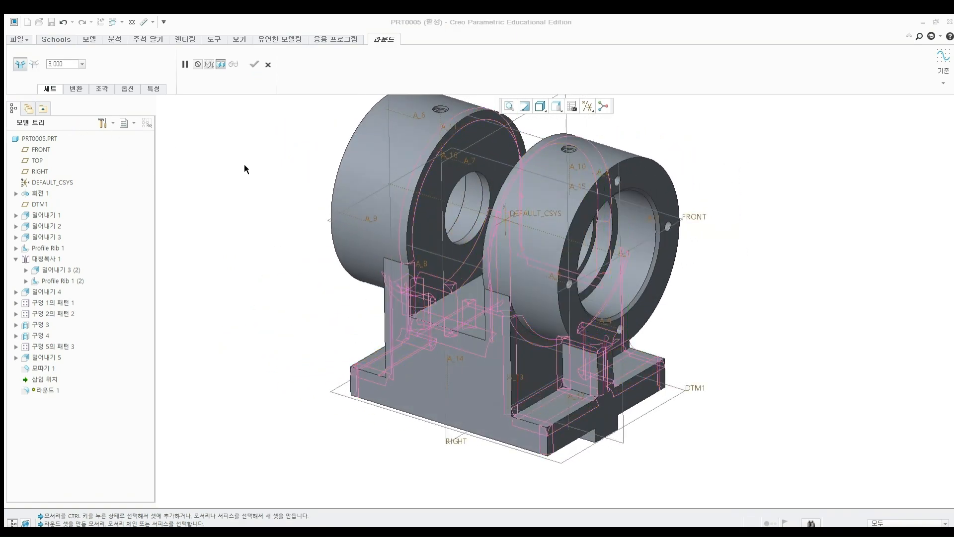
{"action": "middle_click_drag", "start_coordinate": [292, 198], "coordinate": [410, 261]}
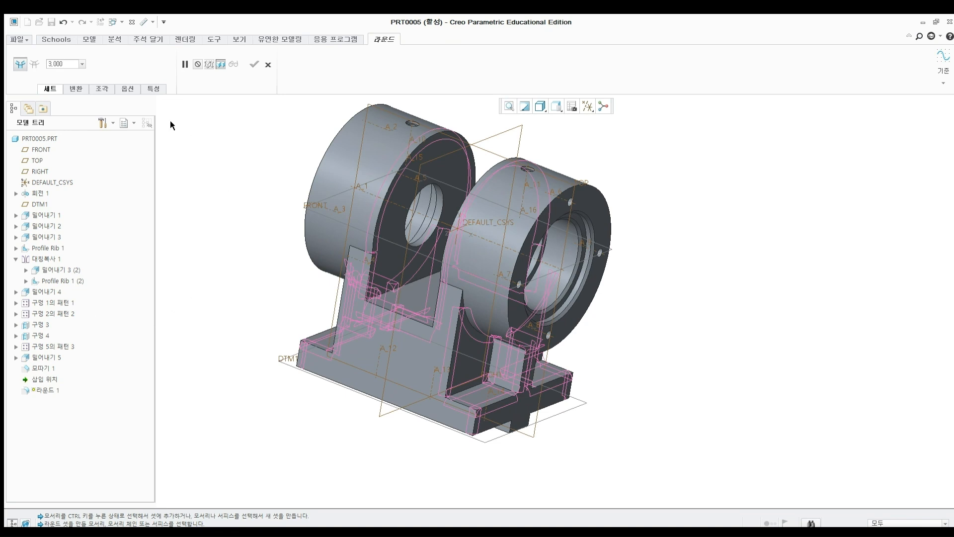
{"action": "type", "text": "0"}
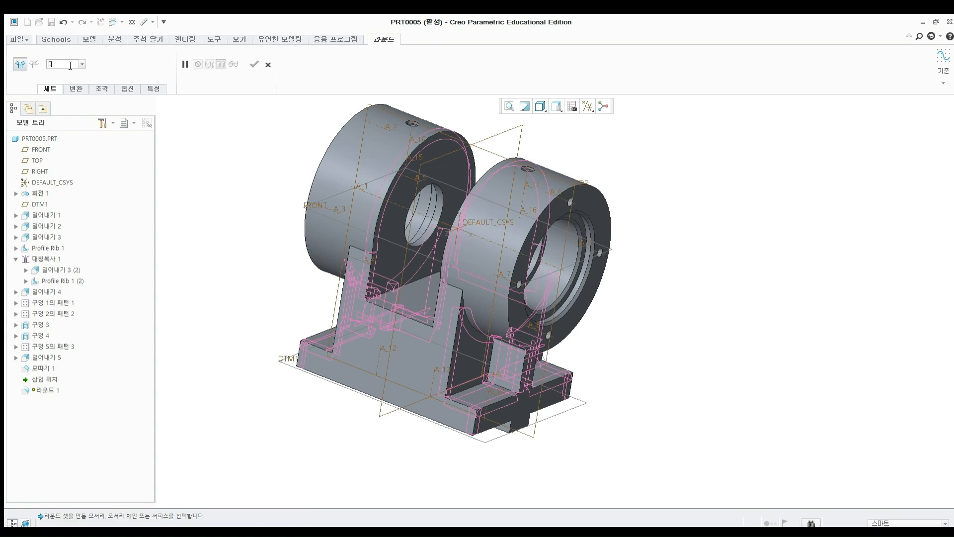
{"action": "middle_click_drag", "start_coordinate": [372, 177], "coordinate": [492, 291]}
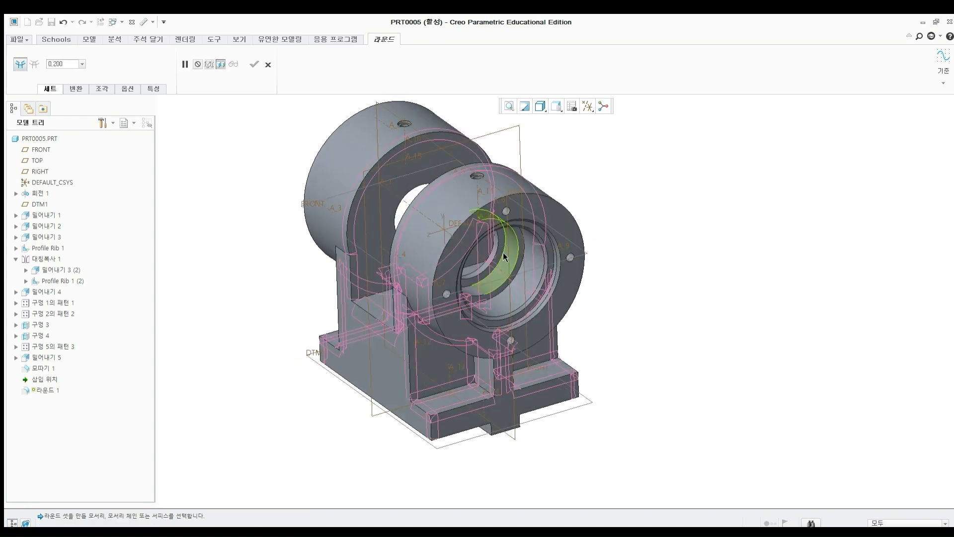
{"action": "scroll", "coordinate": [493, 292], "scroll_direction": "down", "scroll_amount": 6}
{"action": "left_click", "coordinate": [492, 292]}
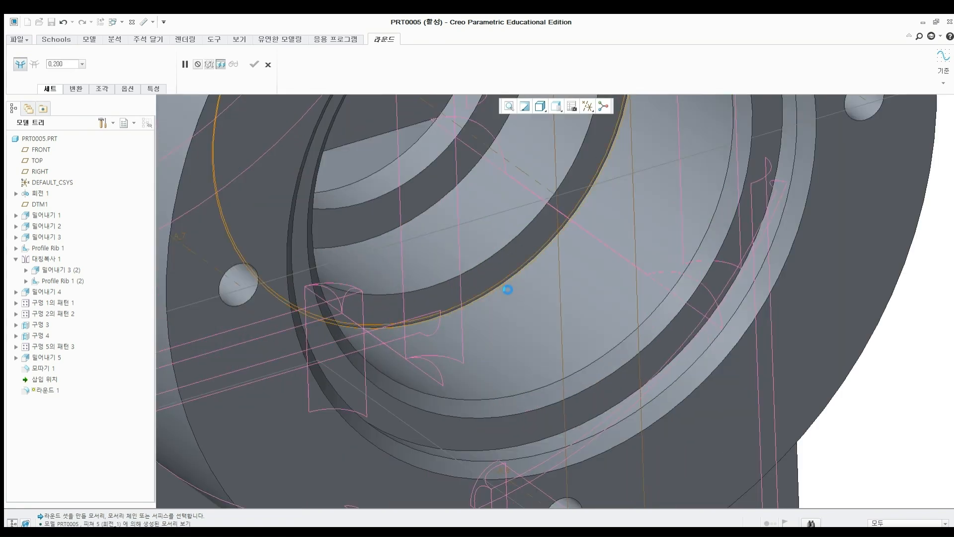
{"action": "scroll", "coordinate": [501, 282], "scroll_direction": "up", "scroll_amount": 8}
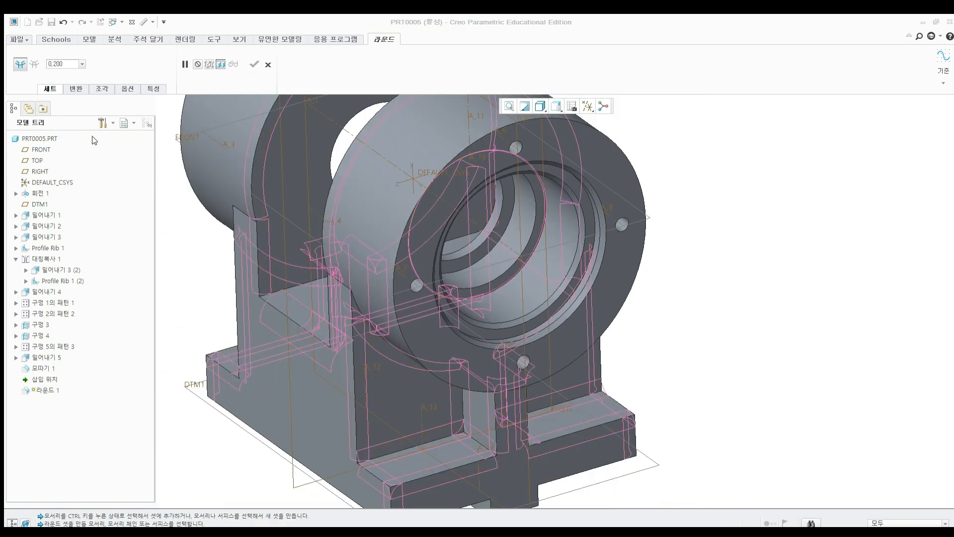
Add another round set of radius 0.3 on the other cylinder's inner bore step edge and complete the round feature.
{"action": "middle_click_drag", "start_coordinate": [359, 256], "coordinate": [418, 257]}
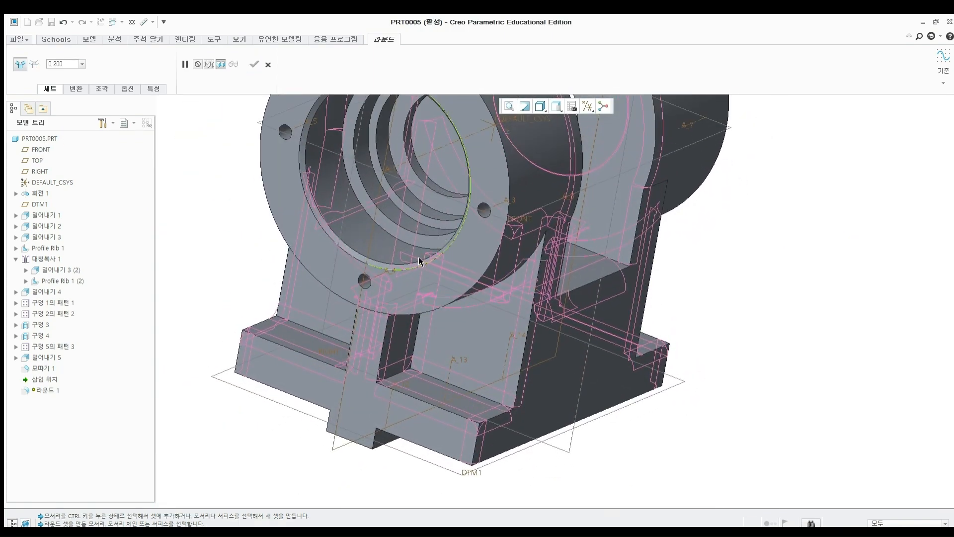
{"action": "type", "text": "0.3"}
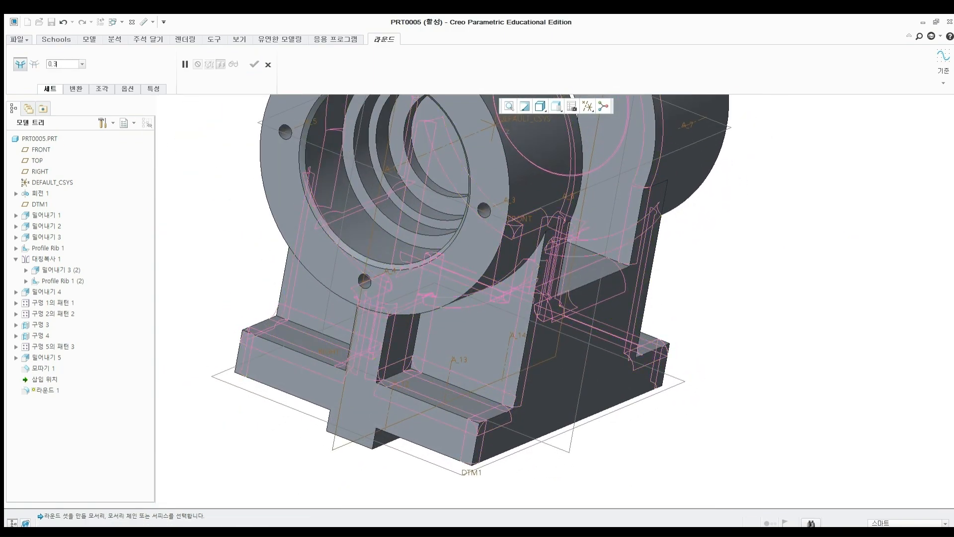
{"action": "left_click", "coordinate": [374, 223]}
{"action": "middle_click_drag", "start_coordinate": [519, 273], "coordinate": [268, 284]}
{"action": "left_click", "coordinate": [255, 64]}
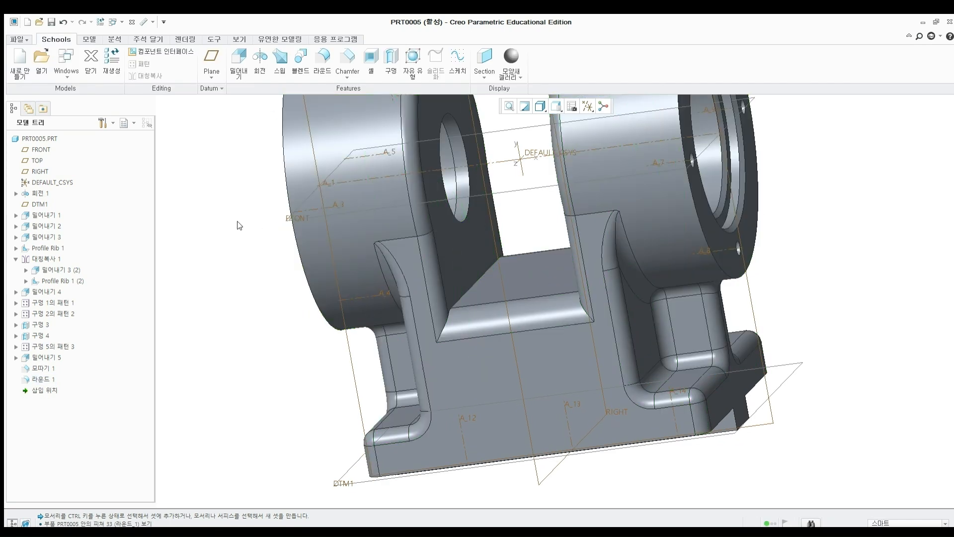
Redefine the round feature to include the edges where the slot floor meets both cylinder side walls in the radius 3 set.
{"action": "scroll", "coordinate": [268, 234], "scroll_direction": "up", "scroll_amount": 1}
{"action": "middle_click_drag", "start_coordinate": [383, 235], "coordinate": [320, 260], "text": "shift"}
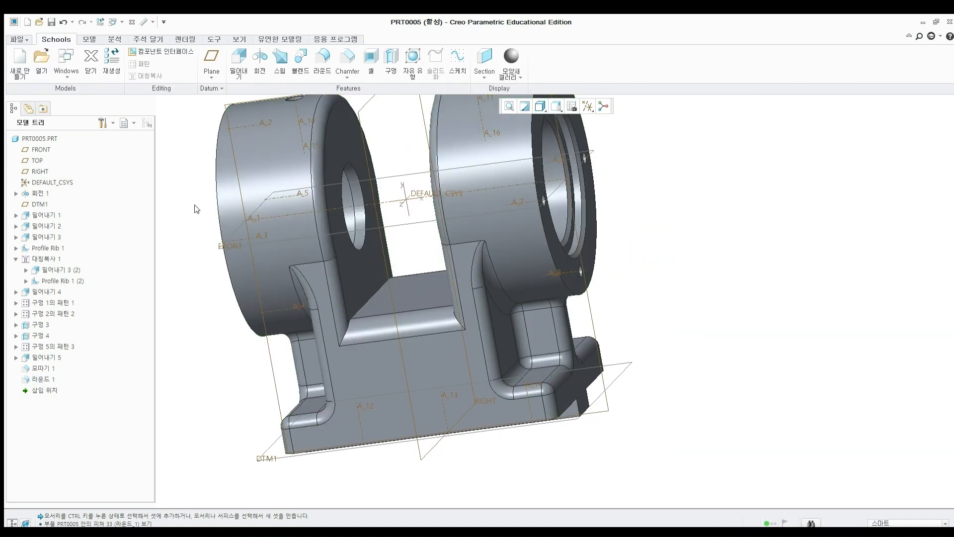
{"action": "left_click", "coordinate": [43, 379]}
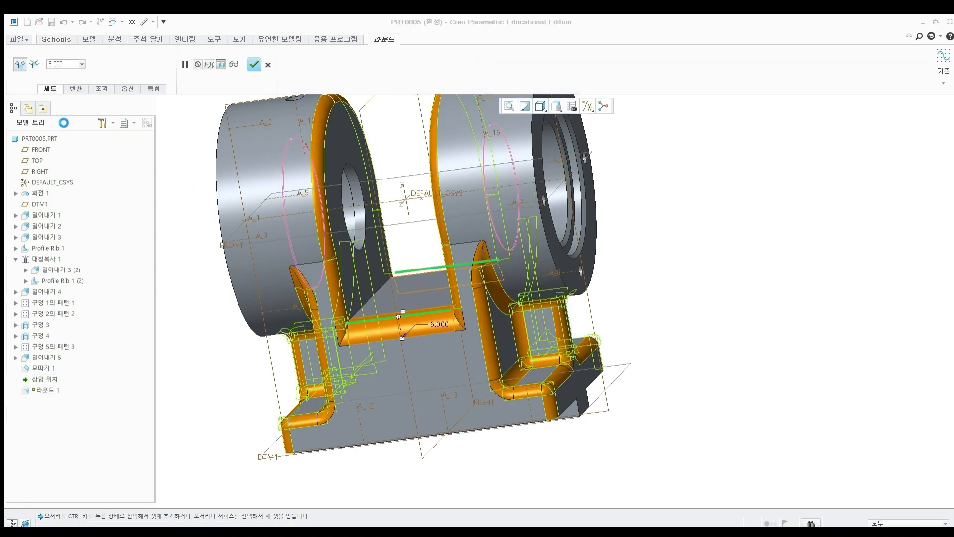
{"action": "left_click", "coordinate": [374, 286], "text": "ctrl"}
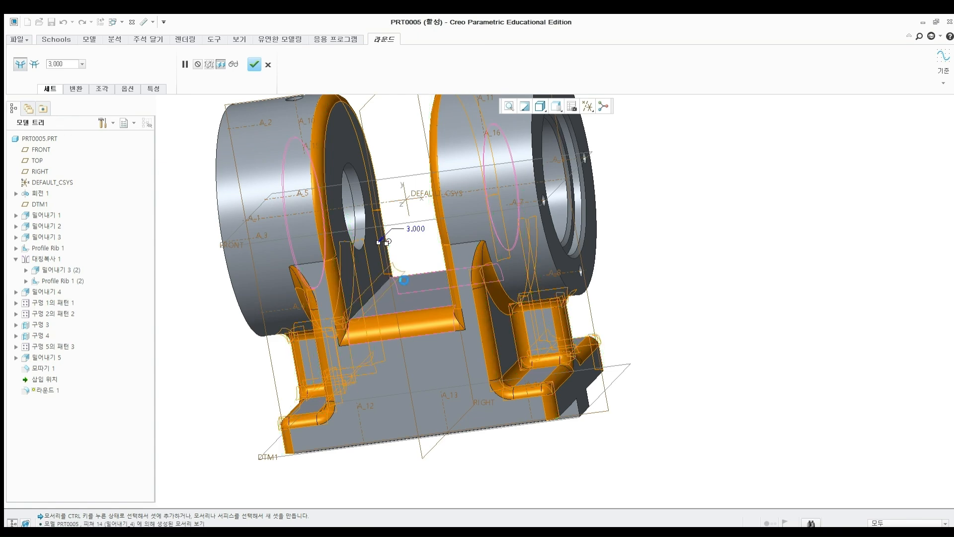
{"action": "middle_click_drag", "start_coordinate": [475, 287], "coordinate": [437, 284]}
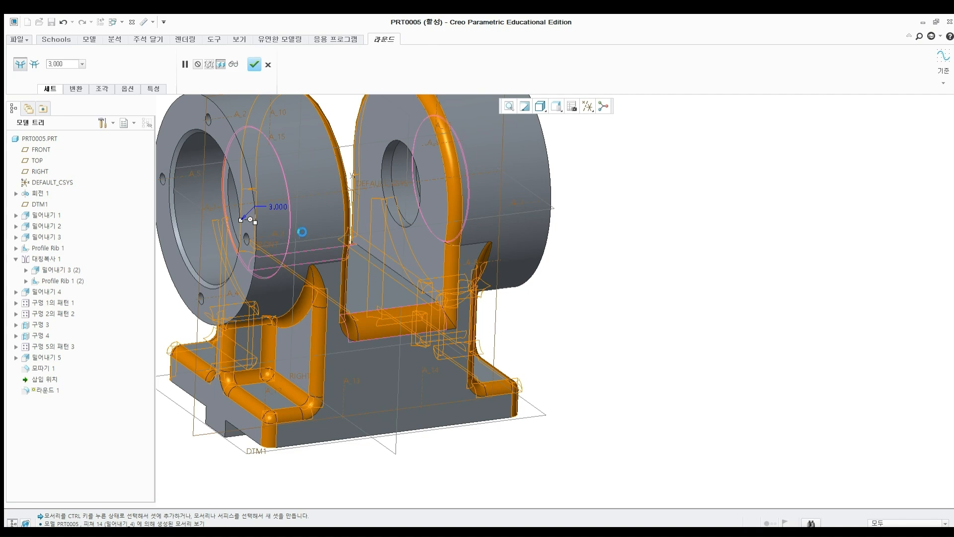
{"action": "left_click", "coordinate": [254, 64]}
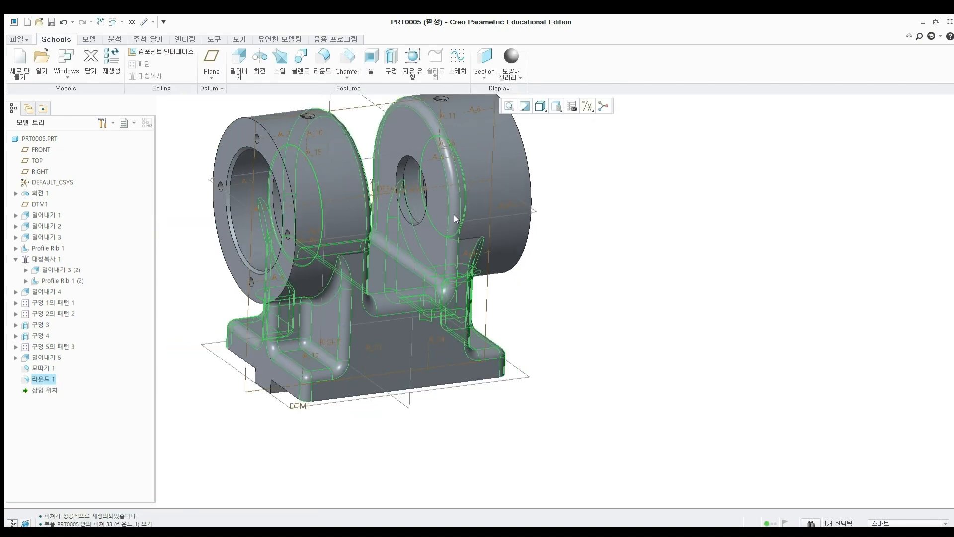
Deselect the round and hide all datum planes, axes, points and coordinate systems in the model view.
{"action": "left_click", "coordinate": [554, 180]}
{"action": "left_click", "coordinate": [583, 111]}
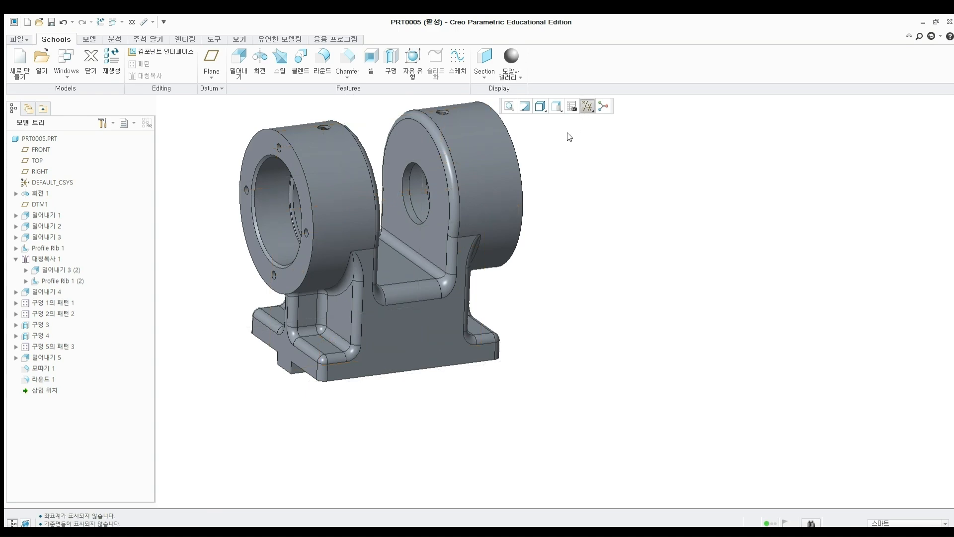
{"action": "middle_click_drag", "start_coordinate": [517, 204], "coordinate": [432, 238]}
{"action": "scroll", "coordinate": [550, 264], "scroll_direction": "down", "scroll_amount": 2}
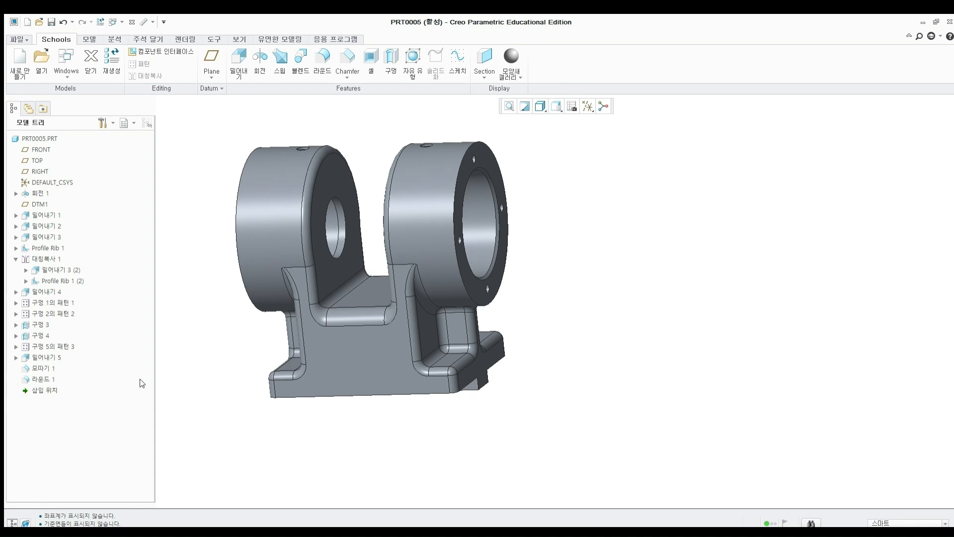
{"action": "middle_click_drag", "start_coordinate": [458, 323], "coordinate": [481, 351]}
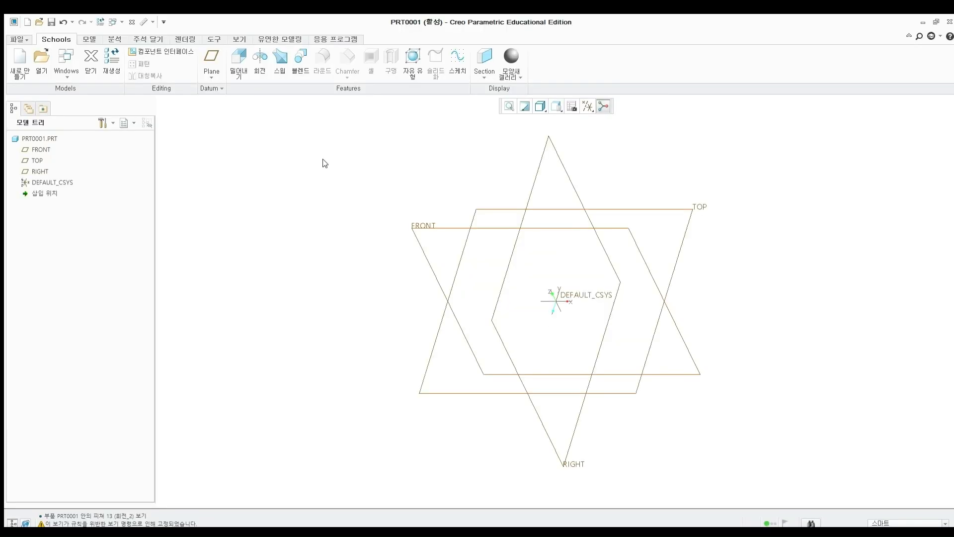
Start a Revolve sketch on the TOP plane and draw a horizontal centerline through the origin as the revolve axis.
{"action": "left_click", "coordinate": [255, 67]}
{"action": "left_click", "coordinate": [490, 209]}
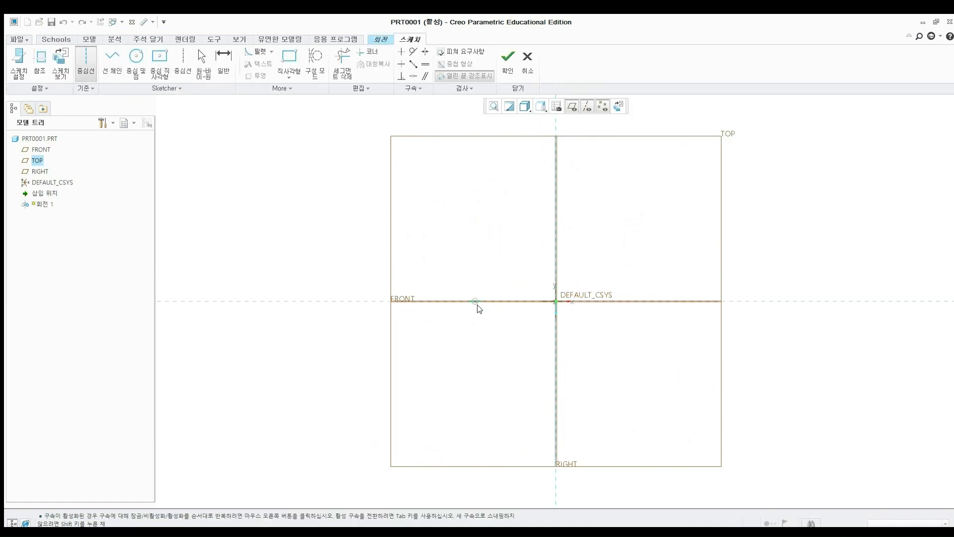
{"action": "left_click", "coordinate": [575, 300]}
{"action": "middle_click", "coordinate": [590, 273]}
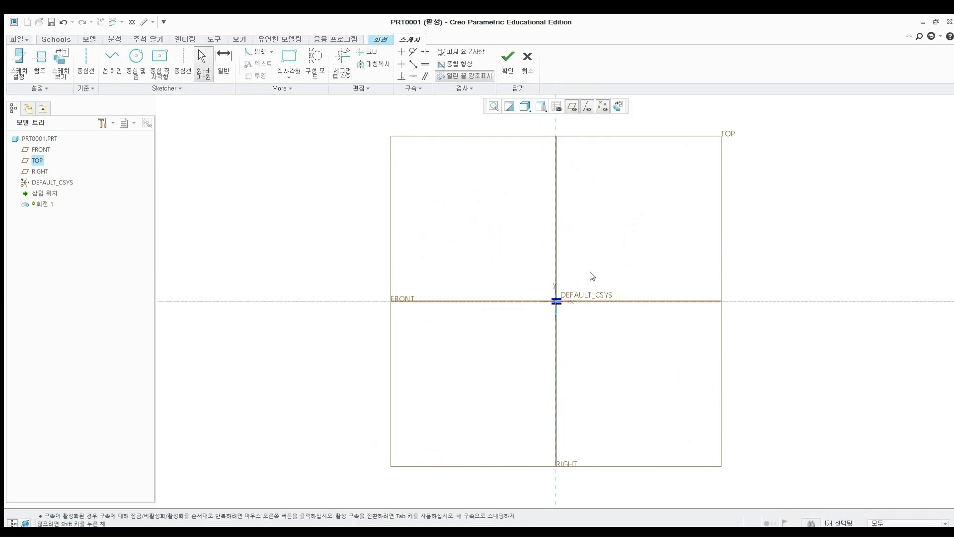
{"action": "left_click", "coordinate": [593, 241]}
Draw connected lines from the origin about 383 along the centerline, then straight up to form an end face about 135 in diameter.
{"action": "middle_click_drag", "start_coordinate": [611, 240], "coordinate": [453, 245], "text": "shift"}
{"action": "key", "text": "l"}
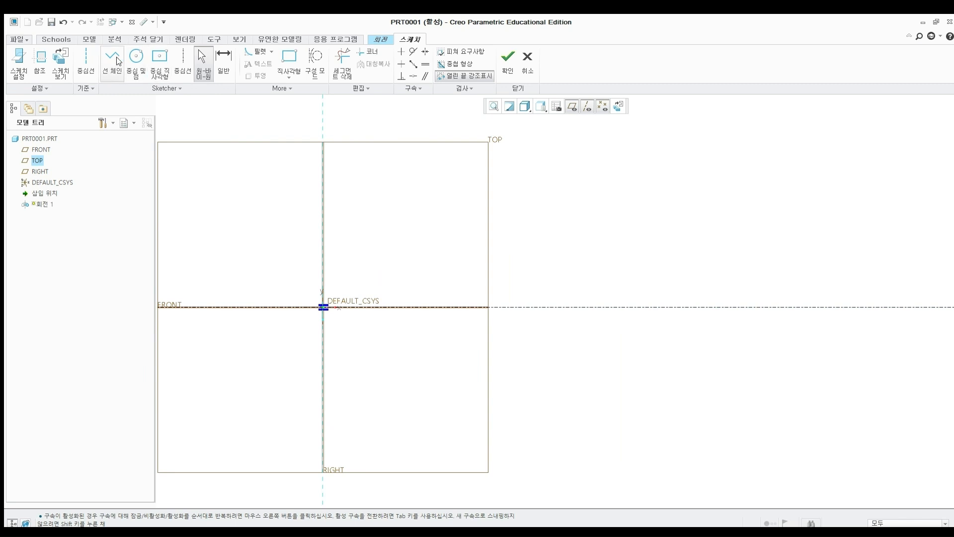
{"action": "left_click", "coordinate": [323, 307]}
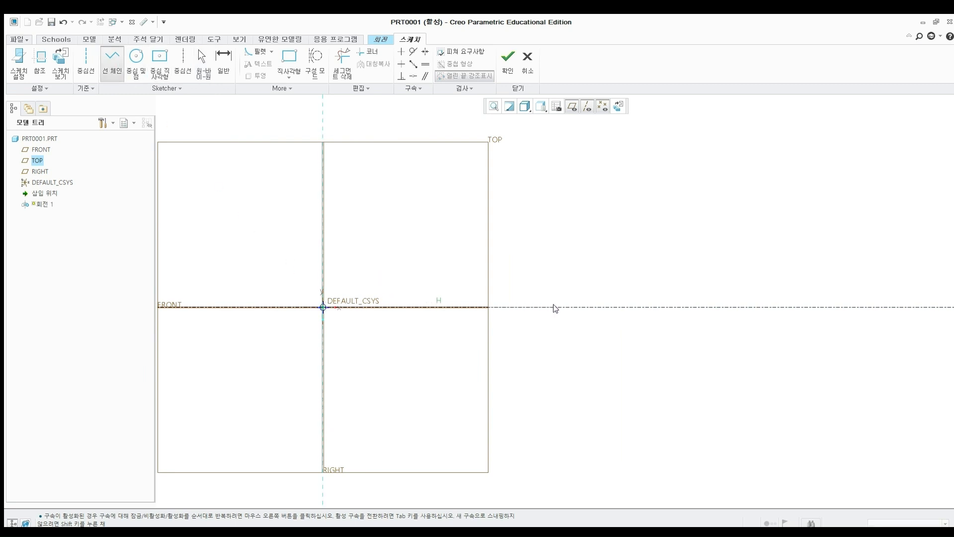
{"action": "left_click", "coordinate": [572, 307]}
{"action": "left_click", "coordinate": [572, 263]}
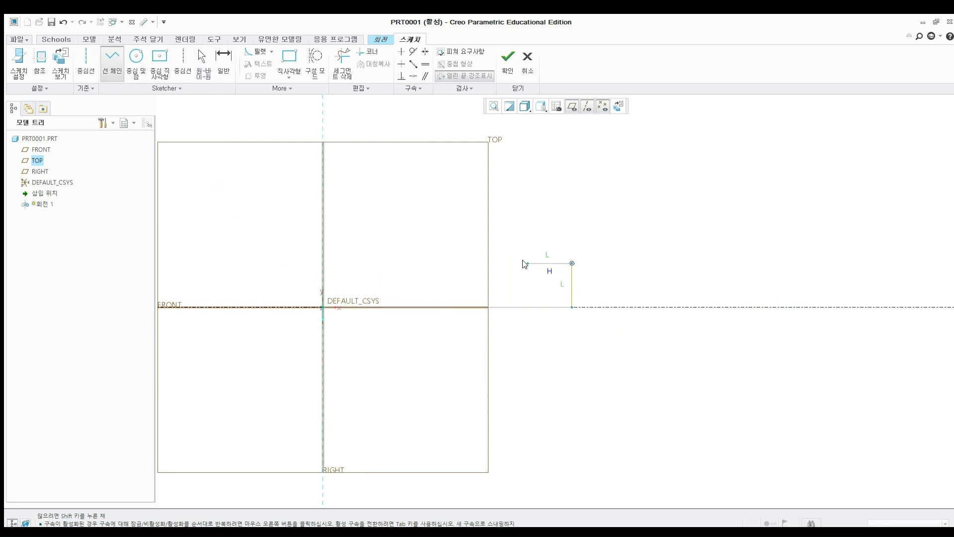
Continue the line chain back toward the origin with a step up to about 161 diameter and a shallow groove about 149 in diameter.
{"action": "scroll", "coordinate": [524, 264], "scroll_direction": "down", "scroll_amount": 3}
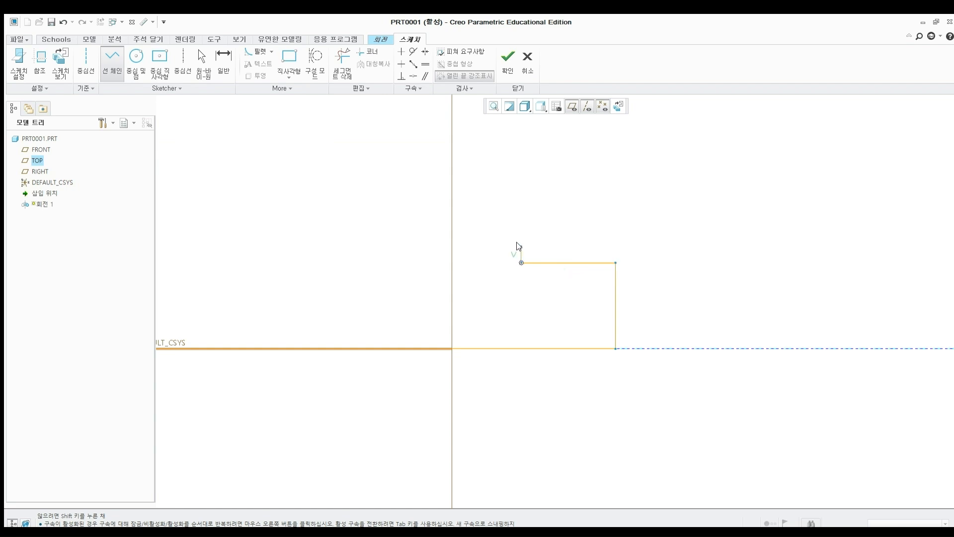
{"action": "left_click", "coordinate": [521, 246]}
{"action": "left_click", "coordinate": [416, 246]}
{"action": "scroll", "coordinate": [412, 257], "scroll_direction": "down", "scroll_amount": 4}
{"action": "left_click", "coordinate": [417, 254]}
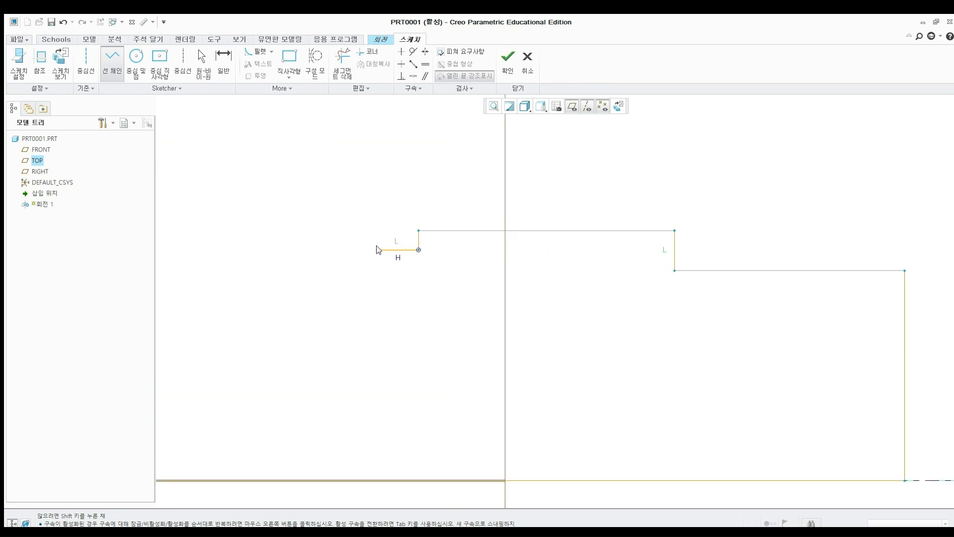
{"action": "left_click", "coordinate": [368, 249]}
{"action": "scroll", "coordinate": [261, 227], "scroll_direction": "up", "scroll_amount": 4}
{"action": "middle_click_drag", "start_coordinate": [239, 228], "coordinate": [458, 249], "text": "shift"}
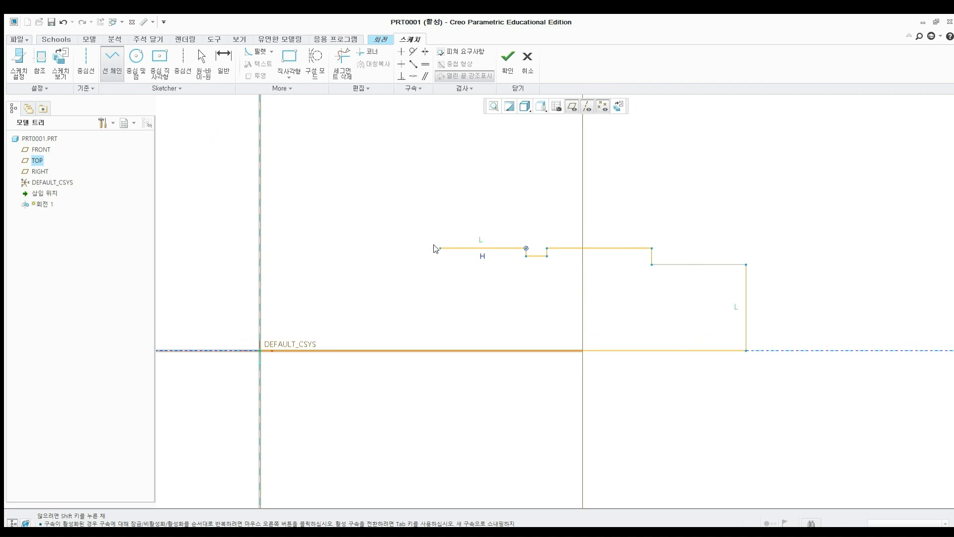
Continue the chain with a collar about 202 in diameter, a shoulder about 179 and a section about 149, closing the profile at the origin.
{"action": "scroll", "coordinate": [441, 248], "scroll_direction": "down", "scroll_amount": 1}
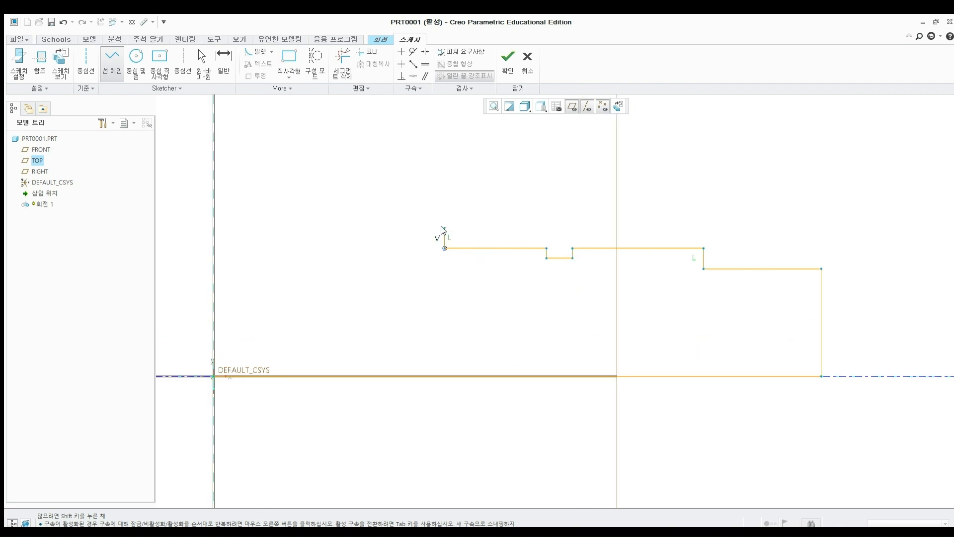
{"action": "scroll", "coordinate": [442, 229], "scroll_direction": "down", "scroll_amount": 3}
{"action": "left_click", "coordinate": [446, 202]}
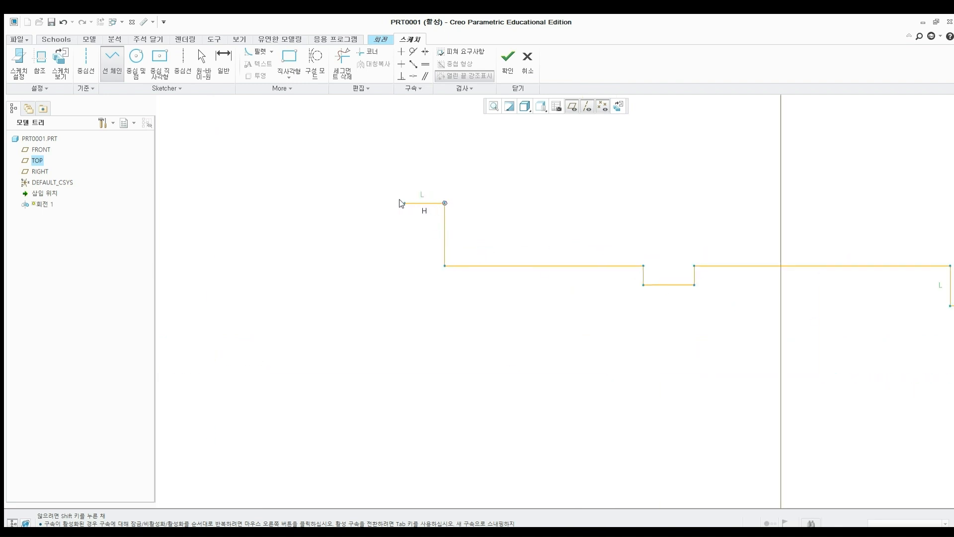
{"action": "left_click", "coordinate": [365, 203]}
{"action": "left_click", "coordinate": [366, 239]}
{"action": "left_click", "coordinate": [262, 239]}
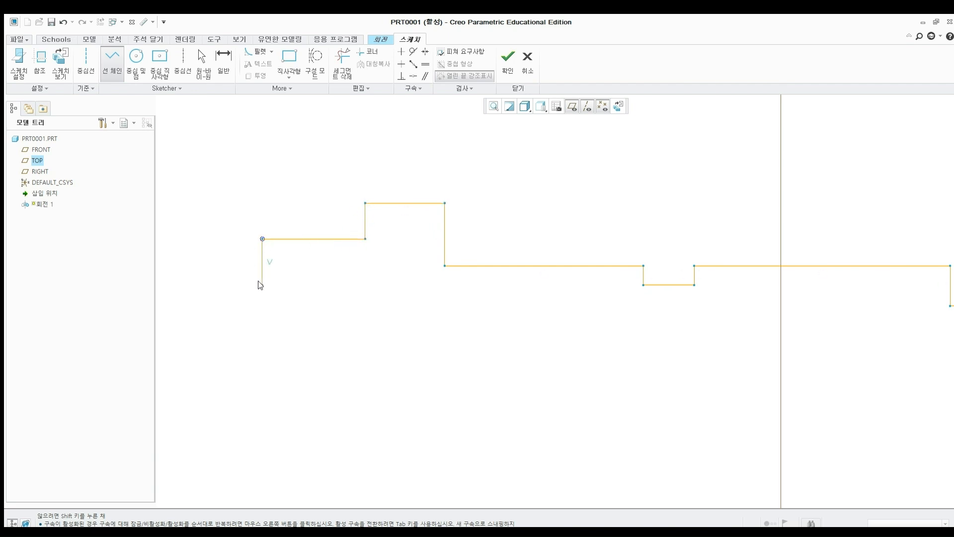
{"action": "left_click", "coordinate": [263, 285]}
{"action": "scroll", "coordinate": [231, 283], "scroll_direction": "up", "scroll_amount": 6}
{"action": "left_click", "coordinate": [190, 285]}
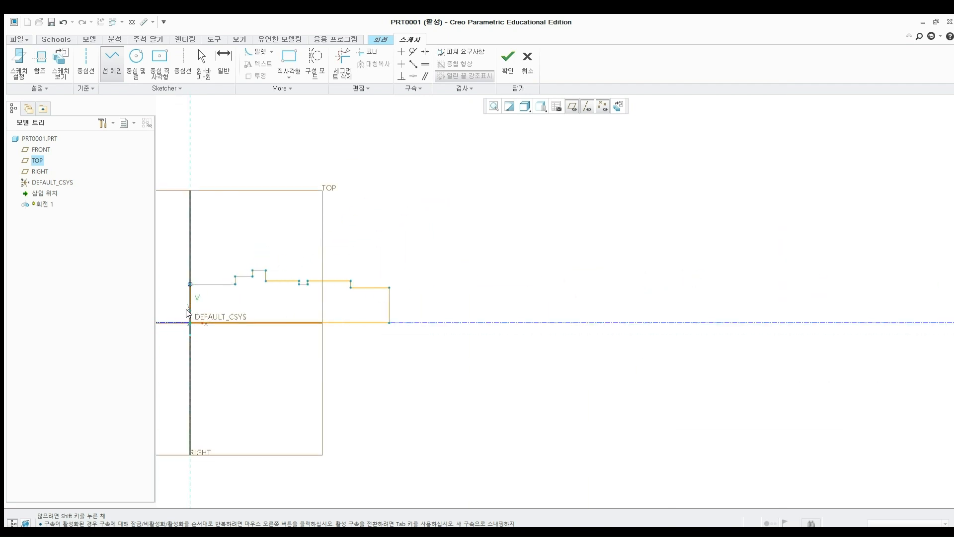
{"action": "left_click", "coordinate": [190, 323]}
{"action": "middle_click", "coordinate": [326, 349]}
{"action": "middle_click", "coordinate": [326, 349]}
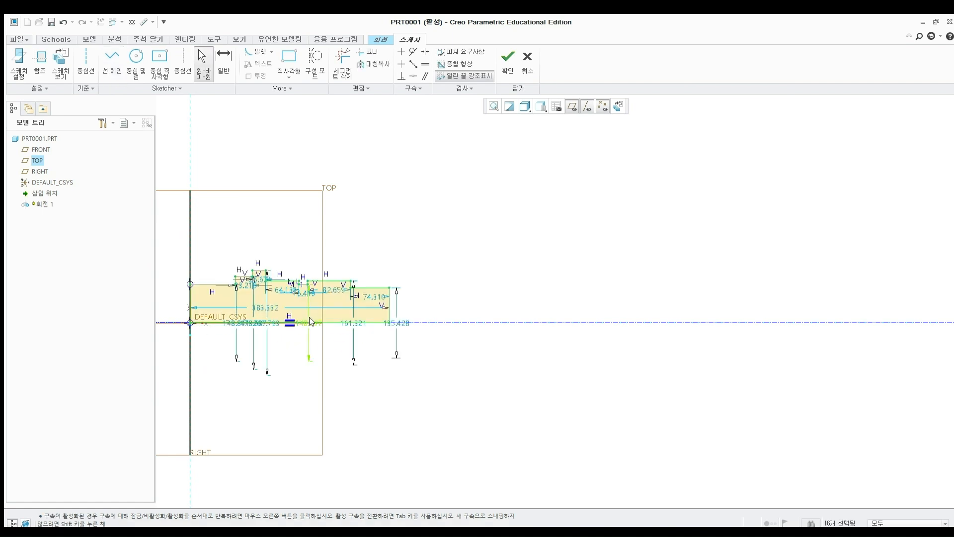
Spread the overlapping diameter and length dimensions of the profile sketch out around the profile so they can be read.
{"action": "middle_click_drag", "start_coordinate": [309, 326], "coordinate": [390, 325], "text": "shift"}
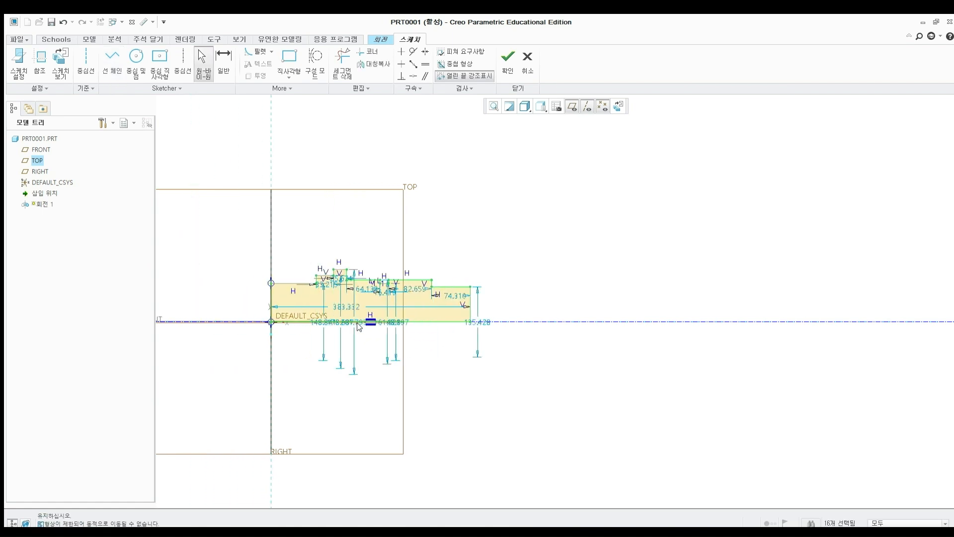
{"action": "left_click", "coordinate": [293, 268]}
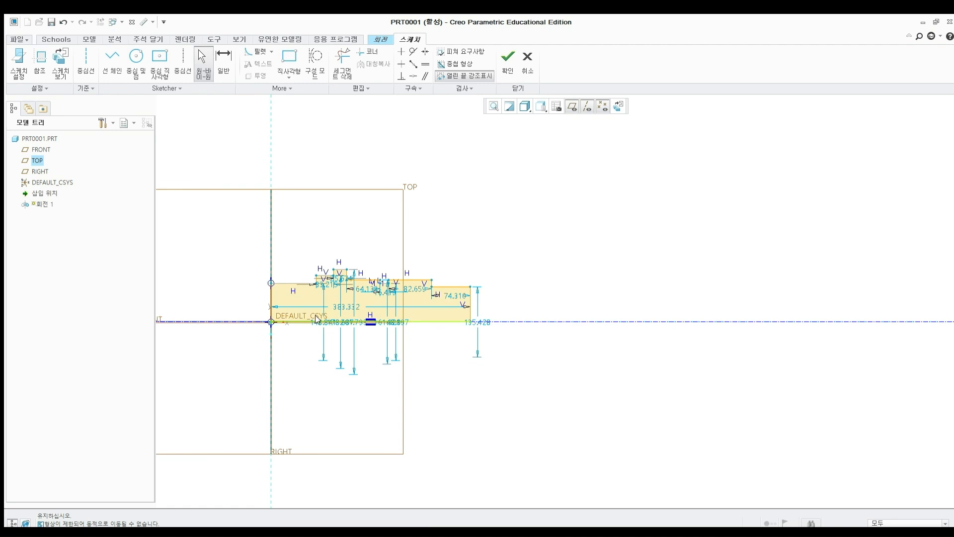
{"action": "mouse_move", "coordinate": [318, 321]}
{"action": "left_mouse_down"}
{"action": "mouse_move", "coordinate": [238, 304]}
{"action": "mouse_move", "coordinate": [225, 306]}
{"action": "mouse_move", "coordinate": [249, 315]}
{"action": "mouse_move", "coordinate": [183, 311]}
{"action": "left_mouse_up"}
{"action": "mouse_move", "coordinate": [351, 323]}
{"action": "left_mouse_down"}
{"action": "mouse_move", "coordinate": [351, 313]}
{"action": "mouse_move", "coordinate": [331, 340]}
{"action": "left_mouse_up"}
{"action": "left_click_drag", "start_coordinate": [477, 322], "coordinate": [540, 298]}
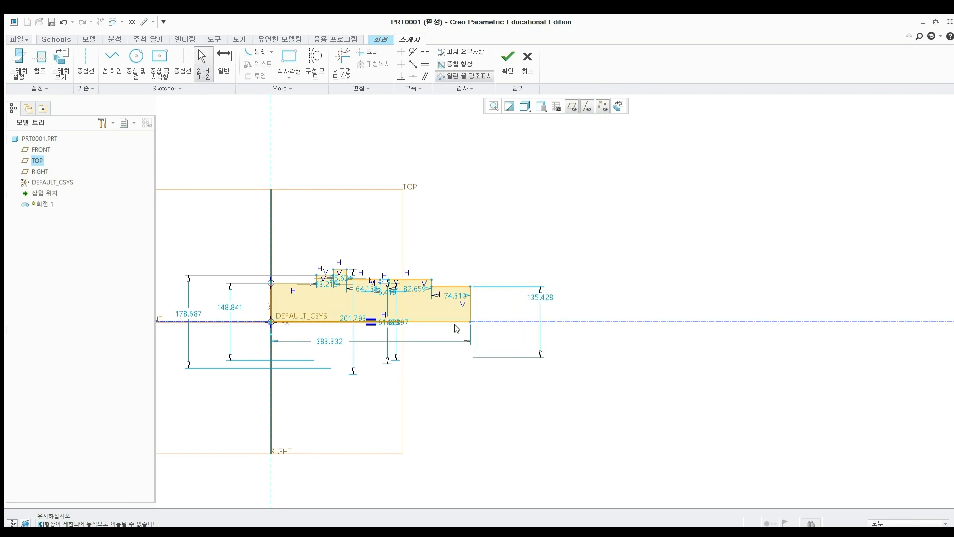
{"action": "mouse_move", "coordinate": [390, 323]}
{"action": "left_mouse_down"}
{"action": "mouse_move", "coordinate": [503, 323]}
{"action": "mouse_move", "coordinate": [391, 320]}
{"action": "left_mouse_up"}
{"action": "left_click_drag", "start_coordinate": [412, 289], "coordinate": [415, 230]}
{"action": "mouse_move", "coordinate": [367, 288]}
{"action": "left_mouse_down"}
{"action": "mouse_move", "coordinate": [372, 225]}
{"action": "mouse_move", "coordinate": [385, 234]}
{"action": "mouse_move", "coordinate": [389, 215]}
{"action": "left_mouse_up"}
{"action": "mouse_move", "coordinate": [343, 279]}
{"action": "left_mouse_down"}
{"action": "mouse_move", "coordinate": [338, 221]}
{"action": "mouse_move", "coordinate": [326, 256]}
{"action": "mouse_move", "coordinate": [324, 224]}
{"action": "left_mouse_up"}
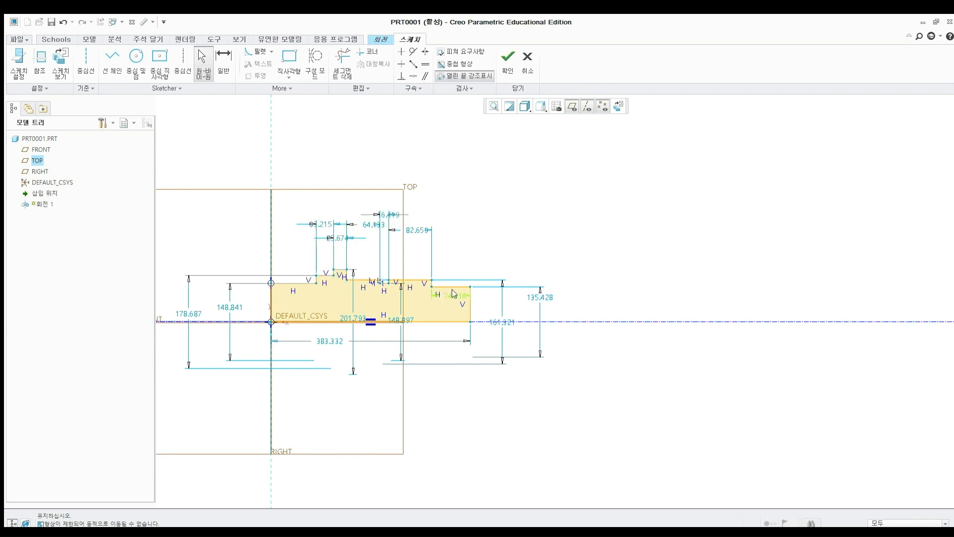
{"action": "left_click_drag", "start_coordinate": [452, 290], "coordinate": [453, 232]}
Select the whole sketch and modify its dimensions with the scale locked, setting the far end section's diameter to 17.
{"action": "scroll", "coordinate": [579, 287], "scroll_direction": "down", "scroll_amount": 2}
{"action": "left_click_drag", "start_coordinate": [614, 413], "coordinate": [240, 163]}
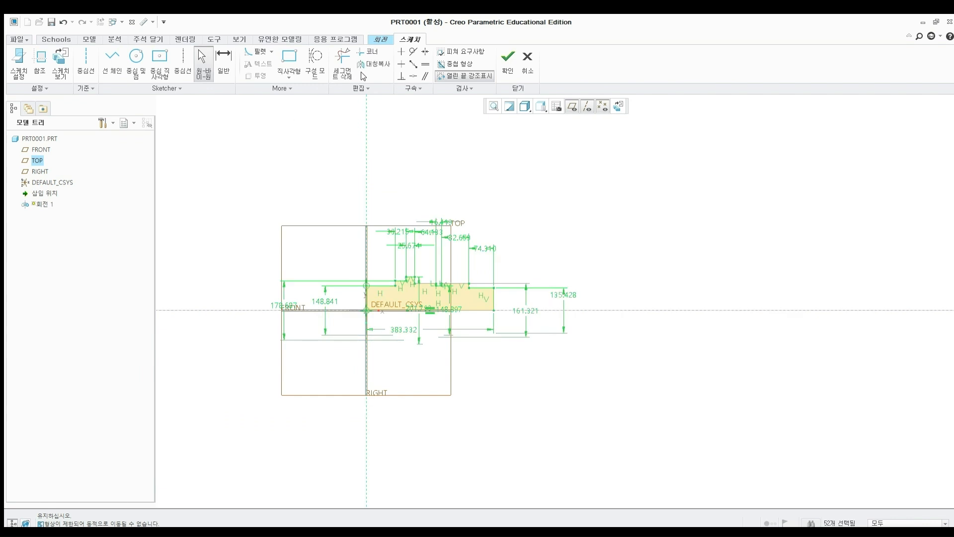
{"action": "left_click", "coordinate": [367, 88]}
{"action": "left_click", "coordinate": [379, 122]}
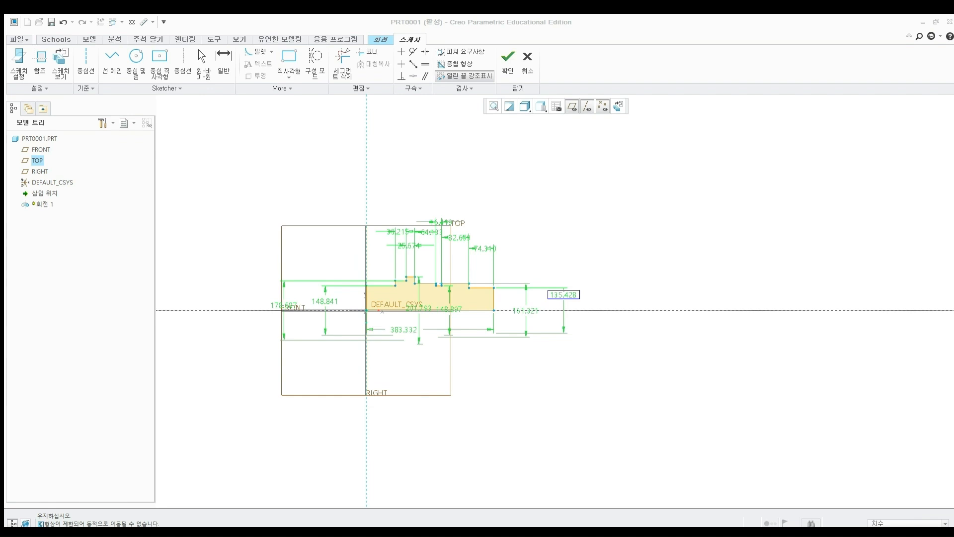
{"action": "type", "text": "17"}
{"action": "key", "text": "Return"}
{"action": "left_click", "coordinate": [913, 337]}
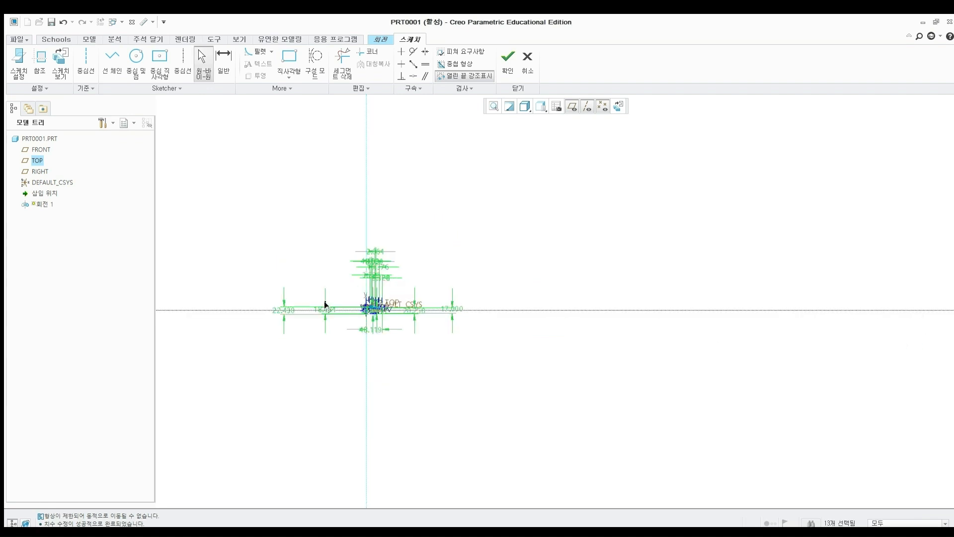
Set the diameter of the section beside the far end to 20 and the groove's diameter to 18.
{"action": "scroll", "coordinate": [353, 292], "scroll_direction": "down", "scroll_amount": 5}
{"action": "scroll", "coordinate": [416, 339], "scroll_direction": "down", "scroll_amount": 4}
{"action": "scroll", "coordinate": [416, 339], "scroll_direction": "down", "scroll_amount": 4}
{"action": "left_click", "coordinate": [539, 234]}
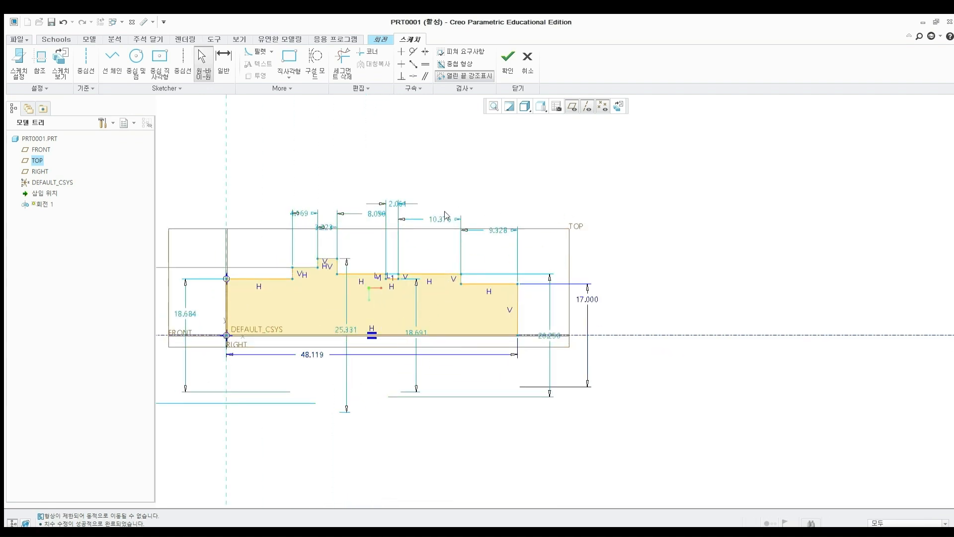
{"action": "middle_click_drag", "start_coordinate": [444, 211], "coordinate": [567, 207], "text": "shift"}
{"action": "left_click_drag", "start_coordinate": [664, 332], "coordinate": [670, 318]}
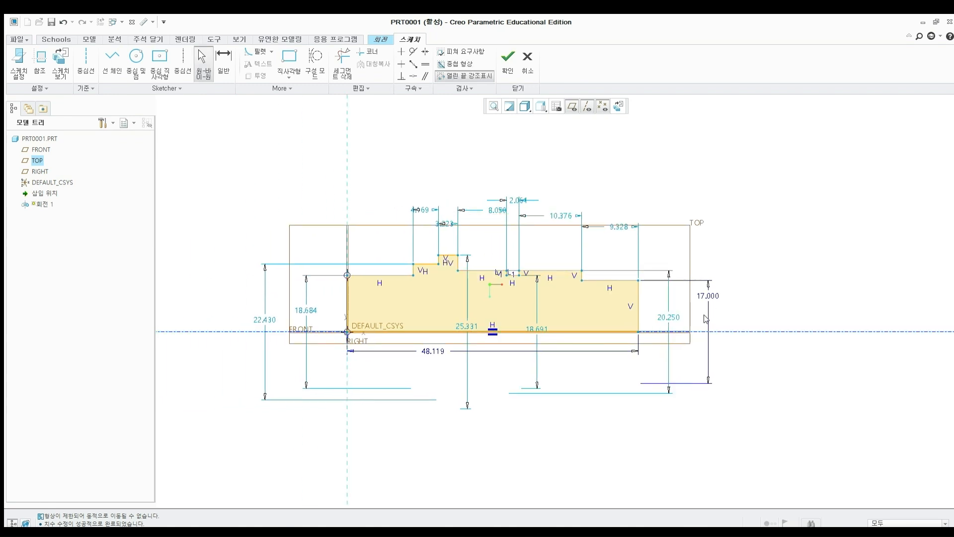
{"action": "double_click", "coordinate": [665, 317]}
{"action": "type", "text": "20"}
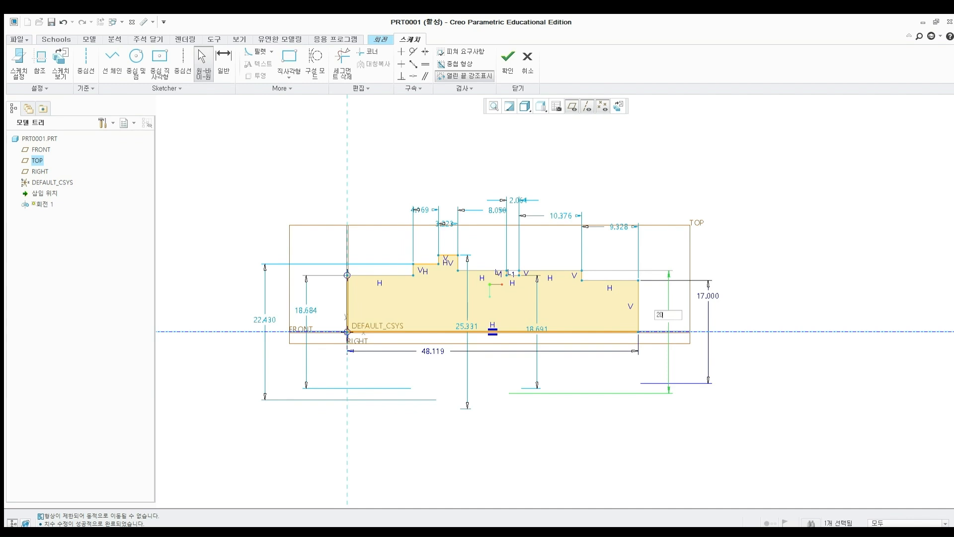
{"action": "key", "text": "Return"}
{"action": "left_click", "coordinate": [535, 325]}
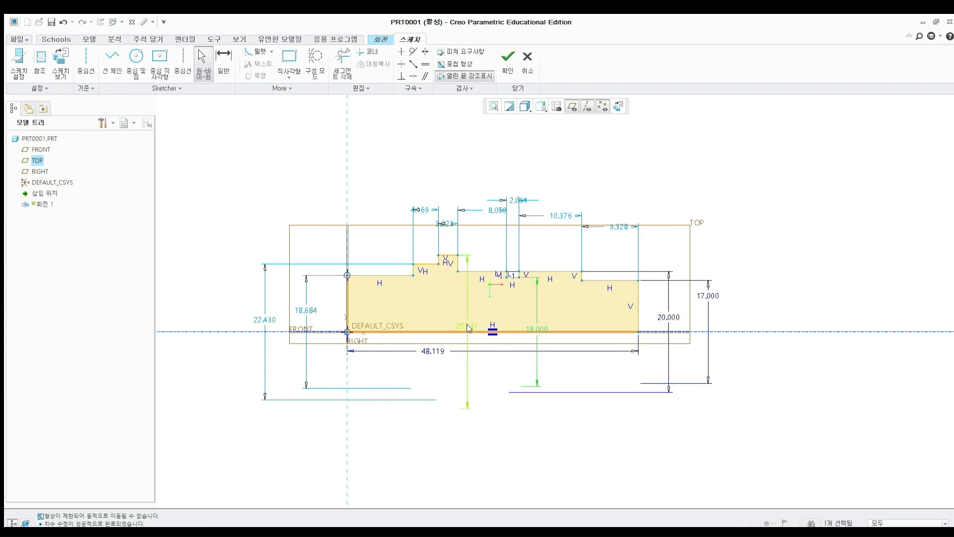
Set the collar's diameter to 28 and the diameter of the adjoining shoulder on the origin side to 22.
{"action": "double_click", "coordinate": [469, 327]}
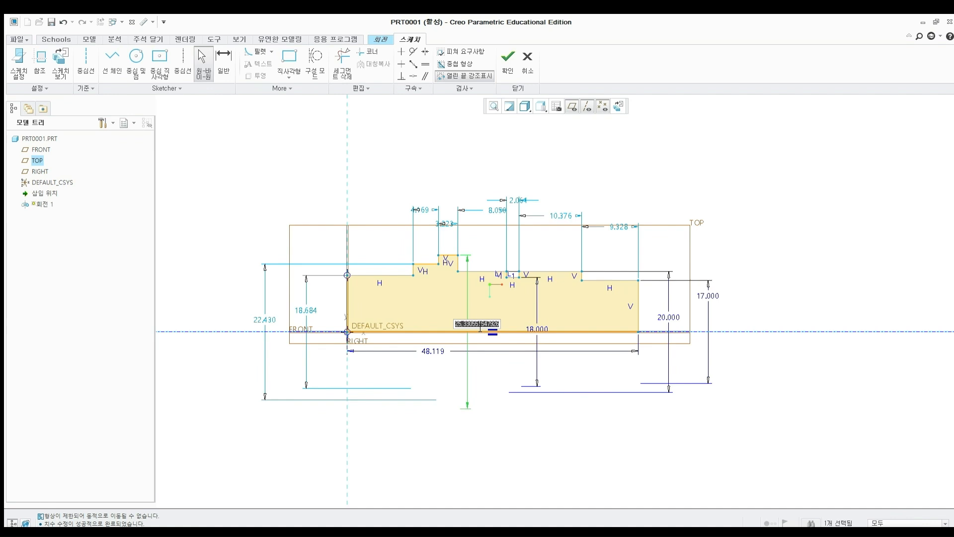
{"action": "type", "text": "28"}
{"action": "key", "text": "Return"}
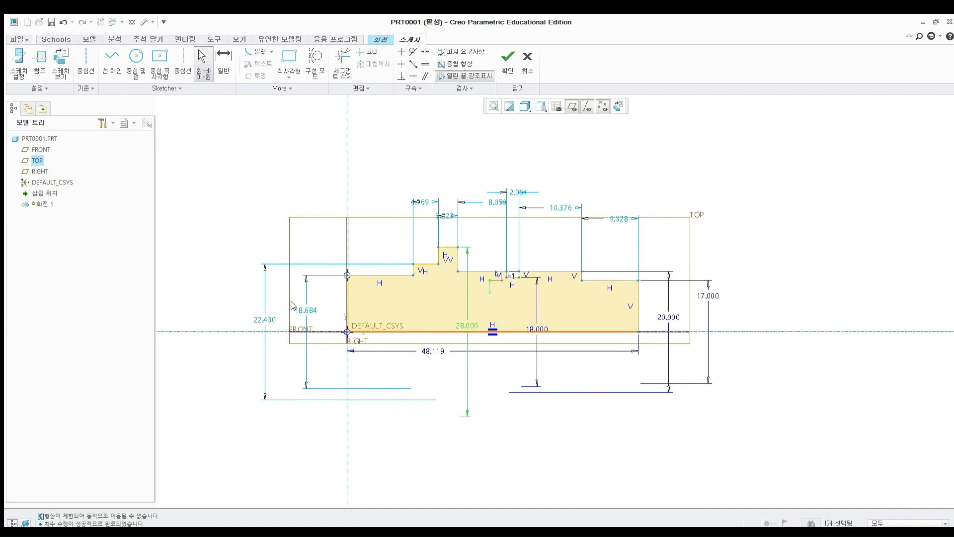
{"action": "double_click", "coordinate": [261, 319]}
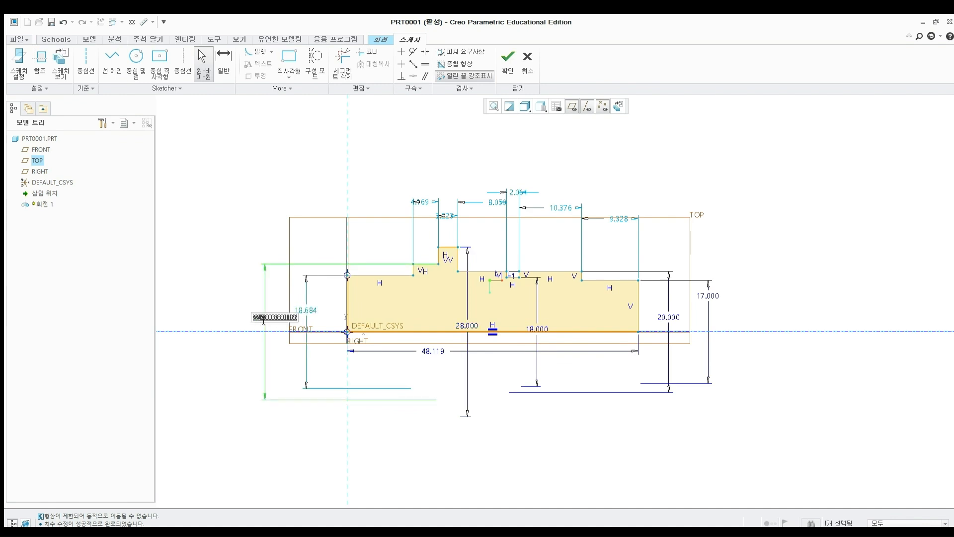
{"action": "type", "text": "22"}
{"action": "key", "text": "Return"}
Set the diameter of the section starting at the origin to 17 and the profile's overall length to 121.
{"action": "double_click", "coordinate": [304, 310]}
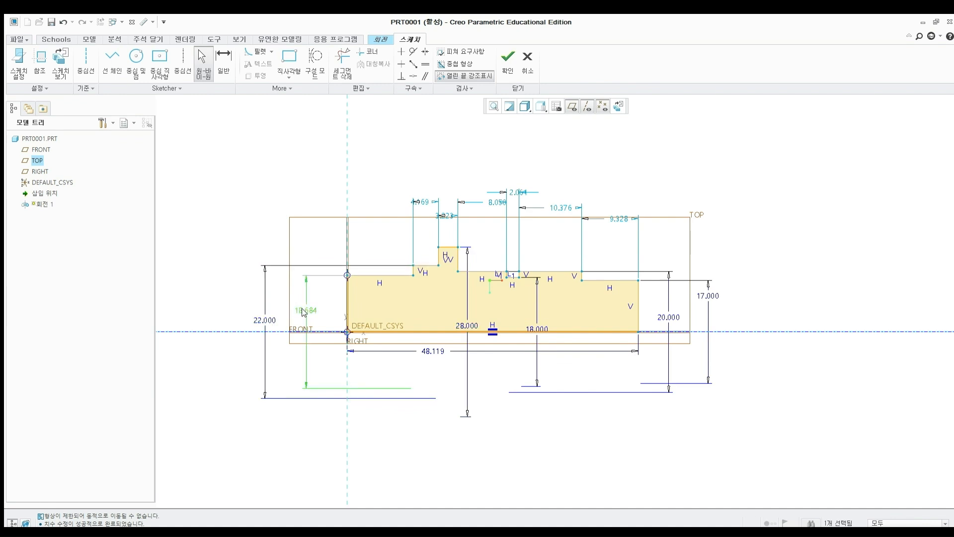
{"action": "type", "text": "17"}
{"action": "key", "text": "Return"}
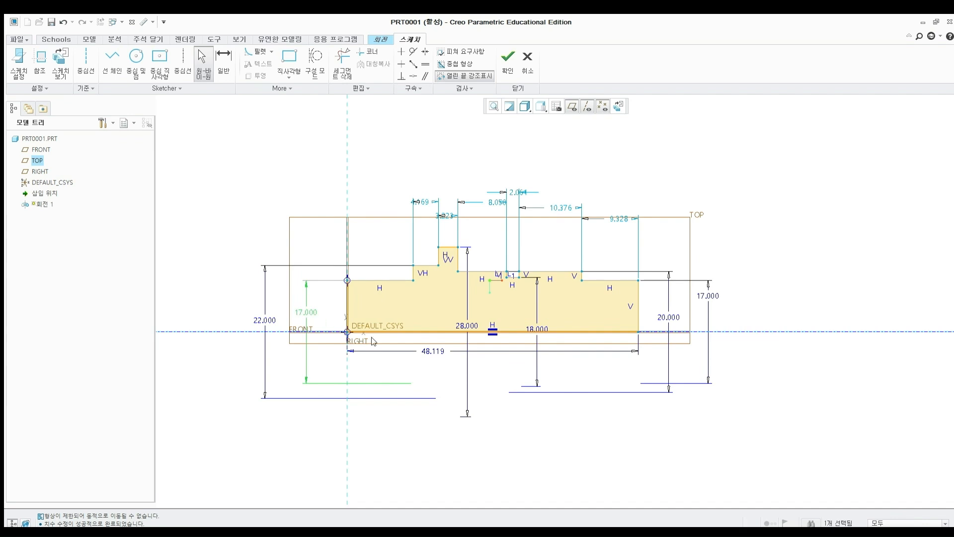
{"action": "double_click", "coordinate": [435, 349]}
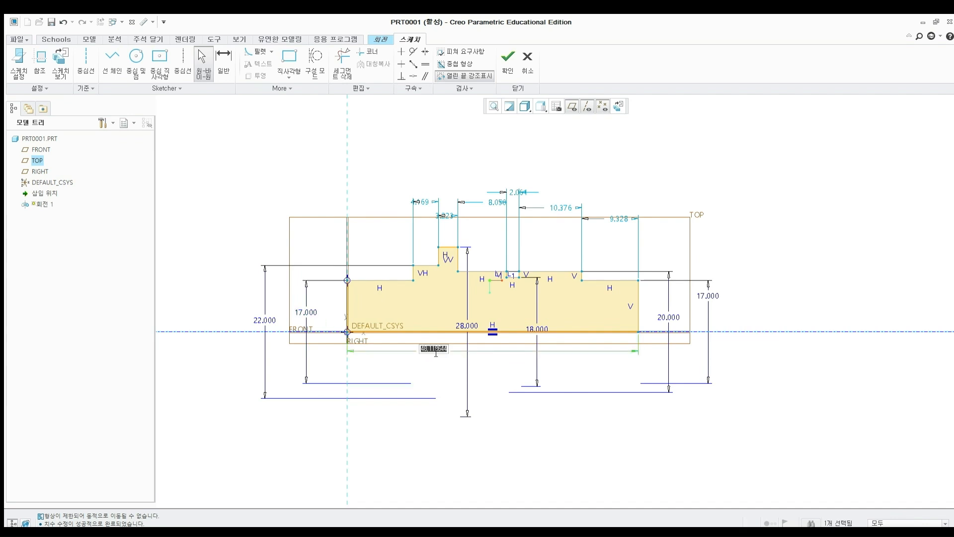
{"action": "type", "text": "121"}
{"action": "key", "text": "Return"}
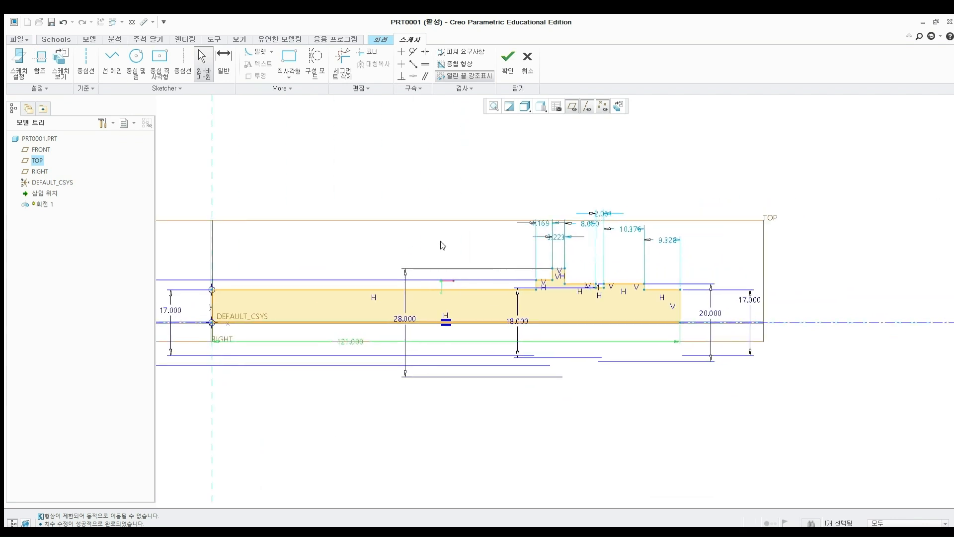
Dimension the length of the section starting at the origin as 22.
{"action": "left_click", "coordinate": [224, 59]}
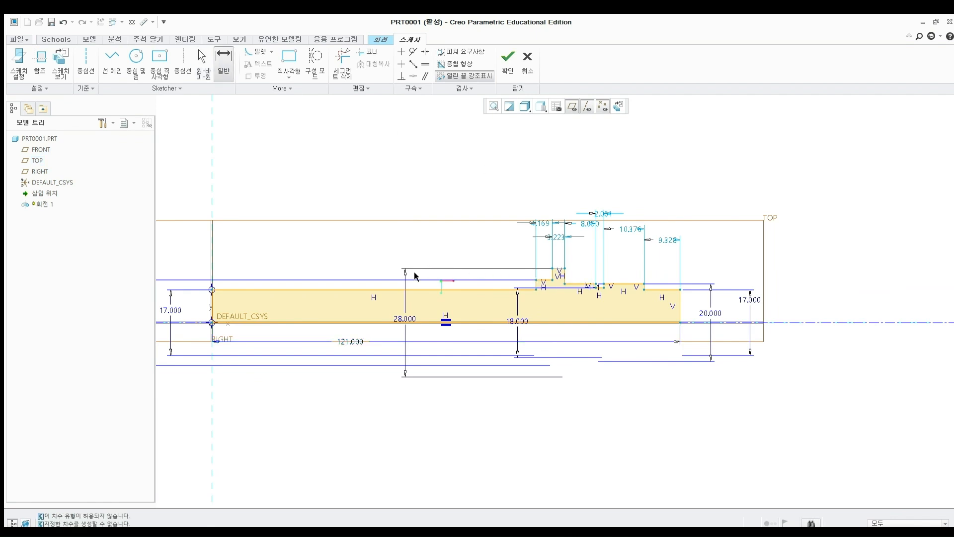
{"action": "left_click", "coordinate": [407, 290]}
{"action": "middle_click", "coordinate": [386, 207]}
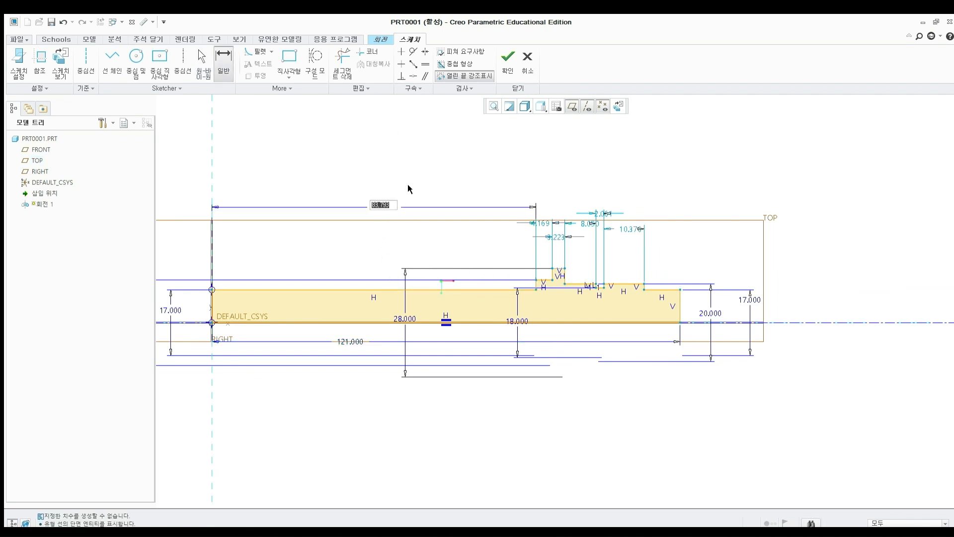
{"action": "type", "text": "22"}
{"action": "key", "text": "Return"}
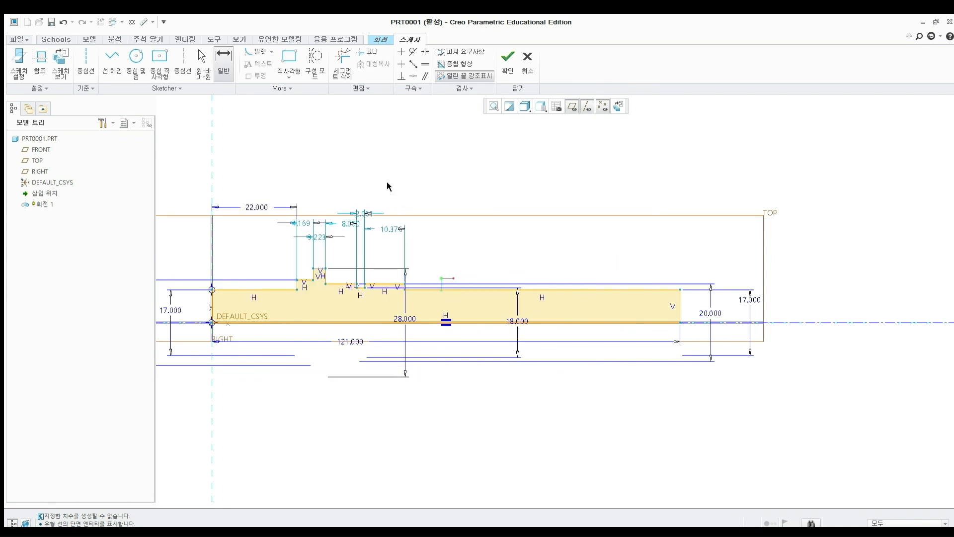
{"action": "middle_click", "coordinate": [387, 185]}
Set the length of the shoulder before the collar to 14 and the collar's width to 4.
{"action": "double_click", "coordinate": [302, 223]}
{"action": "type", "text": "14"}
{"action": "key", "text": "Return"}
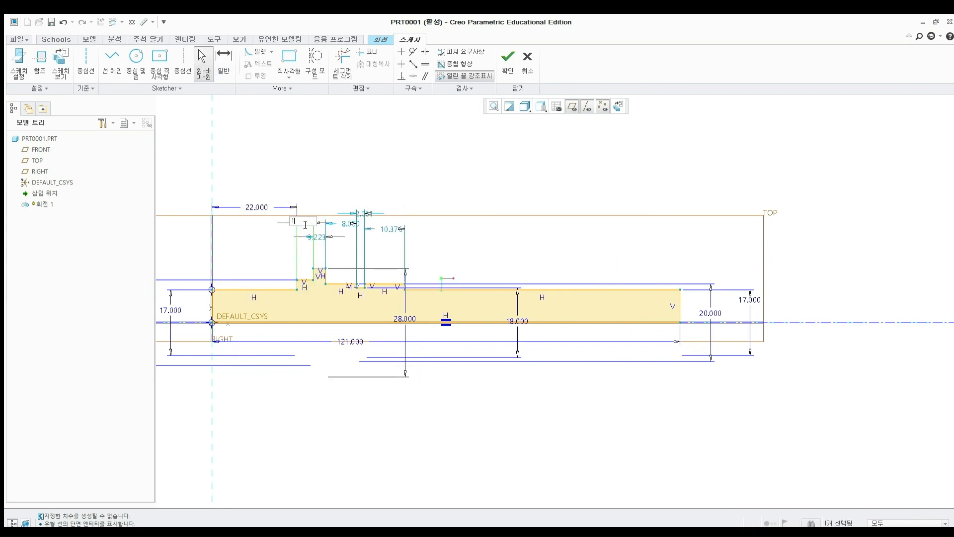
{"action": "double_click", "coordinate": [355, 236]}
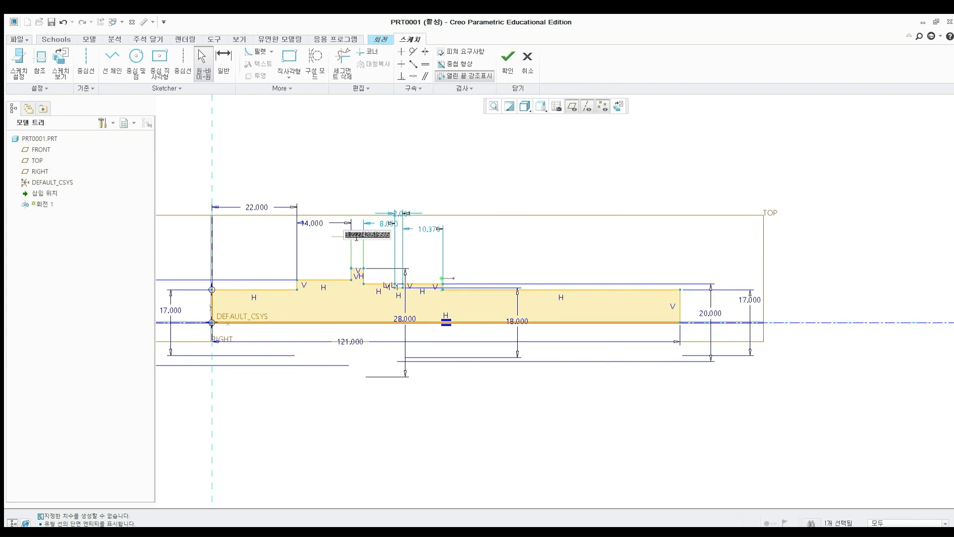
{"action": "type", "text": "4"}
{"action": "key", "text": "Return"}
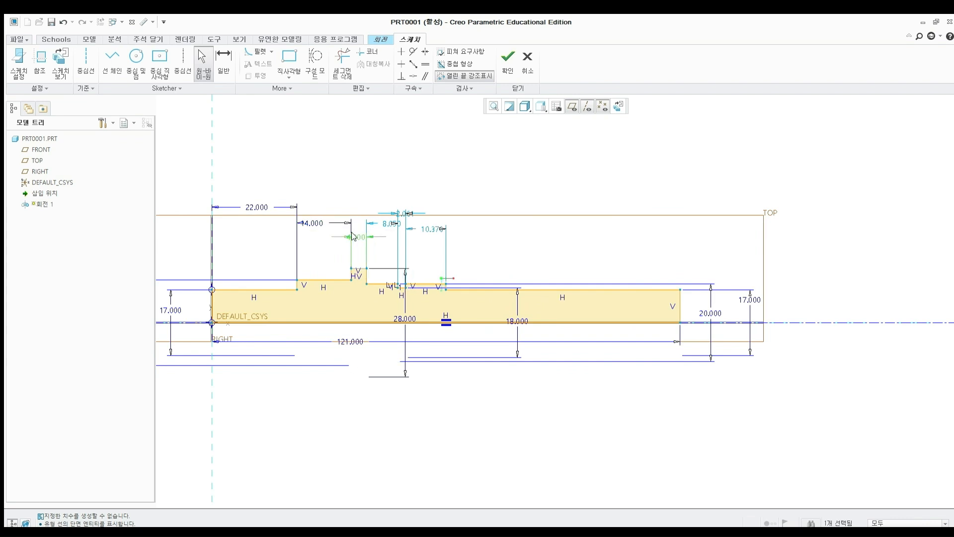
Set the length of the section between the collar and the groove to 40 and the groove's width to 2.
{"action": "double_click", "coordinate": [380, 224]}
{"action": "type", "text": "40"}
{"action": "key", "text": "Return"}
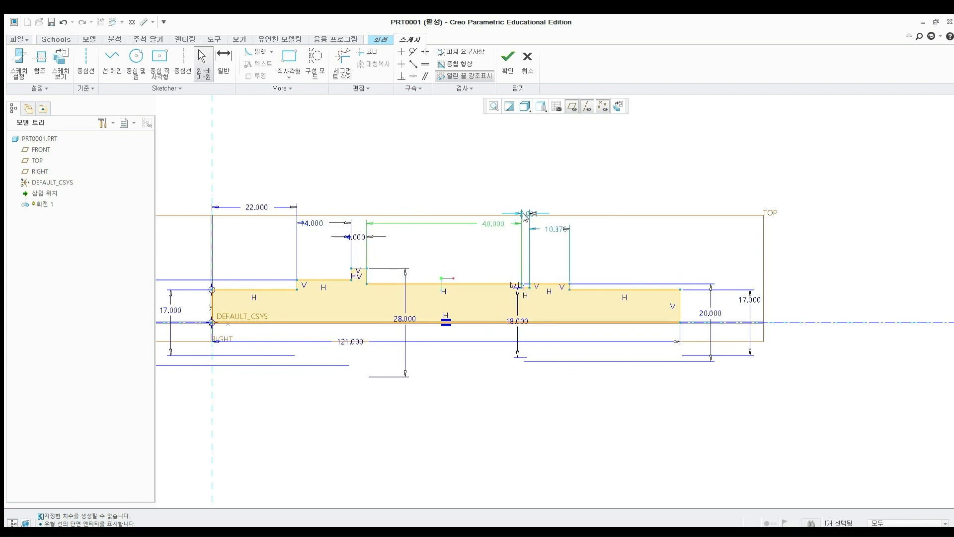
{"action": "double_click", "coordinate": [526, 214]}
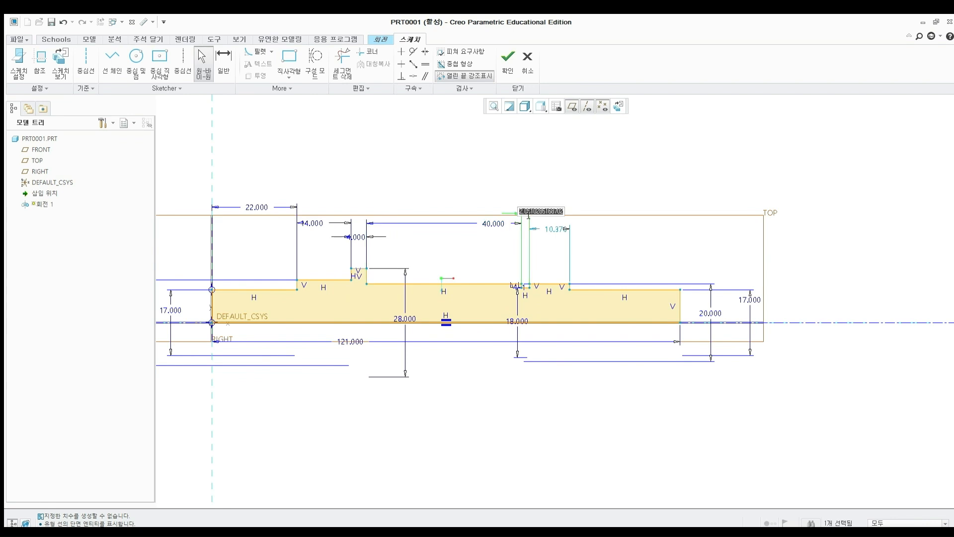
{"action": "type", "text": "2"}
{"action": "key", "text": "Return"}
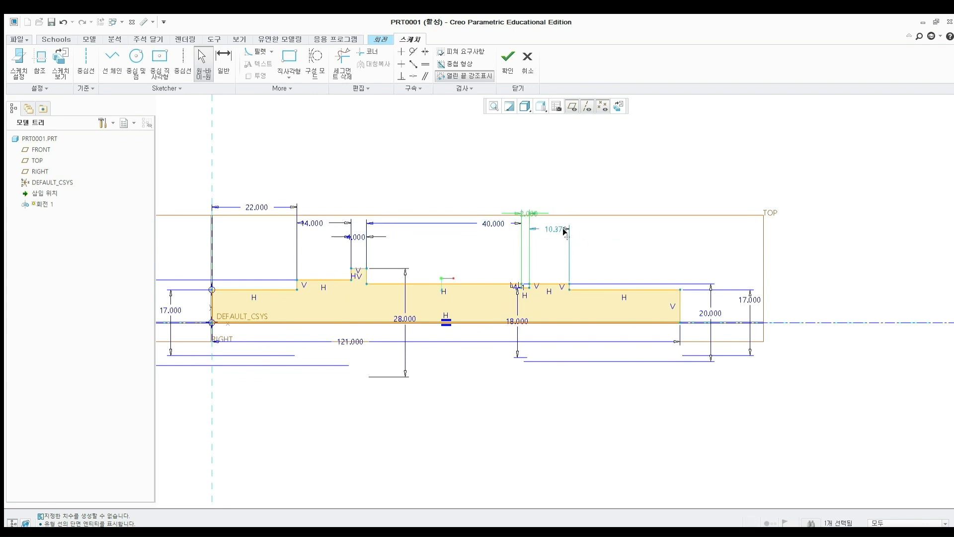
Dimension the length of the far end section as 25.
{"action": "left_click", "coordinate": [223, 63]}
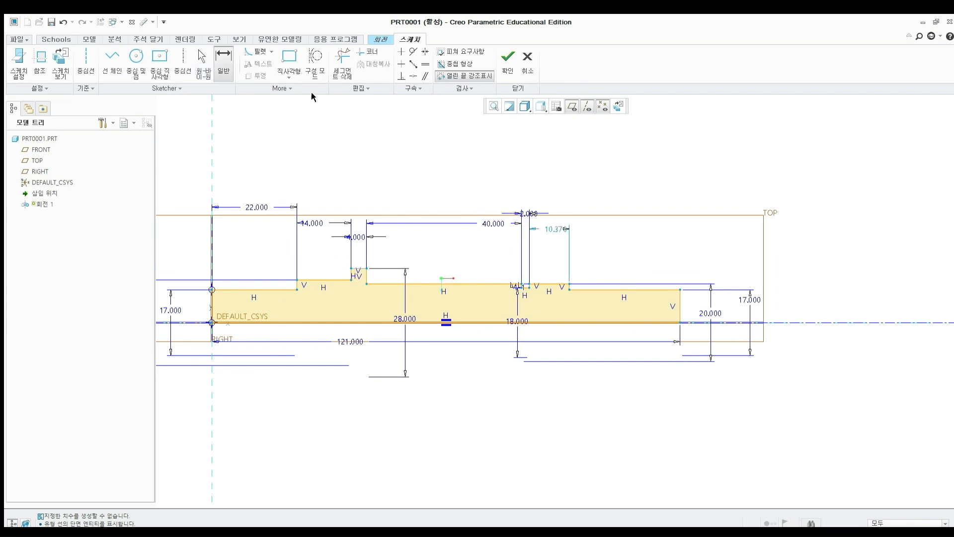
{"action": "scroll", "coordinate": [567, 287], "scroll_direction": "up", "scroll_amount": 3}
{"action": "left_click", "coordinate": [565, 284]}
{"action": "left_click", "coordinate": [782, 305]}
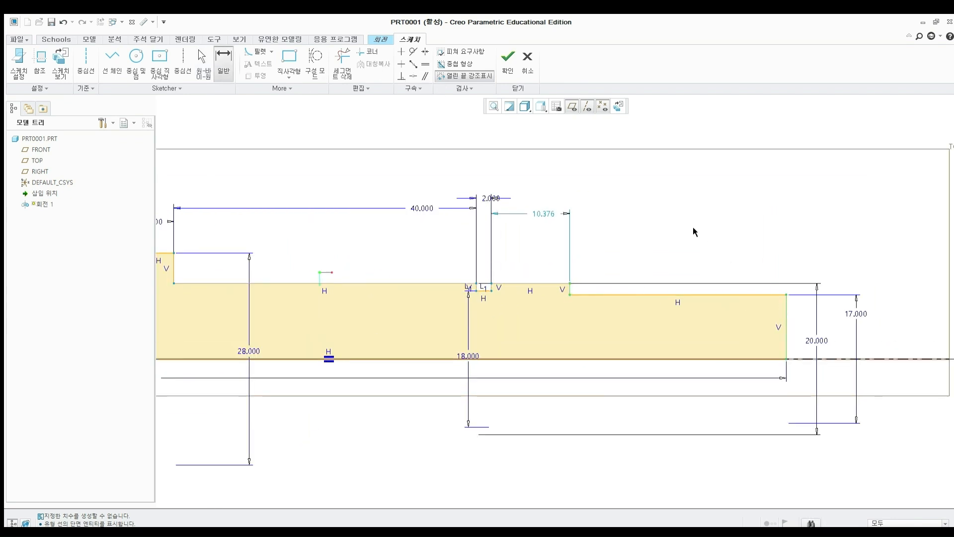
{"action": "middle_click", "coordinate": [693, 229]}
{"action": "type", "text": "4"}
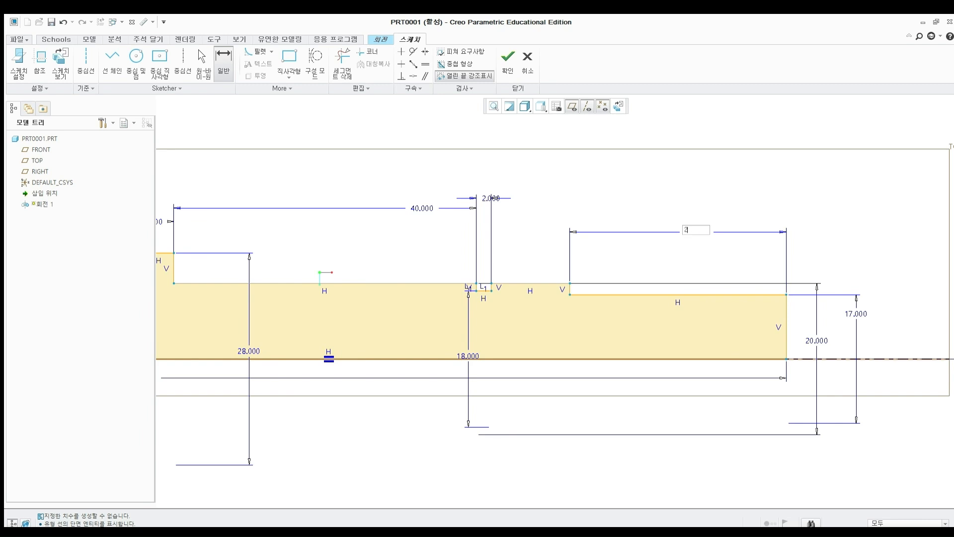
{"action": "key", "text": "Return"}
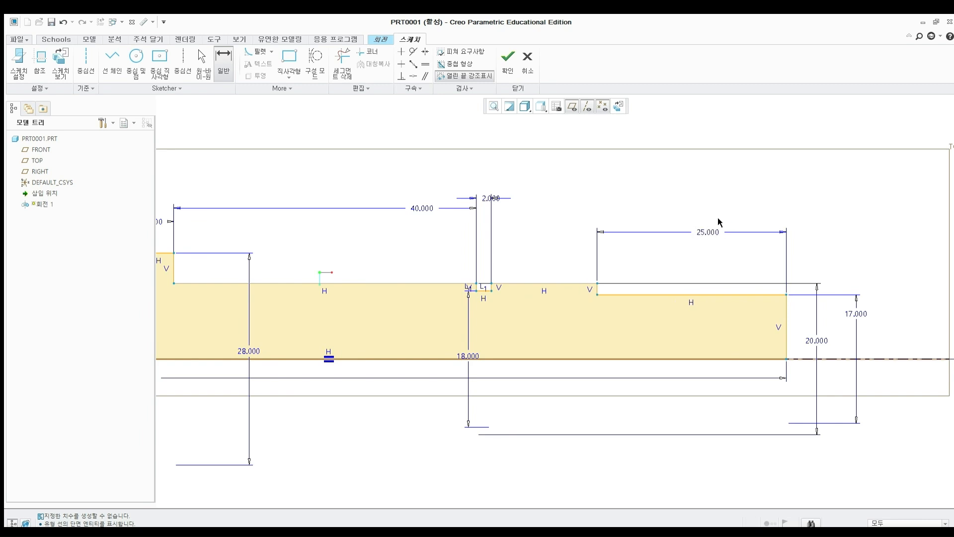
{"action": "middle_click", "coordinate": [706, 209]}
Finish the profile sketch and complete the revolve at 360 degrees.
{"action": "scroll", "coordinate": [697, 201], "scroll_direction": "up", "scroll_amount": 3}
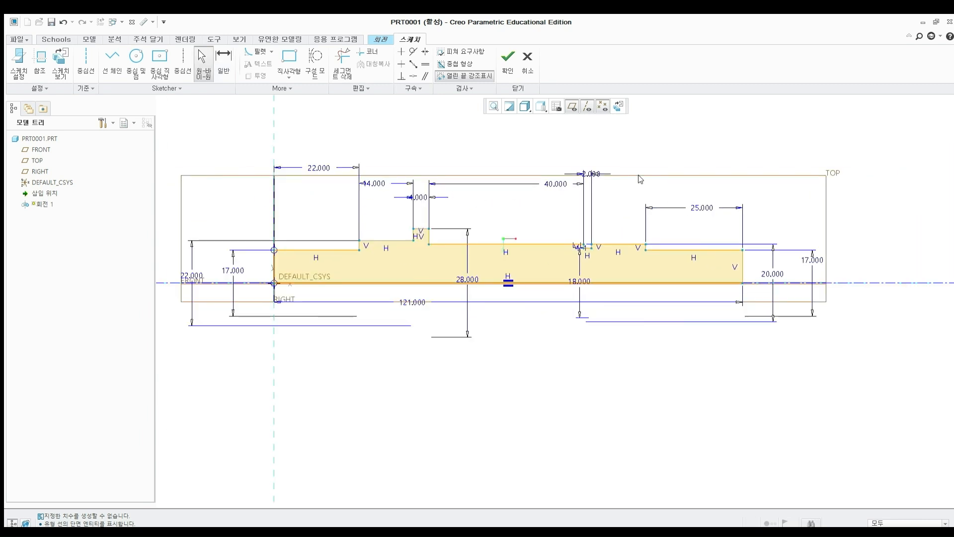
{"action": "middle_click_drag", "start_coordinate": [638, 176], "coordinate": [671, 214], "text": "shift"}
{"action": "left_click", "coordinate": [506, 62]}
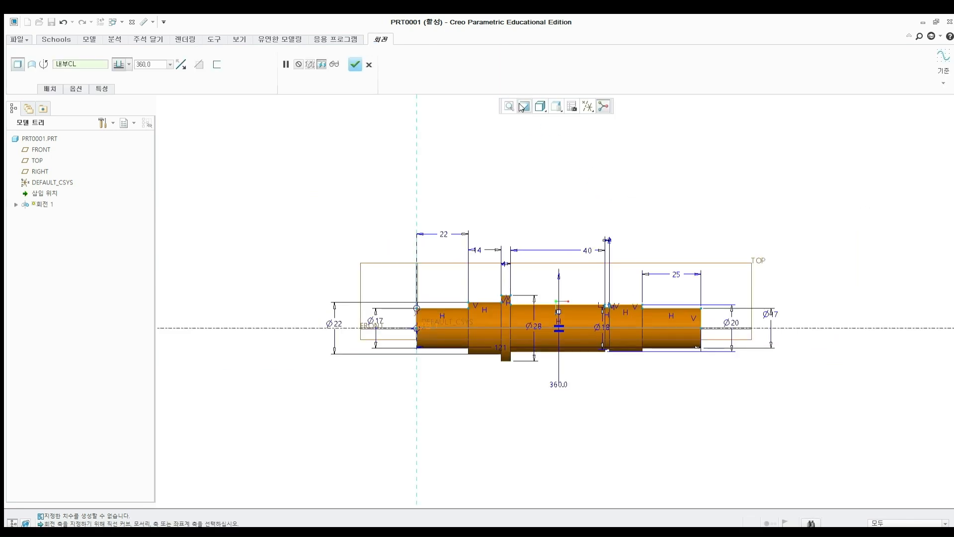
{"action": "left_click", "coordinate": [508, 201]}
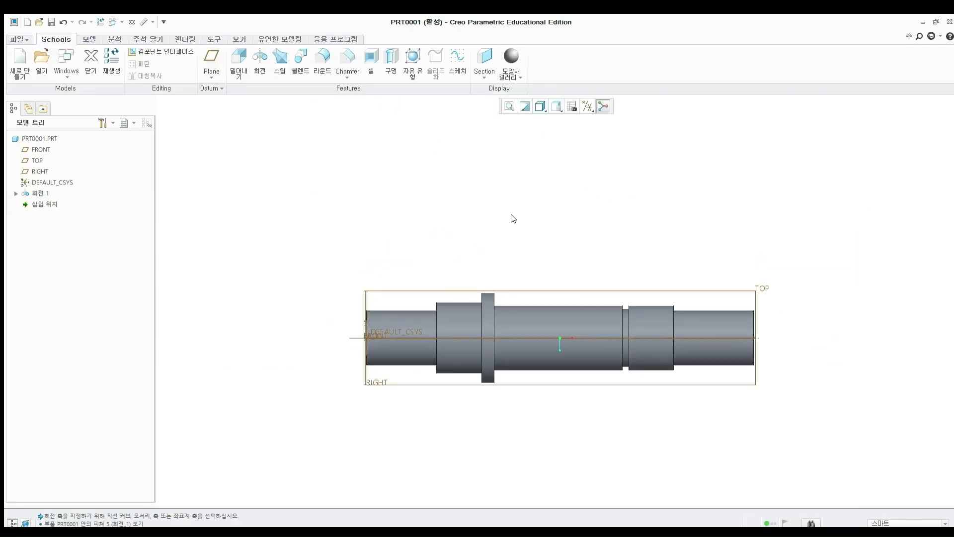
Start an edge chamfer of type D x D with a distance of 1 on the shaft's end edge at the origin.
{"action": "middle_click_drag", "start_coordinate": [513, 218], "coordinate": [521, 224]}
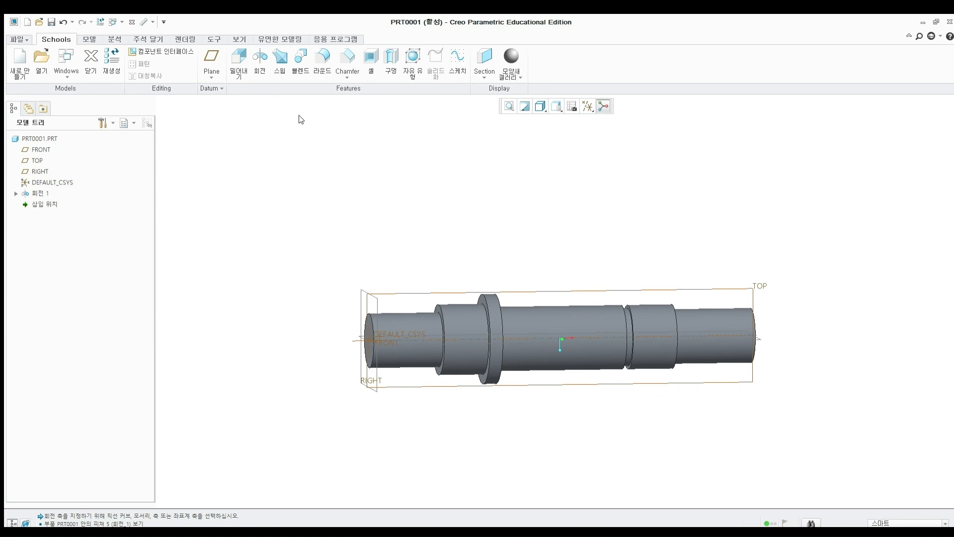
{"action": "left_click", "coordinate": [348, 61]}
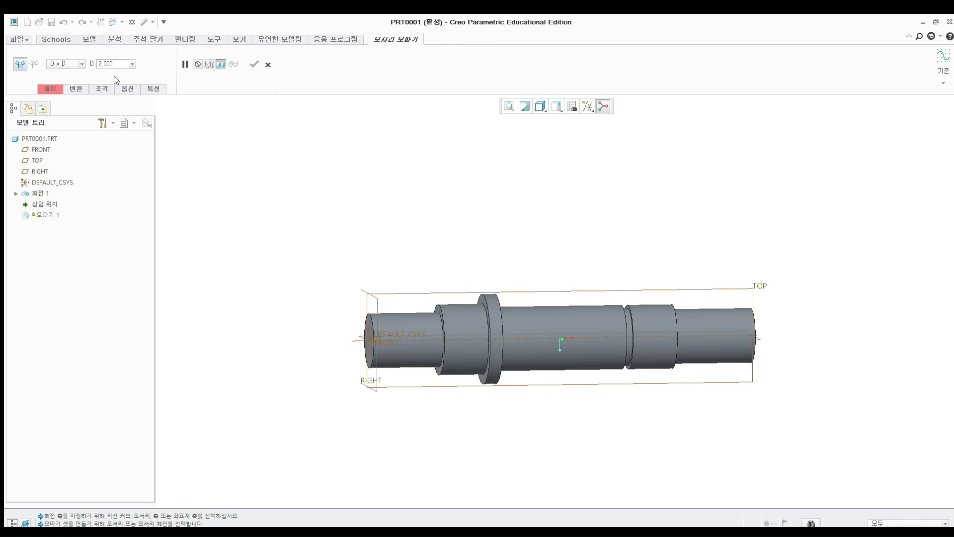
{"action": "type", "text": "1"}
{"action": "key", "text": "Return"}
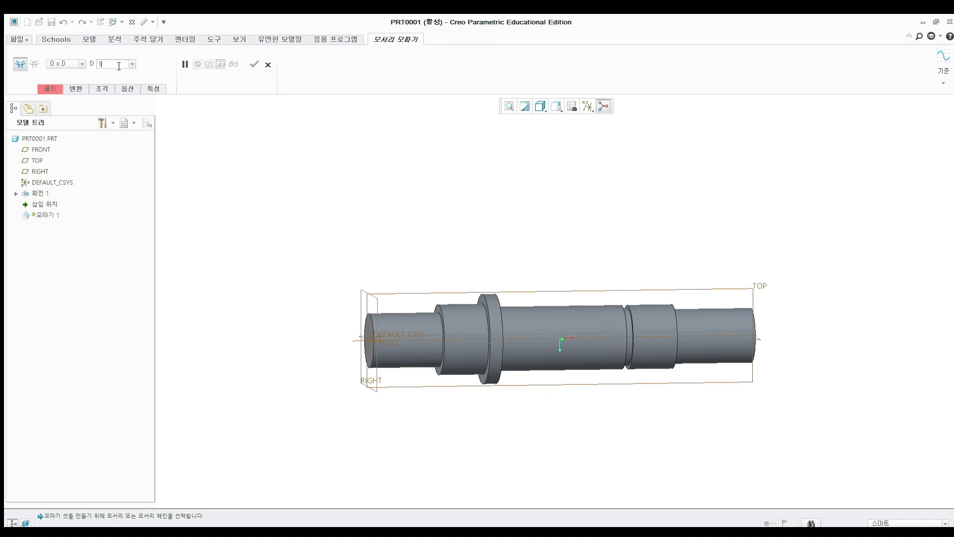
{"action": "left_click", "coordinate": [369, 324]}
Add the shoulder's outer edge on the origin side as an Angle x D chamfer with angle 30 and distance 2.
{"action": "middle_click_drag", "start_coordinate": [505, 292], "coordinate": [488, 253], "text": "shift"}
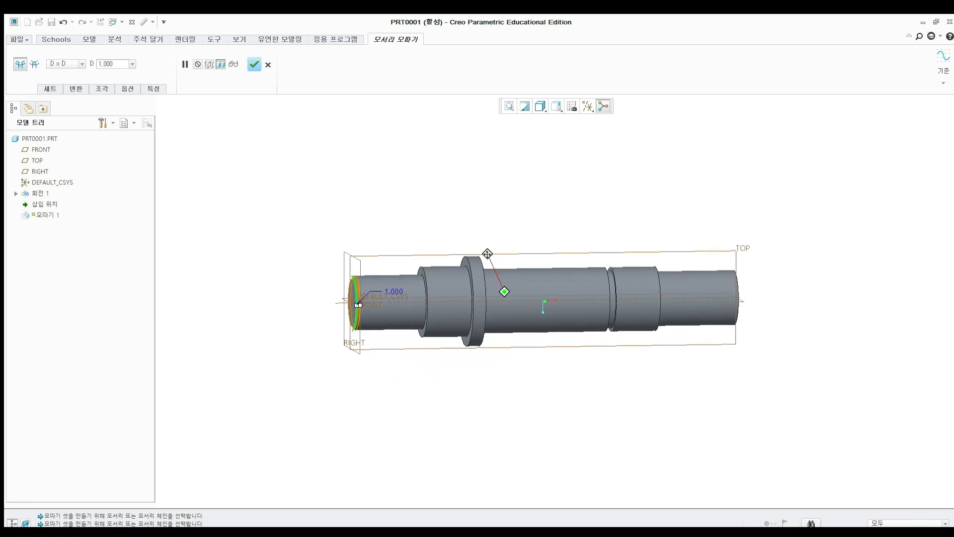
{"action": "scroll", "coordinate": [428, 266], "scroll_direction": "up", "scroll_amount": 3}
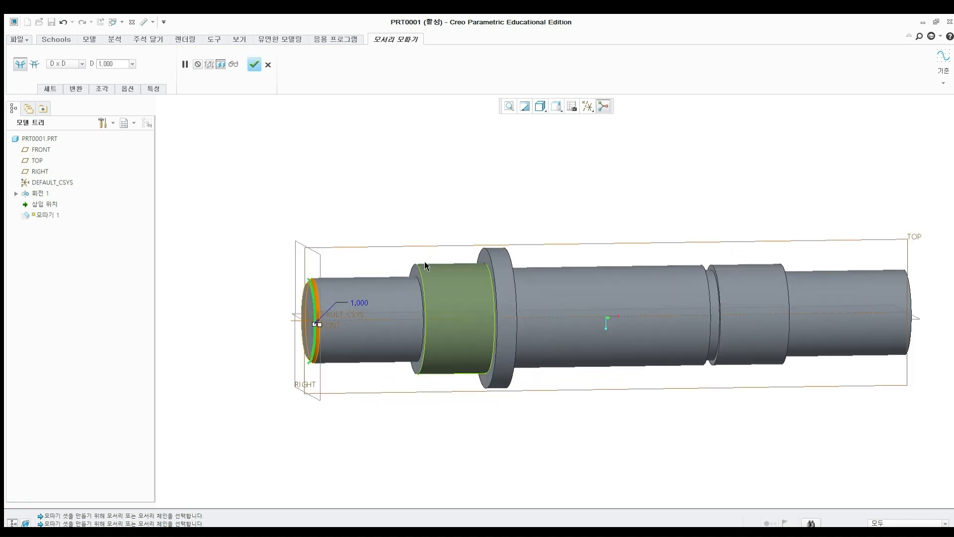
{"action": "left_click", "coordinate": [51, 89]}
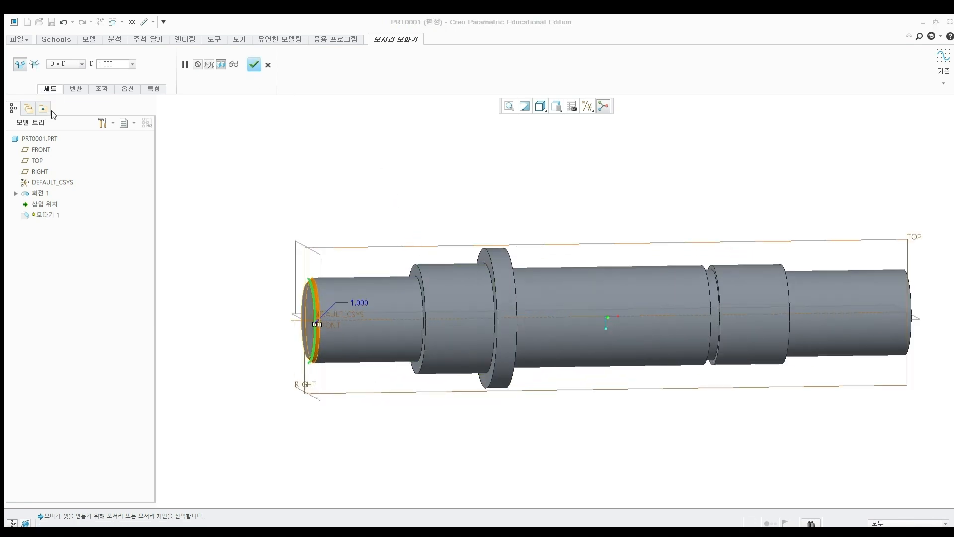
{"action": "left_click", "coordinate": [52, 110]}
{"action": "left_click", "coordinate": [417, 268]}
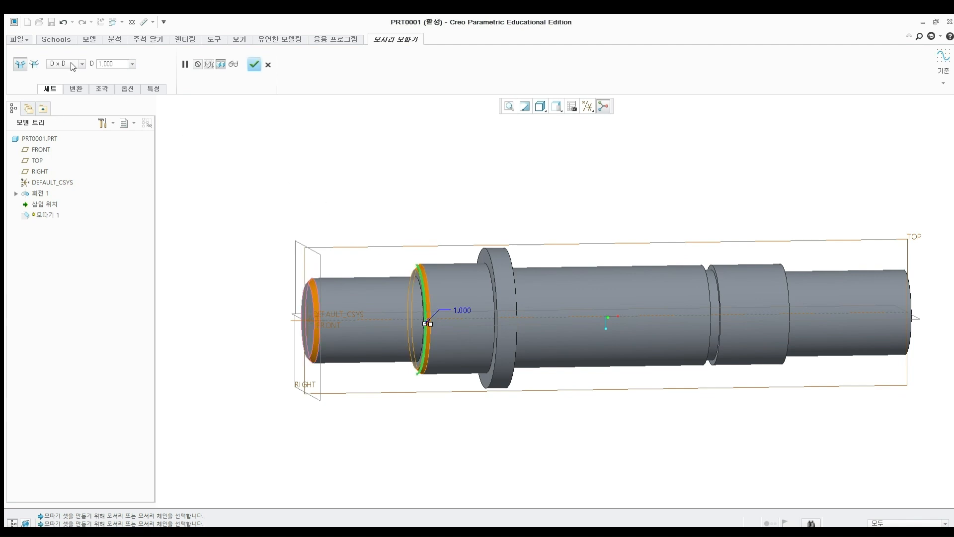
{"action": "left_click", "coordinate": [78, 64]}
{"action": "left_click", "coordinate": [80, 82]}
{"action": "double_click", "coordinate": [113, 64]}
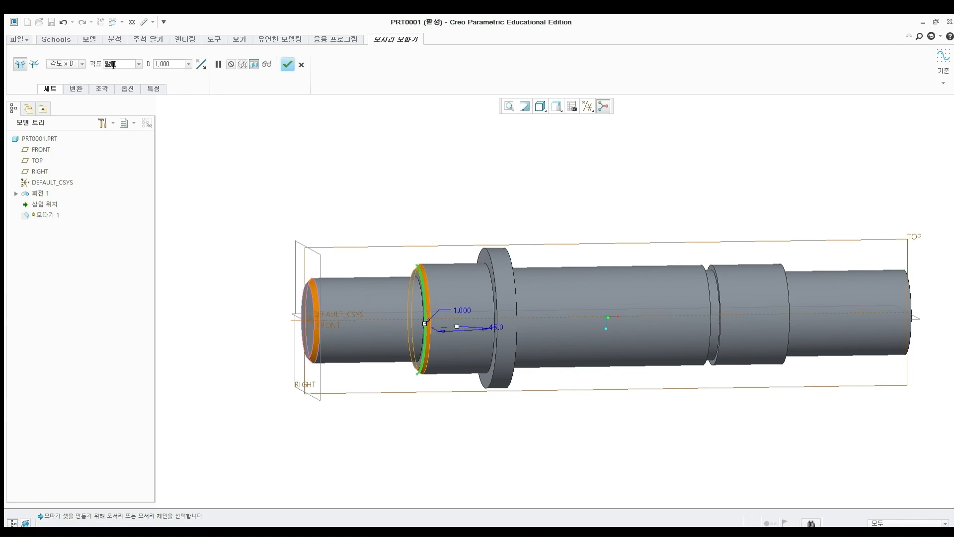
{"action": "type", "text": "30"}
{"action": "key", "text": "Return"}
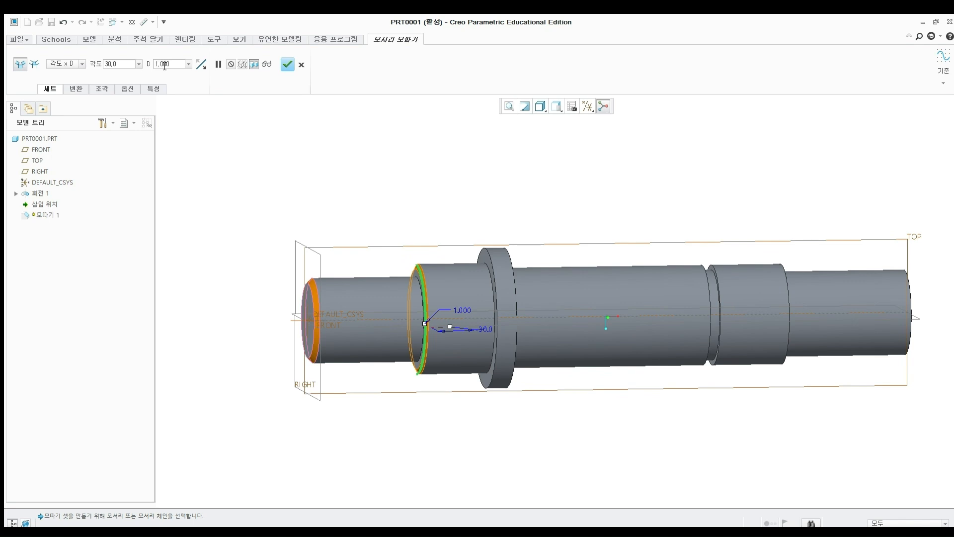
{"action": "type", "text": "2"}
{"action": "key", "text": "Return"}
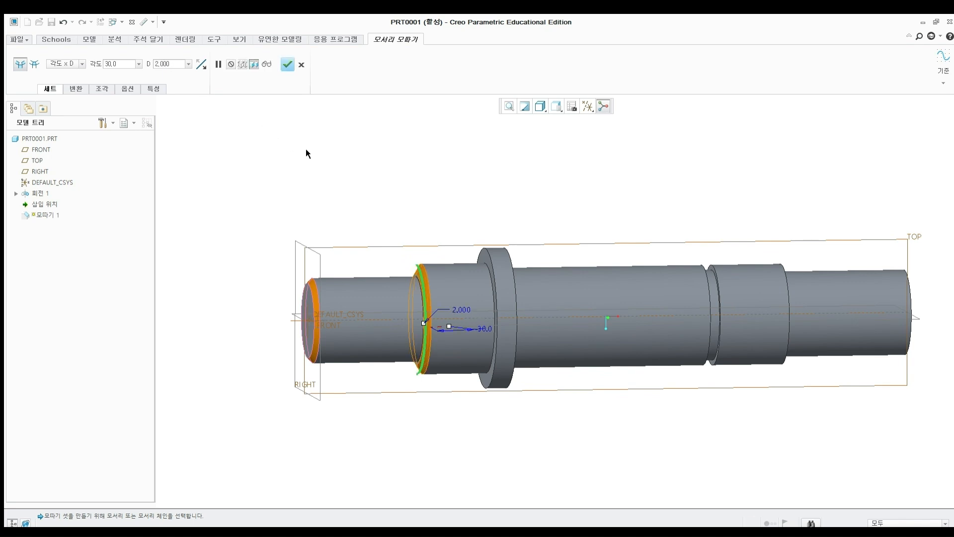
Add a D x D chamfer with a distance of 1 on the groove's edge nearer the collar.
{"action": "middle_click_drag", "start_coordinate": [306, 150], "coordinate": [471, 175]}
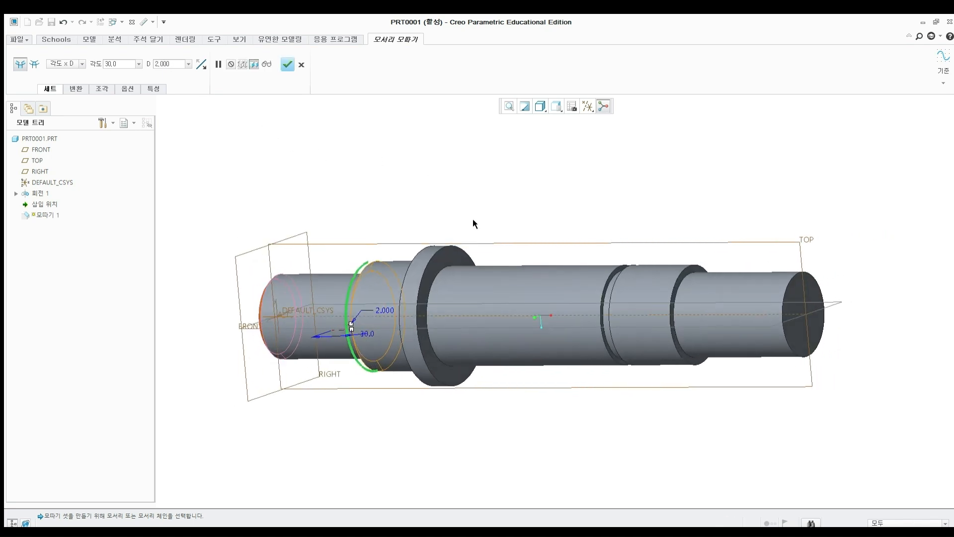
{"action": "scroll", "coordinate": [638, 262], "scroll_direction": "down", "scroll_amount": 5}
{"action": "middle_click_drag", "start_coordinate": [626, 263], "coordinate": [500, 209], "text": "shift"}
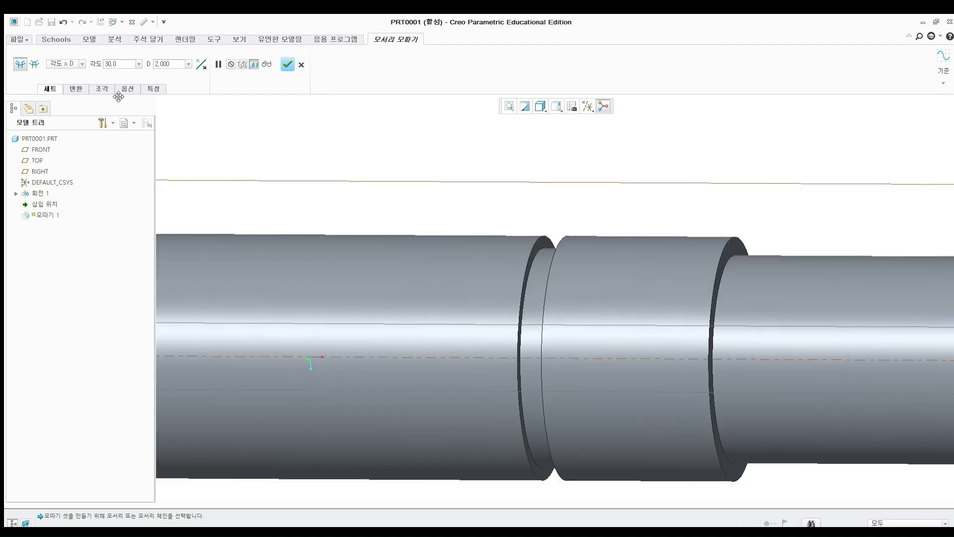
{"action": "left_click", "coordinate": [68, 70]}
{"action": "left_click", "coordinate": [532, 239]}
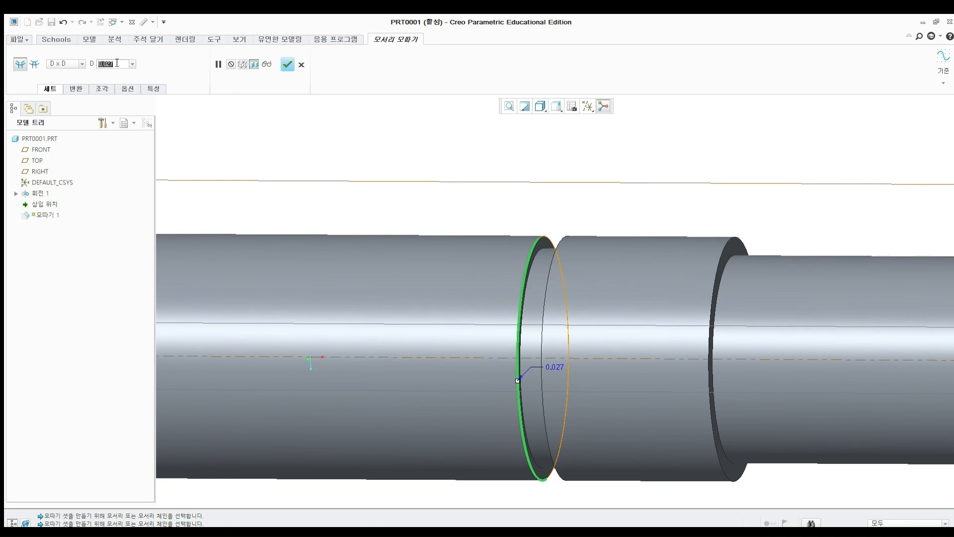
{"action": "type", "text": "1"}
{"action": "key", "text": "Return"}
Change the chamfer on the groove's collar-side edge to D1 x D2 with D2 set to 2.
{"action": "mouse_move", "coordinate": [427, 171]}
{"action": "middle_mouse_down"}
{"action": "mouse_move", "coordinate": [402, 179]}
{"action": "mouse_move", "coordinate": [419, 179]}
{"action": "middle_mouse_up"}
{"action": "left_click", "coordinate": [78, 60]}
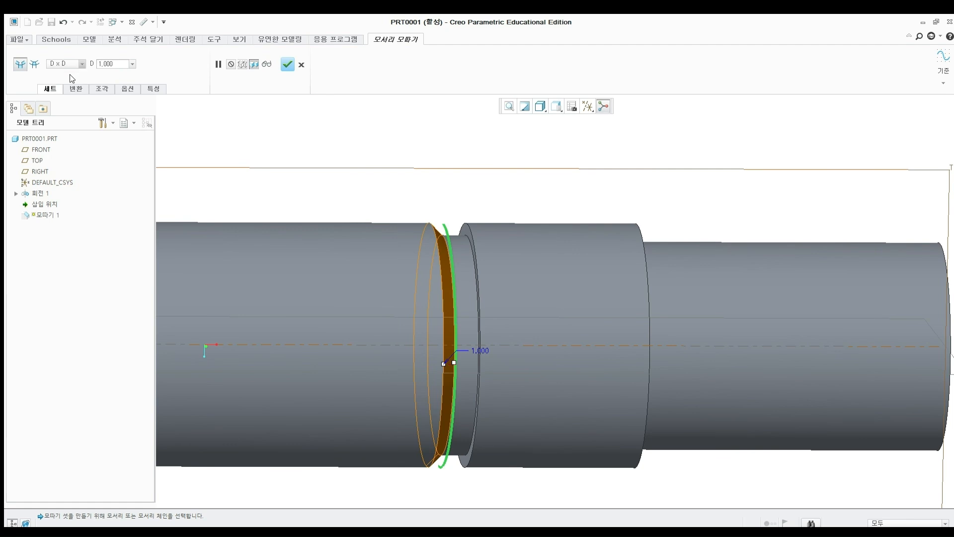
{"action": "left_click", "coordinate": [69, 75]}
{"action": "left_click", "coordinate": [78, 62]}
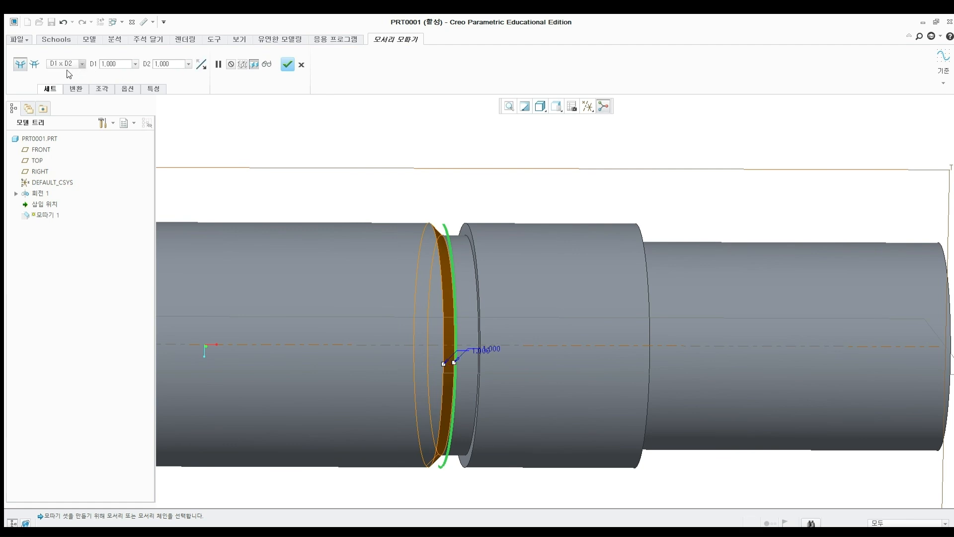
{"action": "left_click", "coordinate": [73, 69]}
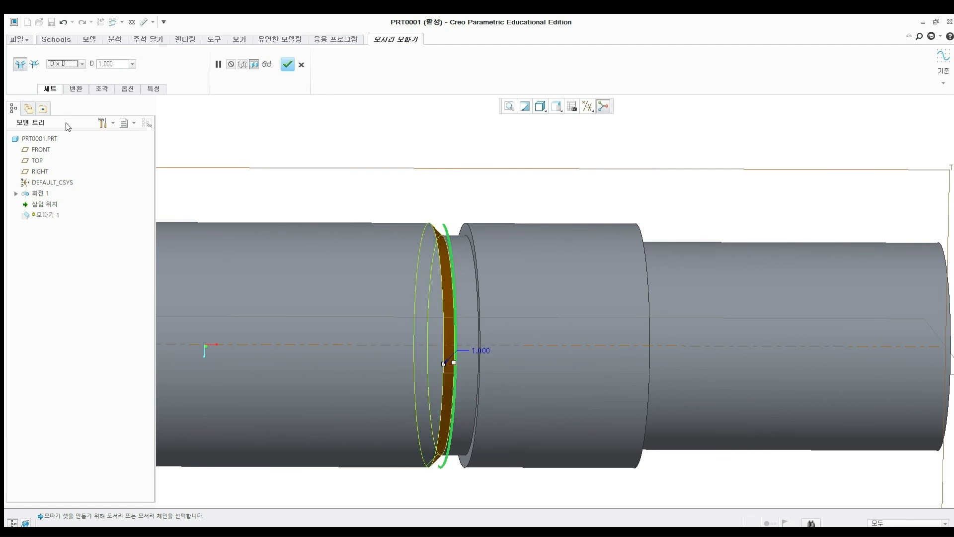
{"action": "left_click", "coordinate": [70, 76]}
{"action": "left_click", "coordinate": [174, 63]}
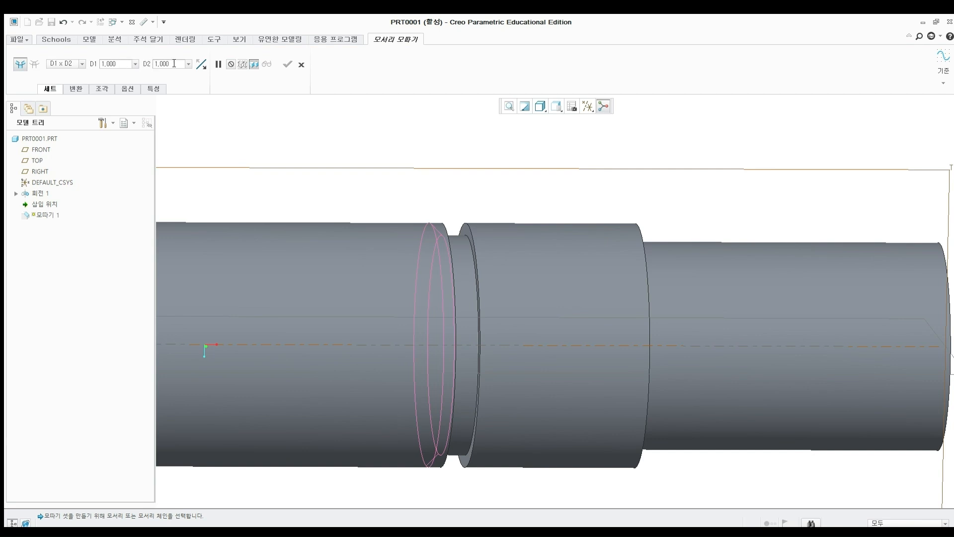
{"action": "type", "text": "2"}
{"action": "key", "text": "Return"}
Chamfer the groove's remaining outer edge as D1 x D2 with 1 and 2, and the far shoulder and shaft-end edges as D x D 1.
{"action": "left_click", "coordinate": [466, 239]}
{"action": "middle_click_drag", "start_coordinate": [514, 179], "coordinate": [262, 167]}
{"action": "left_click", "coordinate": [70, 64]}
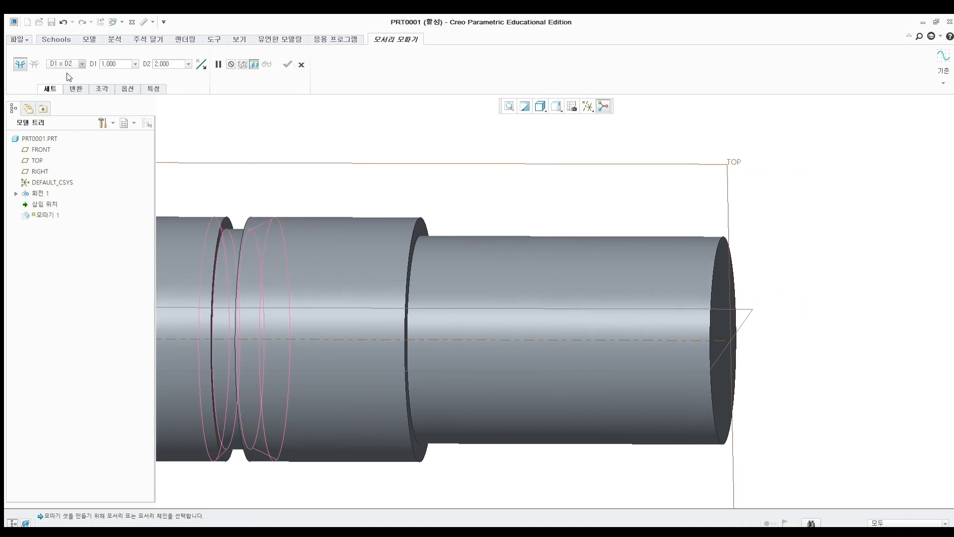
{"action": "left_click", "coordinate": [69, 72]}
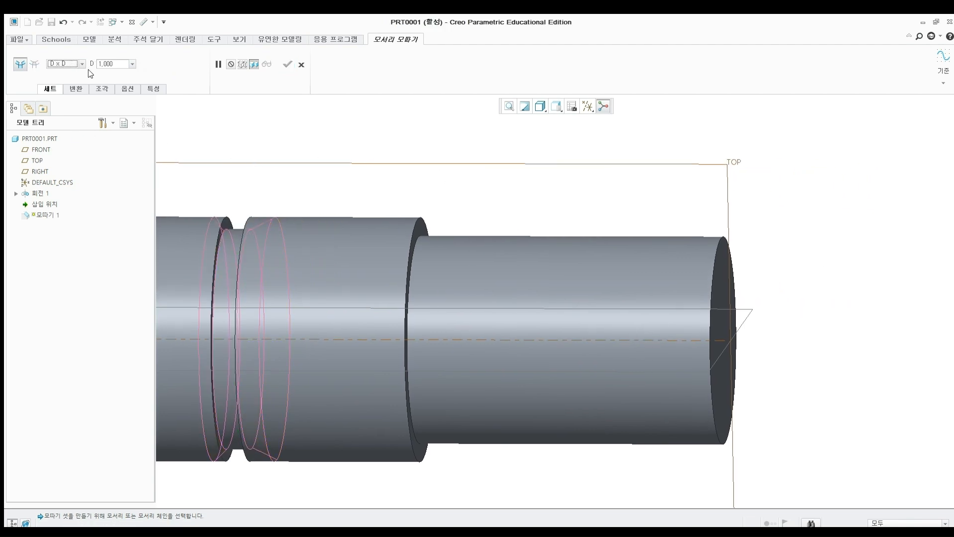
{"action": "left_click", "coordinate": [422, 220]}
{"action": "mouse_move", "coordinate": [441, 157]}
{"action": "middle_mouse_down", "text": "shift"}
{"action": "mouse_move", "coordinate": [323, 145]}
{"action": "mouse_move", "coordinate": [438, 143]}
{"action": "middle_mouse_up", "text": "shift"}
{"action": "left_click", "coordinate": [590, 227], "text": "ctrl"}
{"action": "scroll", "coordinate": [482, 168], "scroll_direction": "up", "scroll_amount": 1}
{"action": "middle_click", "coordinate": [437, 142]}
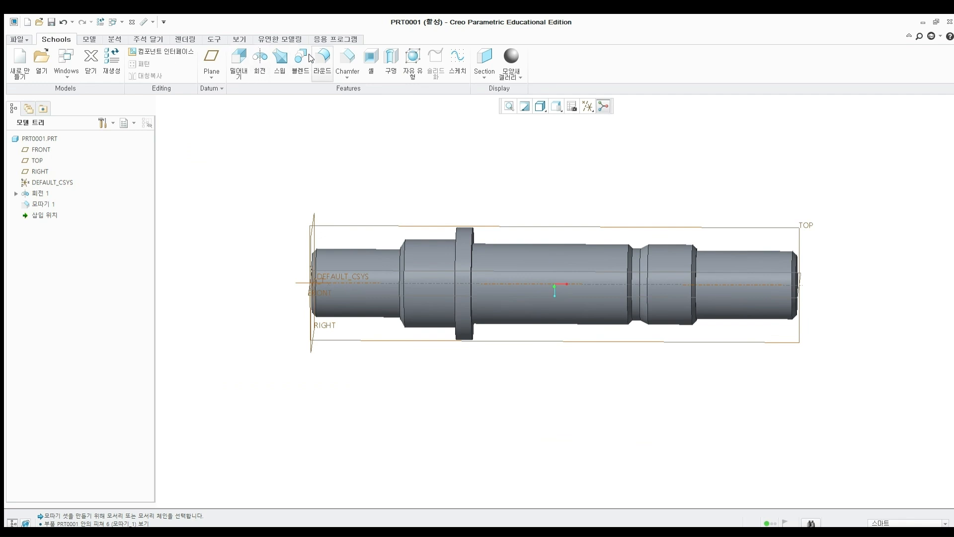
Create a datum plane tangent to the cylindrical surface of the shaft's origin-end section and parallel to the FRONT plane.
{"action": "left_click", "coordinate": [211, 62]}
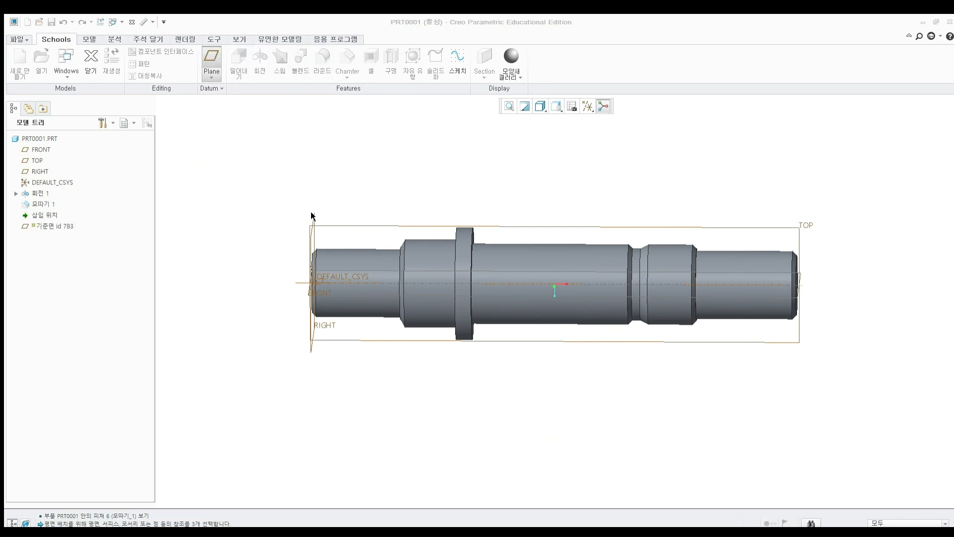
{"action": "left_click", "coordinate": [355, 254]}
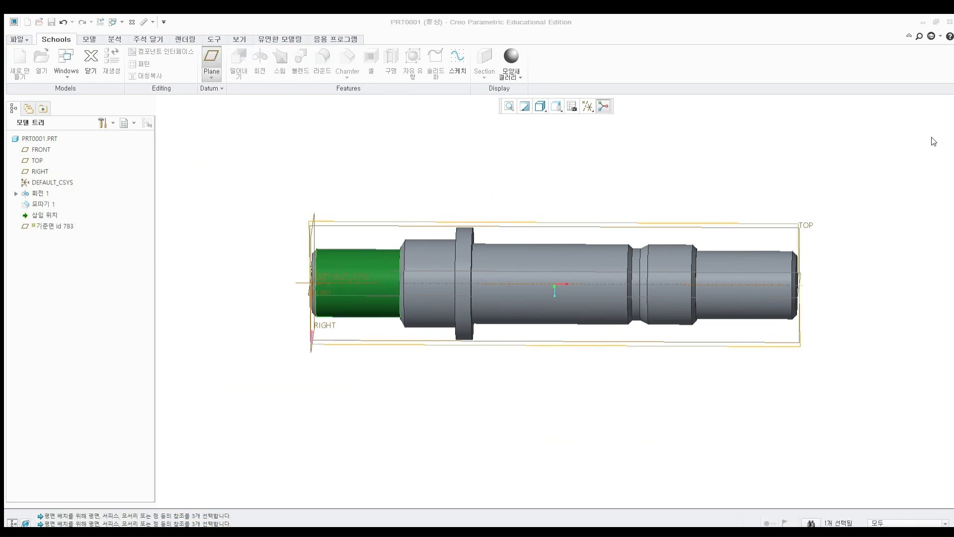
{"action": "middle_click_drag", "start_coordinate": [571, 178], "coordinate": [298, 273]}
{"action": "left_click", "coordinate": [299, 273], "text": "ctrl"}
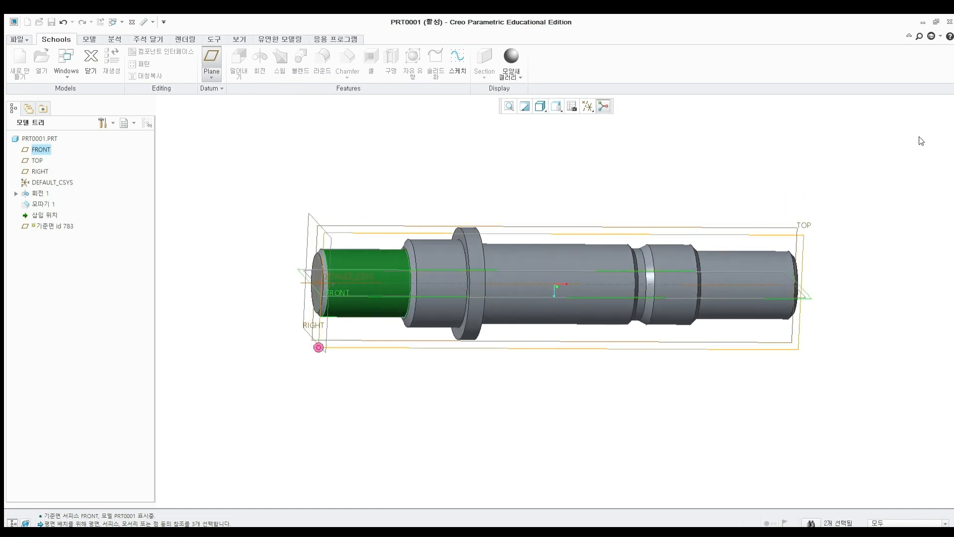
{"action": "left_click", "coordinate": [909, 222]}
{"action": "left_click", "coordinate": [422, 178]}
{"action": "middle_click_drag", "start_coordinate": [440, 175], "coordinate": [426, 184]}
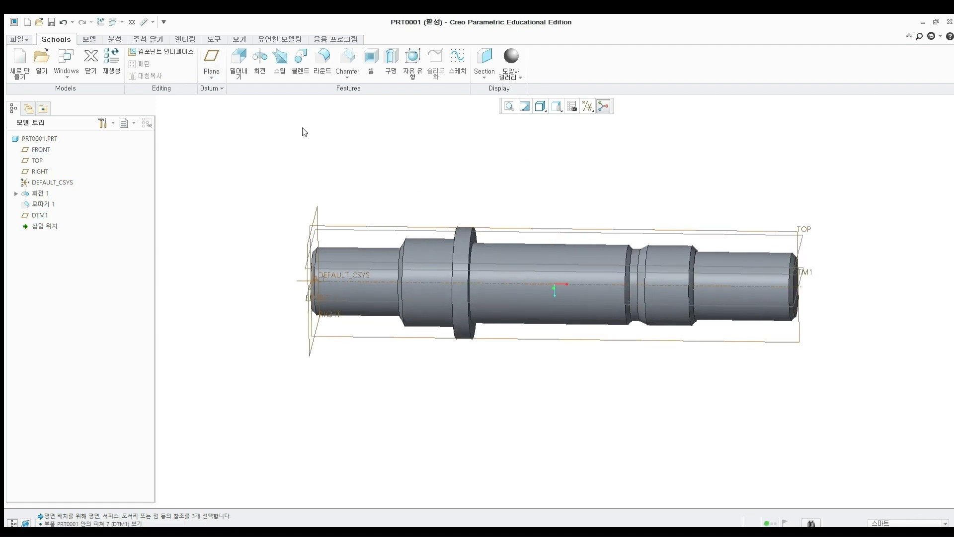
Start an Extrude sketched on DTM1 and draw a centre rectangle on the shaft axis, its near edge about 5.3 from the origin end.
{"action": "left_click", "coordinate": [231, 69]}
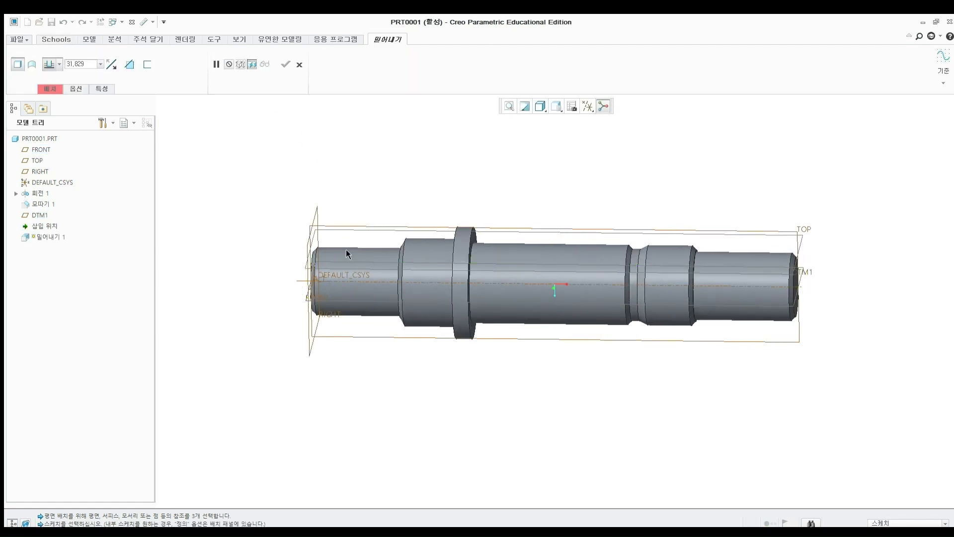
{"action": "mouse_move", "coordinate": [346, 249]}
{"action": "middle_mouse_down"}
{"action": "mouse_move", "coordinate": [353, 213]}
{"action": "mouse_move", "coordinate": [426, 187]}
{"action": "mouse_move", "coordinate": [382, 194]}
{"action": "middle_mouse_up"}
{"action": "left_click", "coordinate": [384, 194]}
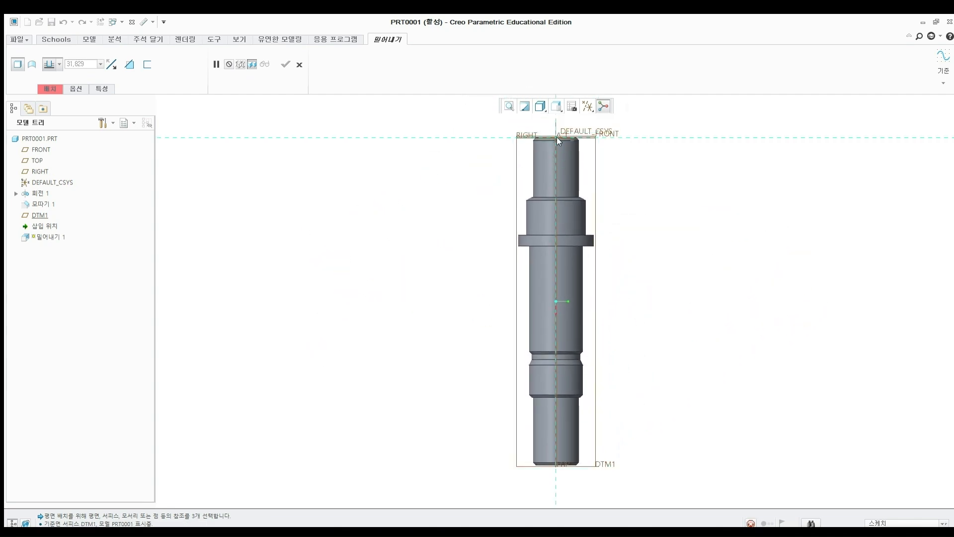
{"action": "left_click", "coordinate": [161, 58]}
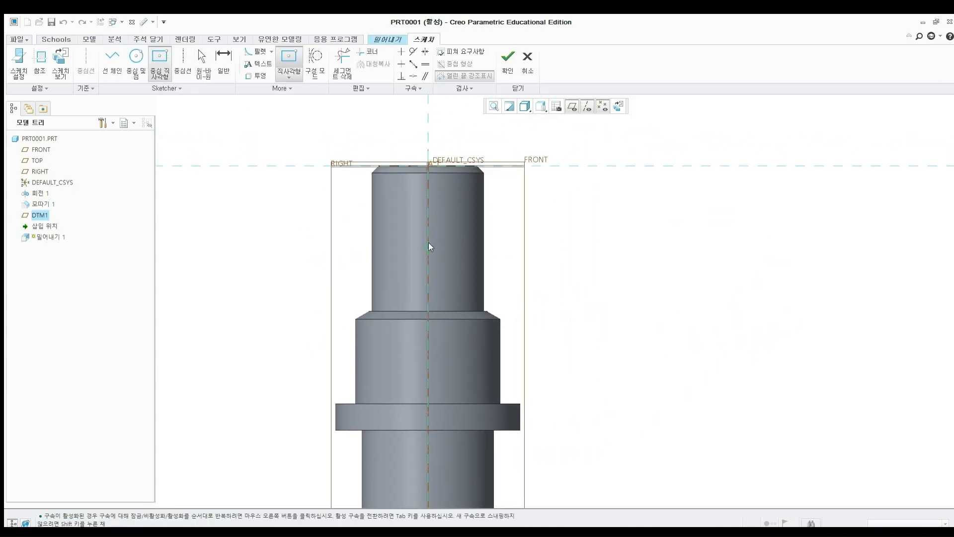
{"action": "left_click", "coordinate": [428, 228]}
{"action": "left_click", "coordinate": [449, 199]}
{"action": "middle_click", "coordinate": [486, 202]}
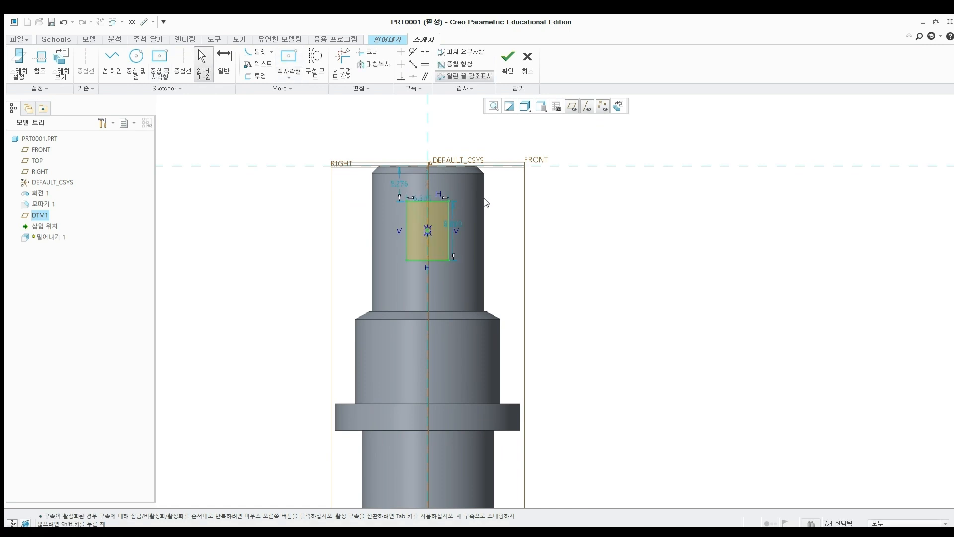
Draw two equal circles centred on the midpoints of the rectangle's short edges, passing through its corners.
{"action": "left_click", "coordinate": [135, 57]}
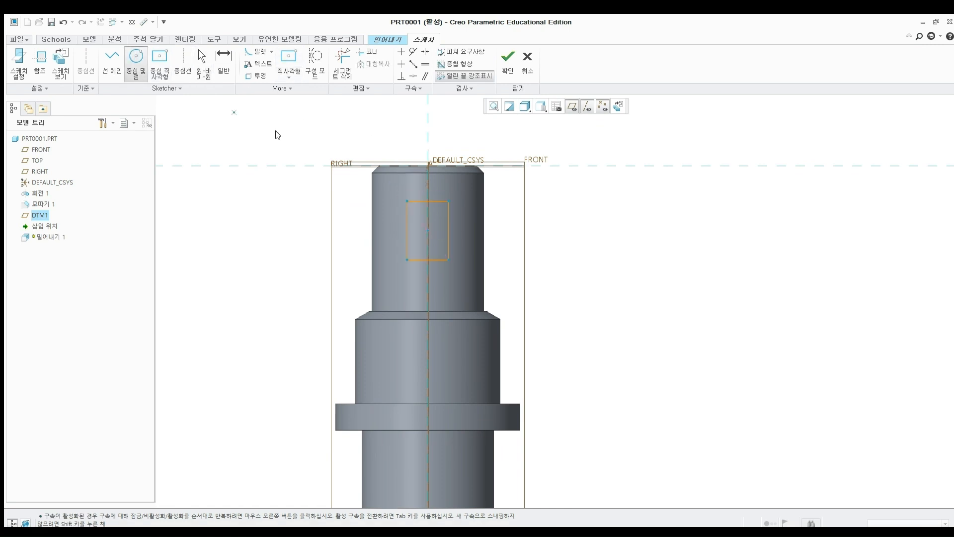
{"action": "left_click", "coordinate": [428, 201]}
{"action": "left_click", "coordinate": [449, 201]}
{"action": "middle_click", "coordinate": [486, 228]}
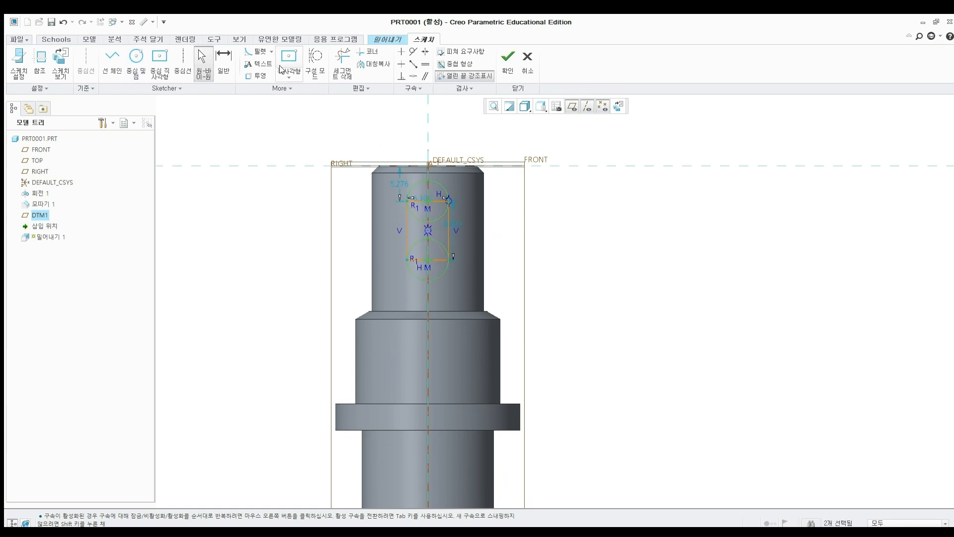
Trim the rectangle's short edges and the circles' inner arcs to leave a slot outline with rounded ends.
{"action": "left_click", "coordinate": [343, 63]}
{"action": "scroll", "coordinate": [413, 202], "scroll_direction": "down", "scroll_amount": 2}
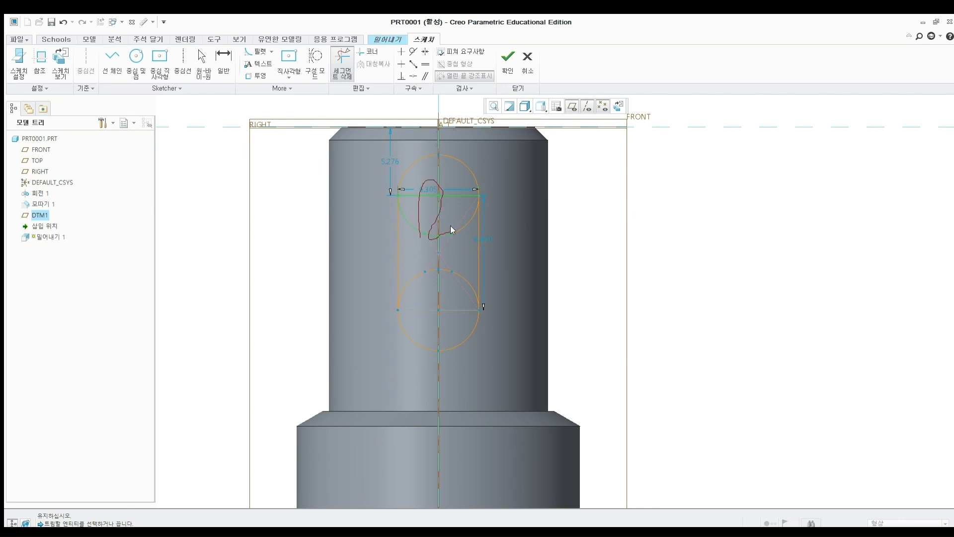
{"action": "left_click_drag", "start_coordinate": [451, 229], "coordinate": [458, 229]}
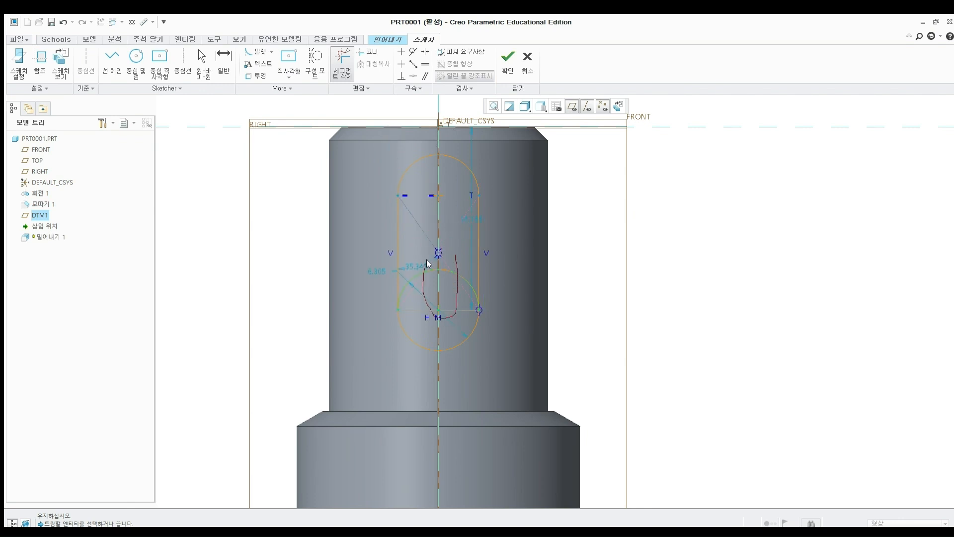
Trim the leftover inner arc from the slot sketch and dimension the slot's width as 5.
{"action": "left_click_drag", "start_coordinate": [439, 266], "coordinate": [440, 267]}
{"action": "middle_click", "coordinate": [449, 249]}
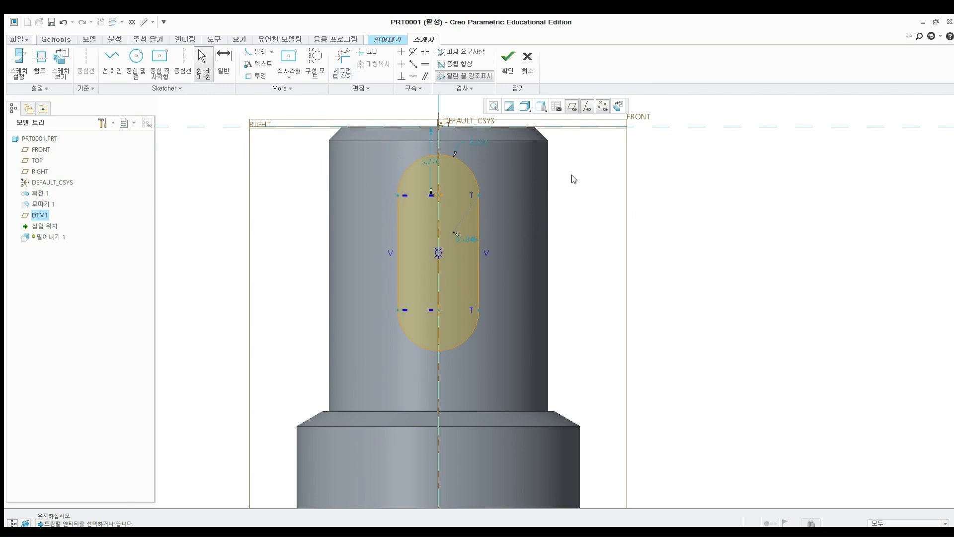
{"action": "middle_click_drag", "start_coordinate": [603, 181], "coordinate": [538, 184], "text": "shift"}
{"action": "left_click", "coordinate": [223, 63]}
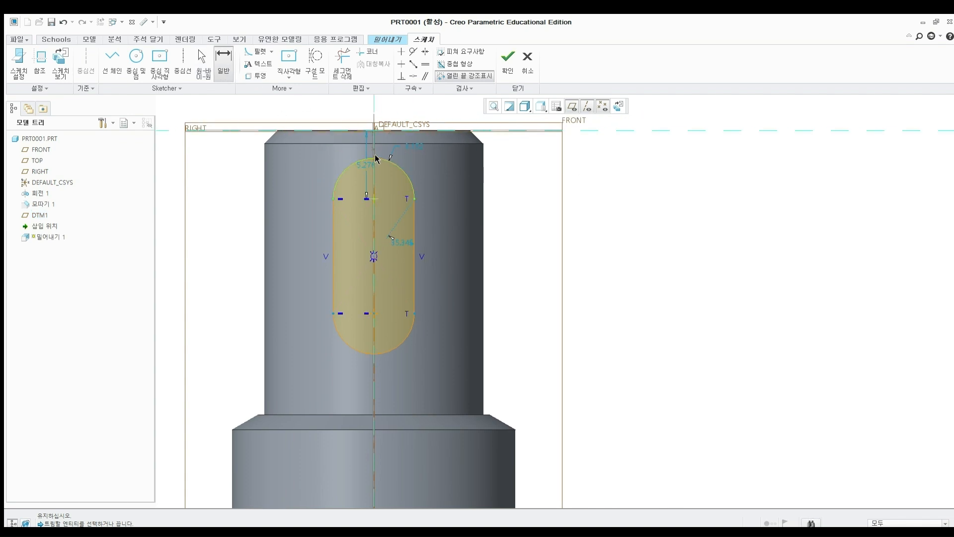
{"action": "left_click", "coordinate": [333, 219]}
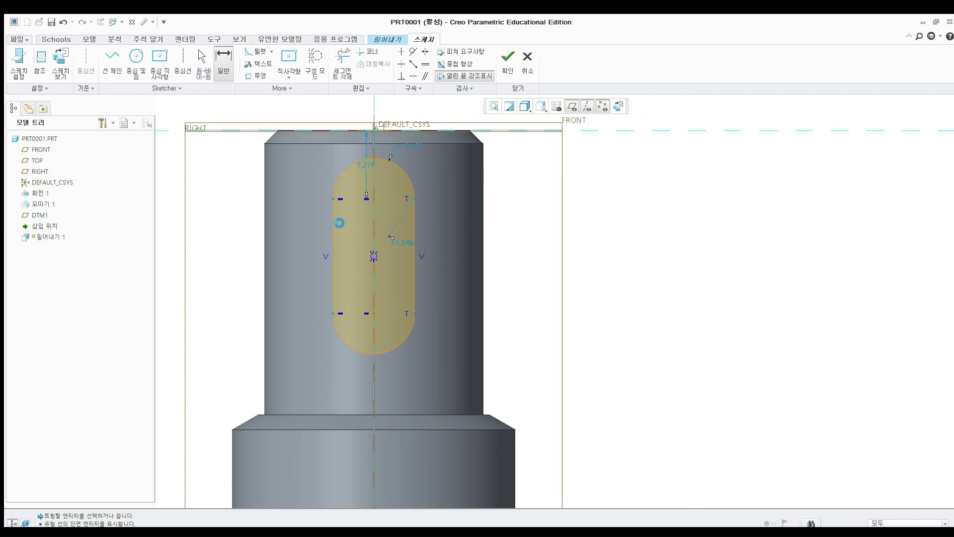
{"action": "left_click", "coordinate": [414, 224]}
{"action": "middle_click", "coordinate": [350, 142]}
{"action": "type", "text": "5"}
{"action": "key", "text": "Return"}
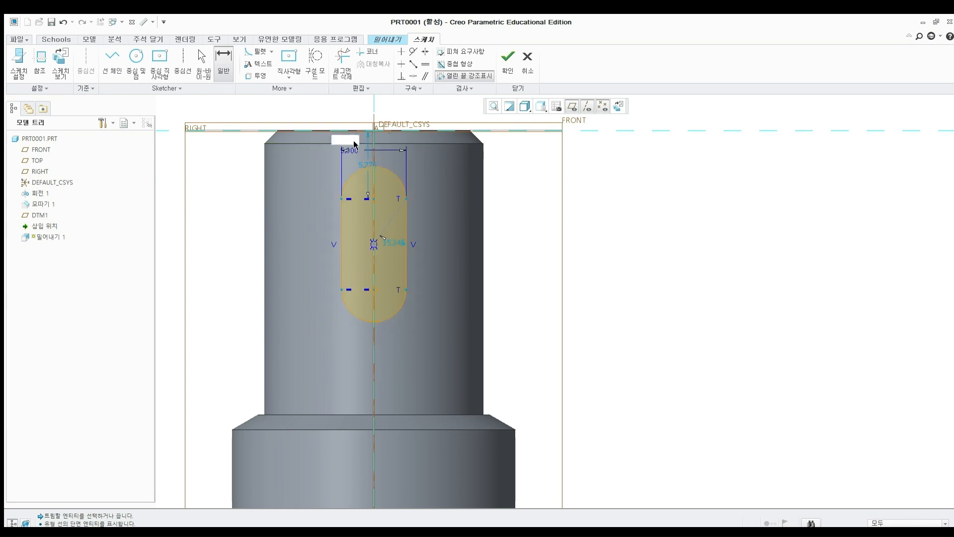
Dimension the gap between the slot's lower arc and the shaft's shoulder edge as 4.
{"action": "left_click", "coordinate": [365, 414]}
{"action": "middle_click", "coordinate": [392, 366]}
{"action": "type", "text": "4"}
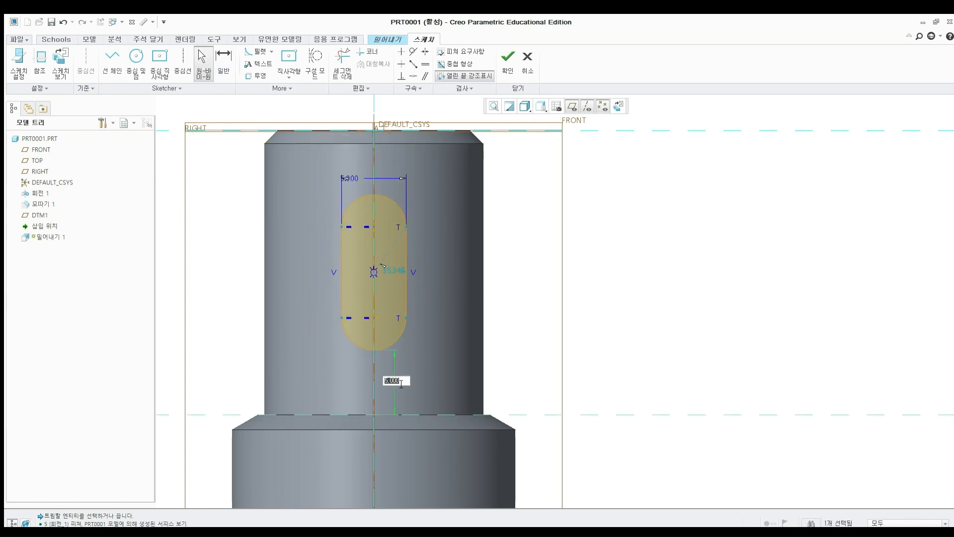
{"action": "key", "text": "Return"}
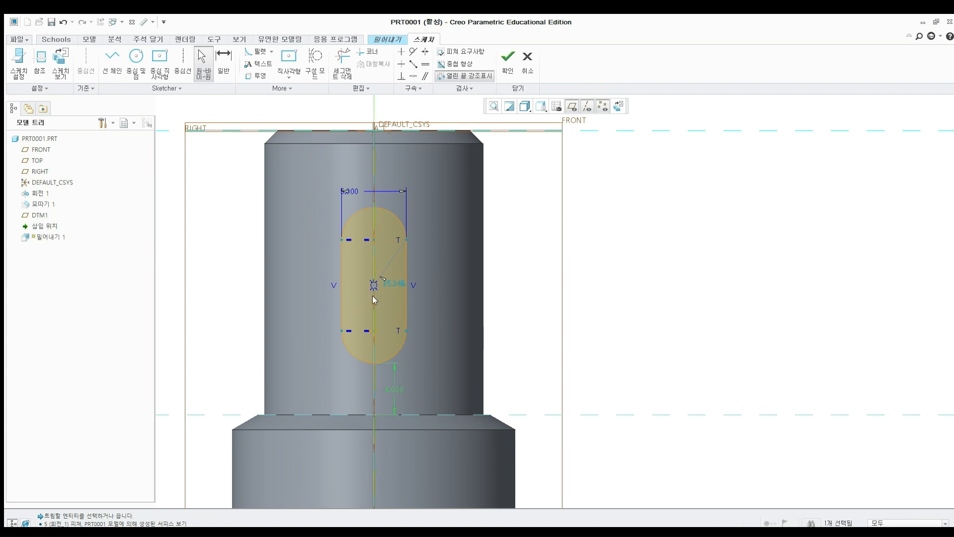
Dimension the slot's overall length between its end arcs as 14 and finish the sketch.
{"action": "left_click", "coordinate": [225, 63]}
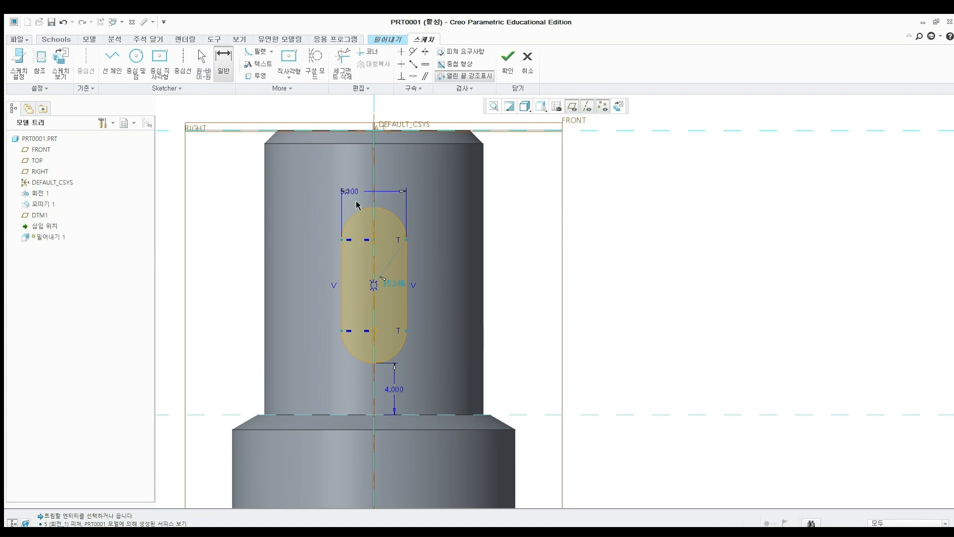
{"action": "middle_click", "coordinate": [444, 273]}
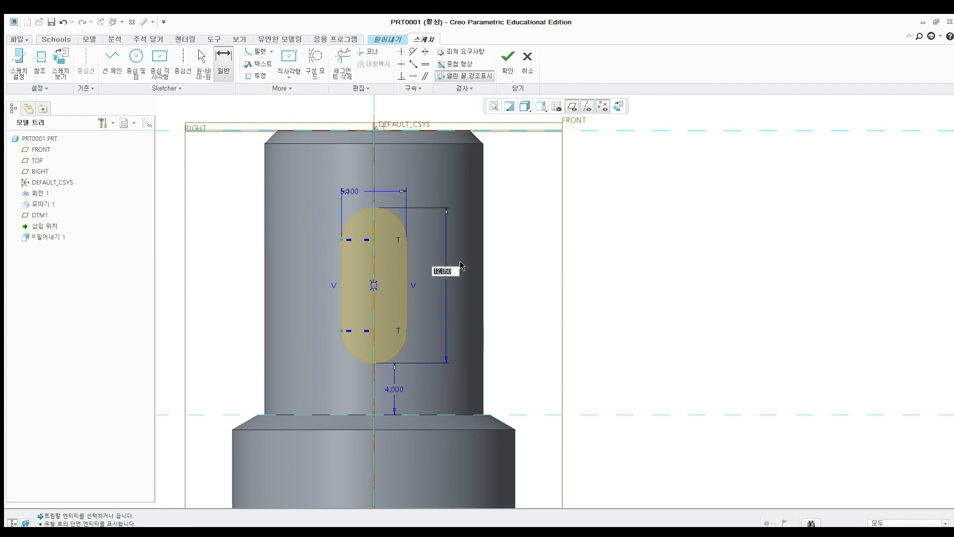
{"action": "type", "text": "14"}
{"action": "key", "text": "Return"}
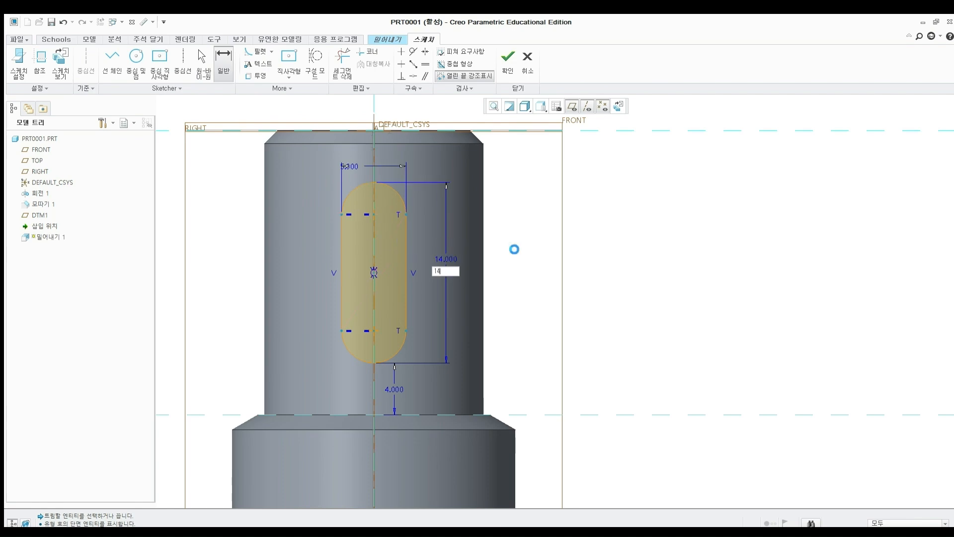
{"action": "left_click", "coordinate": [502, 75]}
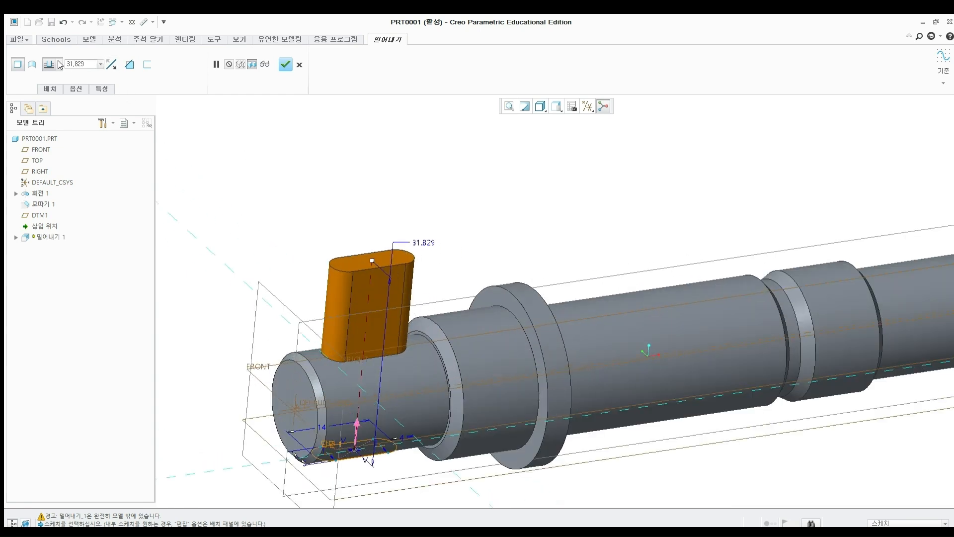
Turn the slot extrusion into a material-removing cut with a depth of 3 and complete the keyway.
{"action": "left_click", "coordinate": [129, 64]}
{"action": "double_click", "coordinate": [91, 65]}
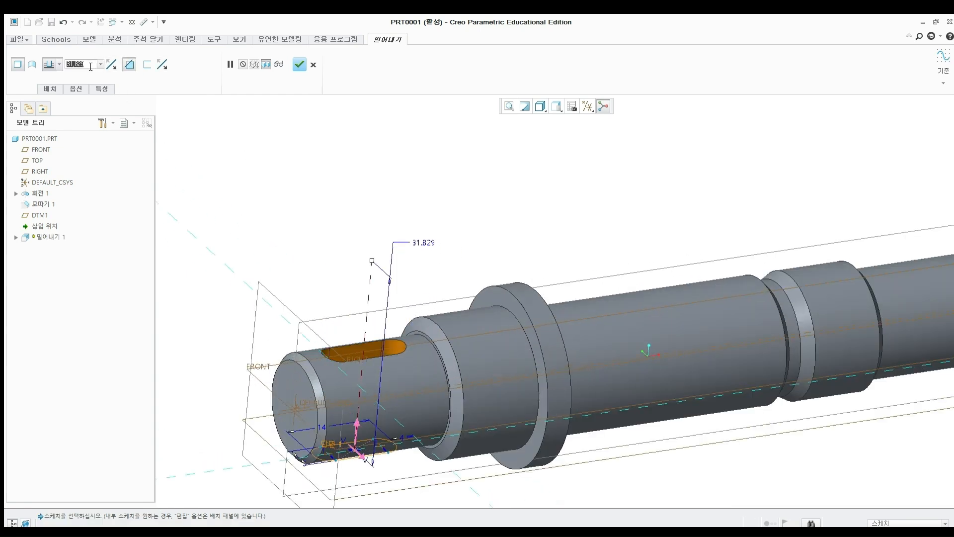
{"action": "type", "text": "3"}
{"action": "key", "text": "Return"}
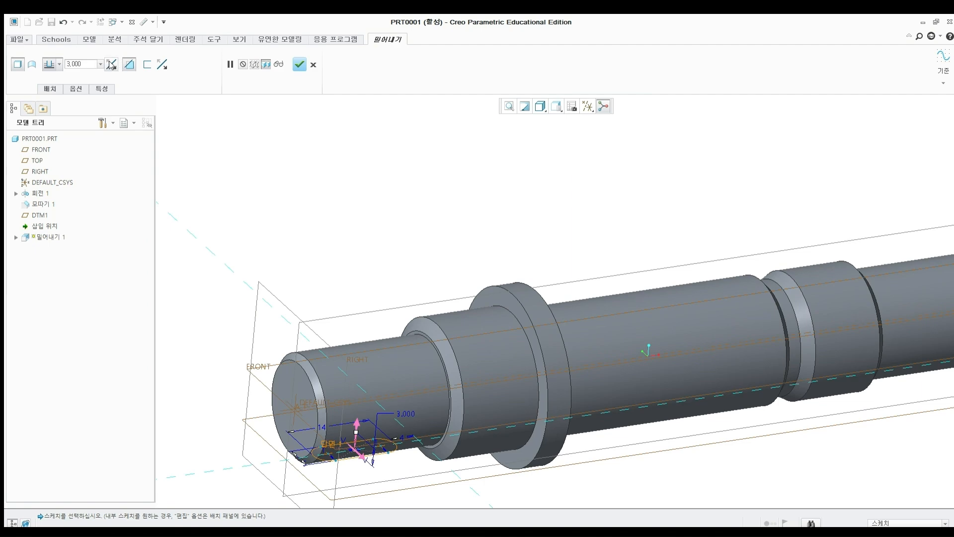
{"action": "middle_click_drag", "start_coordinate": [398, 279], "coordinate": [389, 161]}
{"action": "left_click", "coordinate": [296, 63]}
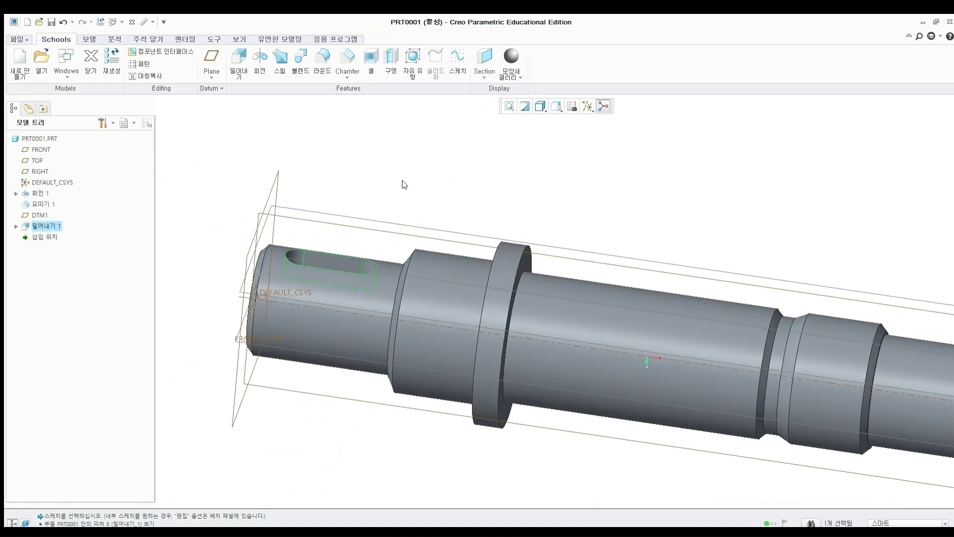
Create a datum plane offset 3 outward from the narrow shoulder face beside the shaft's plain end section.
{"action": "scroll", "coordinate": [443, 198], "scroll_direction": "up", "scroll_amount": 2}
{"action": "middle_click_drag", "start_coordinate": [512, 213], "coordinate": [470, 203], "text": "shift"}
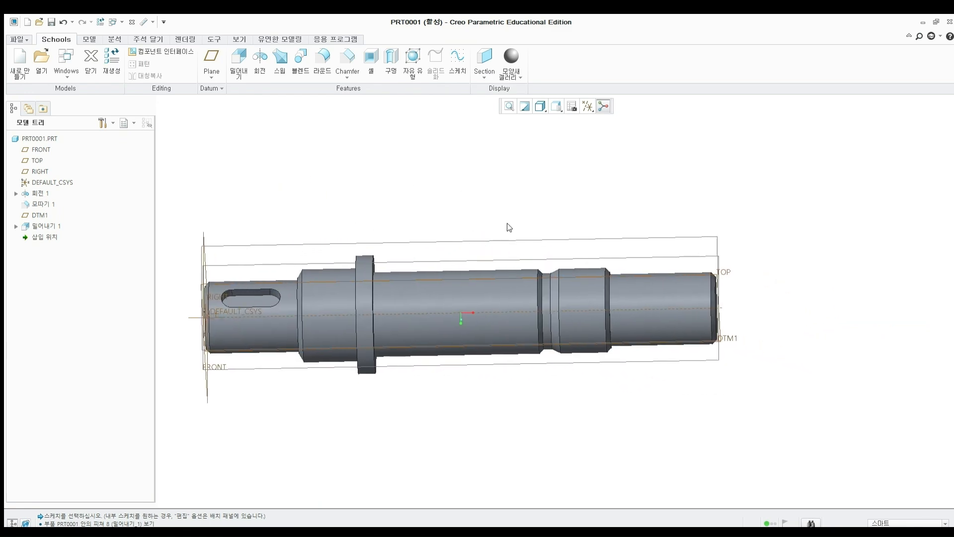
{"action": "middle_click_drag", "start_coordinate": [510, 227], "coordinate": [419, 208], "text": "shift"}
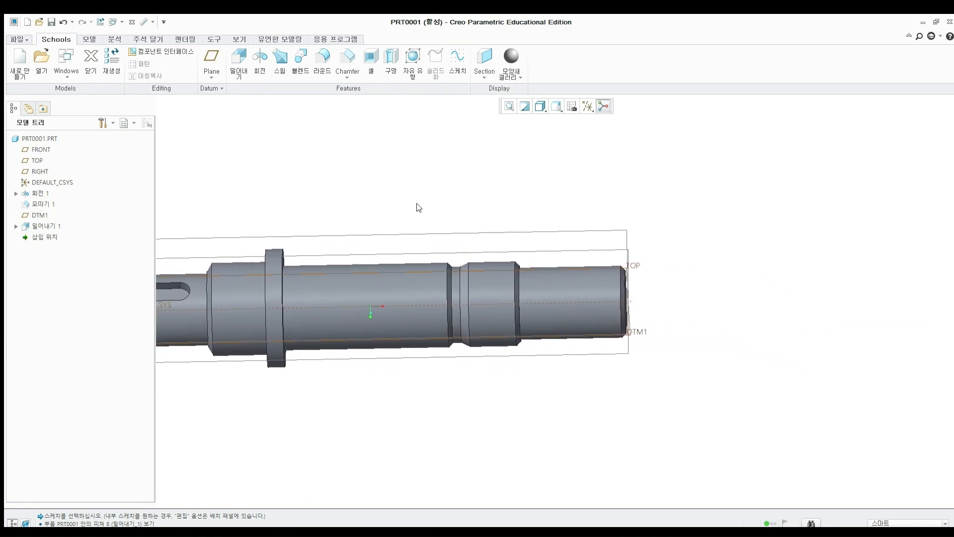
{"action": "left_click", "coordinate": [211, 59]}
{"action": "scroll", "coordinate": [521, 279], "scroll_direction": "down", "scroll_amount": 5}
{"action": "middle_click_drag", "start_coordinate": [528, 285], "coordinate": [467, 267]}
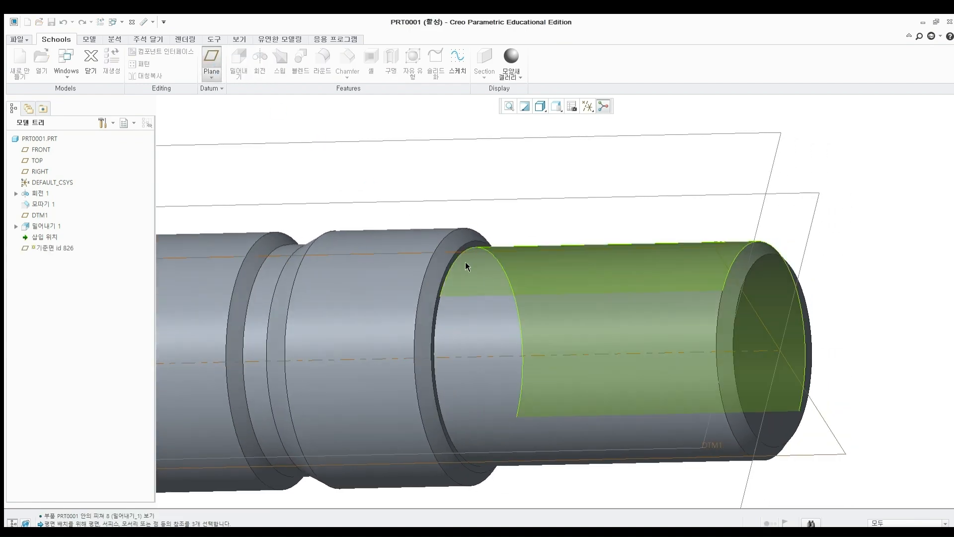
{"action": "scroll", "coordinate": [468, 265], "scroll_direction": "down", "scroll_amount": 5}
{"action": "left_click", "coordinate": [468, 262]}
{"action": "scroll", "coordinate": [528, 264], "scroll_direction": "up", "scroll_amount": 5}
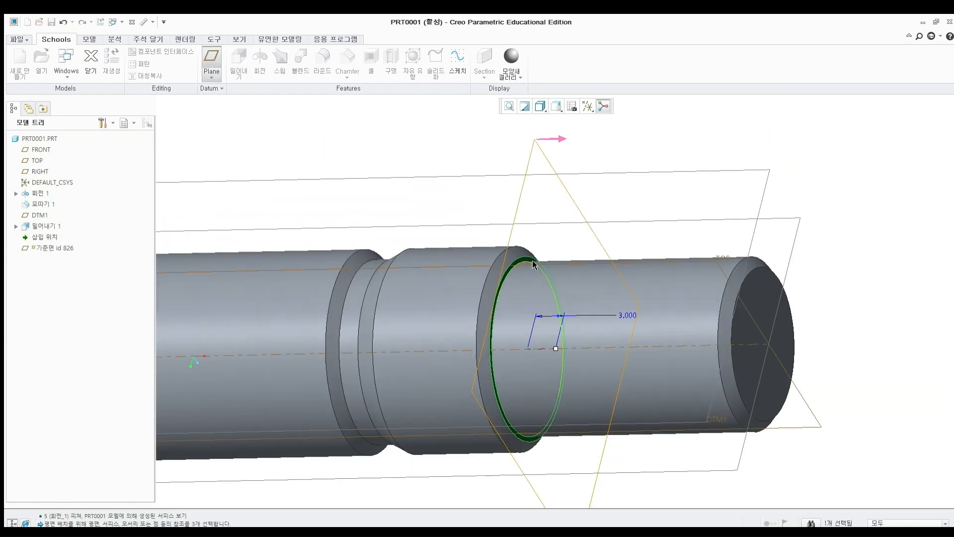
{"action": "middle_click_drag", "start_coordinate": [528, 265], "coordinate": [562, 231]}
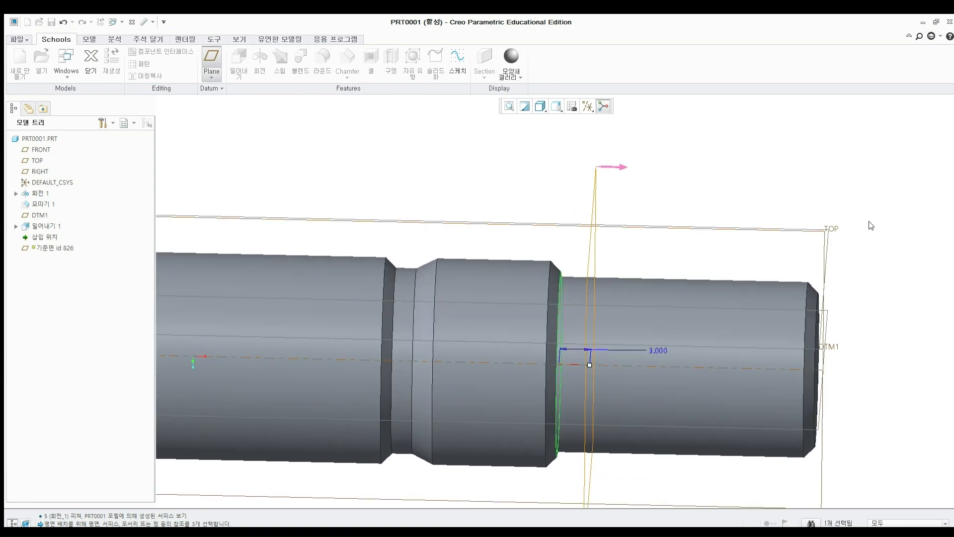
{"action": "left_click", "coordinate": [900, 227]}
{"action": "left_click", "coordinate": [677, 219]}
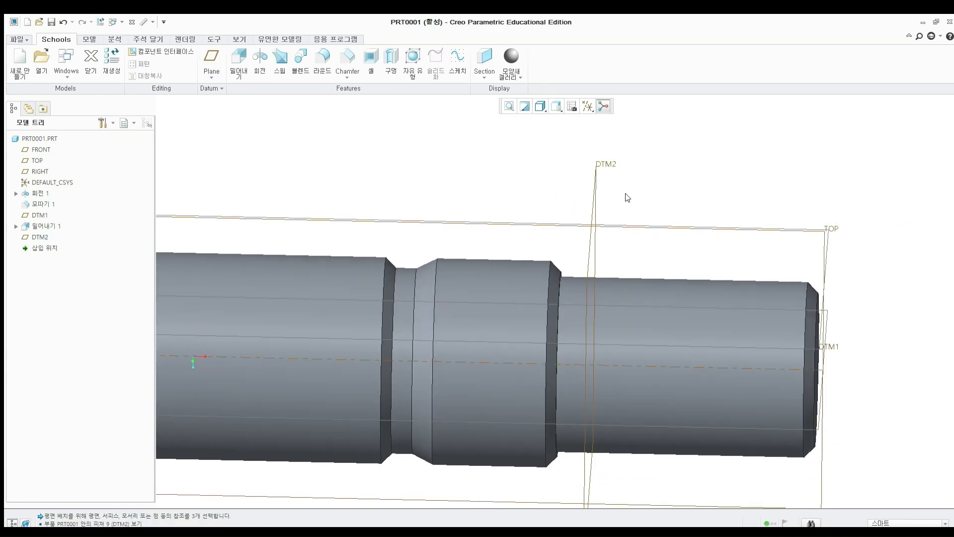
Start an extrusion sketch on DTM2 and project both halves of the end section's outer circular edge.
{"action": "left_click", "coordinate": [239, 68]}
{"action": "left_click", "coordinate": [592, 196]}
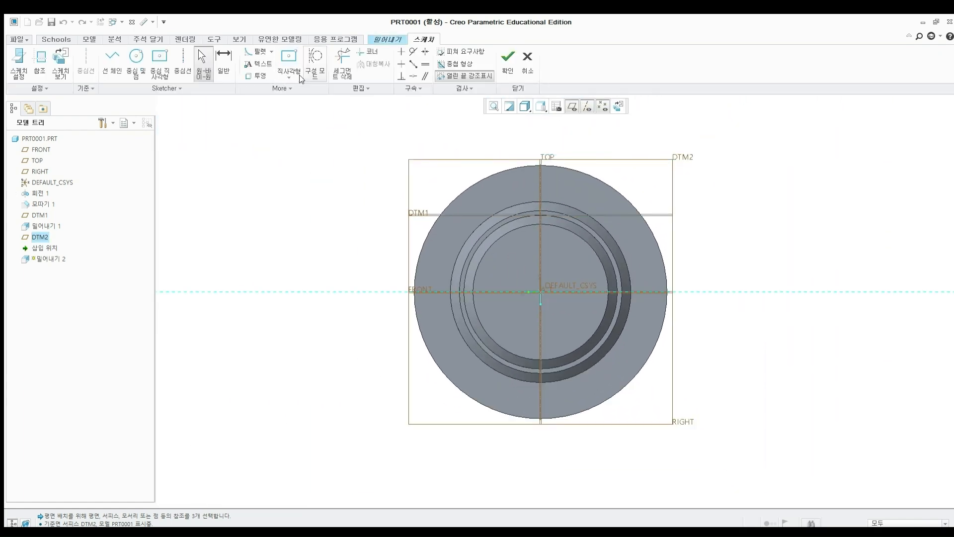
{"action": "left_click", "coordinate": [256, 76]}
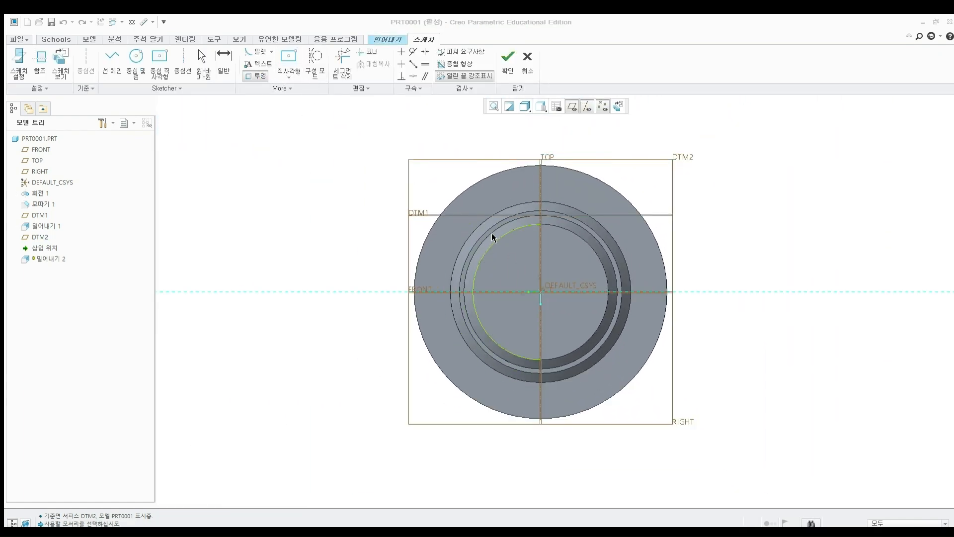
{"action": "key", "text": "ctrl+d"}
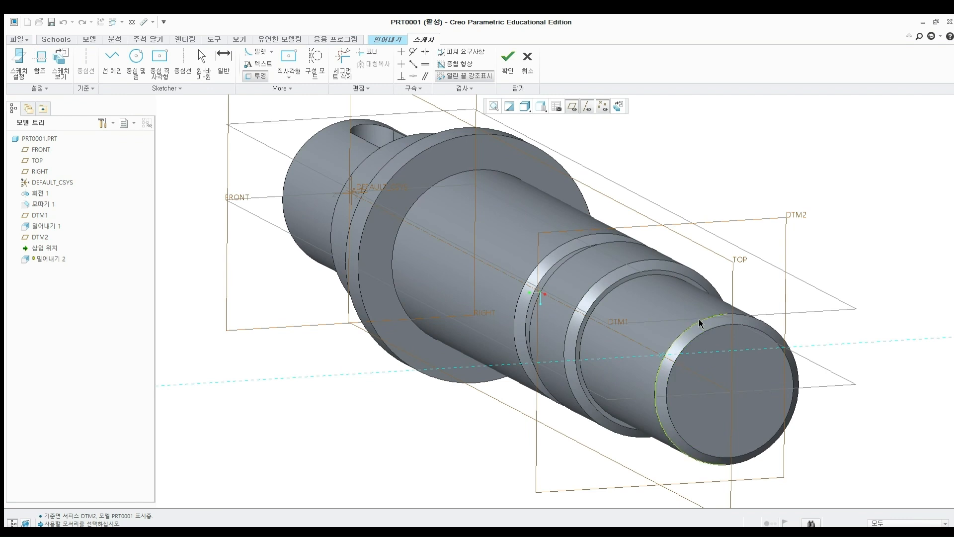
{"action": "left_click", "coordinate": [706, 303]}
{"action": "left_click", "coordinate": [879, 49]}
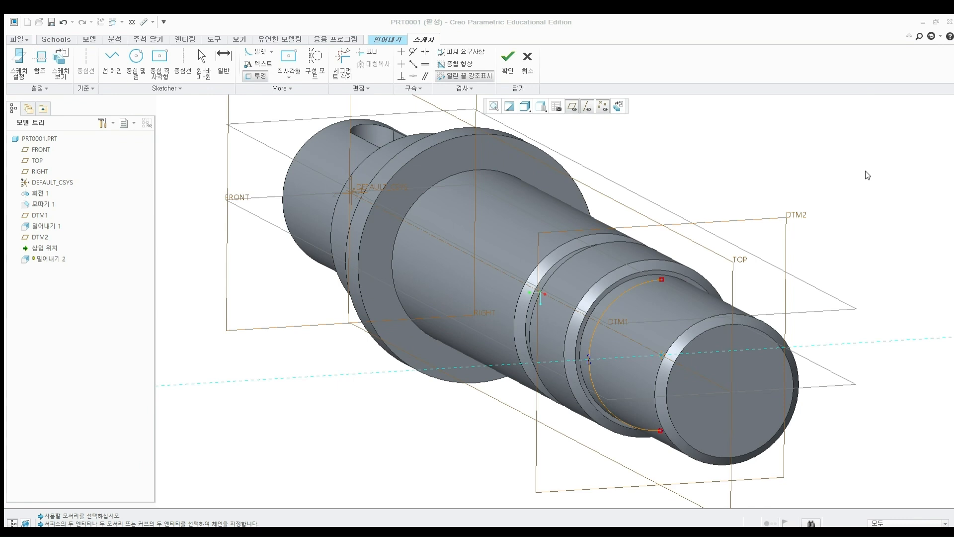
{"action": "left_click", "coordinate": [865, 147]}
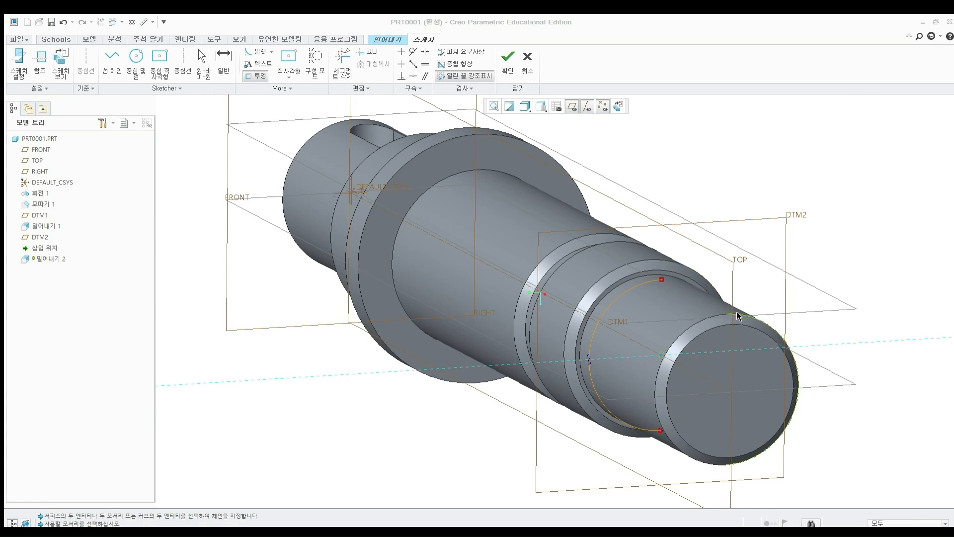
{"action": "left_click", "coordinate": [737, 312]}
{"action": "left_click", "coordinate": [848, 158]}
{"action": "left_click", "coordinate": [848, 180]}
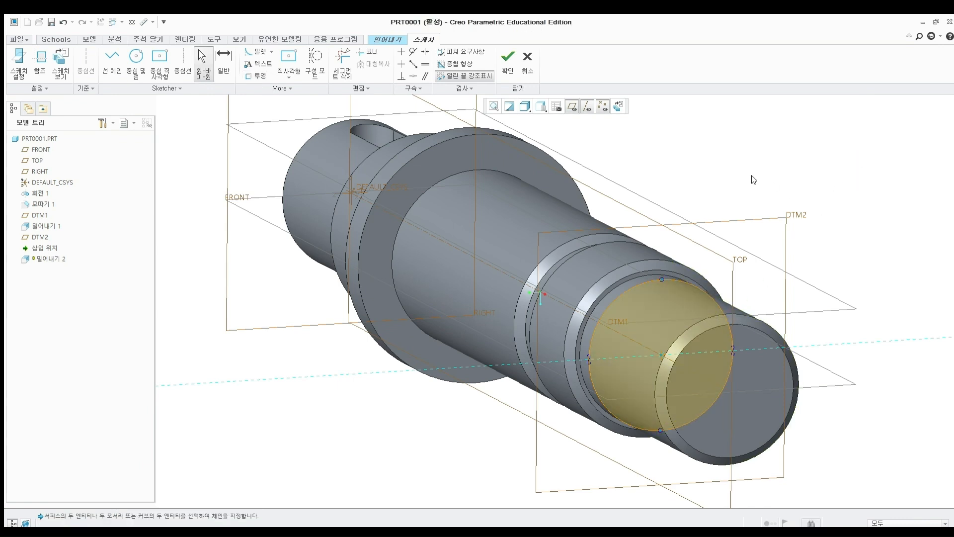
Draw two vertical lines across the projected circle, one on each side of its centre, ending on the circle.
{"action": "left_click", "coordinate": [618, 106]}
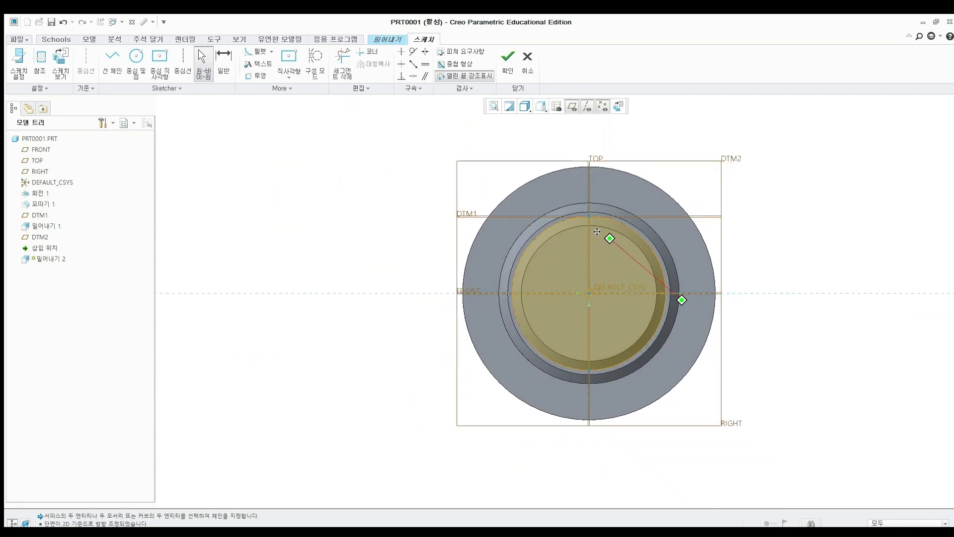
{"action": "scroll", "coordinate": [554, 228], "scroll_direction": "down", "scroll_amount": 2}
{"action": "middle_click_drag", "start_coordinate": [597, 232], "coordinate": [482, 185], "text": "shift"}
{"action": "left_click", "coordinate": [110, 56]}
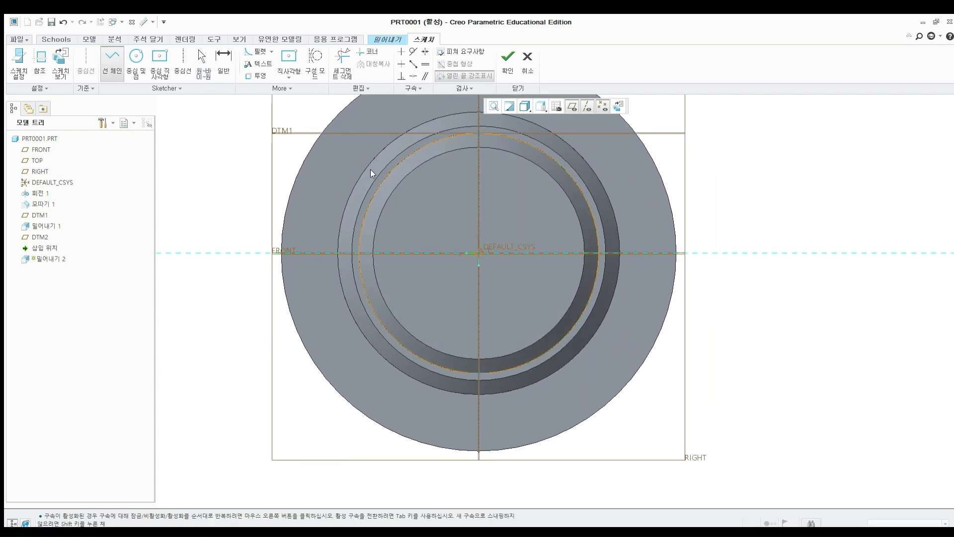
{"action": "left_click", "coordinate": [393, 167]}
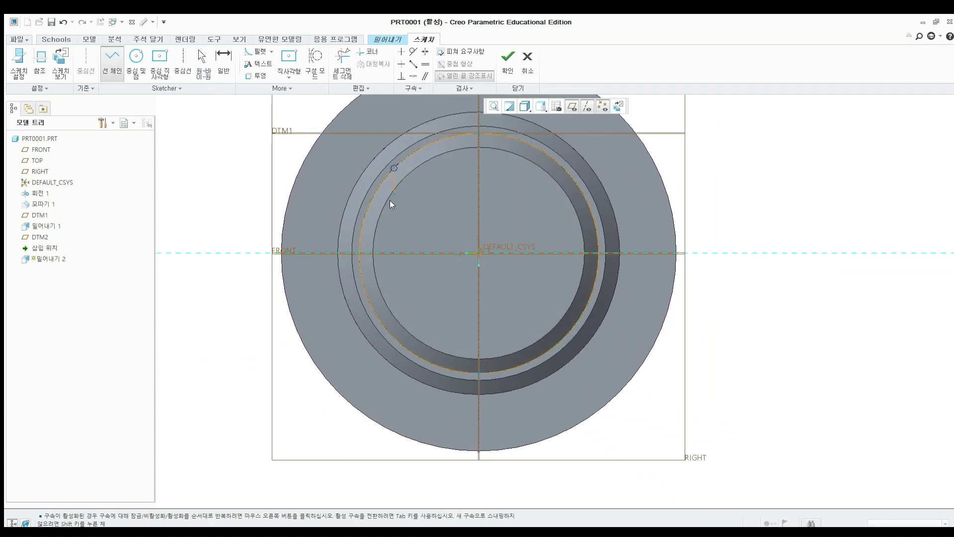
{"action": "left_click", "coordinate": [389, 333]}
{"action": "middle_click", "coordinate": [542, 336]}
{"action": "left_click", "coordinate": [553, 158]}
{"action": "middle_click", "coordinate": [607, 127]}
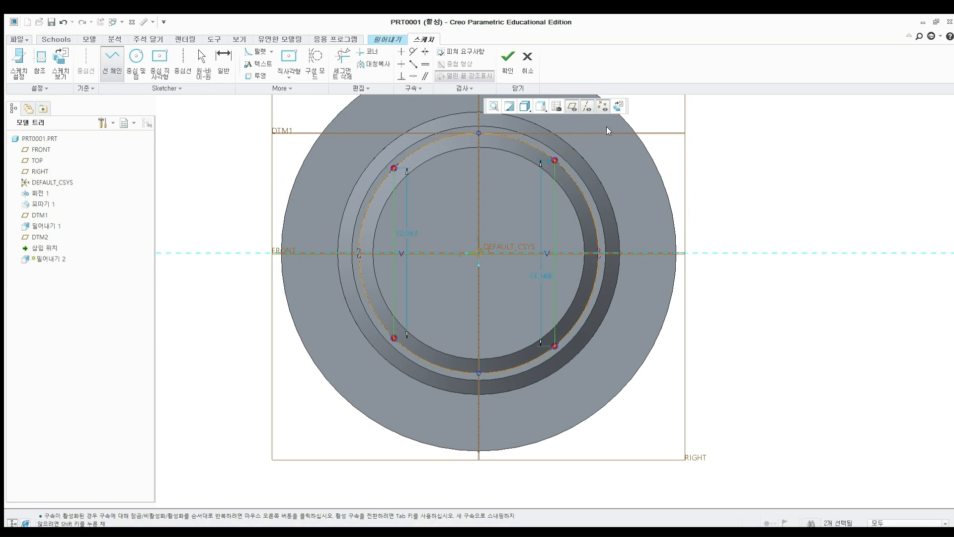
{"action": "middle_click", "coordinate": [606, 126]}
Add a vertical centerline through the centre of the projected circle.
{"action": "middle_click_drag", "start_coordinate": [375, 113], "coordinate": [339, 117], "text": "shift"}
{"action": "left_click", "coordinate": [182, 62]}
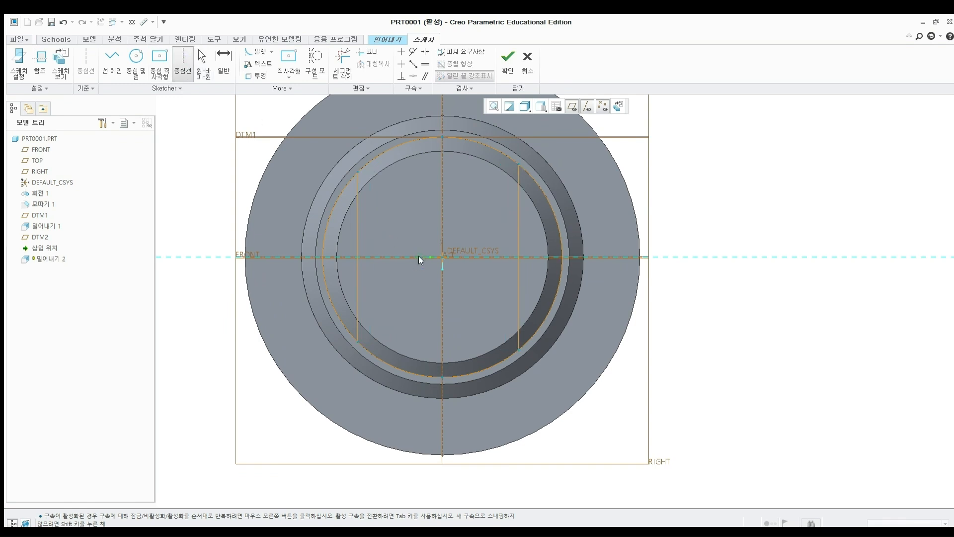
{"action": "left_click", "coordinate": [442, 256]}
{"action": "left_click", "coordinate": [442, 221]}
{"action": "middle_click", "coordinate": [581, 193]}
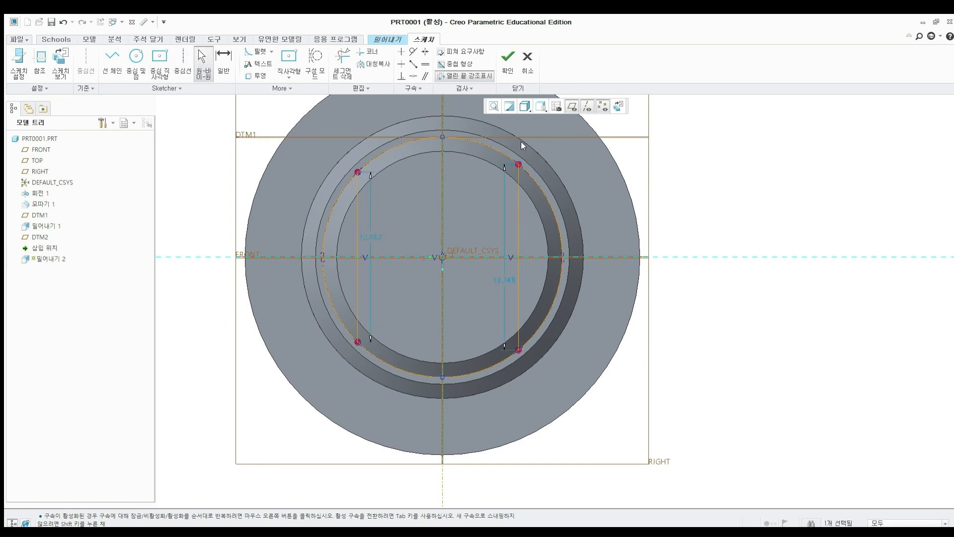
Make the upper endpoints of the two vertical lines symmetric about the vertical centerline.
{"action": "left_click", "coordinate": [423, 52]}
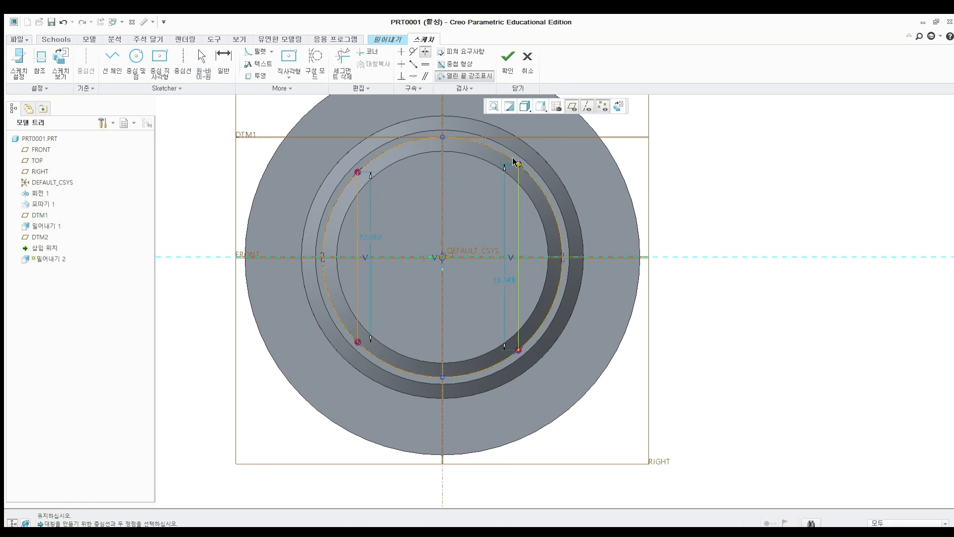
{"action": "left_click", "coordinate": [518, 164]}
{"action": "left_click", "coordinate": [357, 171]}
{"action": "left_click", "coordinate": [442, 170]}
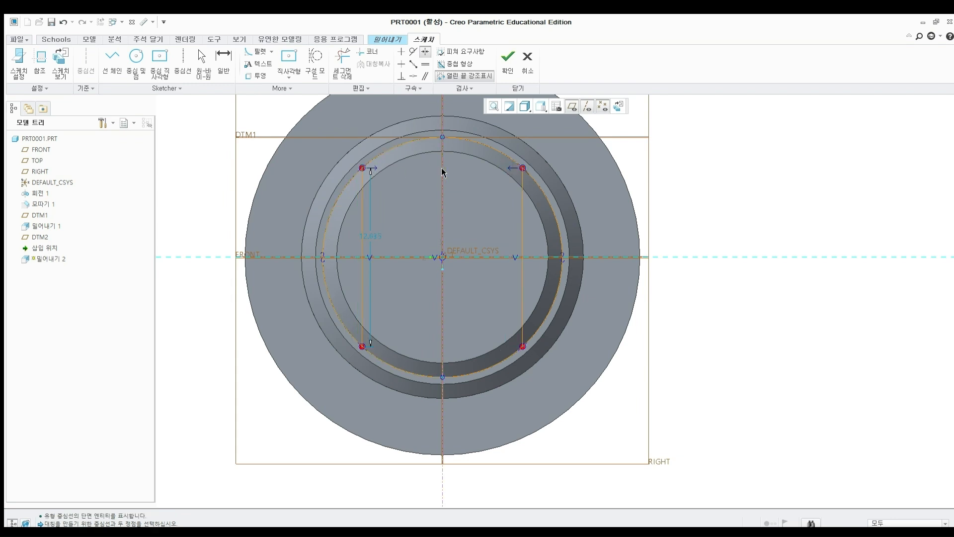
{"action": "middle_click", "coordinate": [618, 169]}
Dimension the distance between the two vertical lines and set it to 15 mm.
{"action": "left_click", "coordinate": [224, 60]}
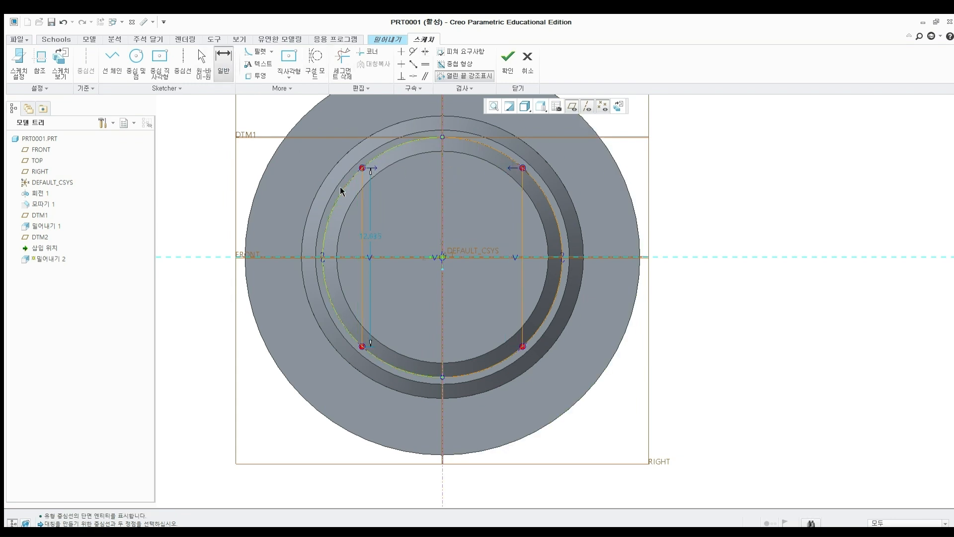
{"action": "left_click", "coordinate": [521, 215]}
{"action": "middle_click", "coordinate": [435, 208]}
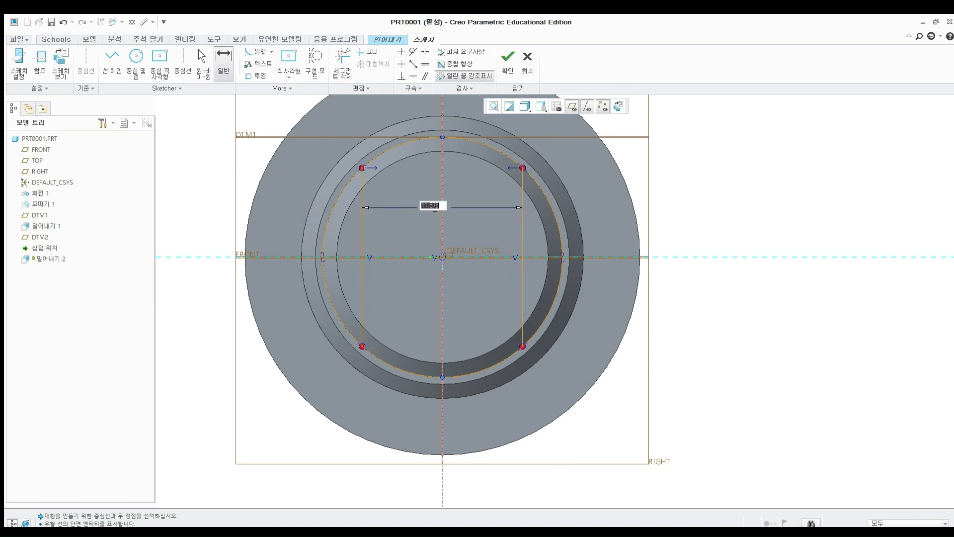
{"action": "type", "text": "15"}
{"action": "key", "text": "Return"}
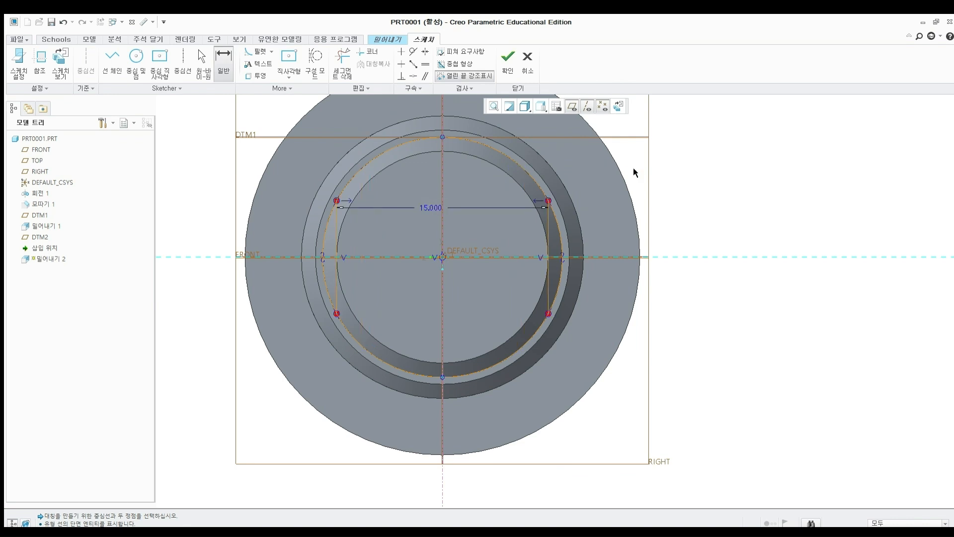
{"action": "middle_click", "coordinate": [652, 172]}
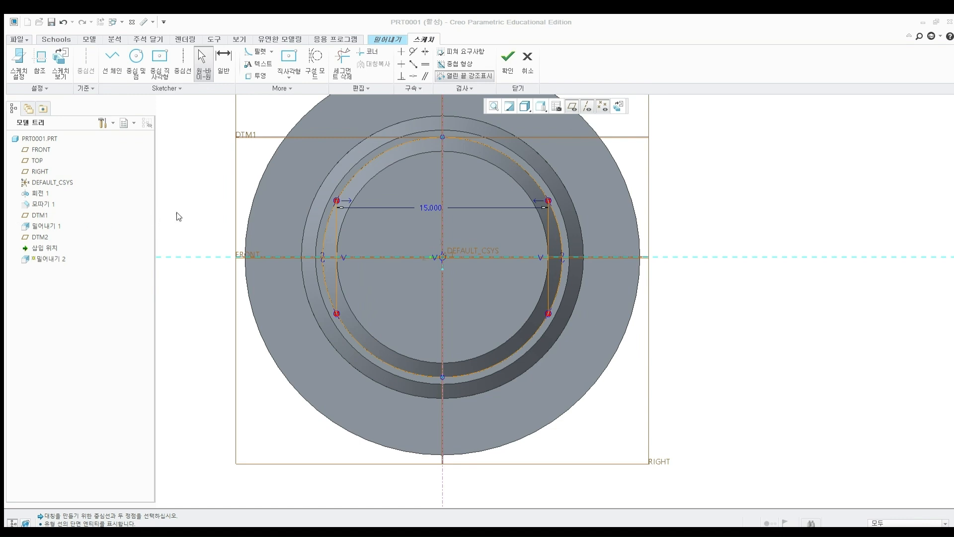
Trim away the upper and lower circle arcs between the two vertical lines and finish the sketch.
{"action": "left_click", "coordinate": [214, 207]}
{"action": "middle_click_drag", "start_coordinate": [307, 190], "coordinate": [278, 234], "text": "shift"}
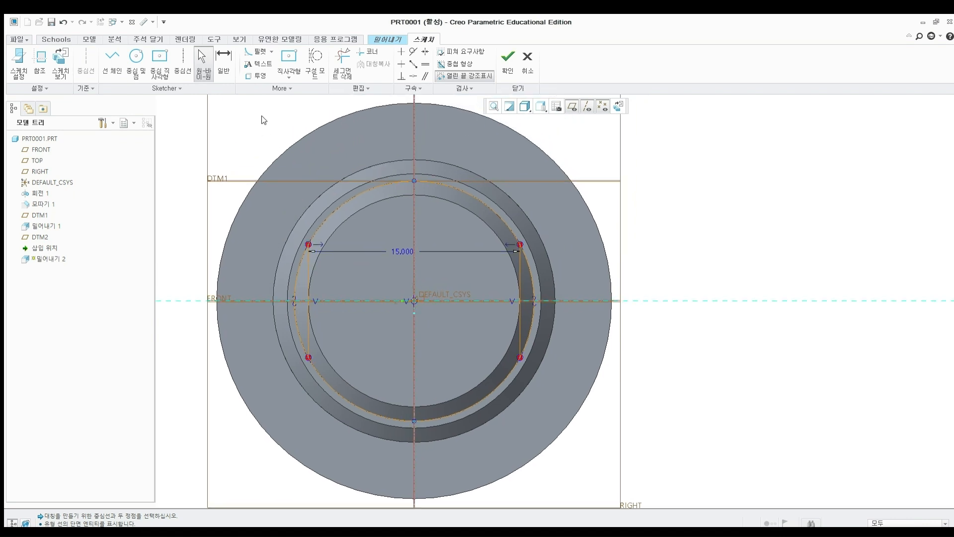
{"action": "left_click", "coordinate": [348, 68]}
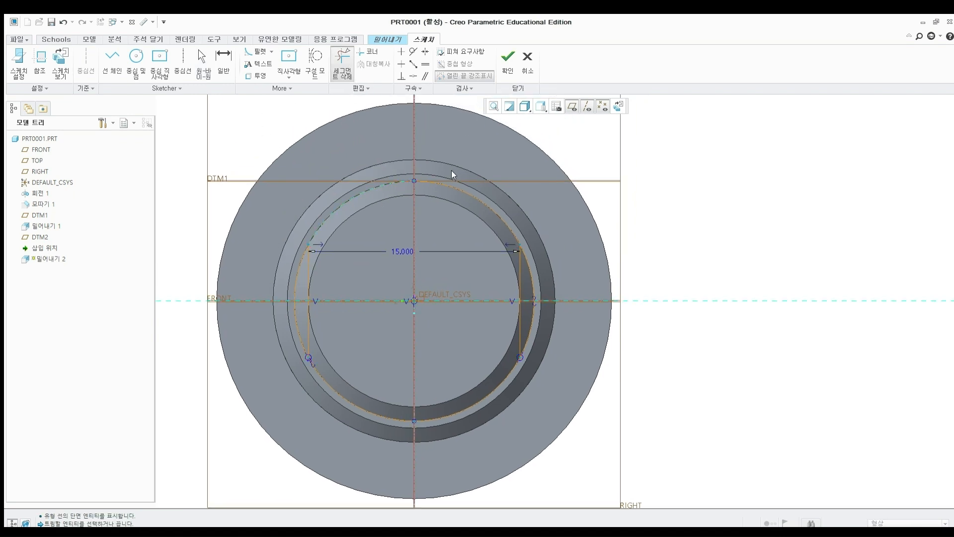
{"action": "left_click_drag", "start_coordinate": [350, 412], "coordinate": [350, 415]}
{"action": "middle_click", "coordinate": [669, 334]}
{"action": "left_click", "coordinate": [343, 63]}
{"action": "left_click_drag", "start_coordinate": [469, 362], "coordinate": [563, 359]}
{"action": "middle_click", "coordinate": [562, 359]}
{"action": "left_click", "coordinate": [510, 69]}
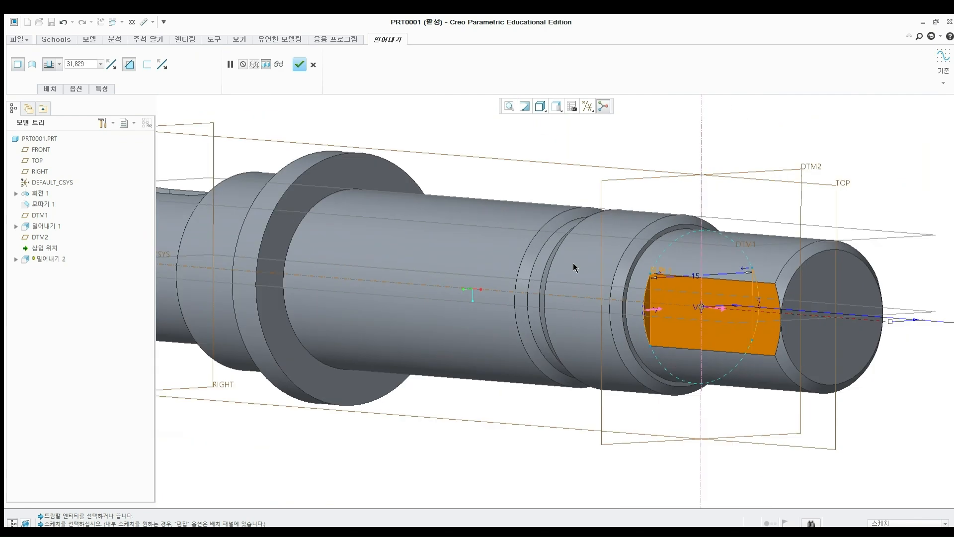
Set the depth of the flats cut to 5 mm and complete the extrusion.
{"action": "middle_click_drag", "start_coordinate": [583, 259], "coordinate": [471, 263], "text": "shift"}
{"action": "middle_click_drag", "start_coordinate": [544, 248], "coordinate": [509, 250], "text": "shift"}
{"action": "scroll", "coordinate": [508, 250], "scroll_direction": "up", "scroll_amount": 2}
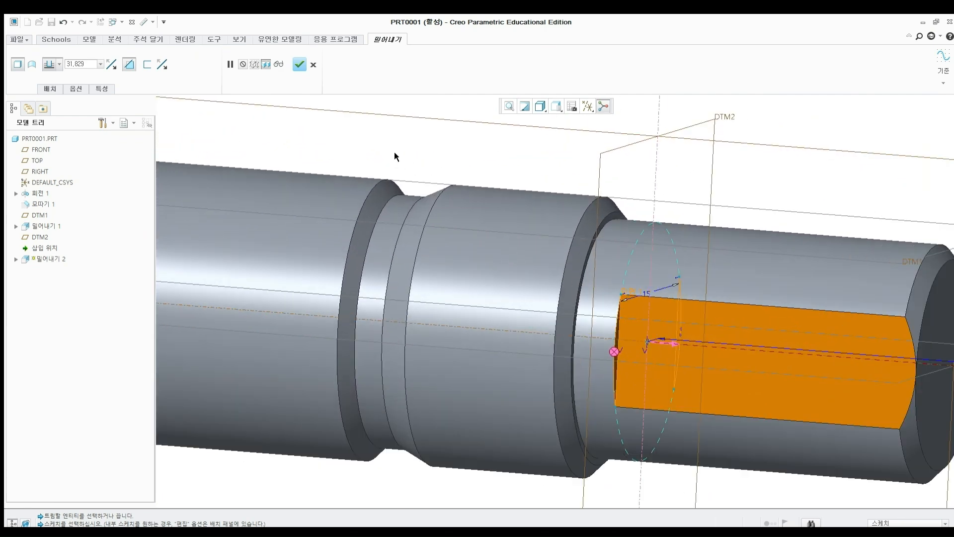
{"action": "double_click", "coordinate": [90, 65]}
{"action": "type", "text": "5"}
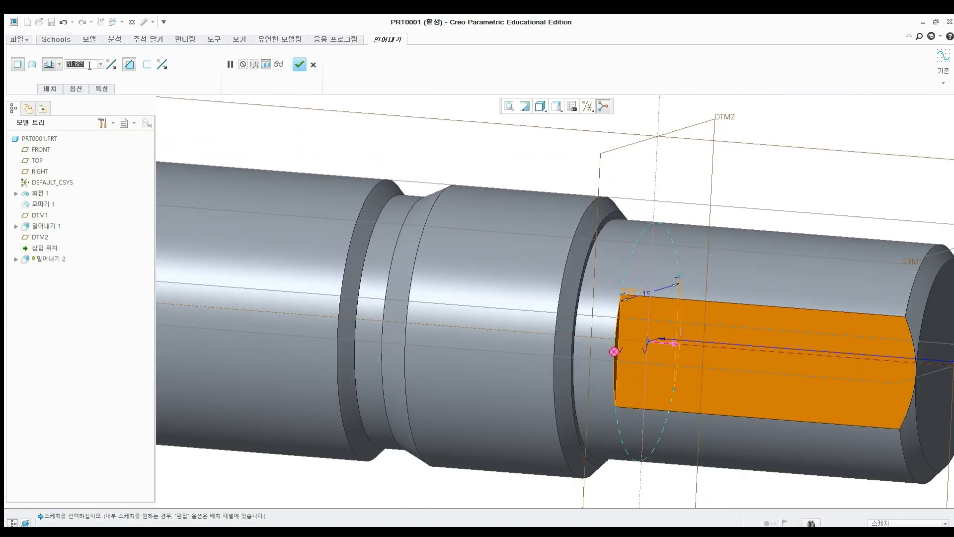
{"action": "key", "text": "Return"}
{"action": "left_click", "coordinate": [300, 64]}
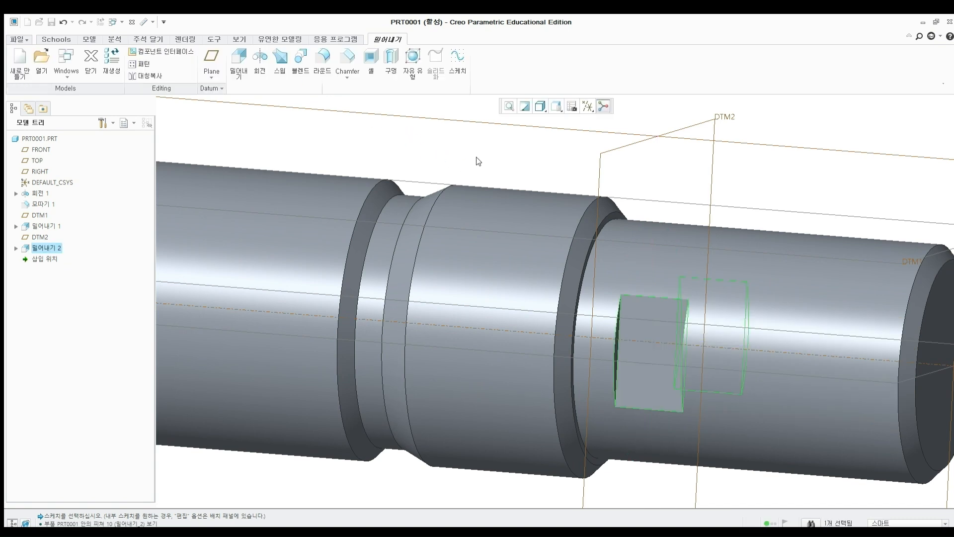
Start a revolve sketch on the TOP plane for a groove near the flats end of the shaft.
{"action": "scroll", "coordinate": [487, 162], "scroll_direction": "down", "scroll_amount": 3}
{"action": "middle_click_drag", "start_coordinate": [462, 241], "coordinate": [484, 230]}
{"action": "left_click", "coordinate": [259, 62]}
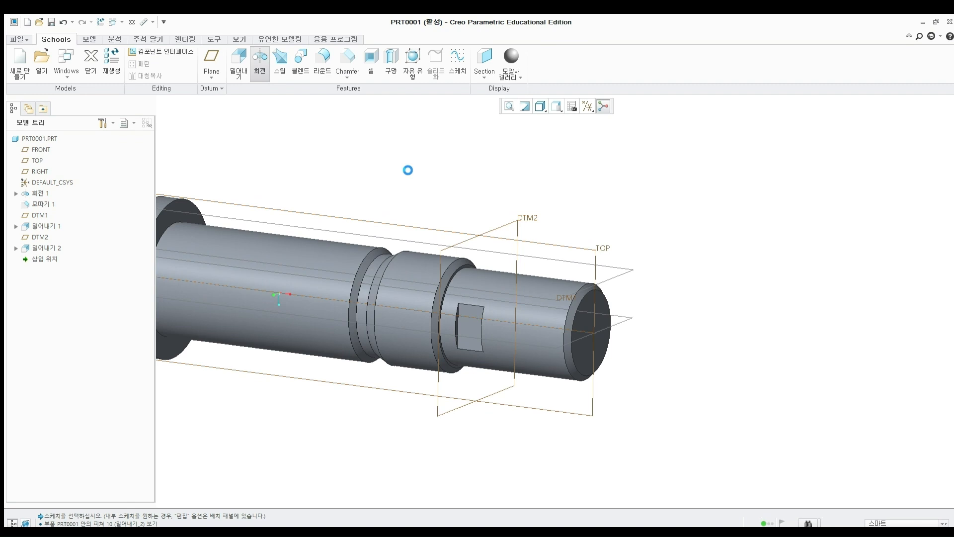
{"action": "left_click", "coordinate": [566, 242]}
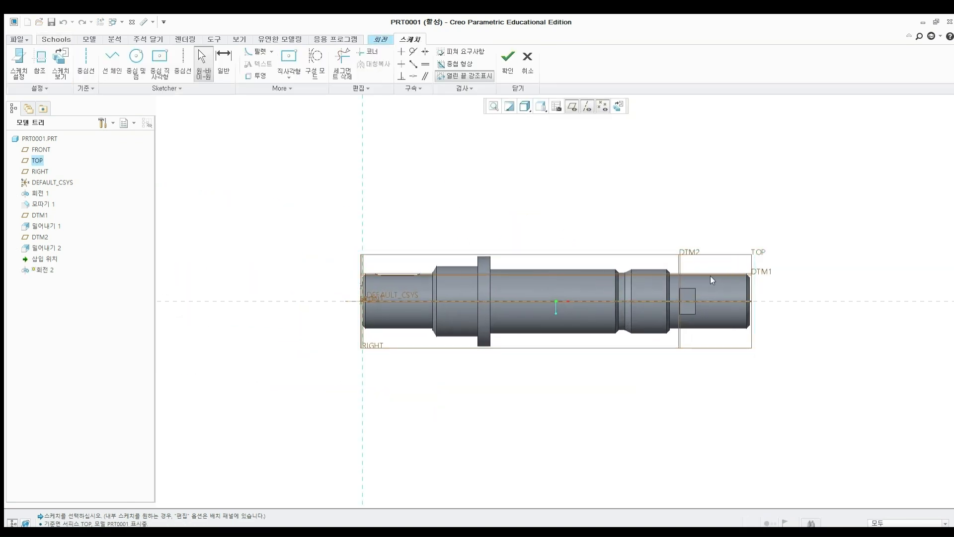
{"action": "scroll", "coordinate": [722, 271], "scroll_direction": "down", "scroll_amount": 8}
{"action": "middle_click_drag", "start_coordinate": [720, 269], "coordinate": [558, 279], "text": "shift"}
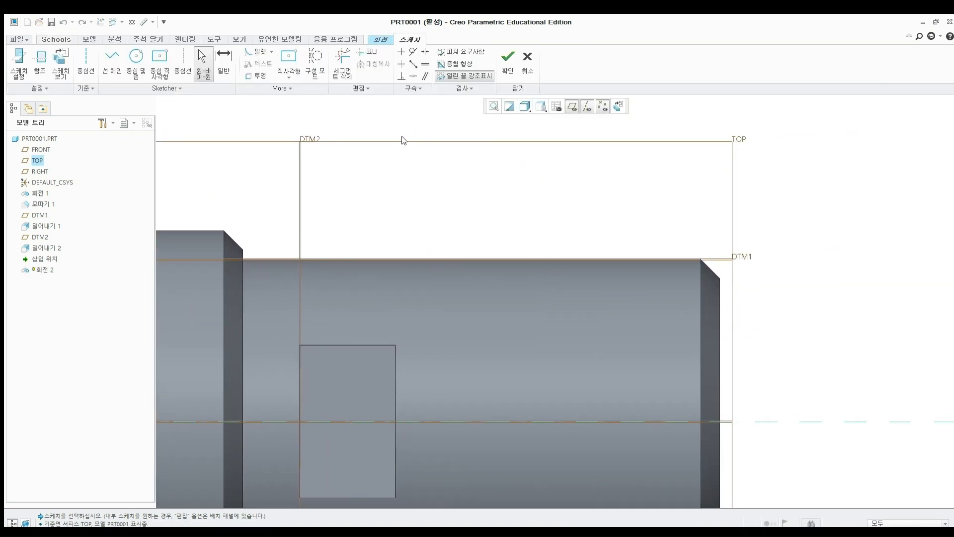
Draw a small rectangle about 2.29 by 0.73 mm above the end section that carries the flats.
{"action": "left_click", "coordinate": [289, 57]}
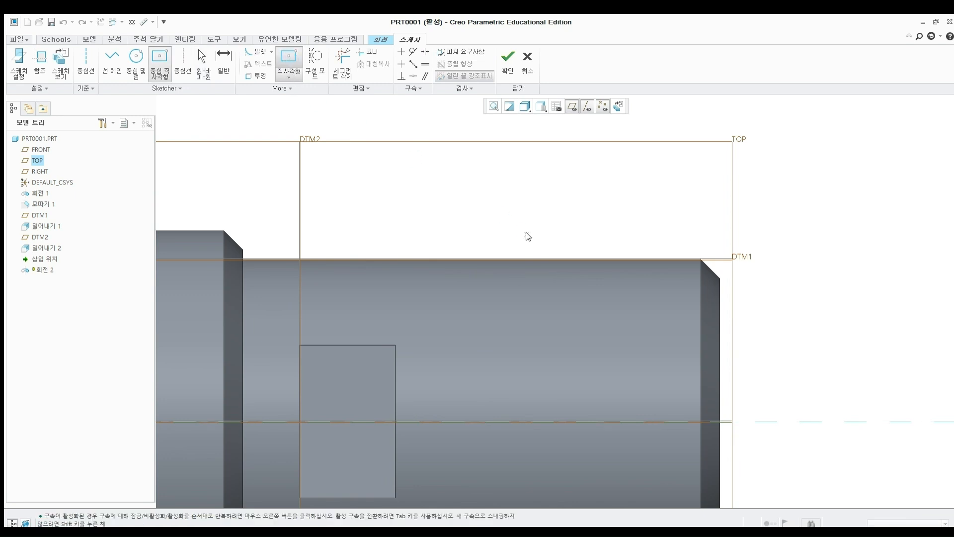
{"action": "left_click", "coordinate": [555, 215]}
{"action": "left_click", "coordinate": [598, 228]}
{"action": "middle_click", "coordinate": [621, 198]}
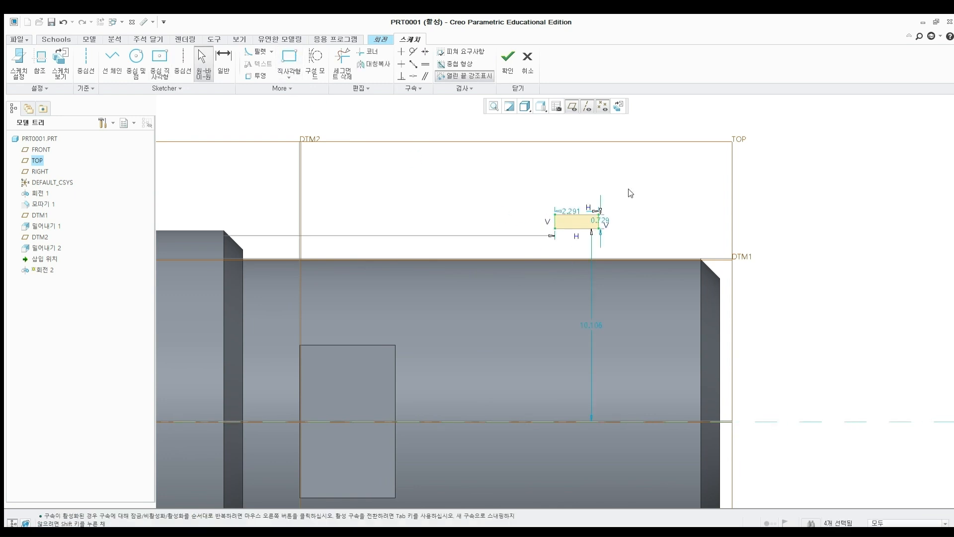
Dimension the rectangle's near side from the shoulder edge of the end section and set the distance to 22 mm.
{"action": "middle_click_drag", "start_coordinate": [629, 189], "coordinate": [591, 185], "text": "shift"}
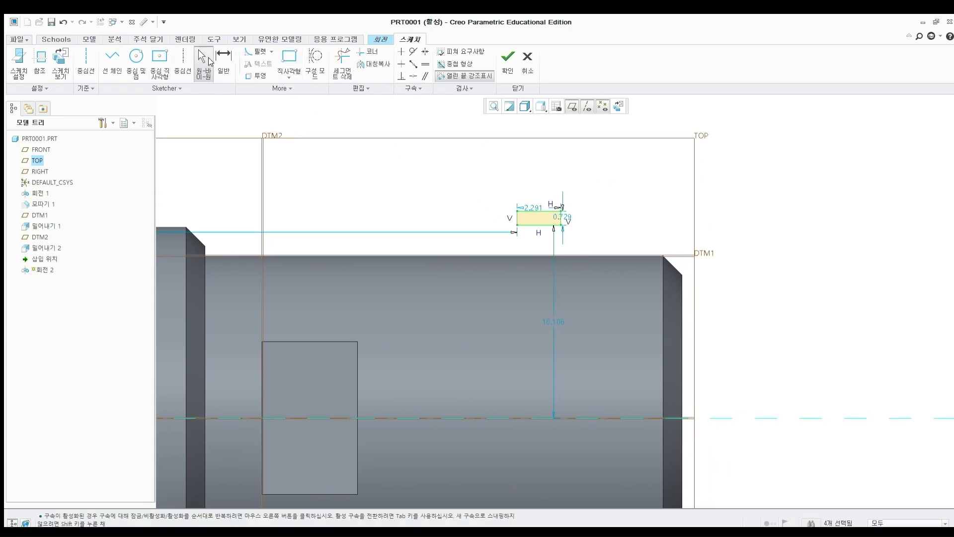
{"action": "left_click", "coordinate": [223, 59]}
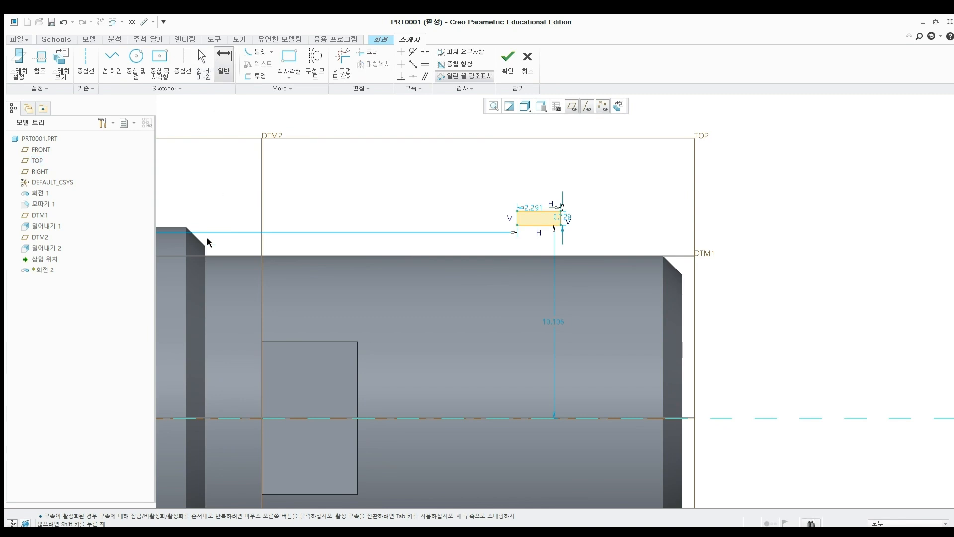
{"action": "left_click", "coordinate": [200, 269]}
{"action": "left_click", "coordinate": [517, 217]}
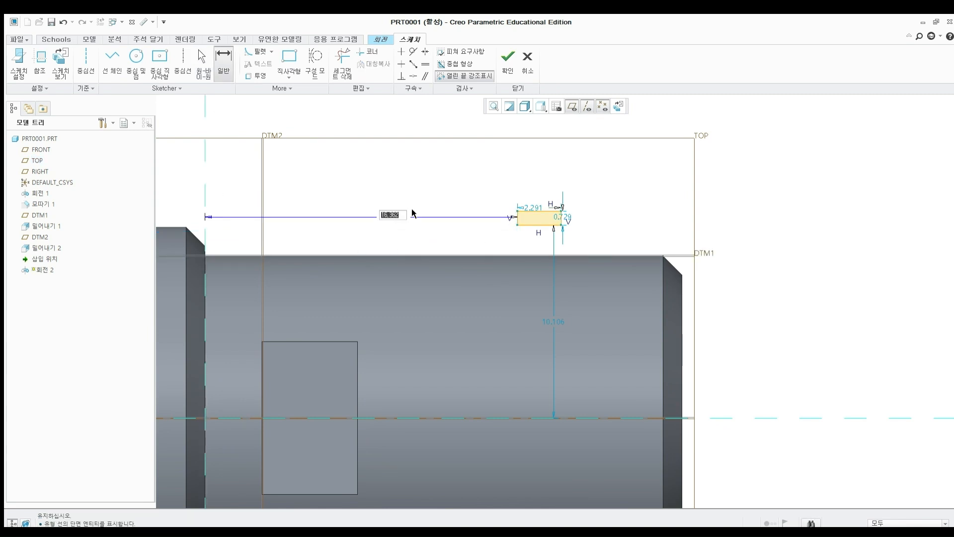
{"action": "middle_click", "coordinate": [412, 213]}
{"action": "type", "text": "22"}
{"action": "key", "text": "Return"}
{"action": "middle_click", "coordinate": [492, 142]}
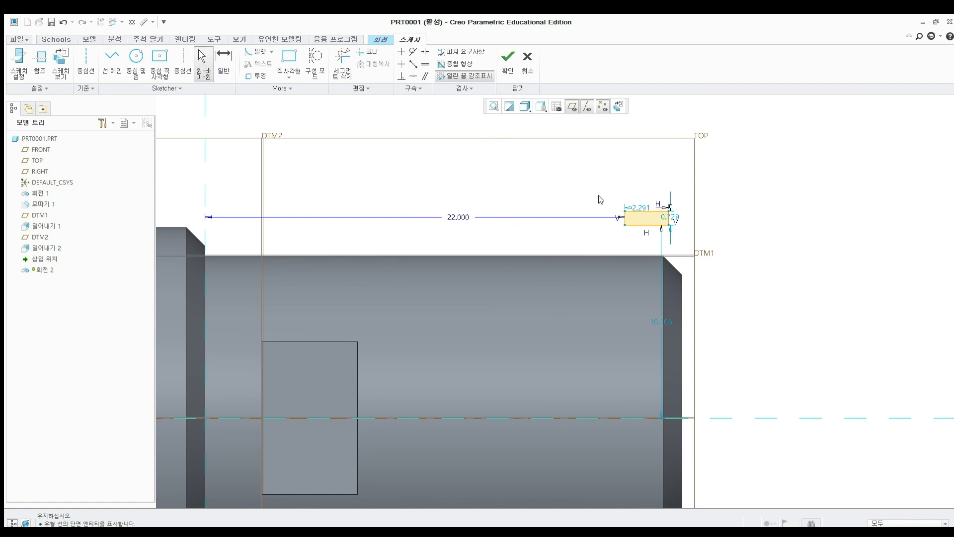
Set the rectangle's width to 1.15 mm.
{"action": "double_click", "coordinate": [635, 207]}
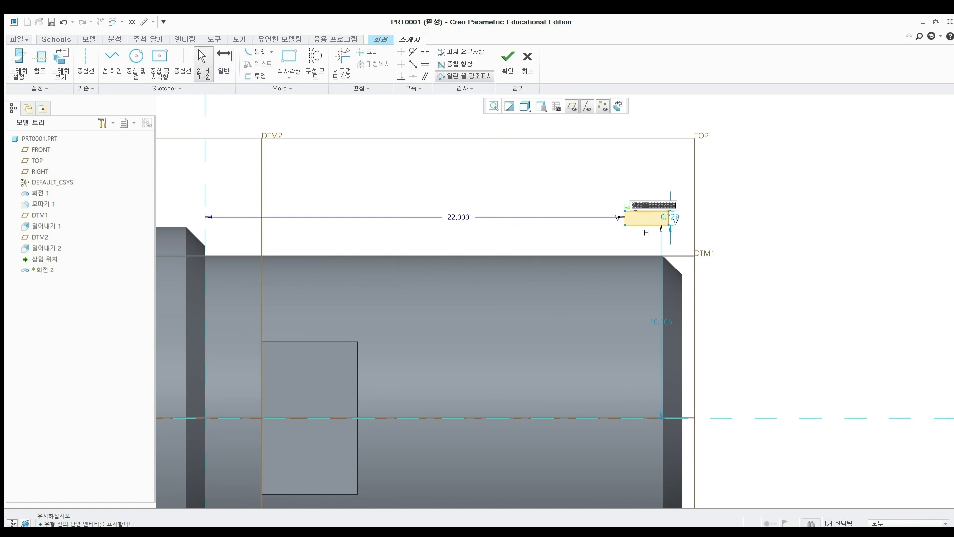
{"action": "type", "text": "1.5"}
{"action": "key", "text": "Return"}
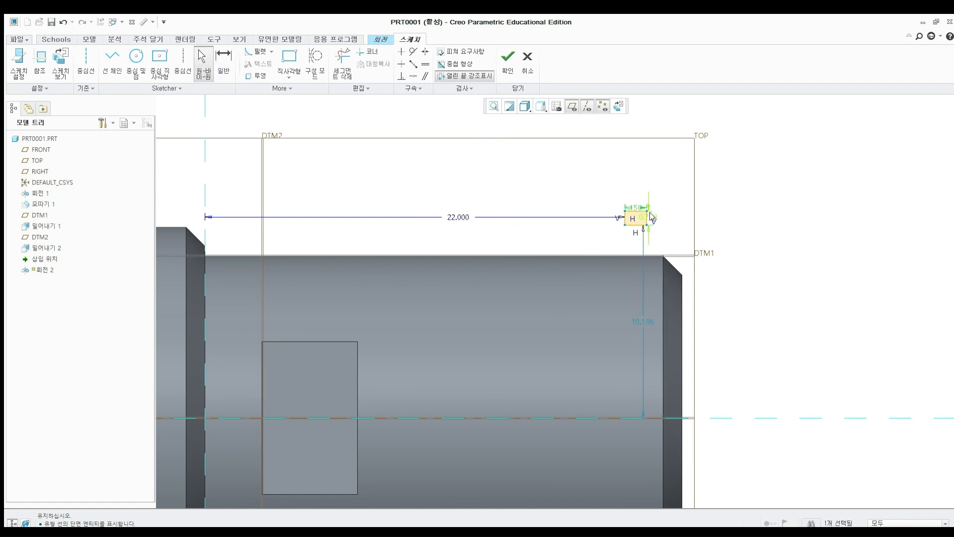
Dimension the rectangle's lower edge from the shaft axis and set the distance to 8.1 mm (16.2/2).
{"action": "middle_click_drag", "start_coordinate": [668, 208], "coordinate": [538, 192]}
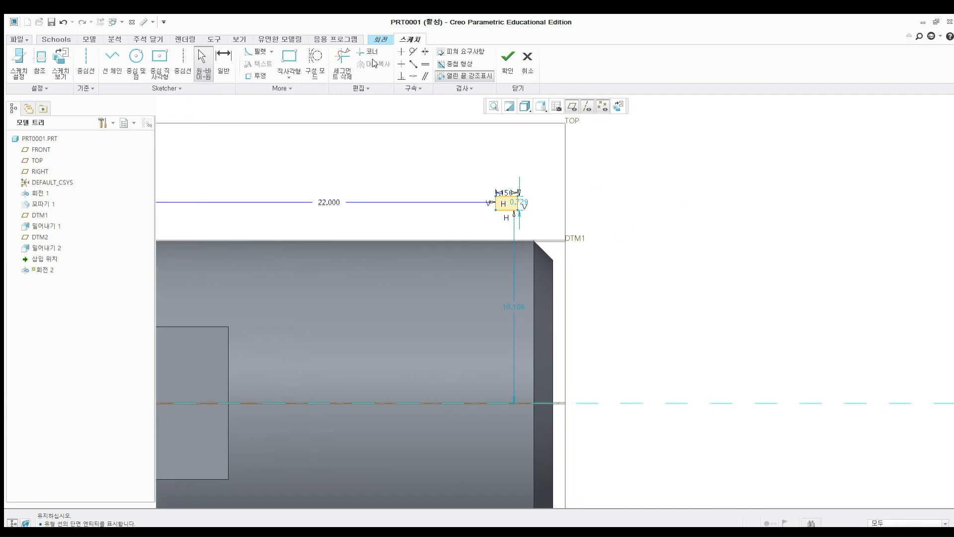
{"action": "left_click", "coordinate": [230, 59]}
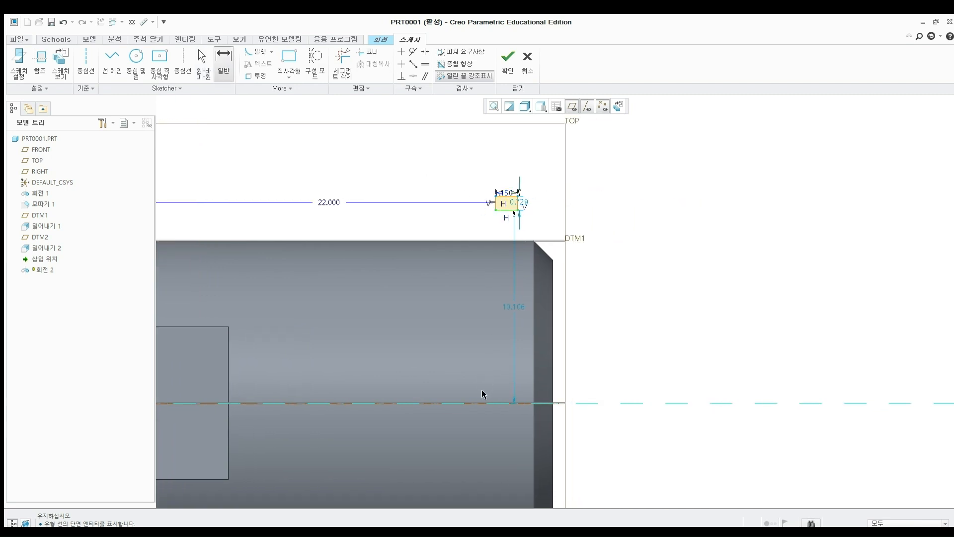
{"action": "left_click", "coordinate": [489, 403]}
{"action": "middle_click", "coordinate": [588, 295]}
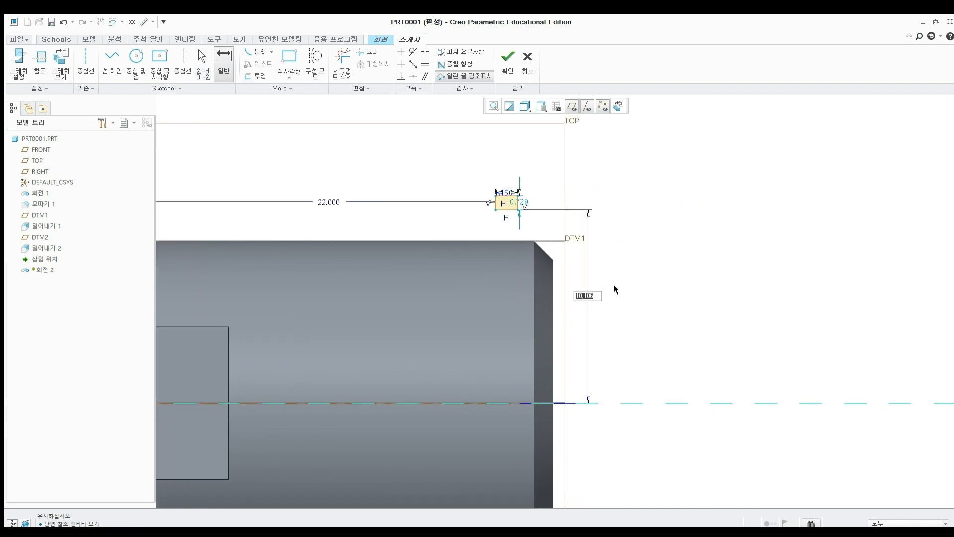
{"action": "type", "text": "16.2/"}
{"action": "key", "text": "Return"}
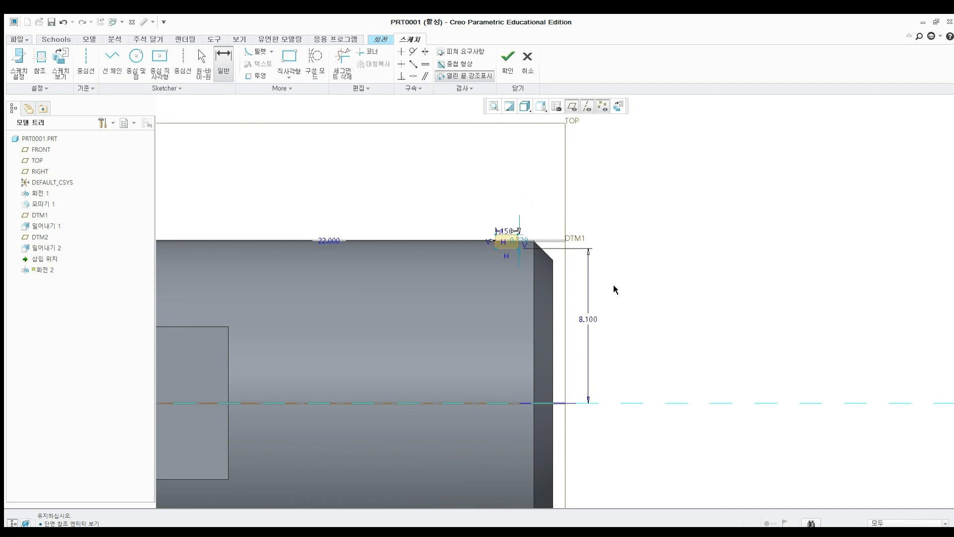
{"action": "middle_click", "coordinate": [610, 244]}
Make the rectangle's upper edge coincident with the DTM1 plane.
{"action": "left_click", "coordinate": [413, 76]}
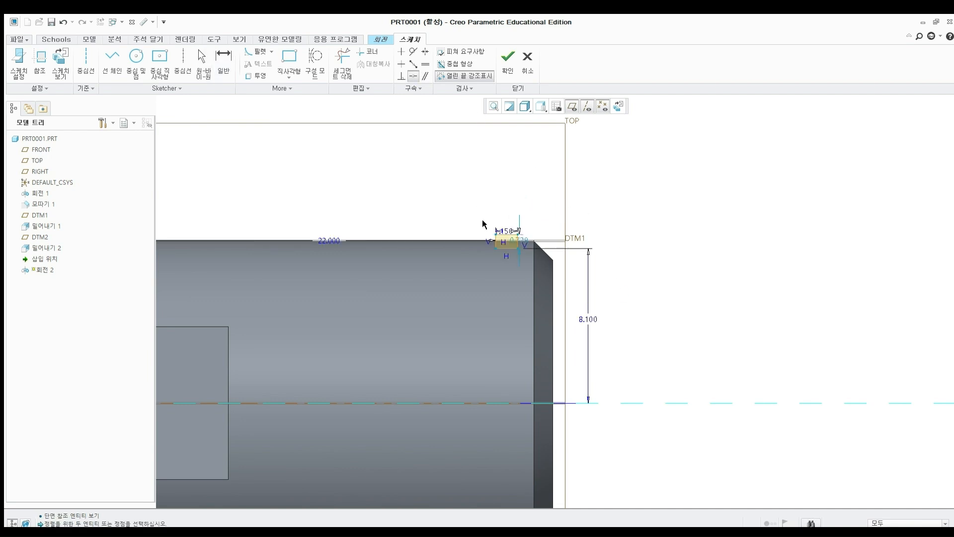
{"action": "left_click", "coordinate": [501, 233]}
{"action": "left_click", "coordinate": [474, 239]}
{"action": "middle_click", "coordinate": [493, 156]}
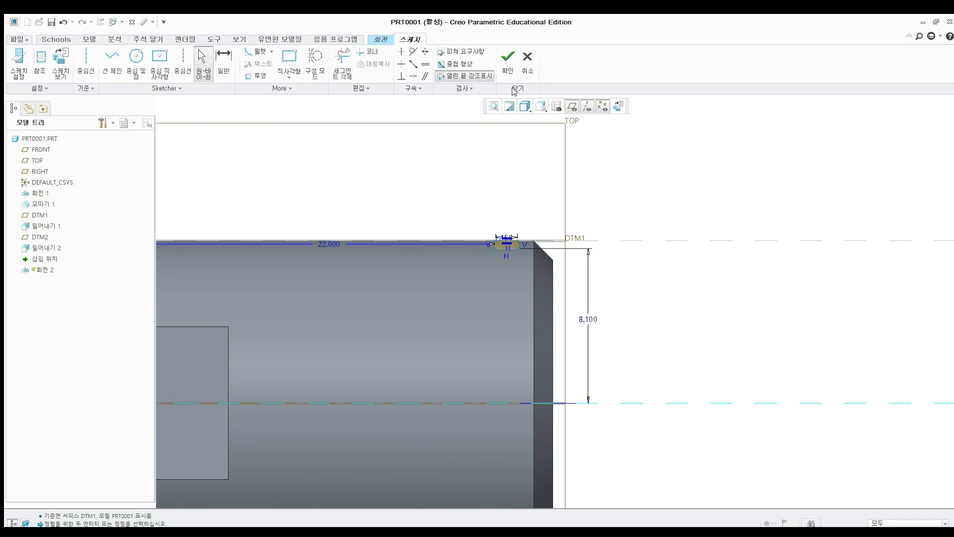
Add an axis of revolution centerline along the shaft axis and complete the 360° revolved groove cut.
{"action": "left_click", "coordinate": [86, 61]}
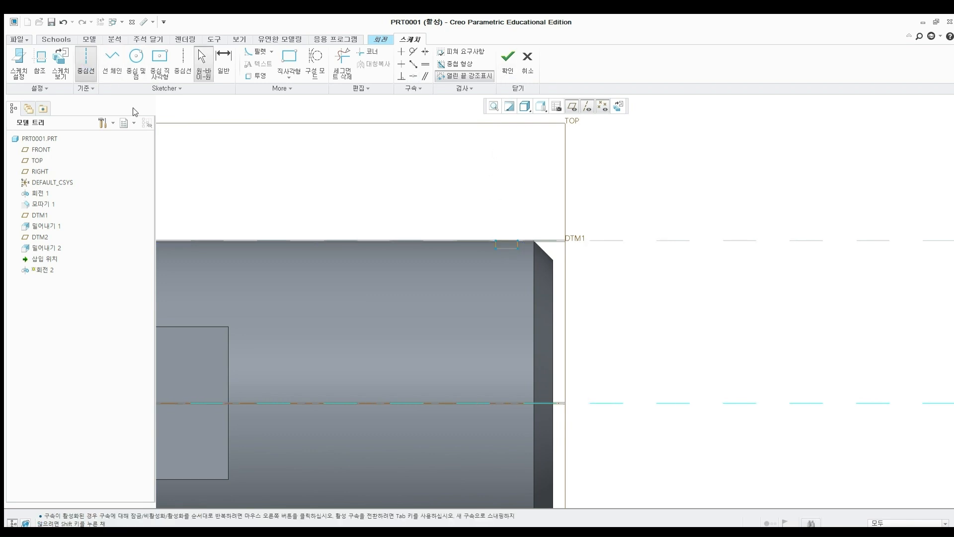
{"action": "left_click", "coordinate": [374, 403]}
{"action": "left_click", "coordinate": [419, 402]}
{"action": "middle_click", "coordinate": [478, 294]}
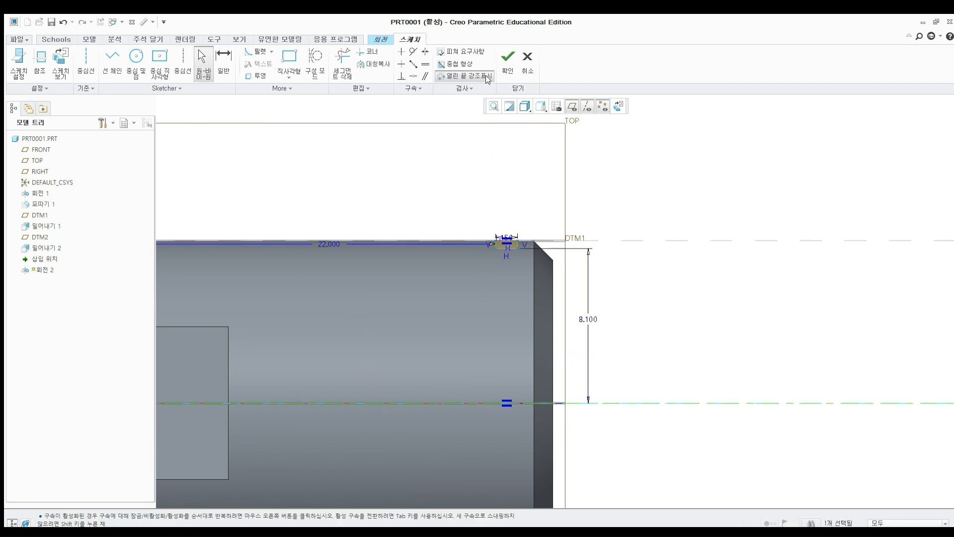
{"action": "left_click", "coordinate": [500, 68]}
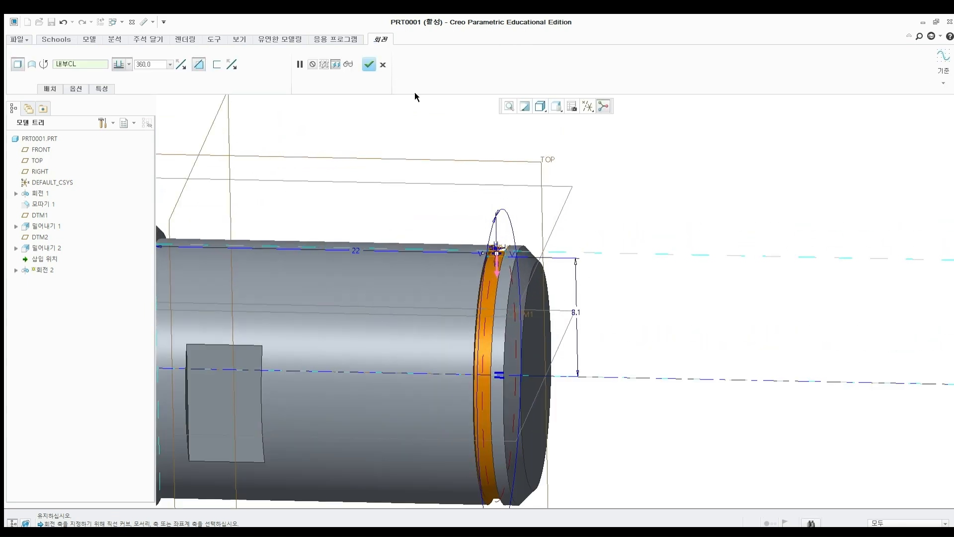
{"action": "left_click", "coordinate": [371, 64]}
Start a hole on the keyway end face, using the TOP and FRONT planes as its offset references.
{"action": "scroll", "coordinate": [425, 219], "scroll_direction": "up", "scroll_amount": 5}
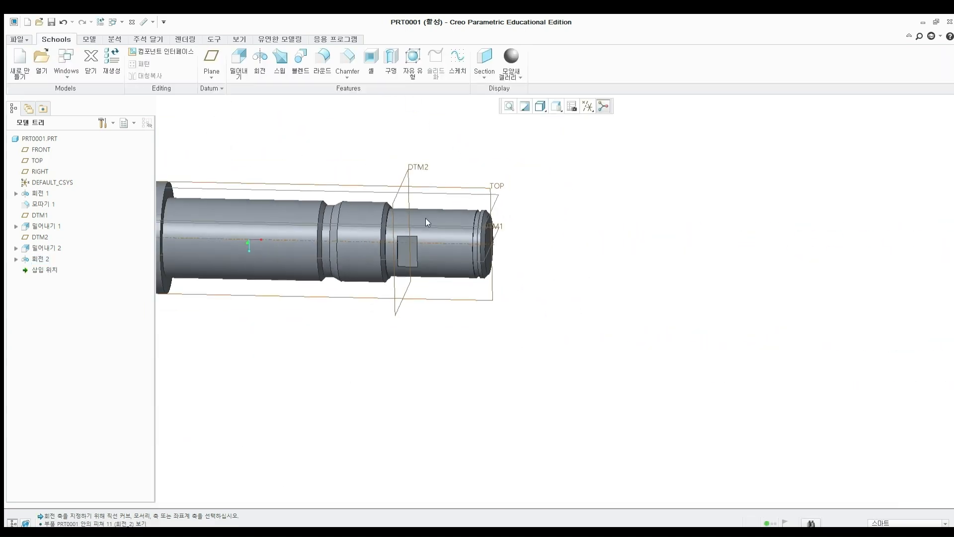
{"action": "middle_click_drag", "start_coordinate": [423, 244], "coordinate": [478, 241]}
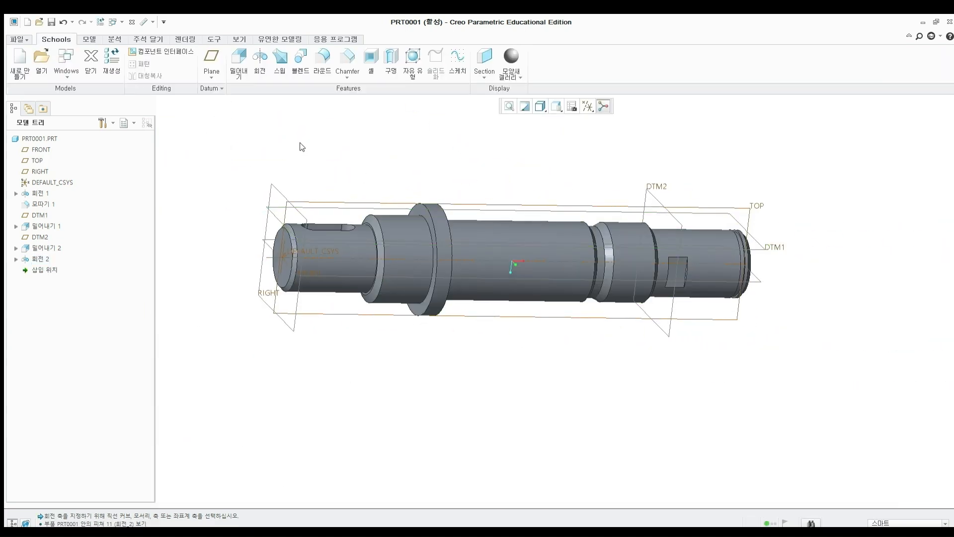
{"action": "left_click", "coordinate": [391, 60]}
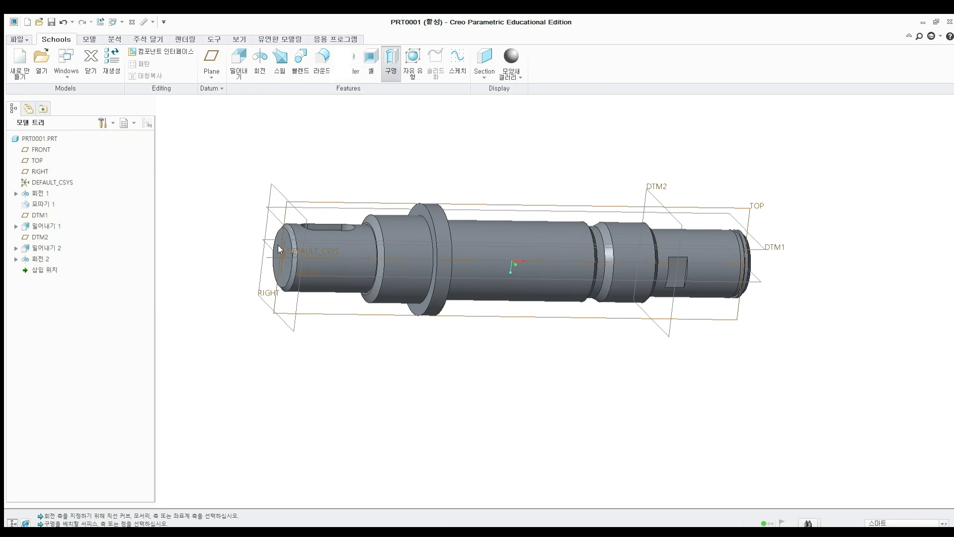
{"action": "scroll", "coordinate": [274, 243], "scroll_direction": "up", "scroll_amount": 4}
{"action": "left_click", "coordinate": [274, 243]}
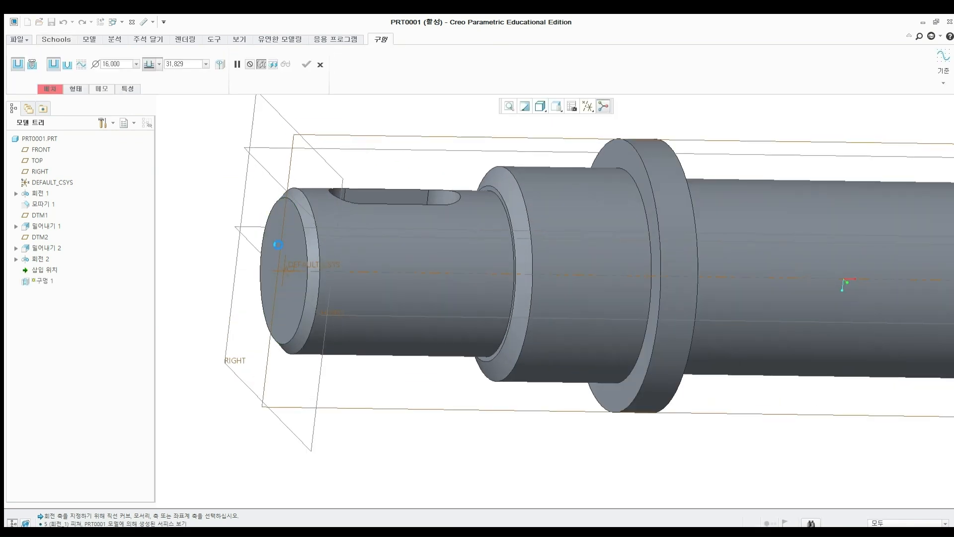
{"action": "left_click", "coordinate": [55, 89]}
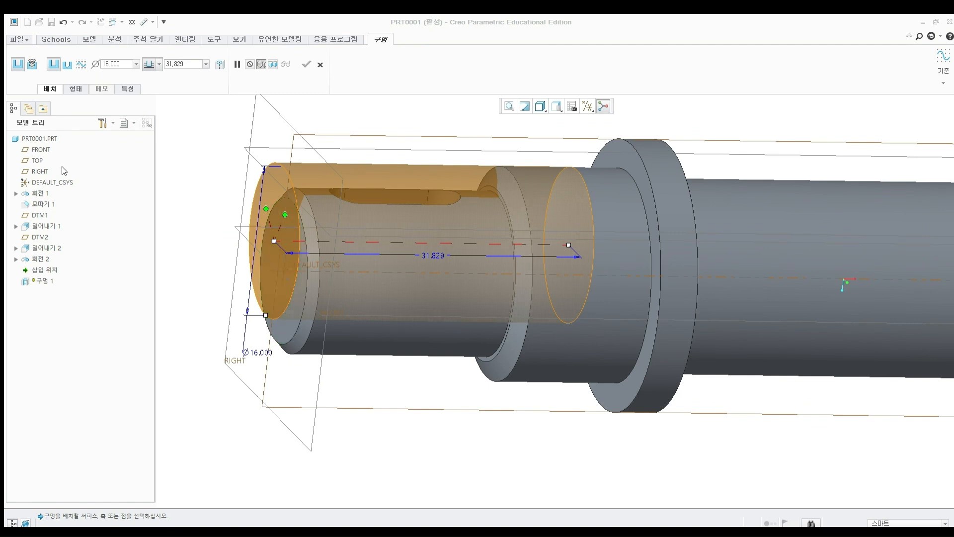
{"action": "left_click", "coordinate": [64, 171]}
{"action": "scroll", "coordinate": [238, 177], "scroll_direction": "up", "scroll_amount": 2}
{"action": "left_click", "coordinate": [296, 144]}
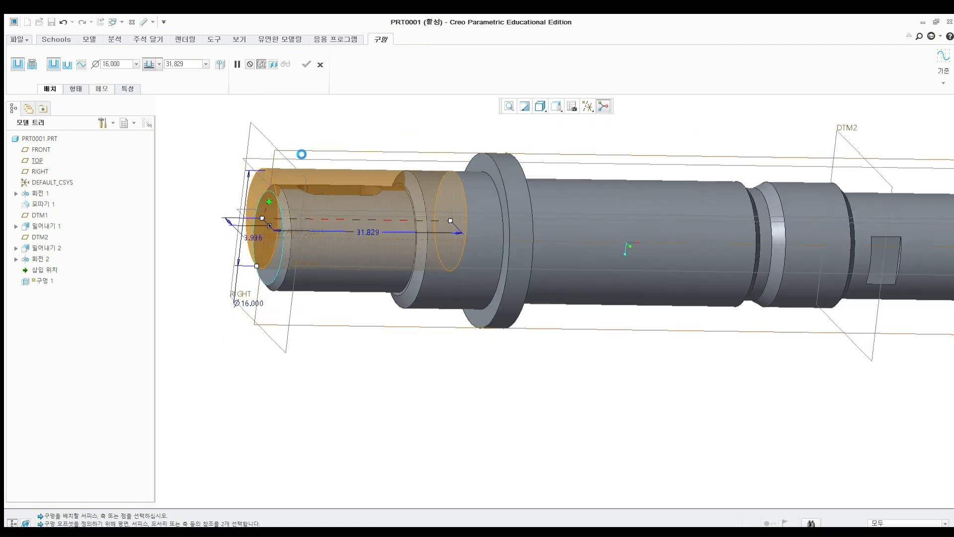
{"action": "left_click", "coordinate": [238, 221], "text": "ctrl"}
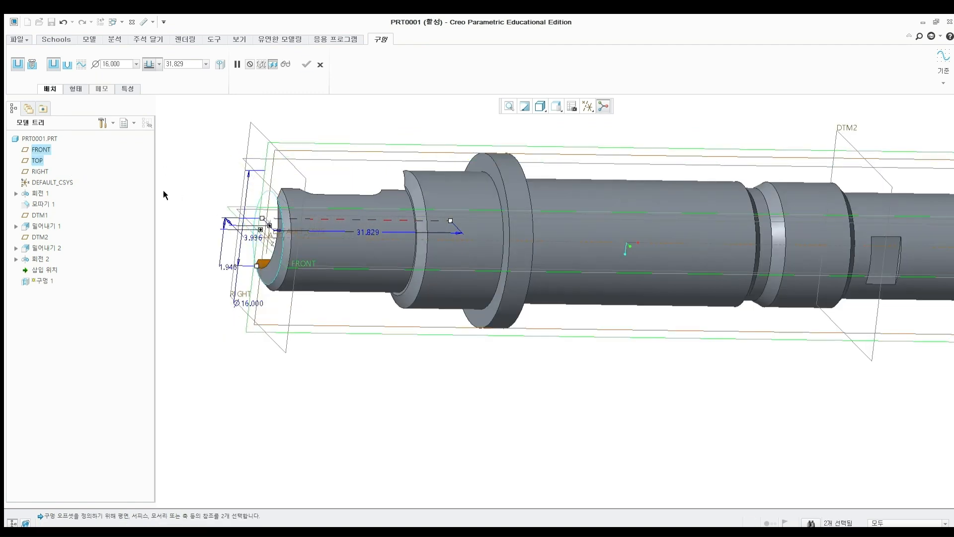
Set the hole's offsets from the TOP and FRONT planes to 0 to centre it on the shaft axis.
{"action": "left_click", "coordinate": [135, 163]}
{"action": "type", "text": "0"}
{"action": "key", "text": "Return"}
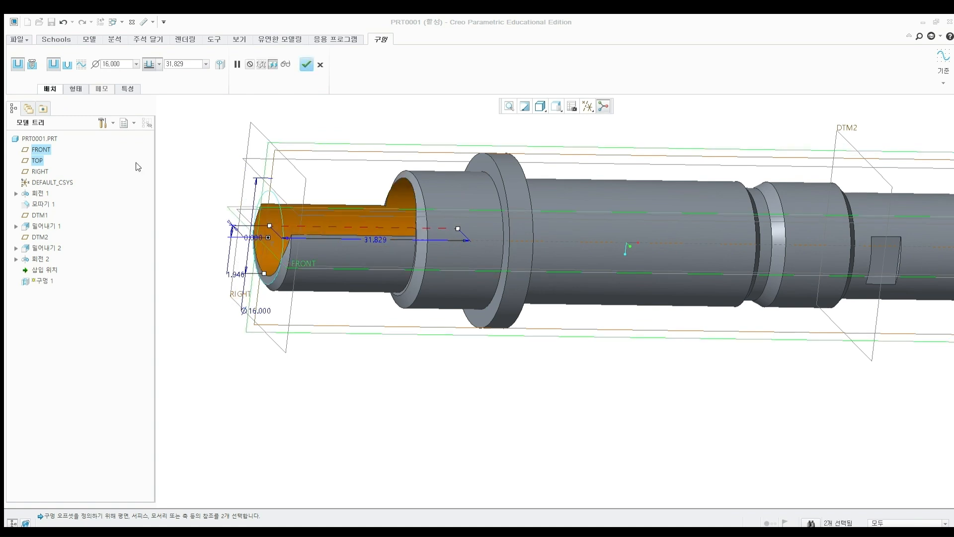
{"action": "left_click", "coordinate": [134, 176]}
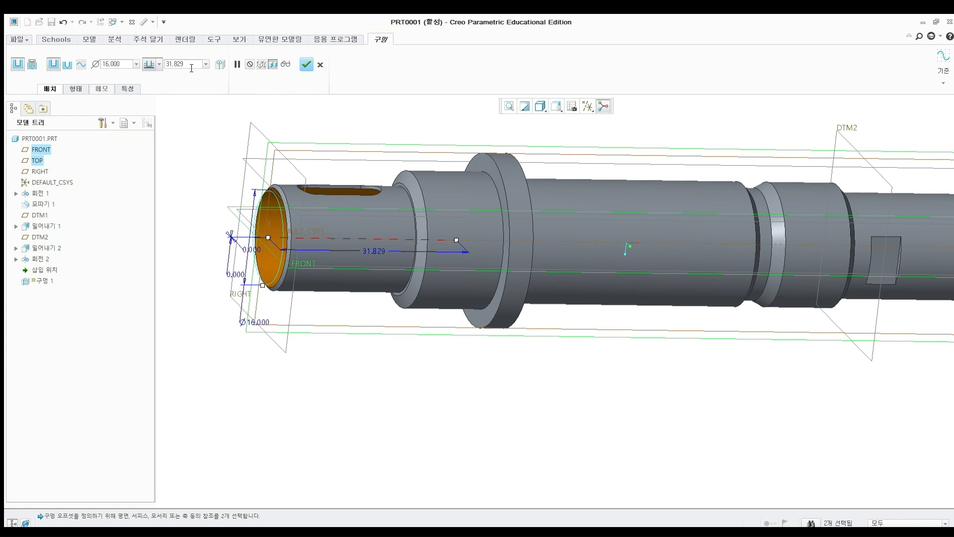
Make it a standard ISO M4x.7 tapped hole with a drill depth of 9 mm.
{"action": "left_click", "coordinate": [36, 64]}
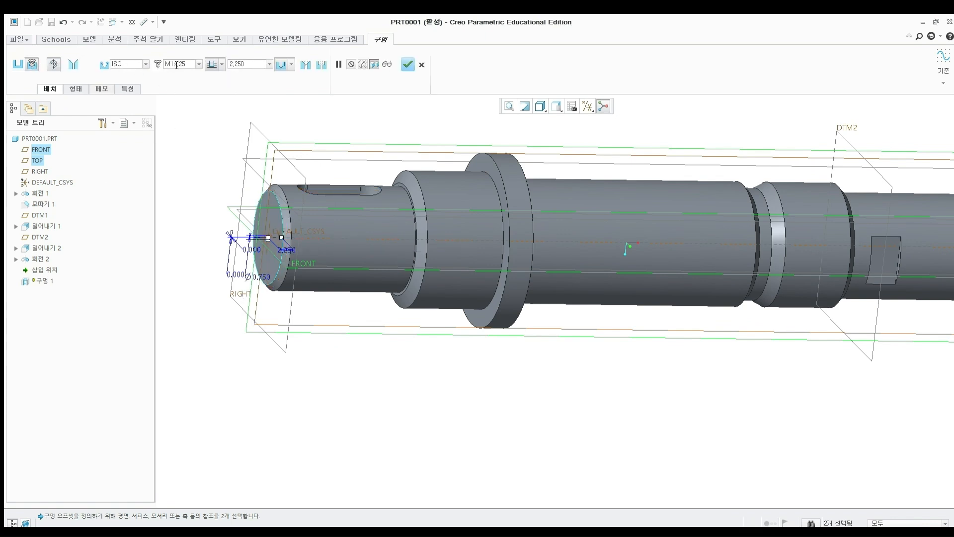
{"action": "left_click", "coordinate": [195, 64]}
{"action": "type", "text": "M4x.7"}
{"action": "key", "text": "Return"}
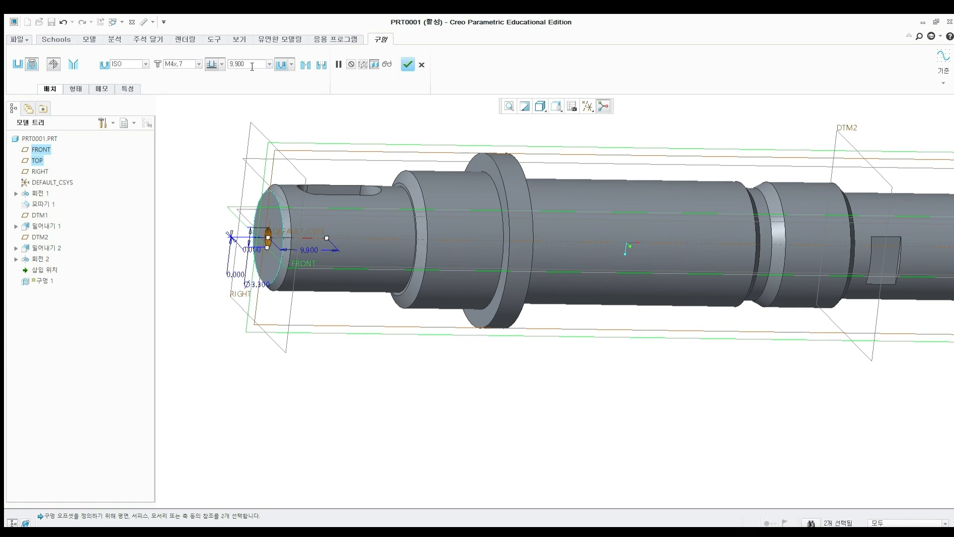
{"action": "type", "text": "9"}
{"action": "key", "text": "Return"}
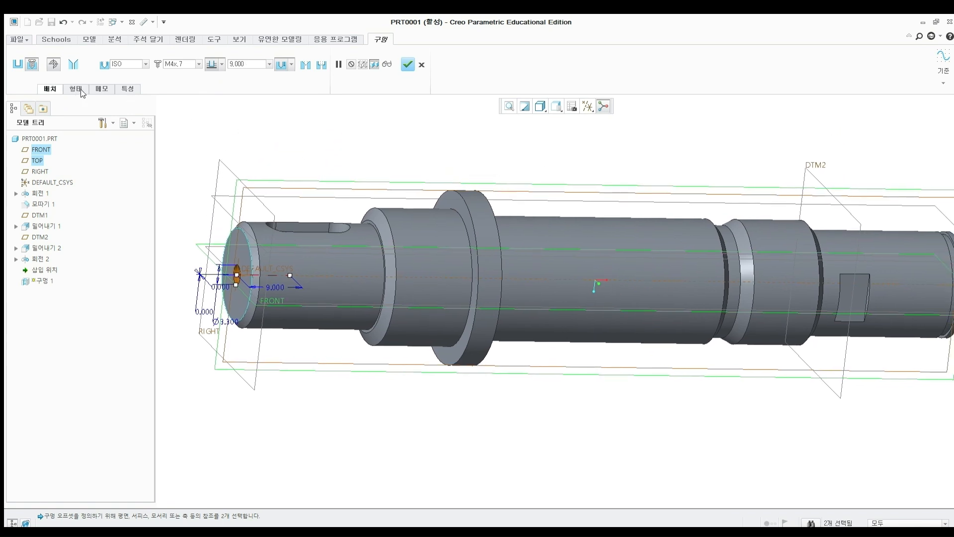
Add a countersink to the M4x.7 hole and complete the feature.
{"action": "left_click", "coordinate": [77, 89]}
{"action": "left_click", "coordinate": [305, 64]}
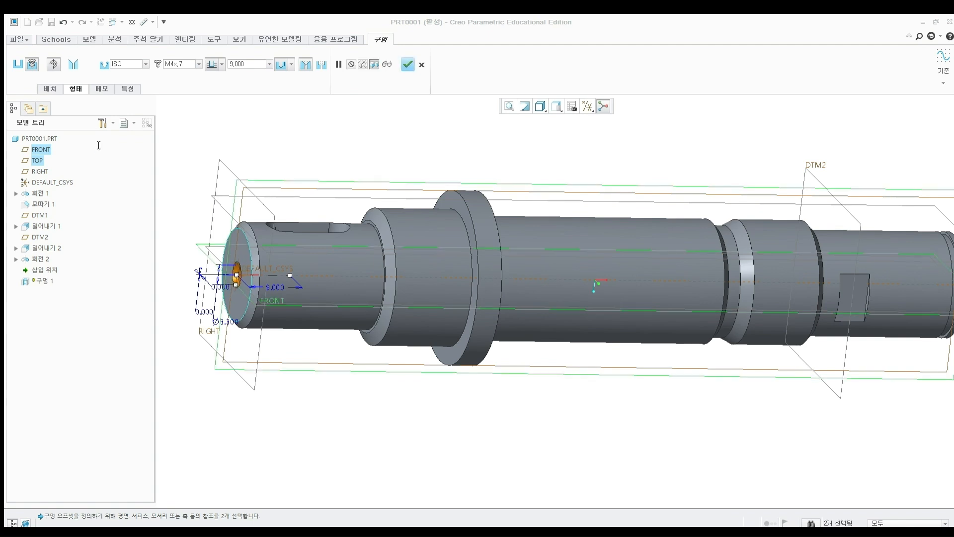
{"action": "left_click", "coordinate": [405, 65]}
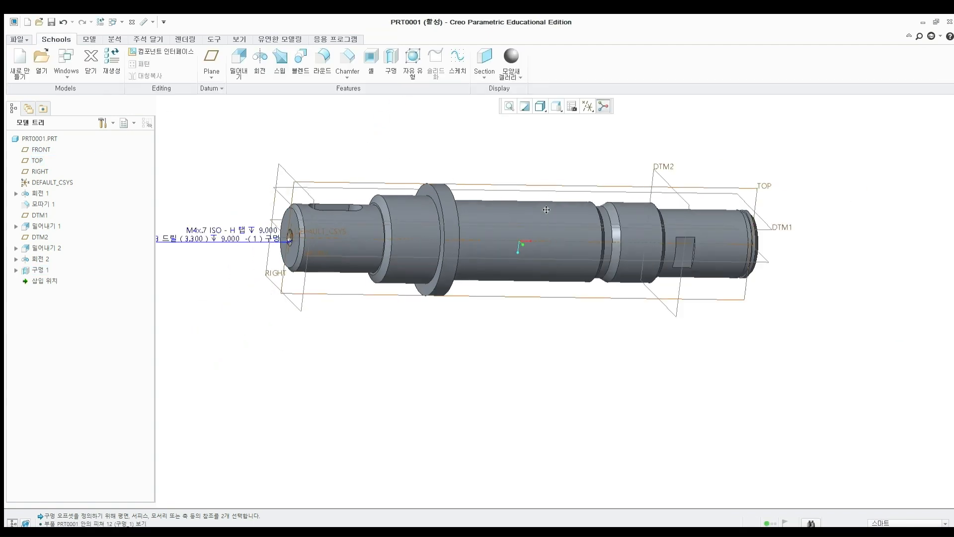
Start a second hole on the end face beside the ring groove, with the TOP and FRONT planes as offset references.
{"action": "middle_click_drag", "start_coordinate": [546, 209], "coordinate": [492, 279], "text": "shift"}
{"action": "middle_click_drag", "start_coordinate": [534, 277], "coordinate": [488, 259]}
{"action": "middle_click_drag", "start_coordinate": [563, 201], "coordinate": [428, 204], "text": "shift"}
{"action": "left_click", "coordinate": [397, 65]}
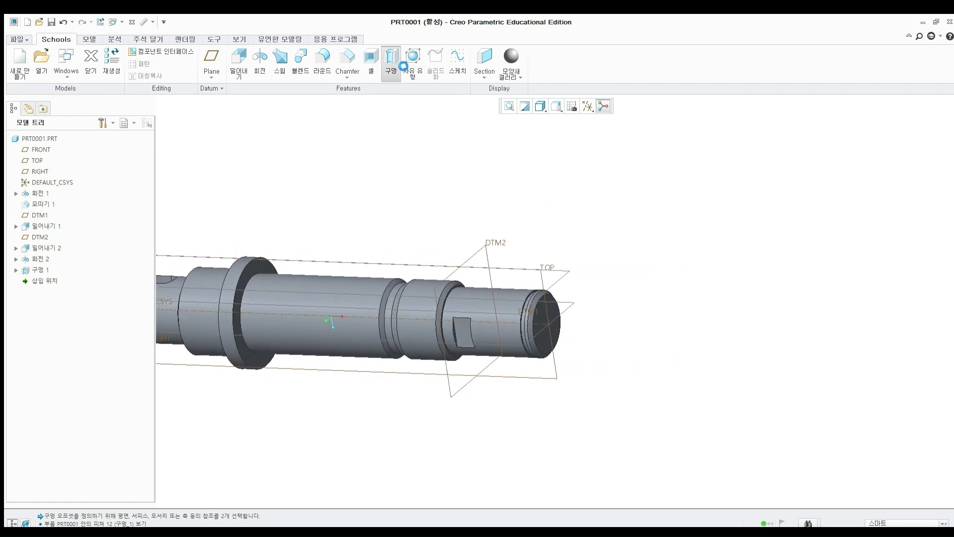
{"action": "left_click", "coordinate": [550, 314]}
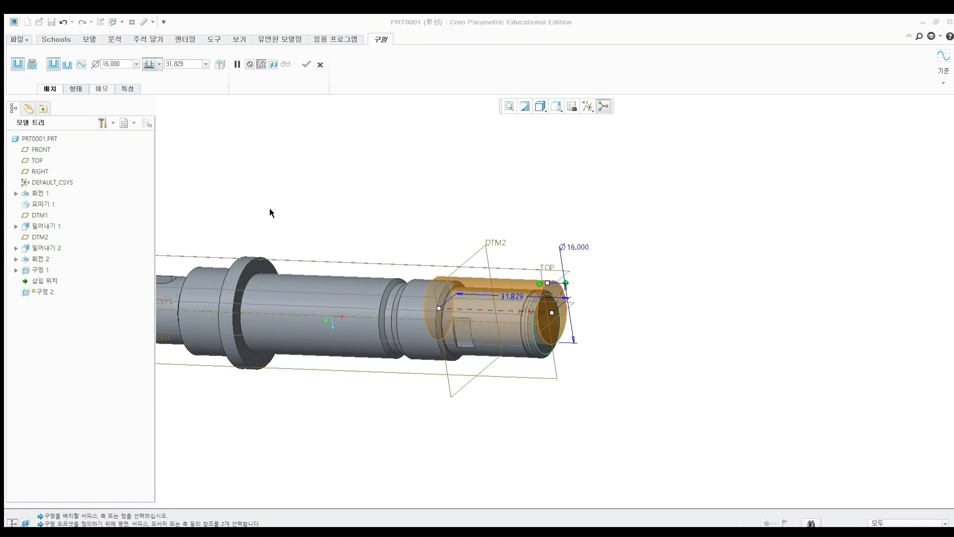
{"action": "scroll", "coordinate": [541, 306], "scroll_direction": "up", "scroll_amount": 3}
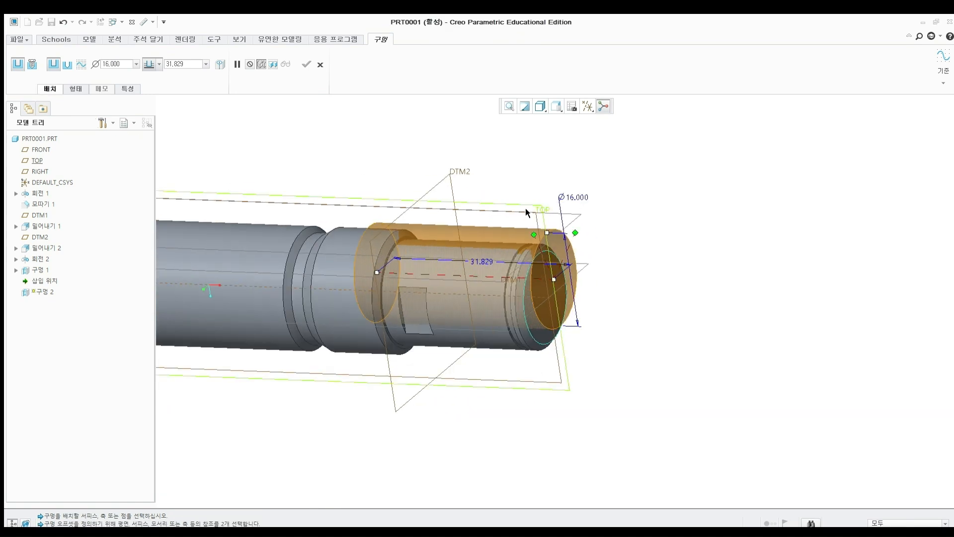
{"action": "left_click", "coordinate": [527, 211]}
{"action": "left_click", "coordinate": [41, 149], "text": "ctrl"}
Set both offsets of the second hole to 0 so that it sits on the shaft axis.
{"action": "double_click", "coordinate": [135, 166]}
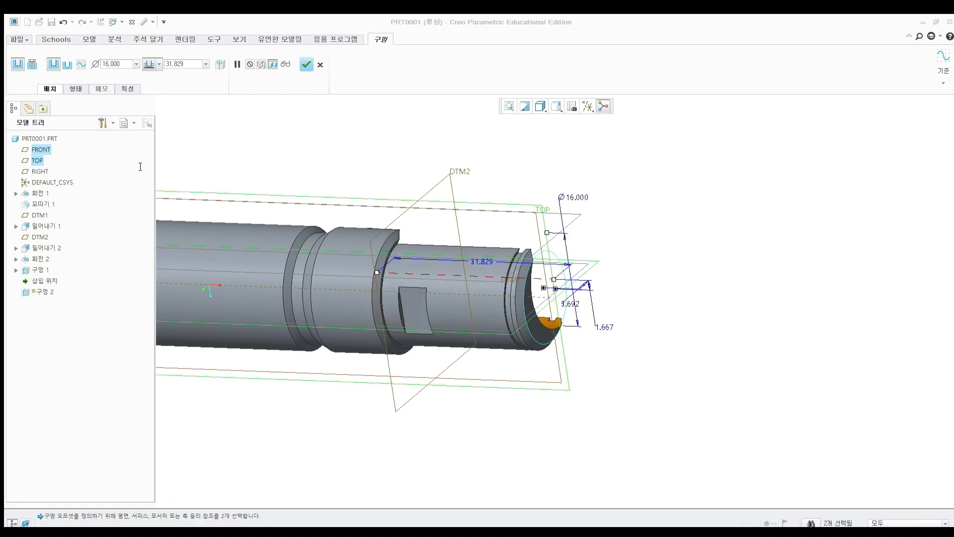
{"action": "type", "text": "0"}
{"action": "key", "text": "Return"}
{"action": "double_click", "coordinate": [140, 177]}
{"action": "type", "text": "000"}
{"action": "key", "text": "Return"}
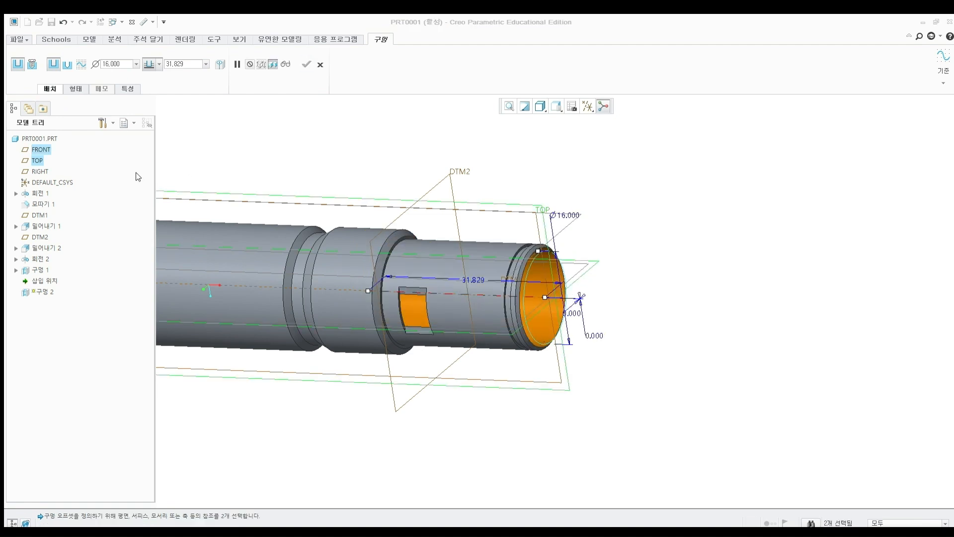
Make the second hole a countersunk ISO M2.2x.45 tapped hole with a 9.9 mm drill depth and complete it.
{"action": "left_click", "coordinate": [32, 63]}
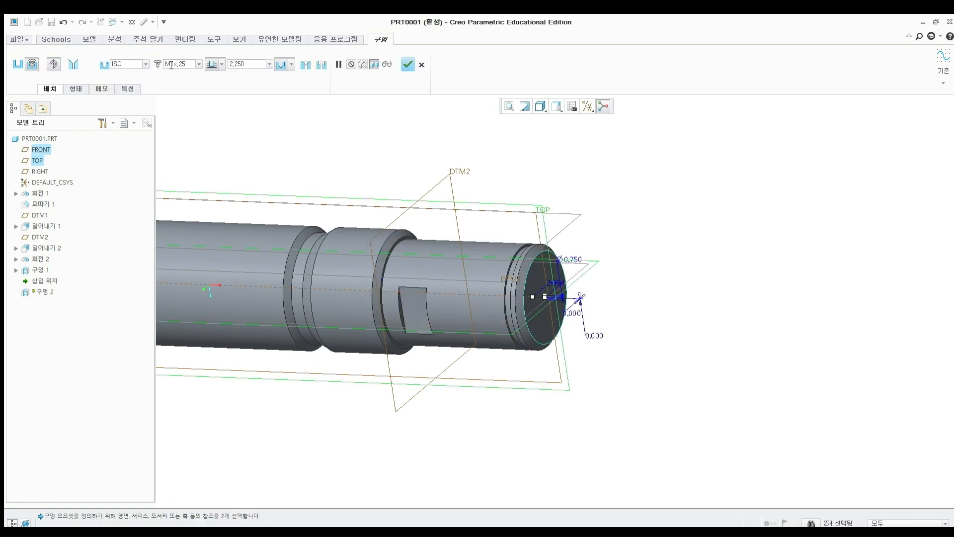
{"action": "left_click", "coordinate": [196, 61]}
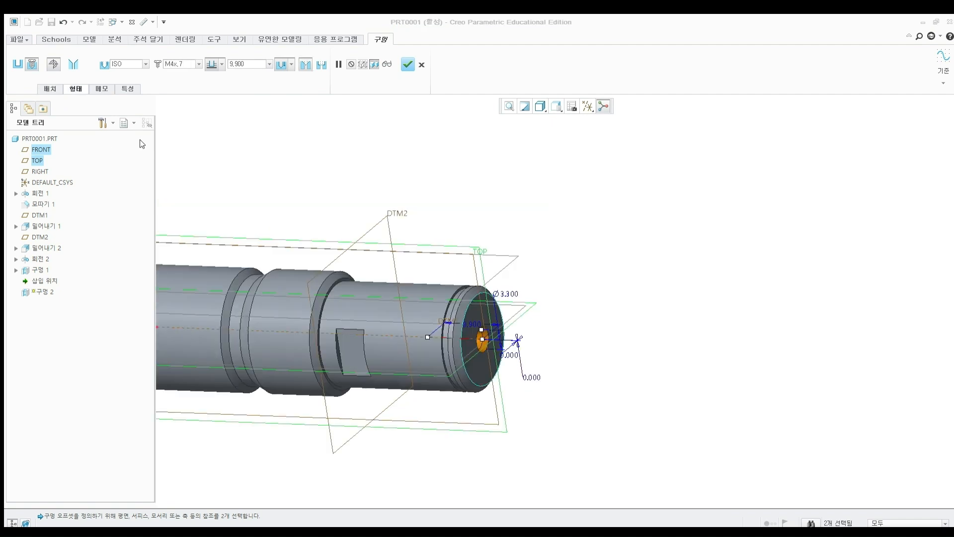
{"action": "left_click", "coordinate": [197, 64]}
{"action": "left_click", "coordinate": [187, 78]}
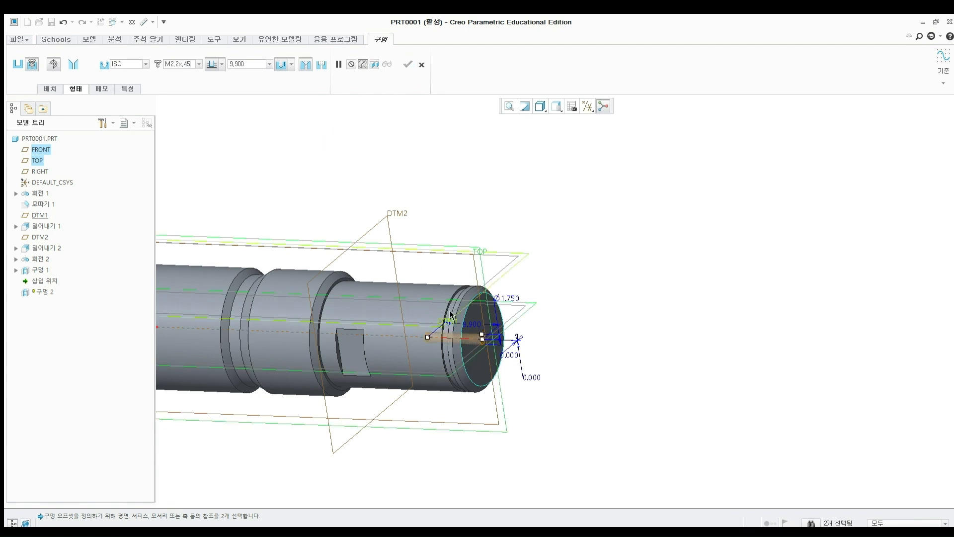
{"action": "middle_click_drag", "start_coordinate": [442, 235], "coordinate": [420, 261], "text": "shift"}
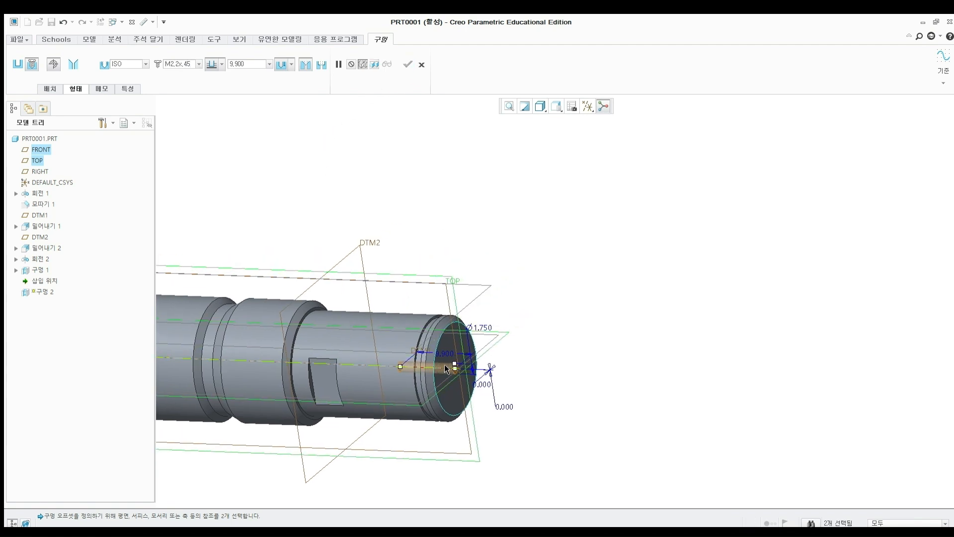
{"action": "left_click", "coordinate": [101, 146]}
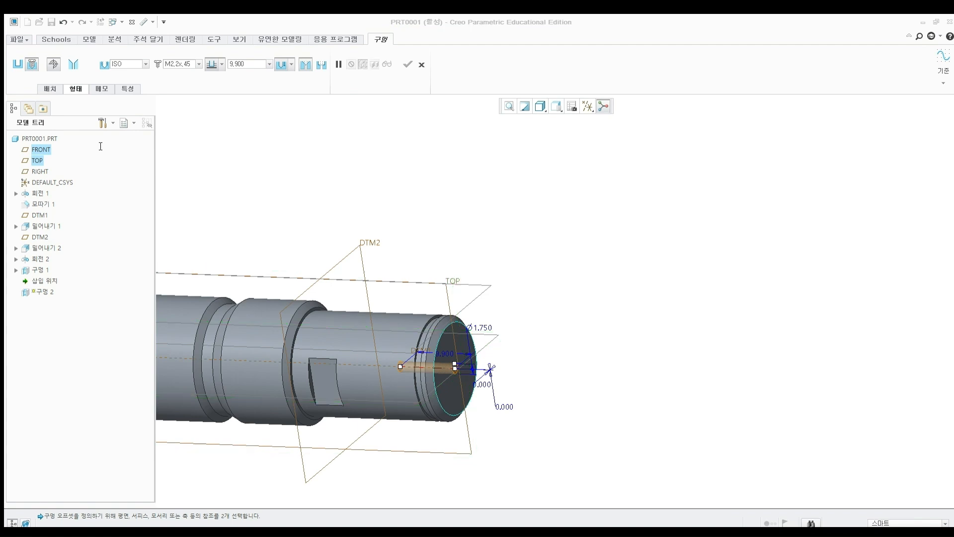
{"action": "left_click", "coordinate": [407, 66]}
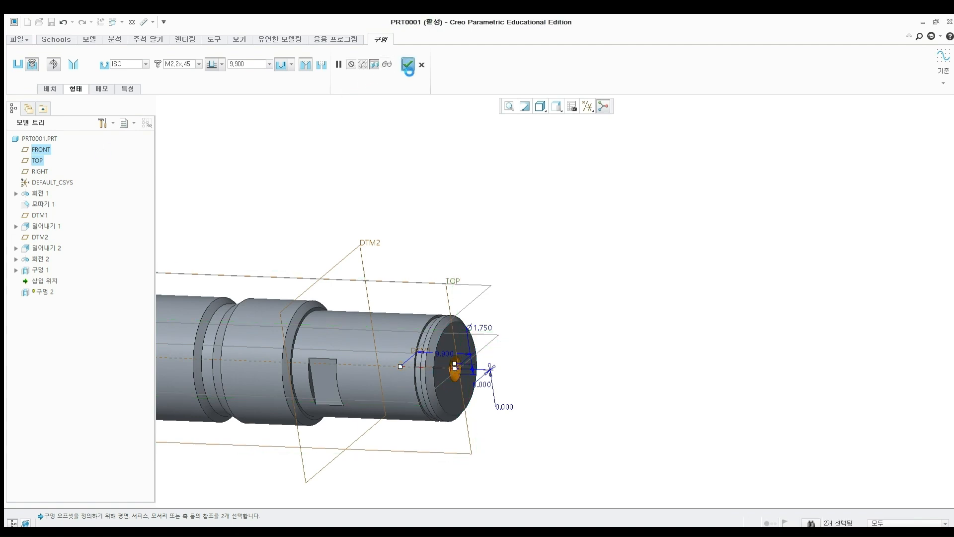
Hide the datum planes, axes and coordinate system in the model view.
{"action": "scroll", "coordinate": [411, 194], "scroll_direction": "up", "scroll_amount": 4}
{"action": "middle_click_drag", "start_coordinate": [368, 198], "coordinate": [502, 194], "text": "shift"}
{"action": "middle_click_drag", "start_coordinate": [546, 141], "coordinate": [550, 172]}
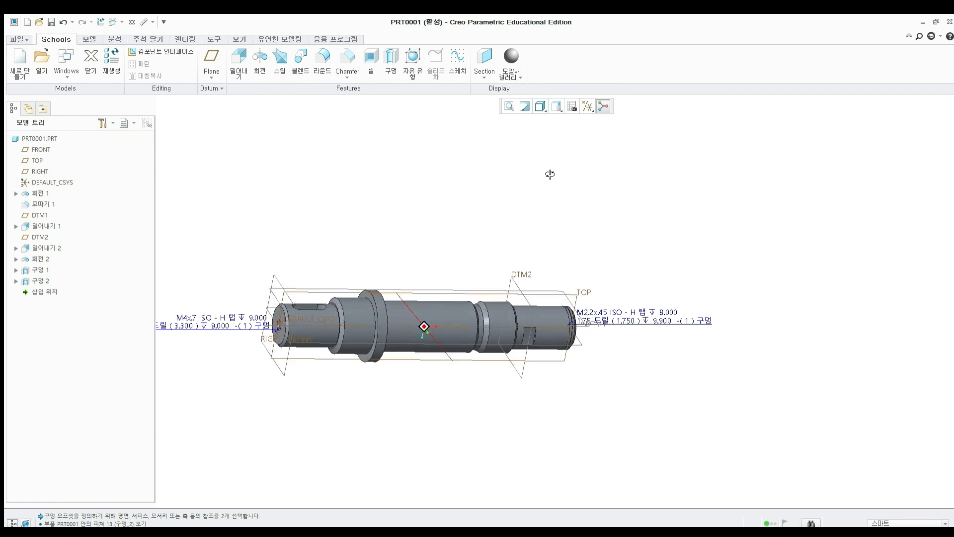
{"action": "left_click", "coordinate": [587, 106]}
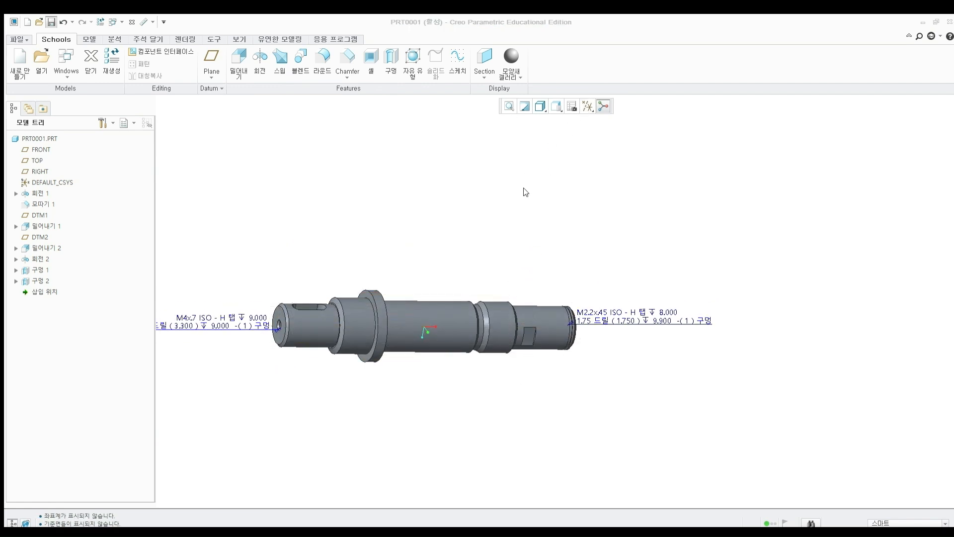
Start a Round on the inner edge of the chamfered shoulder next to the keyway section, with a 1 mm radius.
{"action": "left_click", "coordinate": [322, 61]}
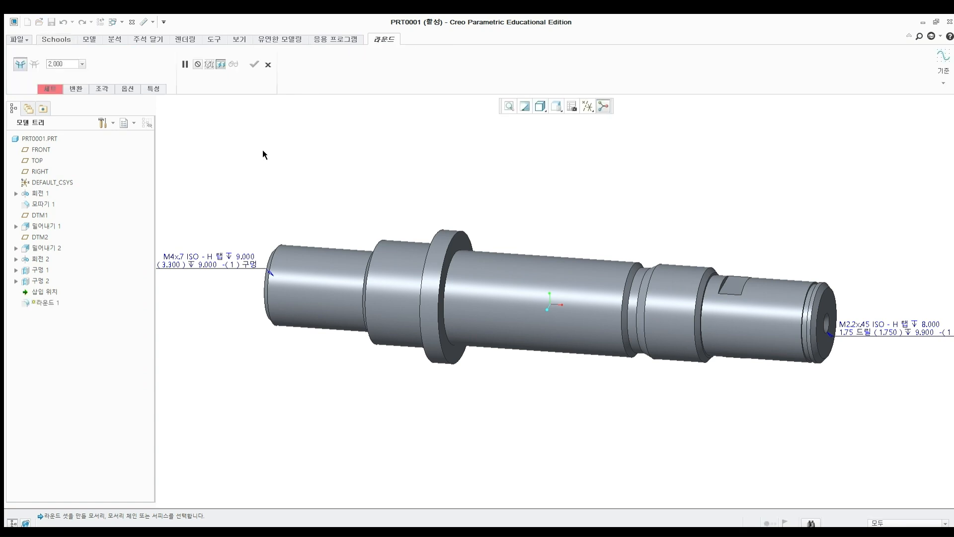
{"action": "scroll", "coordinate": [352, 228], "scroll_direction": "up", "scroll_amount": 6}
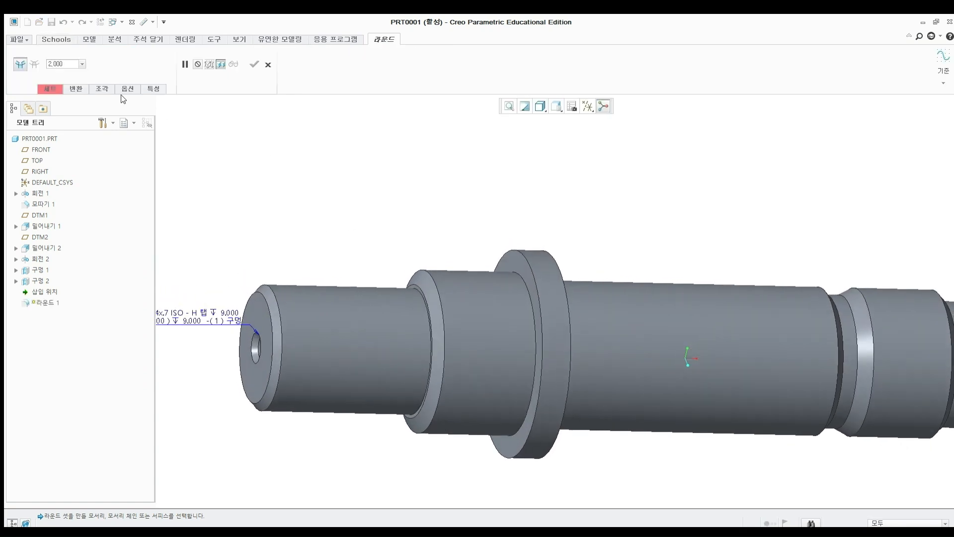
{"action": "left_click", "coordinate": [422, 295]}
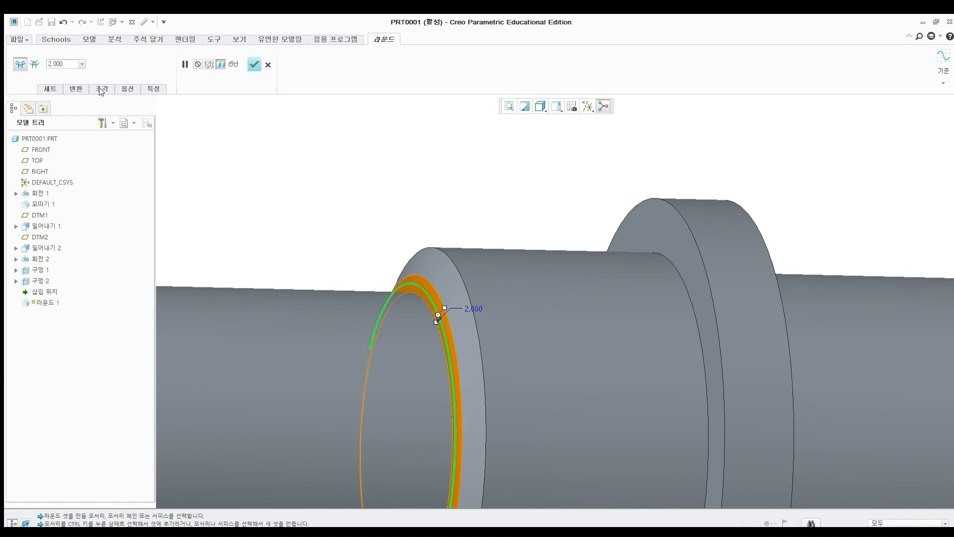
{"action": "double_click", "coordinate": [69, 64]}
{"action": "type", "text": "1"}
{"action": "key", "text": "Return"}
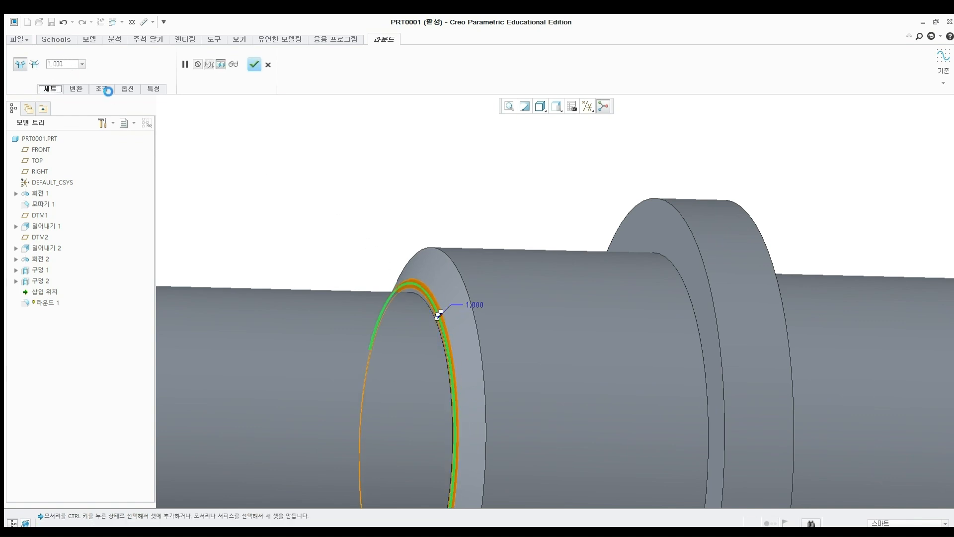
Add a round set with a 2 mm radius on the outer edge of the shoulder's chamfer.
{"action": "left_click", "coordinate": [441, 251]}
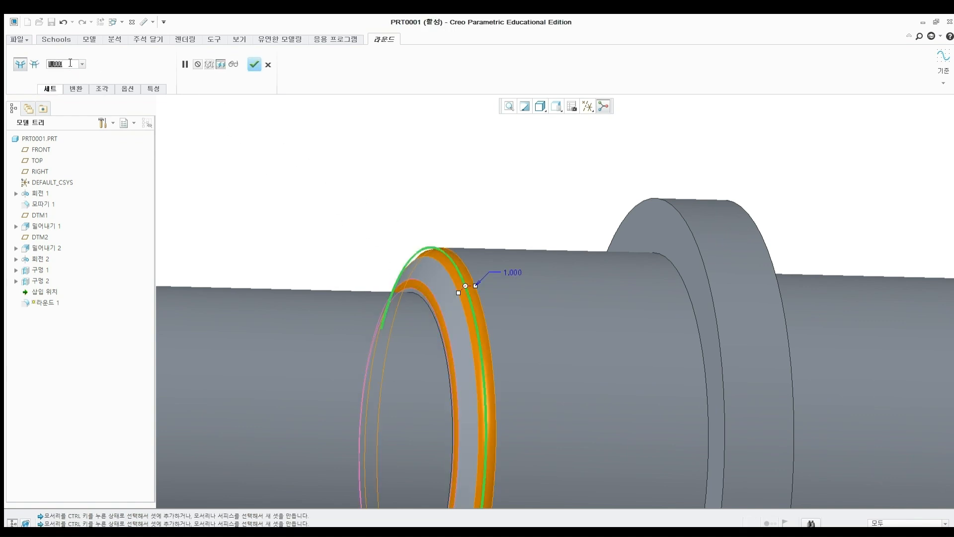
{"action": "type", "text": "2"}
{"action": "key", "text": "Return"}
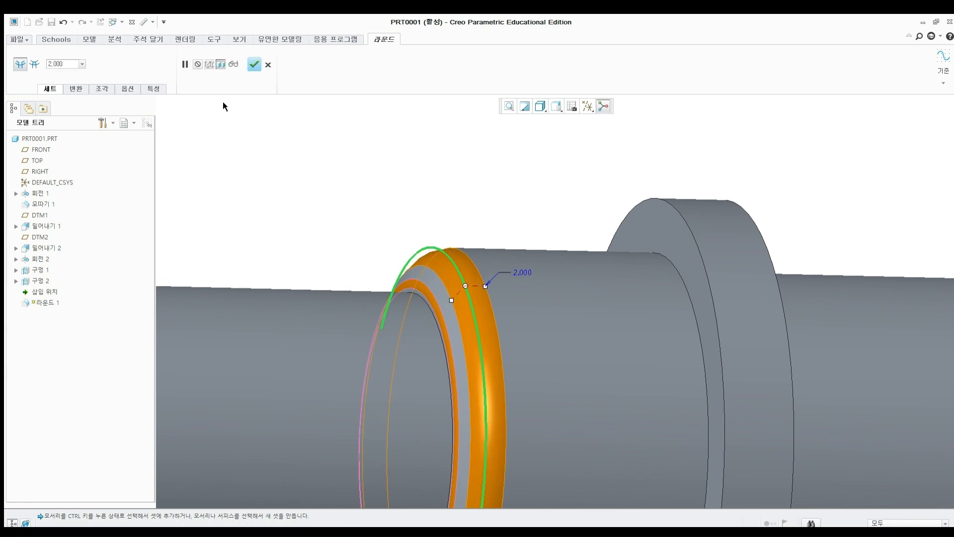
Add another round set on the edge where the large collar meets the adjoining shaft section and complete the round feature.
{"action": "middle_click_drag", "start_coordinate": [337, 127], "coordinate": [131, 100], "text": "shift"}
{"action": "middle_click_drag", "start_coordinate": [267, 141], "coordinate": [255, 148]}
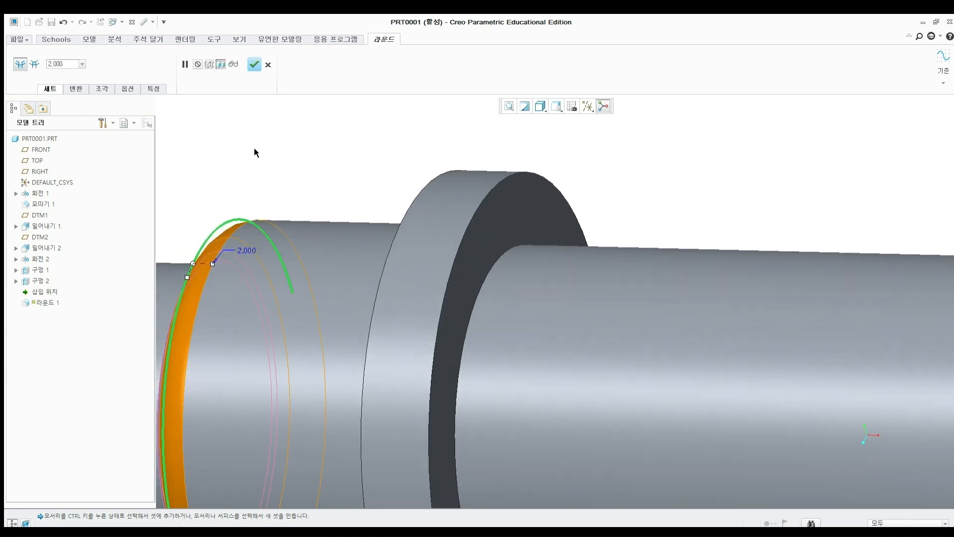
{"action": "left_click", "coordinate": [494, 261]}
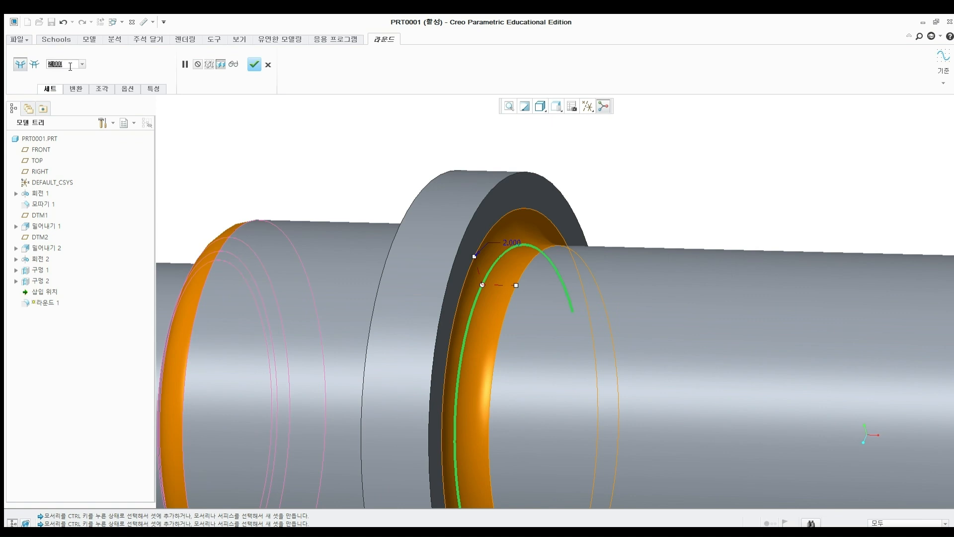
{"action": "left_click", "coordinate": [254, 64]}
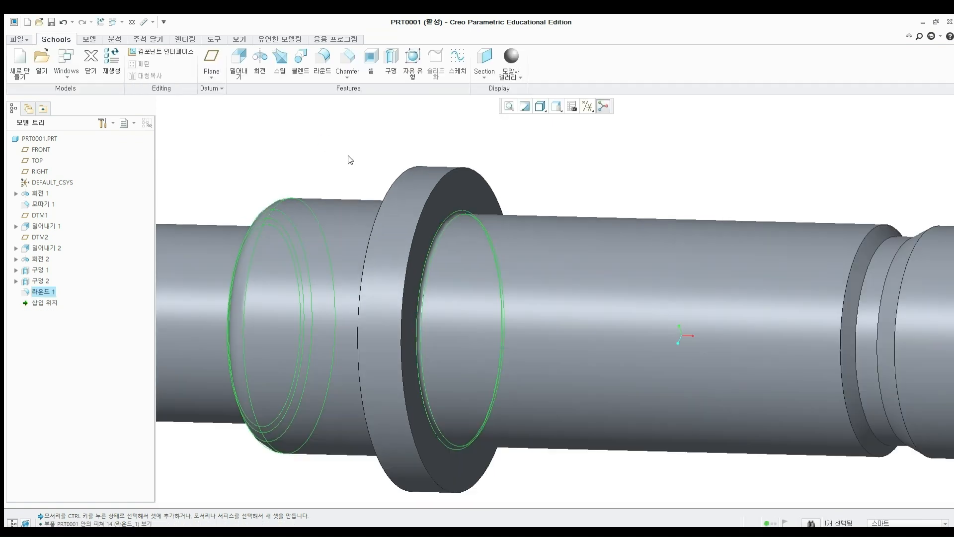
{"action": "scroll", "coordinate": [348, 155], "scroll_direction": "up", "scroll_amount": 4}
{"action": "left_click", "coordinate": [471, 146]}
{"action": "middle_click_drag", "start_coordinate": [403, 146], "coordinate": [461, 196]}
{"action": "middle_click_drag", "start_coordinate": [461, 197], "coordinate": [438, 210]}
{"action": "middle_click_drag", "start_coordinate": [497, 208], "coordinate": [440, 210], "text": "shift"}
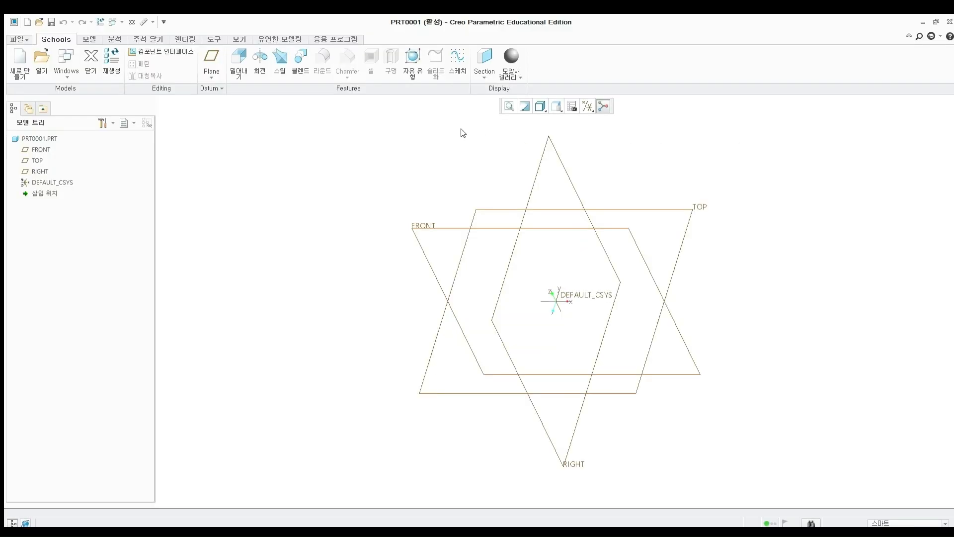
Start a Revolve sketch on the TOP plane in the empty part and add a horizontal axis centerline through the origin.
{"action": "left_click", "coordinate": [260, 59]}
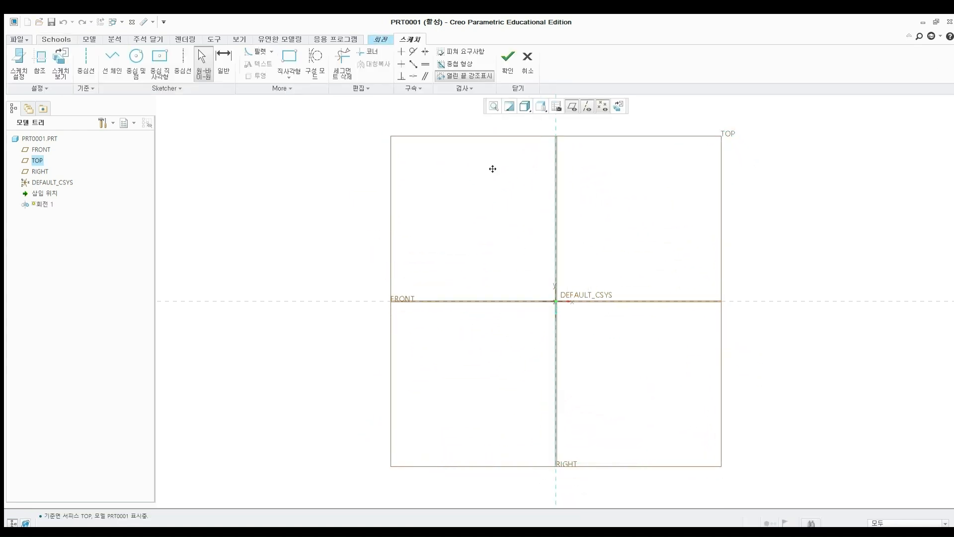
{"action": "left_click", "coordinate": [86, 62]}
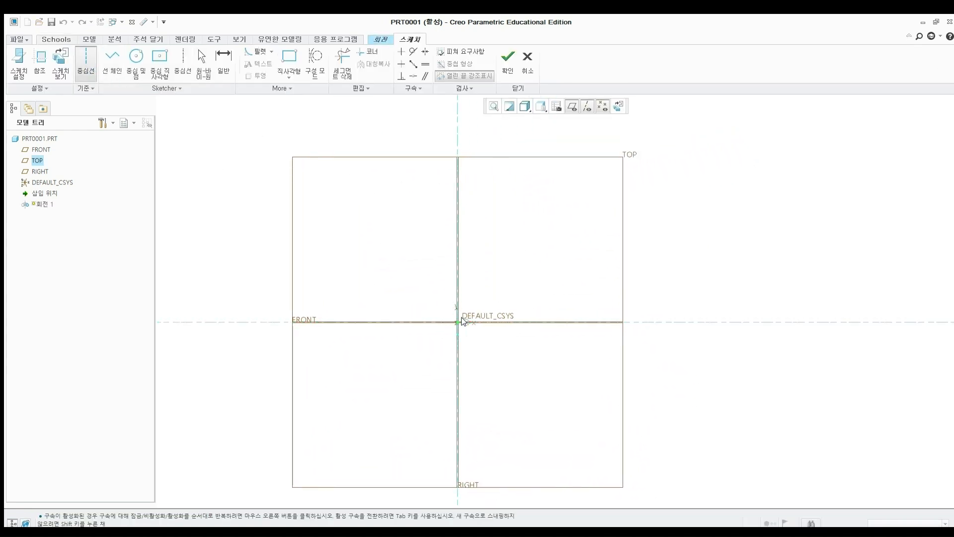
{"action": "left_click", "coordinate": [438, 322]}
{"action": "left_click", "coordinate": [494, 322]}
{"action": "middle_click", "coordinate": [517, 276]}
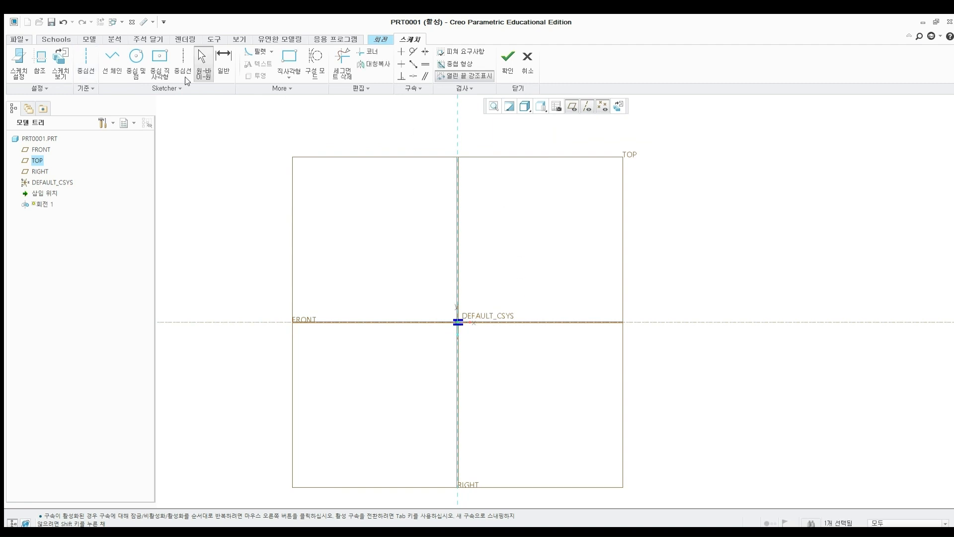
Sketch a closed stepped profile from the origin, about 112 wide, with diameters of about 325 and 489, using a line chain.
{"action": "left_click", "coordinate": [119, 66]}
{"action": "left_click", "coordinate": [458, 323]}
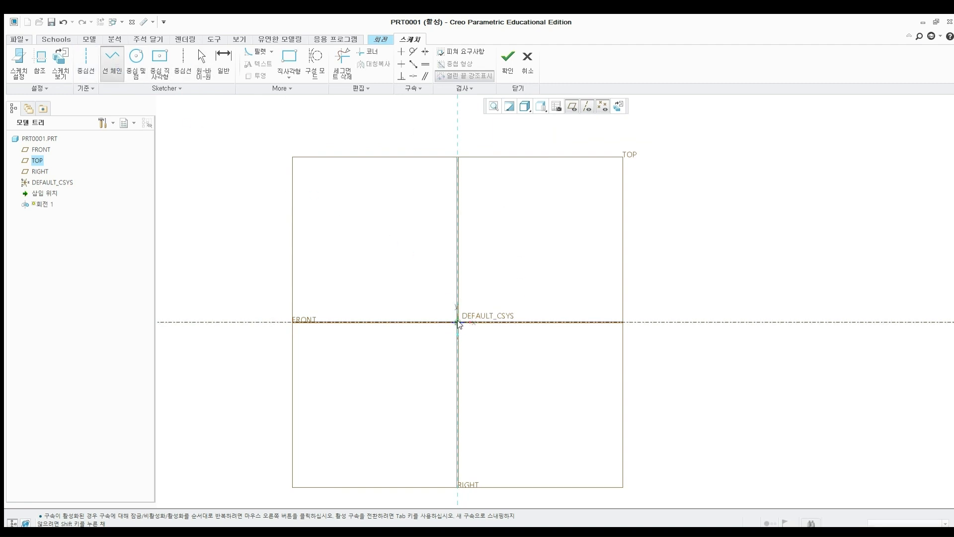
{"action": "left_click", "coordinate": [530, 322]}
{"action": "left_click", "coordinate": [531, 163]}
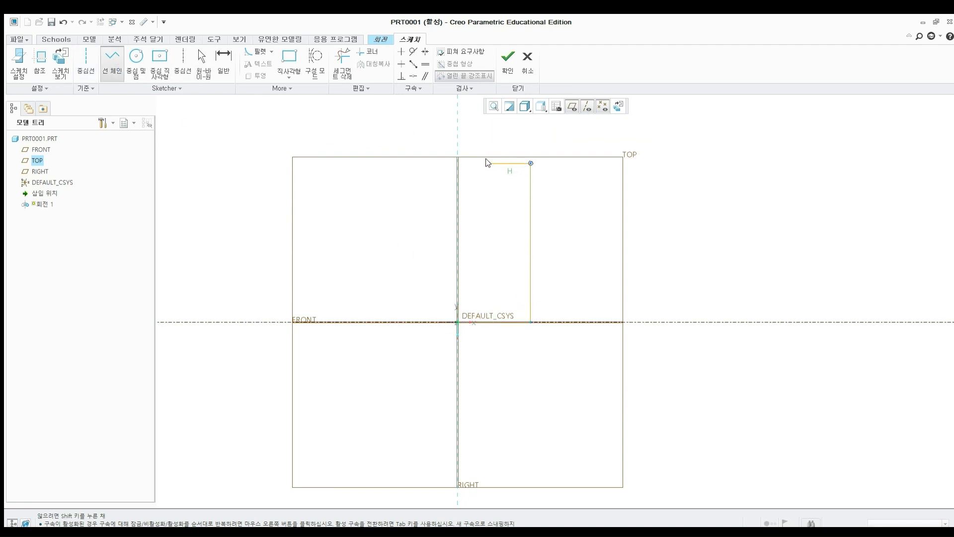
{"action": "left_click", "coordinate": [489, 163]}
{"action": "left_click", "coordinate": [489, 216]}
{"action": "left_click", "coordinate": [458, 217]}
{"action": "left_click", "coordinate": [457, 323]}
{"action": "middle_click", "coordinate": [499, 289]}
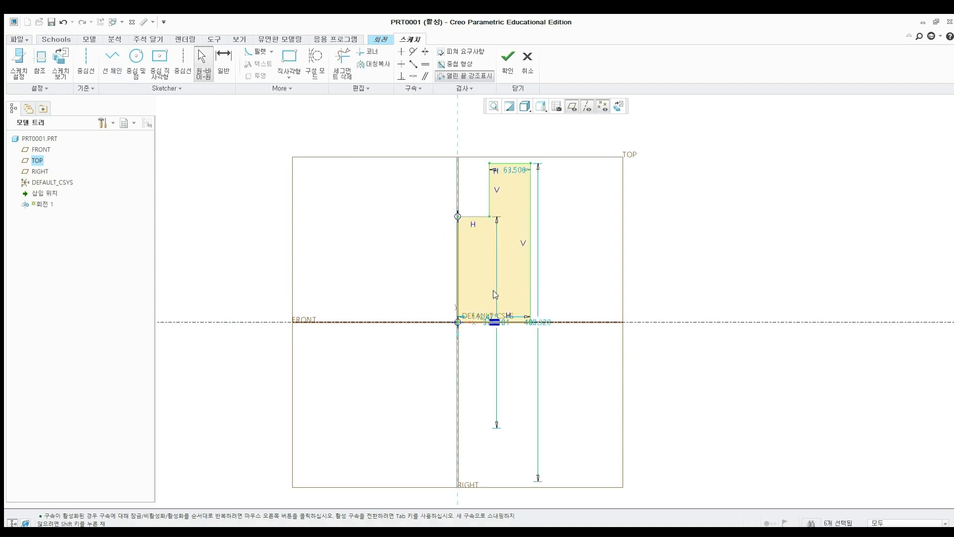
{"action": "middle_click", "coordinate": [431, 318]}
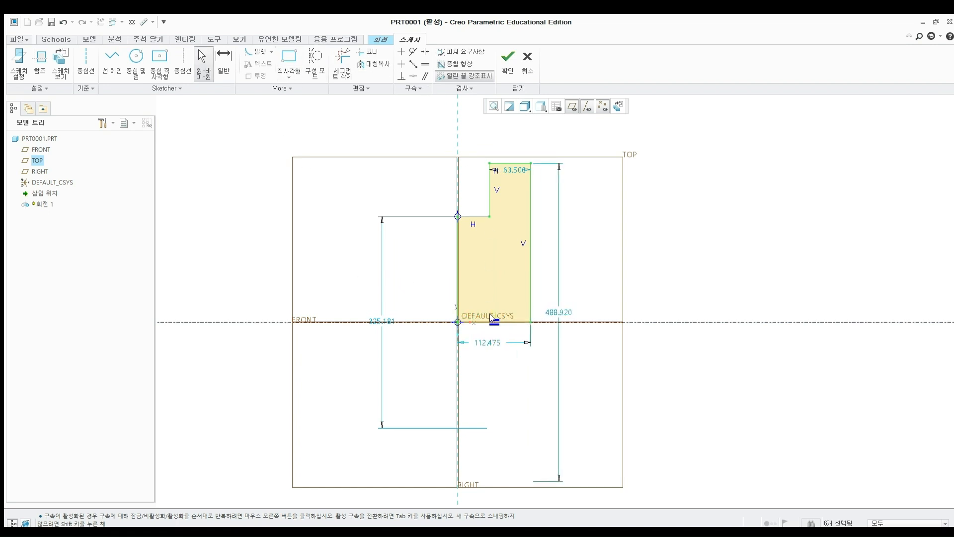
Scale the whole sketch proportionally by setting the profile's overall width to 13 mm.
{"action": "scroll", "coordinate": [493, 316], "scroll_direction": "down", "scroll_amount": 2}
{"action": "left_click_drag", "start_coordinate": [570, 441], "coordinate": [356, 145]}
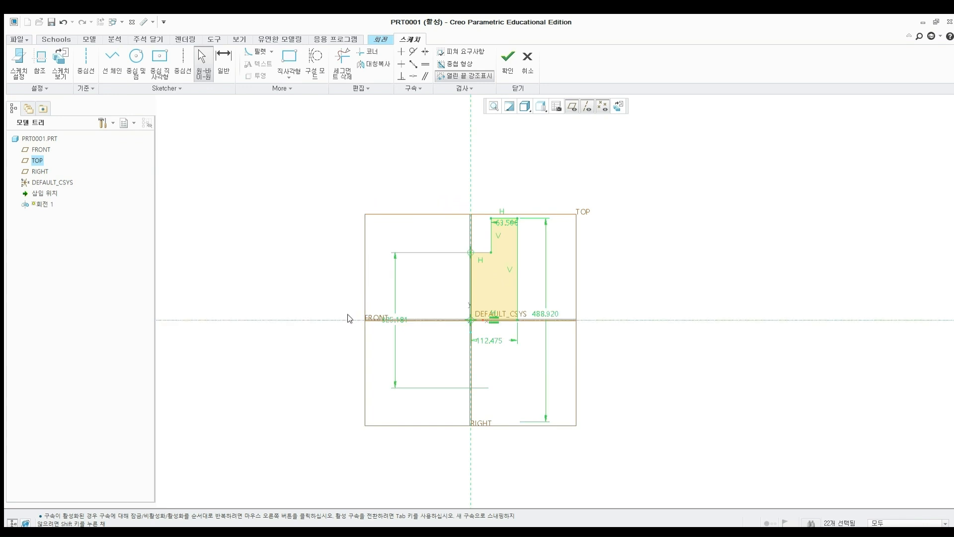
{"action": "left_click", "coordinate": [359, 90]}
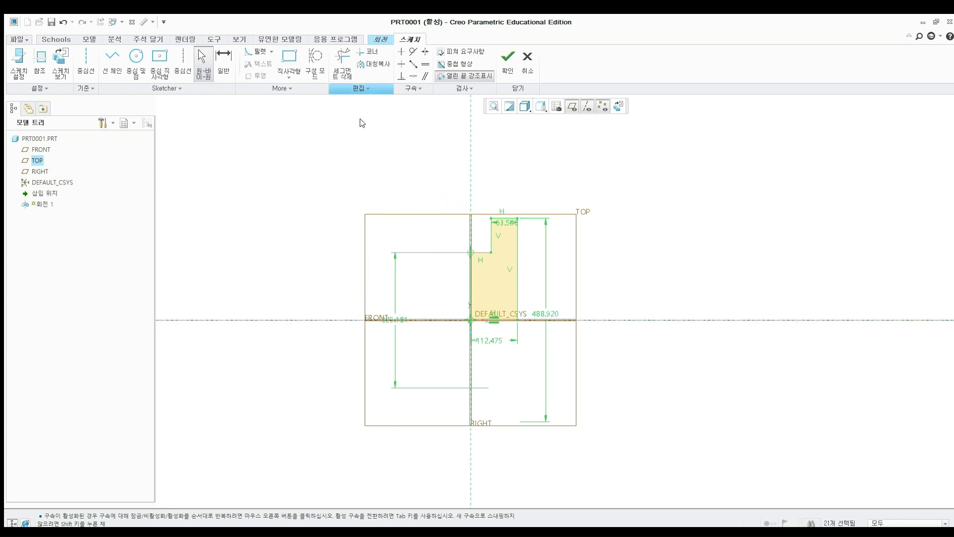
{"action": "left_click", "coordinate": [359, 119]}
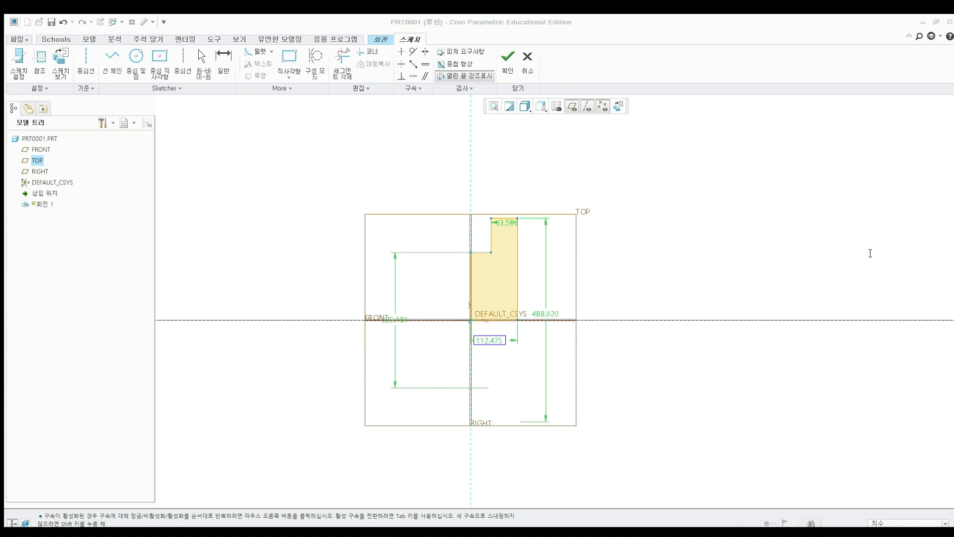
{"action": "key", "text": "Return"}
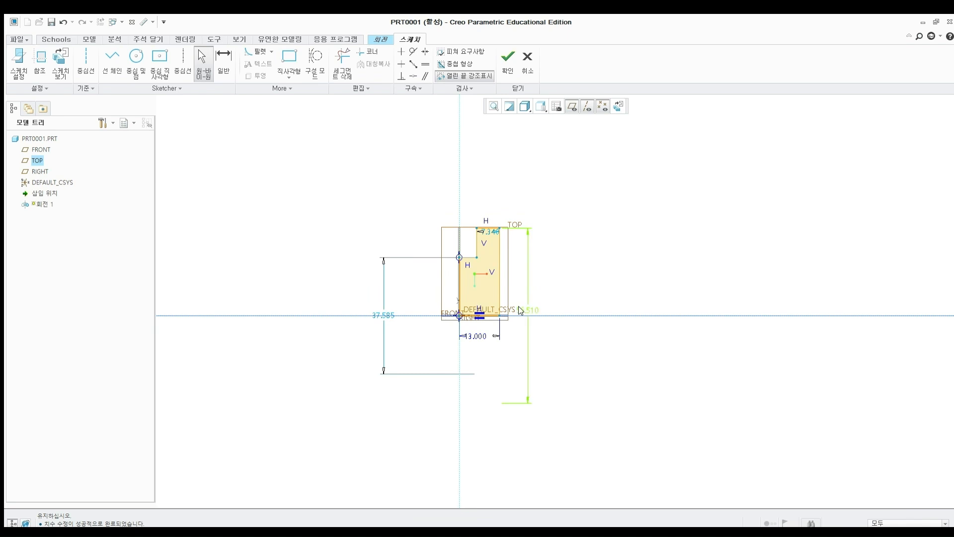
Set the profile's larger diameter to 64 mm and the smaller one to 42 mm.
{"action": "double_click", "coordinate": [525, 308]}
{"action": "type", "text": "60"}
{"action": "key", "text": "Return"}
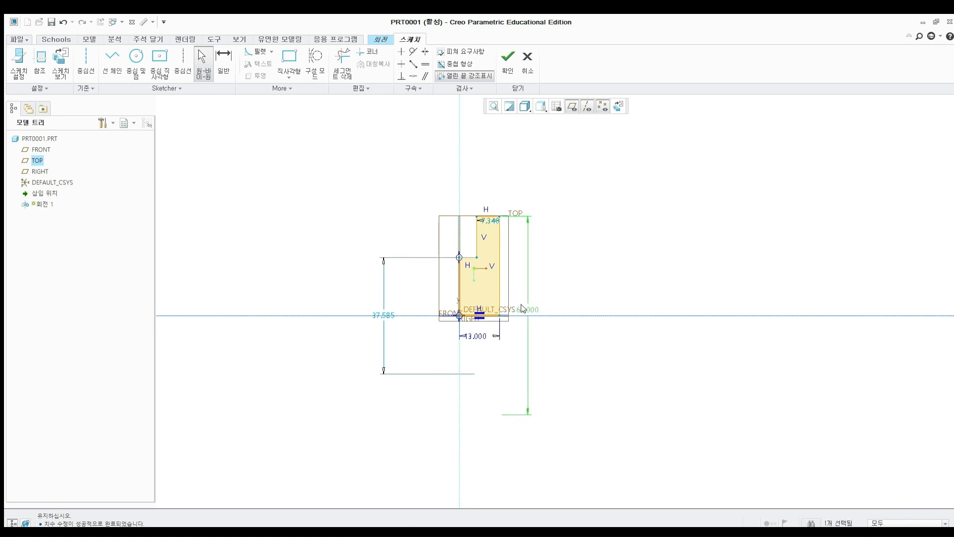
{"action": "double_click", "coordinate": [383, 315]}
{"action": "type", "text": "42"}
{"action": "key", "text": "Return"}
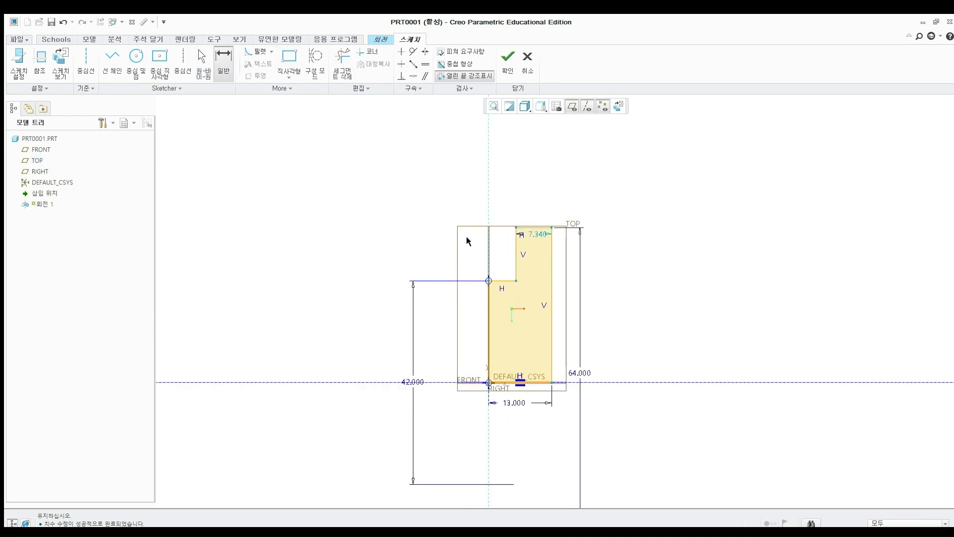
Dimension the small step's width as 3 mm, finish the sketch and complete the 360° revolve.
{"action": "middle_click", "coordinate": [497, 247]}
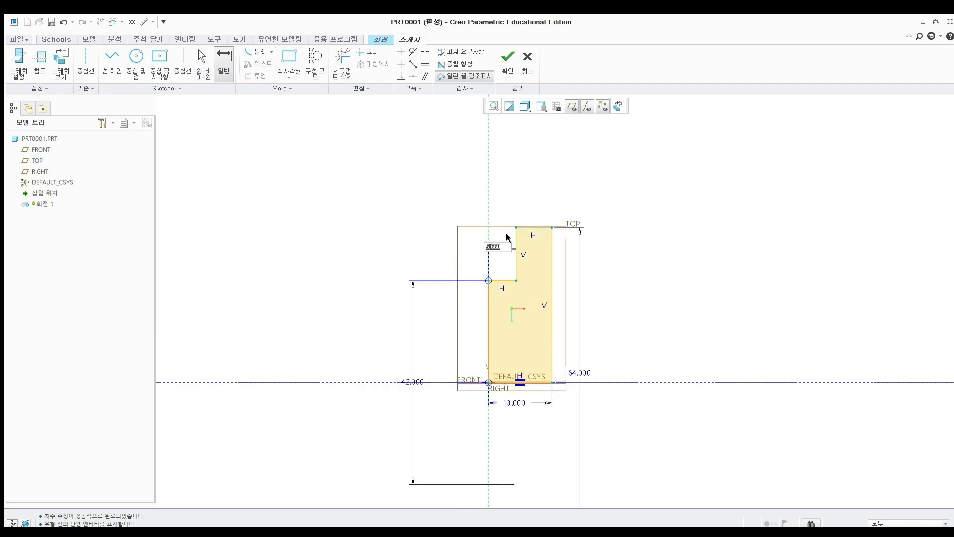
{"action": "type", "text": "3"}
{"action": "key", "text": "Return"}
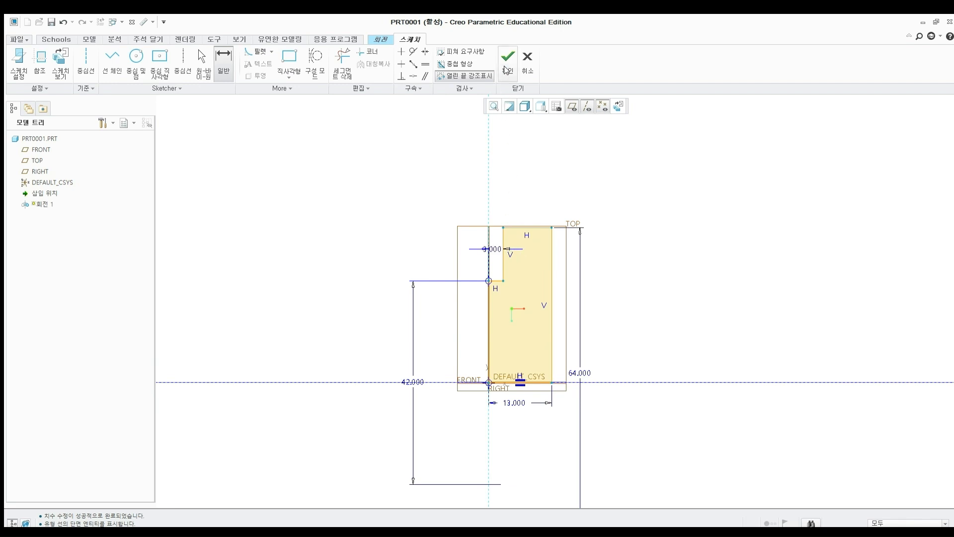
{"action": "left_click", "coordinate": [507, 62]}
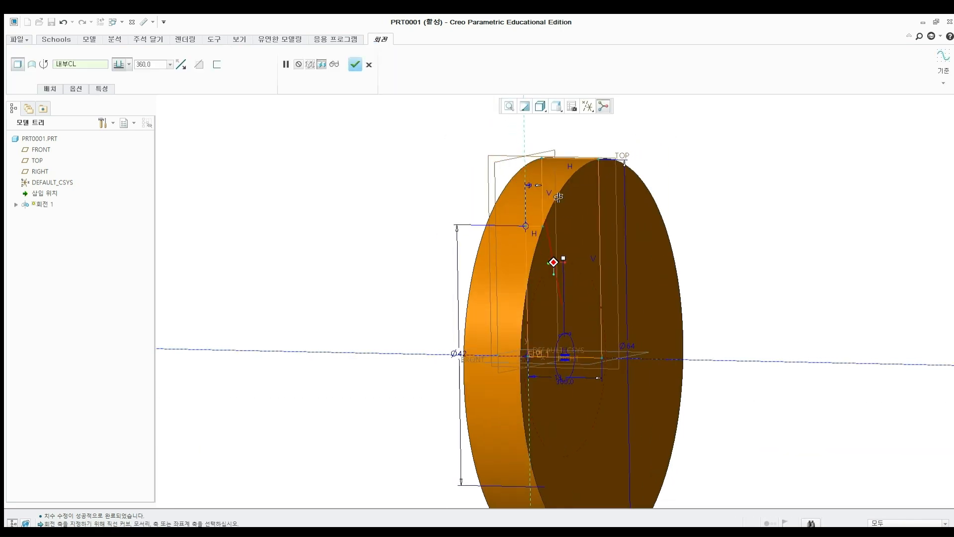
{"action": "left_click", "coordinate": [355, 64]}
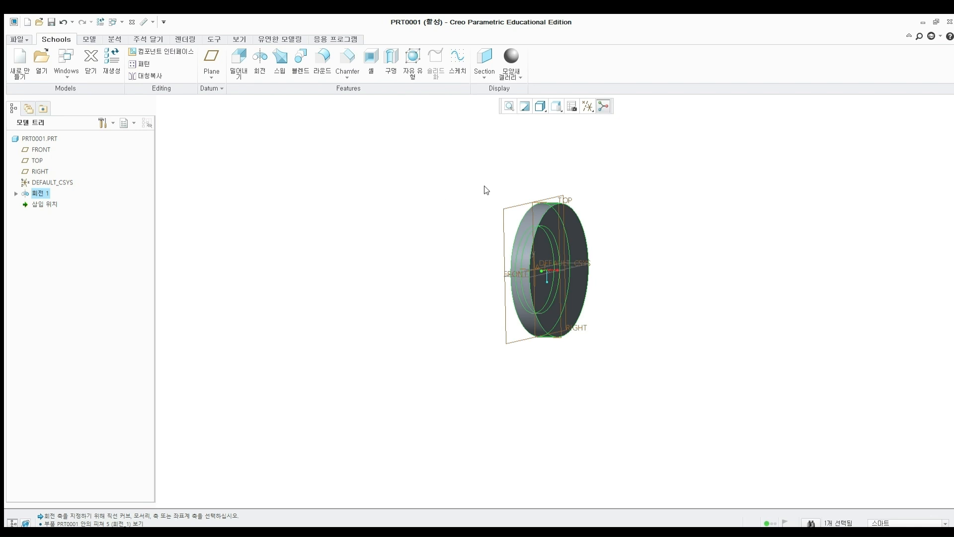
Start a Hole on the disc's large flat face opposite the small step and open its placement settings.
{"action": "middle_click_drag", "start_coordinate": [486, 190], "coordinate": [389, 188], "text": "shift"}
{"action": "left_click", "coordinate": [359, 191]}
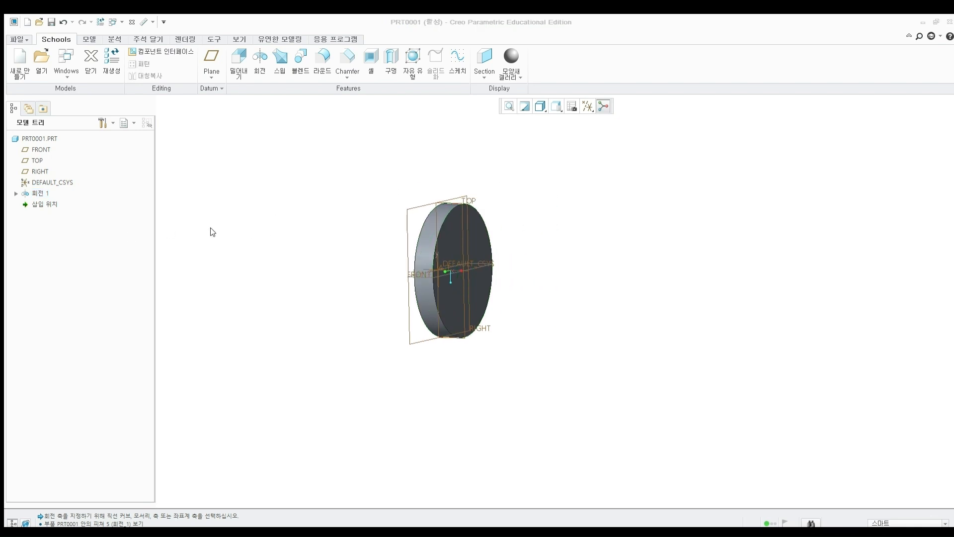
{"action": "left_click", "coordinate": [262, 197]}
{"action": "left_click", "coordinate": [390, 64]}
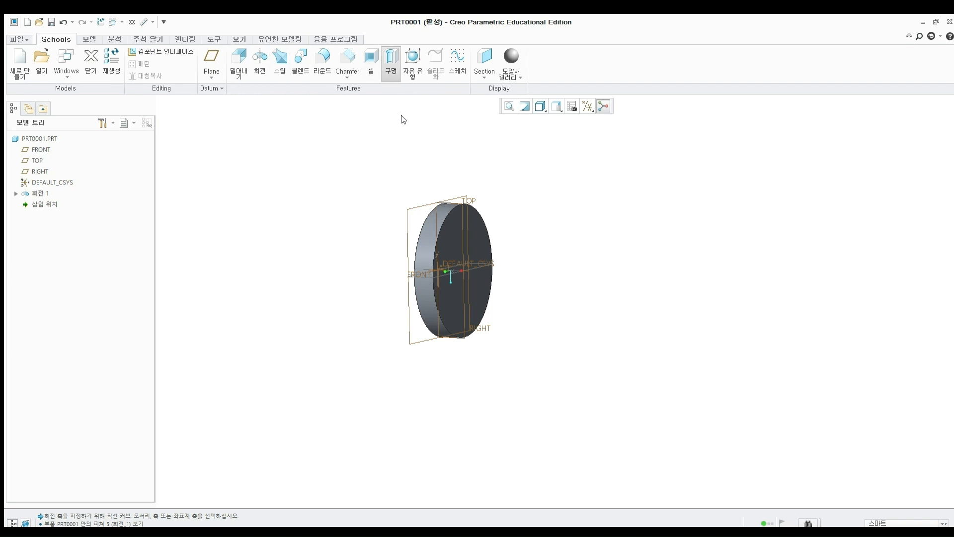
{"action": "left_click", "coordinate": [453, 241]}
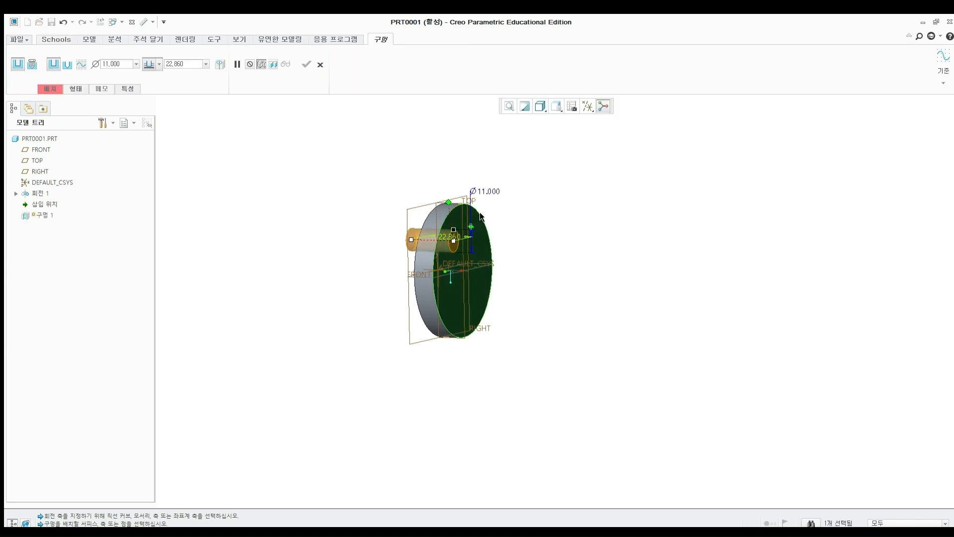
{"action": "middle_click_drag", "start_coordinate": [480, 217], "coordinate": [442, 208]}
{"action": "left_click", "coordinate": [56, 88]}
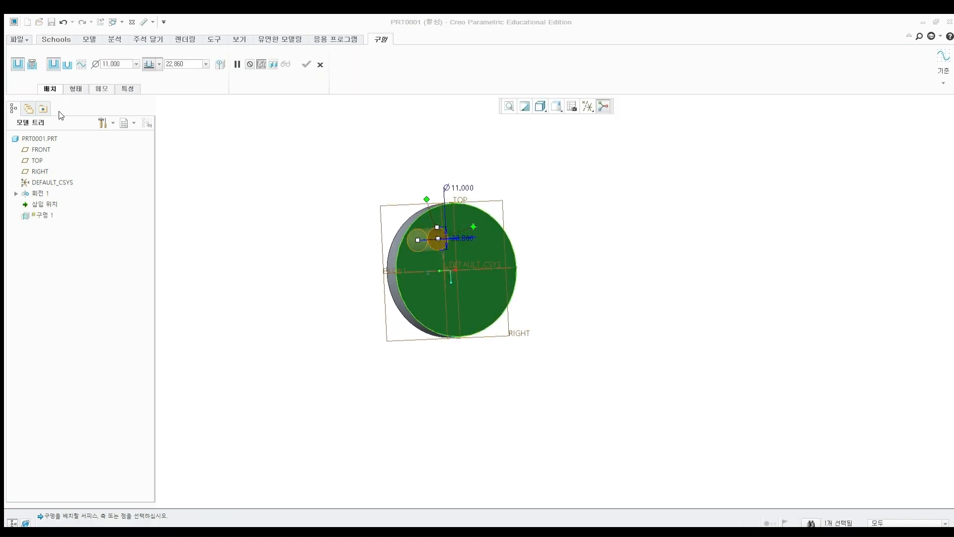
Position the hole with offsets of 0 from the TOP plane and 26 mm from the FRONT plane.
{"action": "left_click", "coordinate": [66, 160]}
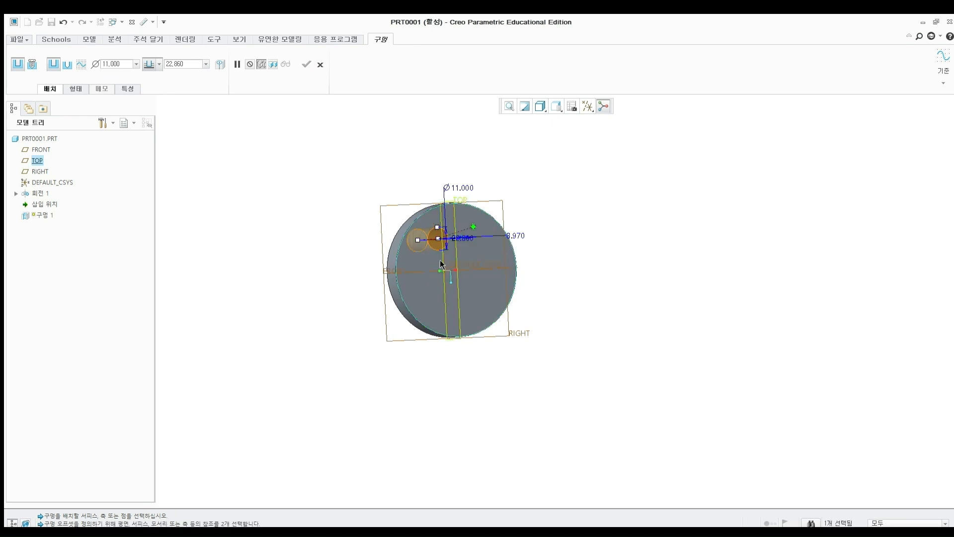
{"action": "left_click", "coordinate": [41, 149], "text": "ctrl"}
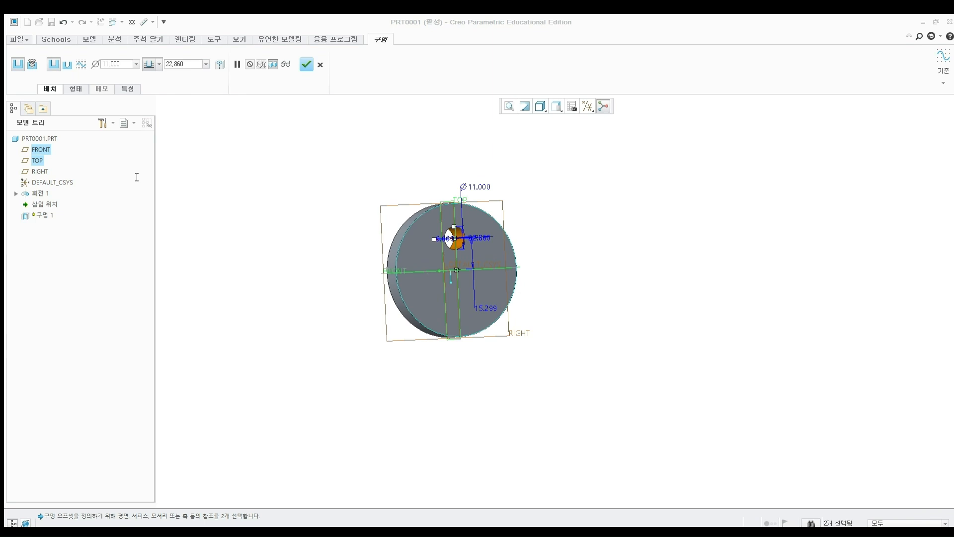
{"action": "left_click", "coordinate": [136, 177]}
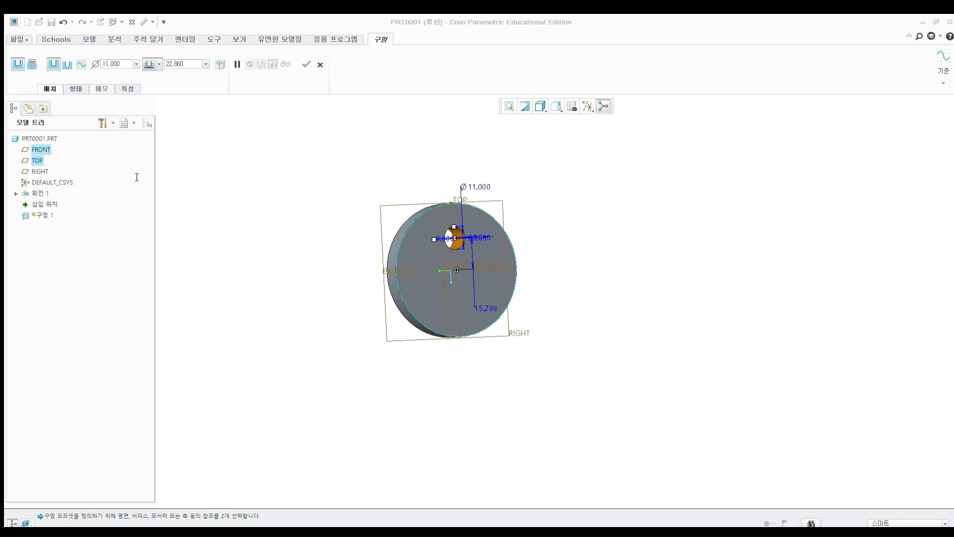
{"action": "type", "text": "26"}
{"action": "key", "text": "Return"}
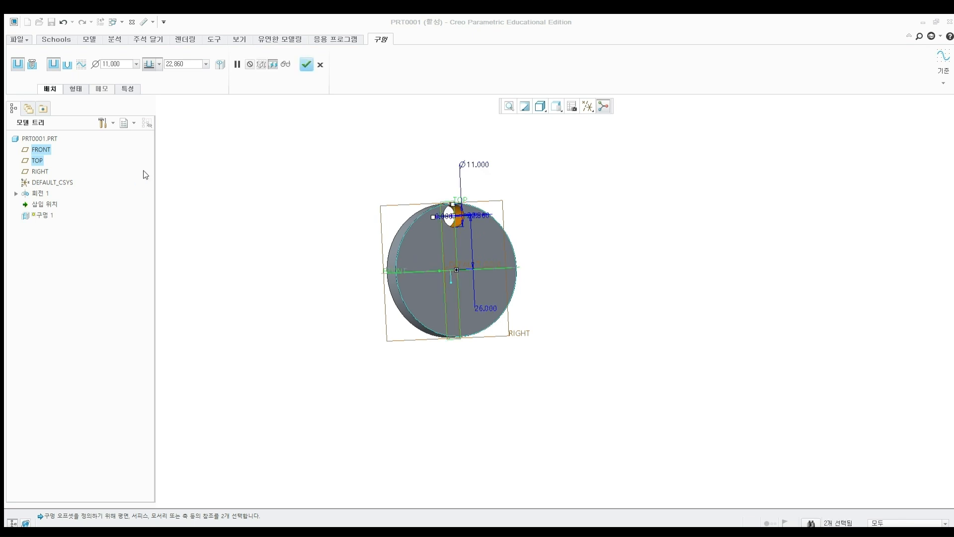
Make it a counterbored ISO M4x.7 tapped hole and complete it.
{"action": "scroll", "coordinate": [451, 197], "scroll_direction": "down", "scroll_amount": 4}
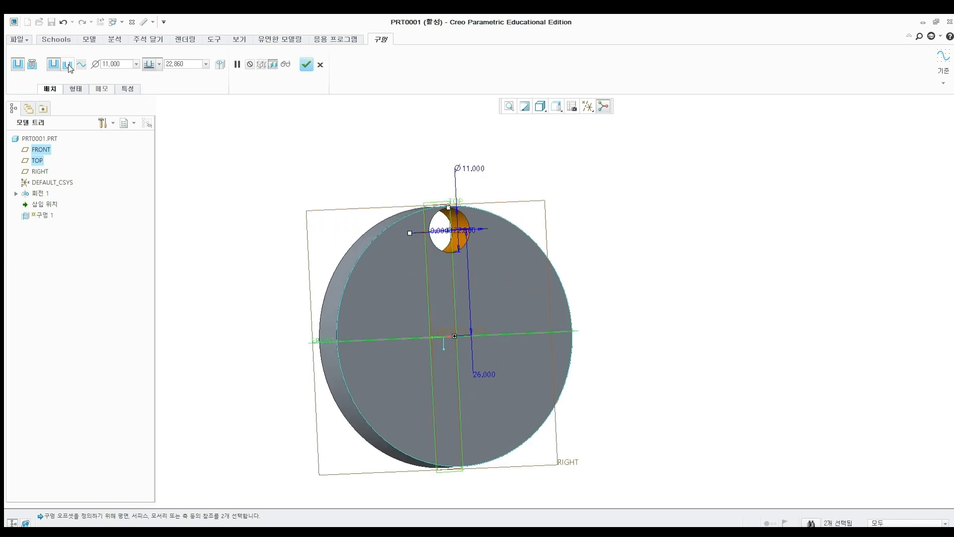
{"action": "left_click", "coordinate": [31, 63]}
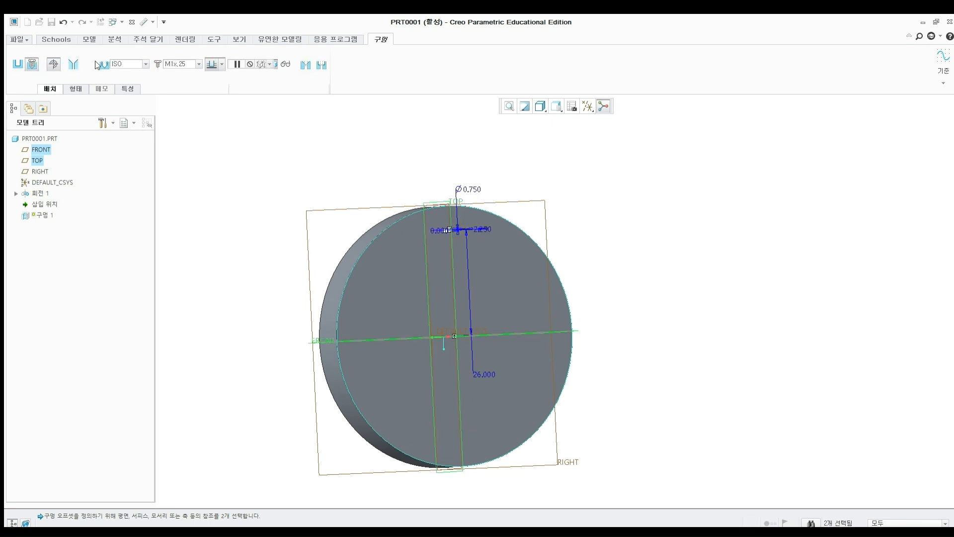
{"action": "left_click", "coordinate": [194, 64]}
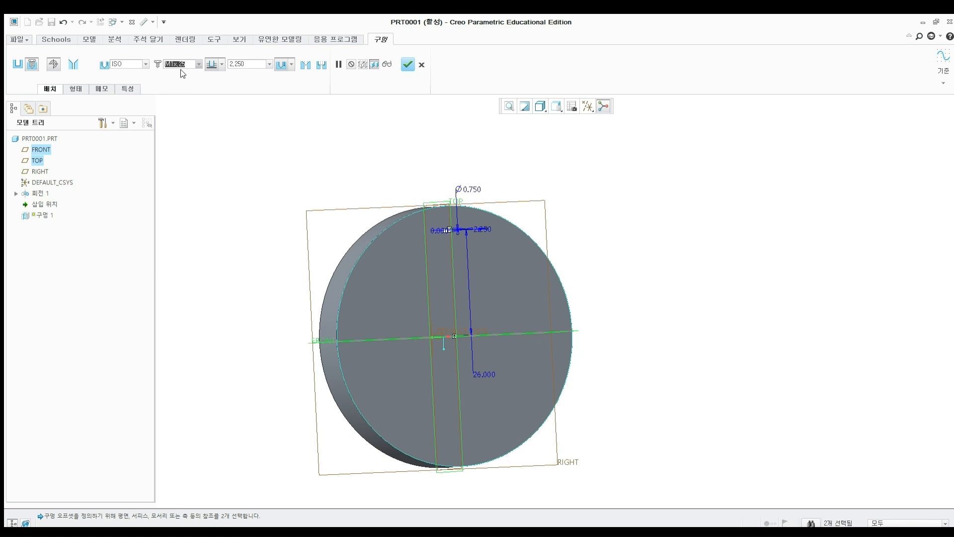
{"action": "type", "text": "M4x.7"}
{"action": "key", "text": "Return"}
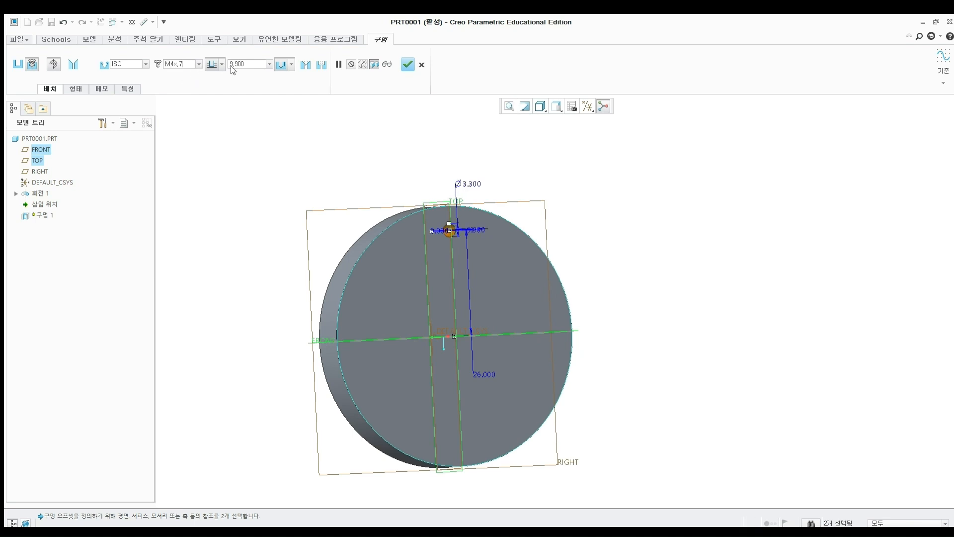
{"action": "left_click", "coordinate": [321, 65]}
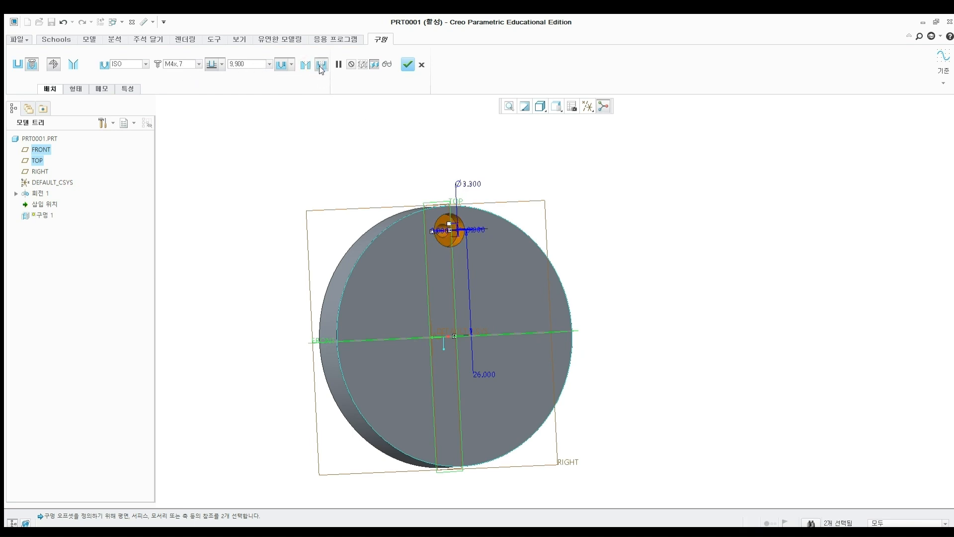
{"action": "middle_click_drag", "start_coordinate": [412, 148], "coordinate": [411, 91]}
{"action": "left_click", "coordinate": [408, 65]}
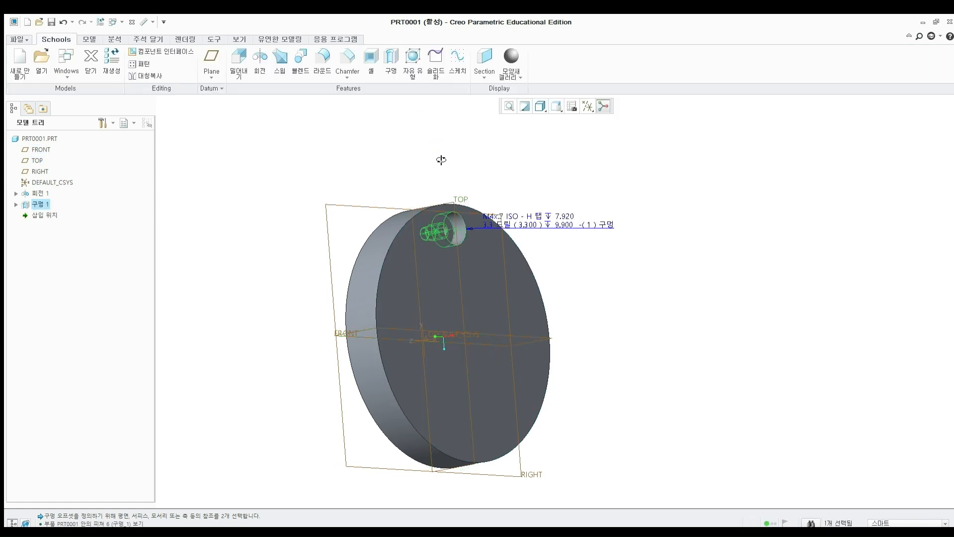
Pattern the counterbored hole around the disc's central axis with 4 members spaced 90° apart.
{"action": "mouse_move", "coordinate": [441, 156]}
{"action": "middle_mouse_down"}
{"action": "mouse_move", "coordinate": [356, 143]}
{"action": "mouse_move", "coordinate": [439, 166]}
{"action": "mouse_move", "coordinate": [433, 152]}
{"action": "middle_mouse_up"}
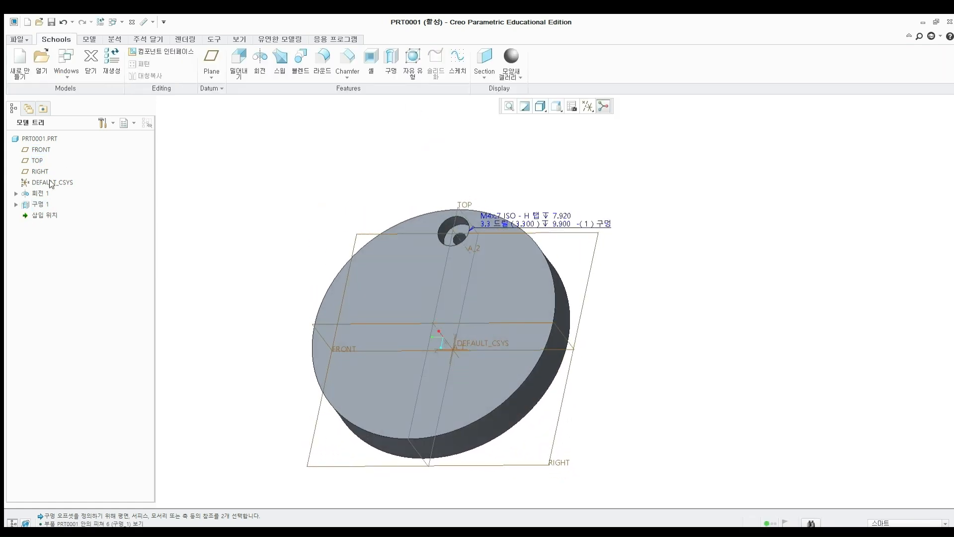
{"action": "left_click", "coordinate": [40, 204]}
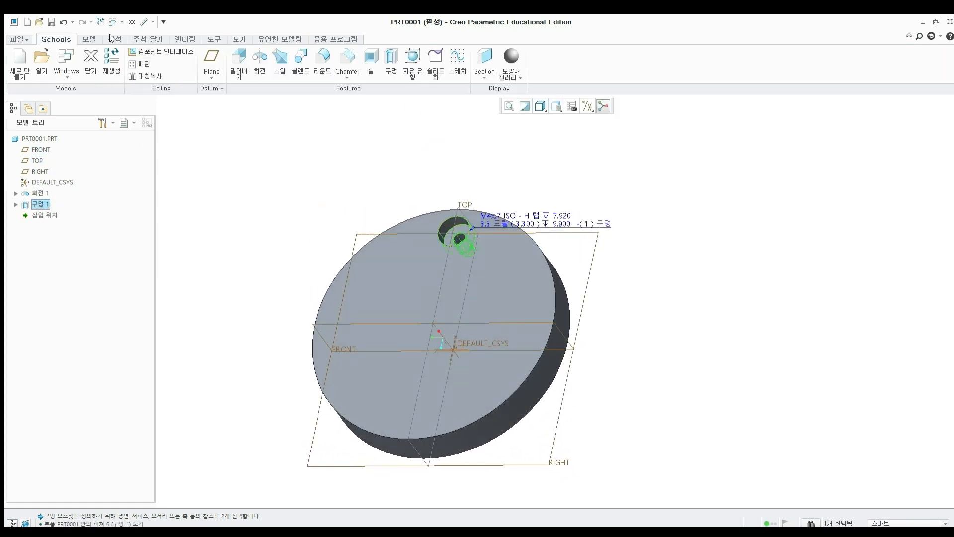
{"action": "left_click", "coordinate": [89, 39]}
{"action": "left_click", "coordinate": [372, 58]}
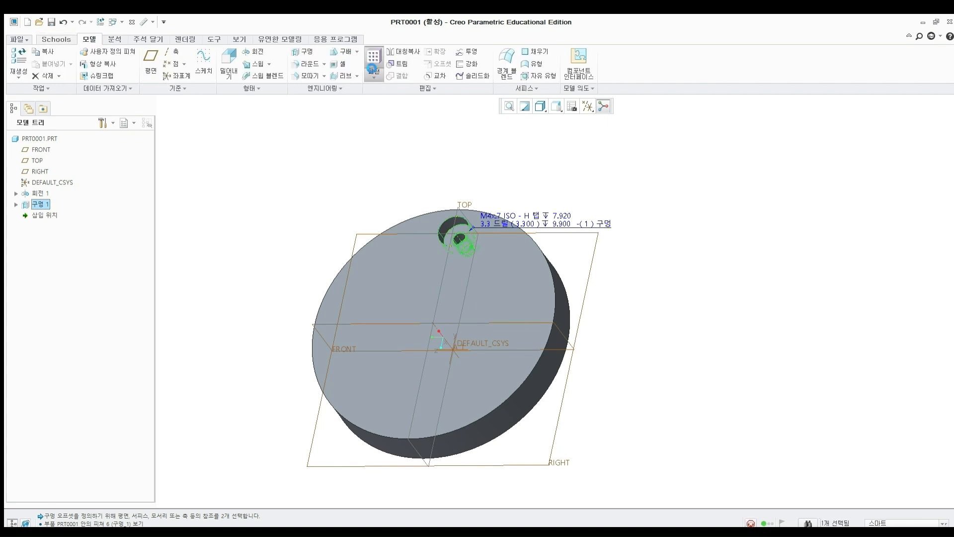
{"action": "left_click", "coordinate": [50, 88]}
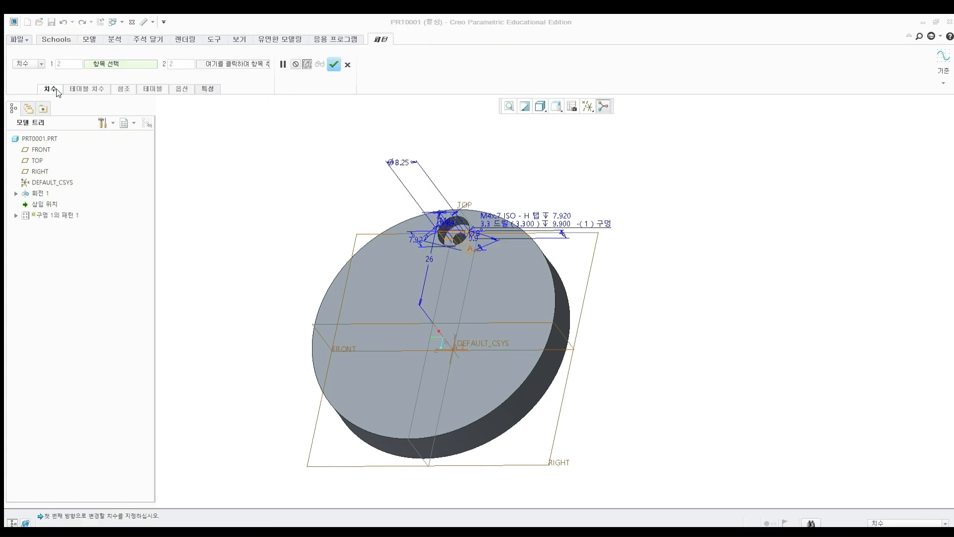
{"action": "left_click", "coordinate": [27, 87]}
{"action": "left_click", "coordinate": [443, 341]}
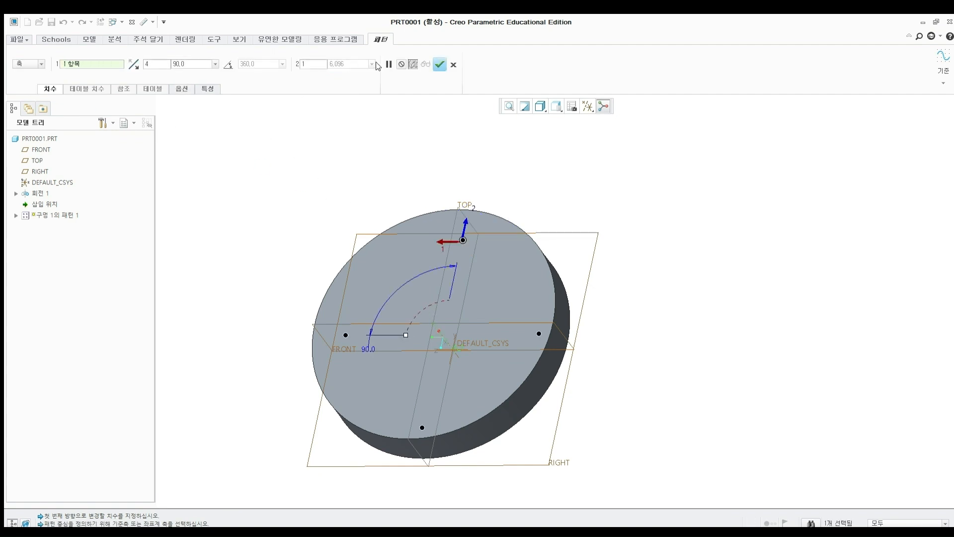
{"action": "left_click", "coordinate": [438, 64]}
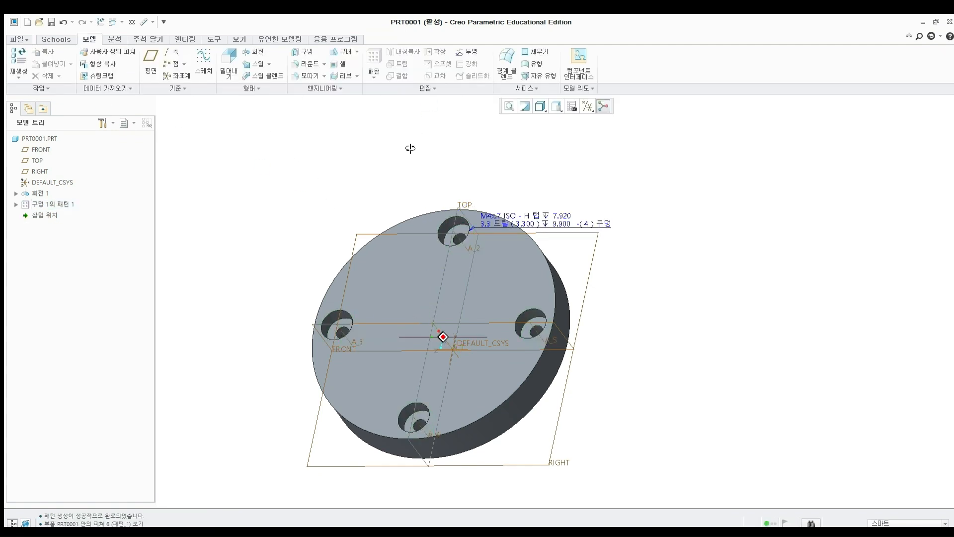
Round the outer edge of the disc's face with the counterbores to a 3 mm radius.
{"action": "left_click", "coordinate": [299, 63]}
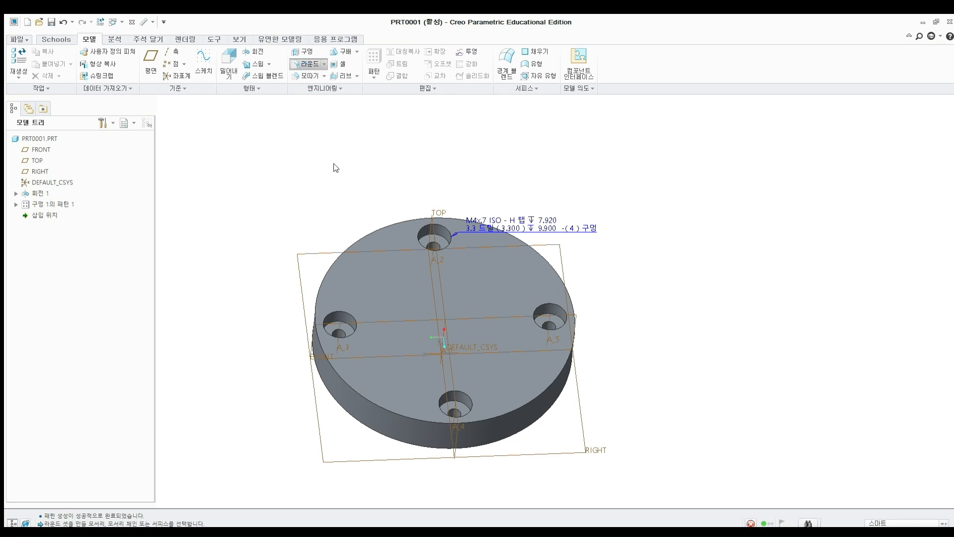
{"action": "middle_click_drag", "start_coordinate": [330, 166], "coordinate": [273, 132]}
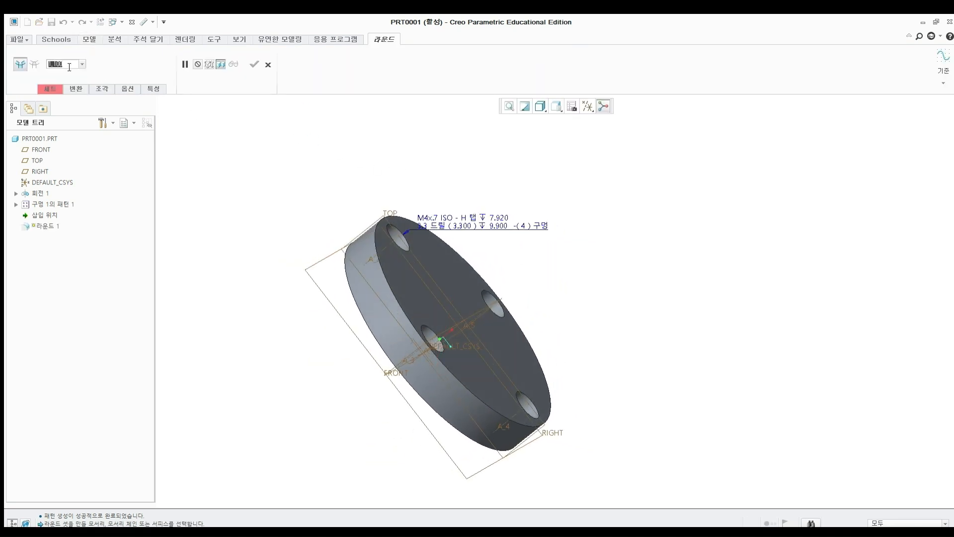
{"action": "type", "text": "3"}
{"action": "key", "text": "Return"}
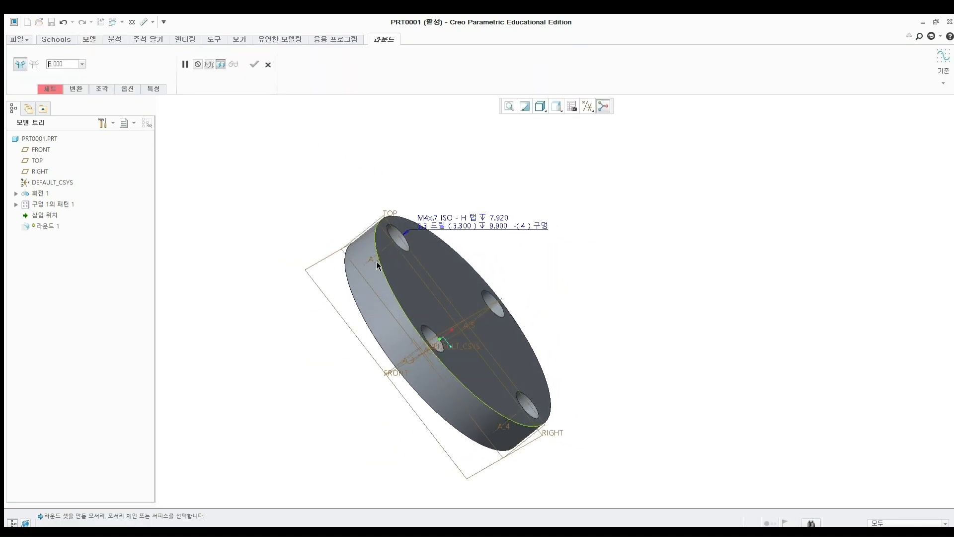
{"action": "left_click", "coordinate": [363, 254]}
{"action": "middle_click_drag", "start_coordinate": [363, 255], "coordinate": [303, 98]}
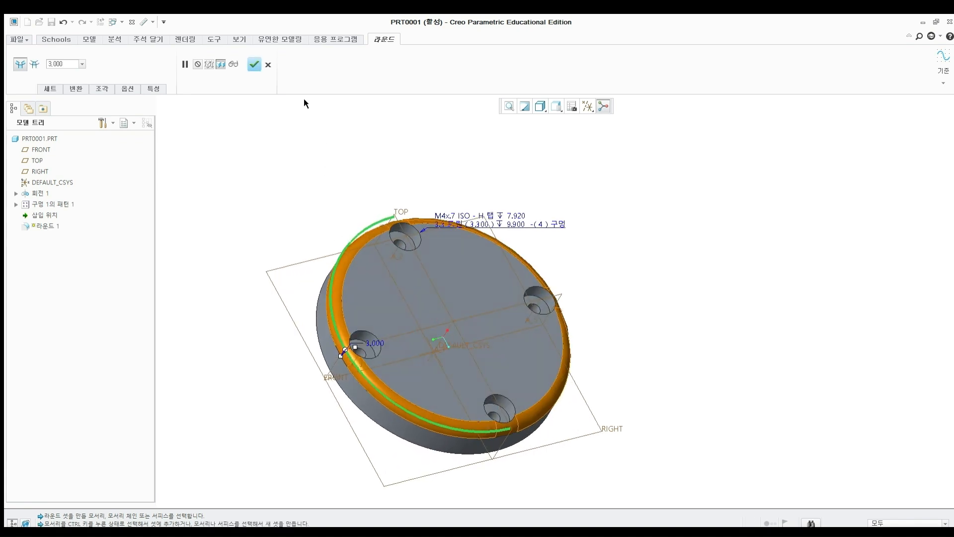
{"action": "left_click", "coordinate": [247, 65]}
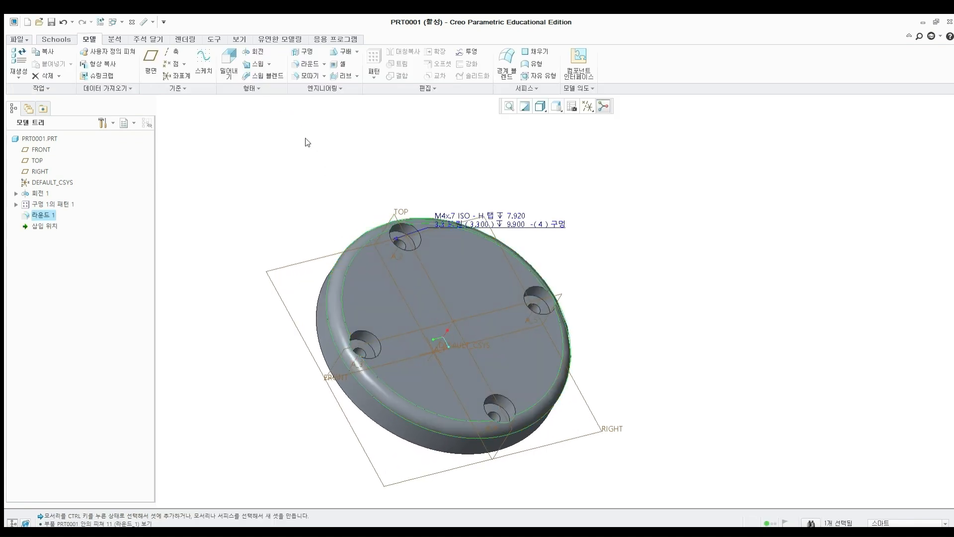
Clear the selection, hide all datum features and view the finished disc from other angles.
{"action": "left_click", "coordinate": [307, 143]}
{"action": "mouse_move", "coordinate": [353, 143]}
{"action": "middle_mouse_down"}
{"action": "mouse_move", "coordinate": [370, 142]}
{"action": "mouse_move", "coordinate": [347, 151]}
{"action": "middle_mouse_up"}
{"action": "left_click", "coordinate": [586, 109]}
{"action": "left_click", "coordinate": [584, 118]}
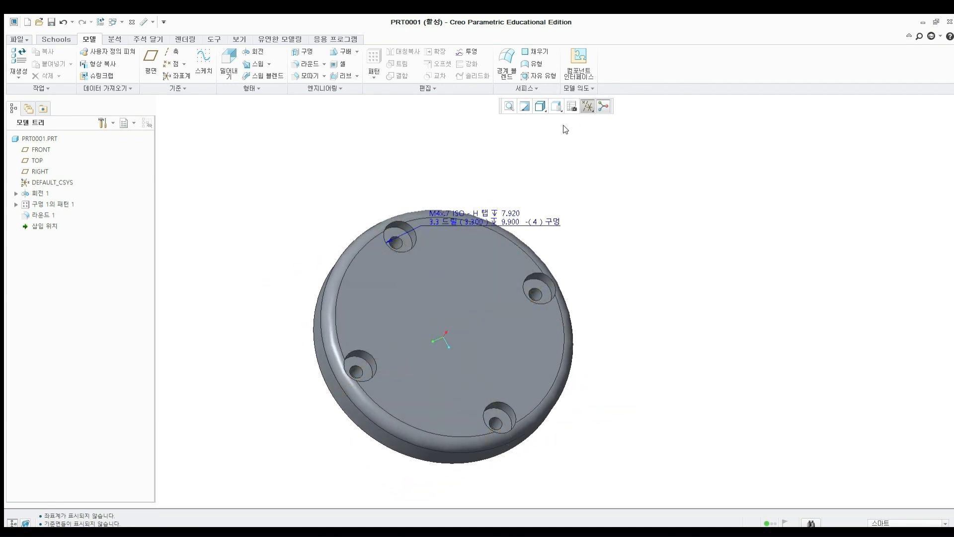
{"action": "middle_click_drag", "start_coordinate": [500, 185], "coordinate": [733, 174]}
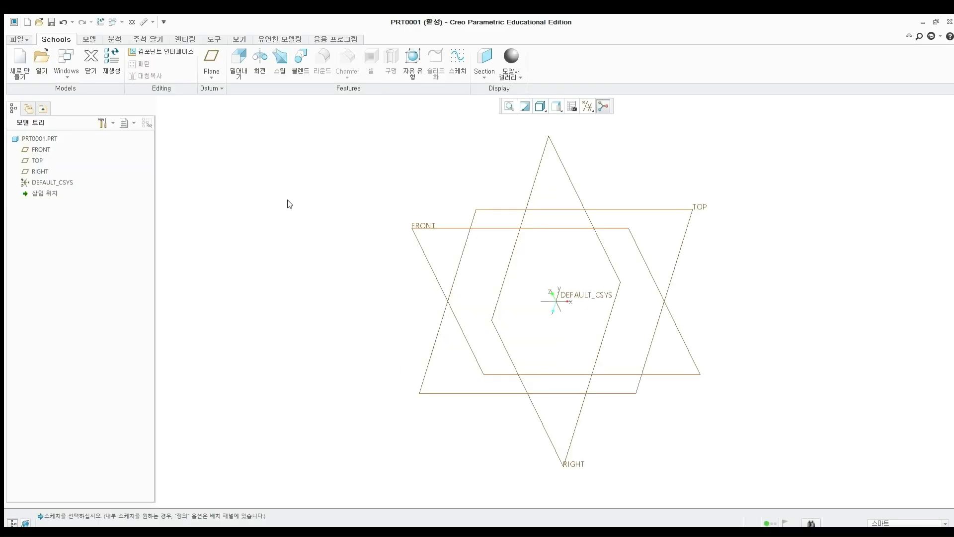
Start a Revolve sketch on the RIGHT plane and place its axis of revolution along the horizontal TOP reference.
{"action": "middle_click_drag", "start_coordinate": [330, 189], "coordinate": [404, 179]}
{"action": "left_click", "coordinate": [253, 61]}
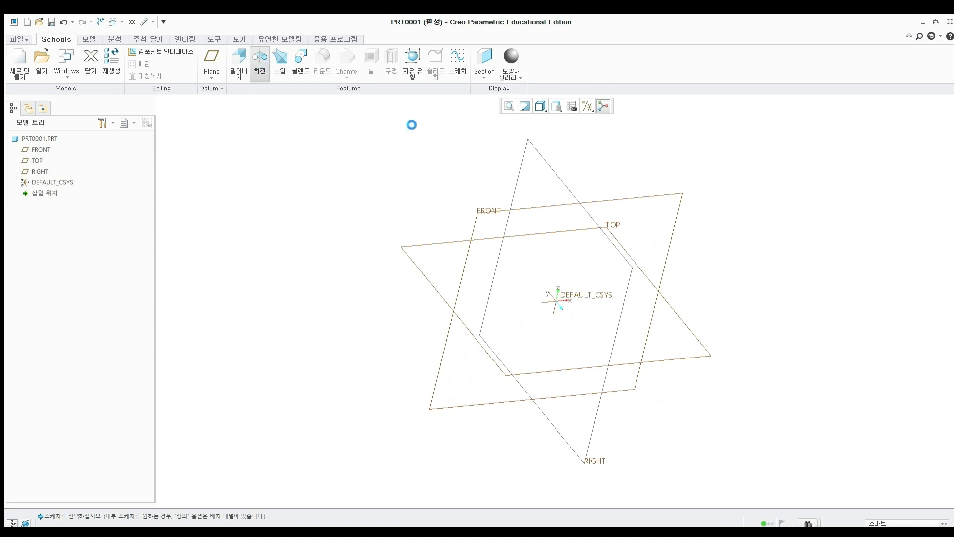
{"action": "left_click", "coordinate": [540, 157]}
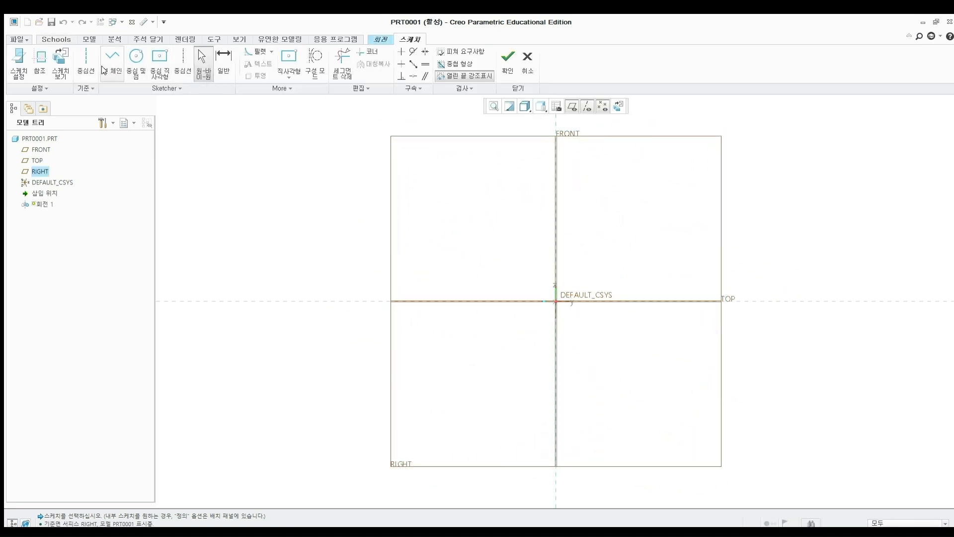
{"action": "left_click", "coordinate": [85, 62]}
{"action": "left_click", "coordinate": [439, 300]}
{"action": "left_click", "coordinate": [449, 300]}
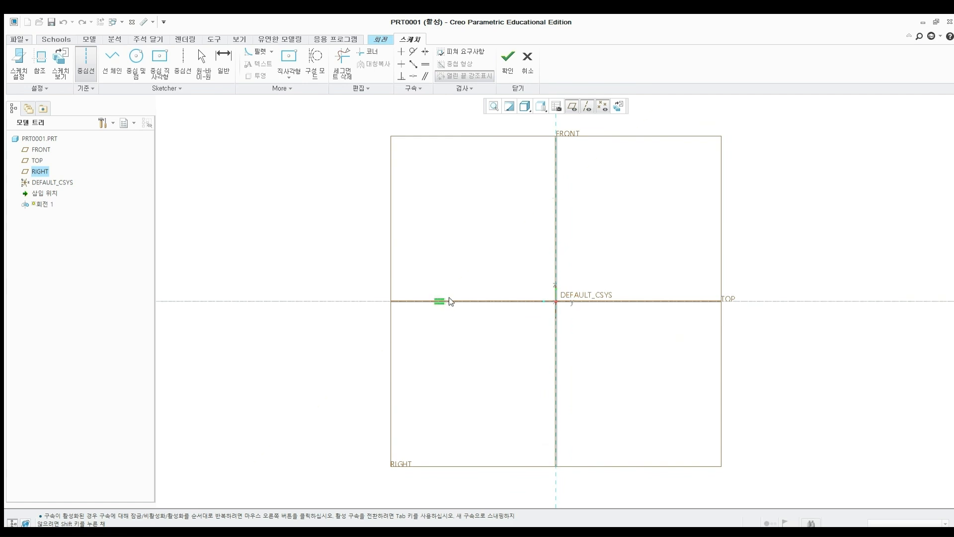
Add a vertical construction centerline along the FRONT reference and end the centerline command.
{"action": "left_click", "coordinate": [183, 62]}
{"action": "left_click", "coordinate": [555, 196]}
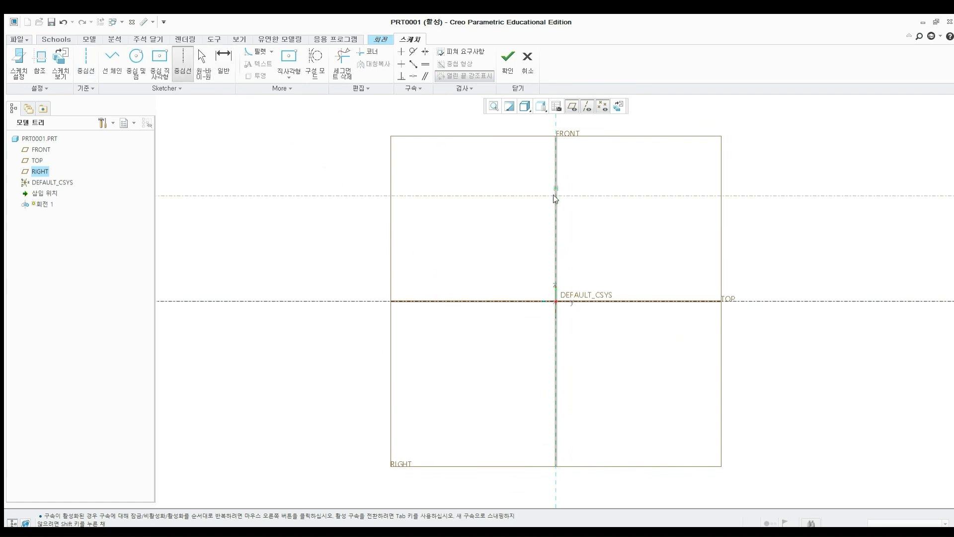
{"action": "left_click", "coordinate": [555, 219]}
{"action": "middle_click", "coordinate": [590, 212]}
Sketch half of a notched profile above the axis, about 118.6 mm wide with a 60.4 mm deep notch, open at the vertical centerline.
{"action": "middle_click_drag", "start_coordinate": [591, 213], "coordinate": [524, 284], "text": "shift"}
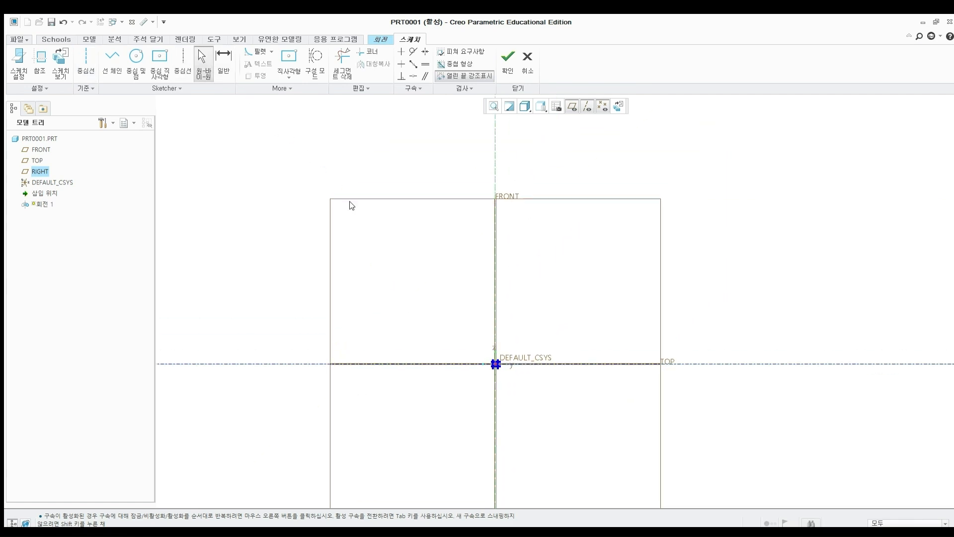
{"action": "left_click", "coordinate": [122, 67]}
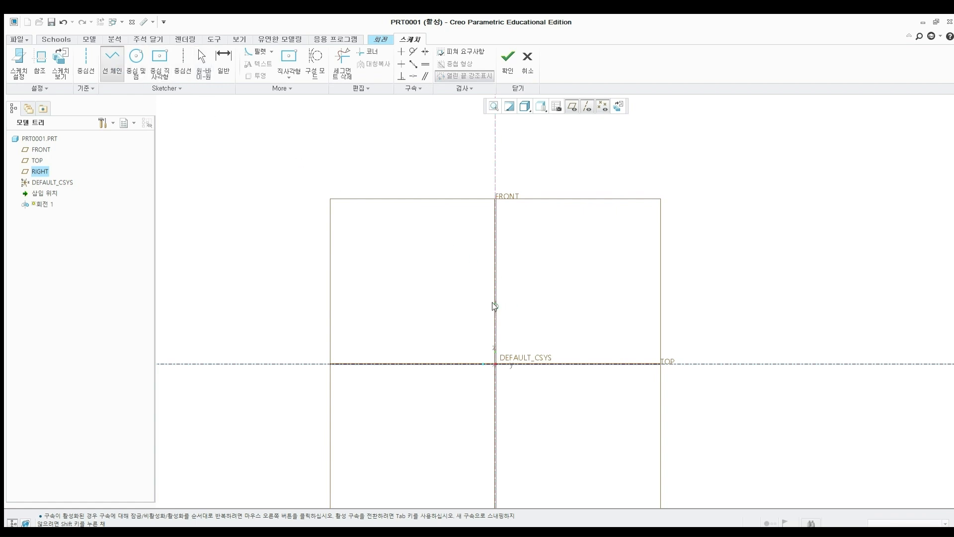
{"action": "left_click", "coordinate": [495, 306]}
{"action": "left_click", "coordinate": [419, 307]}
{"action": "left_click", "coordinate": [418, 274]}
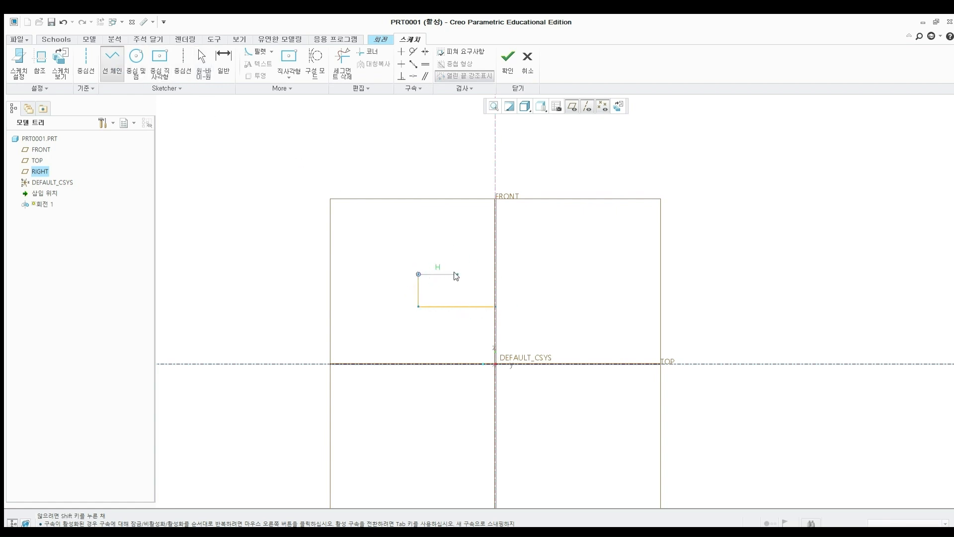
{"action": "left_click", "coordinate": [457, 274]}
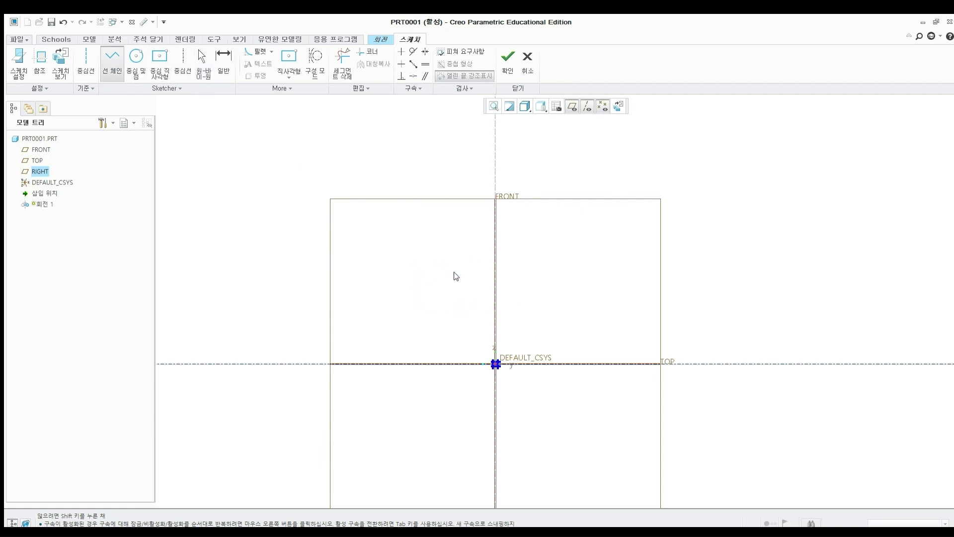
{"action": "scroll", "coordinate": [457, 239], "scroll_direction": "up", "scroll_amount": 3}
{"action": "left_click", "coordinate": [458, 236]}
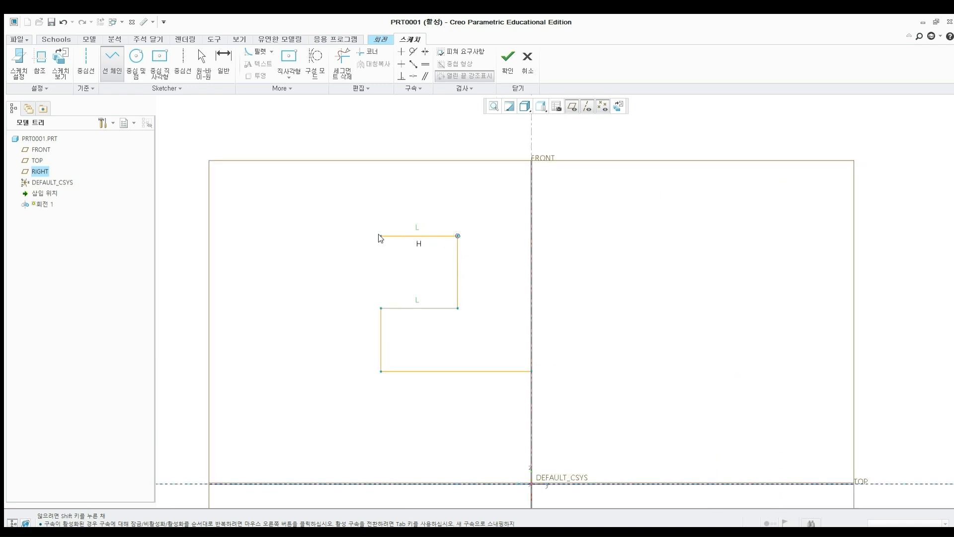
{"action": "left_click", "coordinate": [381, 235]}
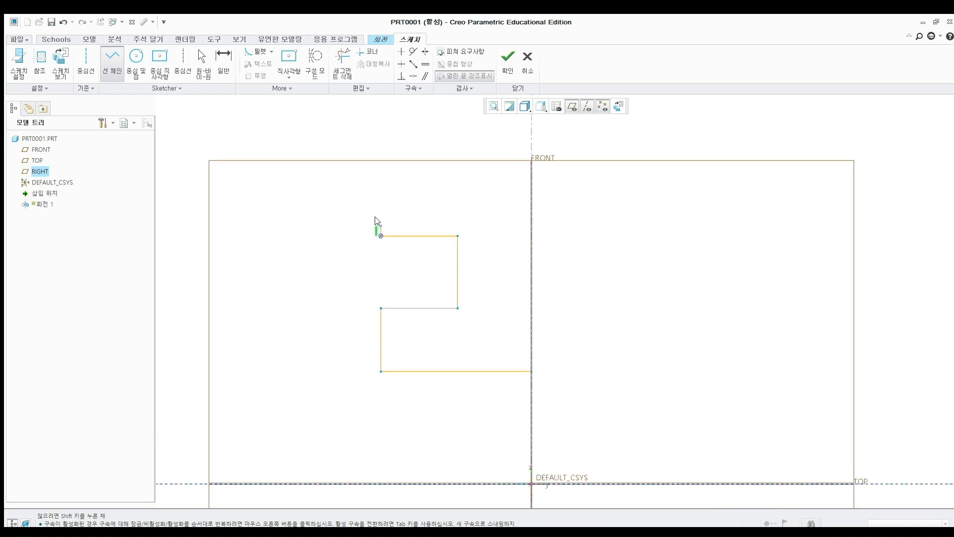
{"action": "left_click", "coordinate": [381, 144]}
{"action": "left_click", "coordinate": [531, 145]}
{"action": "middle_click", "coordinate": [577, 171]}
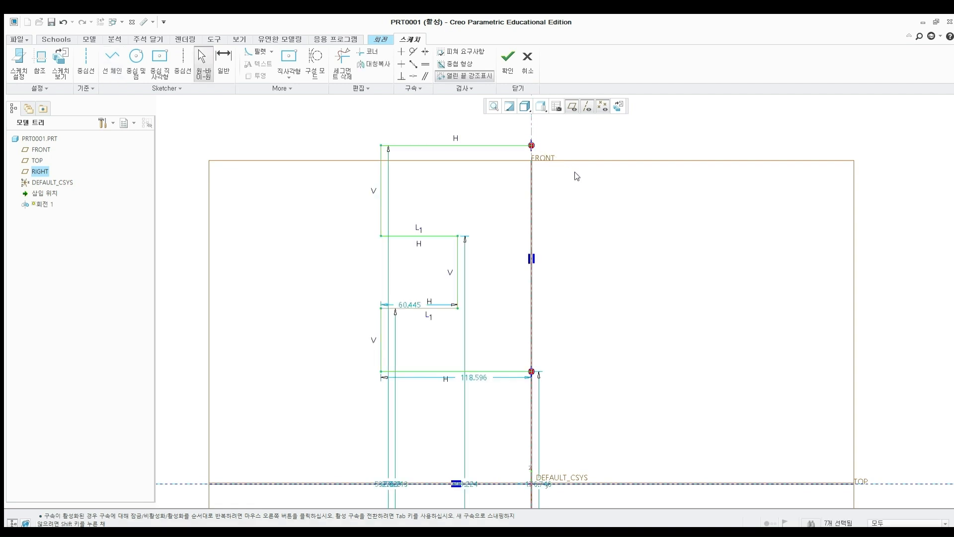
Select the whole sketch and scale its dimensions together by setting the innermost diameter to 17 mm.
{"action": "scroll", "coordinate": [556, 217], "scroll_direction": "down", "scroll_amount": 2}
{"action": "scroll", "coordinate": [522, 384], "scroll_direction": "down", "scroll_amount": 3}
{"action": "left_click_drag", "start_coordinate": [584, 470], "coordinate": [415, 274]}
{"action": "left_click", "coordinate": [417, 387], "text": "ctrl"}
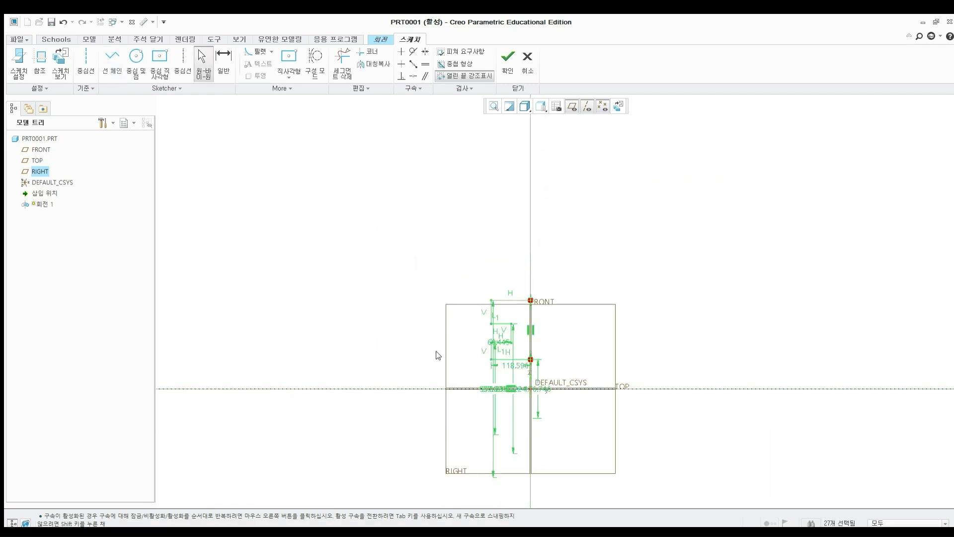
{"action": "left_click", "coordinate": [360, 87]}
{"action": "left_click", "coordinate": [360, 116]}
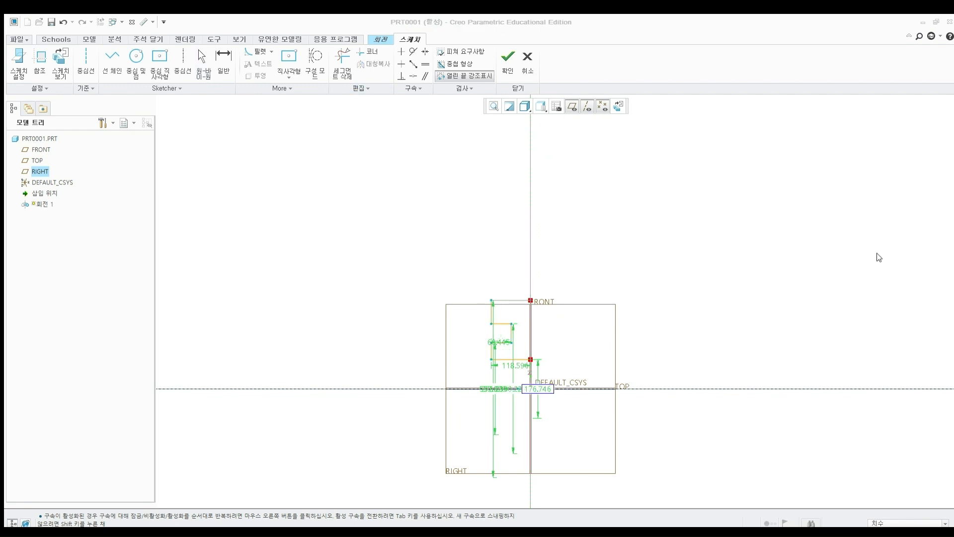
{"action": "key", "text": "Return"}
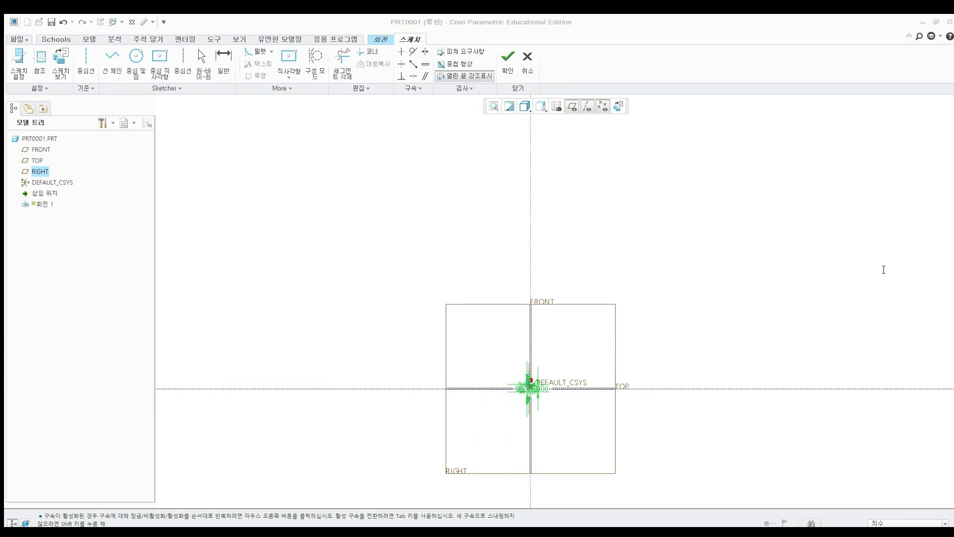
Spread the four diameter dimensions and the two horizontal dimensions clear of the profile so each is readable.
{"action": "scroll", "coordinate": [526, 396], "scroll_direction": "up", "scroll_amount": 5}
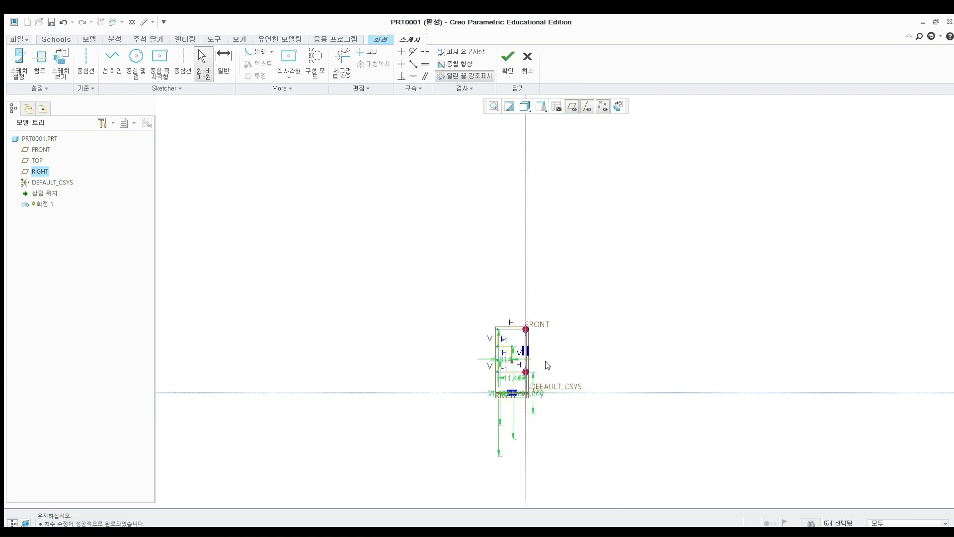
{"action": "scroll", "coordinate": [522, 365], "scroll_direction": "up", "scroll_amount": 4}
{"action": "scroll", "coordinate": [518, 285], "scroll_direction": "down", "scroll_amount": 2}
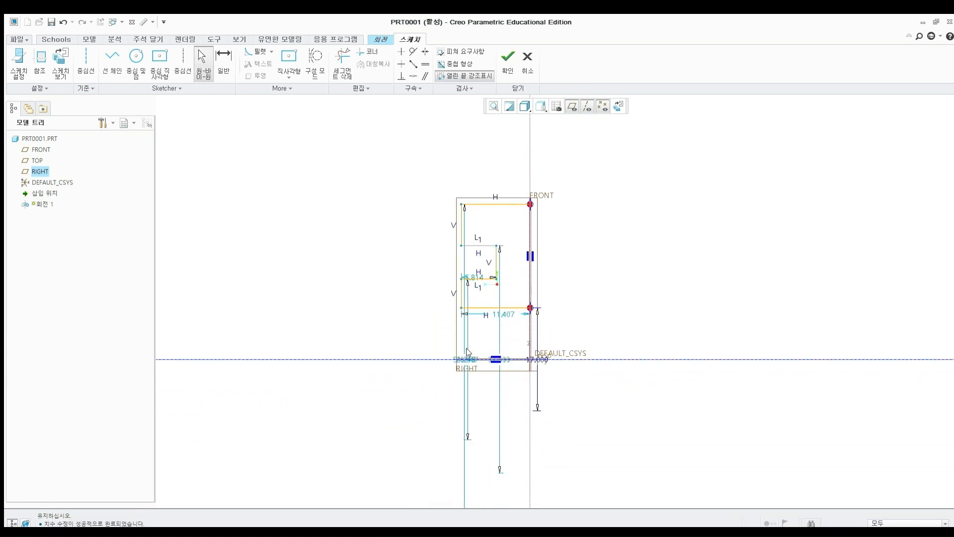
{"action": "left_click_drag", "start_coordinate": [462, 357], "coordinate": [363, 332]}
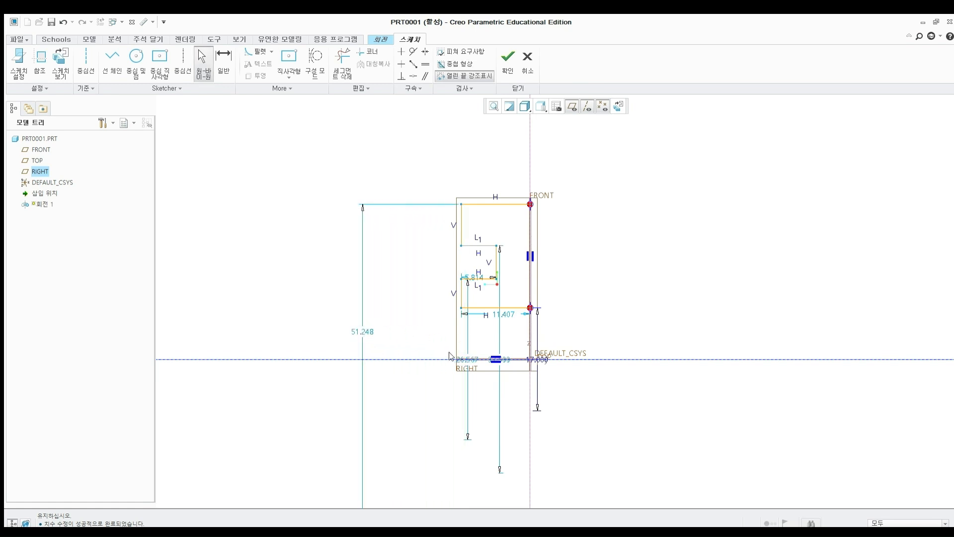
{"action": "left_click_drag", "start_coordinate": [450, 351], "coordinate": [412, 332]}
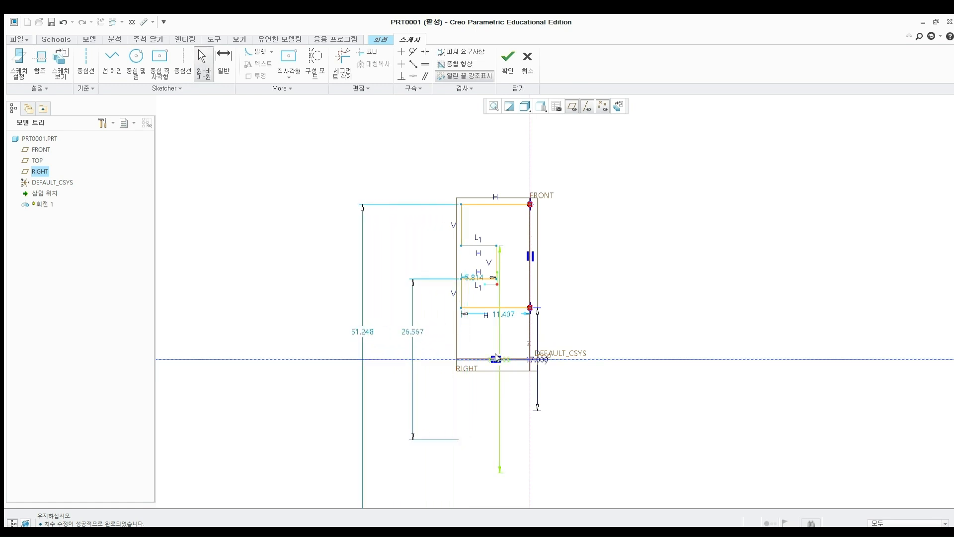
{"action": "left_click_drag", "start_coordinate": [499, 358], "coordinate": [592, 307]}
{"action": "left_click_drag", "start_coordinate": [538, 359], "coordinate": [565, 325]}
{"action": "left_click_drag", "start_coordinate": [485, 277], "coordinate": [486, 263]}
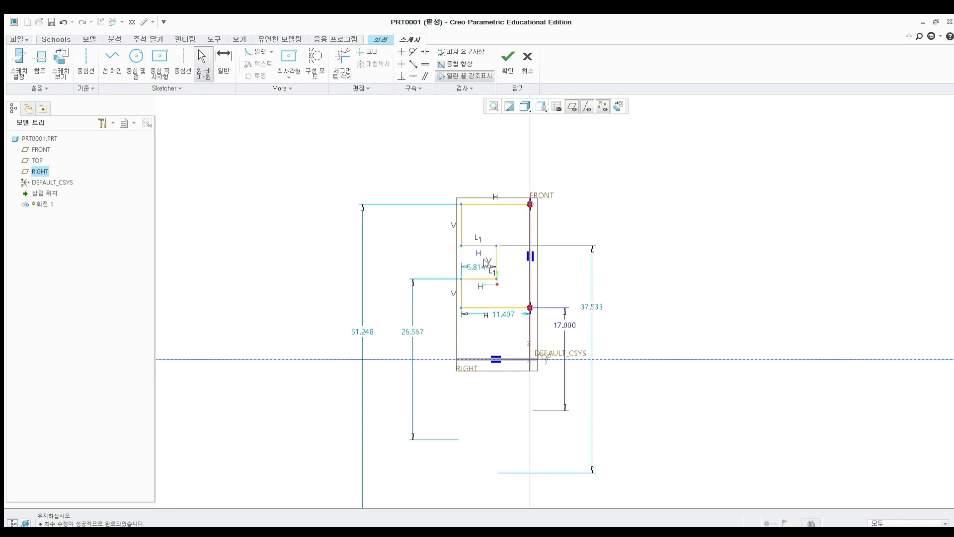
{"action": "left_click_drag", "start_coordinate": [502, 314], "coordinate": [499, 321]}
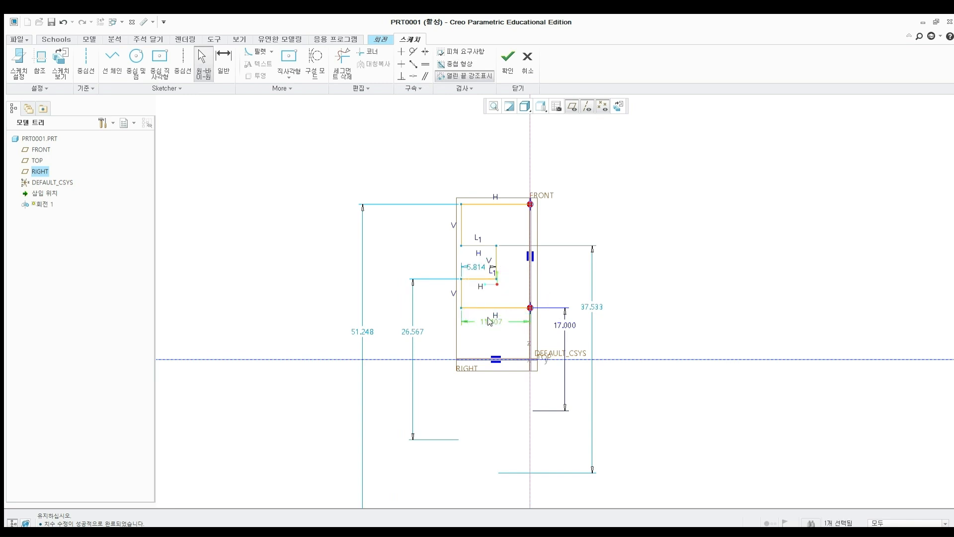
Set the half profile's overall width to 23/2 (11.5 mm) and the notch's horizontal depth to 7.5 mm.
{"action": "double_click", "coordinate": [498, 320]}
{"action": "type", "text": "23/2"}
{"action": "key", "text": "Return"}
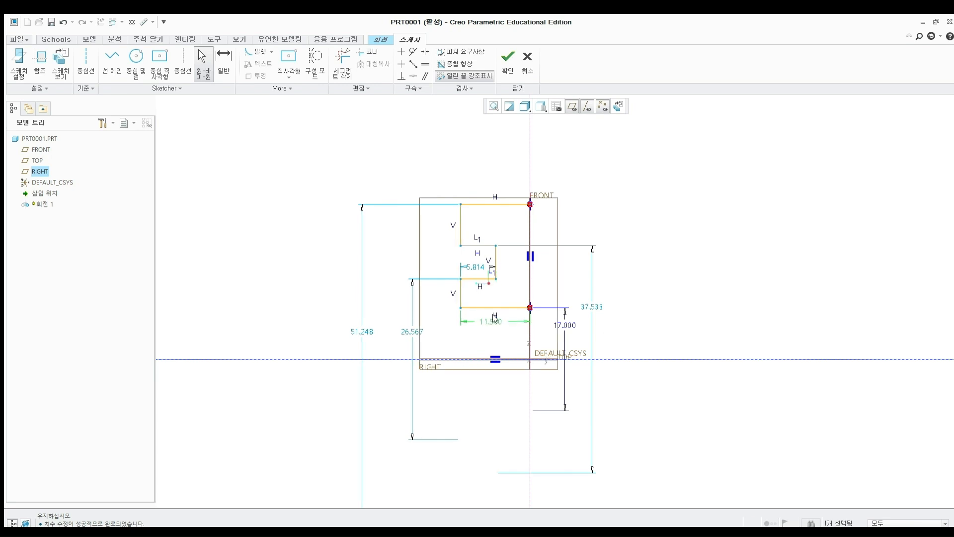
{"action": "double_click", "coordinate": [477, 268]}
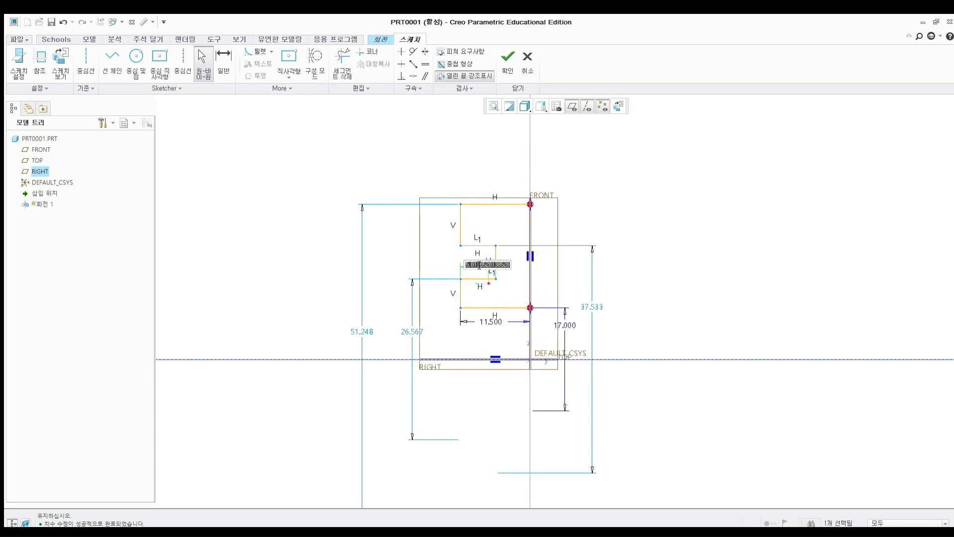
{"action": "type", "text": "7.5"}
{"action": "key", "text": "Return"}
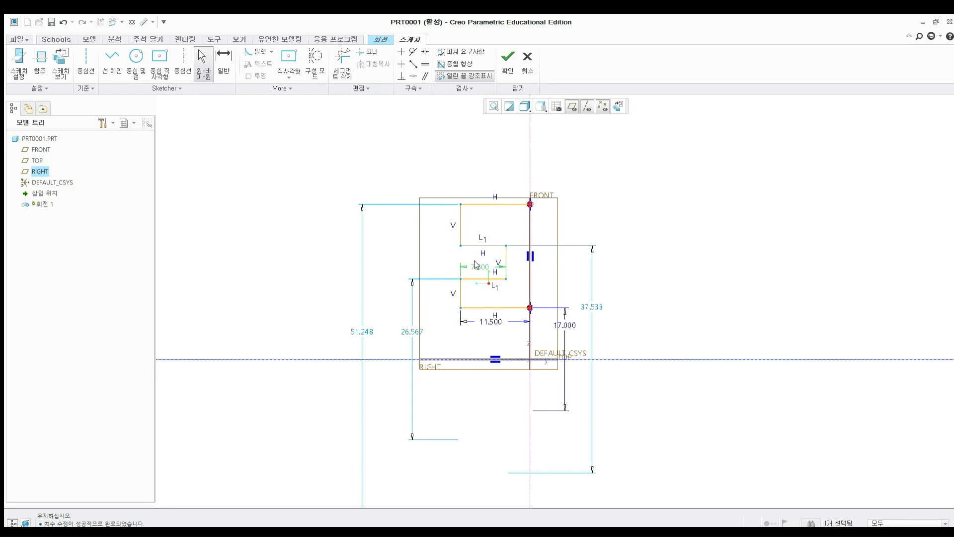
Set the notch's outer diameter to 46 mm, the profile's outermost diameter to 64-9 (55 mm) and the notch's inner diameter to 30 mm.
{"action": "double_click", "coordinate": [589, 307]}
{"action": "type", "text": "46"}
{"action": "key", "text": "Return"}
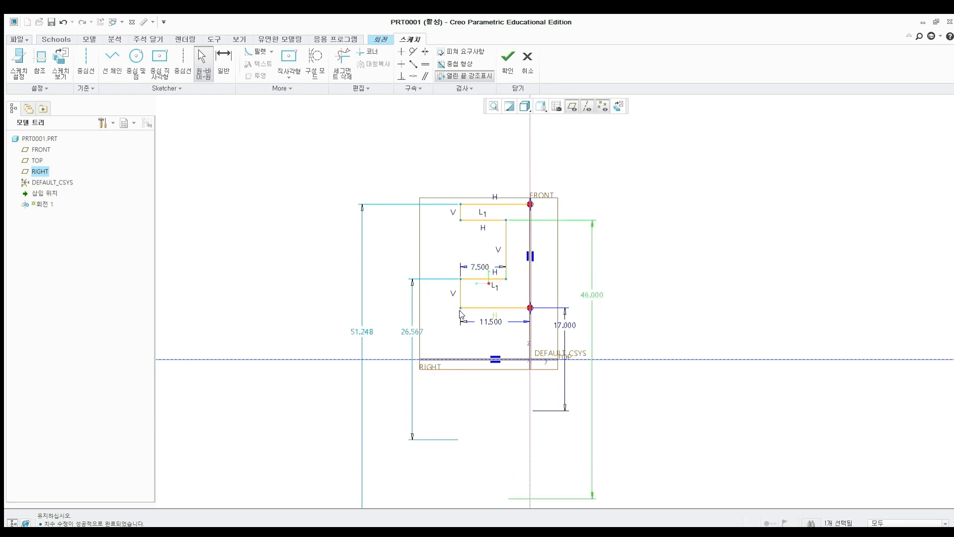
{"action": "double_click", "coordinate": [370, 331]}
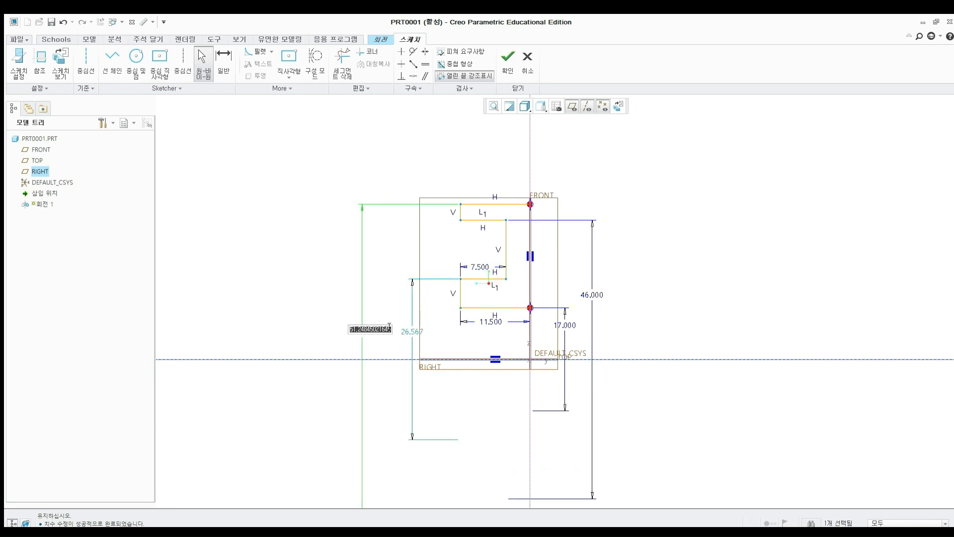
{"action": "type", "text": "64-9"}
{"action": "key", "text": "Return"}
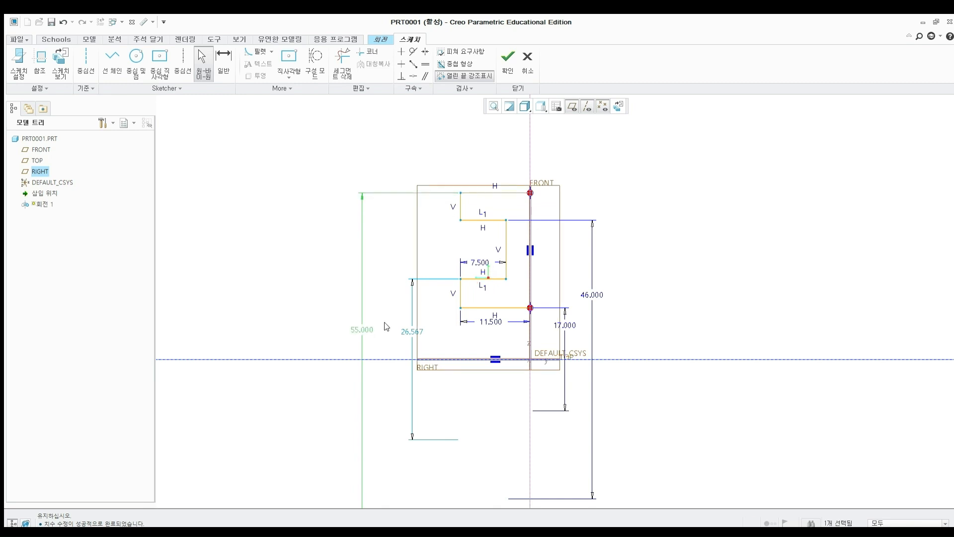
{"action": "left_click", "coordinate": [383, 312]}
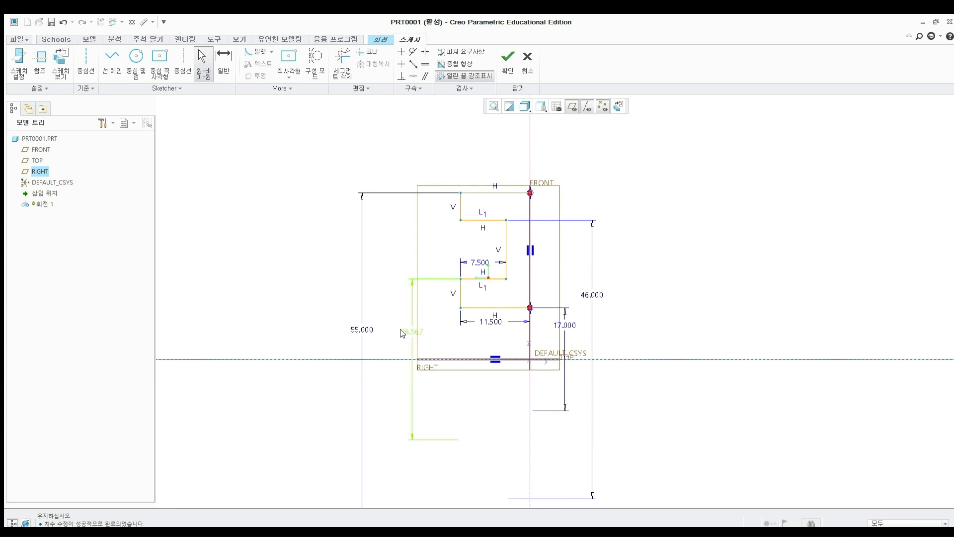
{"action": "double_click", "coordinate": [402, 333]}
{"action": "type", "text": "30"}
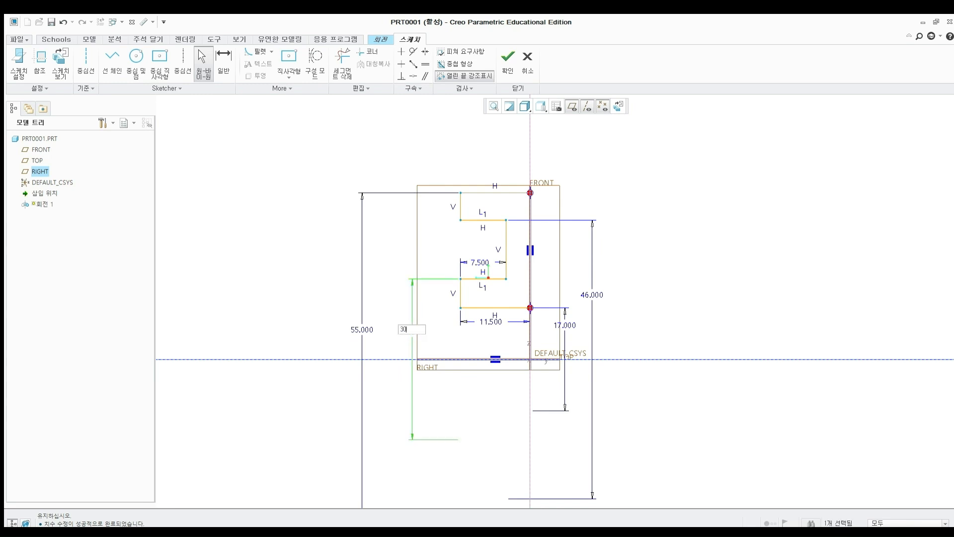
{"action": "key", "text": "Return"}
Mirror the lines of the notched half profile about the vertical centerline to close the section.
{"action": "left_click", "coordinate": [477, 193]}
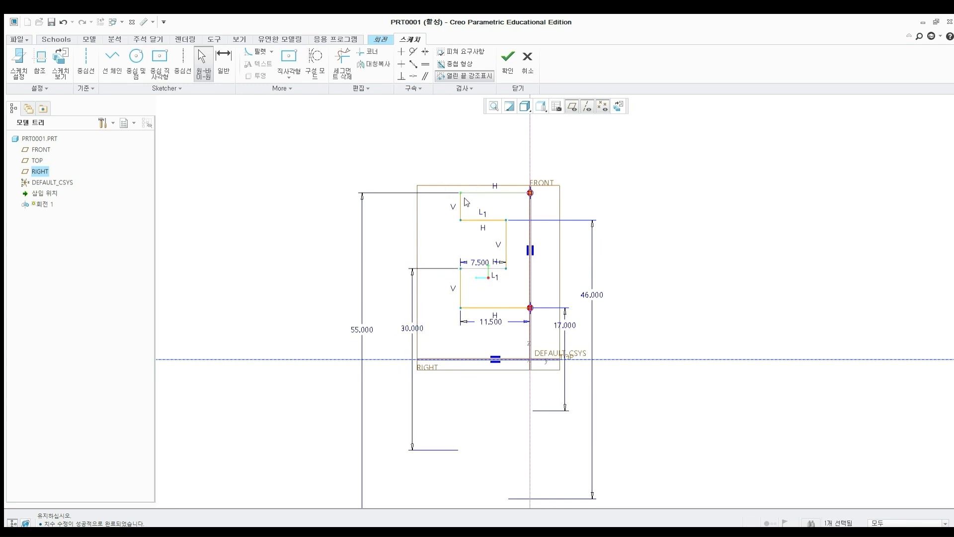
{"action": "left_click", "coordinate": [461, 201], "text": "ctrl"}
{"action": "left_click", "coordinate": [465, 220], "text": "ctrl"}
{"action": "left_click", "coordinate": [505, 240], "text": "ctrl"}
{"action": "left_click", "coordinate": [461, 281], "text": "ctrl"}
{"action": "left_click", "coordinate": [483, 308], "text": "ctrl"}
{"action": "left_click", "coordinate": [372, 64]}
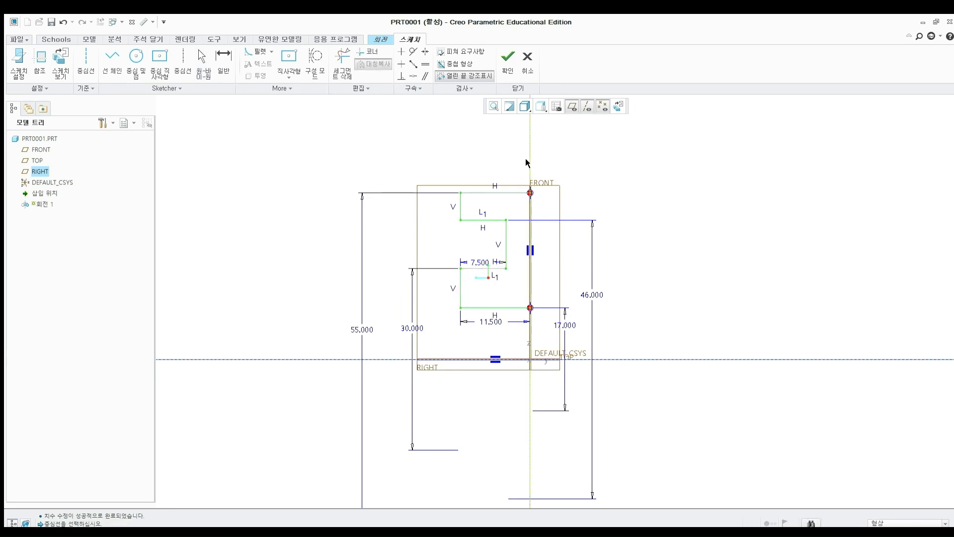
{"action": "left_click", "coordinate": [530, 159]}
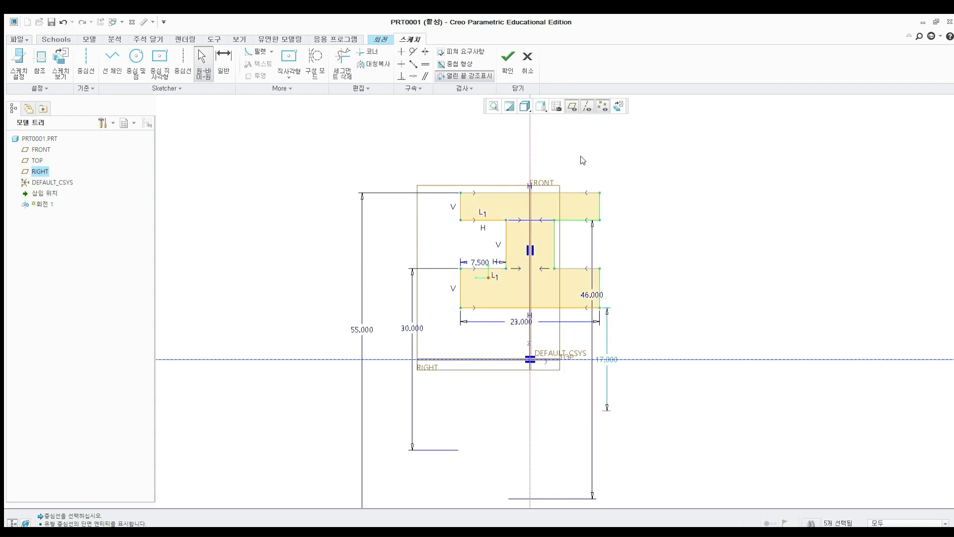
Finish the sketch and complete the revolve of the section through 360 degrees.
{"action": "left_click", "coordinate": [506, 62]}
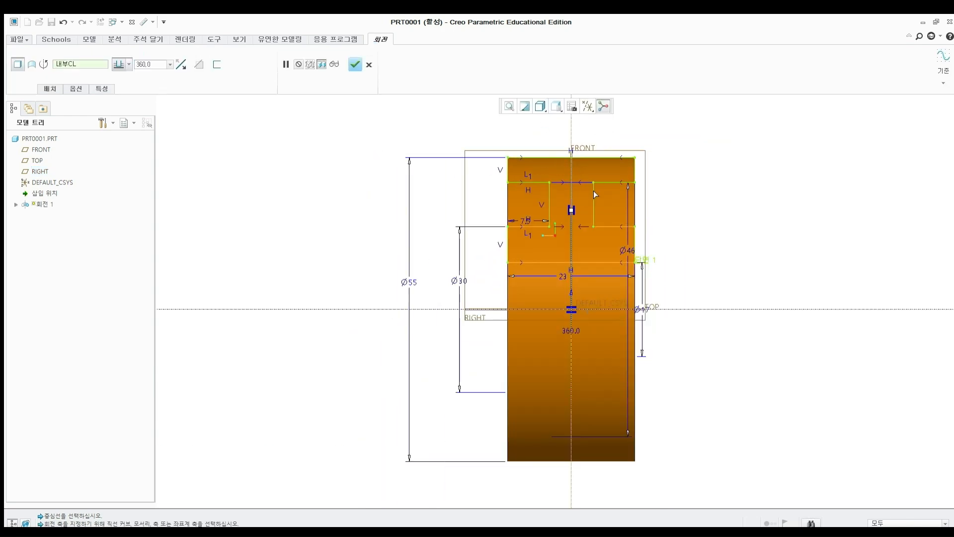
{"action": "left_click", "coordinate": [359, 64]}
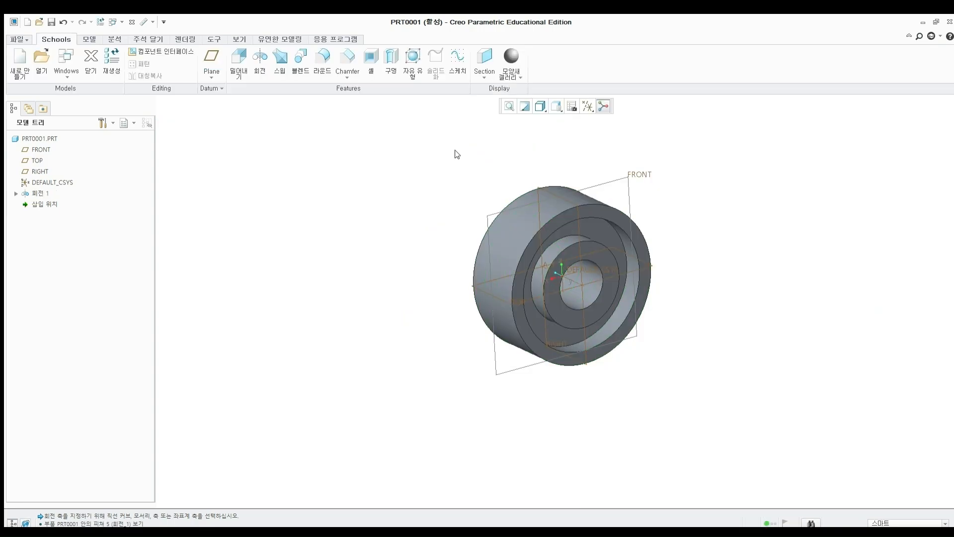
{"action": "middle_click_drag", "start_coordinate": [454, 149], "coordinate": [371, 189], "text": "shift"}
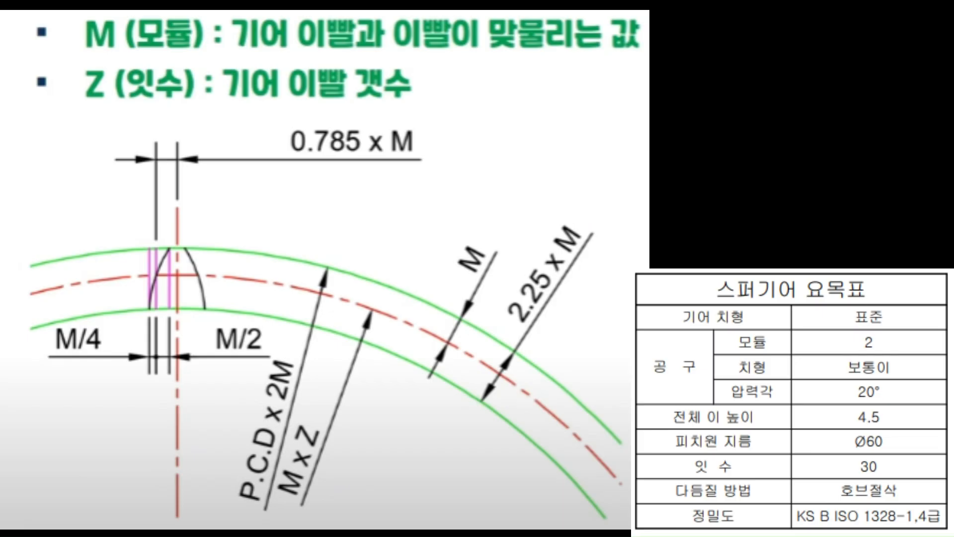
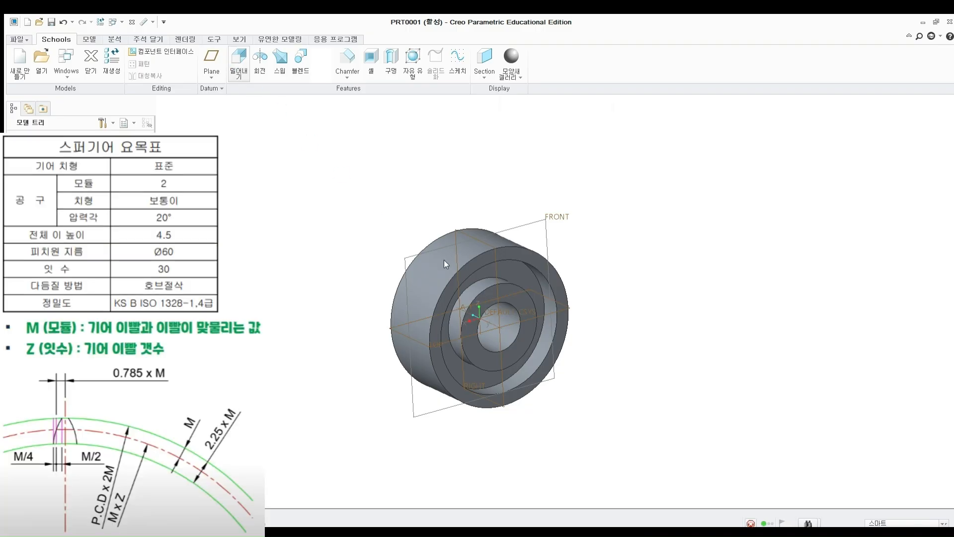
Start an extrude sketch on the ring's flat end face and add a vertical construction centerline through its centre.
{"action": "left_click", "coordinate": [459, 265]}
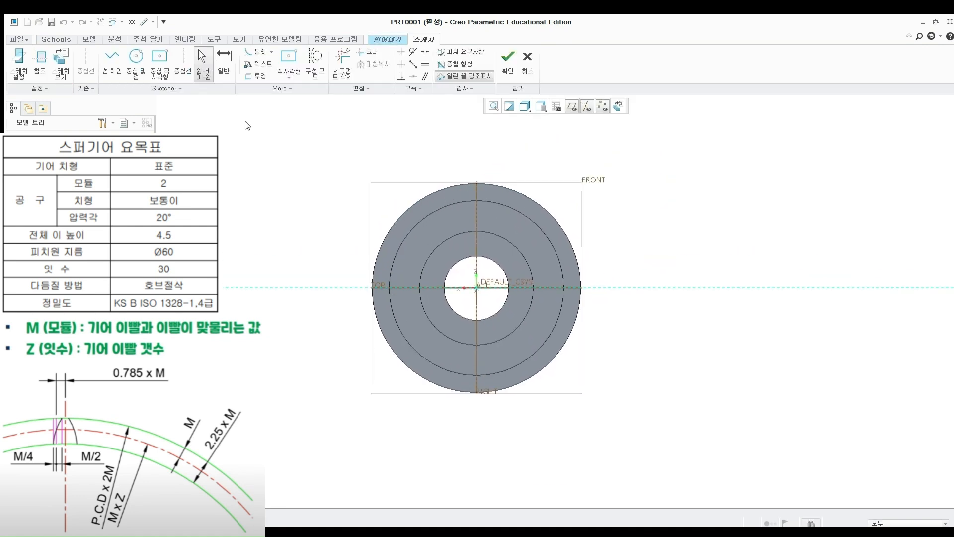
{"action": "left_click", "coordinate": [183, 62]}
{"action": "left_click", "coordinate": [476, 287]}
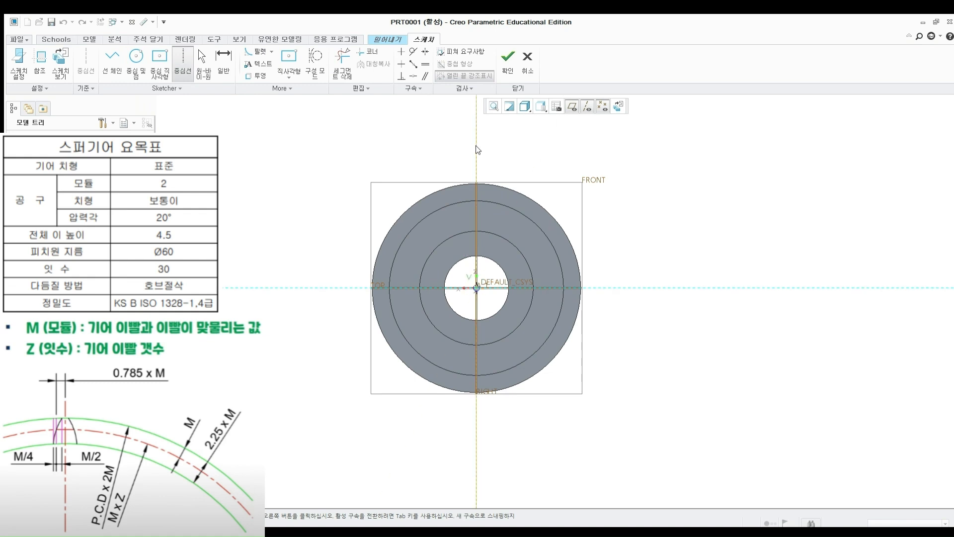
{"action": "left_click", "coordinate": [476, 149]}
{"action": "middle_click", "coordinate": [453, 140]}
{"action": "left_click", "coordinate": [452, 137]}
Draw two circles concentric with the ring, about 71.1 mm and 61.5 mm in diameter.
{"action": "left_click", "coordinate": [137, 62]}
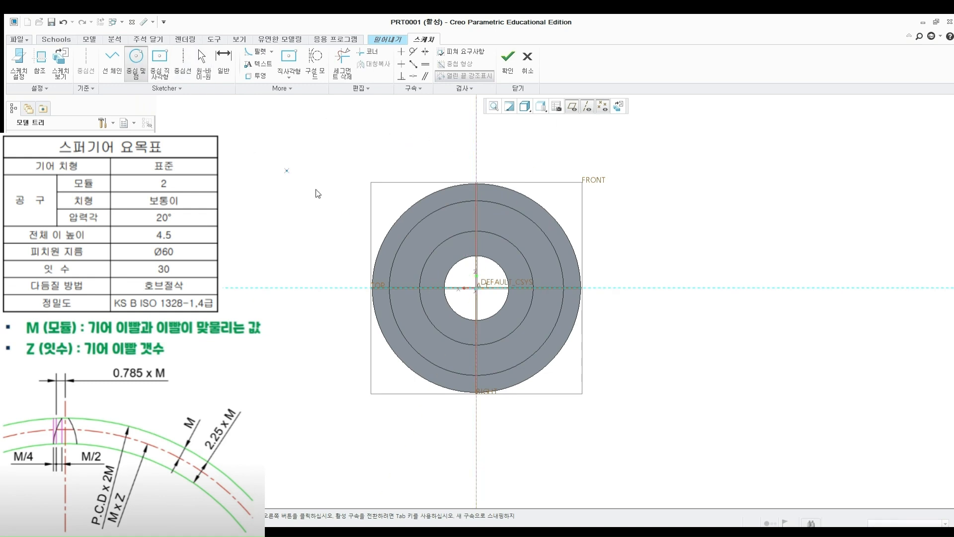
{"action": "left_click", "coordinate": [476, 287]}
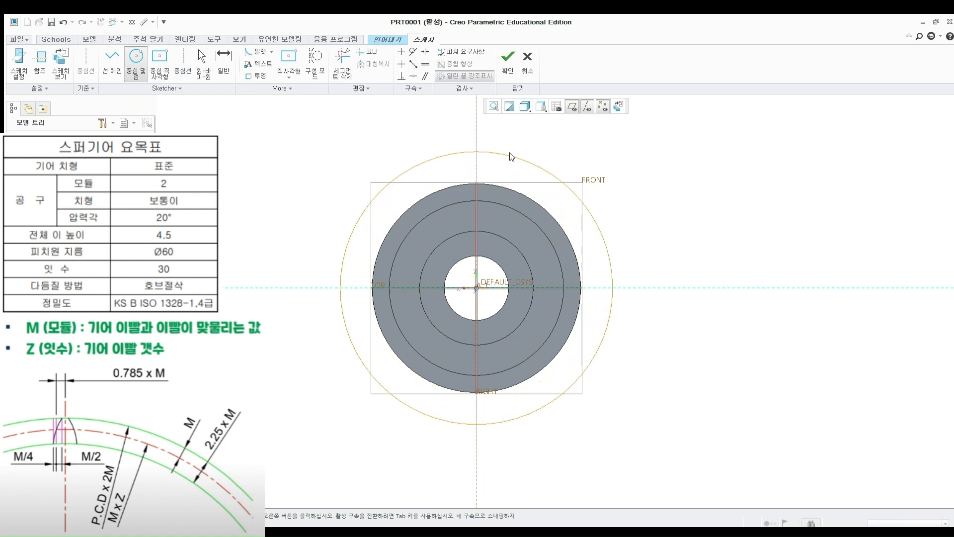
{"action": "left_click", "coordinate": [513, 158]}
{"action": "left_click", "coordinate": [521, 181]}
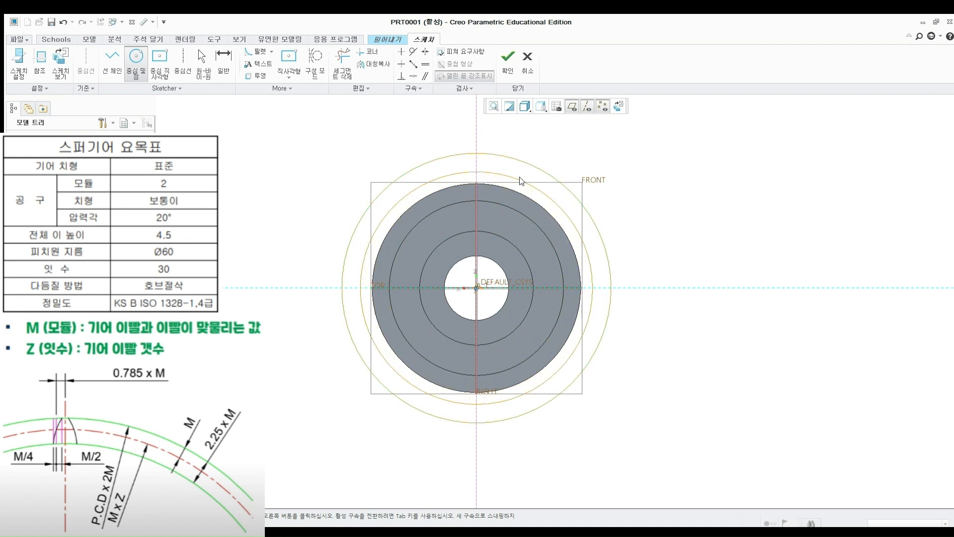
{"action": "middle_click", "coordinate": [541, 137]}
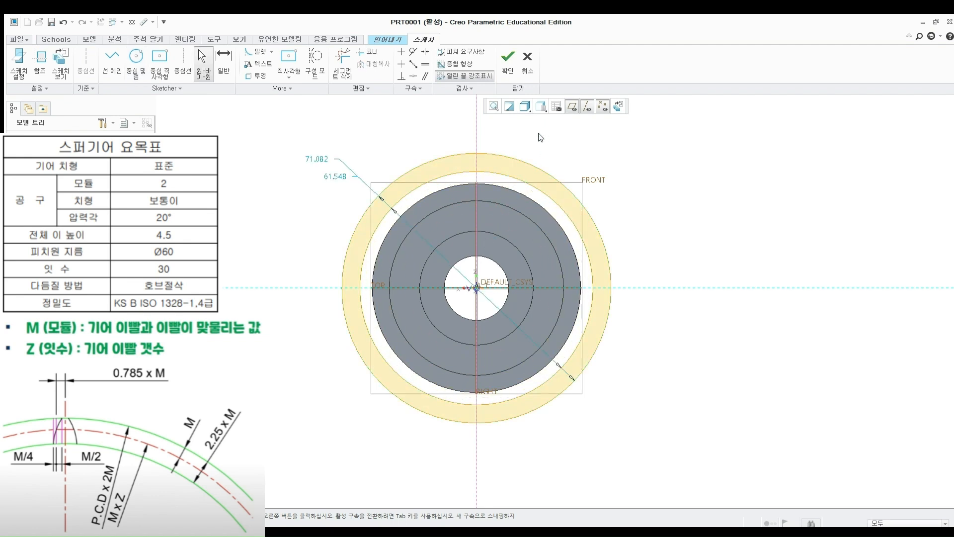
Set the outer circle's diameter to 64 mm and the inner circle's to 64-9 (55 mm), moving the inner dimension clear of the outer one.
{"action": "double_click", "coordinate": [312, 159]}
{"action": "type", "text": "64"}
{"action": "key", "text": "Return"}
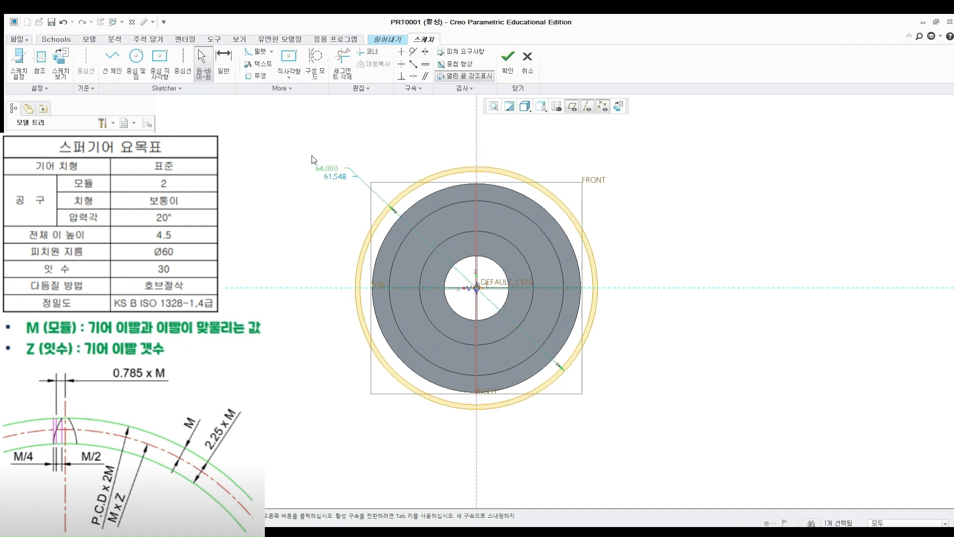
{"action": "double_click", "coordinate": [326, 175]}
{"action": "type", "text": "64-9"}
{"action": "key", "text": "Return"}
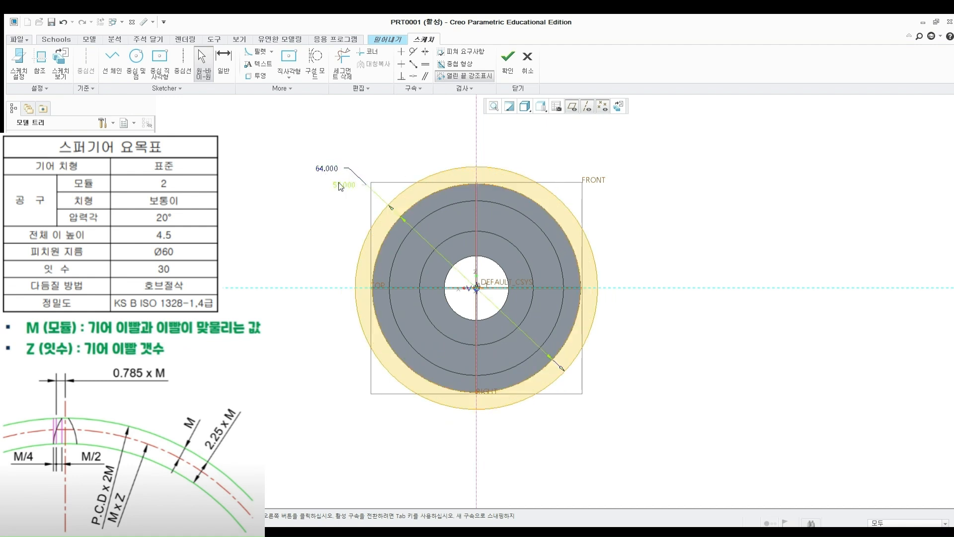
{"action": "left_click", "coordinate": [402, 149]}
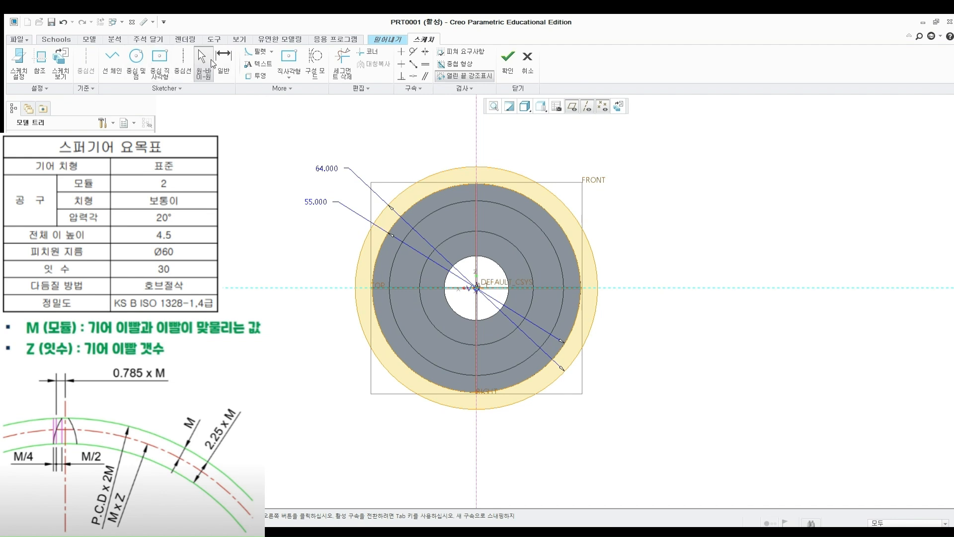
Add a concentric construction circle between the two circles as the pitch circle and set its radius to 30 mm.
{"action": "left_click", "coordinate": [315, 62]}
{"action": "left_click", "coordinate": [136, 59]}
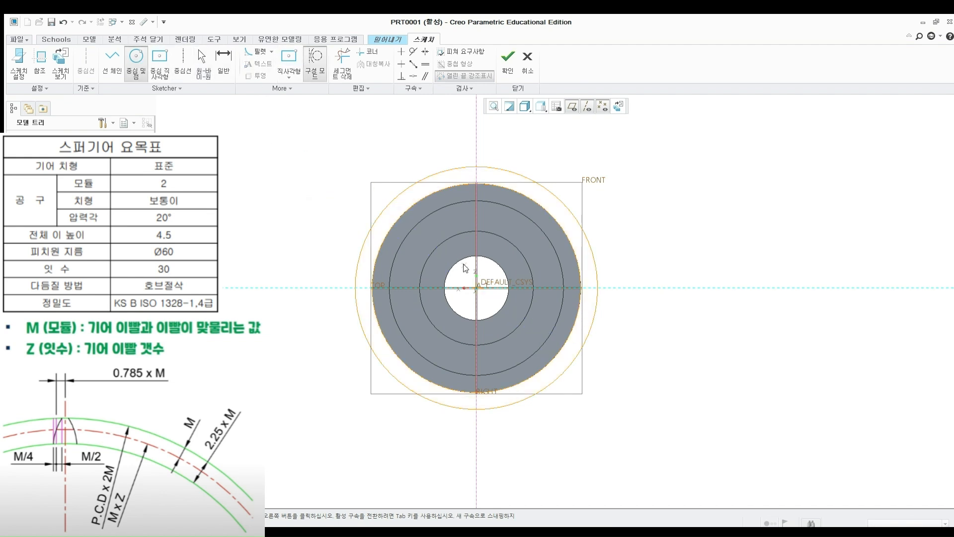
{"action": "left_click", "coordinate": [513, 182]}
{"action": "middle_click", "coordinate": [465, 168]}
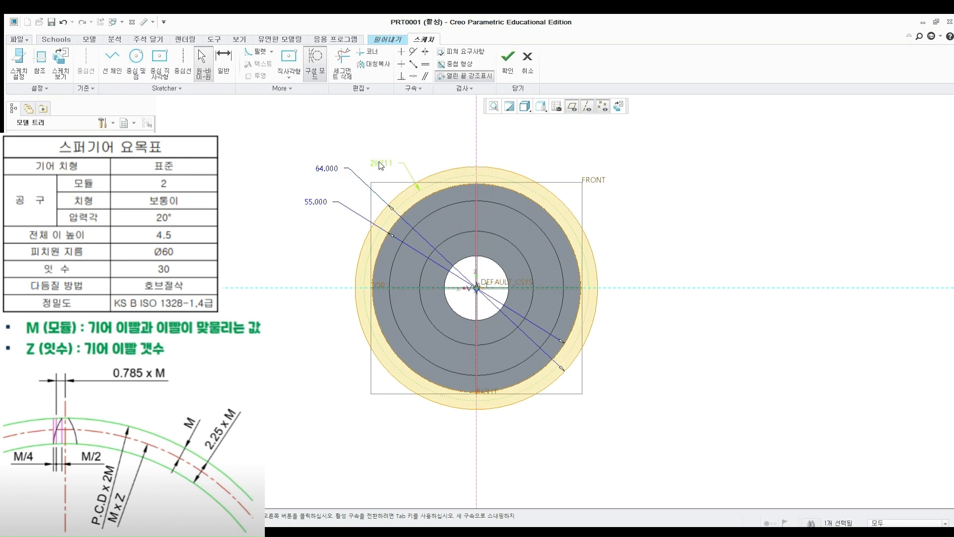
{"action": "double_click", "coordinate": [382, 163]}
{"action": "type", "text": "30"}
{"action": "key", "text": "Return"}
Draw three vertical construction lines to the left of the centerline, each running from the 55 mm circle to the 64 mm circle.
{"action": "scroll", "coordinate": [459, 171], "scroll_direction": "up", "scroll_amount": 5}
{"action": "left_click", "coordinate": [112, 60]}
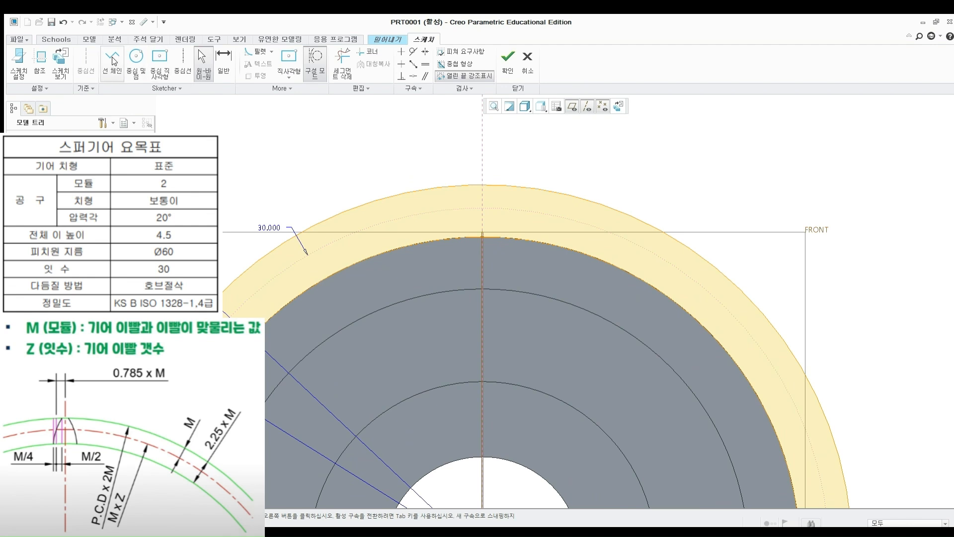
{"action": "left_click", "coordinate": [458, 237]}
{"action": "left_click", "coordinate": [458, 185]}
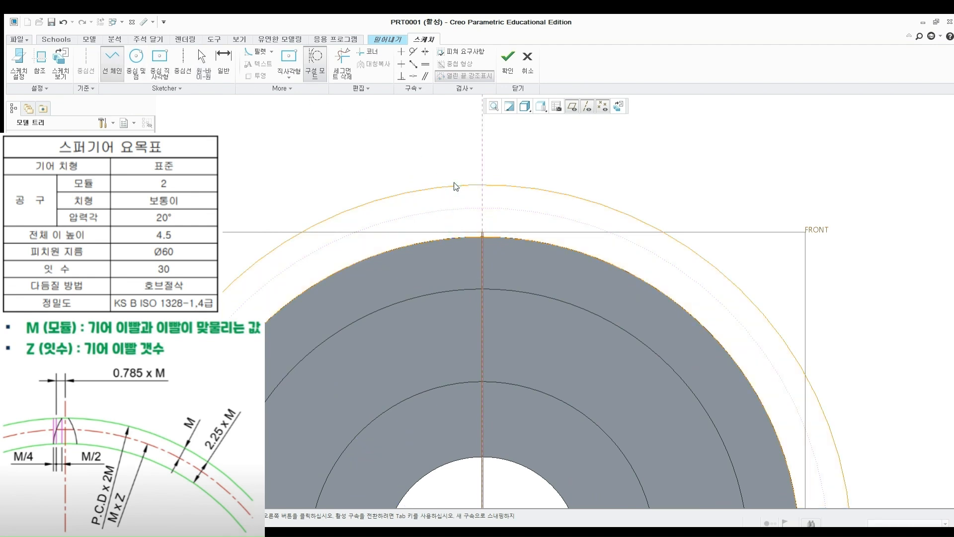
{"action": "middle_click", "coordinate": [455, 185]}
{"action": "left_click", "coordinate": [432, 241]}
{"action": "left_click", "coordinate": [432, 188]}
{"action": "middle_click", "coordinate": [430, 190]}
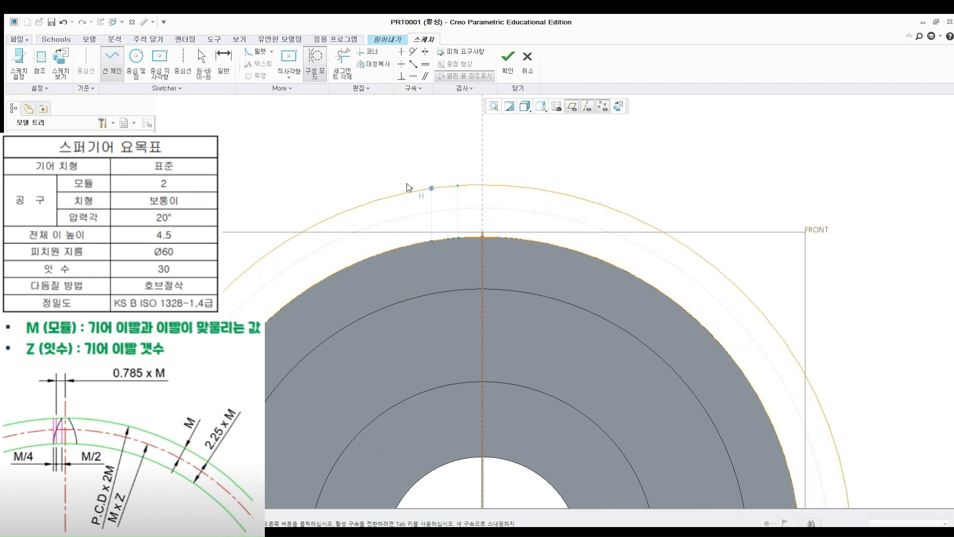
{"action": "left_click", "coordinate": [406, 246]}
{"action": "left_click", "coordinate": [406, 193]}
{"action": "middle_click", "coordinate": [407, 191]}
{"action": "middle_click", "coordinate": [417, 165]}
Dimension the nearest construction line 0.785*2 (1.57 mm) from the vertical centerline and place the dimension well above the outer circle.
{"action": "left_click", "coordinate": [224, 59]}
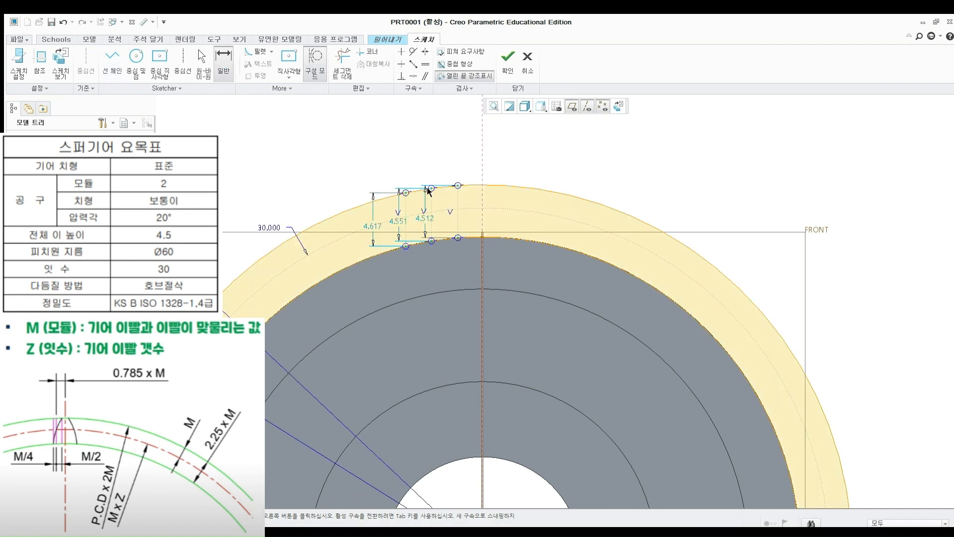
{"action": "left_click", "coordinate": [457, 201]}
{"action": "left_click", "coordinate": [482, 189]}
{"action": "middle_click", "coordinate": [473, 153]}
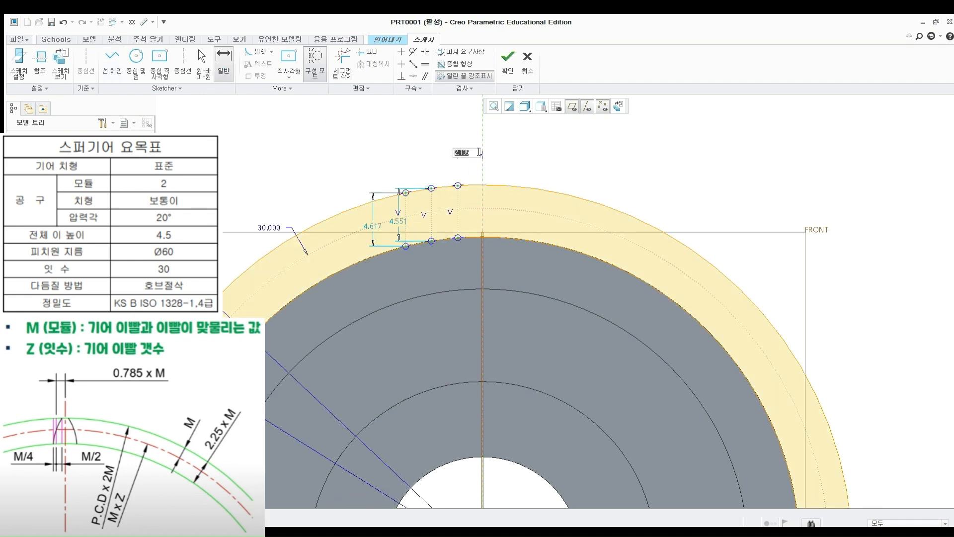
{"action": "type", "text": "0.785*"}
{"action": "key", "text": "Return"}
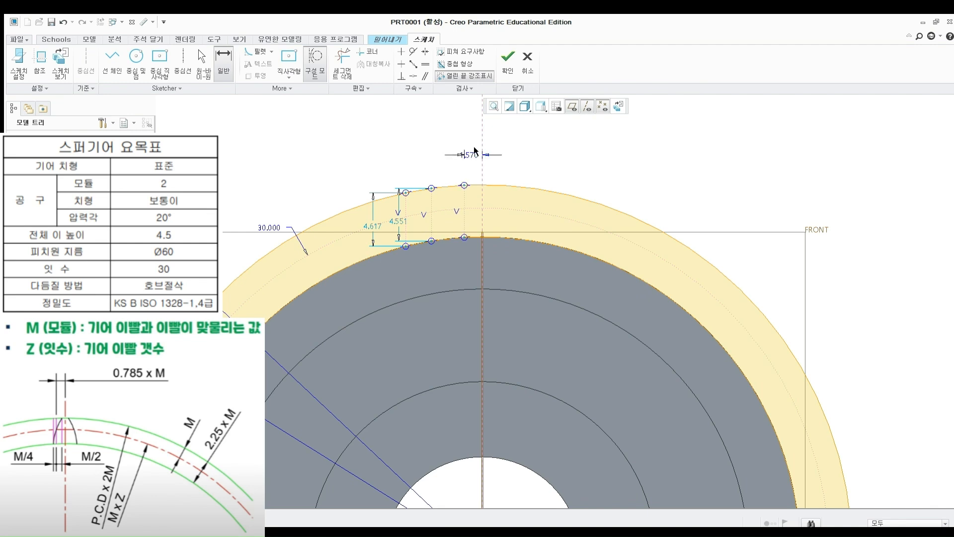
{"action": "middle_click", "coordinate": [417, 149]}
{"action": "scroll", "coordinate": [454, 170], "scroll_direction": "down", "scroll_amount": 3}
{"action": "middle_click_drag", "start_coordinate": [451, 176], "coordinate": [446, 187], "text": "shift"}
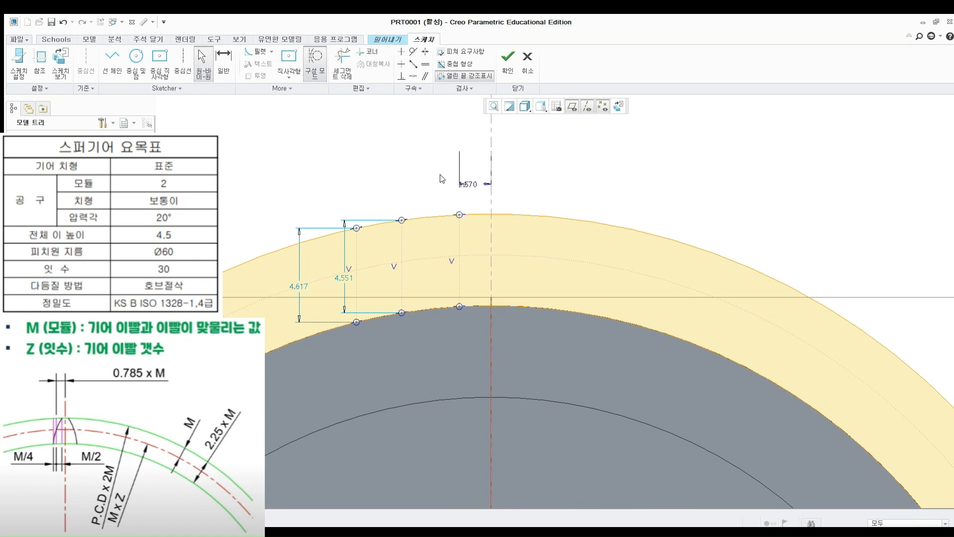
{"action": "left_click_drag", "start_coordinate": [464, 184], "coordinate": [464, 133]}
Dimension the horizontal spacing between the two construction lines nearest the centerline.
{"action": "key", "text": "d"}
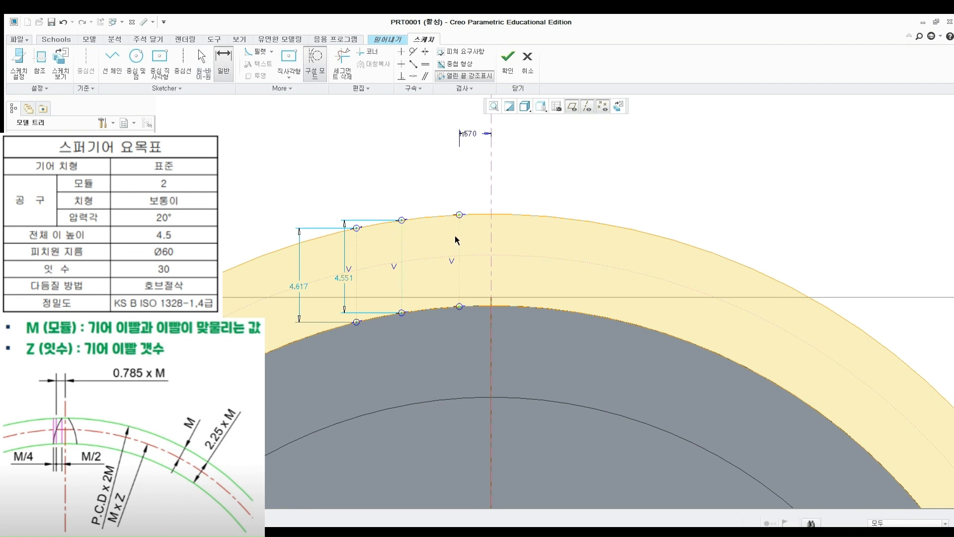
{"action": "middle_click", "coordinate": [426, 199]}
{"action": "middle_click", "coordinate": [437, 177]}
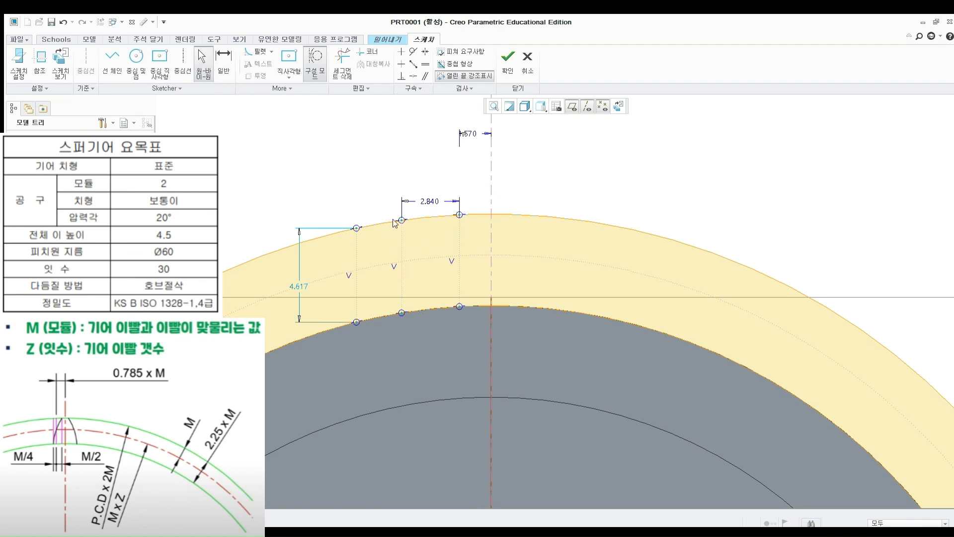
Move the middle construction line between the 1.57 mm line and the centerline and set the spacing between the two construction lines to 1 mm.
{"action": "left_click_drag", "start_coordinate": [402, 235], "coordinate": [477, 236]}
{"action": "double_click", "coordinate": [468, 200]}
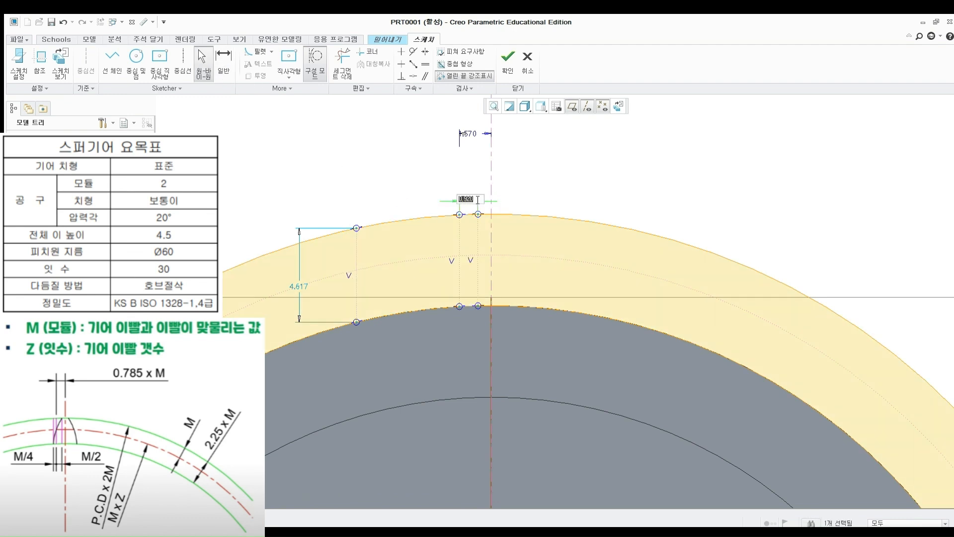
{"action": "type", "text": "1"}
{"action": "key", "text": "Return"}
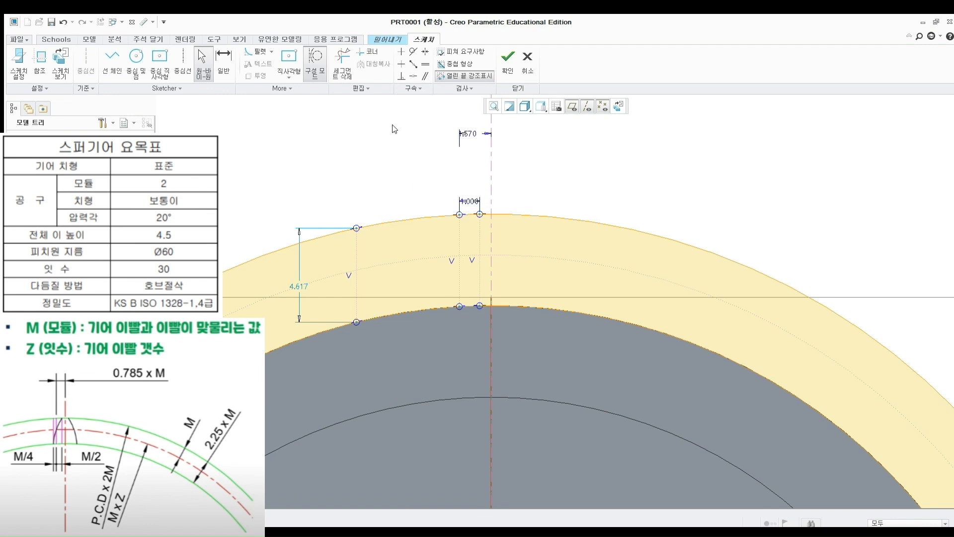
Bring the outermost construction line closer to the 1.57 mm line and dimension the spacing between them as 0.5 mm.
{"action": "left_click_drag", "start_coordinate": [357, 234], "coordinate": [419, 238]}
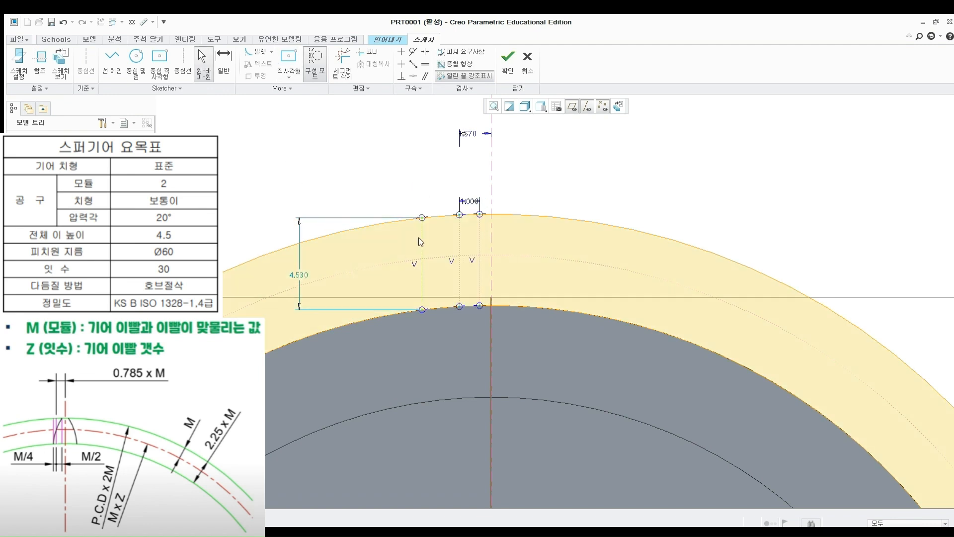
{"action": "left_click", "coordinate": [224, 61]}
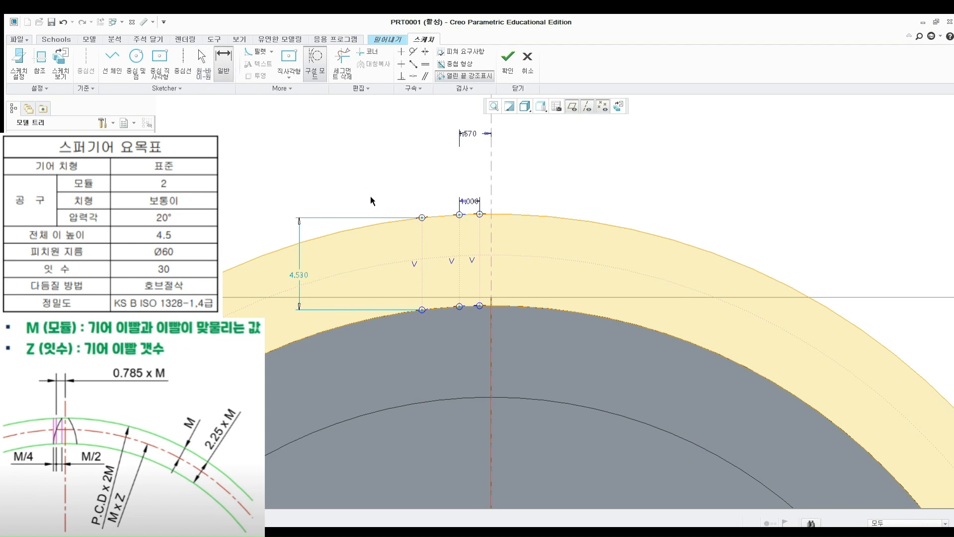
{"action": "middle_click", "coordinate": [430, 176]}
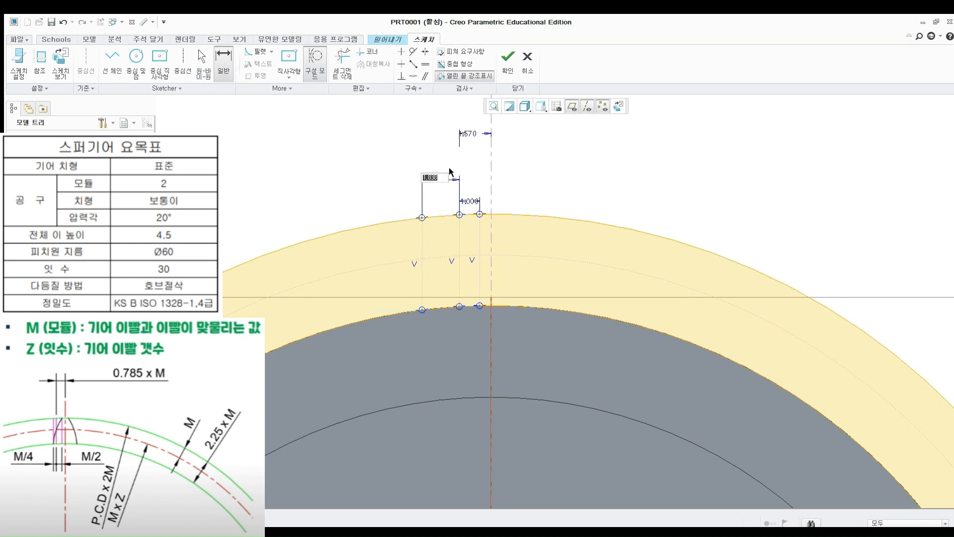
{"action": "type", "text": "4"}
{"action": "key", "text": "Return"}
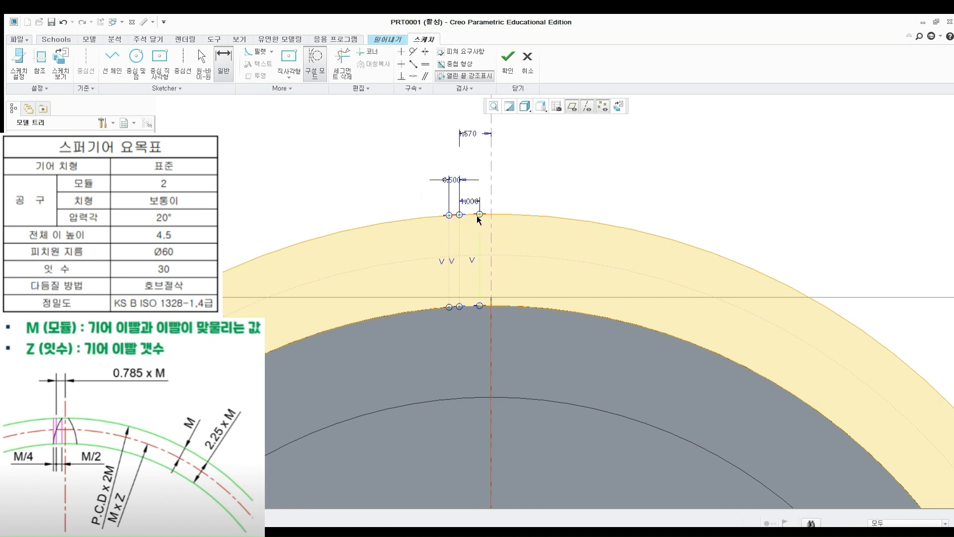
Place a construction point where the 1.57 mm construction line crosses the pitch circle.
{"action": "scroll", "coordinate": [479, 219], "scroll_direction": "down", "scroll_amount": 3}
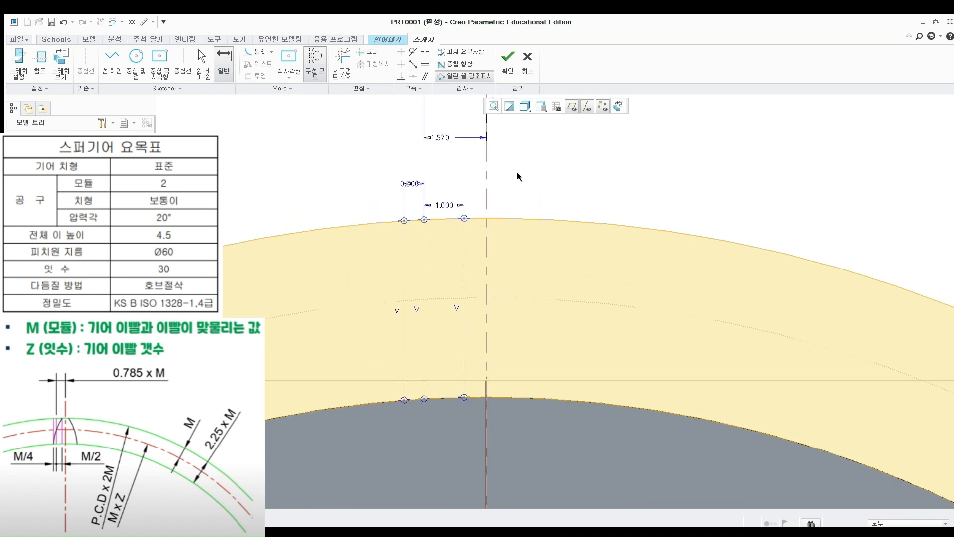
{"action": "left_click", "coordinate": [278, 88]}
{"action": "left_click", "coordinate": [365, 346]}
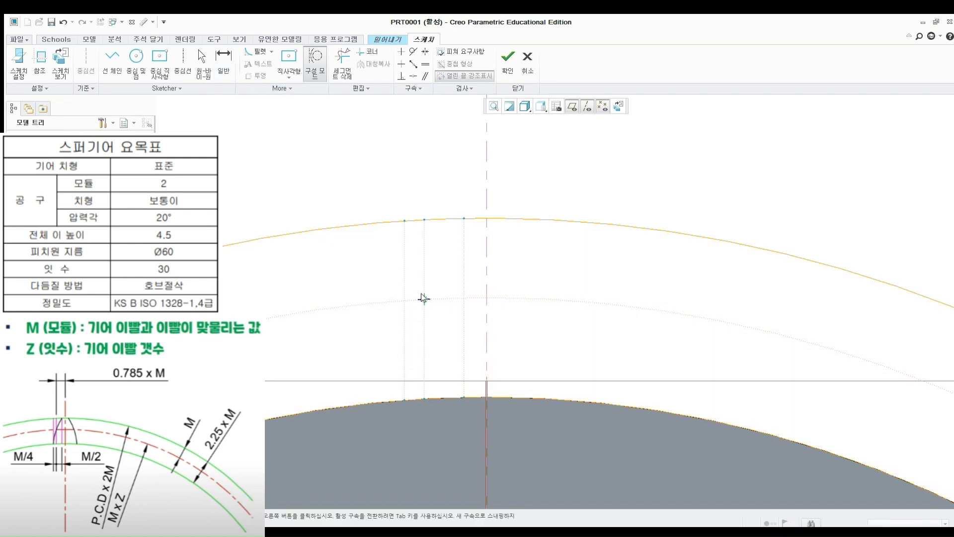
{"action": "left_click", "coordinate": [424, 299]}
{"action": "middle_click", "coordinate": [414, 187]}
{"action": "middle_click_drag", "start_coordinate": [391, 178], "coordinate": [358, 174], "text": "shift"}
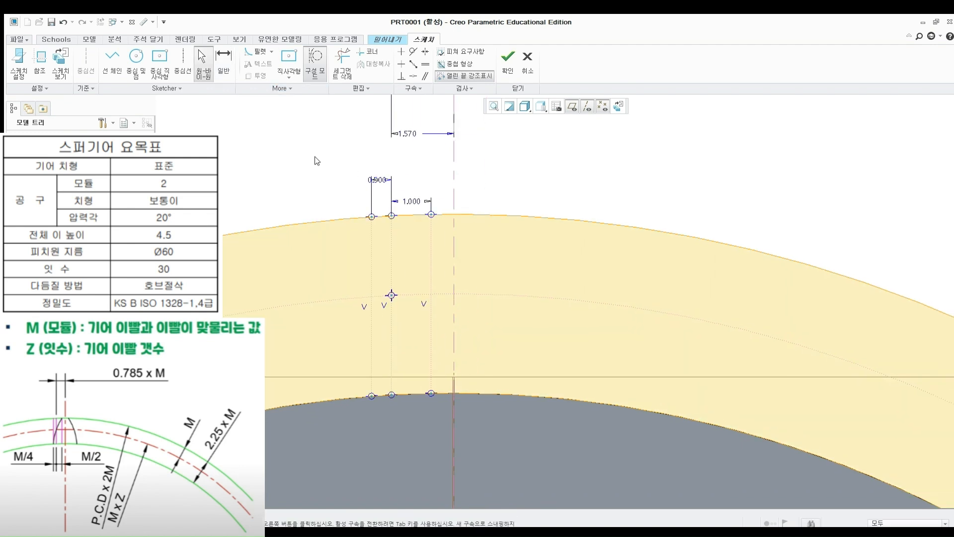
Draw a solid arc from the innermost construction line's upper end to the outermost line's lower end, and constrain it through the pitch-circle point.
{"action": "left_click", "coordinate": [282, 89]}
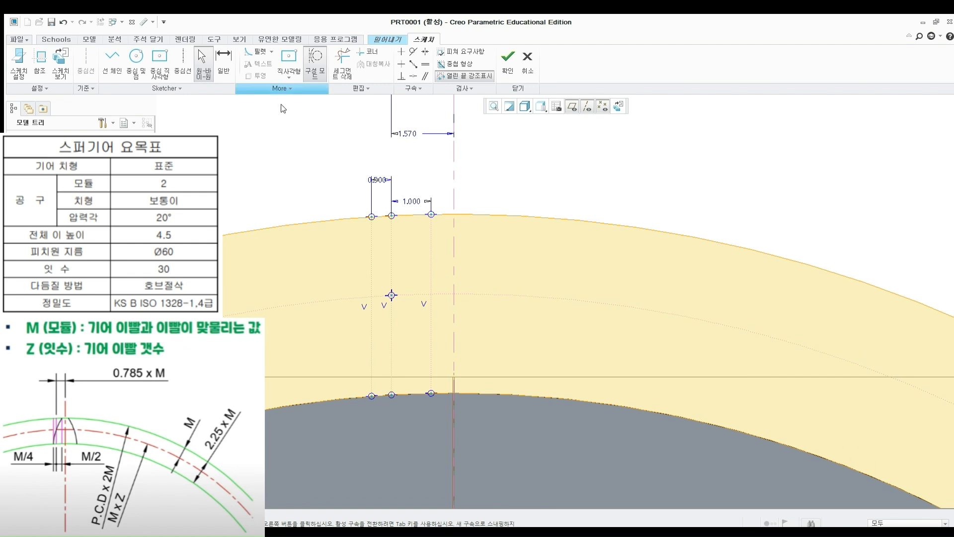
{"action": "left_click", "coordinate": [357, 217]}
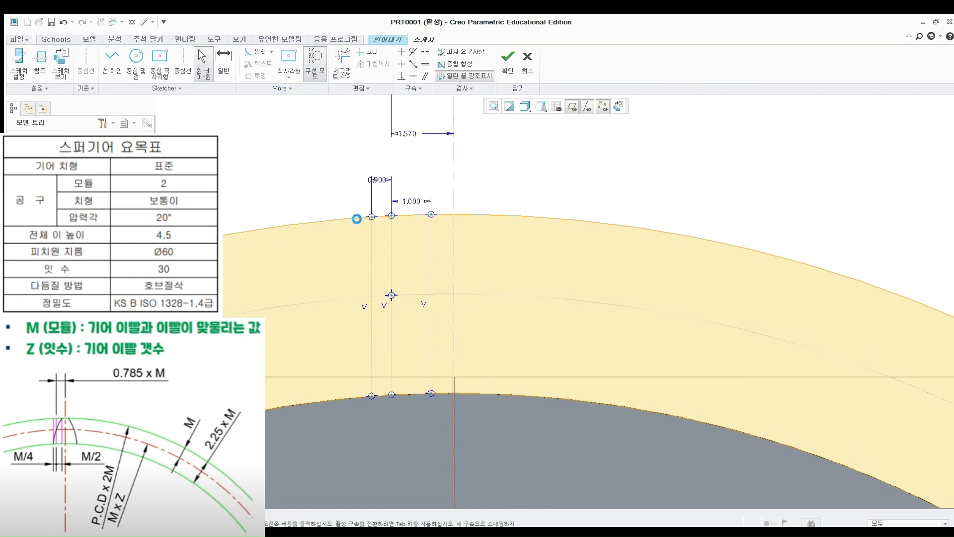
{"action": "left_click", "coordinate": [431, 214]}
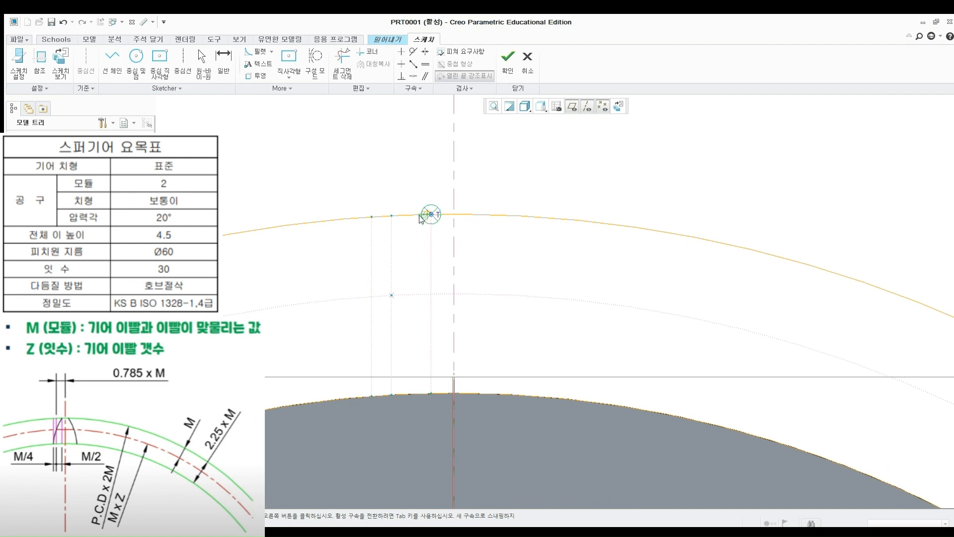
{"action": "left_click", "coordinate": [372, 396]}
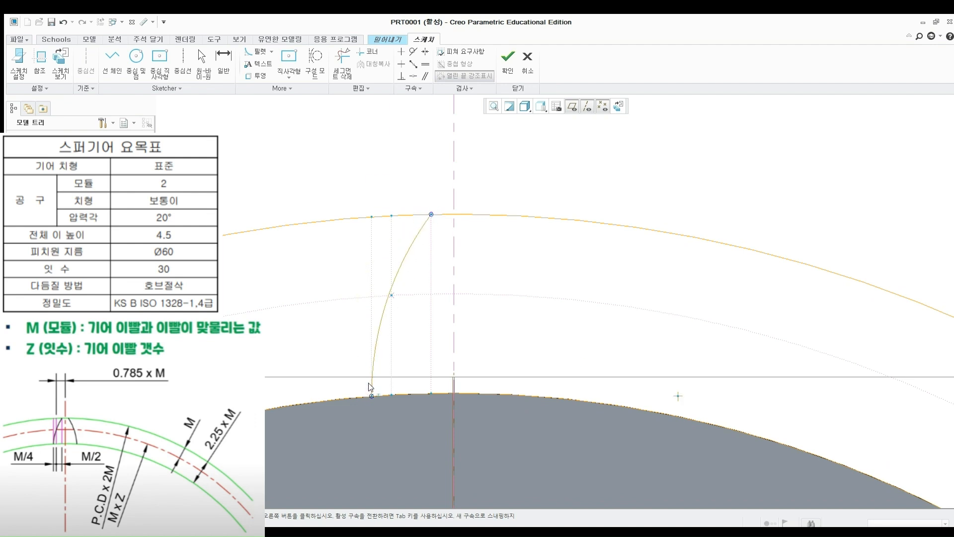
{"action": "left_click", "coordinate": [381, 284]}
{"action": "middle_click", "coordinate": [410, 259]}
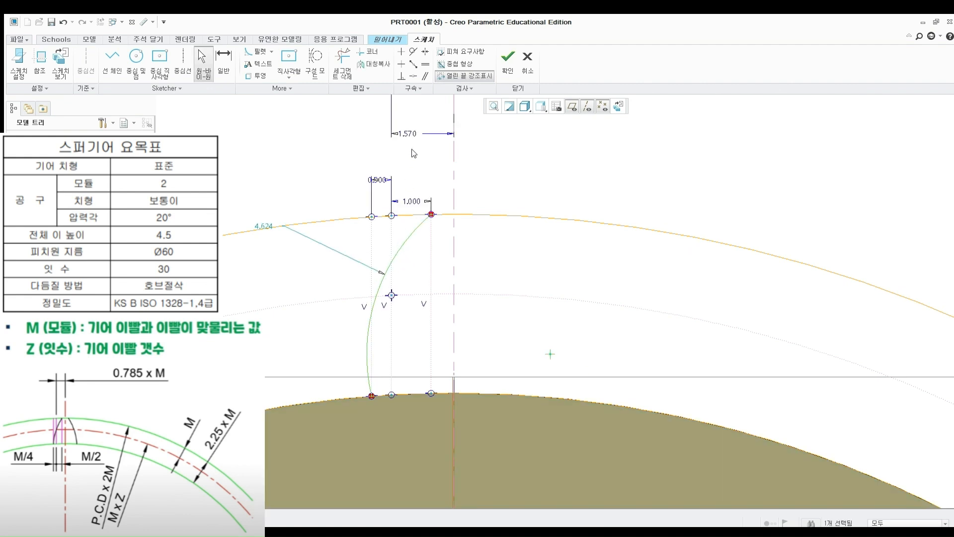
{"action": "left_click", "coordinate": [411, 77]}
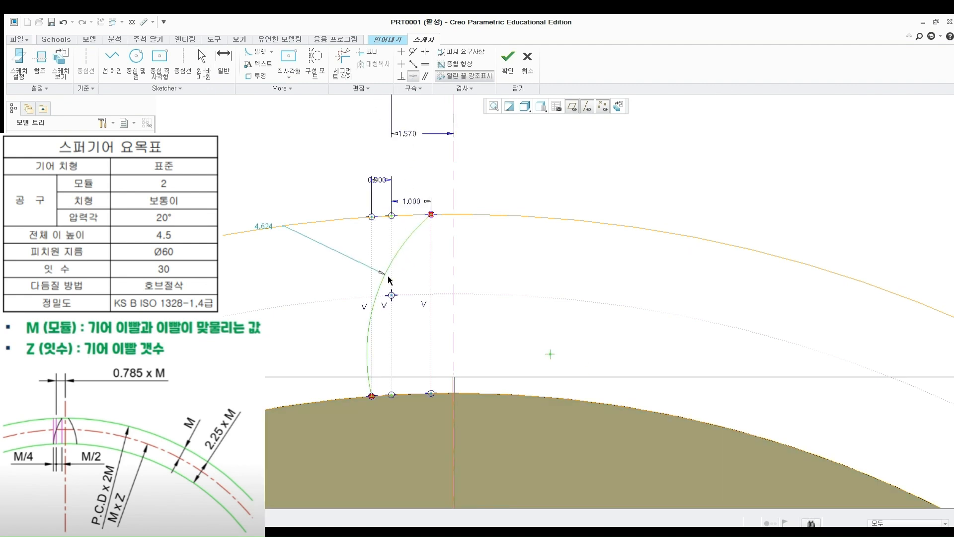
{"action": "left_click", "coordinate": [391, 294]}
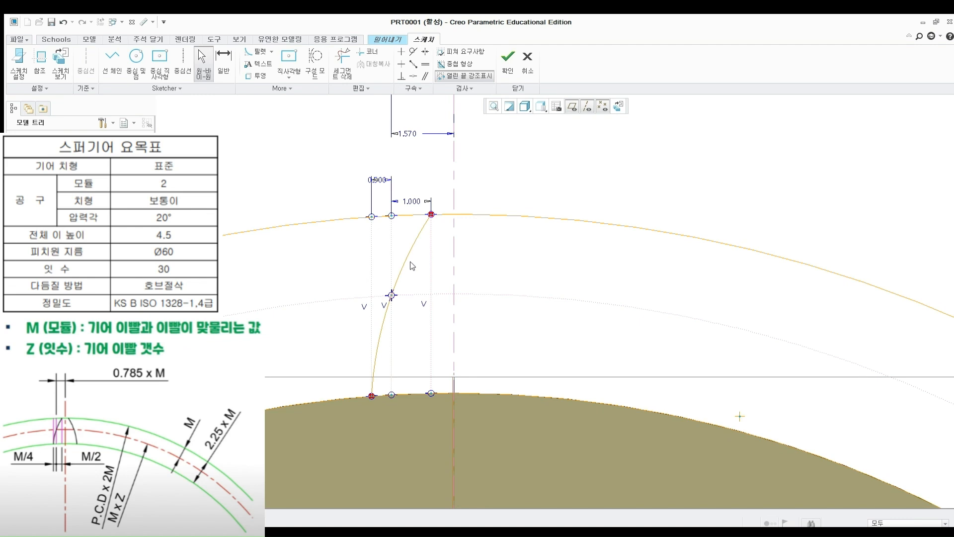
Mirror the tooth flank arc across the vertical centerline.
{"action": "left_click", "coordinate": [411, 262]}
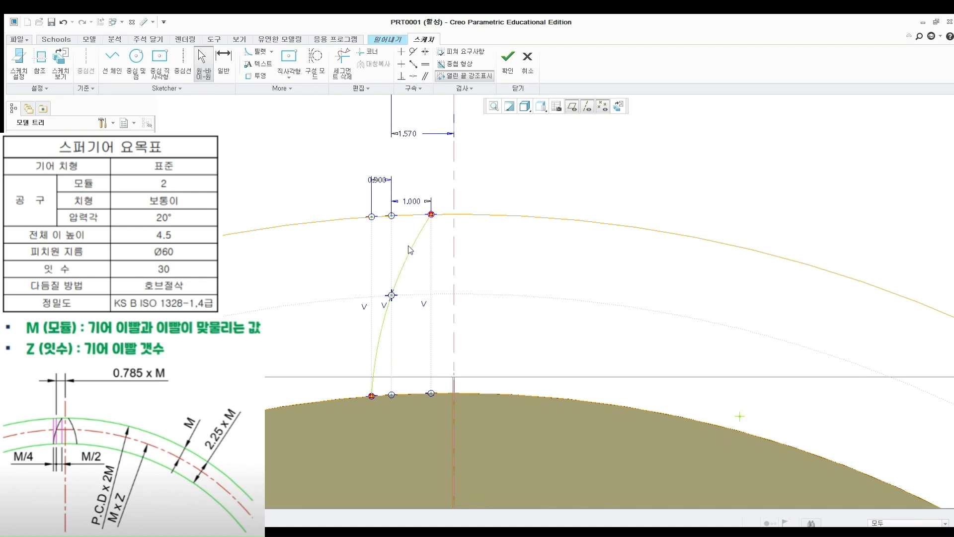
{"action": "left_click", "coordinate": [458, 183]}
{"action": "scroll", "coordinate": [504, 179], "scroll_direction": "up", "scroll_amount": 2}
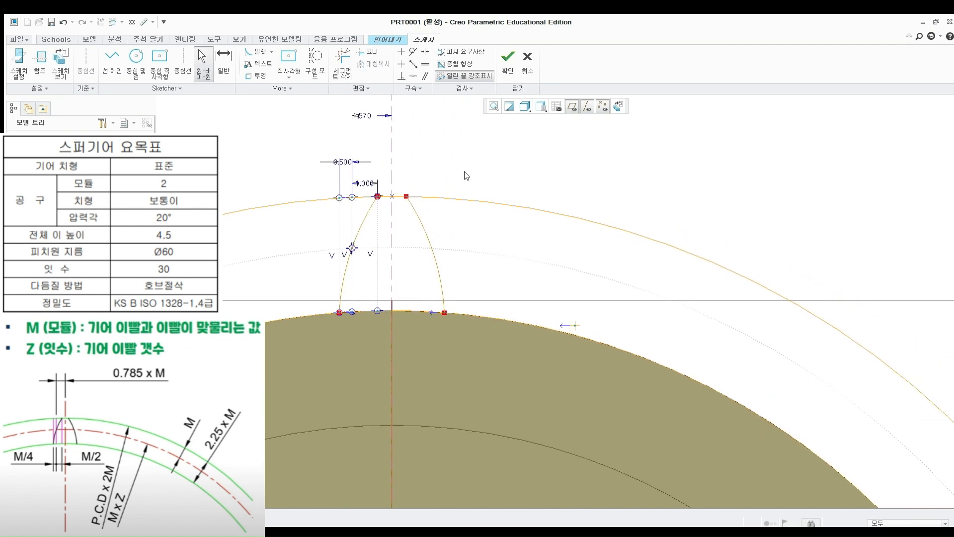
Trim the outer circle on both sides of the tooth and the root circle to its right, then delete the leftover outer arc.
{"action": "scroll", "coordinate": [465, 172], "scroll_direction": "up", "scroll_amount": 1}
{"action": "left_click", "coordinate": [342, 64]}
{"action": "left_click", "coordinate": [483, 197]}
{"action": "left_click", "coordinate": [484, 287]}
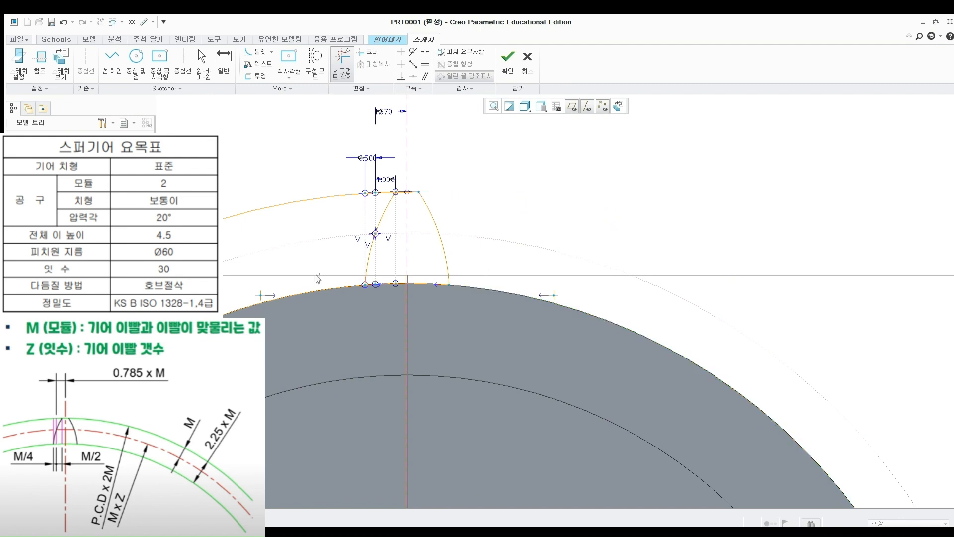
{"action": "left_click", "coordinate": [307, 199]}
{"action": "scroll", "coordinate": [319, 228], "scroll_direction": "up", "scroll_amount": 5}
{"action": "middle_click", "coordinate": [446, 239]}
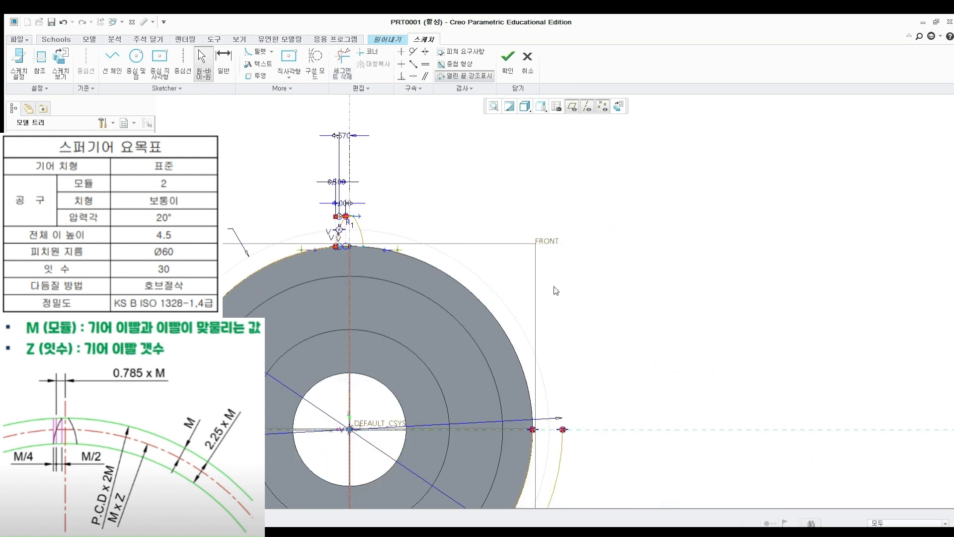
{"action": "middle_click_drag", "start_coordinate": [555, 288], "coordinate": [580, 241], "text": "shift"}
{"action": "key", "text": "Delete"}
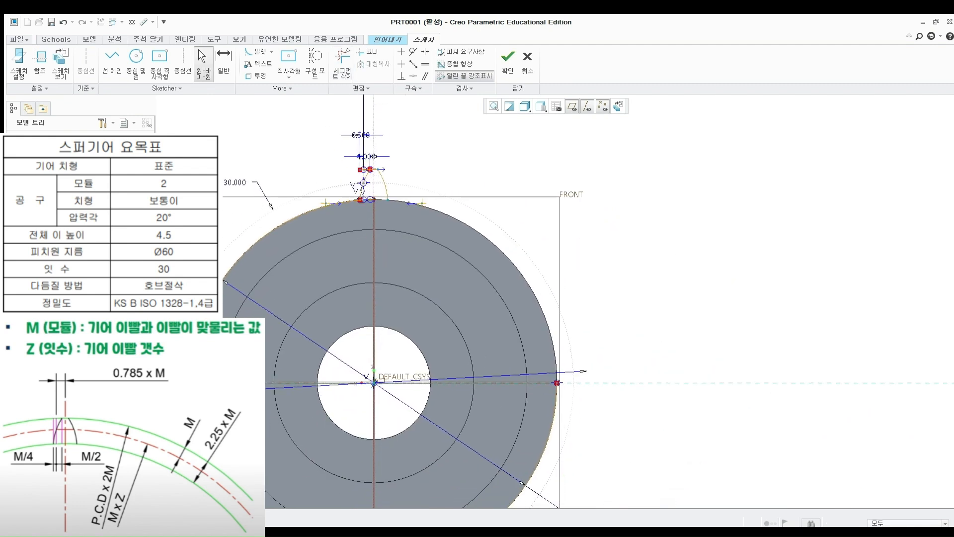
Trim the leftover outer circle segments between the tooth tip and the outermost construction line.
{"action": "scroll", "coordinate": [379, 172], "scroll_direction": "up", "scroll_amount": 5}
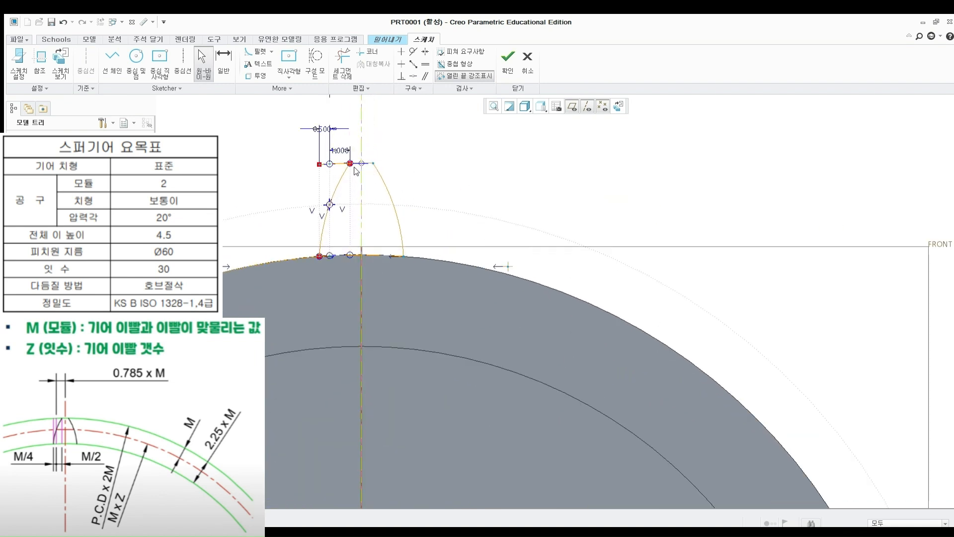
{"action": "left_click", "coordinate": [342, 64]}
{"action": "left_click", "coordinate": [334, 166]}
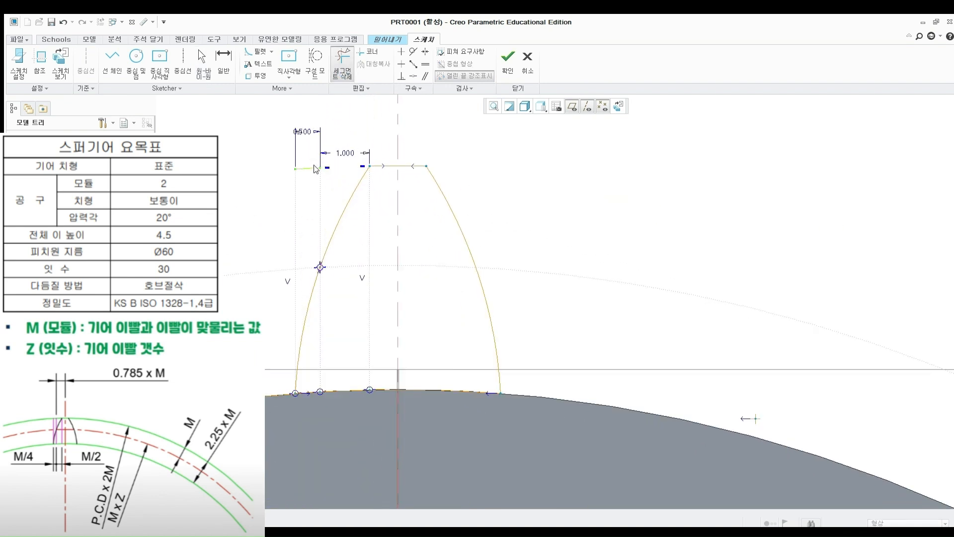
{"action": "left_click", "coordinate": [314, 166]}
{"action": "middle_click", "coordinate": [345, 139]}
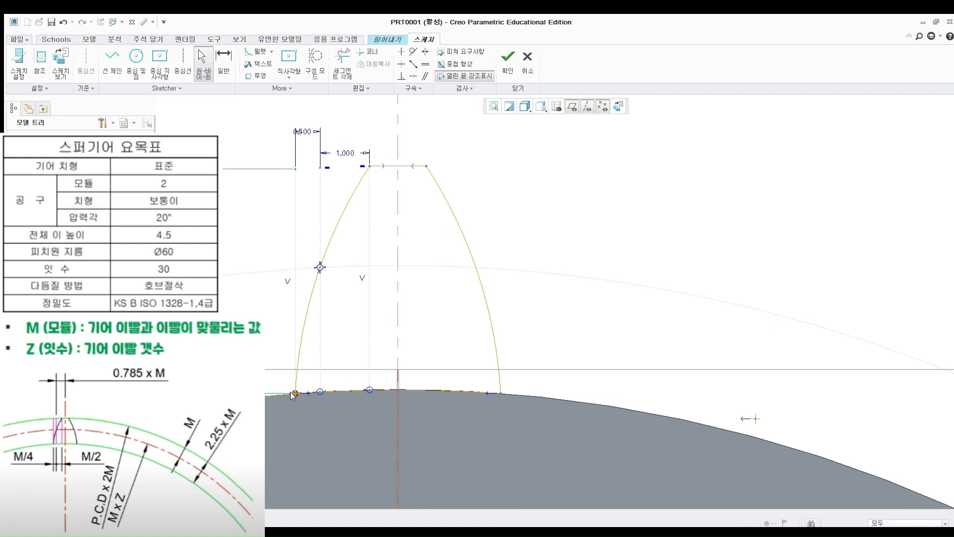
Trim the remaining root circle arc beside the tooth base so that only the closed tooth profile is left.
{"action": "scroll", "coordinate": [294, 394], "scroll_direction": "up", "scroll_amount": 4}
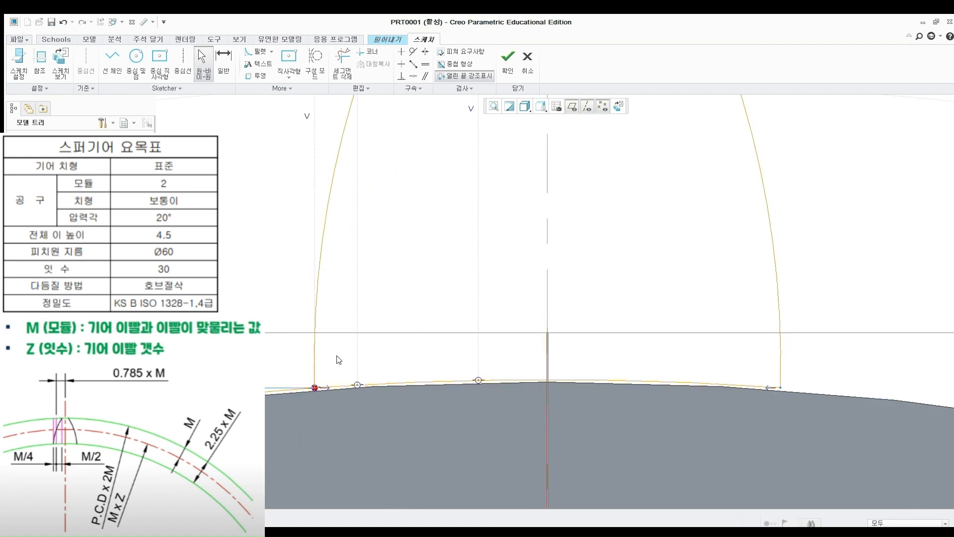
{"action": "scroll", "coordinate": [371, 333], "scroll_direction": "down", "scroll_amount": 2}
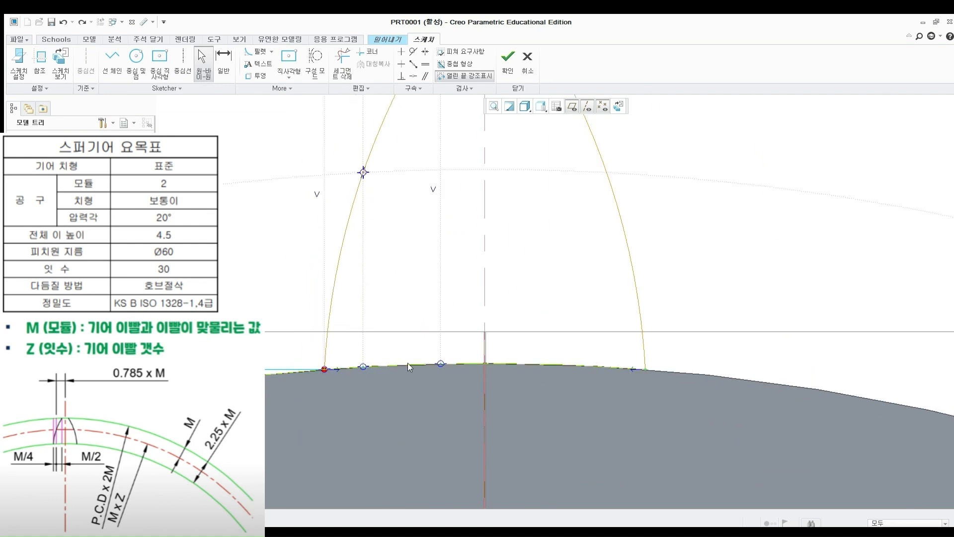
{"action": "scroll", "coordinate": [380, 257], "scroll_direction": "down", "scroll_amount": 1}
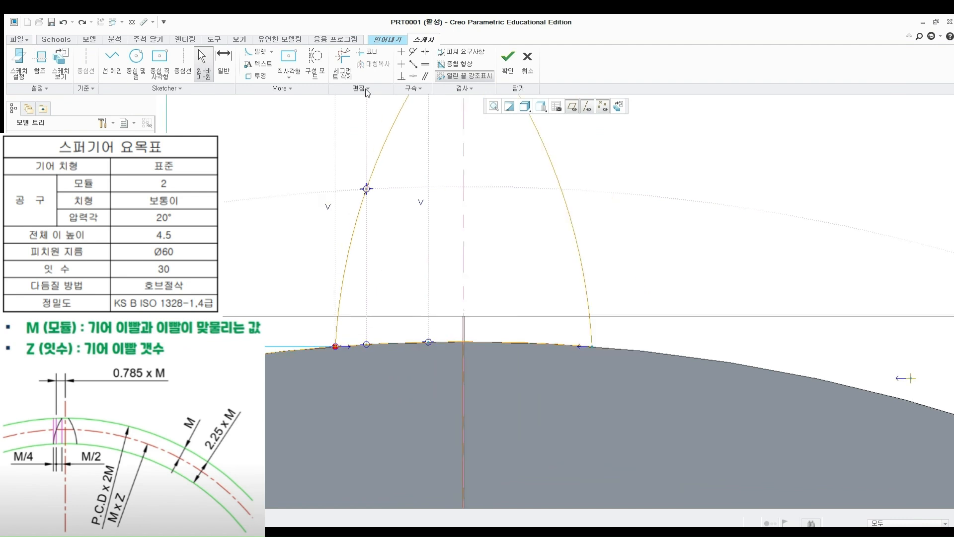
{"action": "left_click", "coordinate": [342, 62]}
{"action": "left_click_drag", "start_coordinate": [273, 384], "coordinate": [271, 388]}
{"action": "middle_click", "coordinate": [289, 306]}
{"action": "scroll", "coordinate": [298, 299], "scroll_direction": "down", "scroll_amount": 4}
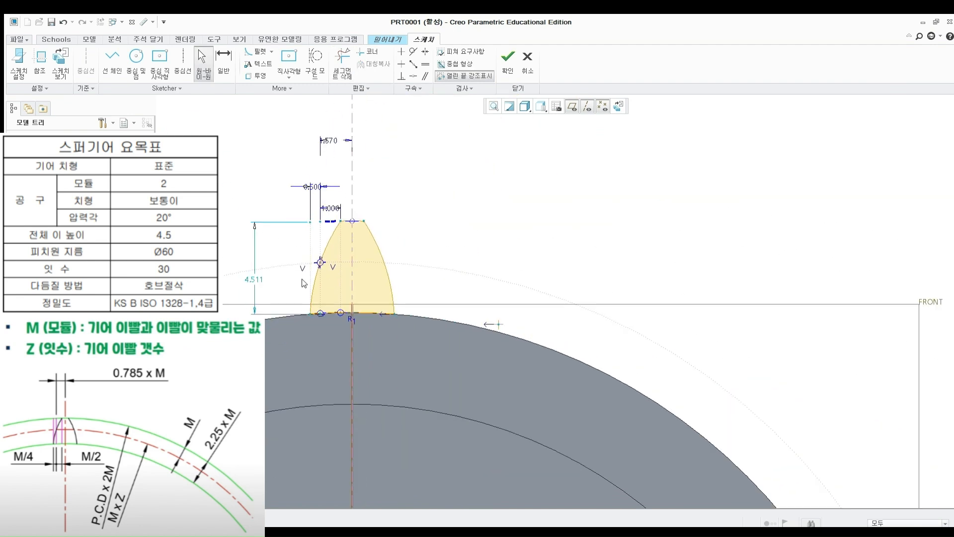
Check the whole sketch around the ring for stray segments and finish the tooth profile sketch.
{"action": "left_click", "coordinate": [499, 79]}
{"action": "left_click", "coordinate": [503, 291]}
{"action": "scroll", "coordinate": [504, 292], "scroll_direction": "down", "scroll_amount": 6}
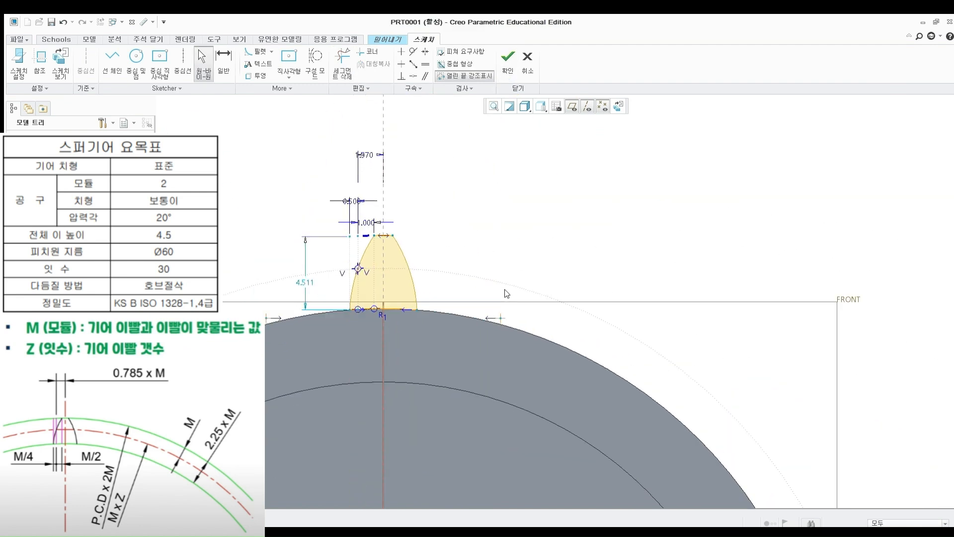
{"action": "middle_click_drag", "start_coordinate": [503, 292], "coordinate": [523, 249], "text": "shift"}
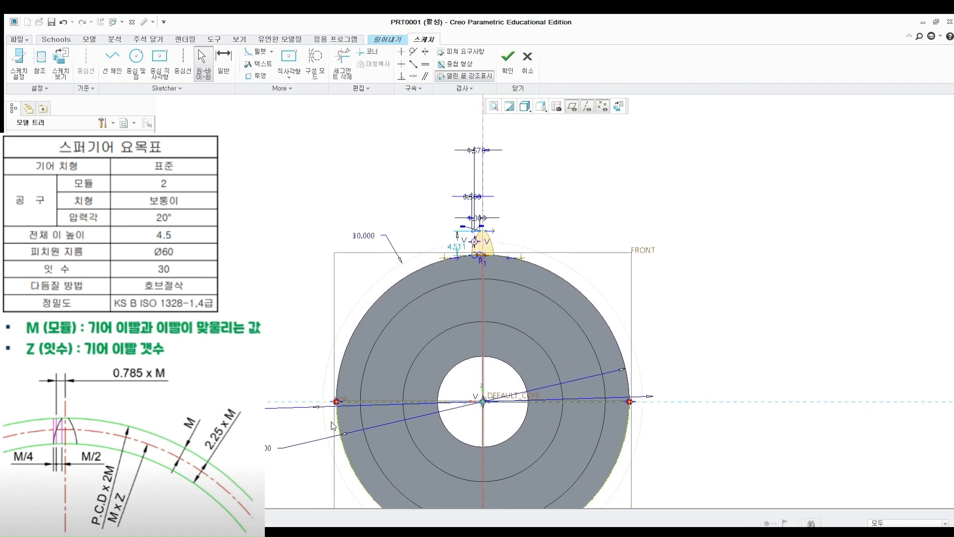
{"action": "scroll", "coordinate": [484, 242], "scroll_direction": "up", "scroll_amount": 3}
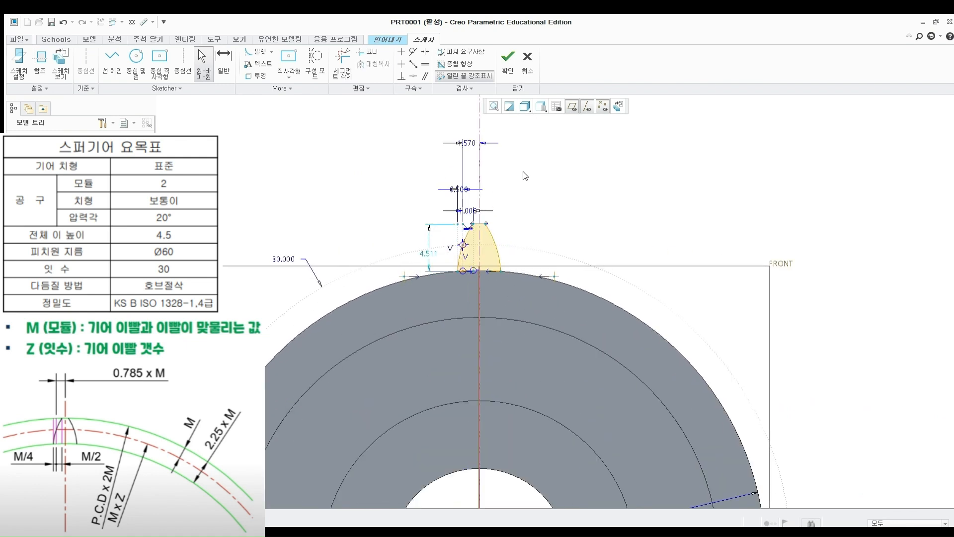
{"action": "left_click", "coordinate": [507, 58]}
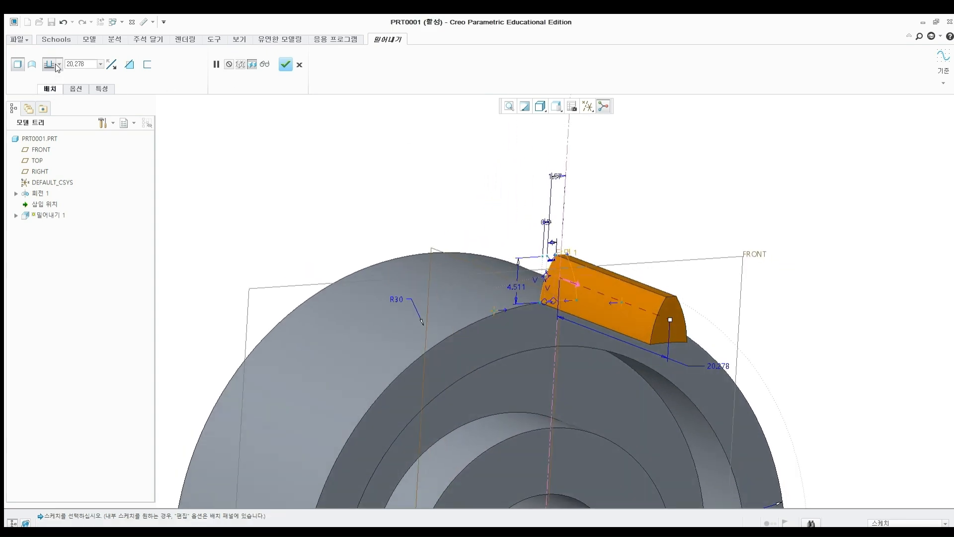
Extrude the tooth profile up to the opposite side face of the ring and complete the feature.
{"action": "left_click", "coordinate": [52, 147]}
{"action": "middle_click_drag", "start_coordinate": [342, 172], "coordinate": [363, 247]}
{"action": "left_click", "coordinate": [414, 279]}
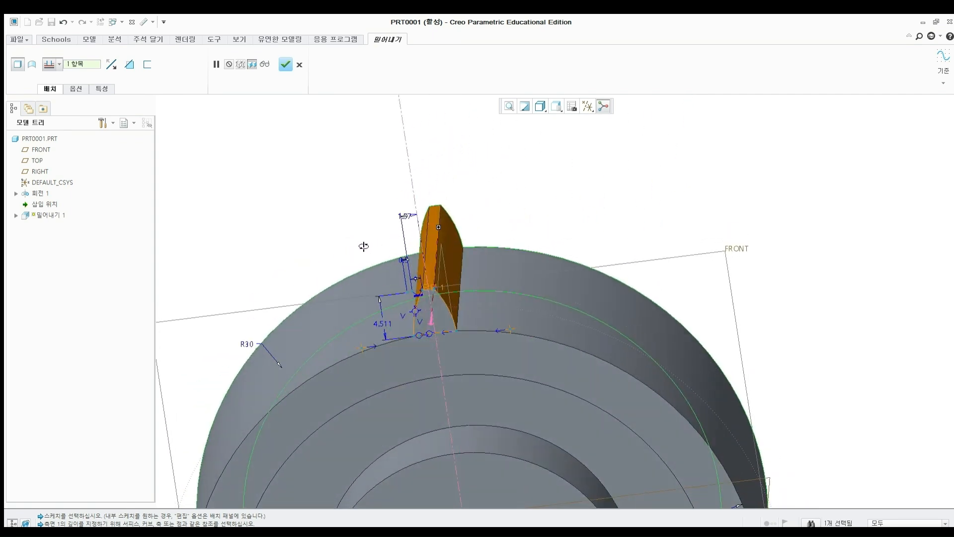
{"action": "left_click", "coordinate": [286, 65]}
{"action": "middle_click_drag", "start_coordinate": [298, 85], "coordinate": [393, 150]}
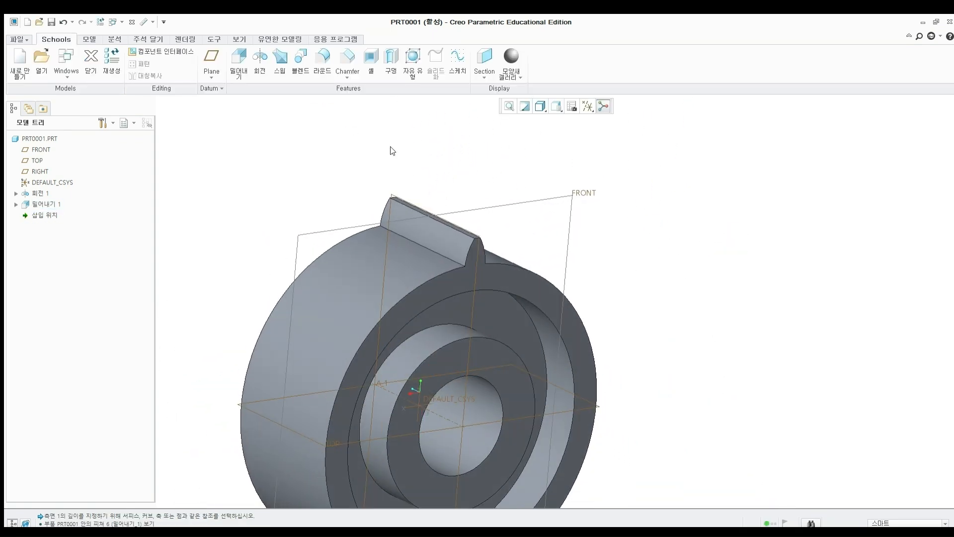
Chamfer the end edges of the tooth tip with a D x D distance of 1 mm.
{"action": "left_click", "coordinate": [347, 61]}
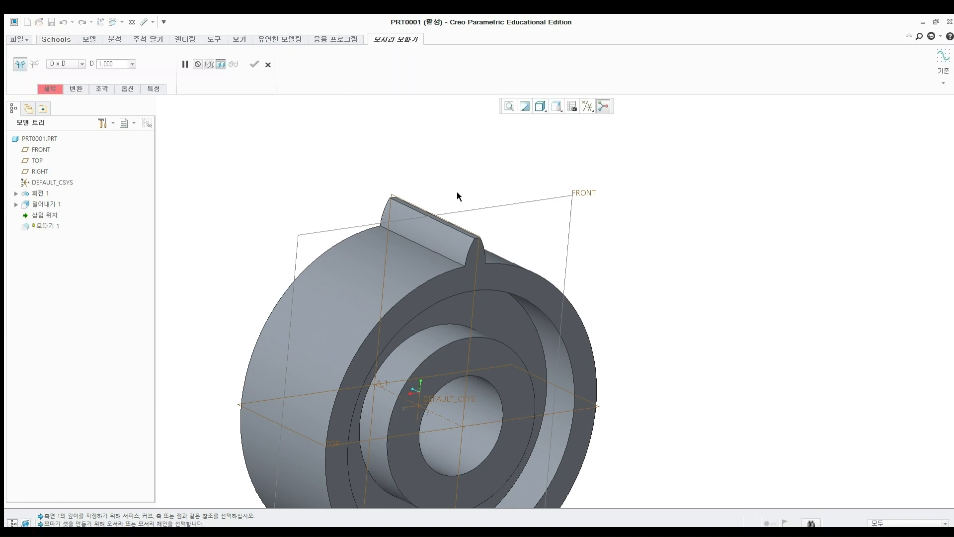
{"action": "scroll", "coordinate": [440, 198], "scroll_direction": "down", "scroll_amount": 5}
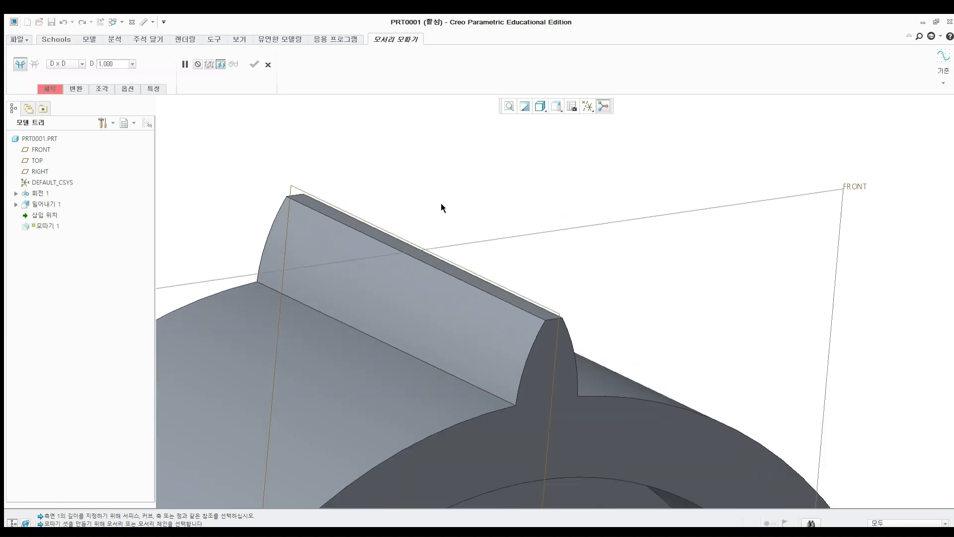
{"action": "left_click", "coordinate": [547, 315]}
{"action": "scroll", "coordinate": [337, 207], "scroll_direction": "down", "scroll_amount": 3}
{"action": "scroll", "coordinate": [333, 186], "scroll_direction": "up", "scroll_amount": 5}
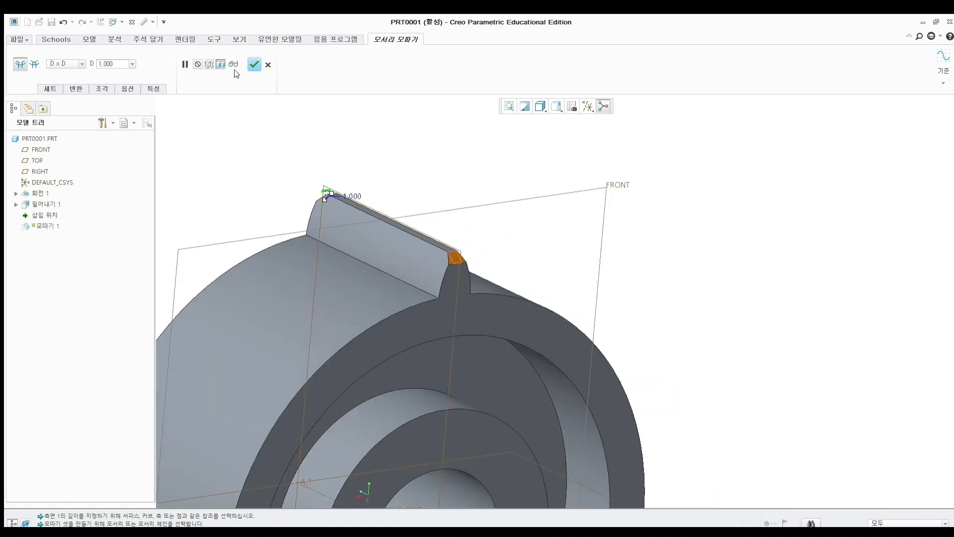
{"action": "left_click", "coordinate": [254, 64]}
{"action": "scroll", "coordinate": [472, 204], "scroll_direction": "up", "scroll_amount": 4}
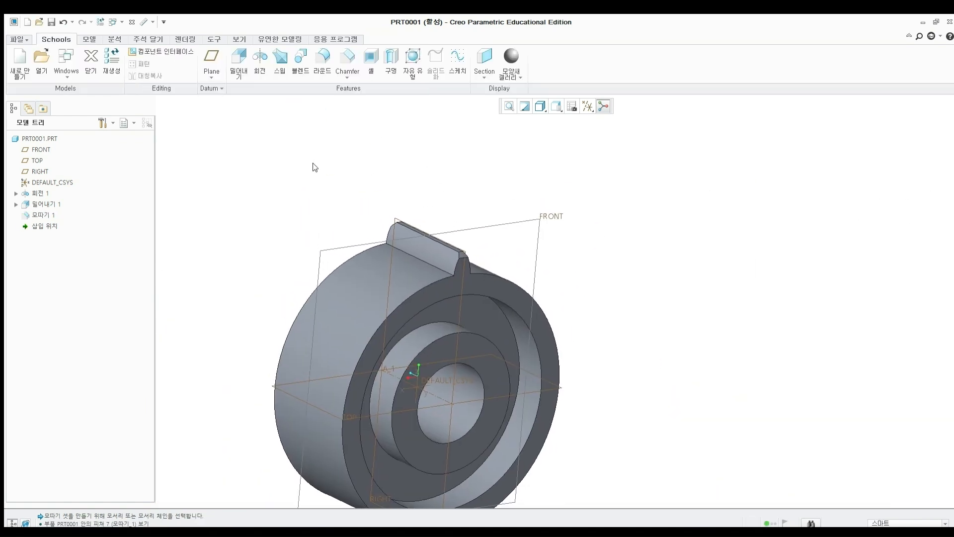
Pattern the tooth extrusion and its chamfer together around the bore axis with 30 instances spaced 360/30 degrees apart.
{"action": "left_click", "coordinate": [47, 204]}
{"action": "left_click", "coordinate": [45, 215], "text": "ctrl"}
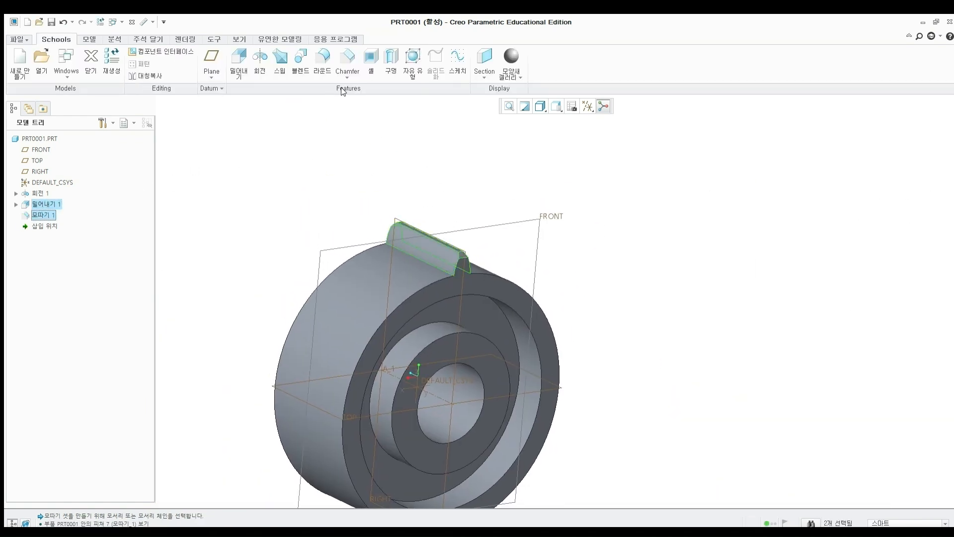
{"action": "left_click", "coordinate": [88, 39]}
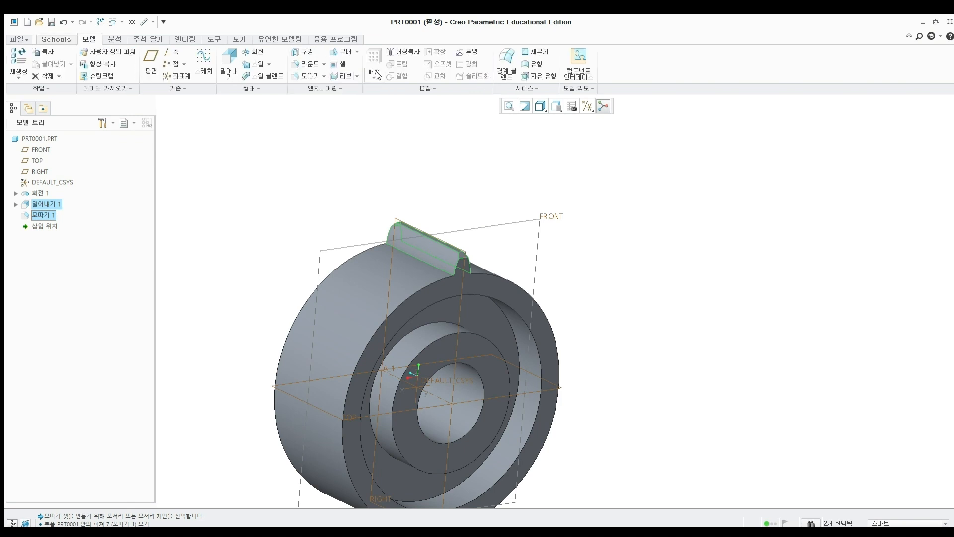
{"action": "left_click", "coordinate": [373, 67]}
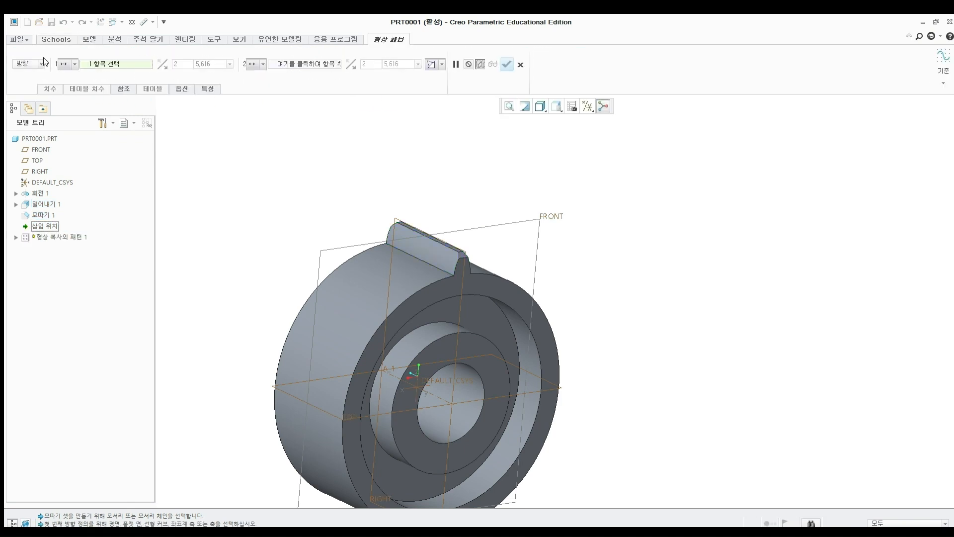
{"action": "left_click", "coordinate": [42, 63]}
{"action": "left_click", "coordinate": [26, 82]}
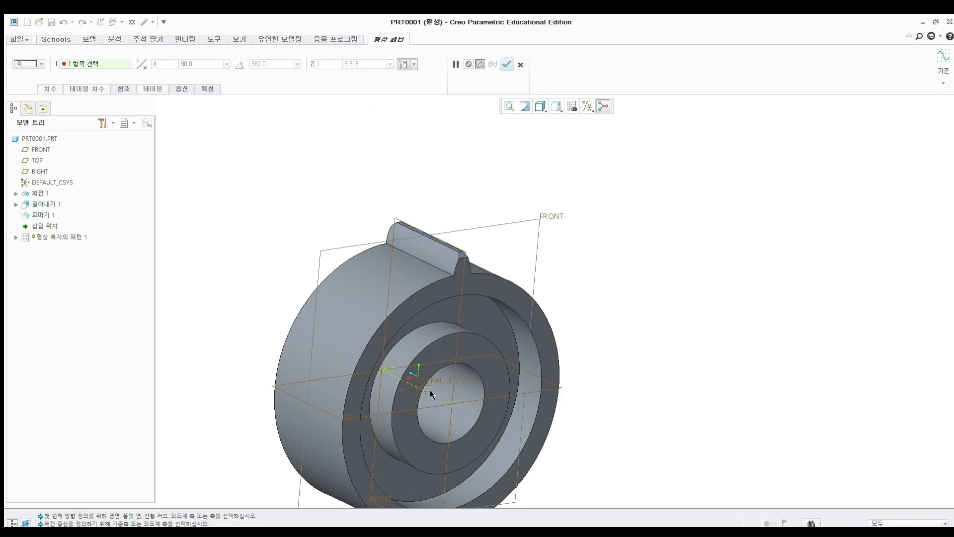
{"action": "left_click", "coordinate": [430, 390]}
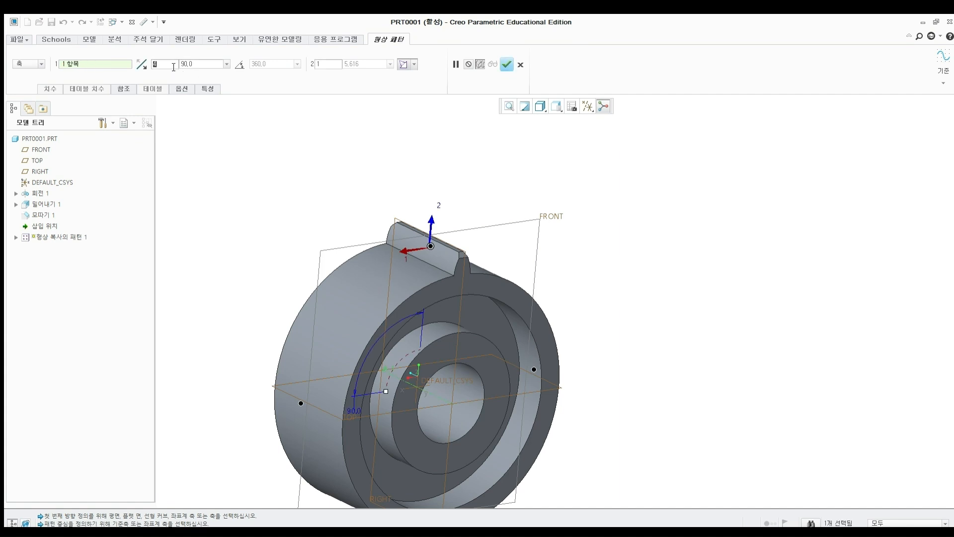
{"action": "type", "text": "30"}
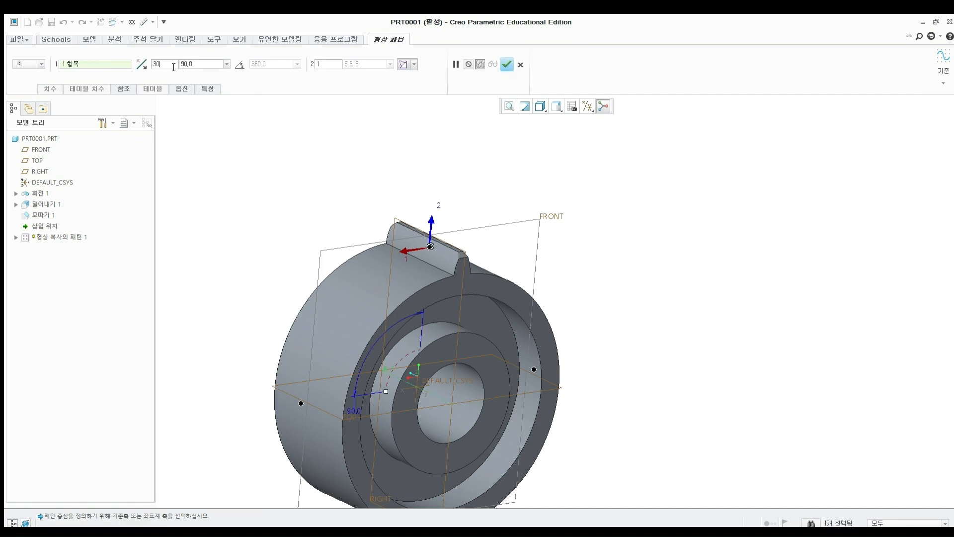
{"action": "type", "text": "360/30"}
{"action": "key", "text": "Return"}
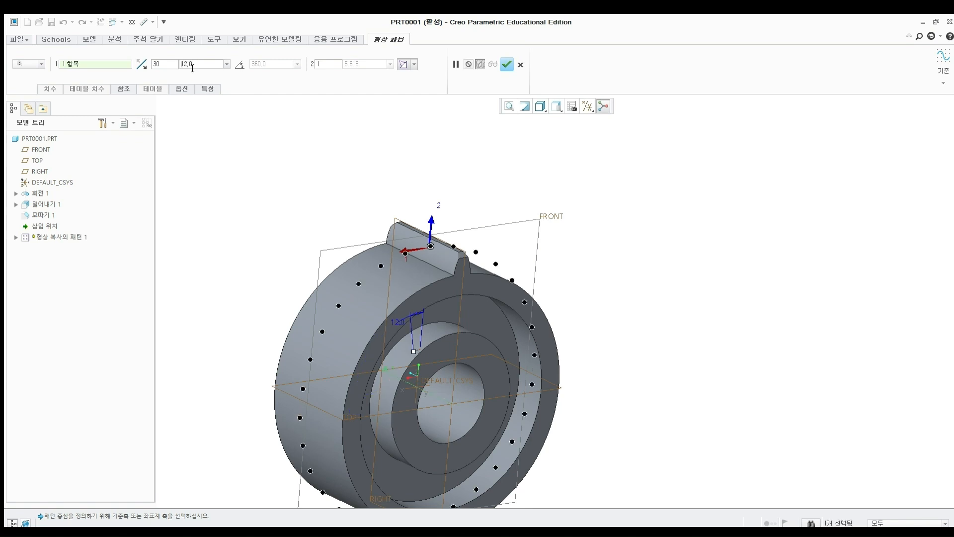
{"action": "left_click", "coordinate": [505, 64]}
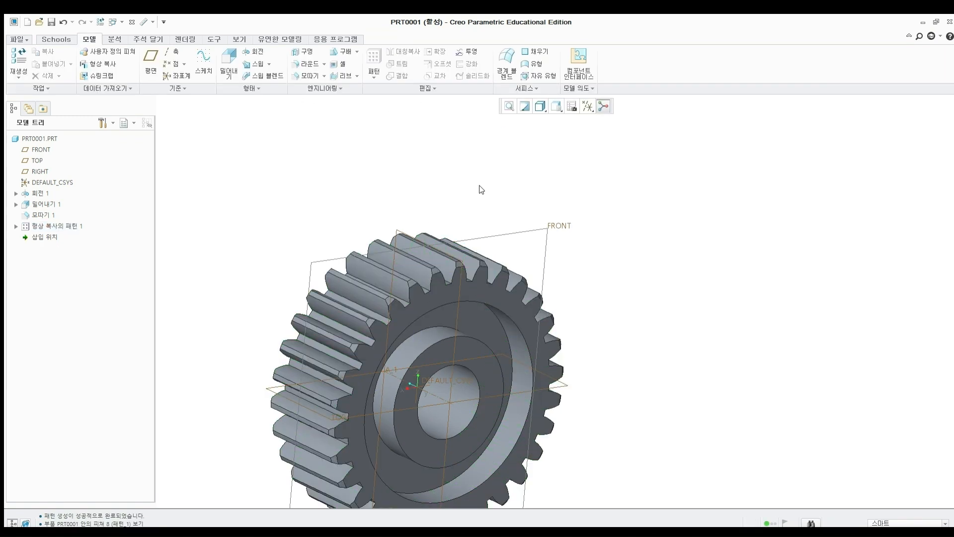
Start an extrude sketch on the hub's front face and draw a center rectangle about 5.6 mm high above the bore.
{"action": "left_click", "coordinate": [229, 62]}
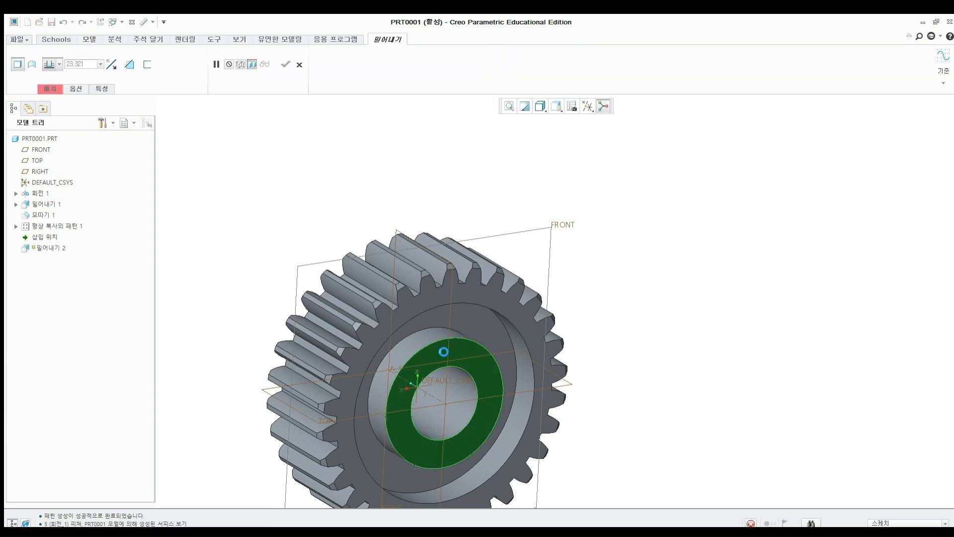
{"action": "left_click", "coordinate": [444, 352]}
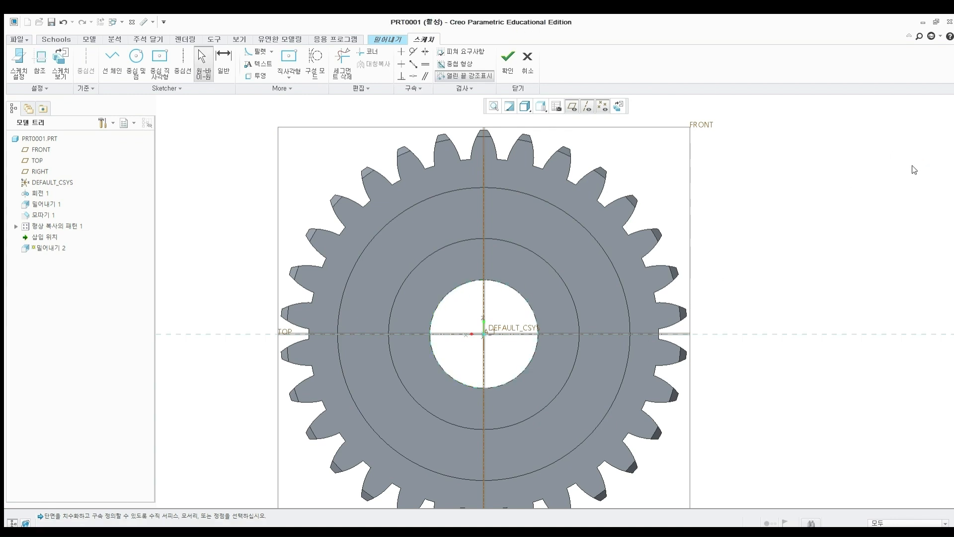
{"action": "left_click", "coordinate": [291, 61]}
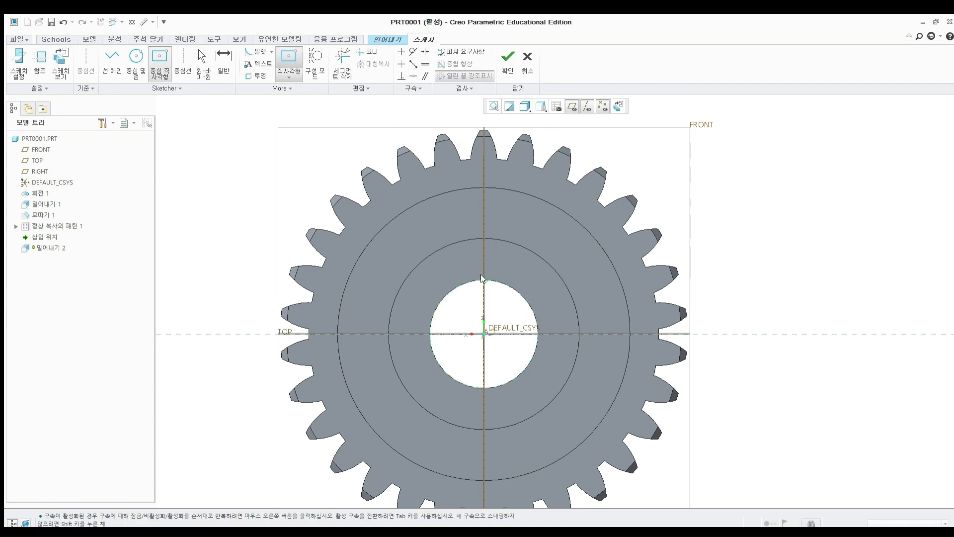
{"action": "left_click", "coordinate": [513, 231]}
{"action": "left_click", "coordinate": [532, 246]}
{"action": "middle_click", "coordinate": [554, 220]}
Add a vertical centerline through the gear center and constrain the rectangle's center onto it and the bore's upper edge.
{"action": "left_click", "coordinate": [183, 62]}
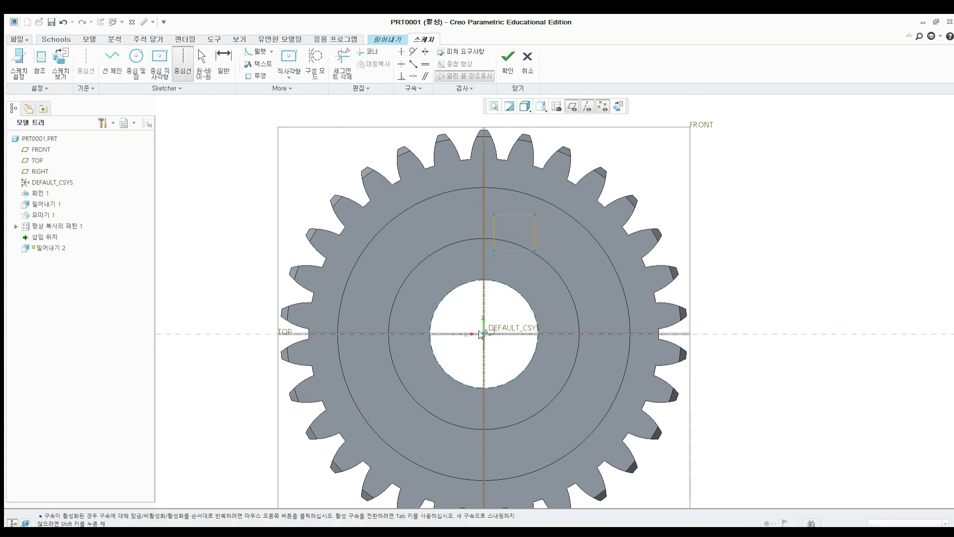
{"action": "left_click", "coordinate": [483, 288]}
{"action": "middle_click", "coordinate": [557, 266]}
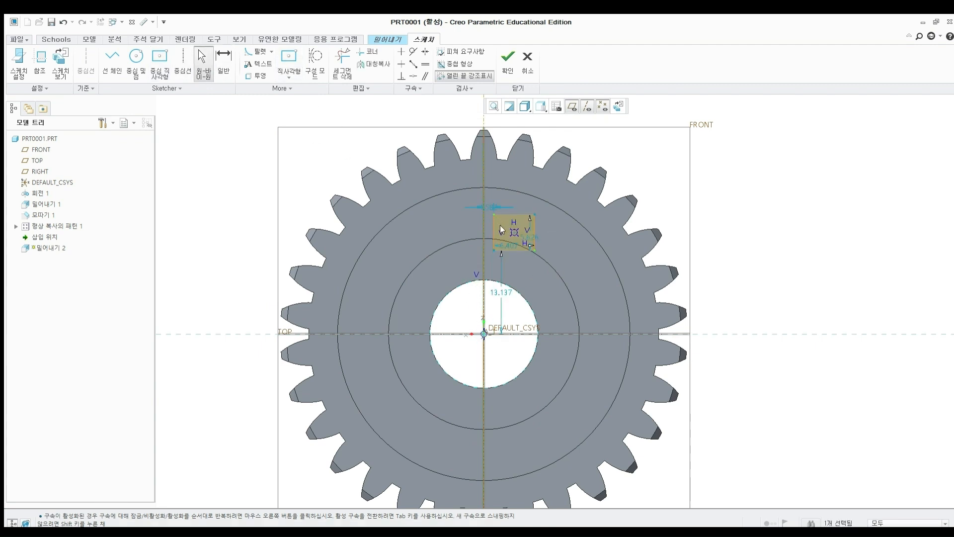
{"action": "left_click", "coordinate": [413, 76]}
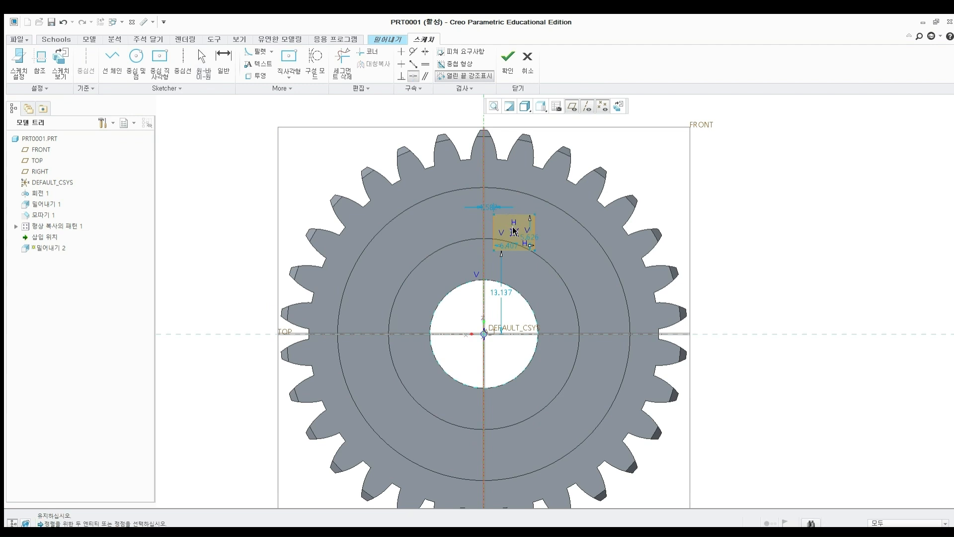
{"action": "left_click", "coordinate": [515, 230]}
{"action": "left_click", "coordinate": [486, 232]}
{"action": "left_click", "coordinate": [481, 230]}
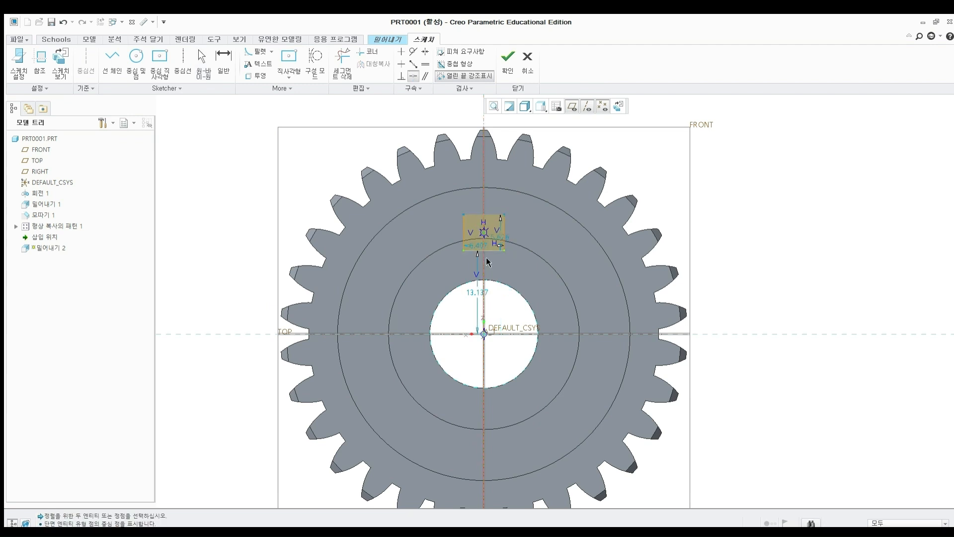
{"action": "left_click", "coordinate": [492, 283]}
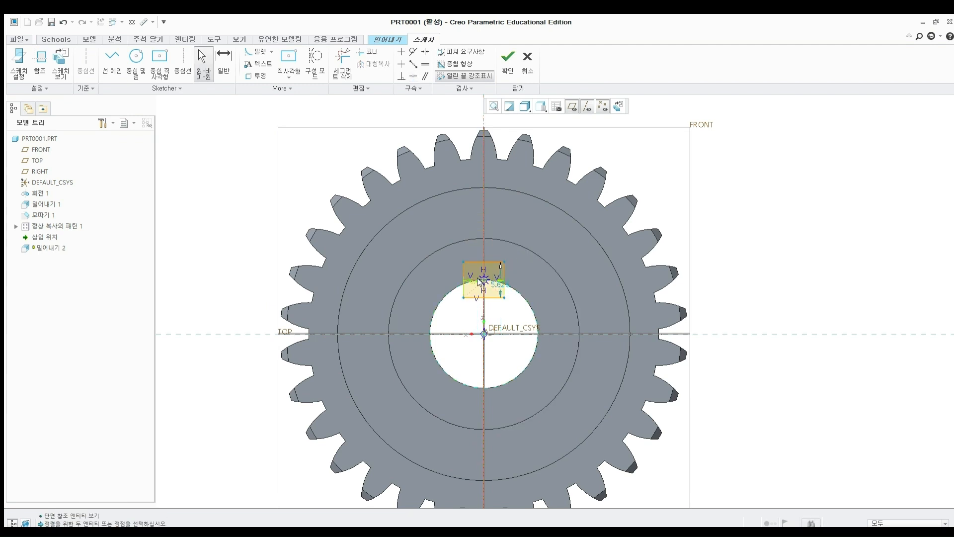
Set the keyway rectangle's width and height to 5 mm each.
{"action": "left_click_drag", "start_coordinate": [473, 307], "coordinate": [476, 311]}
{"action": "double_click", "coordinate": [476, 311]}
{"action": "type", "text": "5"}
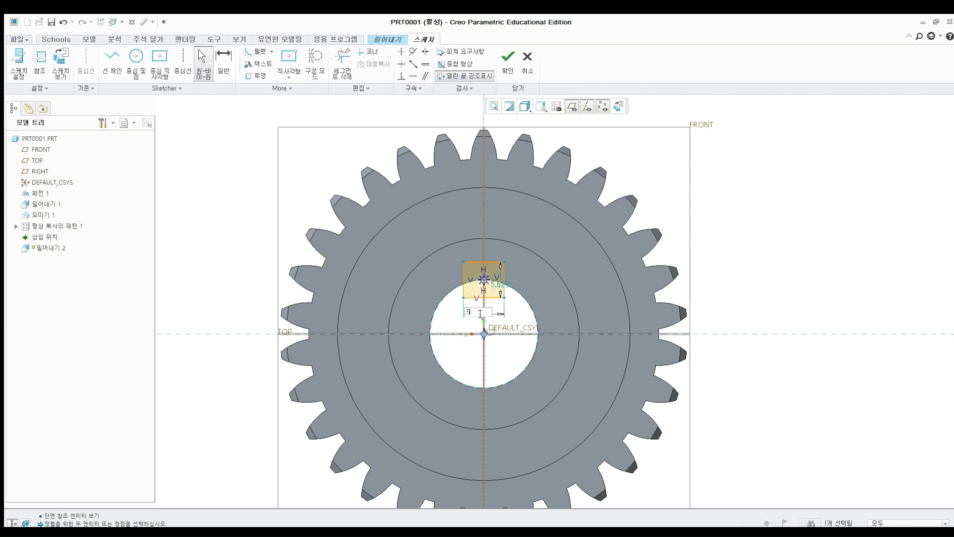
{"action": "key", "text": "Return"}
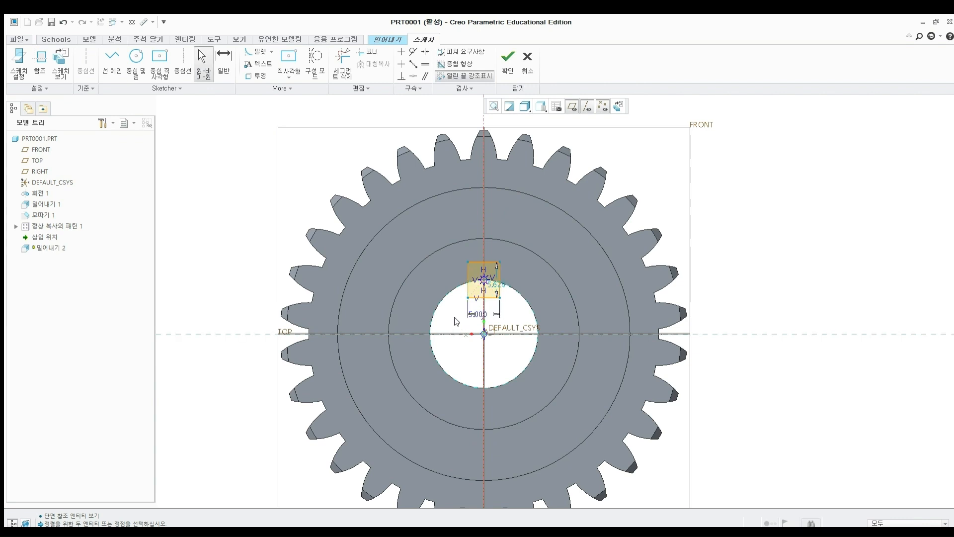
{"action": "left_click_drag", "start_coordinate": [496, 285], "coordinate": [509, 279]}
{"action": "double_click", "coordinate": [511, 280]}
{"action": "type", "text": "5"}
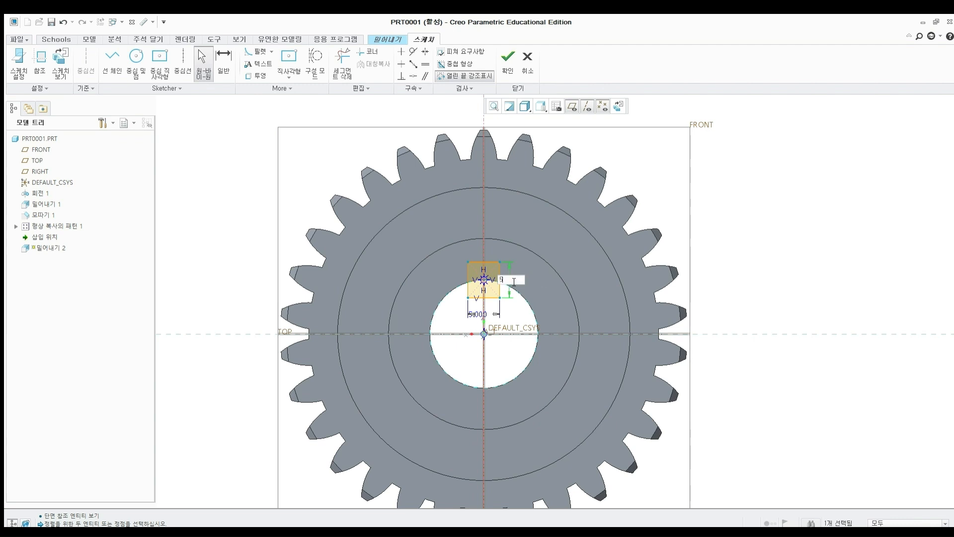
{"action": "key", "text": "Return"}
Dimension the keyway's upper edge from the bore's lowest point as 19.3 mm, deleting the conflicting rectangle height dimension.
{"action": "left_click", "coordinate": [224, 58]}
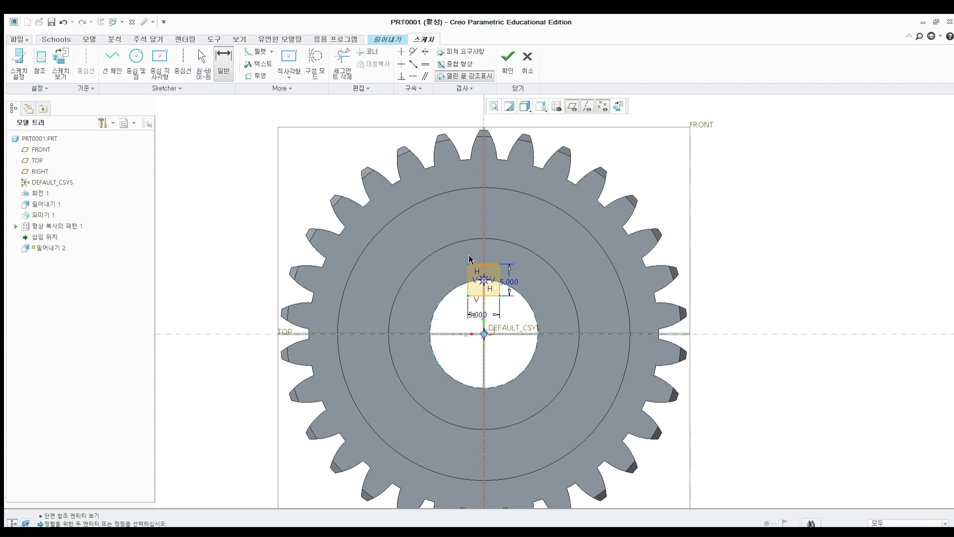
{"action": "left_click", "coordinate": [472, 386]}
{"action": "middle_click", "coordinate": [402, 312]}
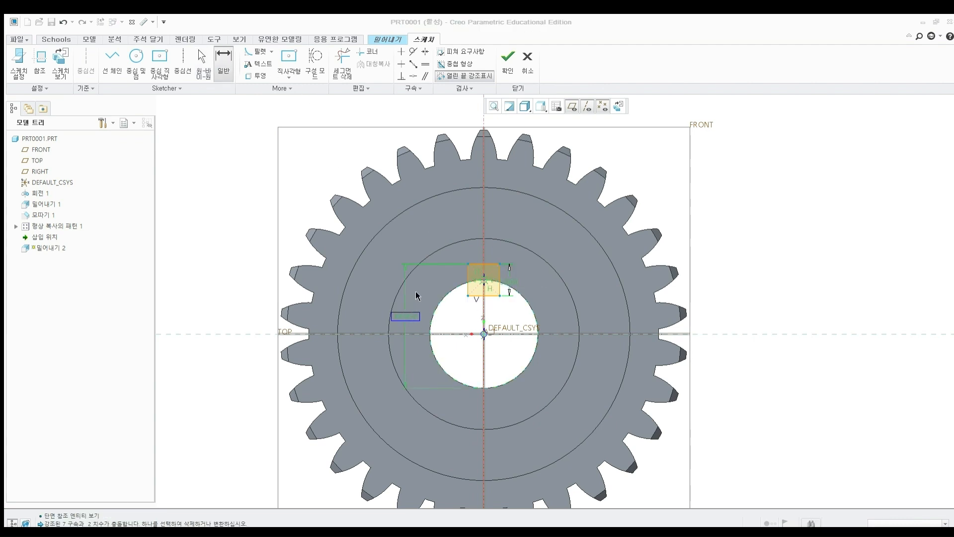
{"action": "left_click", "coordinate": [794, 75]}
{"action": "left_click", "coordinate": [802, 111]}
{"action": "type", "text": "19.3"}
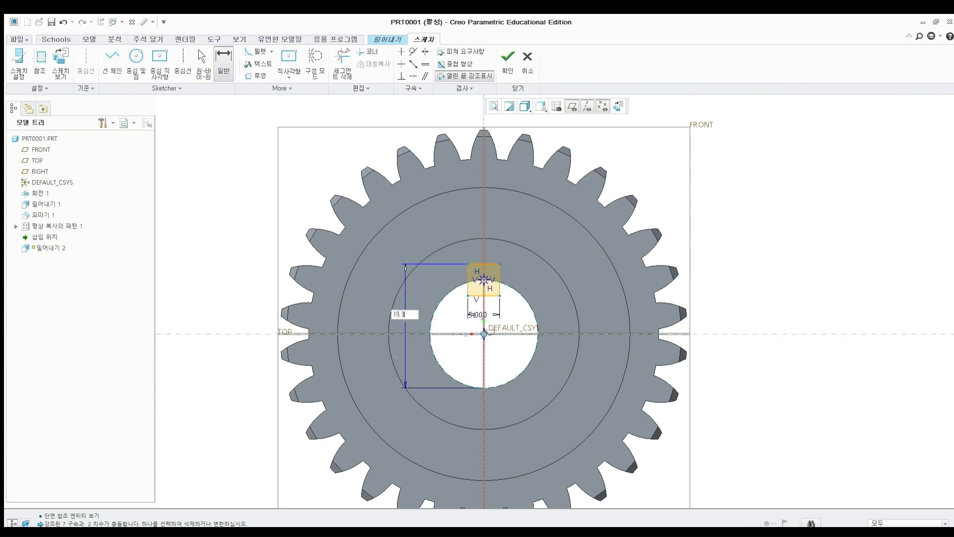
{"action": "key", "text": "Return"}
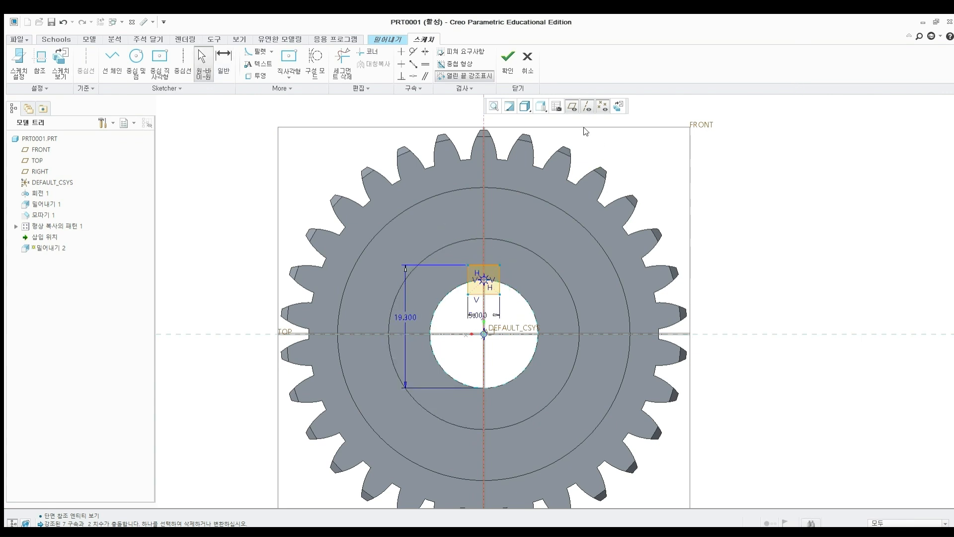
Finish the keyway sketch and extrude it as a material-removing cut up to the hub's opposite end face.
{"action": "left_click", "coordinate": [508, 58]}
{"action": "middle_click_drag", "start_coordinate": [493, 203], "coordinate": [586, 237]}
{"action": "left_click", "coordinate": [124, 63]}
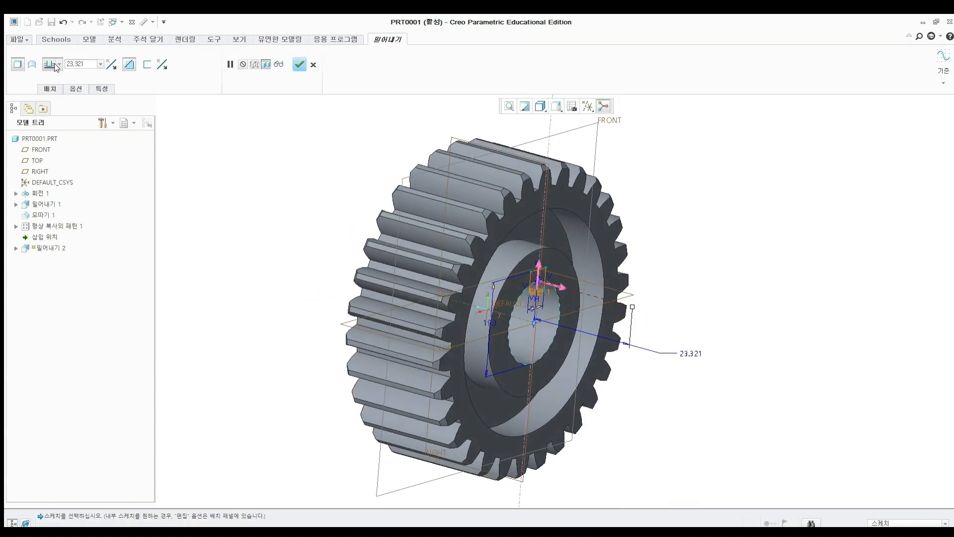
{"action": "left_click", "coordinate": [44, 140]}
{"action": "middle_click_drag", "start_coordinate": [310, 168], "coordinate": [413, 191]}
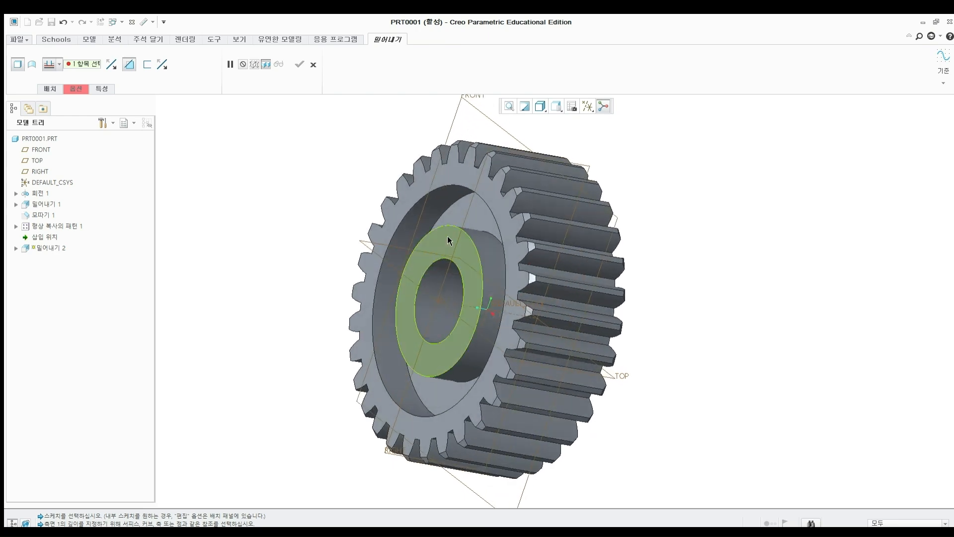
{"action": "left_click", "coordinate": [450, 238]}
{"action": "middle_click_drag", "start_coordinate": [500, 225], "coordinate": [377, 189]}
{"action": "left_click", "coordinate": [300, 64]}
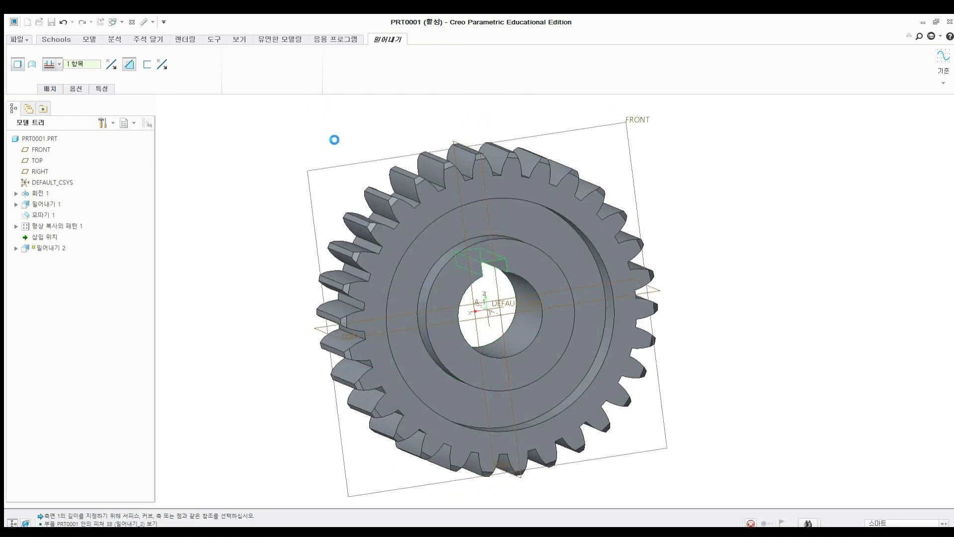
{"action": "middle_click_drag", "start_coordinate": [420, 145], "coordinate": [328, 140]}
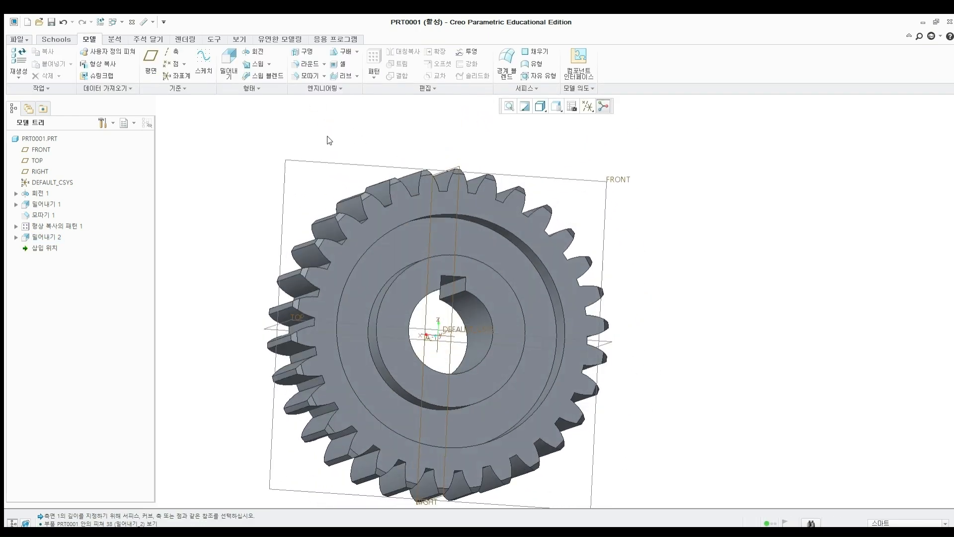
Round the inner corner edges of the recess between hub and rim with a 3 mm radius.
{"action": "left_click", "coordinate": [309, 64]}
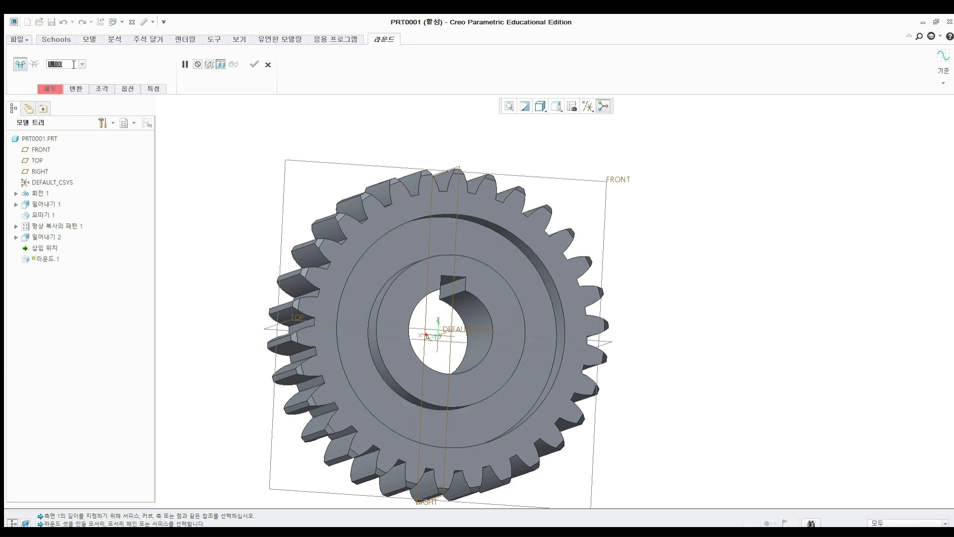
{"action": "type", "text": "3"}
{"action": "key", "text": "Return"}
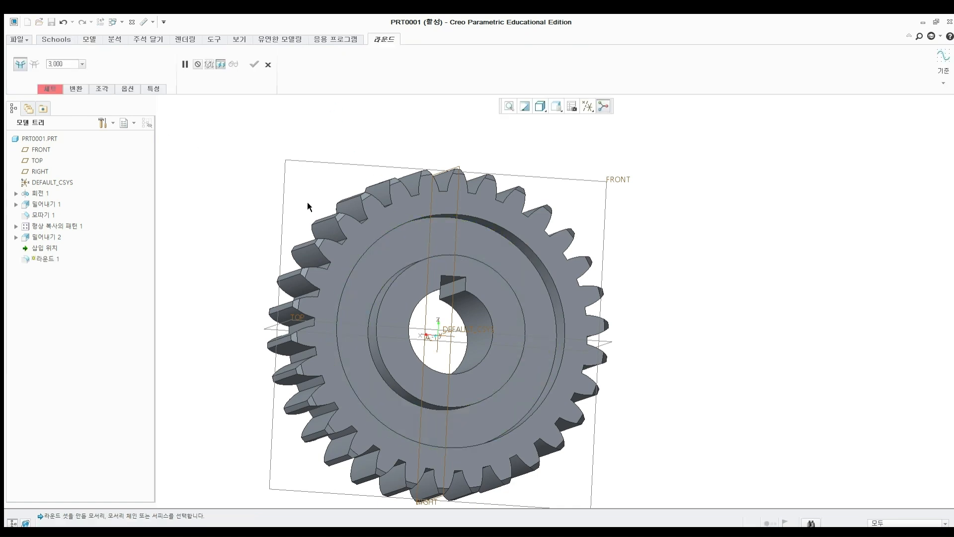
{"action": "scroll", "coordinate": [395, 228], "scroll_direction": "down", "scroll_amount": 3}
{"action": "middle_click_drag", "start_coordinate": [400, 231], "coordinate": [430, 250]}
{"action": "left_click", "coordinate": [392, 218]}
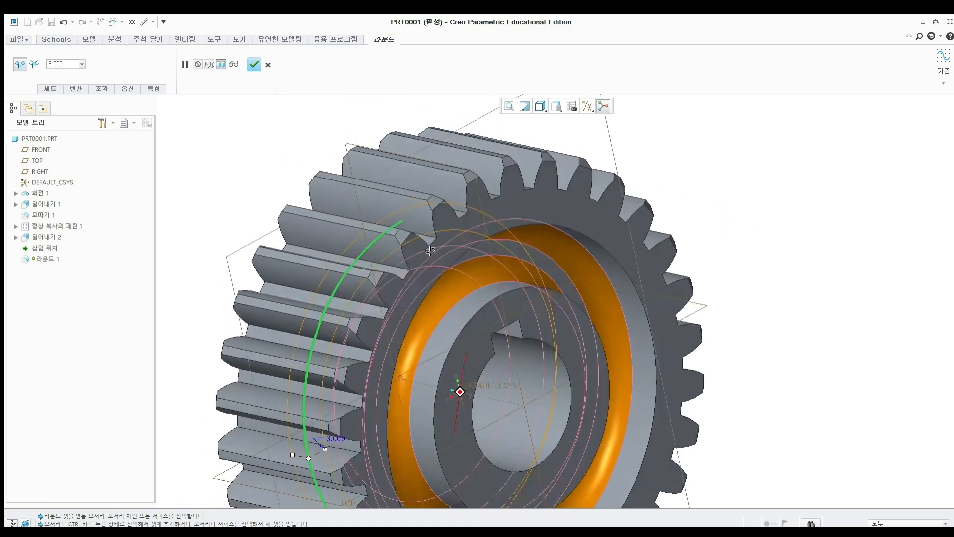
{"action": "left_click", "coordinate": [254, 64]}
{"action": "key", "text": "ctrl+d"}
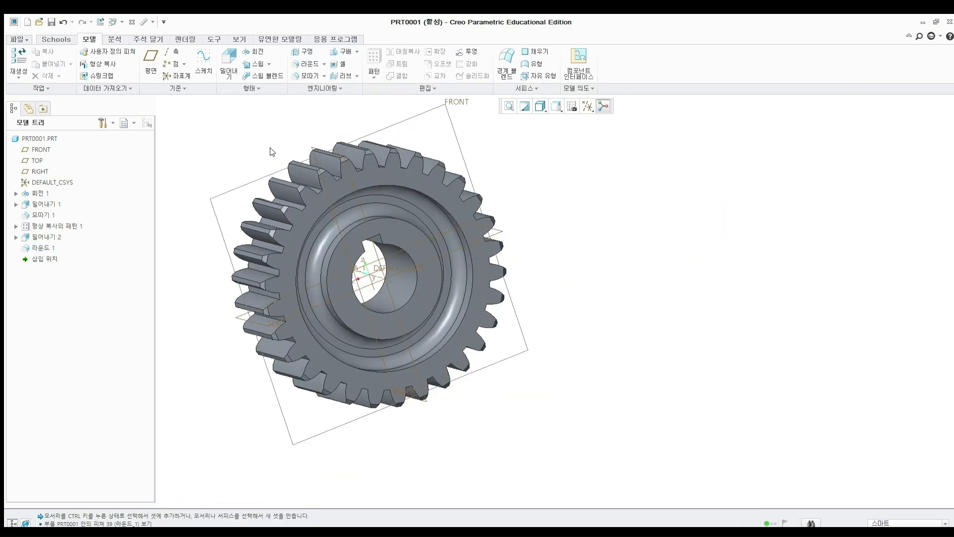
Chamfer the bore's circular edges on both end faces of the hub by 1 mm, using the D x D scheme.
{"action": "left_click", "coordinate": [309, 76]}
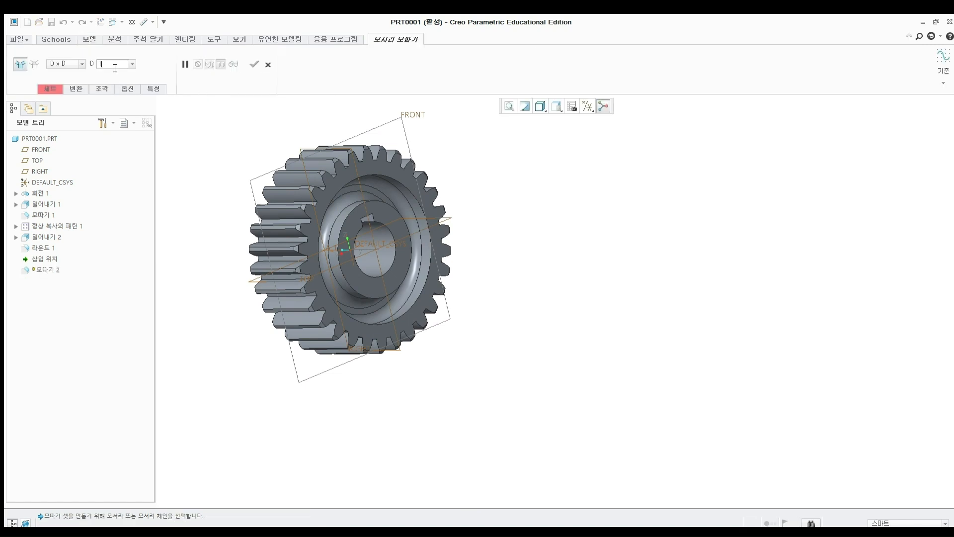
{"action": "left_click", "coordinate": [390, 229]}
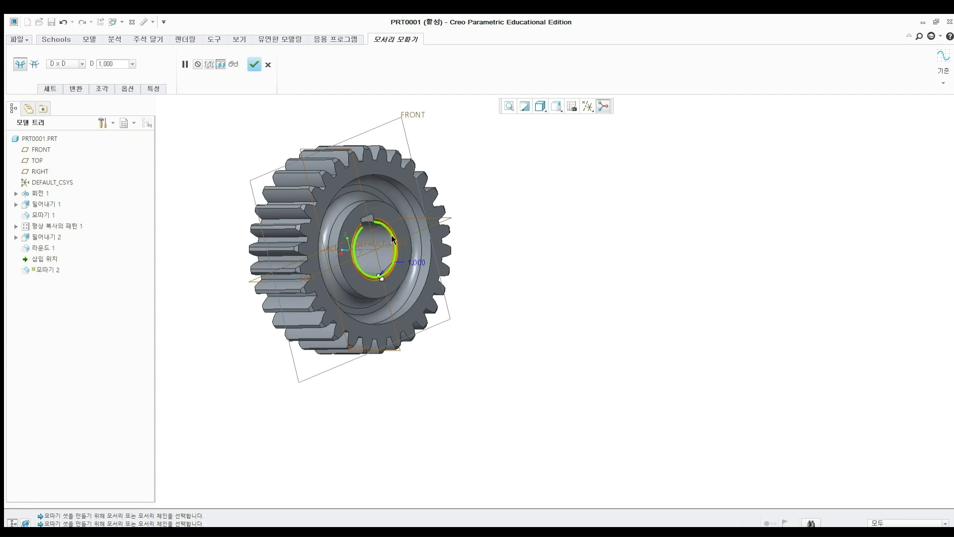
{"action": "scroll", "coordinate": [391, 233], "scroll_direction": "down", "scroll_amount": 4}
{"action": "middle_click_drag", "start_coordinate": [391, 233], "coordinate": [234, 262]}
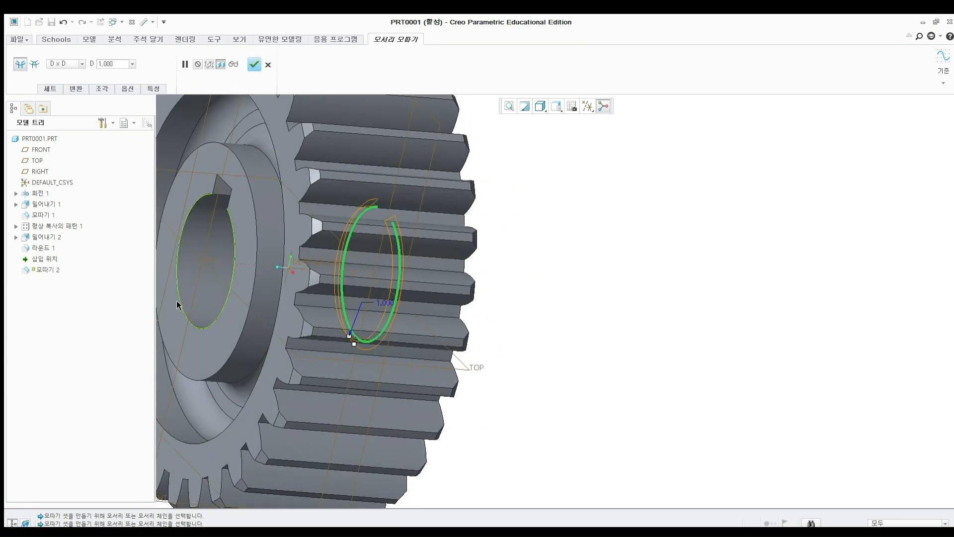
{"action": "left_click", "coordinate": [234, 262]}
{"action": "scroll", "coordinate": [413, 302], "scroll_direction": "up", "scroll_amount": 4}
{"action": "left_click", "coordinate": [252, 63]}
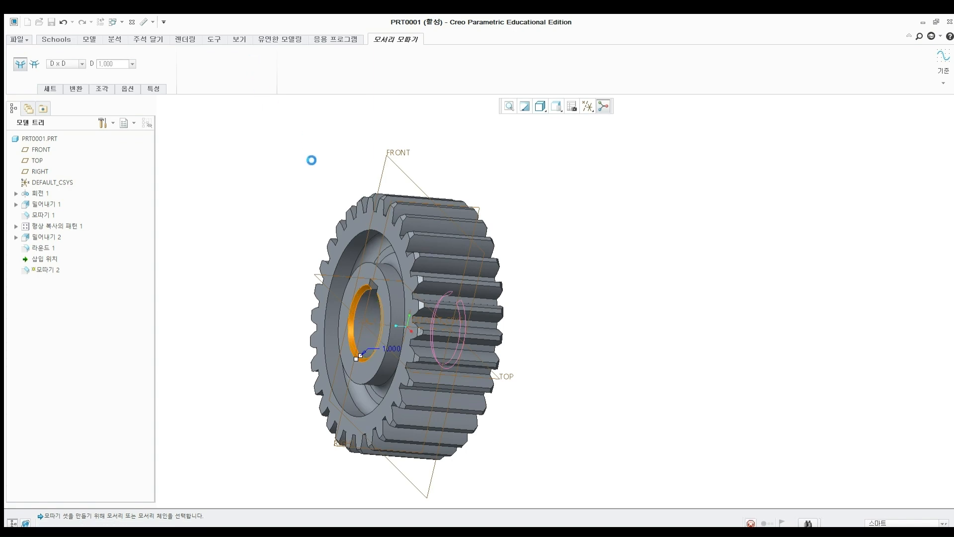
Return the gear to the standard orientation, toggle the datum display and examine the finished model.
{"action": "key", "text": "ctrl+d"}
{"action": "left_click", "coordinate": [584, 107]}
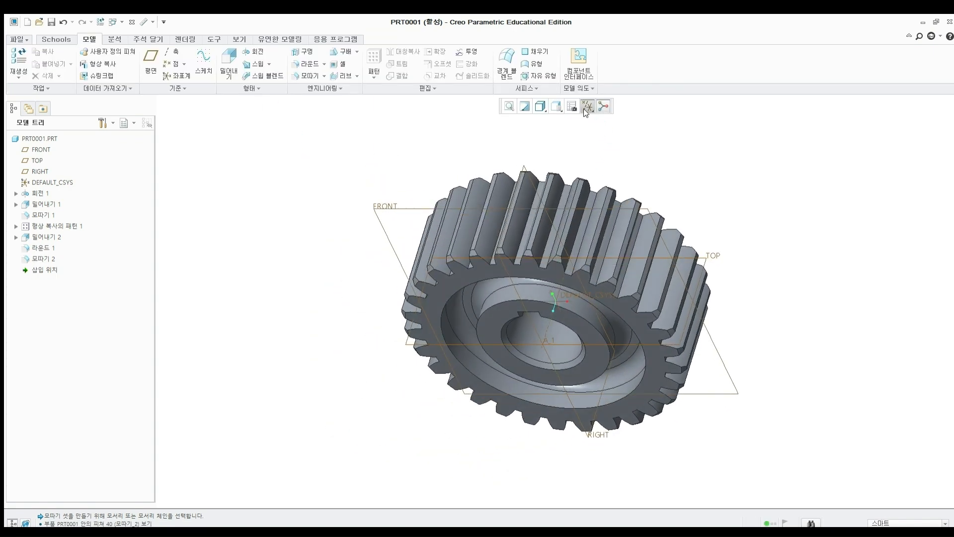
{"action": "left_click", "coordinate": [584, 120]}
{"action": "mouse_move", "coordinate": [548, 215]}
{"action": "middle_mouse_down"}
{"action": "mouse_move", "coordinate": [596, 214]}
{"action": "mouse_move", "coordinate": [645, 180]}
{"action": "mouse_move", "coordinate": [699, 219]}
{"action": "mouse_move", "coordinate": [618, 247]}
{"action": "mouse_move", "coordinate": [564, 244]}
{"action": "middle_mouse_up"}
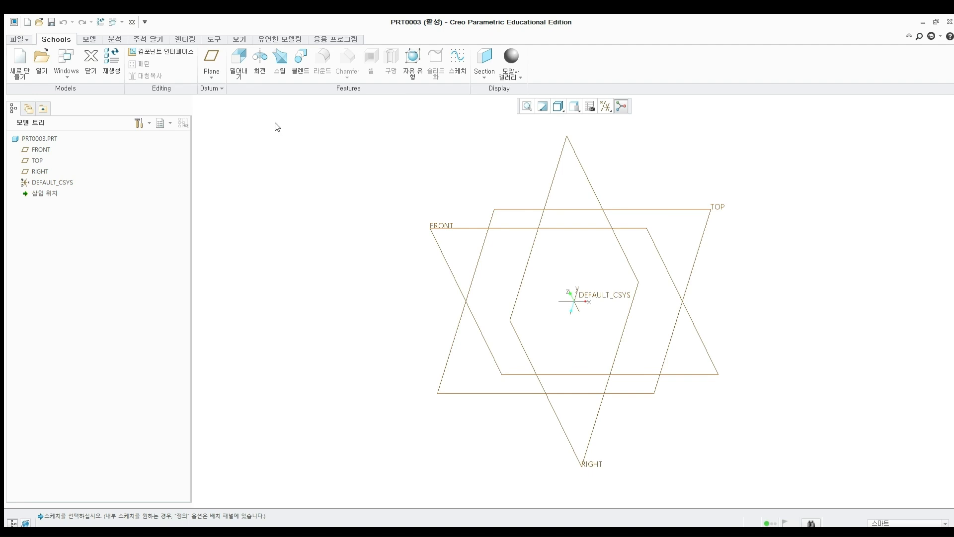
In the empty PRT0003 part, start a revolve sketch on the TOP plane and draw a horizontal centerline through the origin.
{"action": "left_click", "coordinate": [259, 59]}
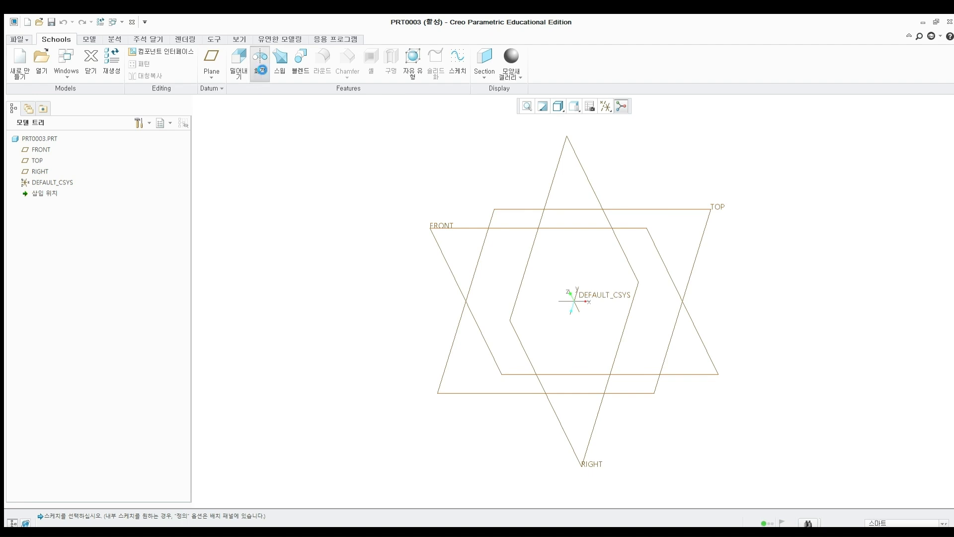
{"action": "left_click", "coordinate": [508, 207]}
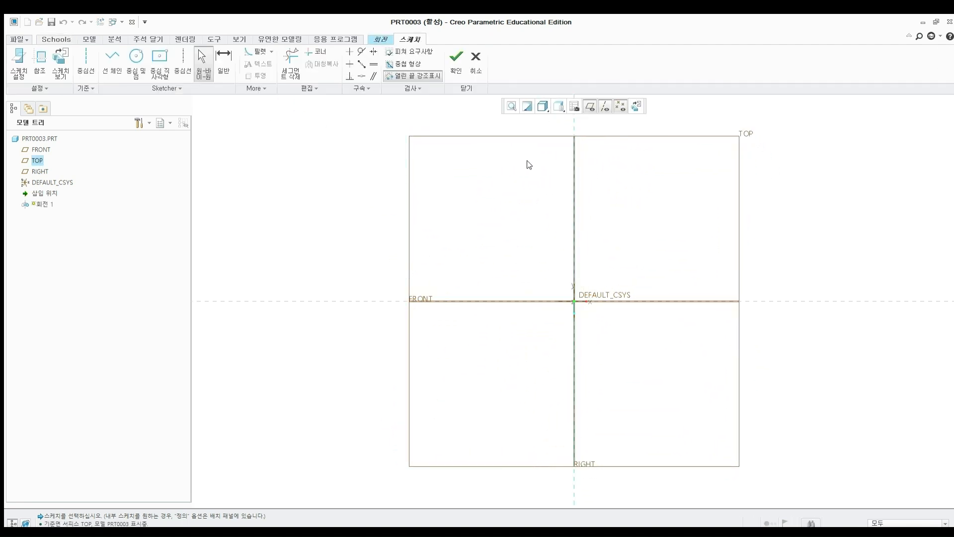
{"action": "left_click", "coordinate": [89, 58]}
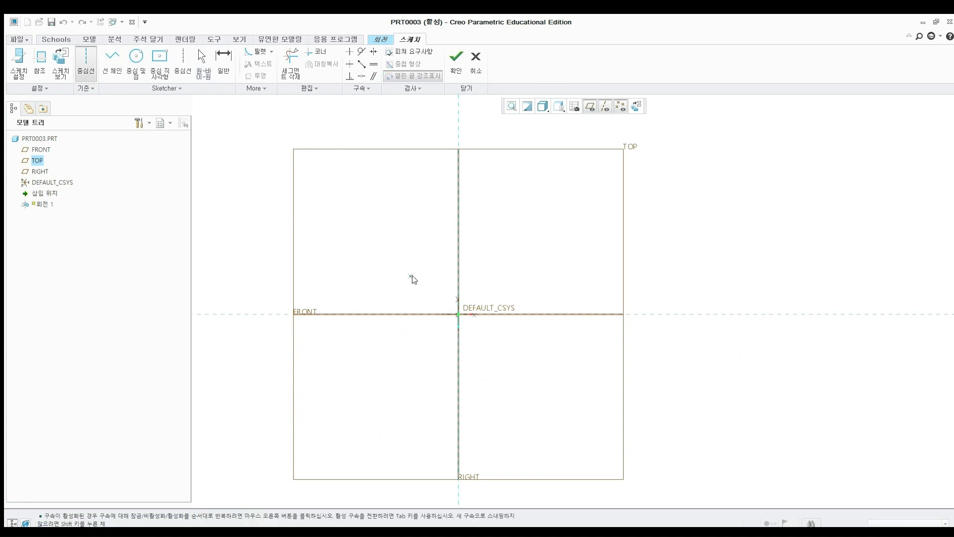
{"action": "left_click", "coordinate": [458, 314]}
{"action": "left_click", "coordinate": [510, 313]}
{"action": "middle_click", "coordinate": [536, 263]}
{"action": "middle_click_drag", "start_coordinate": [568, 246], "coordinate": [545, 269], "text": "shift"}
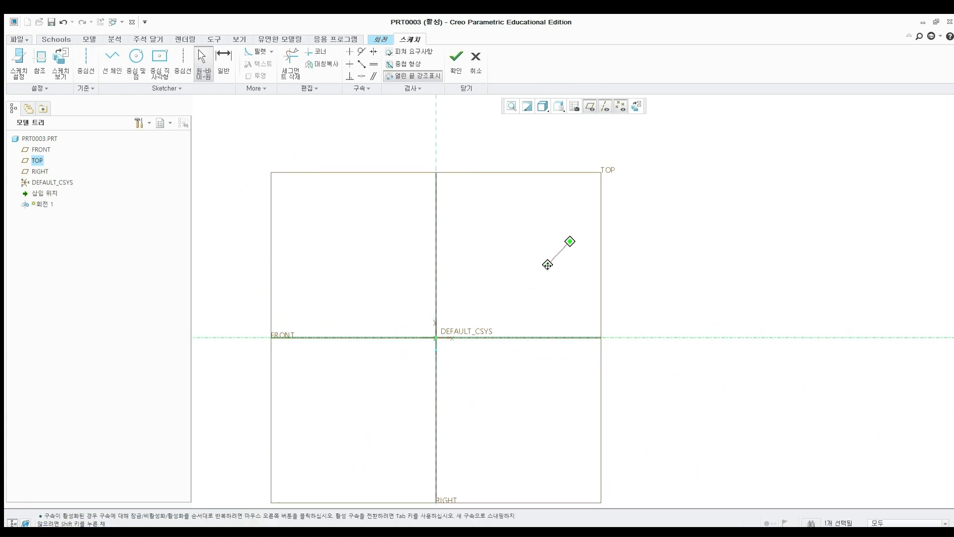
Sketch a closed rectangle above the centerline against the vertical reference, about 58.5 mm wide, spanning diameters of about 316 to 357 mm.
{"action": "left_click", "coordinate": [110, 59]}
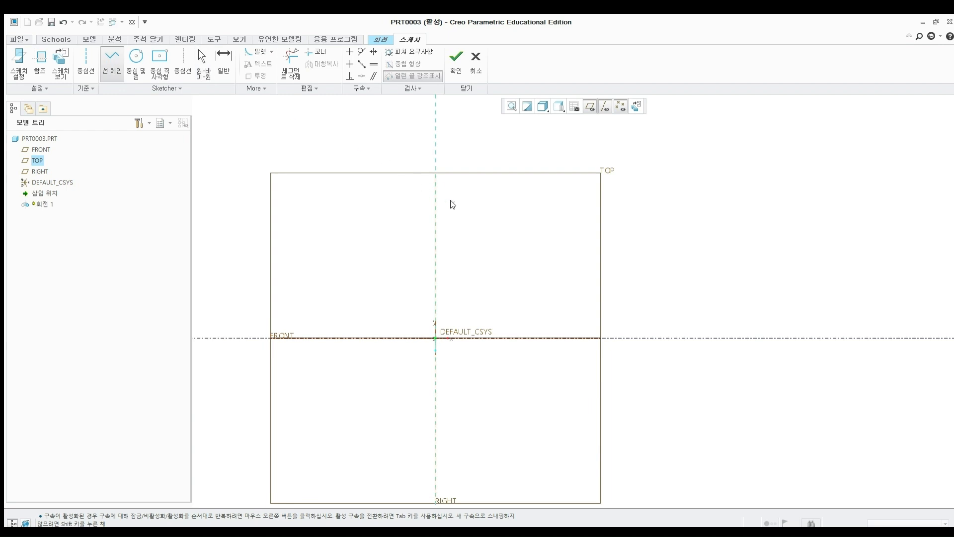
{"action": "left_click", "coordinate": [436, 235]}
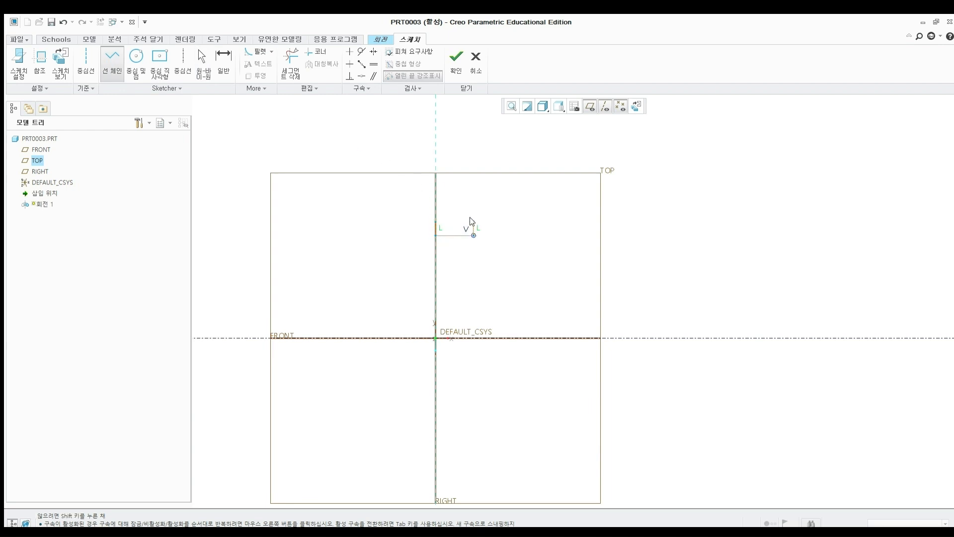
{"action": "left_click", "coordinate": [473, 222]}
{"action": "left_click", "coordinate": [436, 222]}
{"action": "middle_click", "coordinate": [466, 198]}
{"action": "middle_click", "coordinate": [464, 212]}
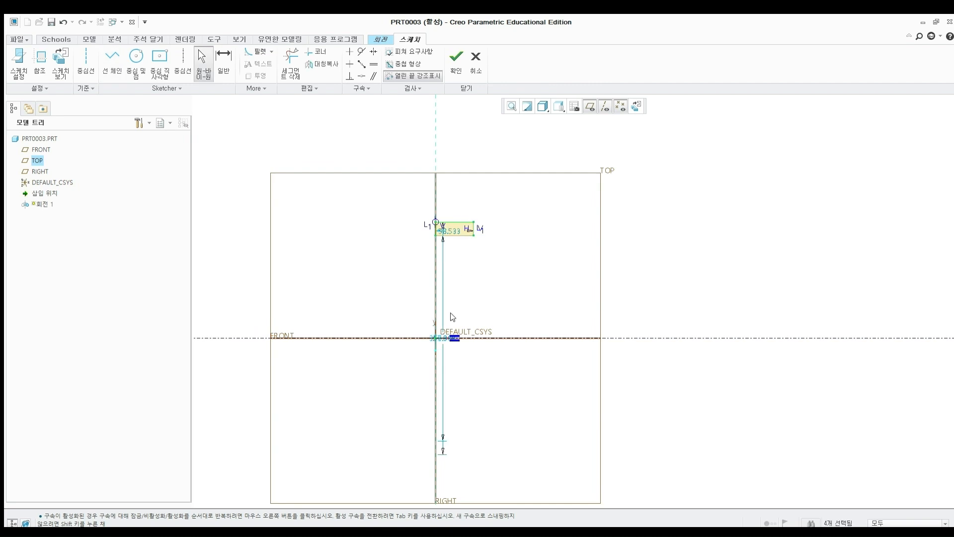
Space out the rectangle's dimensions and set the outer diameter to 26 mm, the inner diameter to 20 mm and the width to 16 mm.
{"action": "left_click_drag", "start_coordinate": [442, 336], "coordinate": [381, 325]}
{"action": "left_click_drag", "start_coordinate": [439, 337], "coordinate": [525, 318]}
{"action": "left_click_drag", "start_coordinate": [450, 231], "coordinate": [452, 209]}
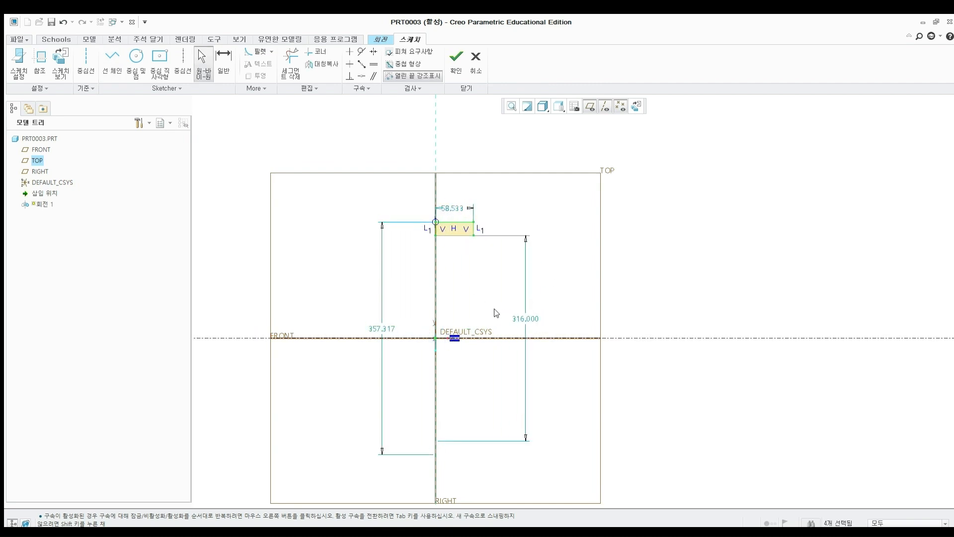
{"action": "double_click", "coordinate": [381, 328]}
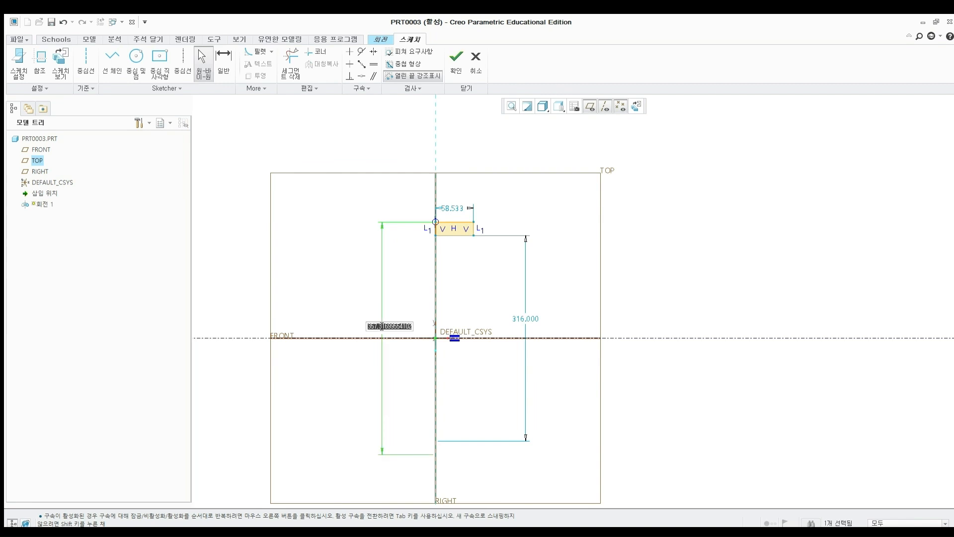
{"action": "type", "text": "2"}
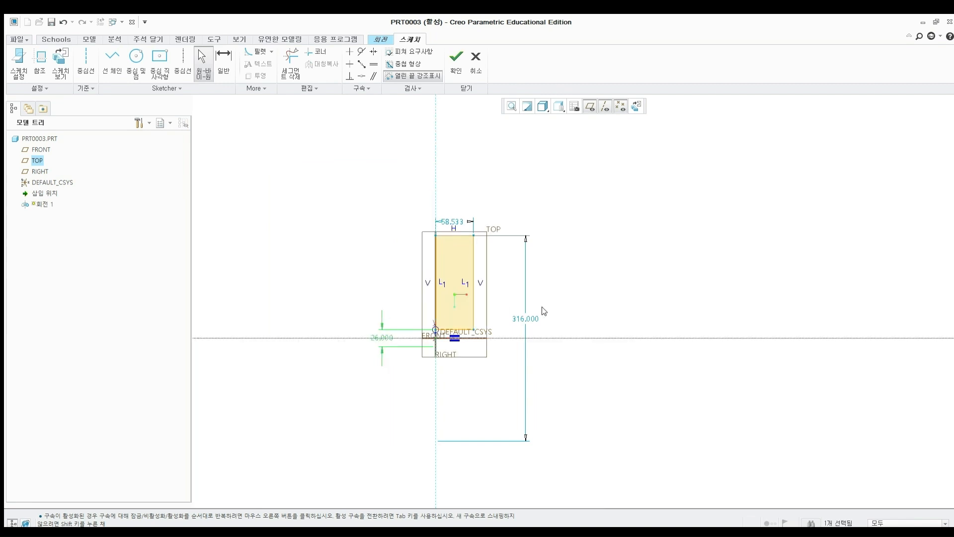
{"action": "double_click", "coordinate": [525, 319]}
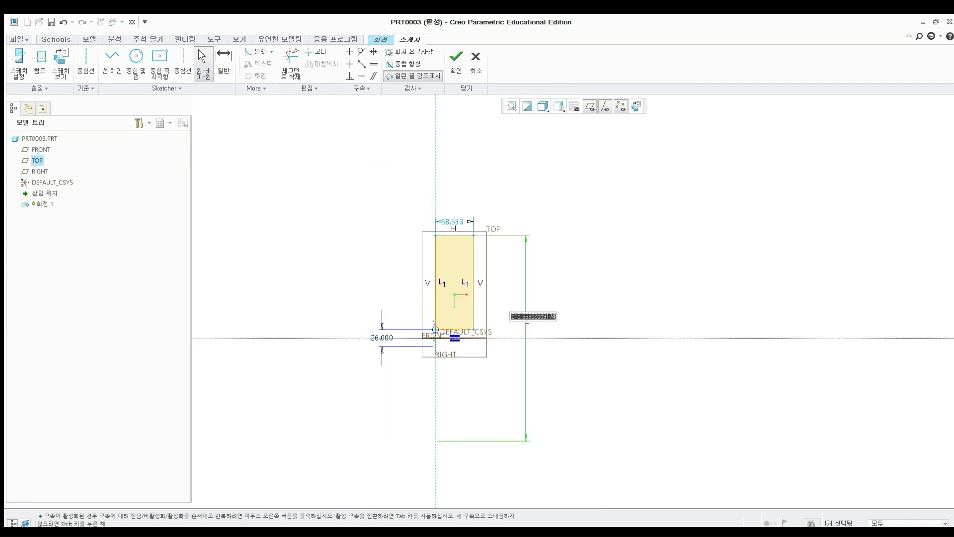
{"action": "type", "text": "20"}
{"action": "key", "text": "Return"}
{"action": "double_click", "coordinate": [451, 315]}
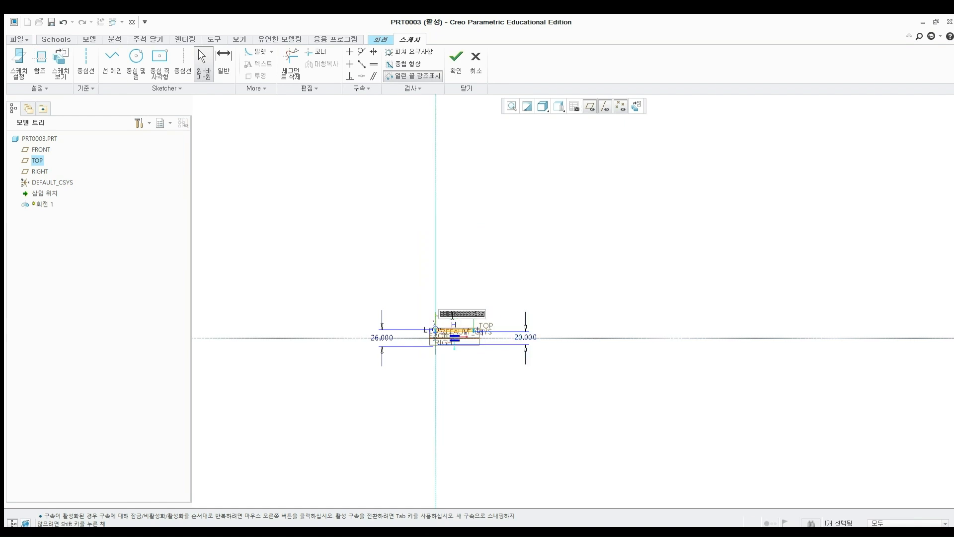
{"action": "type", "text": "16"}
{"action": "key", "text": "Return"}
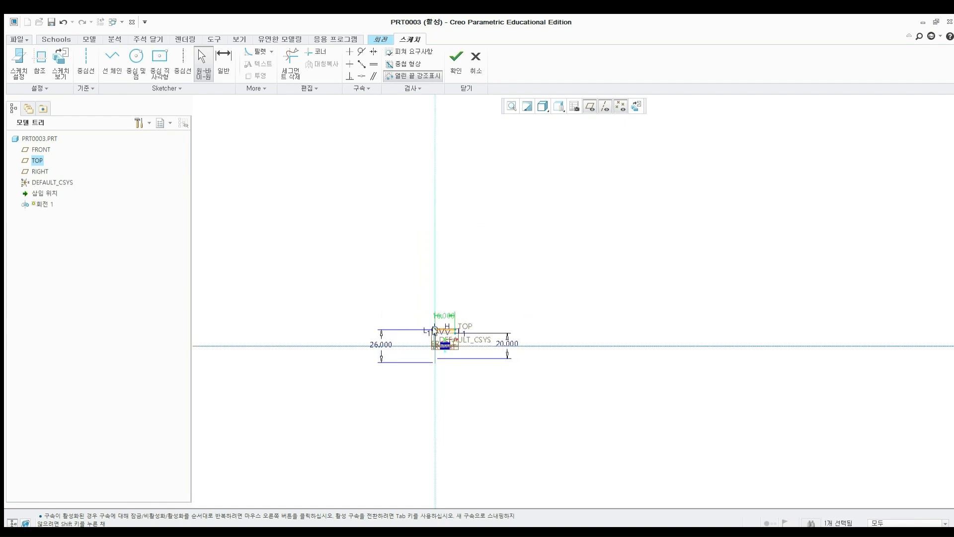
Finish the sketch and revolve it 360 degrees about the centerline into a solid ring.
{"action": "left_click", "coordinate": [453, 60]}
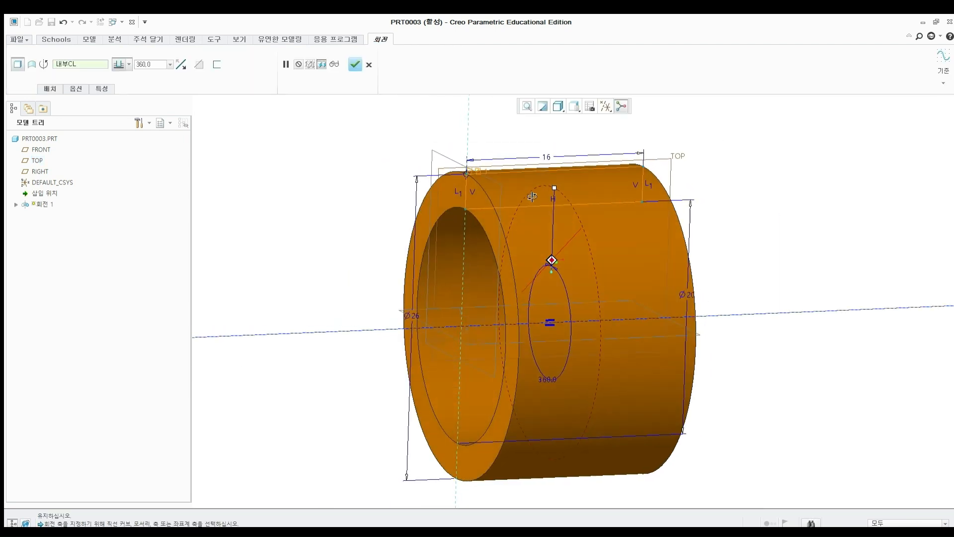
{"action": "left_click", "coordinate": [355, 64]}
{"action": "middle_click_drag", "start_coordinate": [518, 179], "coordinate": [596, 183]}
{"action": "middle_click_drag", "start_coordinate": [648, 213], "coordinate": [507, 212], "text": "shift"}
{"action": "scroll", "coordinate": [507, 212], "scroll_direction": "up", "scroll_amount": 1}
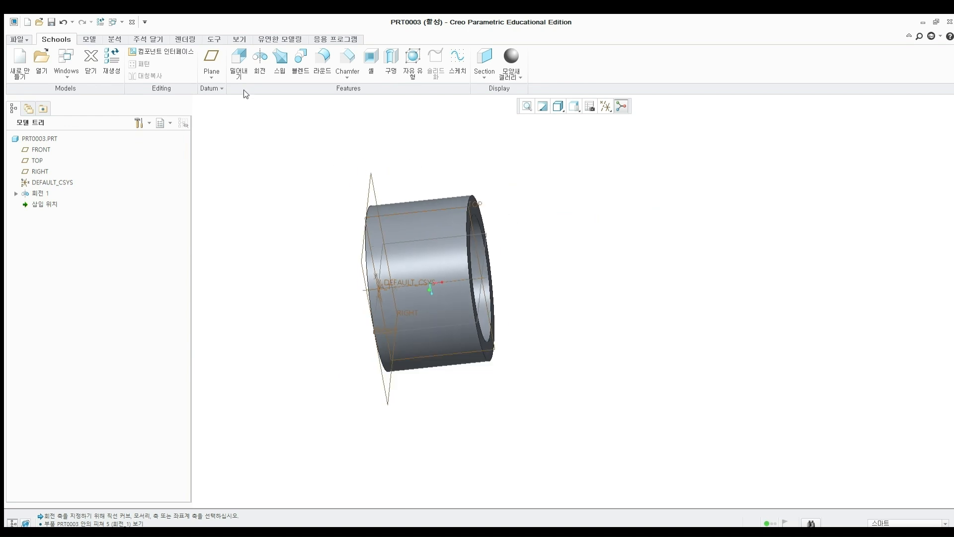
Chamfer the outer circular edge on the ring's end opposite the RIGHT plane by 3 mm.
{"action": "left_click", "coordinate": [344, 69]}
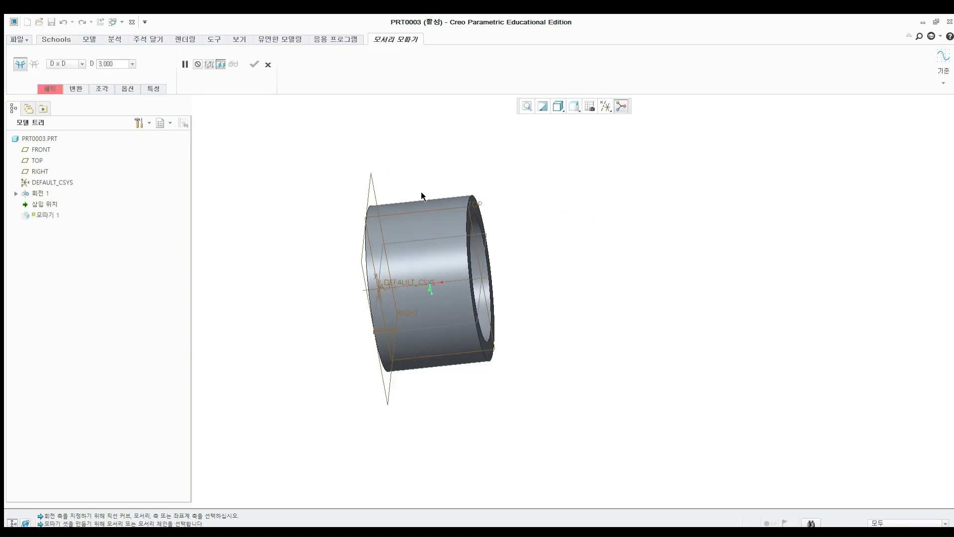
{"action": "left_click", "coordinate": [494, 214]}
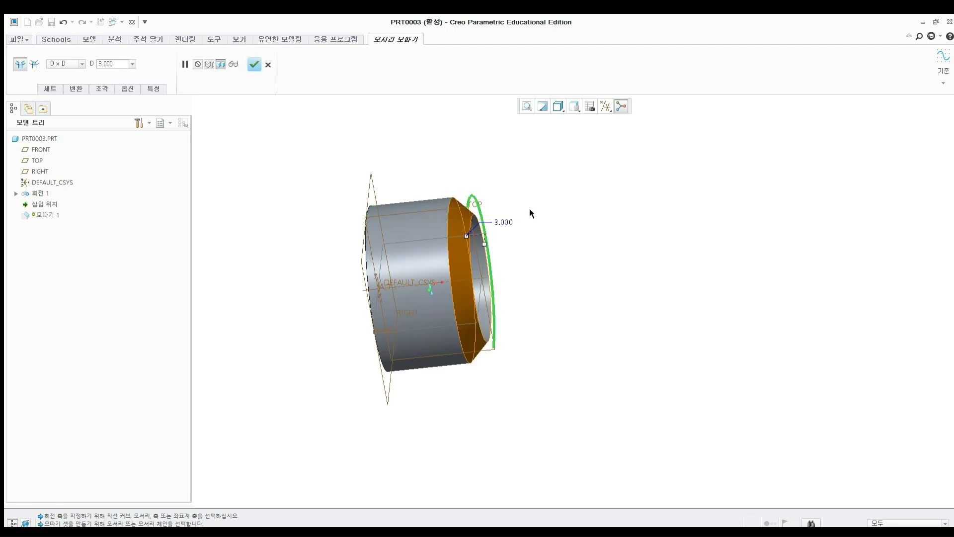
{"action": "left_click", "coordinate": [253, 66]}
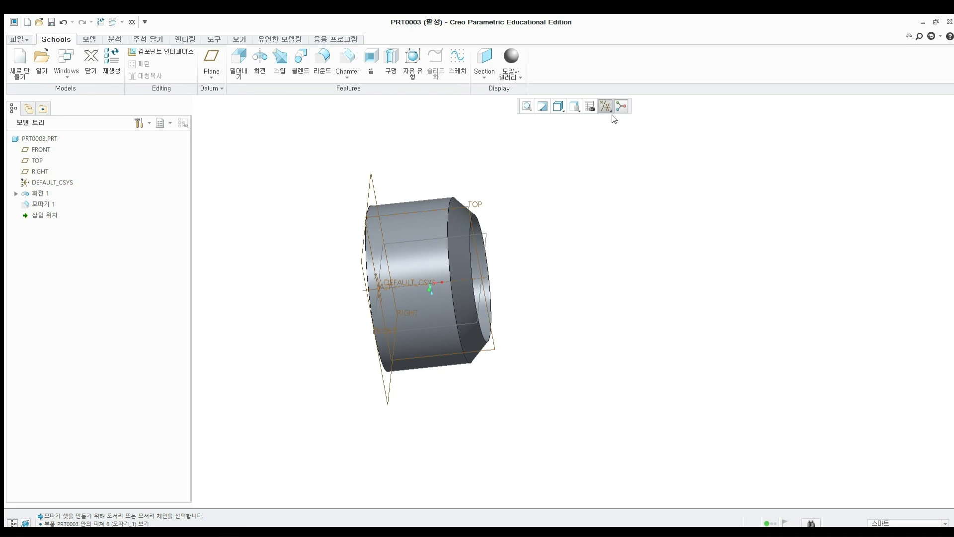
{"action": "mouse_move", "coordinate": [547, 237]}
{"action": "middle_mouse_down"}
{"action": "mouse_move", "coordinate": [477, 218]}
{"action": "mouse_move", "coordinate": [462, 272]}
{"action": "mouse_move", "coordinate": [466, 290]}
{"action": "mouse_move", "coordinate": [494, 305]}
{"action": "mouse_move", "coordinate": [494, 326]}
{"action": "mouse_move", "coordinate": [499, 202]}
{"action": "middle_mouse_up"}
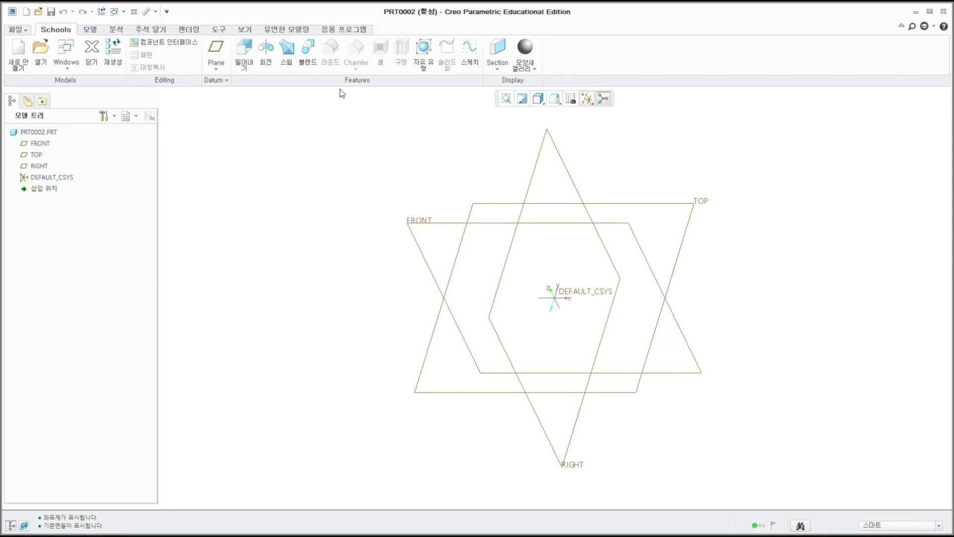
In PRT0002, start a revolve sketch on TOP and draw a two-step outline beside the vertical reference, about 48 mm wide at its foot and 113 mm above.
{"action": "left_click", "coordinate": [266, 48]}
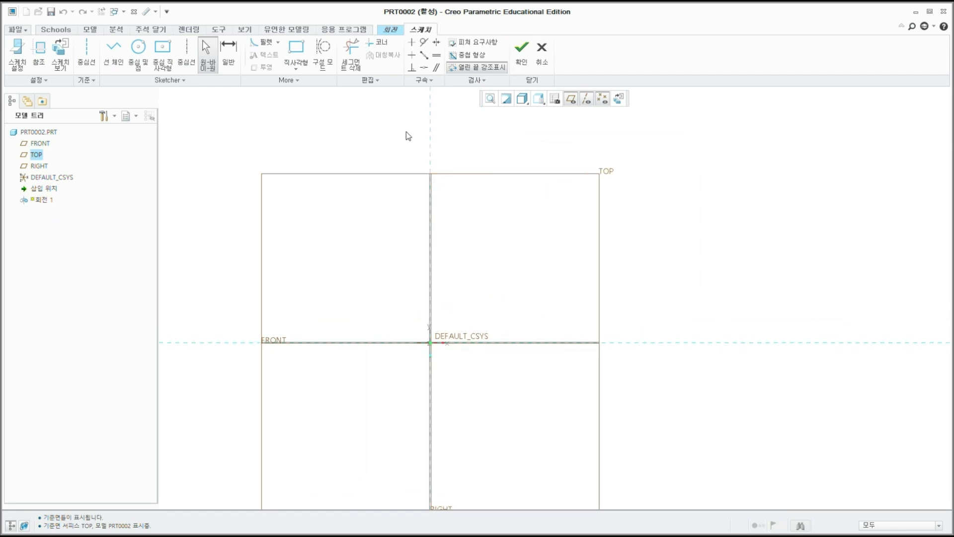
{"action": "left_click", "coordinate": [113, 50]}
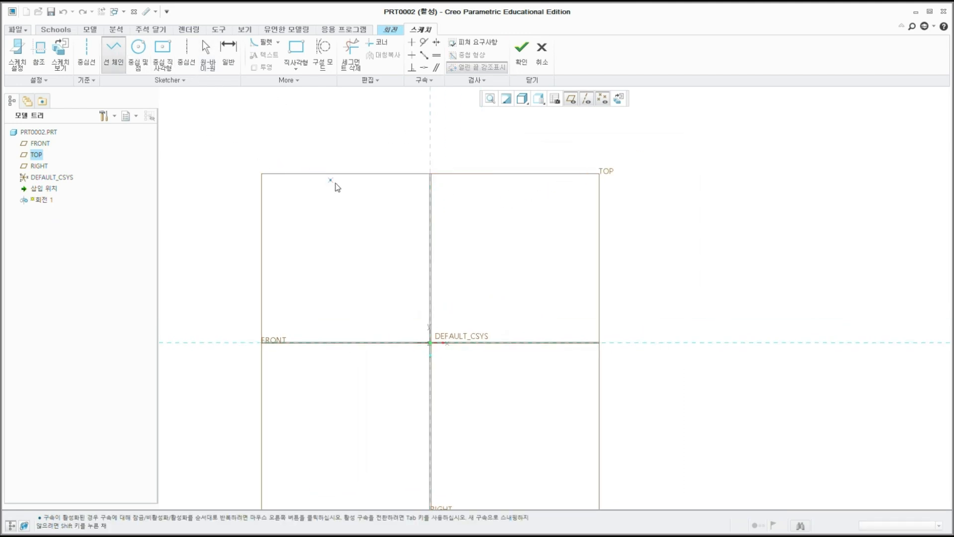
{"action": "left_click", "coordinate": [430, 260]}
{"action": "left_click", "coordinate": [398, 259]}
{"action": "left_click", "coordinate": [399, 212]}
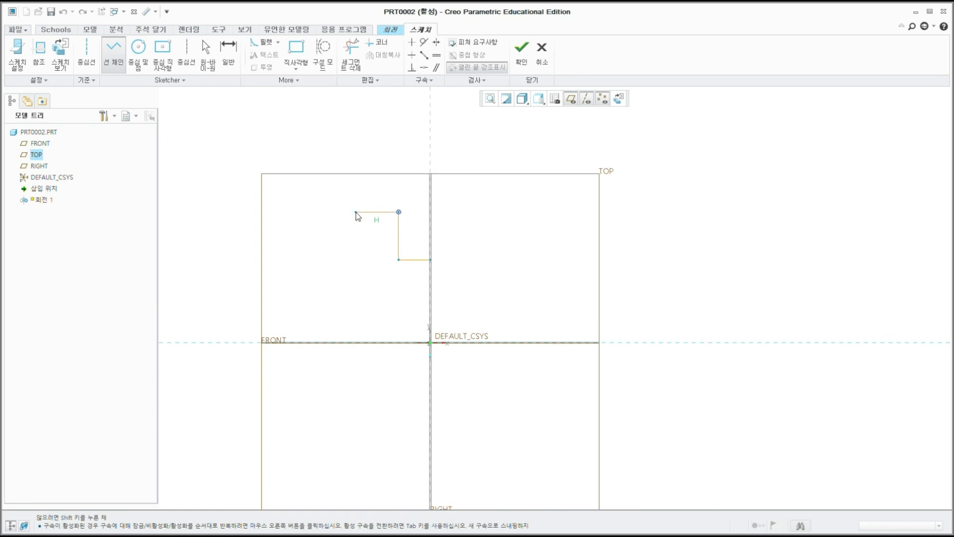
{"action": "left_click", "coordinate": [356, 212]}
{"action": "left_click", "coordinate": [356, 132]}
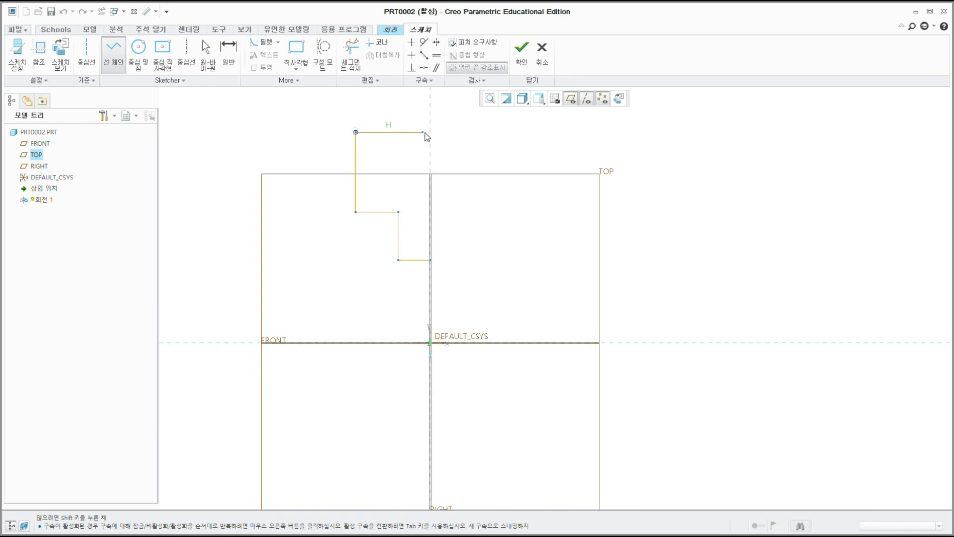
{"action": "left_click", "coordinate": [430, 132]}
Continue the outline with a tab about 28 mm tall on the other side of the vertical reference, and close it at its start point.
{"action": "left_click", "coordinate": [432, 193]}
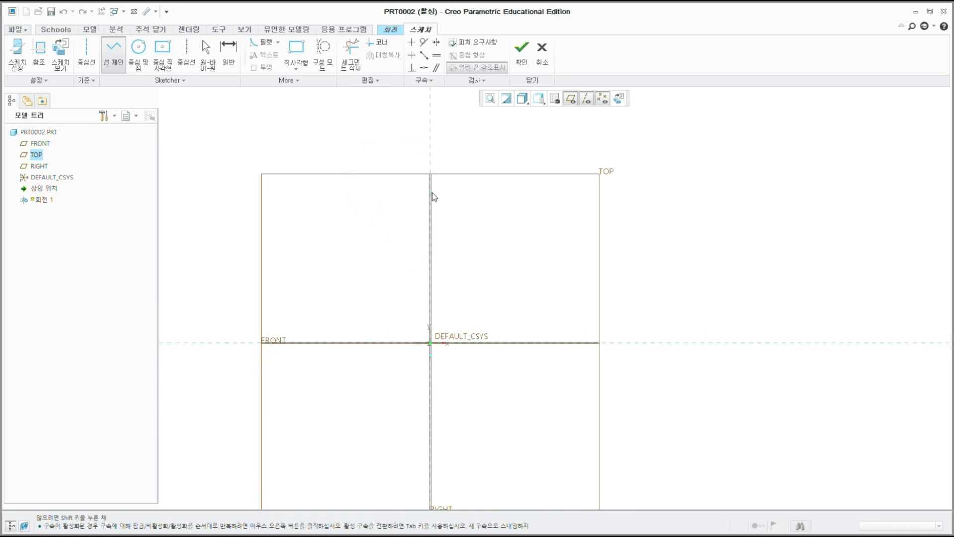
{"action": "scroll", "coordinate": [469, 194], "scroll_direction": "up", "scroll_amount": 3}
{"action": "left_click", "coordinate": [466, 193]}
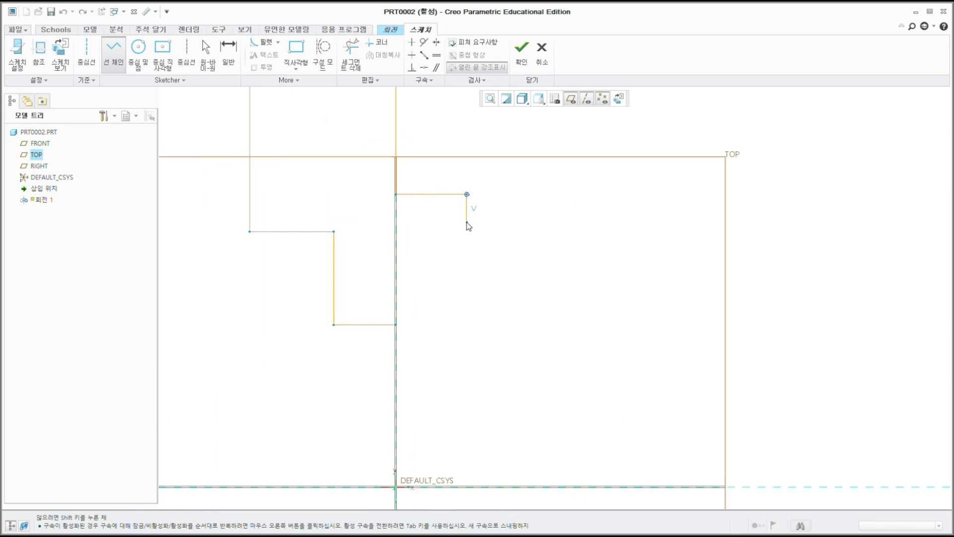
{"action": "left_click", "coordinate": [467, 231]}
{"action": "left_click", "coordinate": [396, 230]}
{"action": "left_click", "coordinate": [398, 328]}
{"action": "middle_click", "coordinate": [442, 299]}
{"action": "middle_click", "coordinate": [443, 299]}
{"action": "scroll", "coordinate": [443, 299], "scroll_direction": "down", "scroll_amount": 4}
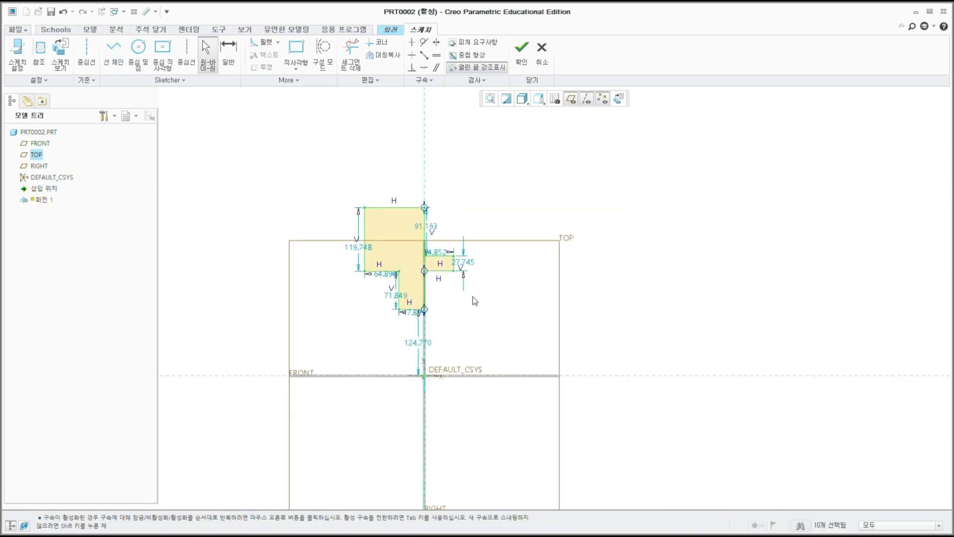
Add a horizontal centerline along the FRONT reference and spread out the diameter dimensions so they no longer overlap.
{"action": "middle_click_drag", "start_coordinate": [471, 295], "coordinate": [454, 283], "text": "shift"}
{"action": "left_click", "coordinate": [89, 57]}
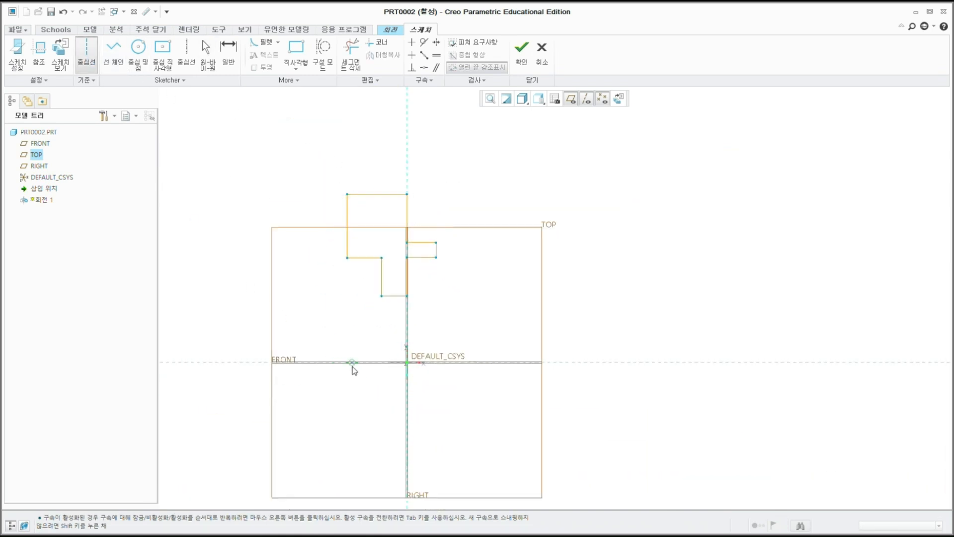
{"action": "middle_click", "coordinate": [495, 323]}
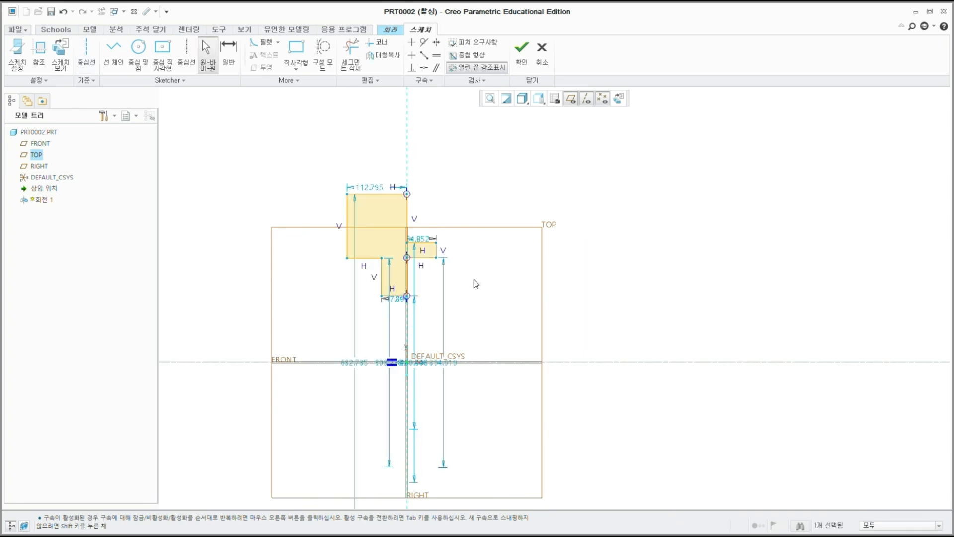
{"action": "left_click_drag", "start_coordinate": [353, 363], "coordinate": [304, 332]}
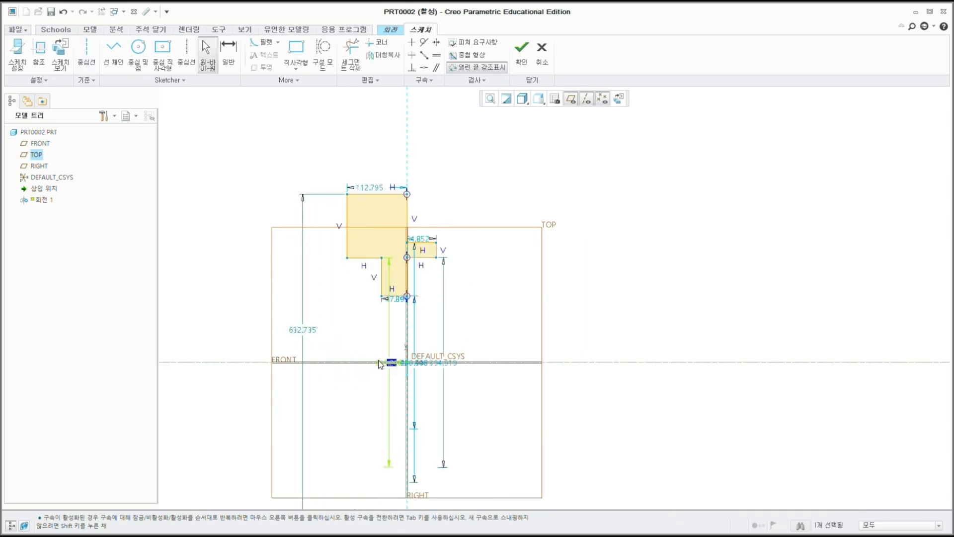
{"action": "left_click_drag", "start_coordinate": [380, 363], "coordinate": [352, 346]}
{"action": "mouse_move", "coordinate": [417, 363]}
{"action": "left_mouse_down"}
{"action": "mouse_move", "coordinate": [490, 343]}
{"action": "mouse_move", "coordinate": [462, 352]}
{"action": "left_mouse_up"}
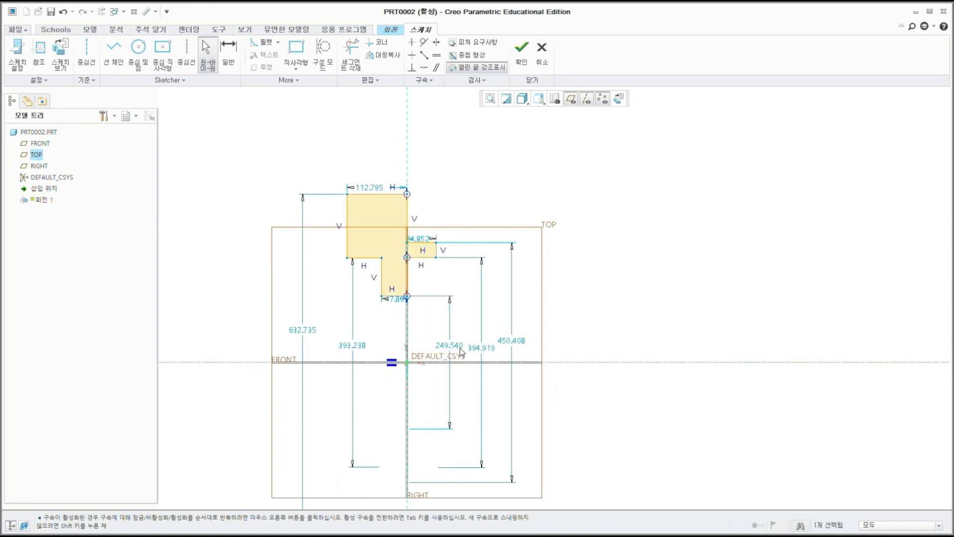
Rescale the whole sketch so the profile's outer diameter is 64 mm.
{"action": "scroll", "coordinate": [468, 328], "scroll_direction": "up", "scroll_amount": 2}
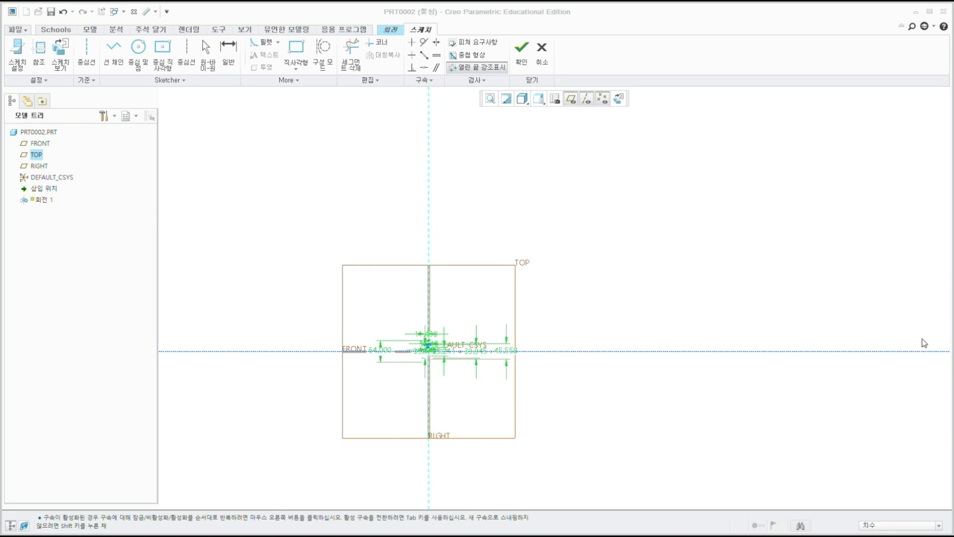
{"action": "left_click", "coordinate": [931, 339]}
{"action": "scroll", "coordinate": [451, 344], "scroll_direction": "down", "scroll_amount": 10}
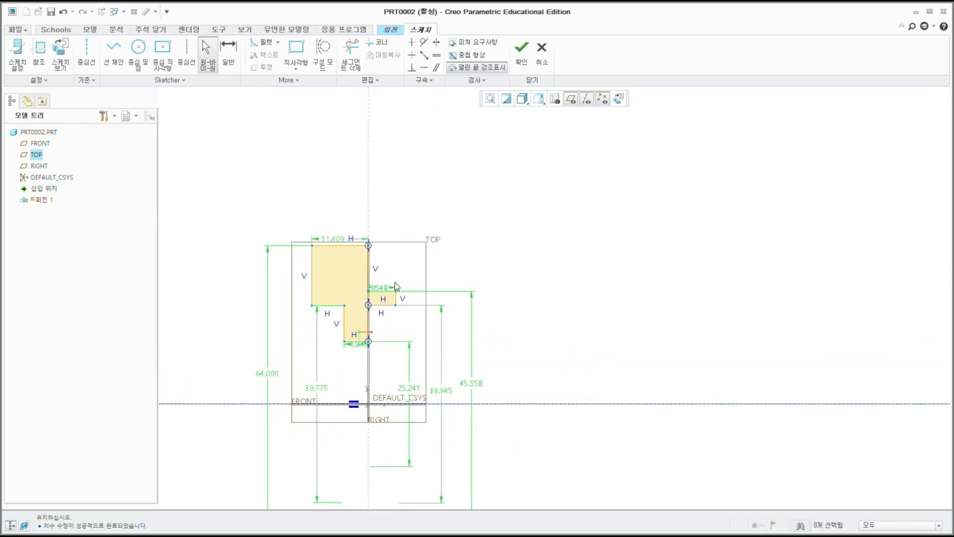
{"action": "left_click", "coordinate": [448, 205]}
{"action": "middle_click_drag", "start_coordinate": [444, 226], "coordinate": [476, 185], "text": "shift"}
Set the foot's width to 3.5 mm and the diameter of the wide body's inner edge to 24 mm.
{"action": "left_click_drag", "start_coordinate": [386, 304], "coordinate": [385, 313]}
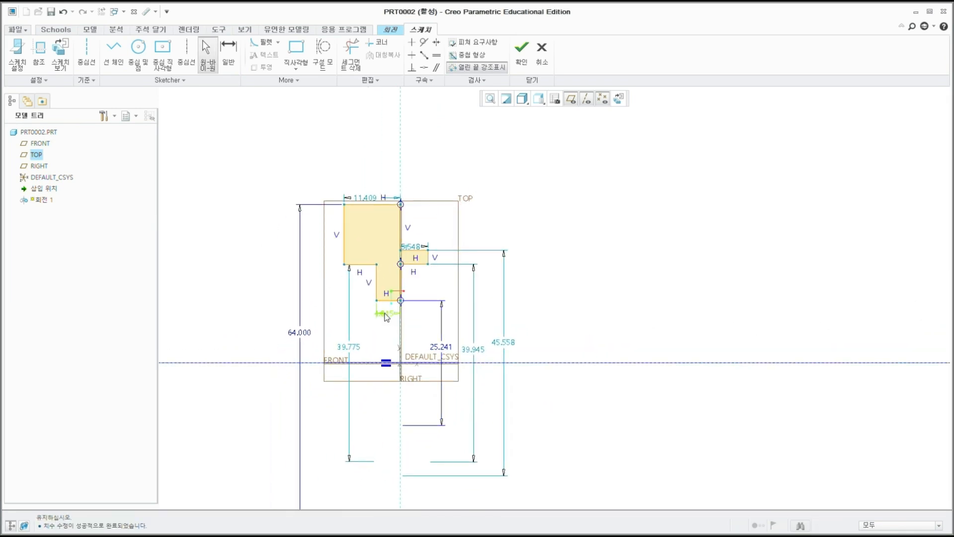
{"action": "double_click", "coordinate": [386, 314]}
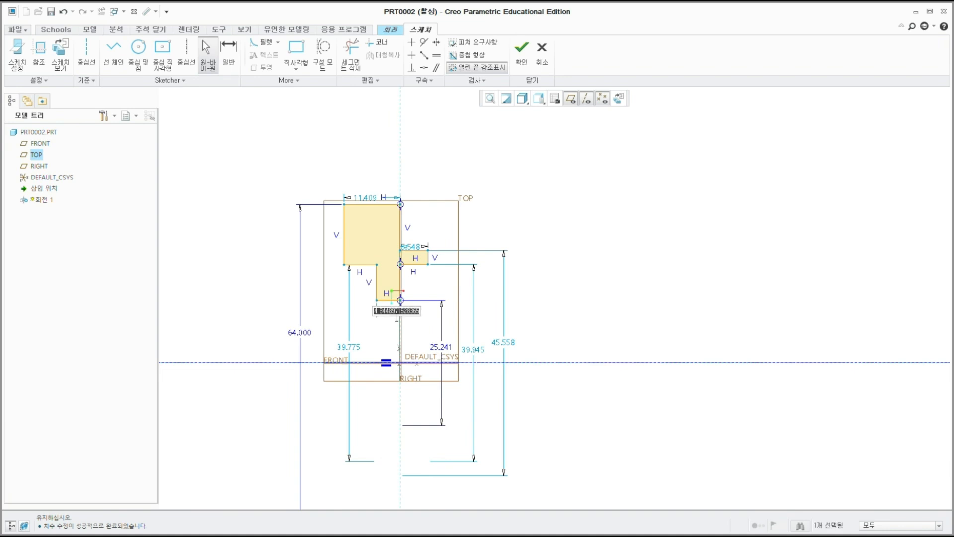
{"action": "type", "text": "3.5"}
{"action": "key", "text": "Return"}
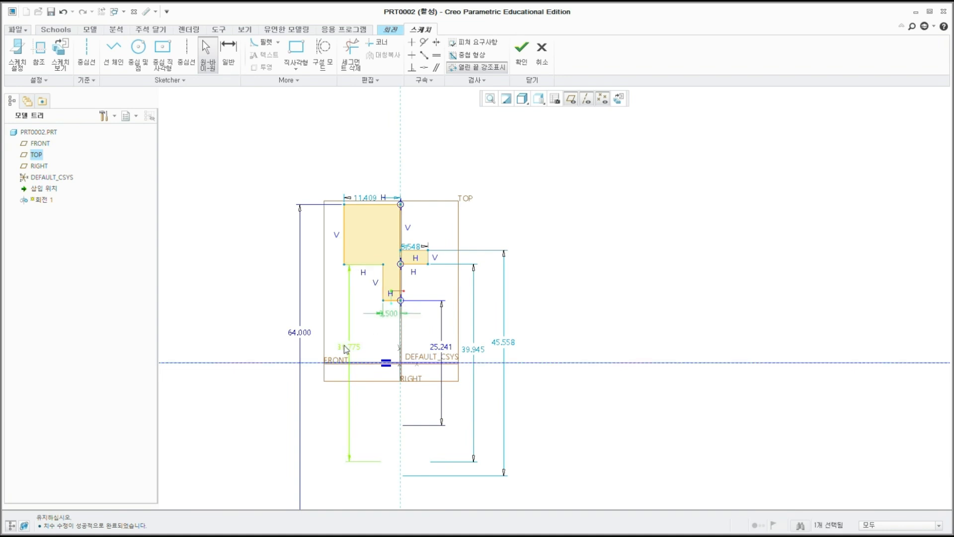
{"action": "double_click", "coordinate": [347, 347]}
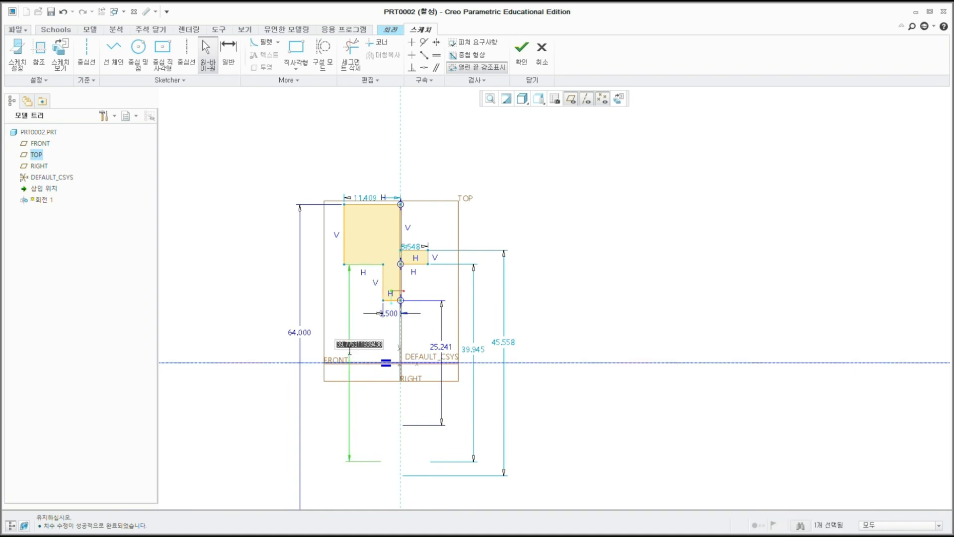
{"action": "type", "text": "24"}
{"action": "key", "text": "Return"}
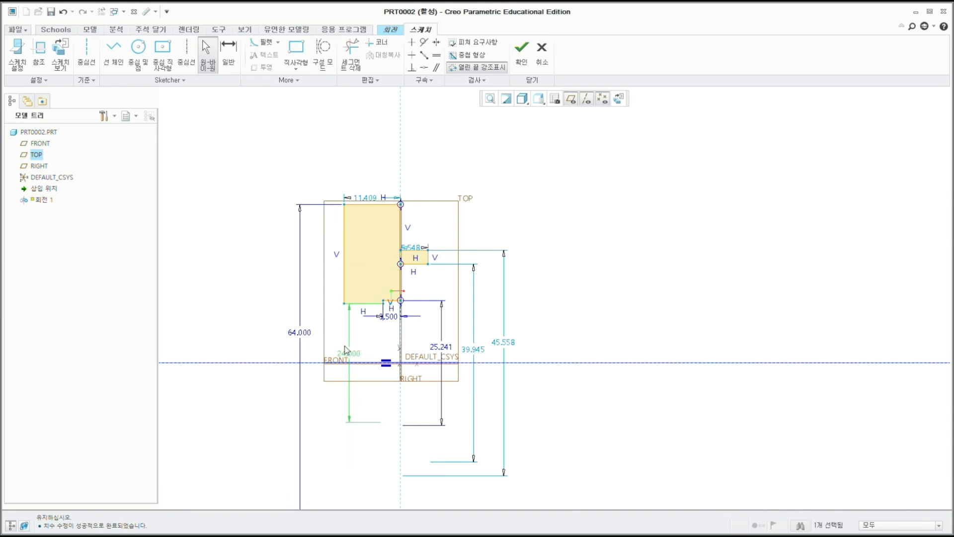
Set the diameter at the small tab's inner edge to 36 mm.
{"action": "double_click", "coordinate": [475, 352]}
{"action": "type", "text": "36"}
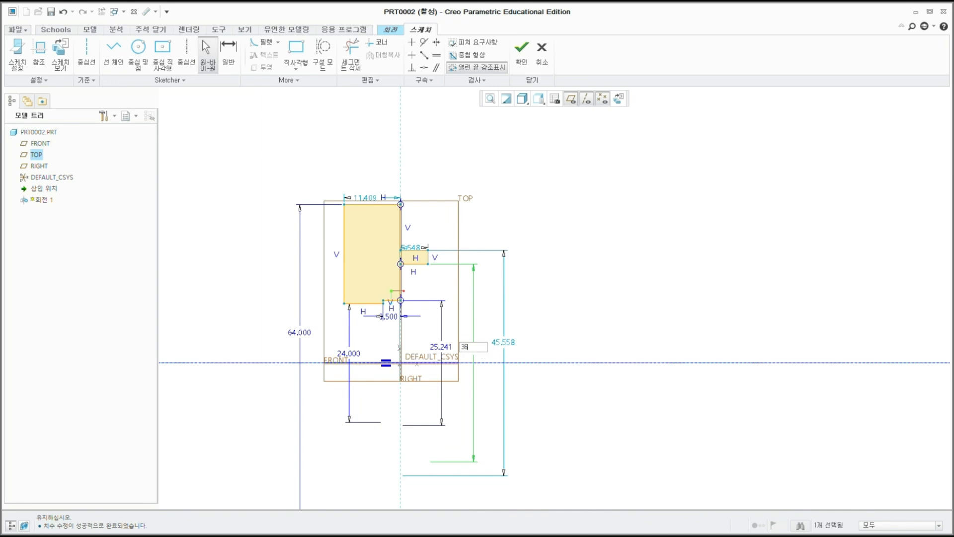
{"action": "key", "text": "Return"}
{"action": "left_click", "coordinate": [555, 252]}
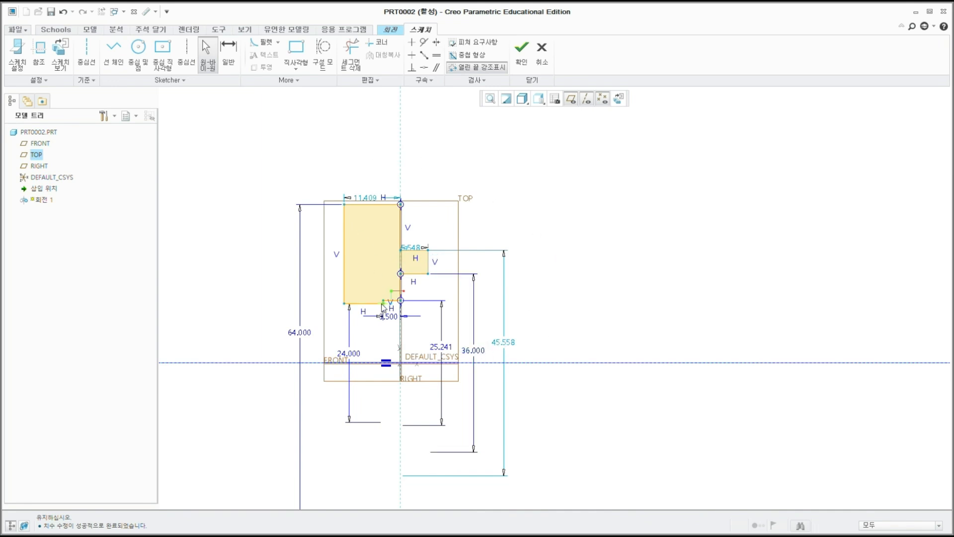
Pull the foot's end edge past the 24 mm edge toward the horizontal centerline, to a diameter of about 18 mm.
{"action": "scroll", "coordinate": [384, 299], "scroll_direction": "down", "scroll_amount": 3}
{"action": "left_click_drag", "start_coordinate": [396, 302], "coordinate": [401, 283]}
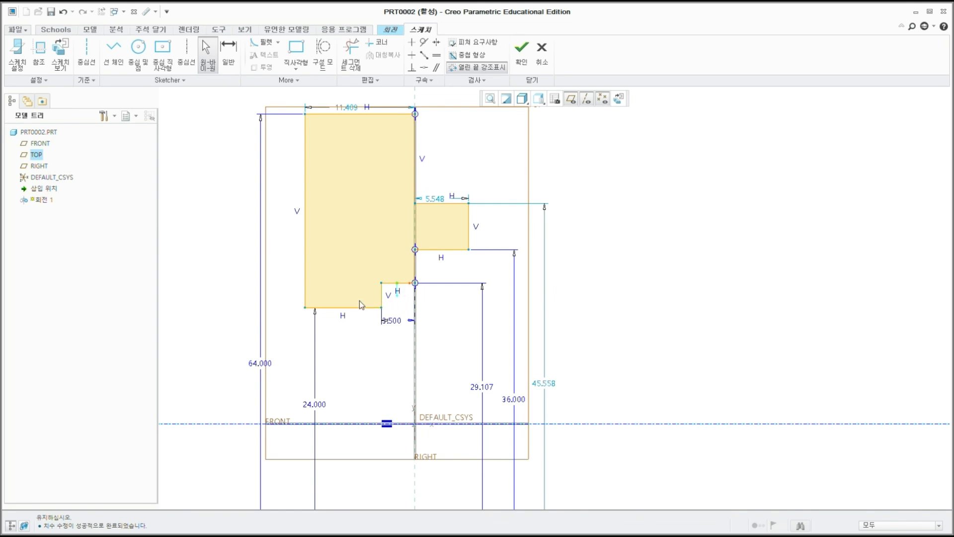
{"action": "left_click_drag", "start_coordinate": [396, 284], "coordinate": [400, 336]}
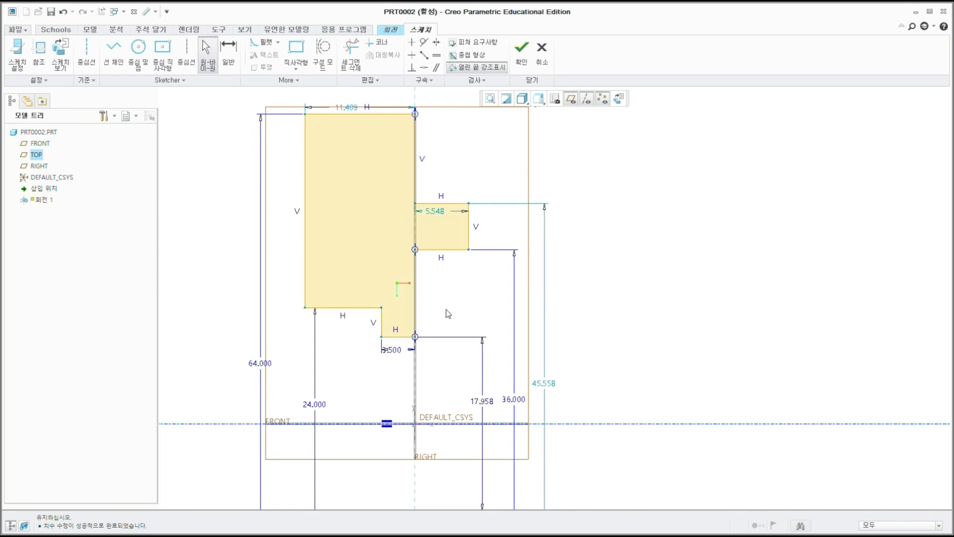
Dimension the foot's height from the 24 mm edge as 5.5 mm, deleting the conflicting diameter dimension on its end edge.
{"action": "left_click", "coordinate": [229, 50]}
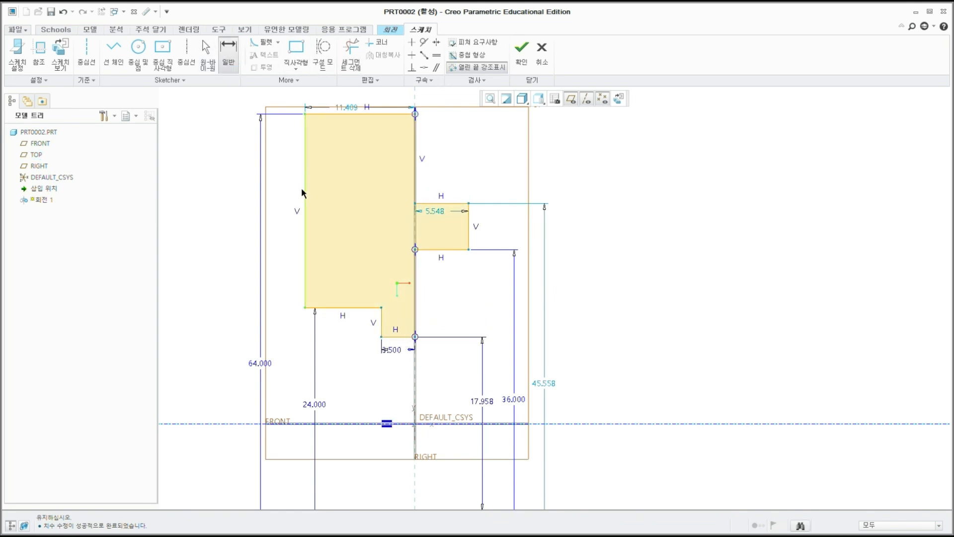
{"action": "left_click", "coordinate": [393, 336]}
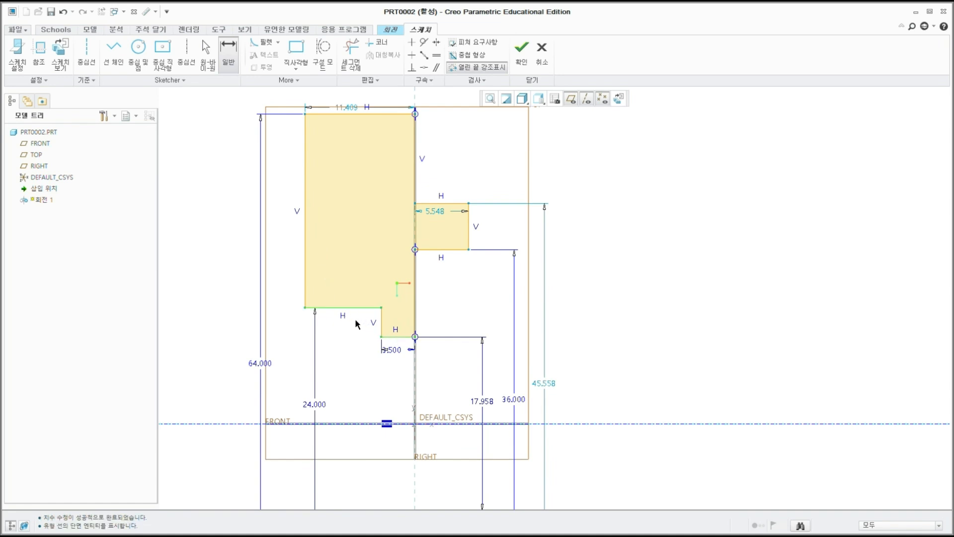
{"action": "middle_click", "coordinate": [355, 320]}
{"action": "left_click", "coordinate": [820, 67]}
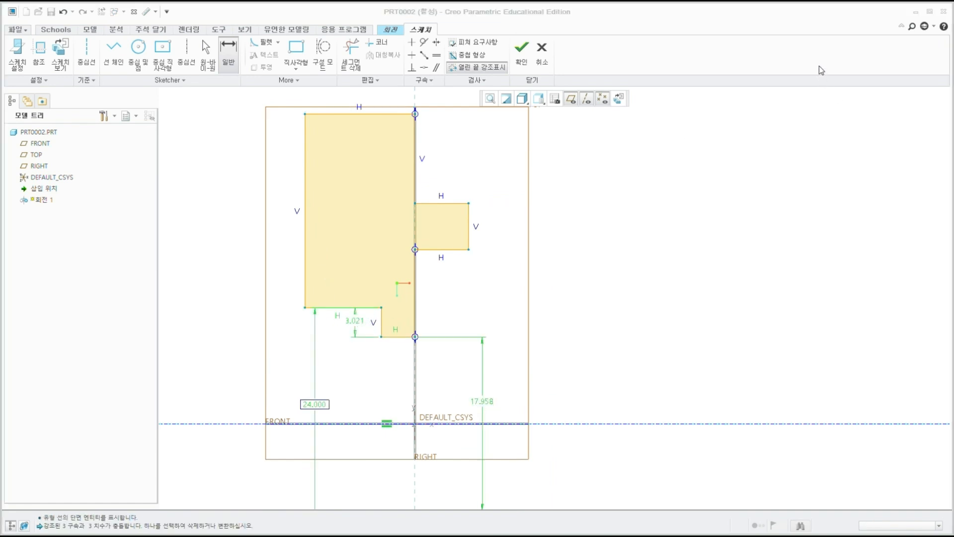
{"action": "left_click", "coordinate": [820, 62]}
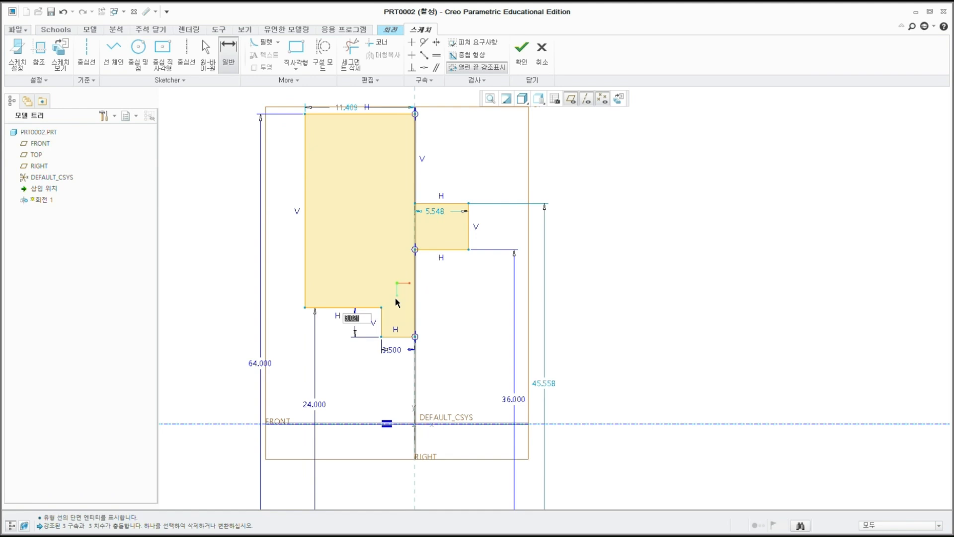
{"action": "type", "text": "3"}
{"action": "type", "text": ".5"}
{"action": "key", "text": "Return"}
{"action": "middle_click", "coordinate": [458, 317]}
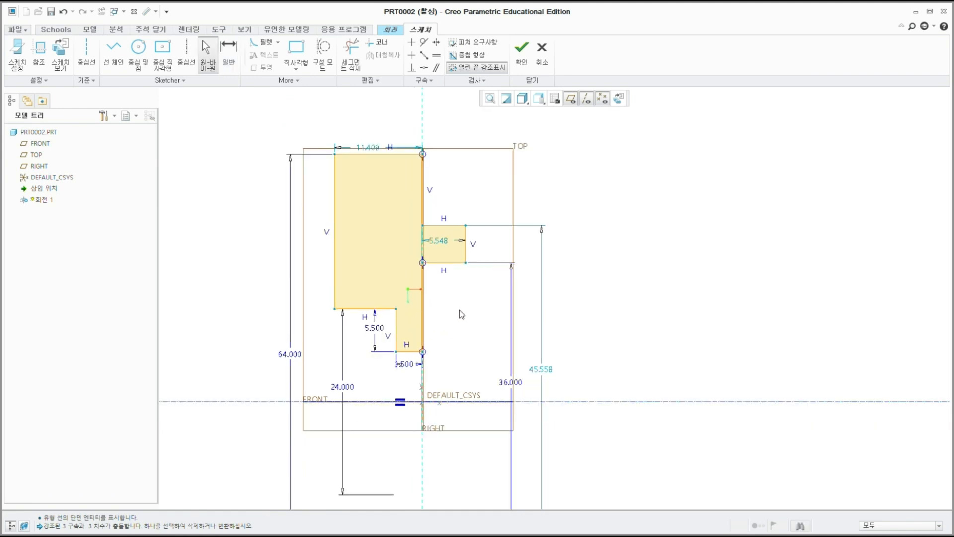
Set the small tab's outer diameter to 42 mm and its width to 4 mm.
{"action": "double_click", "coordinate": [534, 354]}
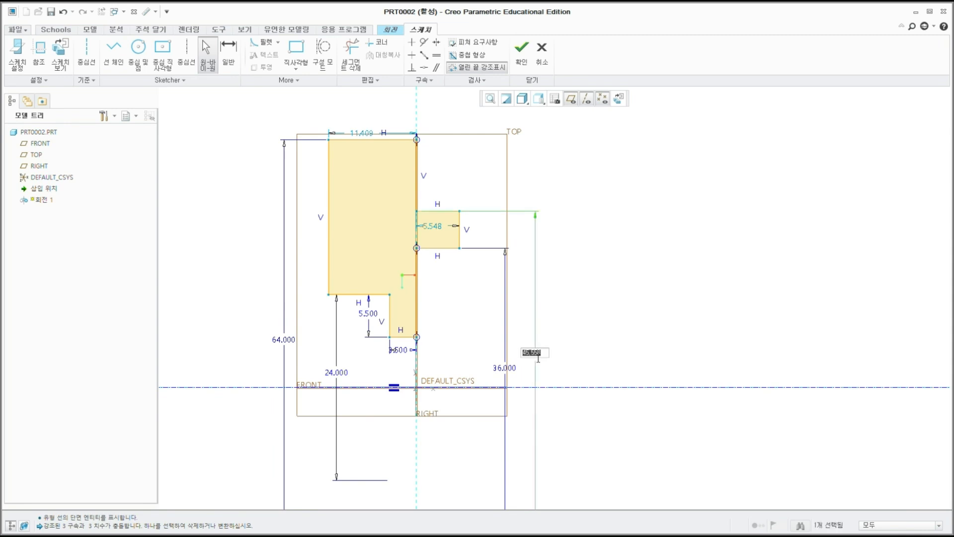
{"action": "type", "text": "42"}
{"action": "key", "text": "Return"}
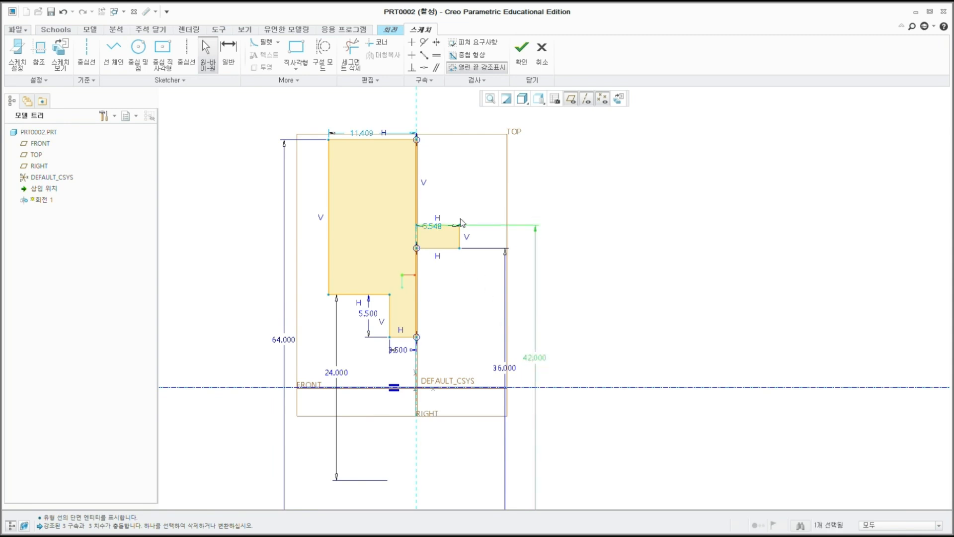
{"action": "double_click", "coordinate": [433, 226]}
{"action": "type", "text": "4"}
{"action": "key", "text": "Return"}
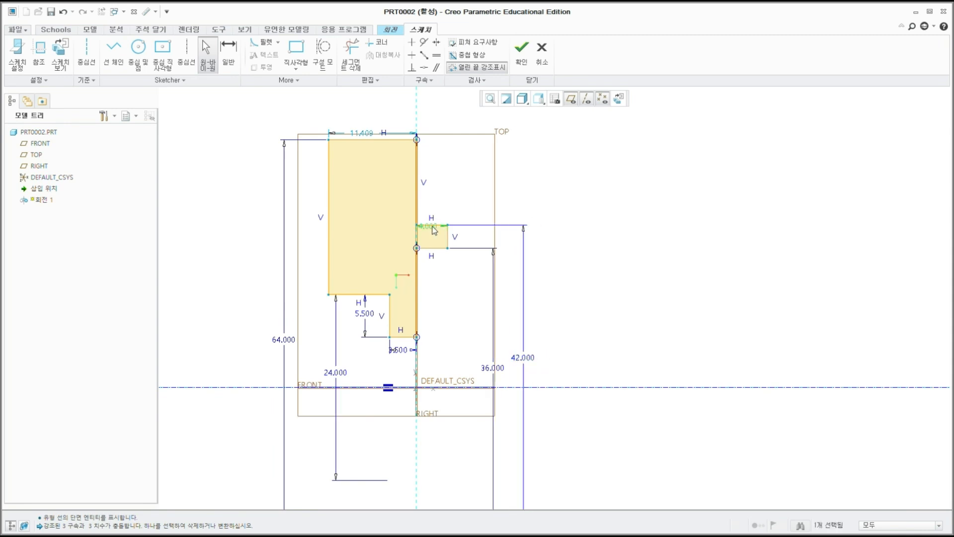
Set the wide body's width to 11 mm and move the tab's width dimension clear of the outline.
{"action": "double_click", "coordinate": [374, 134]}
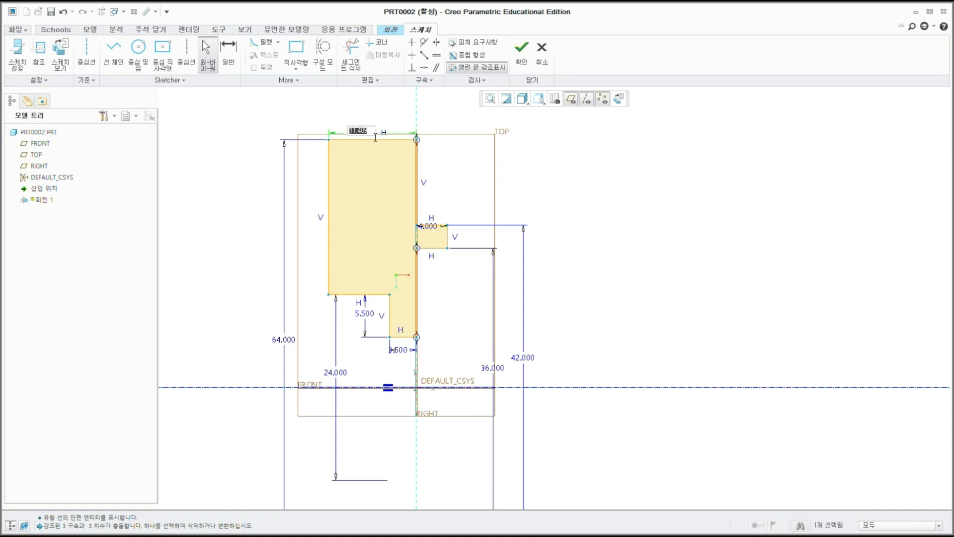
{"action": "type", "text": "11"}
{"action": "key", "text": "Return"}
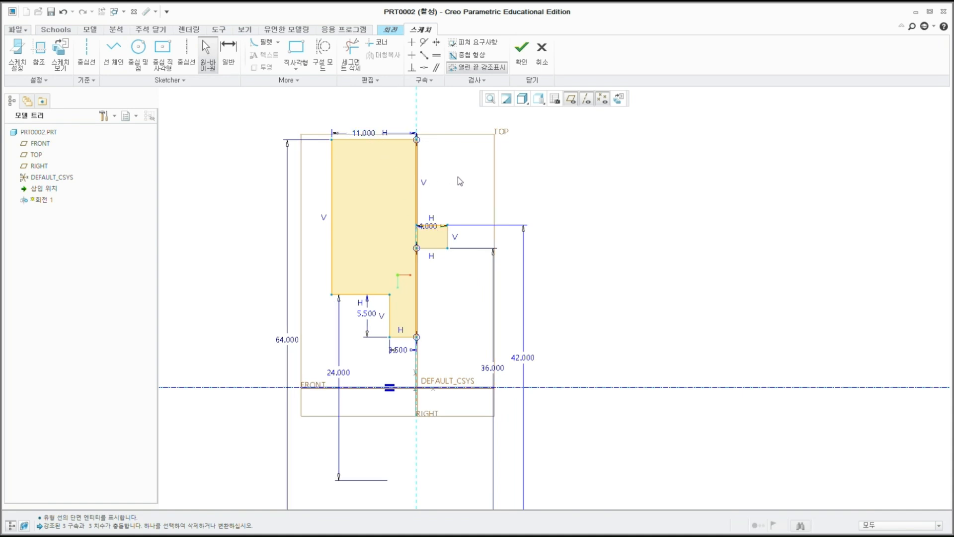
{"action": "left_click_drag", "start_coordinate": [428, 227], "coordinate": [438, 207]}
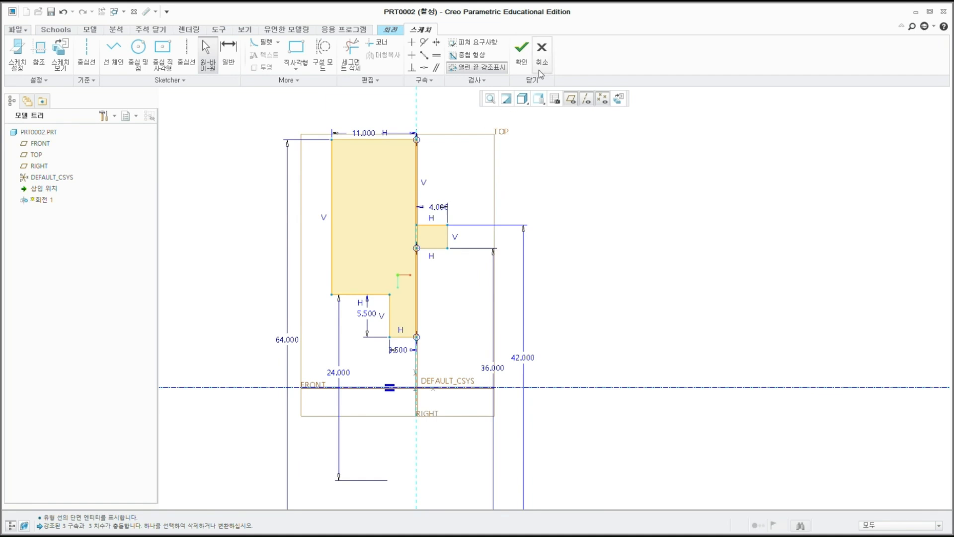
Finish the sketch and revolve it 360 degrees about the horizontal centerline into a stepped ring.
{"action": "left_click", "coordinate": [523, 64]}
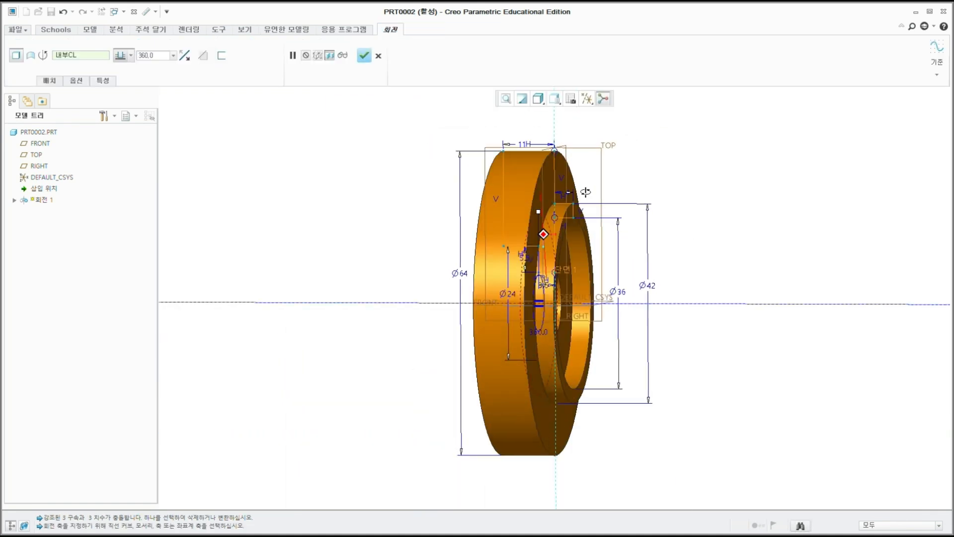
{"action": "left_click", "coordinate": [364, 55]}
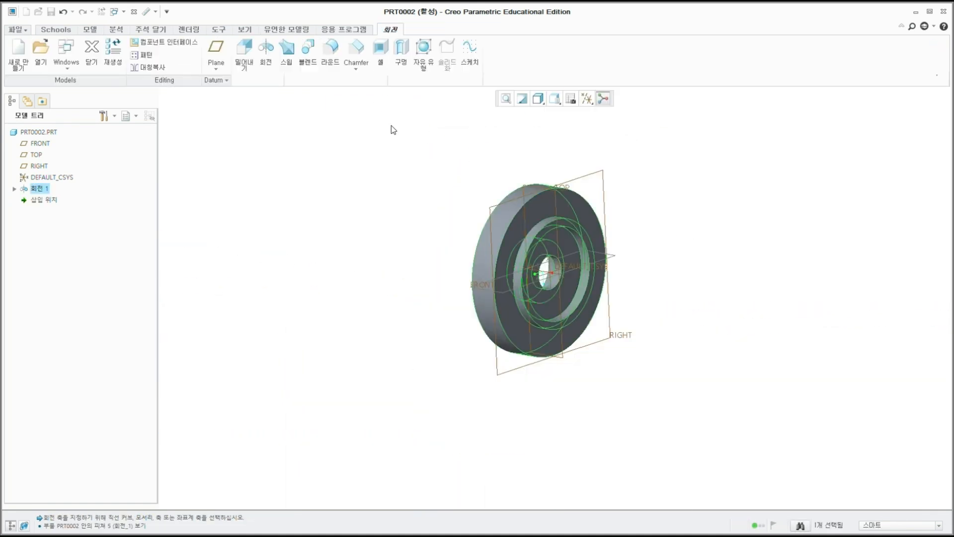
{"action": "left_click", "coordinate": [437, 150]}
{"action": "middle_click_drag", "start_coordinate": [439, 154], "coordinate": [342, 180]}
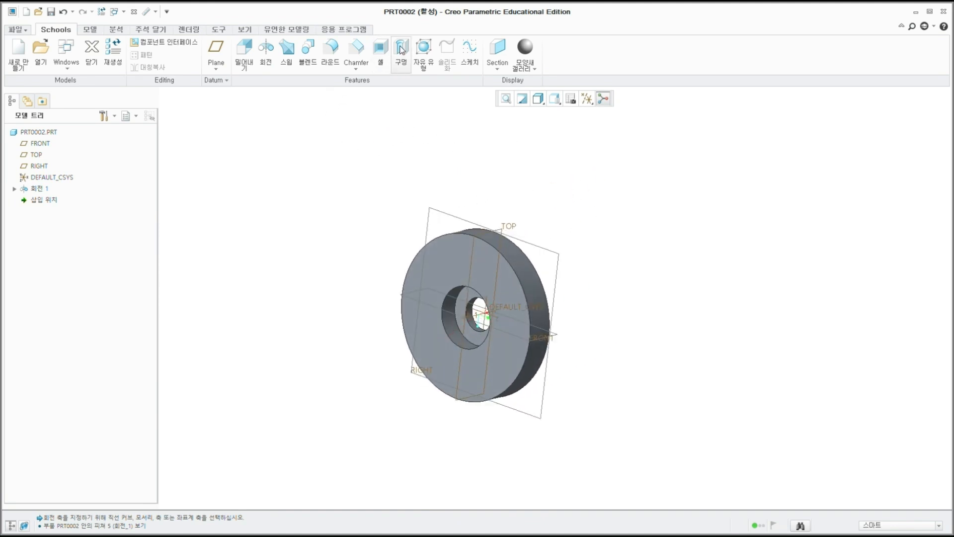
Place a hole on the ring's large flat face, aligned with TOP and offset 26 mm from FRONT.
{"action": "left_click", "coordinate": [401, 48]}
{"action": "left_click", "coordinate": [453, 253]}
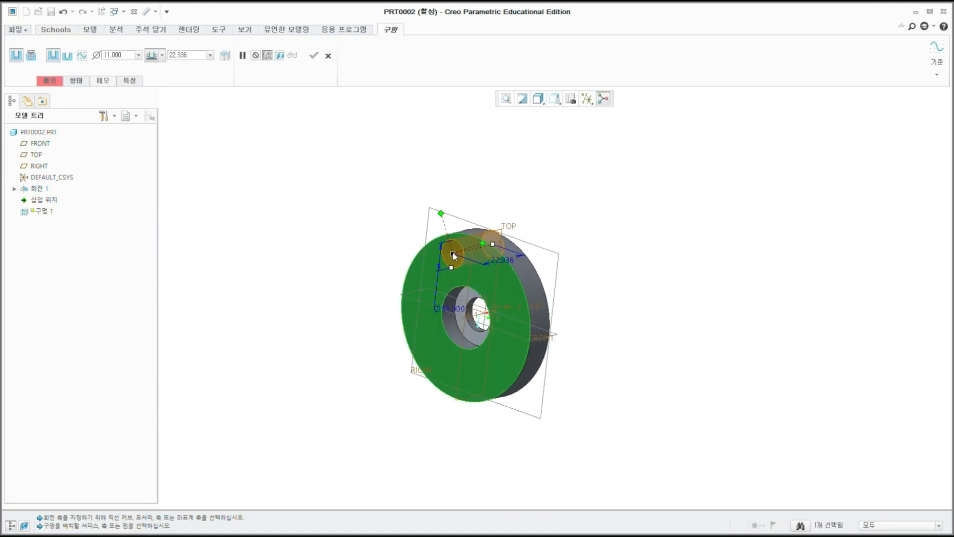
{"action": "left_click", "coordinate": [56, 81]}
{"action": "left_click", "coordinate": [67, 164]}
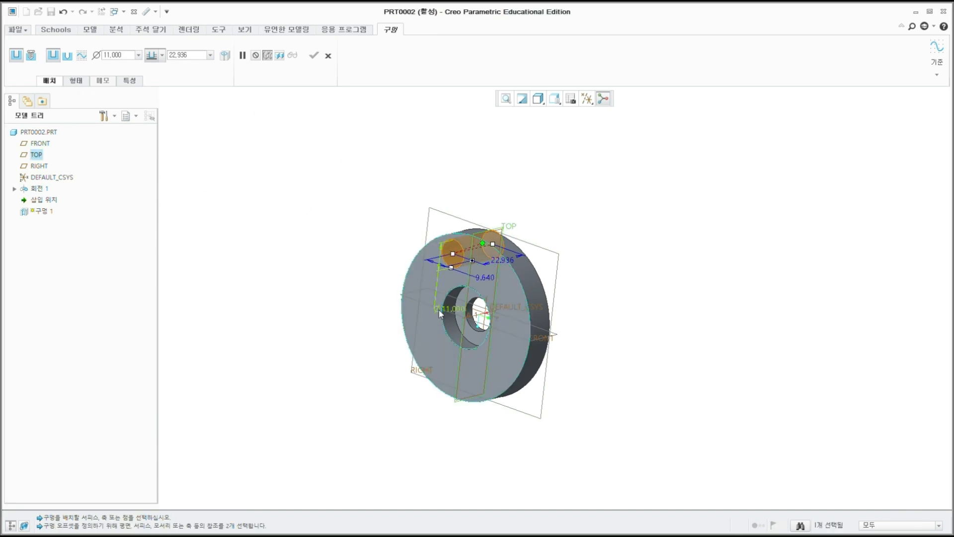
{"action": "left_click", "coordinate": [423, 306]}
{"action": "left_click", "coordinate": [423, 305], "text": "ctrl"}
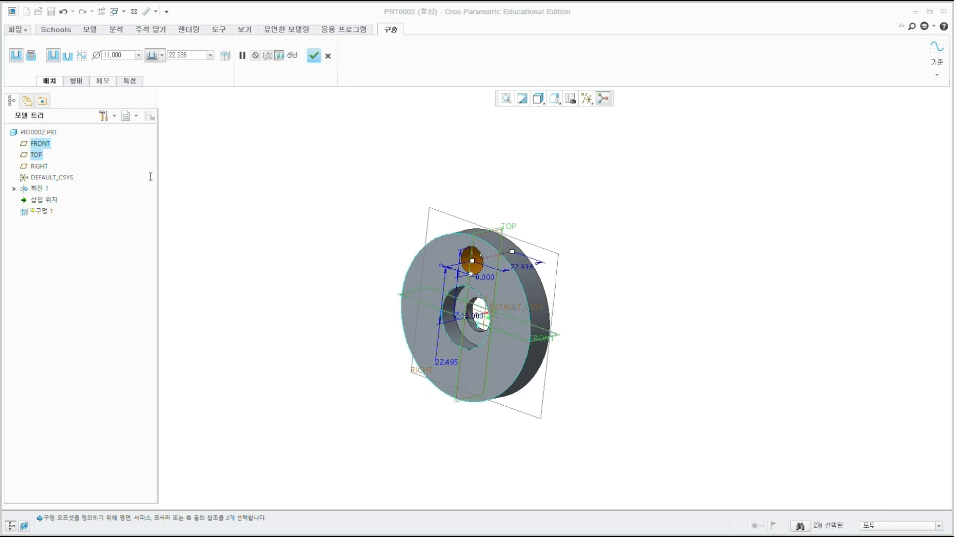
{"action": "key", "text": "Return"}
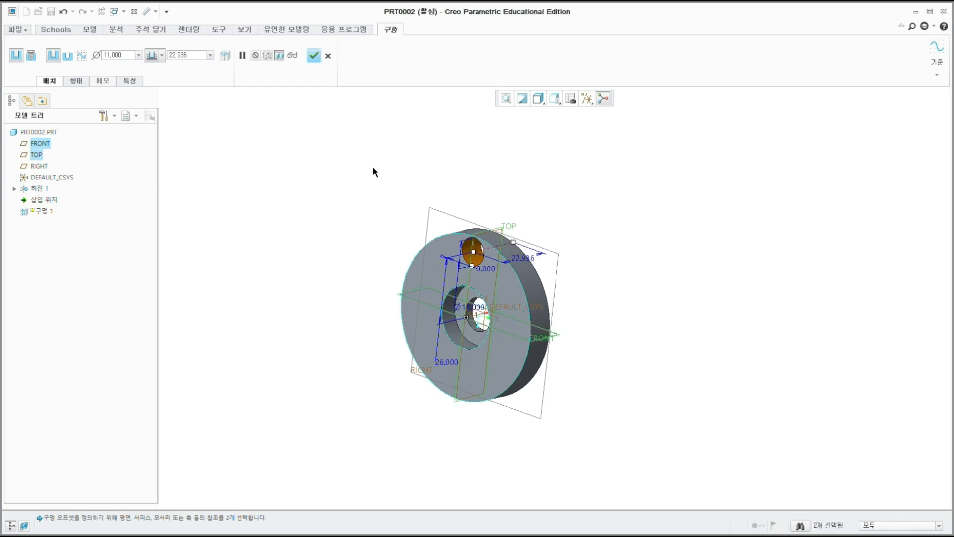
Make the hole a standard ISO M4x.7 tapped hole and extend its depth to 21 mm through the ring.
{"action": "left_click", "coordinate": [31, 56]}
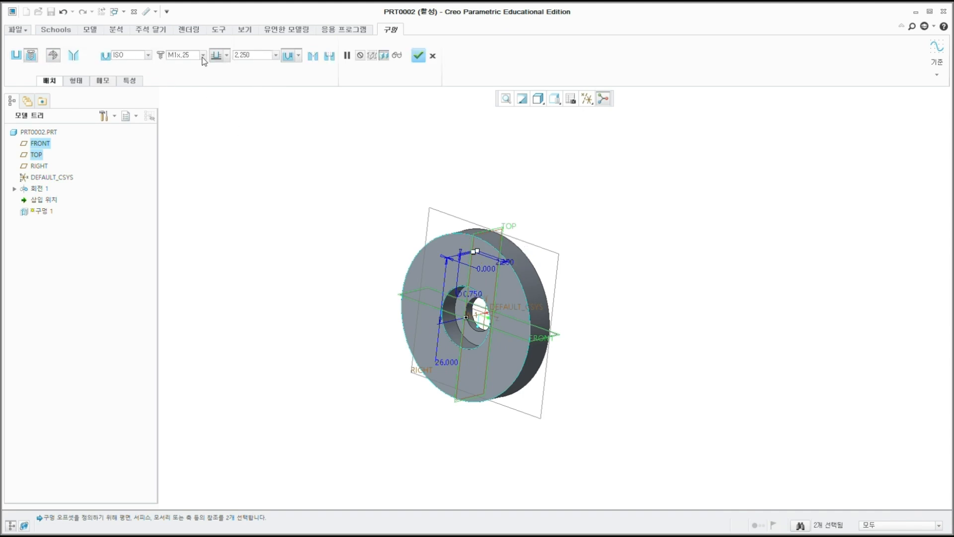
{"action": "left_click", "coordinate": [202, 57]}
{"action": "left_click", "coordinate": [186, 65]}
{"action": "left_click_drag", "start_coordinate": [491, 247], "coordinate": [511, 243]}
{"action": "middle_click_drag", "start_coordinate": [552, 232], "coordinate": [518, 243]}
{"action": "scroll", "coordinate": [477, 242], "scroll_direction": "down", "scroll_amount": 3}
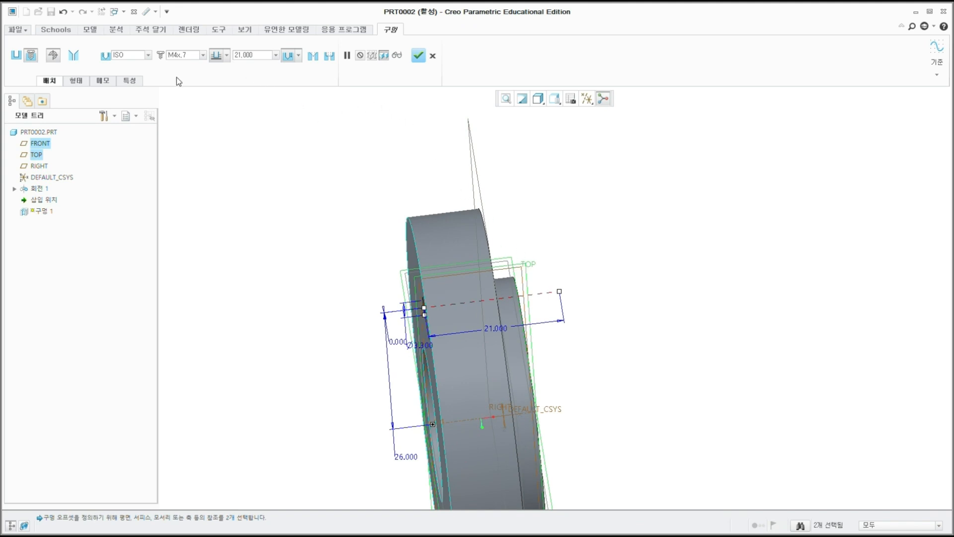
Add a counterbore to the M4 hole on the large flat face and complete the hole.
{"action": "left_click", "coordinate": [330, 54]}
{"action": "middle_click_drag", "start_coordinate": [466, 190], "coordinate": [503, 149]}
{"action": "scroll", "coordinate": [514, 171], "scroll_direction": "up", "scroll_amount": 2}
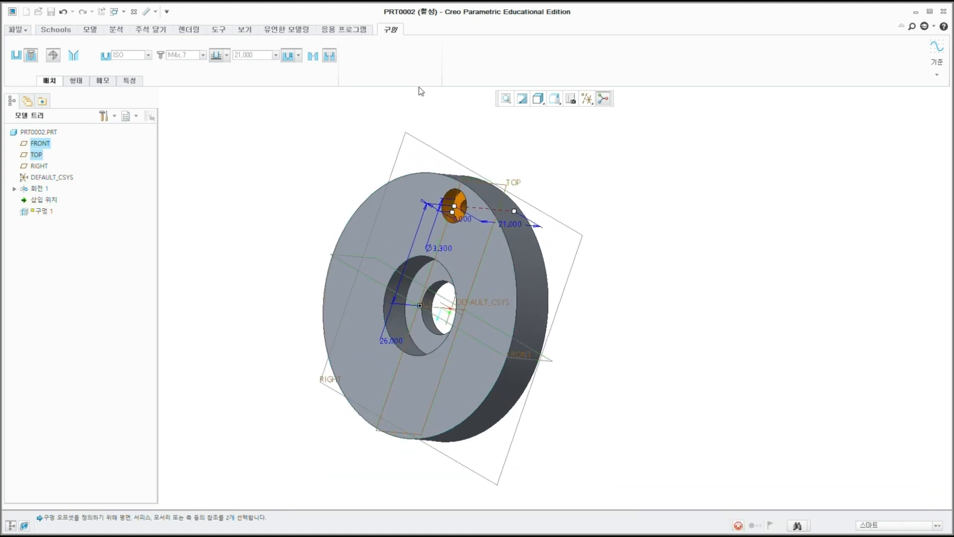
{"action": "left_click", "coordinate": [418, 55]}
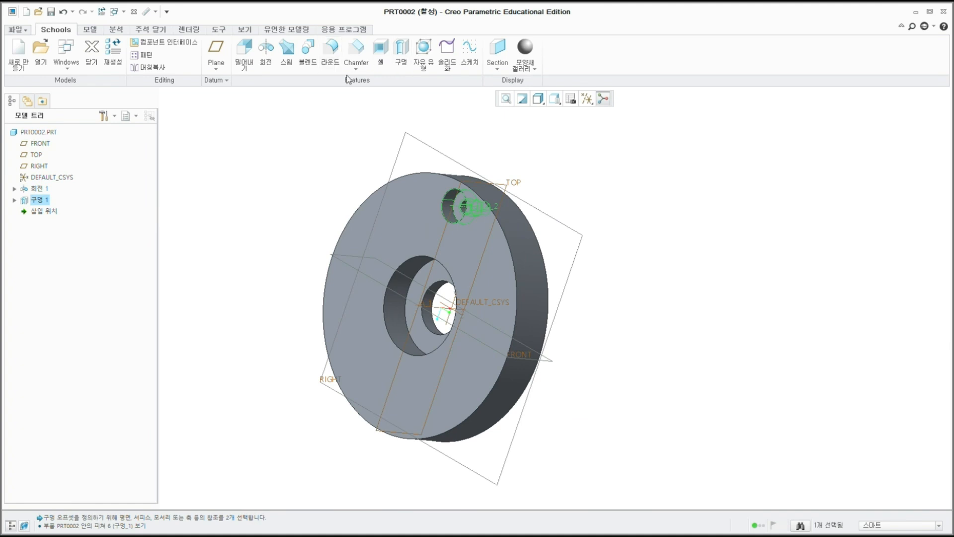
Round the outer edge of the large flat face and the inner floor edge of the rear recess with a 3 mm radius.
{"action": "left_click", "coordinate": [331, 52]}
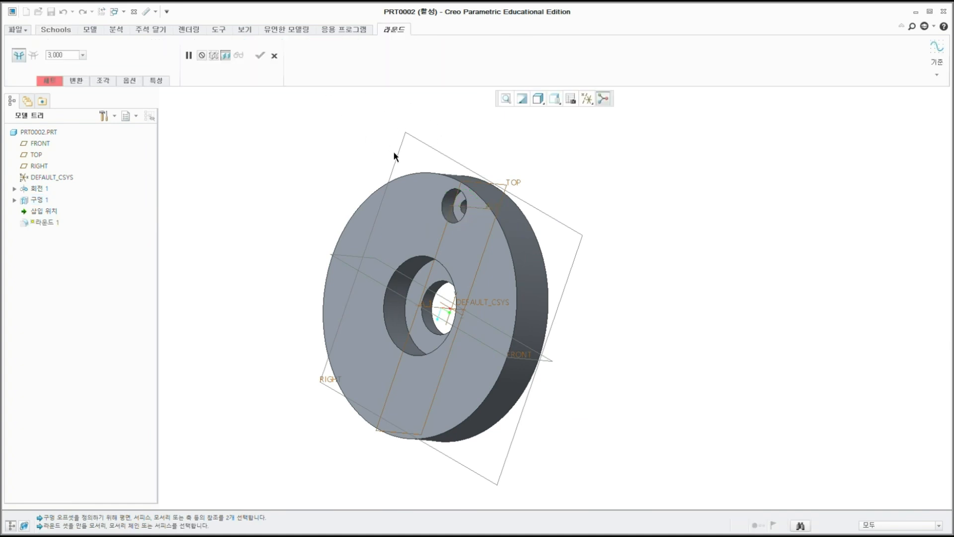
{"action": "middle_click_drag", "start_coordinate": [395, 156], "coordinate": [361, 163]}
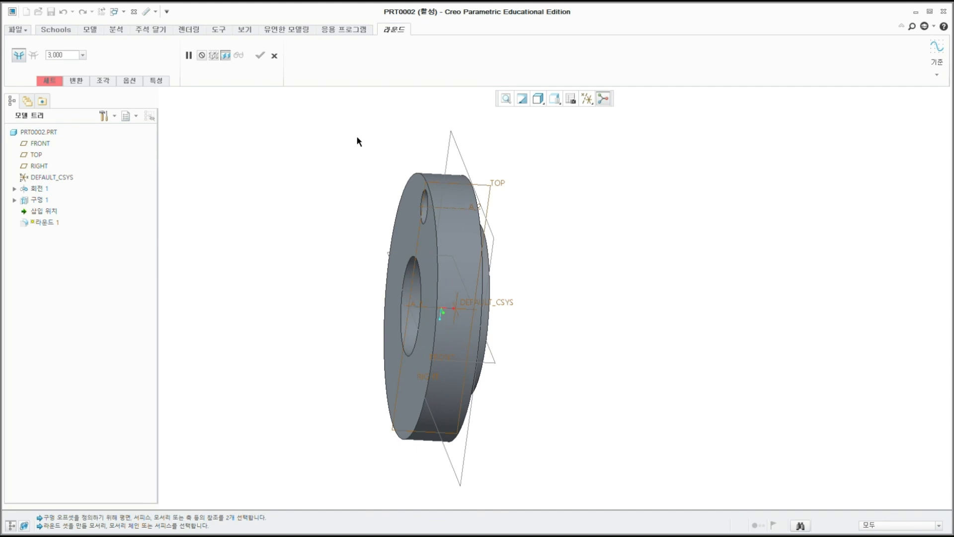
{"action": "left_click", "coordinate": [426, 188]}
{"action": "middle_click_drag", "start_coordinate": [426, 188], "coordinate": [481, 252]}
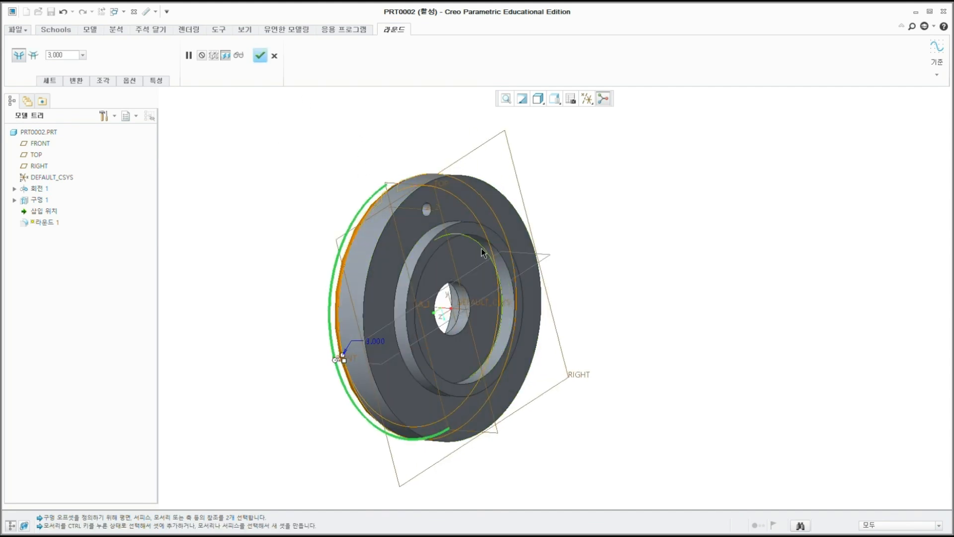
{"action": "scroll", "coordinate": [477, 246], "scroll_direction": "down", "scroll_amount": 5}
{"action": "left_click", "coordinate": [495, 224]}
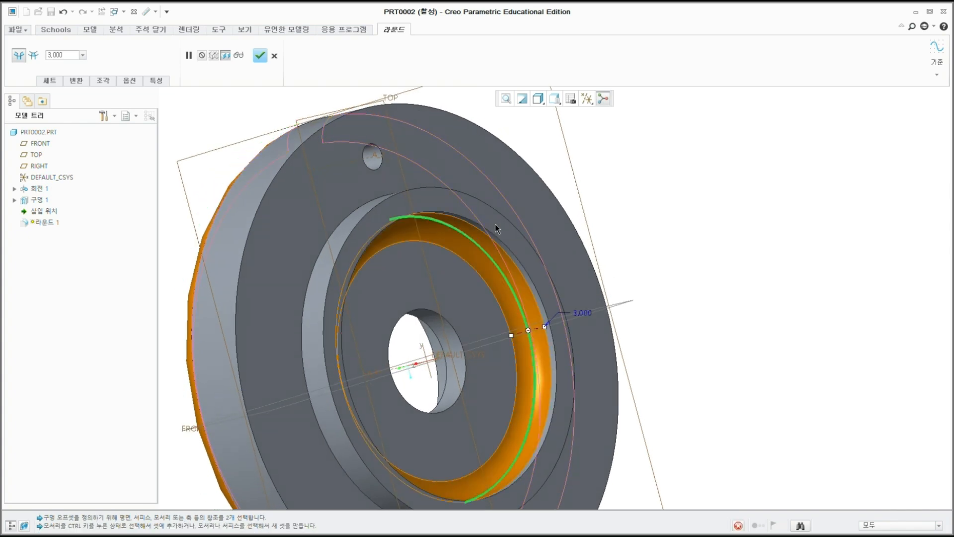
{"action": "middle_click_drag", "start_coordinate": [495, 224], "coordinate": [535, 211]}
{"action": "scroll", "coordinate": [500, 205], "scroll_direction": "up", "scroll_amount": 3}
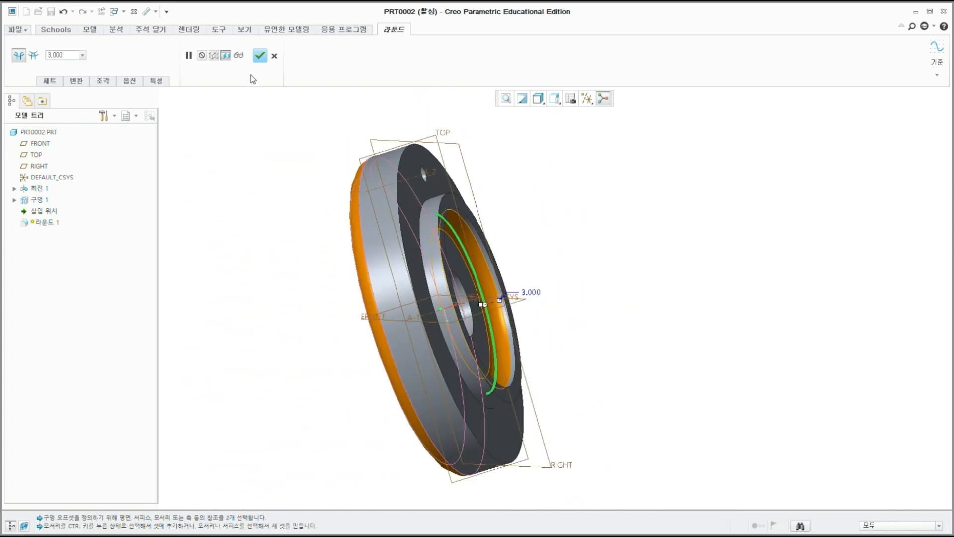
{"action": "left_click", "coordinate": [260, 55]}
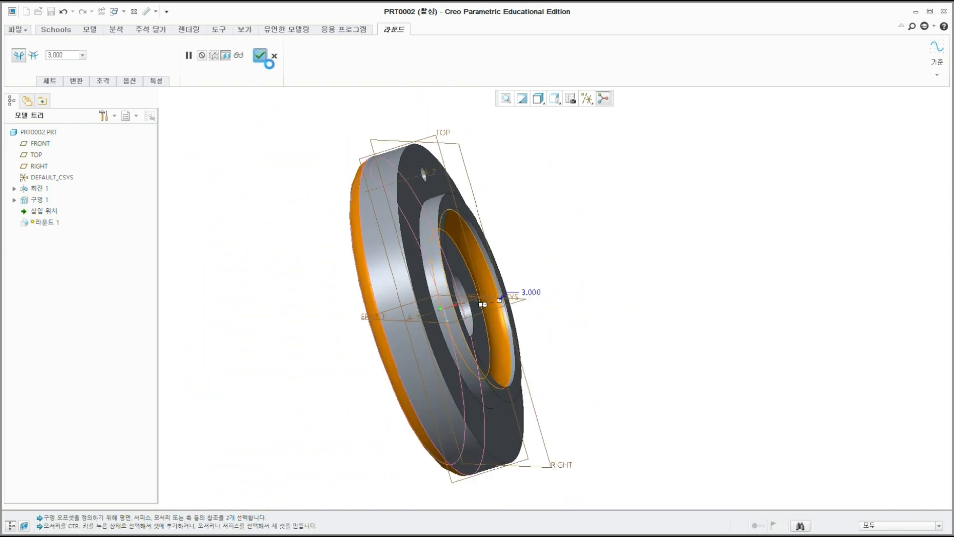
Hide the datum planes, axes and coordinate systems and refit the part in the view.
{"action": "left_click", "coordinate": [586, 102]}
{"action": "left_click", "coordinate": [592, 111]}
{"action": "key", "text": "ctrl+d"}
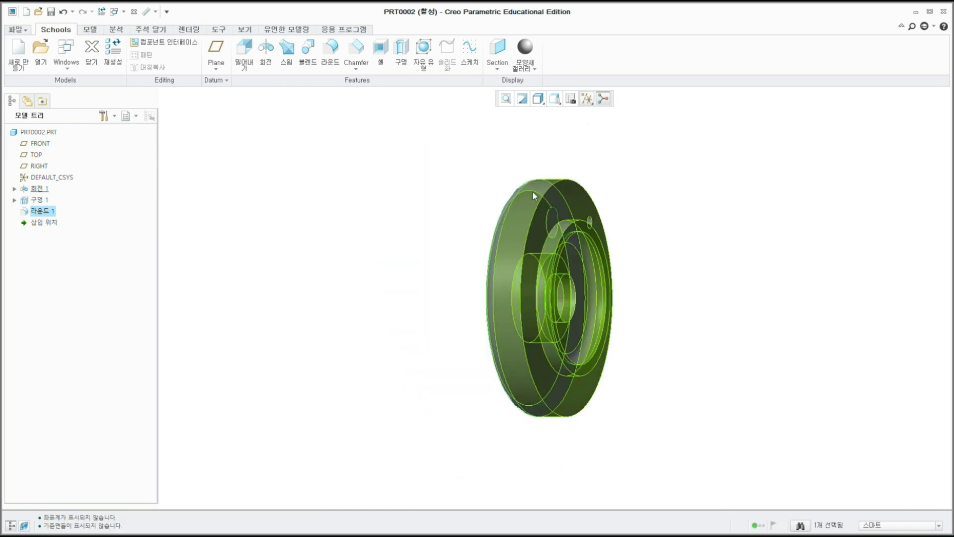
Pattern the counterbored hole about the part's central axis with 4 members spaced 90 degrees apart.
{"action": "mouse_move", "coordinate": [533, 192]}
{"action": "middle_mouse_down"}
{"action": "mouse_move", "coordinate": [575, 204]}
{"action": "mouse_move", "coordinate": [607, 232]}
{"action": "mouse_move", "coordinate": [656, 237]}
{"action": "middle_mouse_up"}
{"action": "left_click", "coordinate": [39, 211]}
{"action": "left_click", "coordinate": [38, 199]}
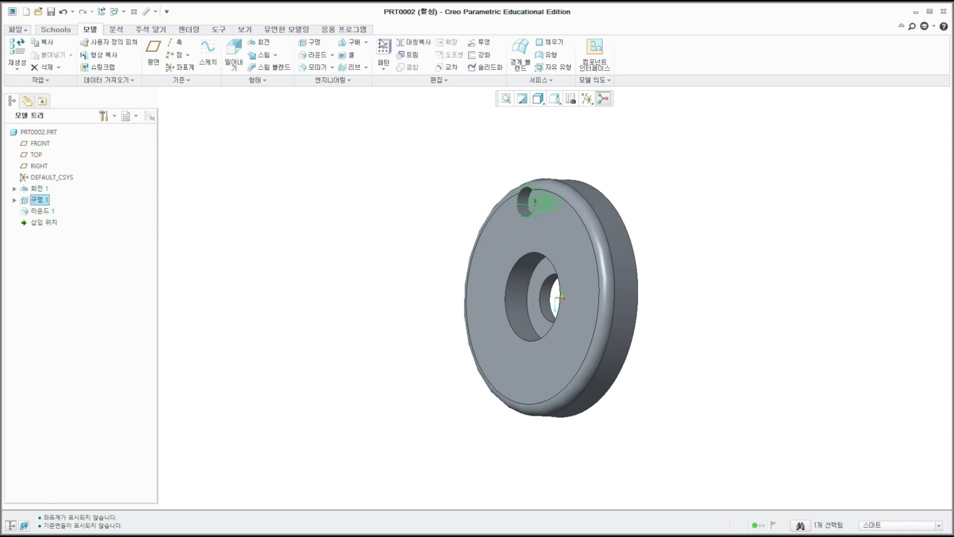
{"action": "left_click", "coordinate": [382, 52]}
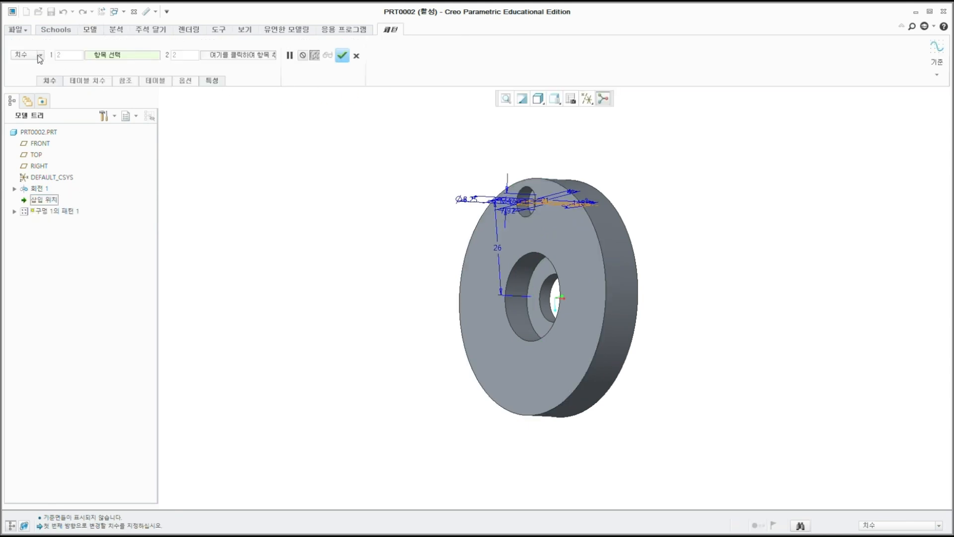
{"action": "left_click", "coordinate": [29, 75]}
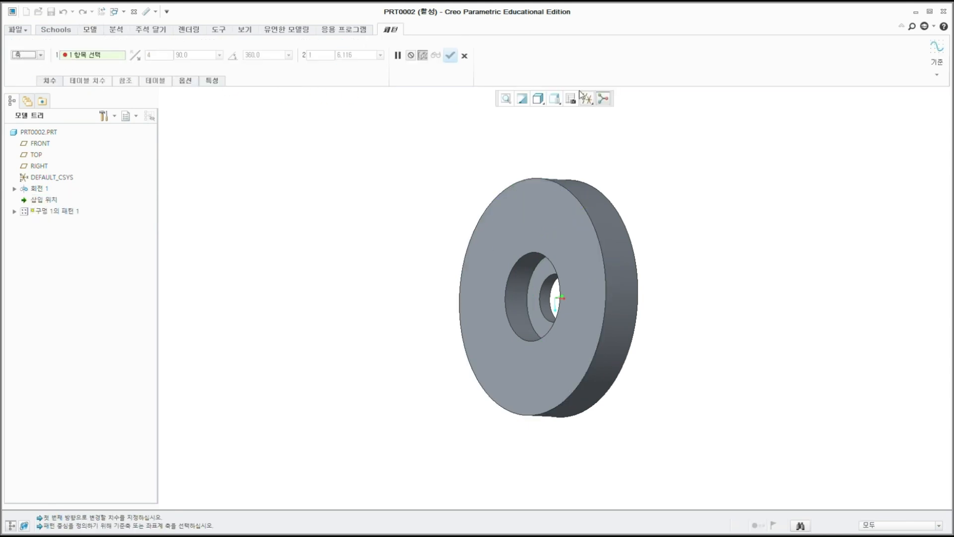
{"action": "left_click", "coordinate": [587, 98]}
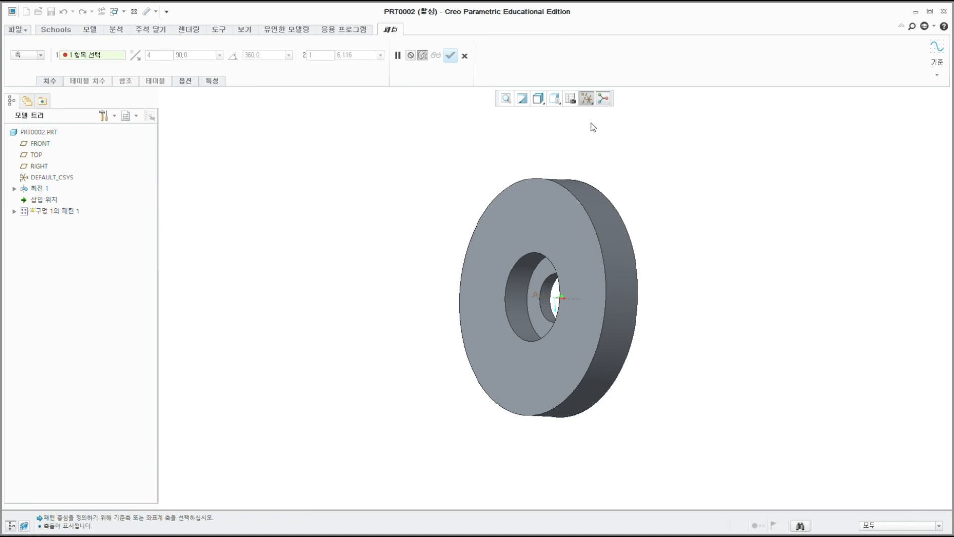
{"action": "left_click", "coordinate": [543, 298]}
{"action": "left_click", "coordinate": [450, 55]}
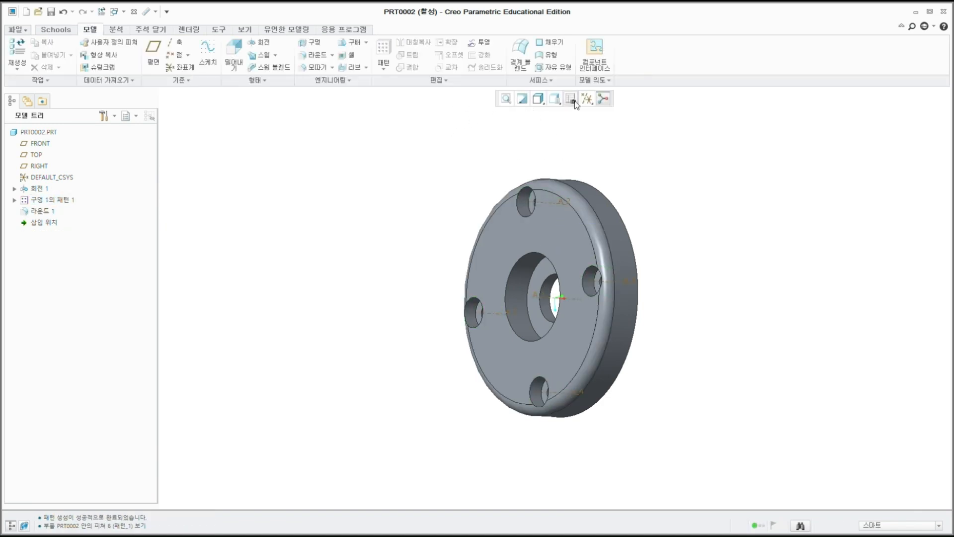
Hide all datum display again and turn the cover to view its counterbored face.
{"action": "left_click", "coordinate": [586, 112]}
{"action": "left_click", "coordinate": [586, 110]}
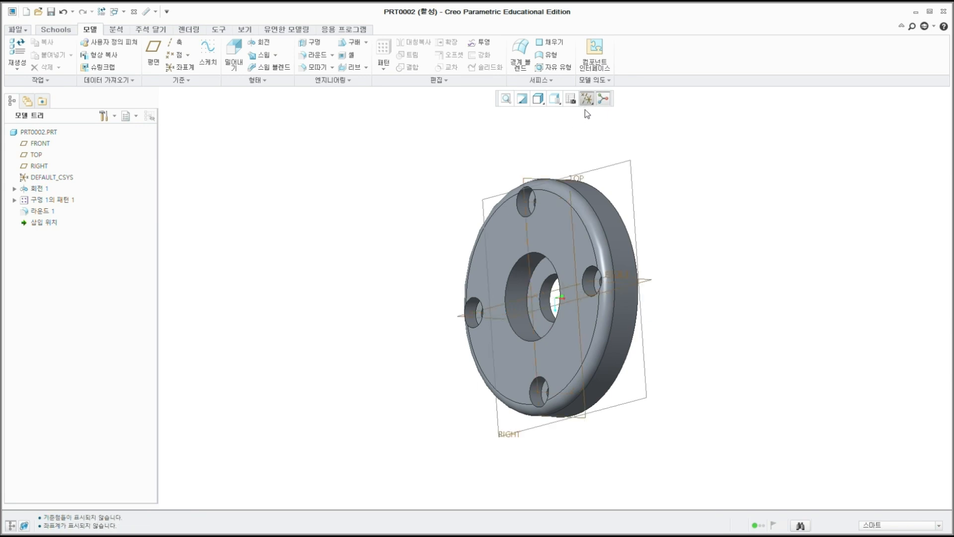
{"action": "mouse_move", "coordinate": [612, 164]}
{"action": "middle_mouse_down"}
{"action": "mouse_move", "coordinate": [628, 192]}
{"action": "mouse_move", "coordinate": [611, 196]}
{"action": "mouse_move", "coordinate": [650, 205]}
{"action": "middle_mouse_up"}
{"action": "middle_click_drag", "start_coordinate": [728, 191], "coordinate": [666, 171]}
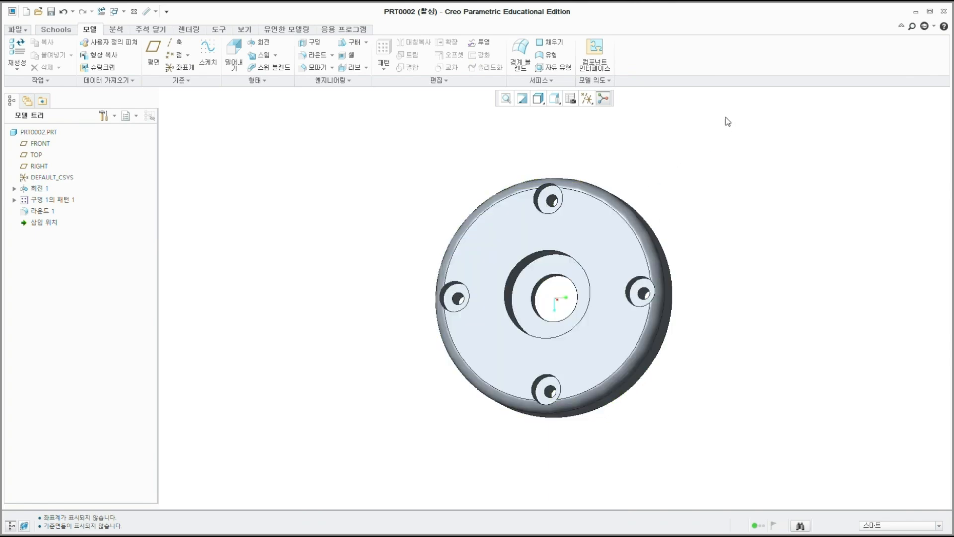